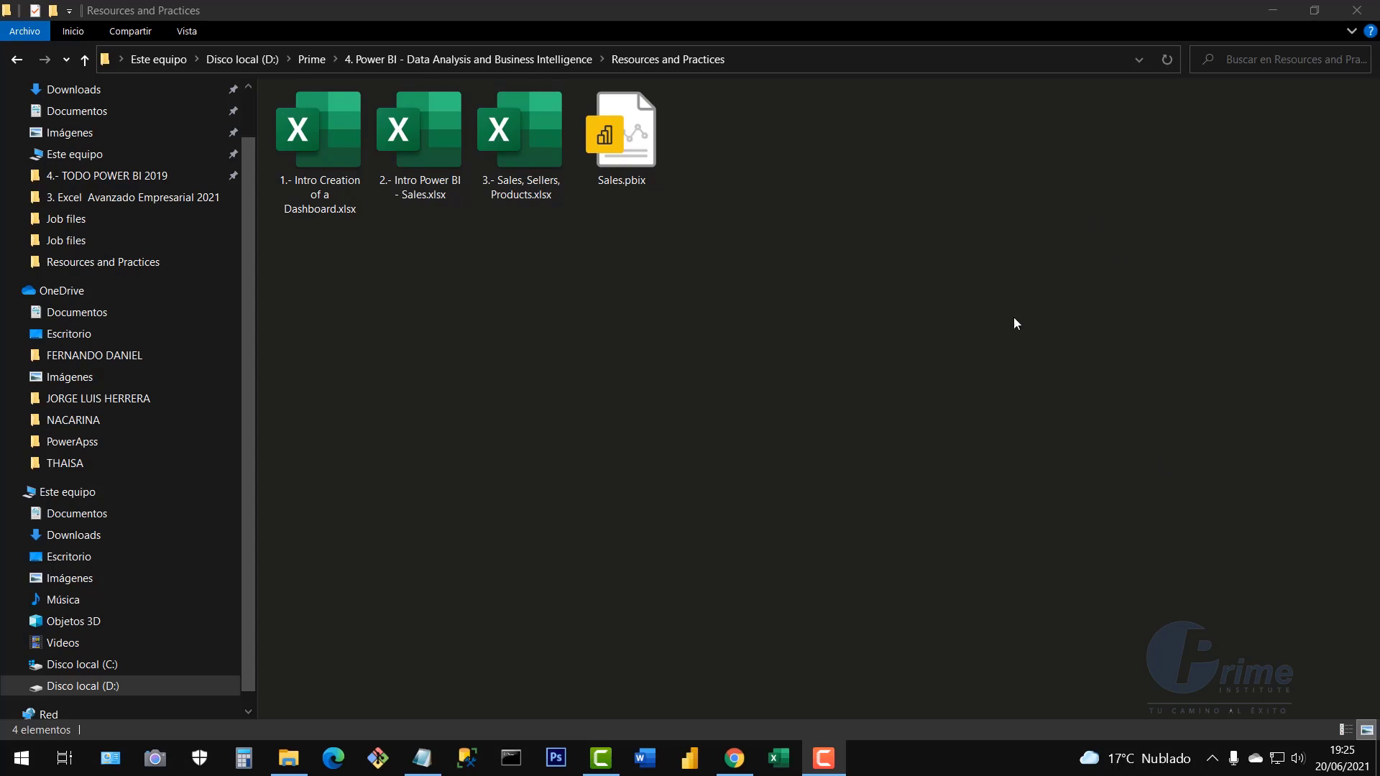
Open the workbook "3.- Sales, Sellers, Products.xlsx" from the Resources and Practices folder in Excel
left_click(871, 353)
left_click(506, 147)
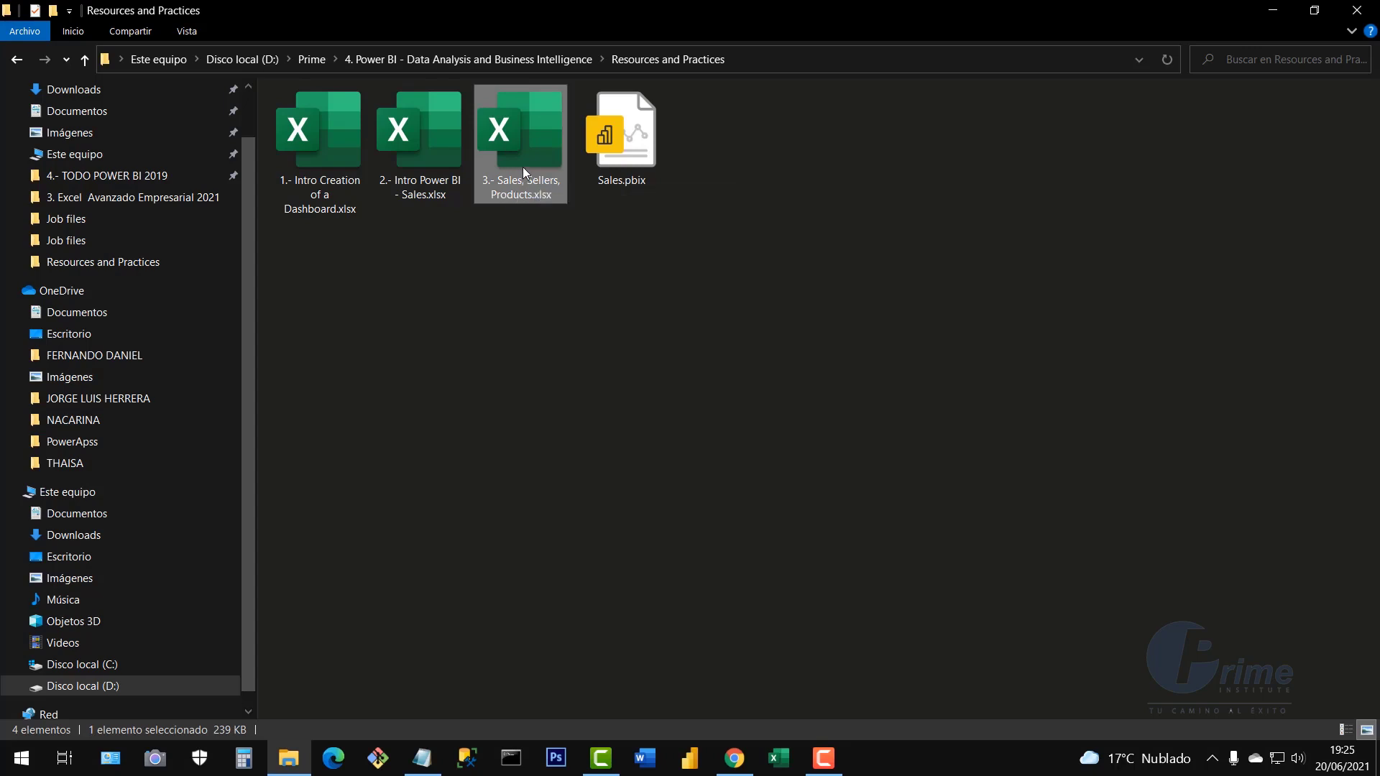
double_click(523, 167)
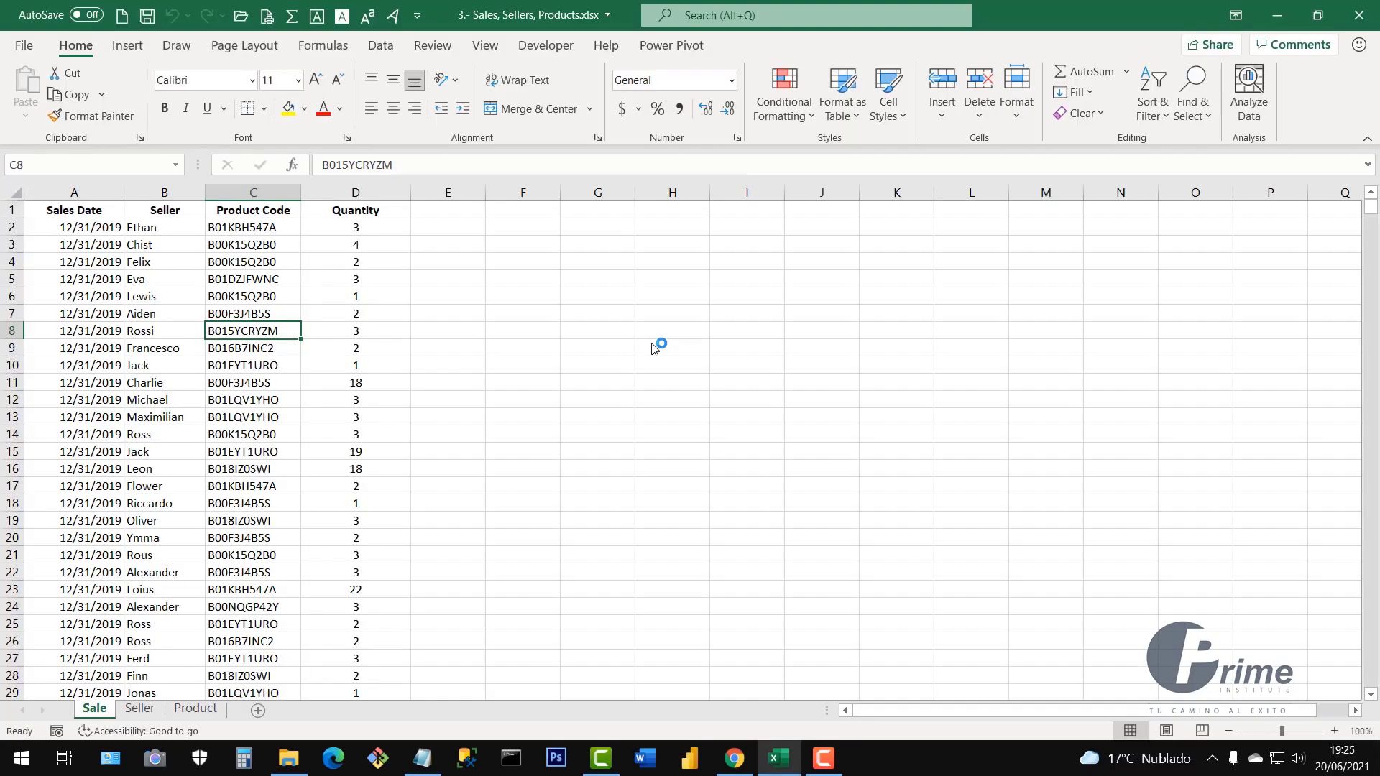
Examine the Sale sheet's columns one by one: Sales Date, Seller, Product Code and Quantity
left_click(307, 402)
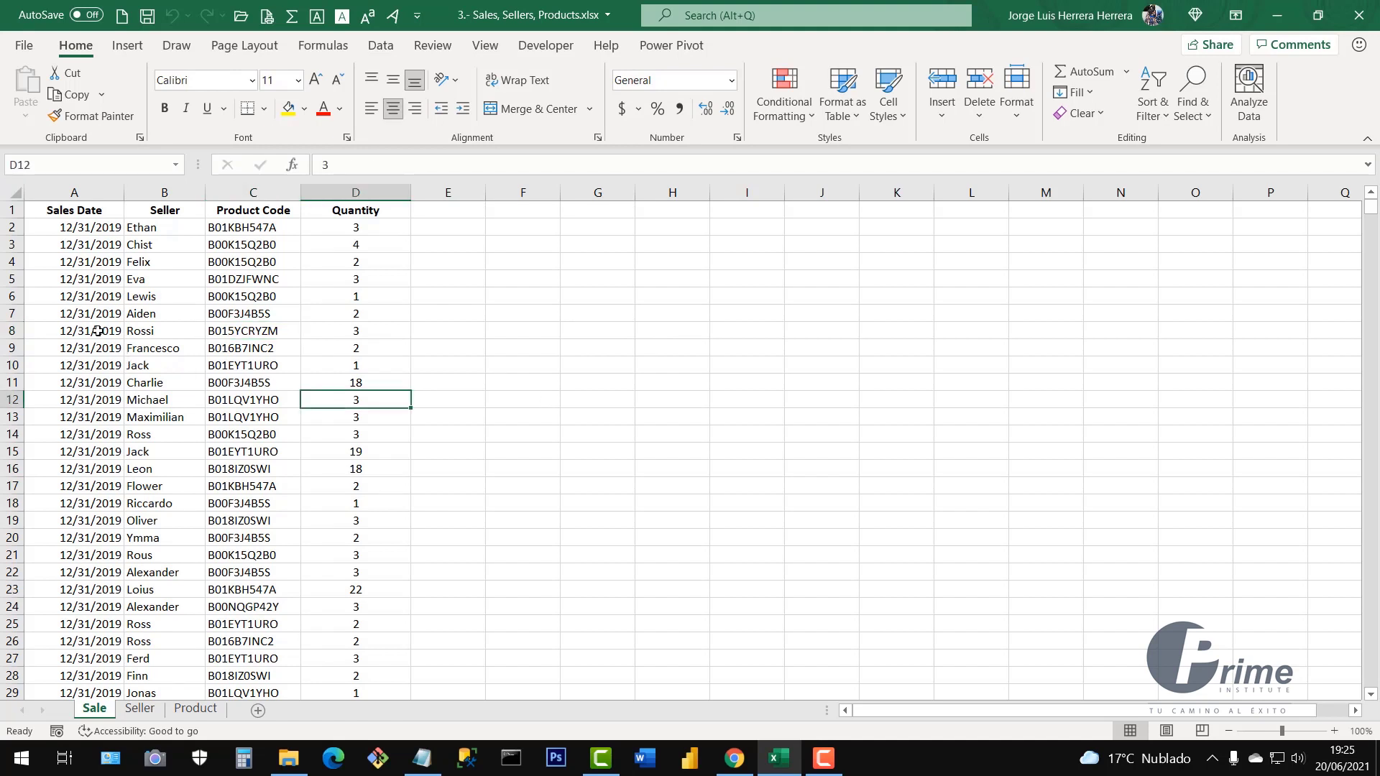
left_click_drag(97, 331, 363, 625)
left_click(253, 520)
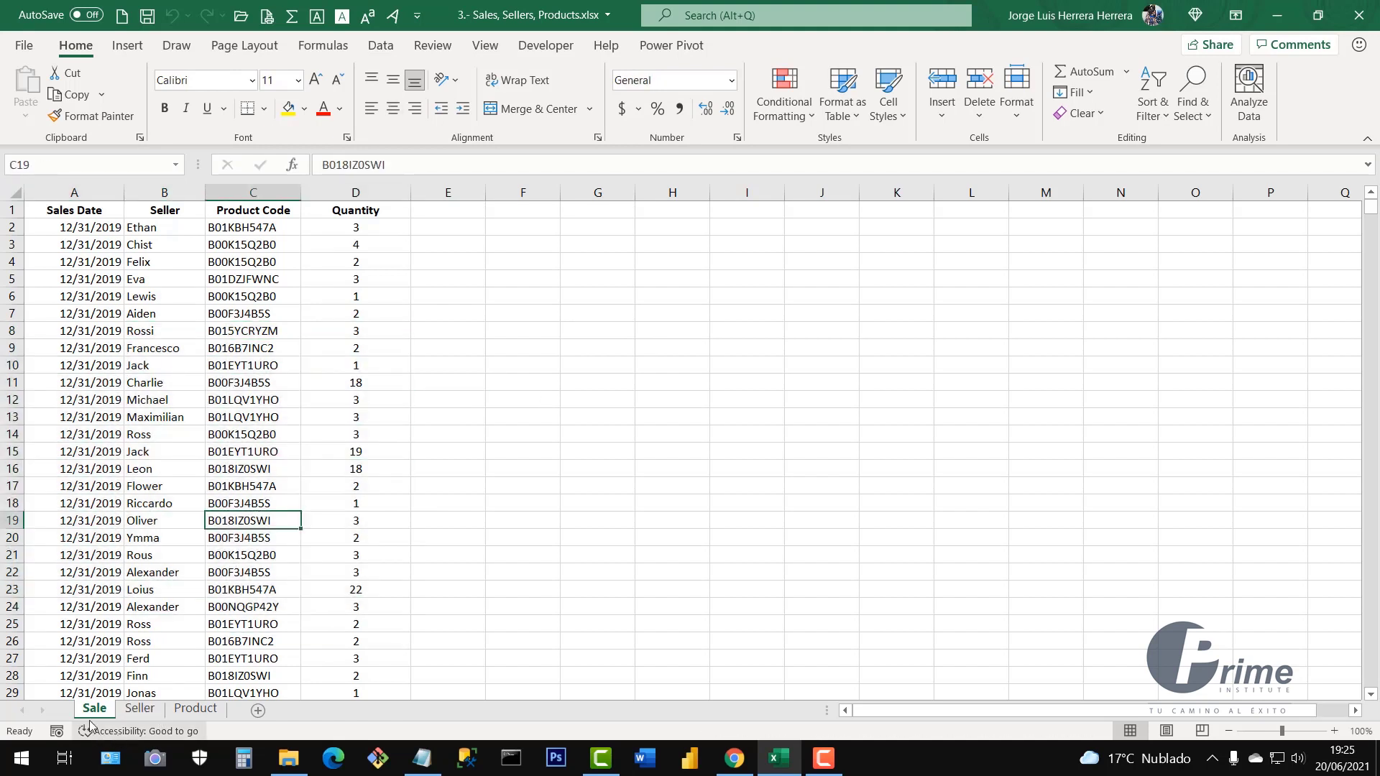
left_click(66, 196)
left_click_drag(127, 200, 359, 193)
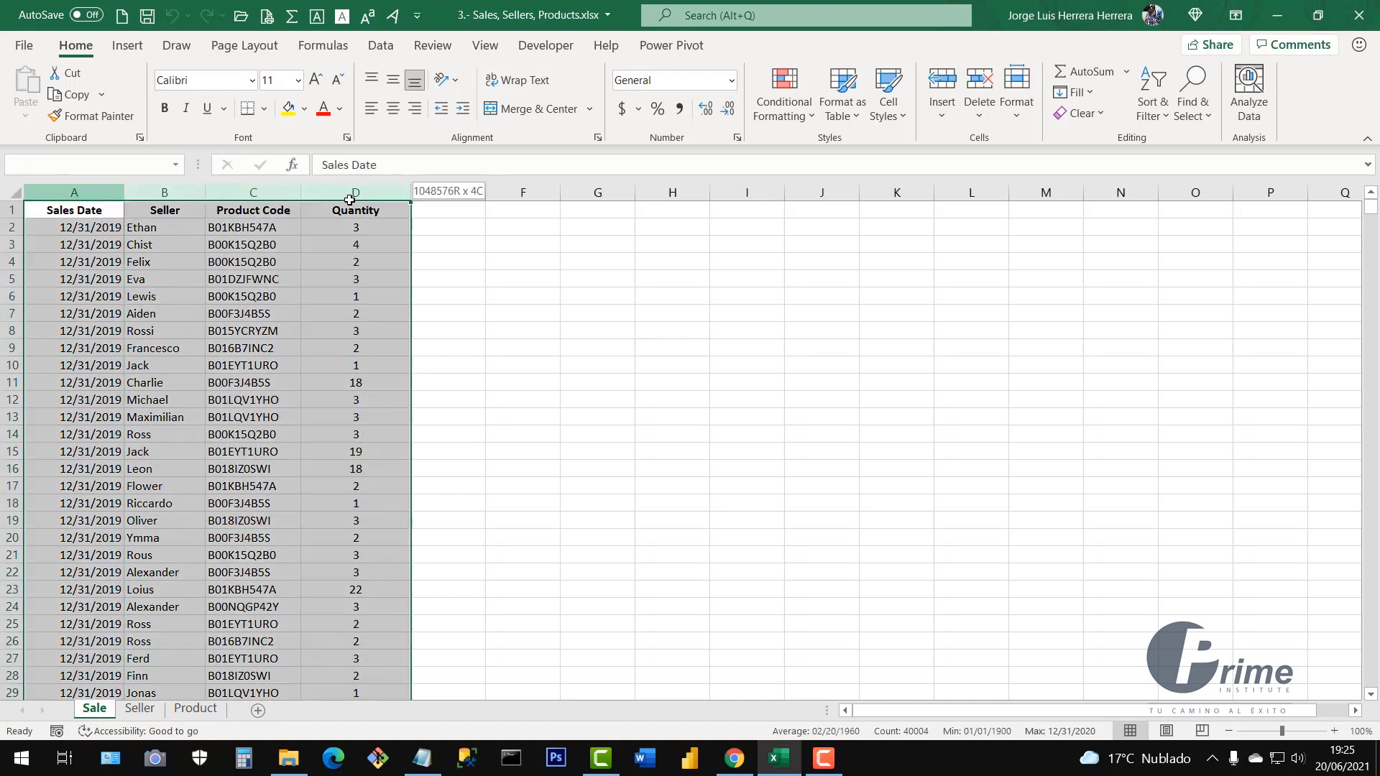
left_click(80, 193)
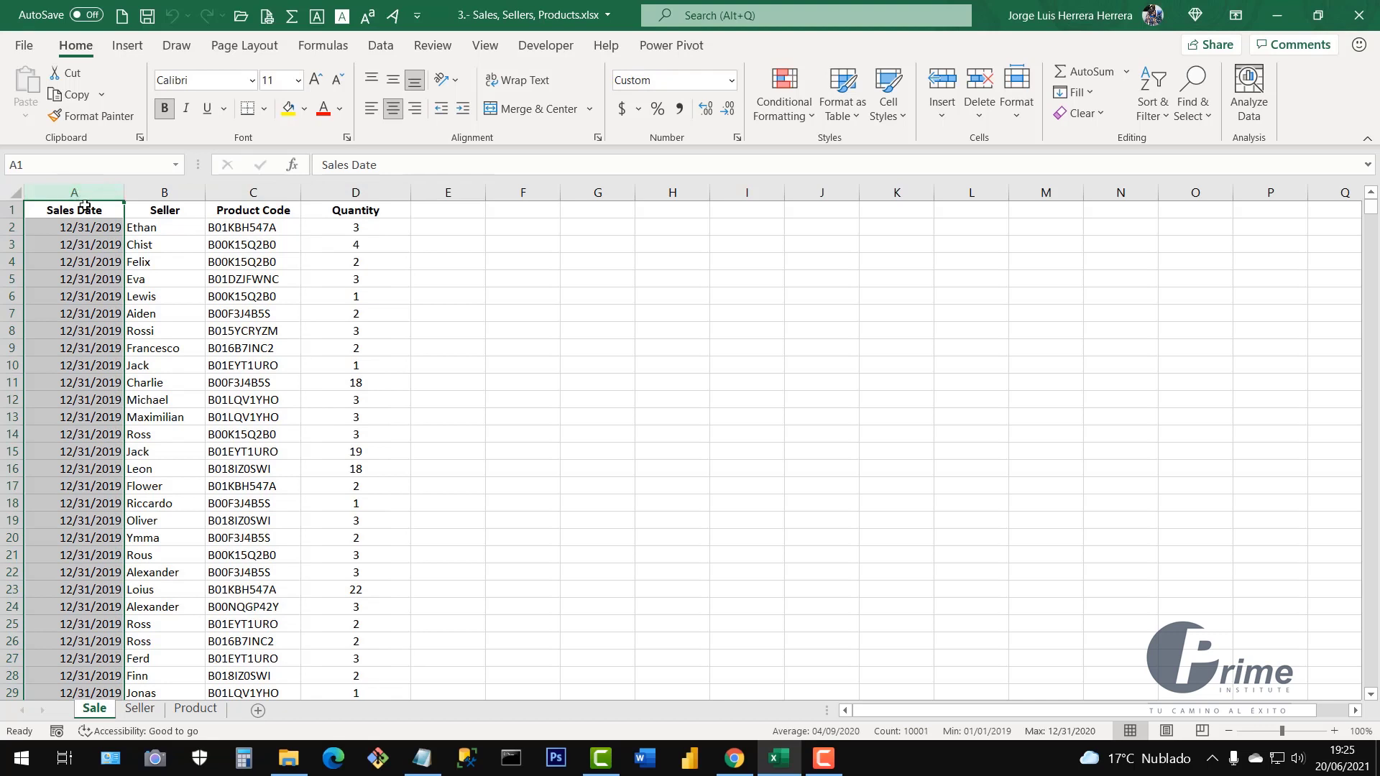
left_click(165, 195)
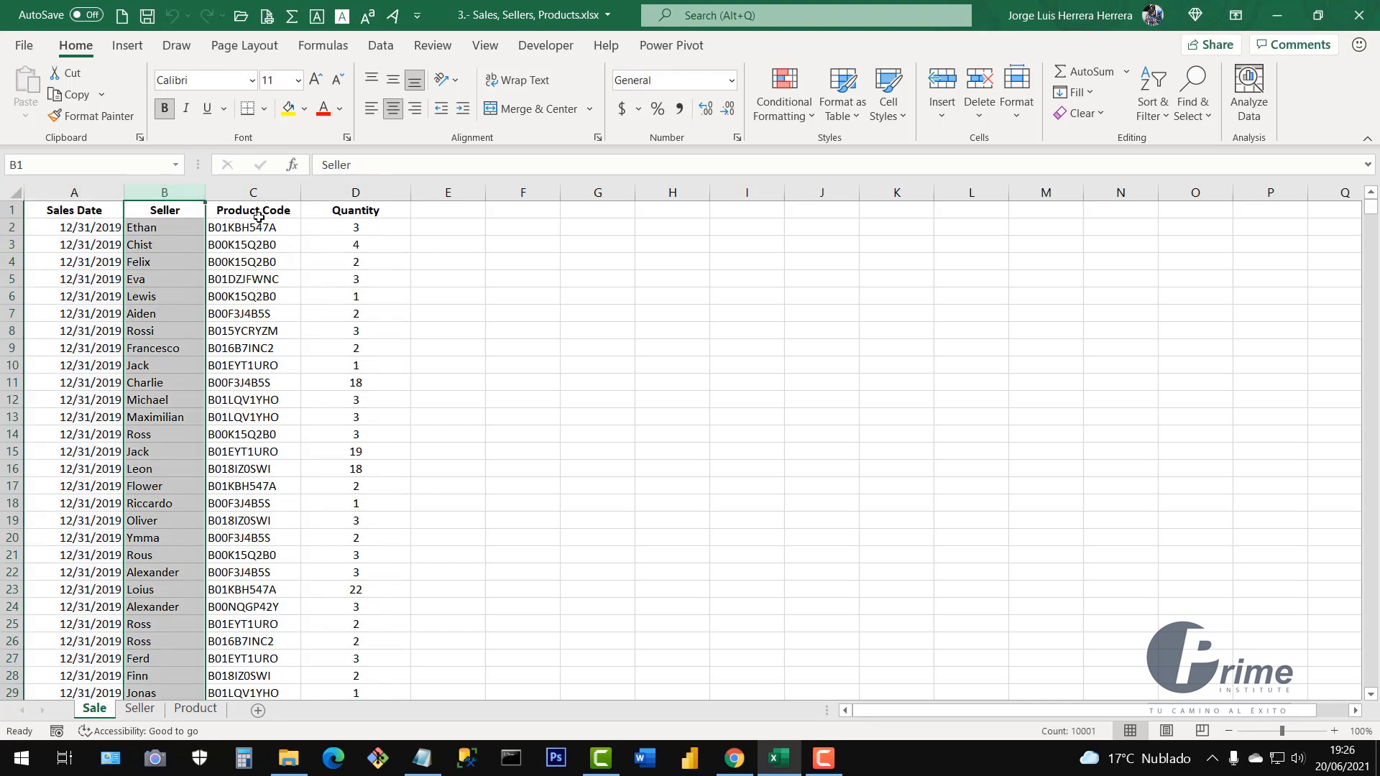
left_click(258, 193)
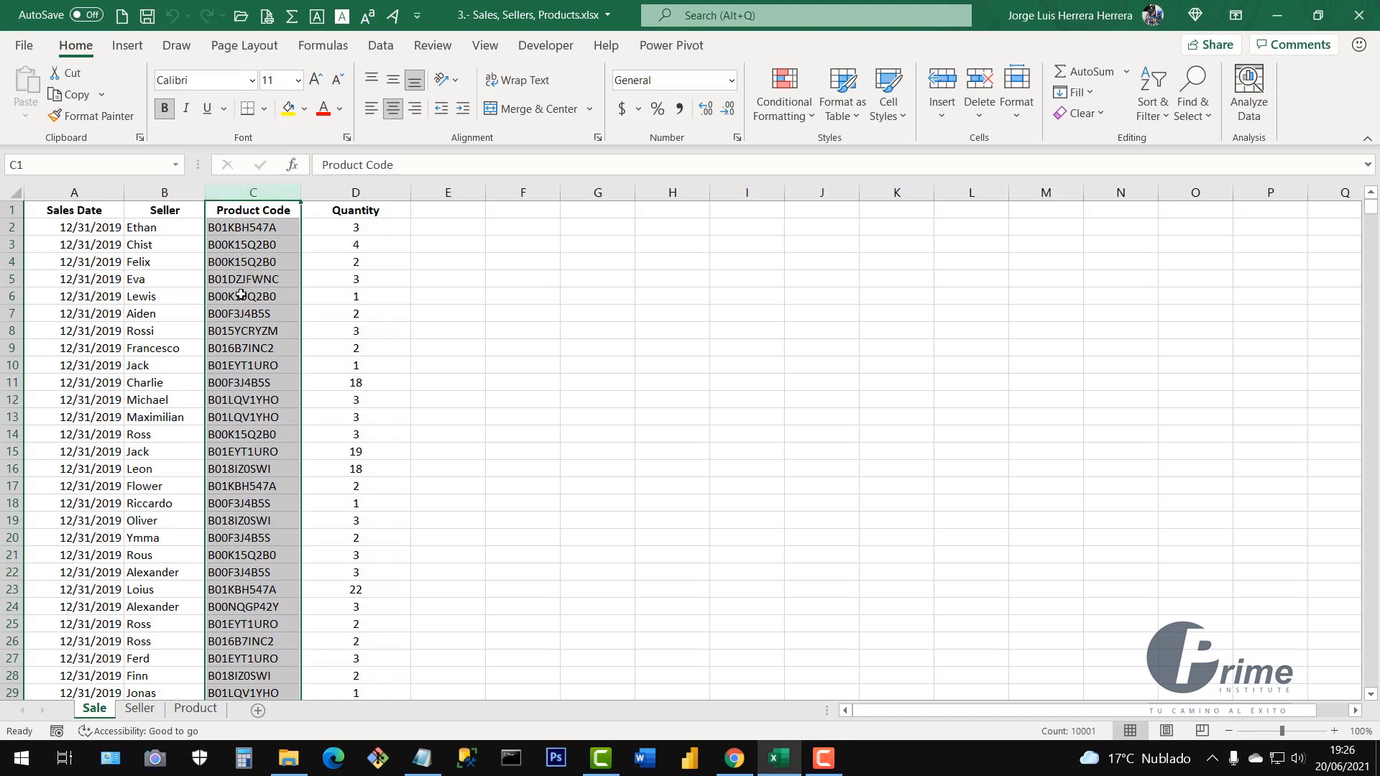
left_click_drag(260, 229, 260, 489)
left_click(358, 193)
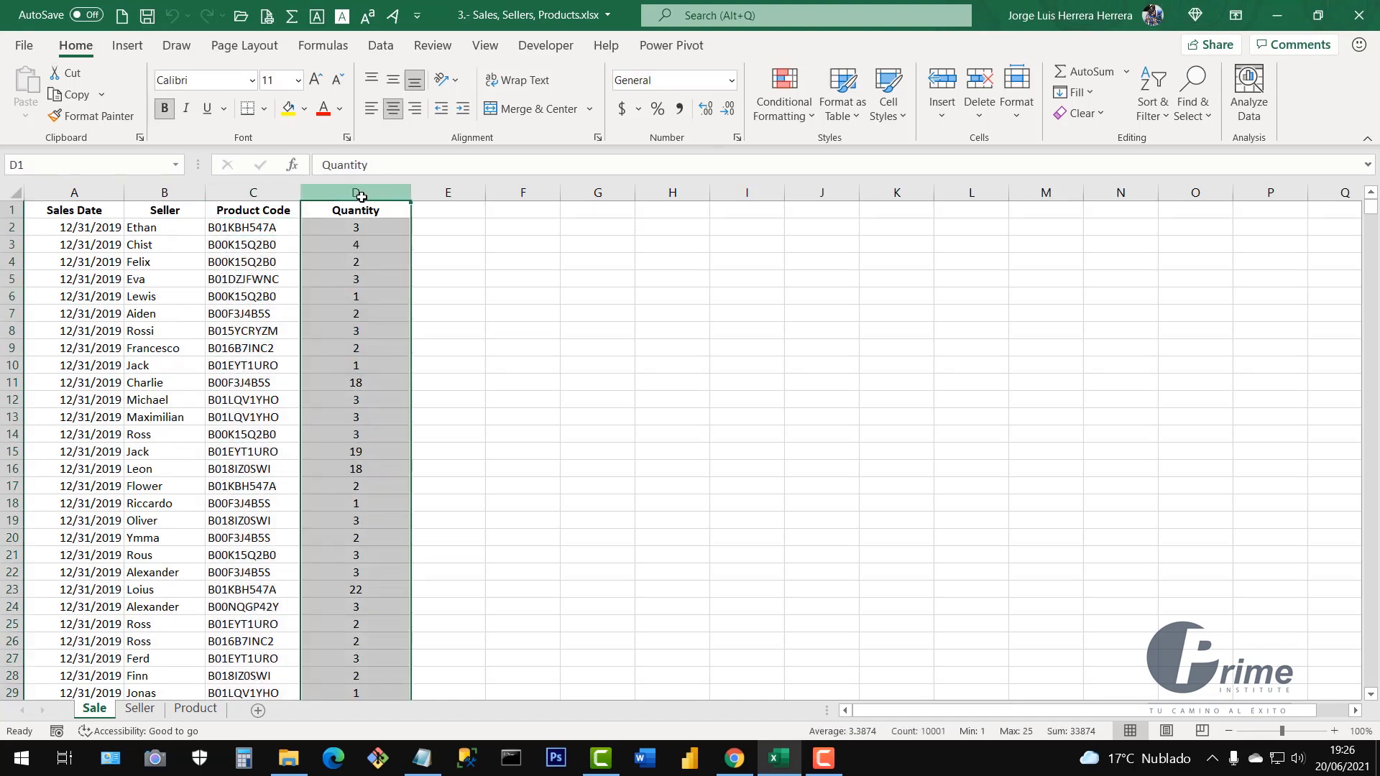
left_click(256, 278)
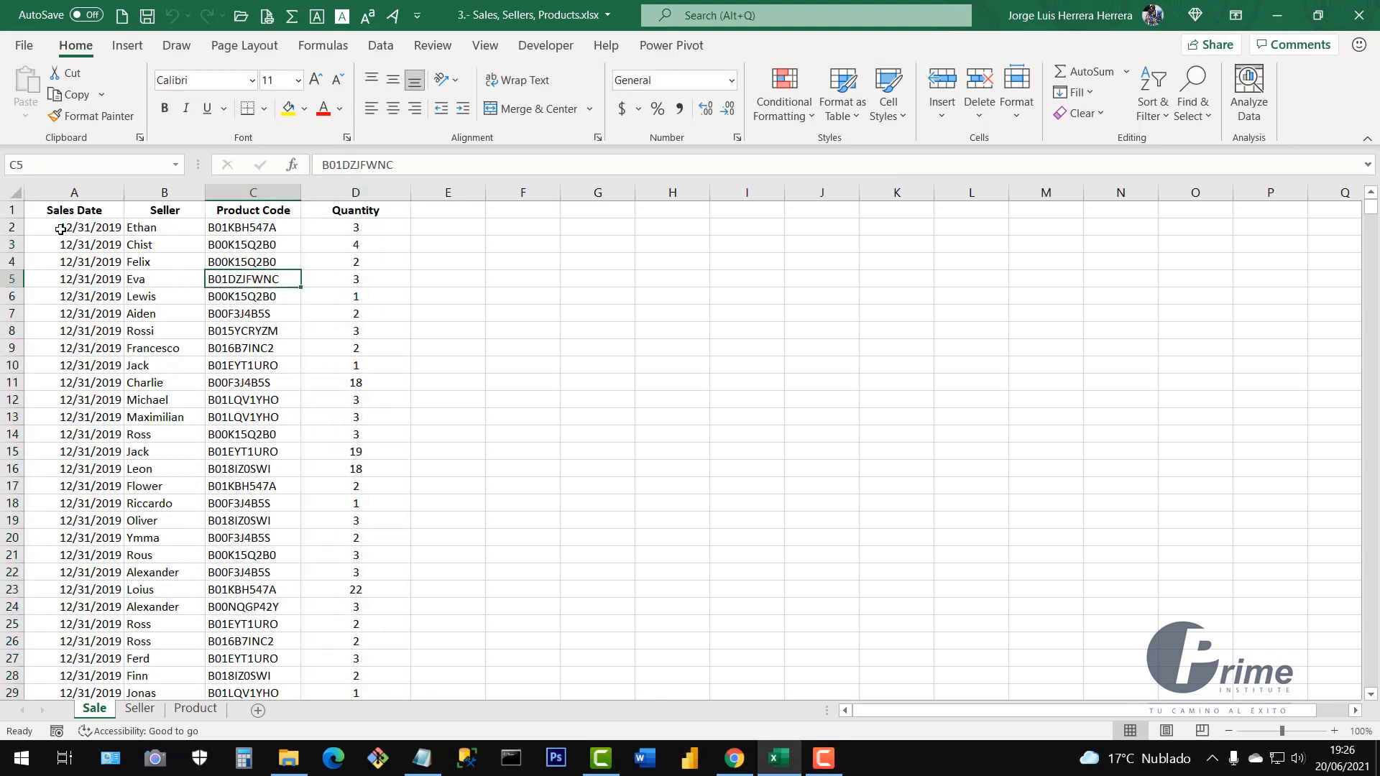
Check how far the Sale sheet's records extend by going to the last row, then return to the header row
left_click_drag(60, 229, 246, 339)
left_click(152, 314)
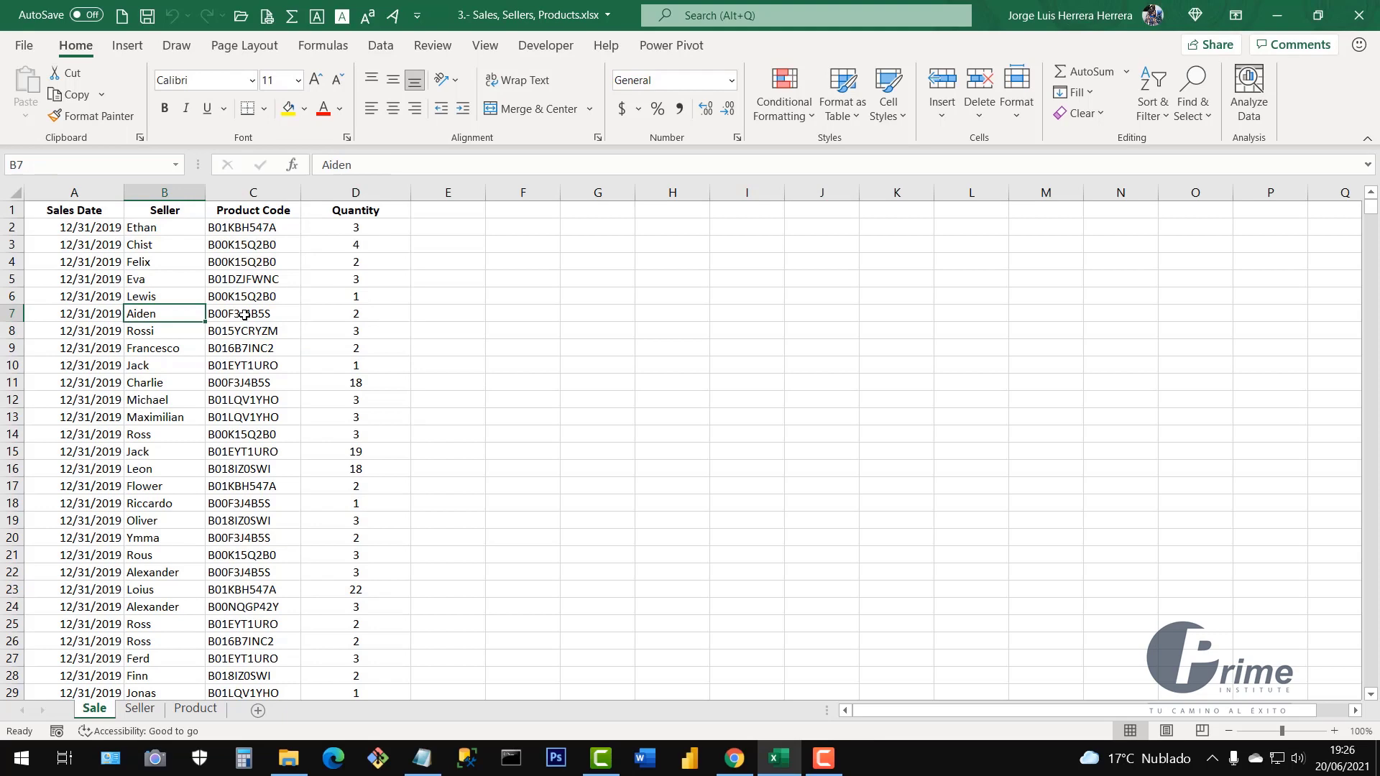
key("ctrl+Down")
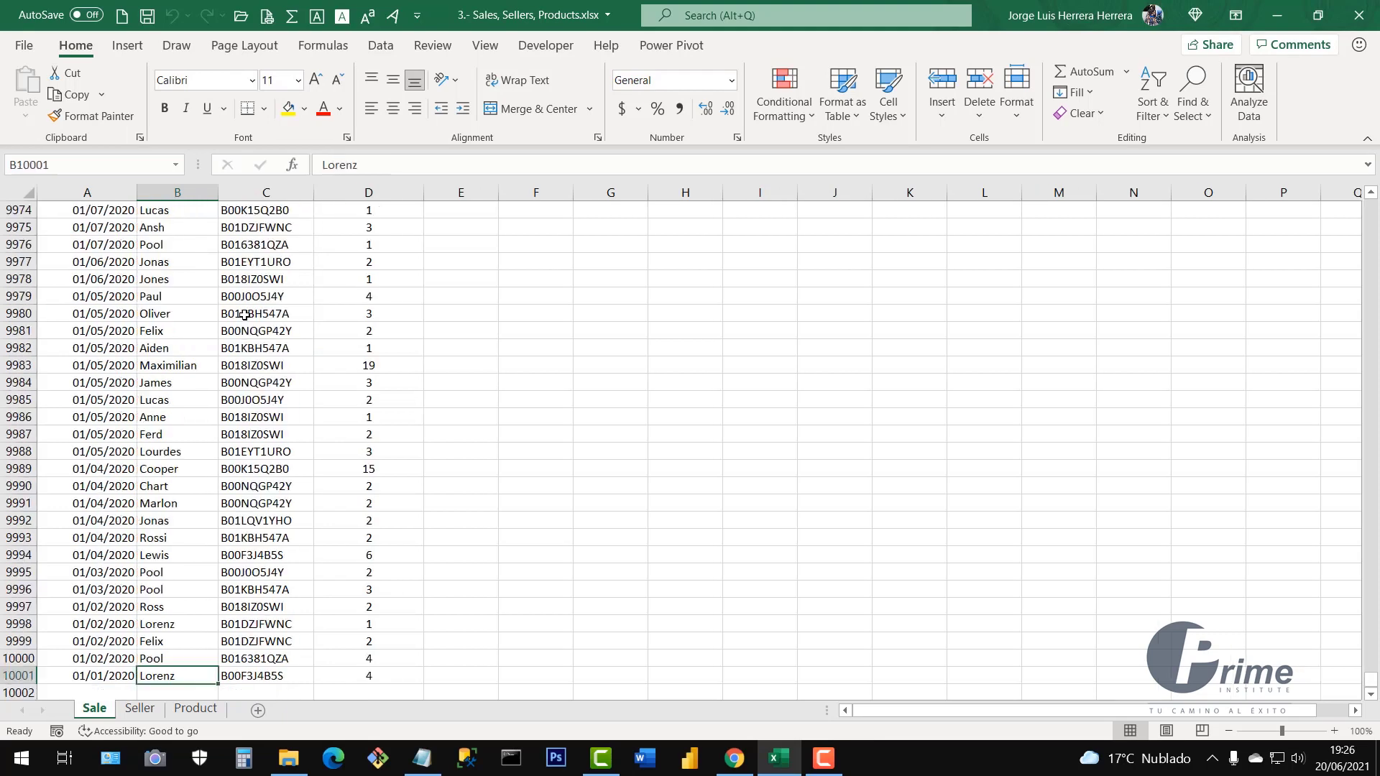
left_click(21, 678)
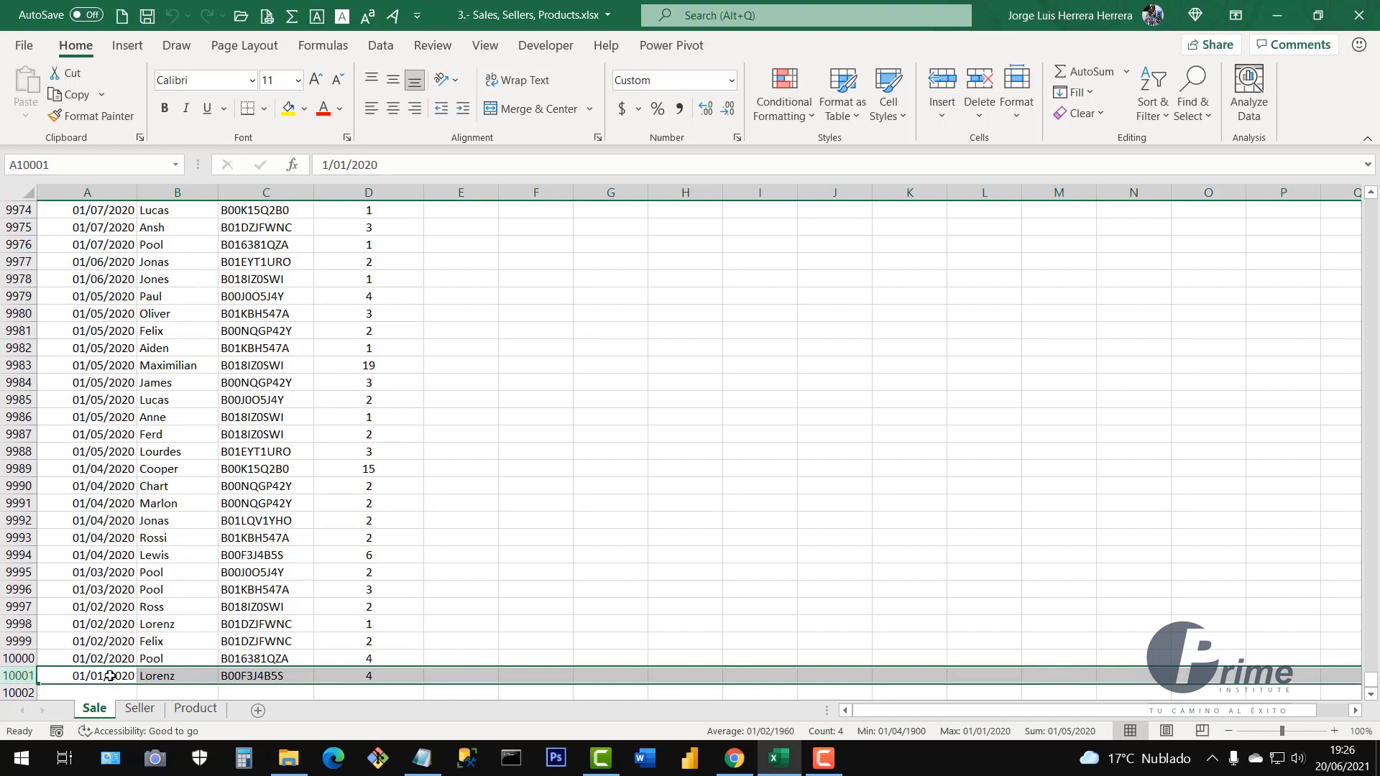
left_click(151, 568)
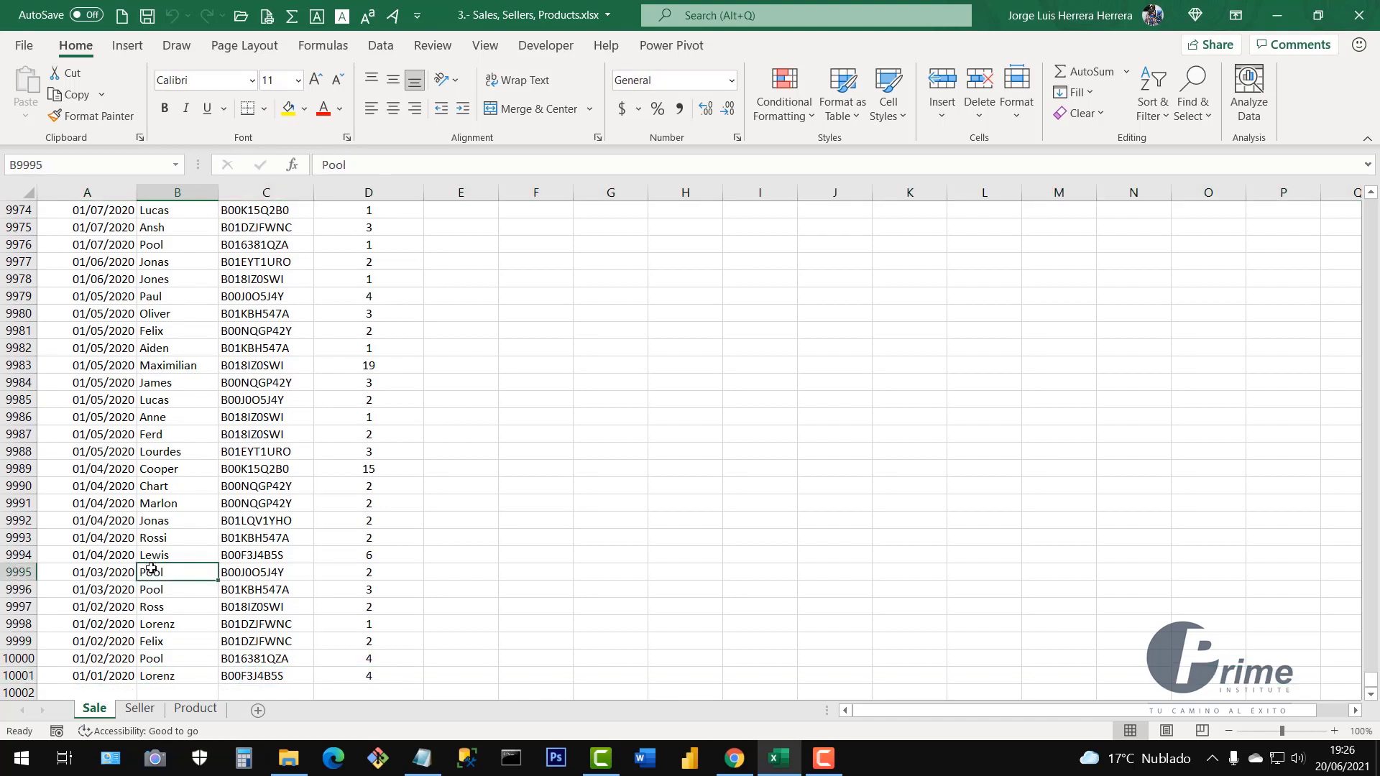
key("ctrl+Up")
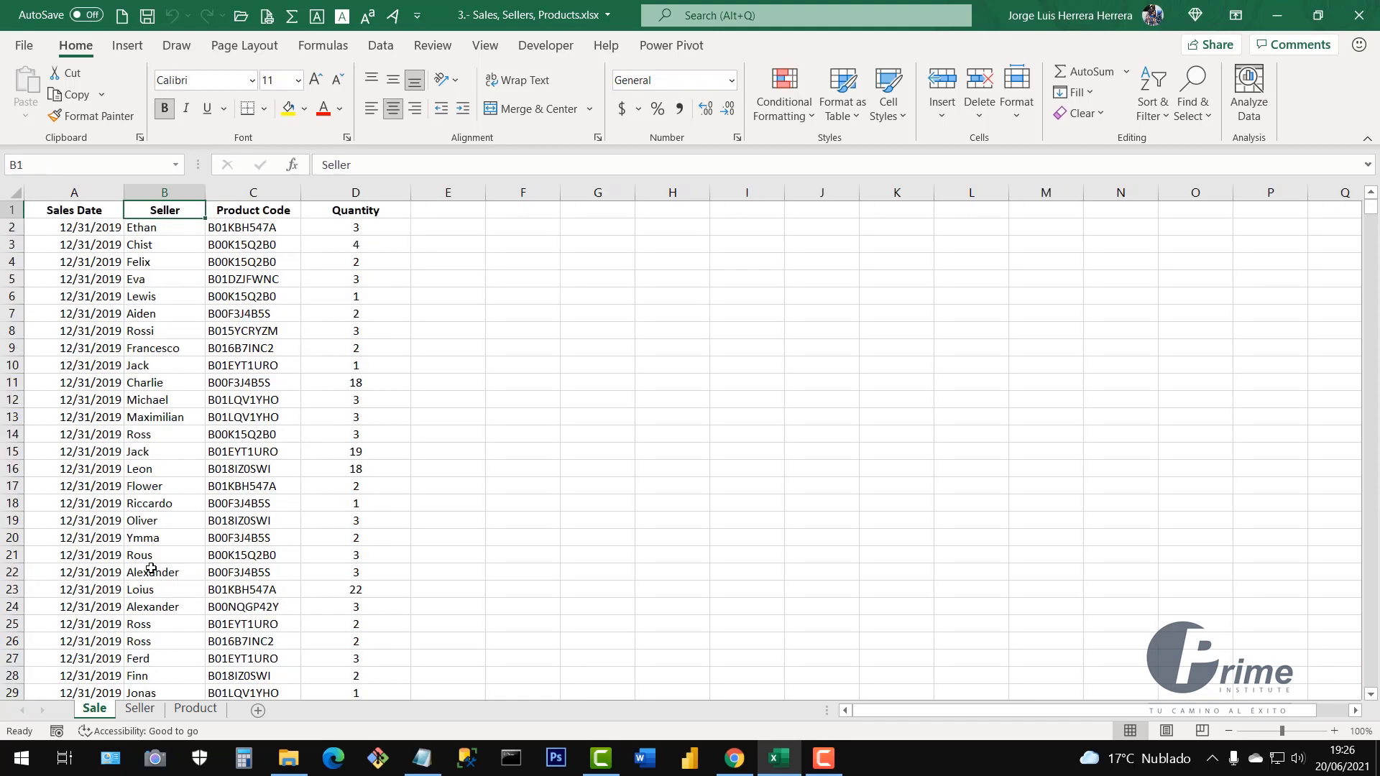
Review the Seller sheet's Seller, Sales Place and Sex columns, checking the last record before returning to the header row
left_click(148, 713)
left_click(170, 447)
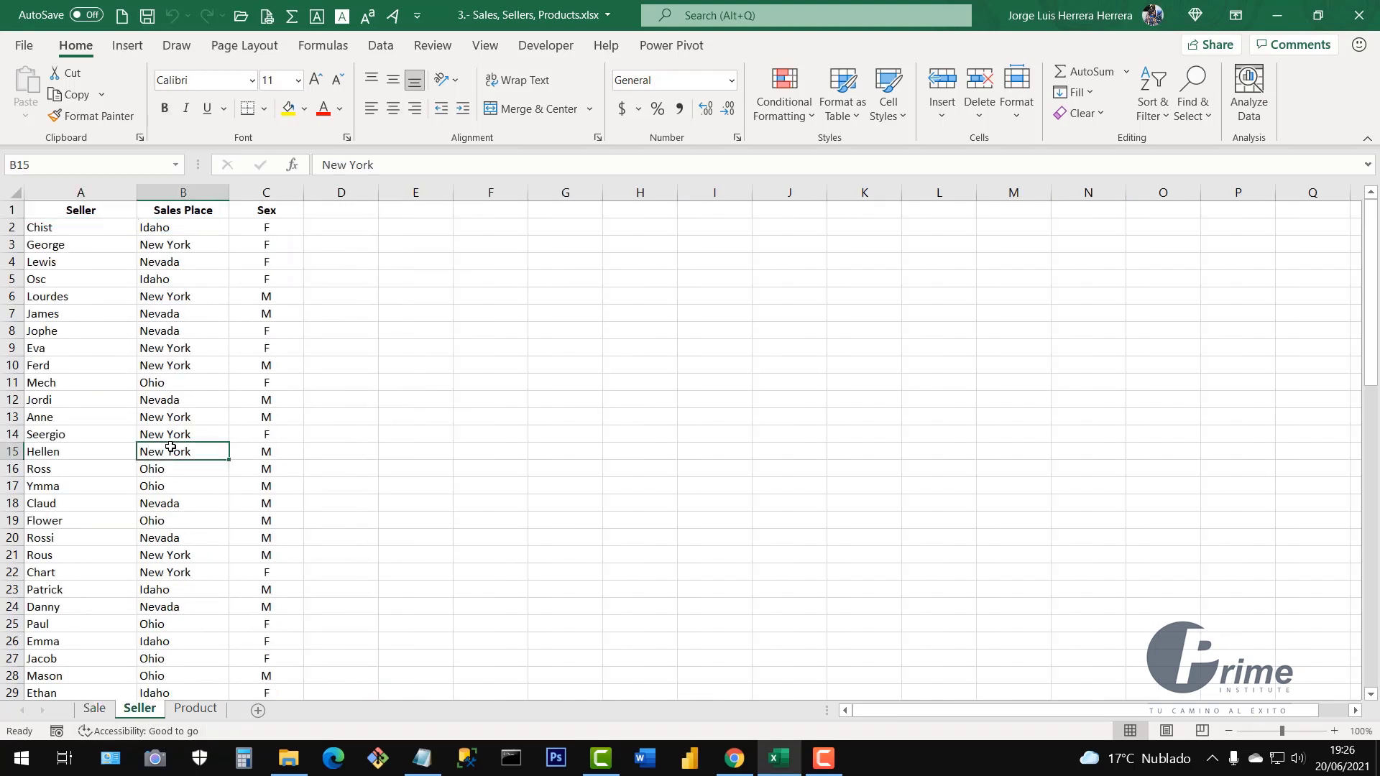
left_click(147, 332)
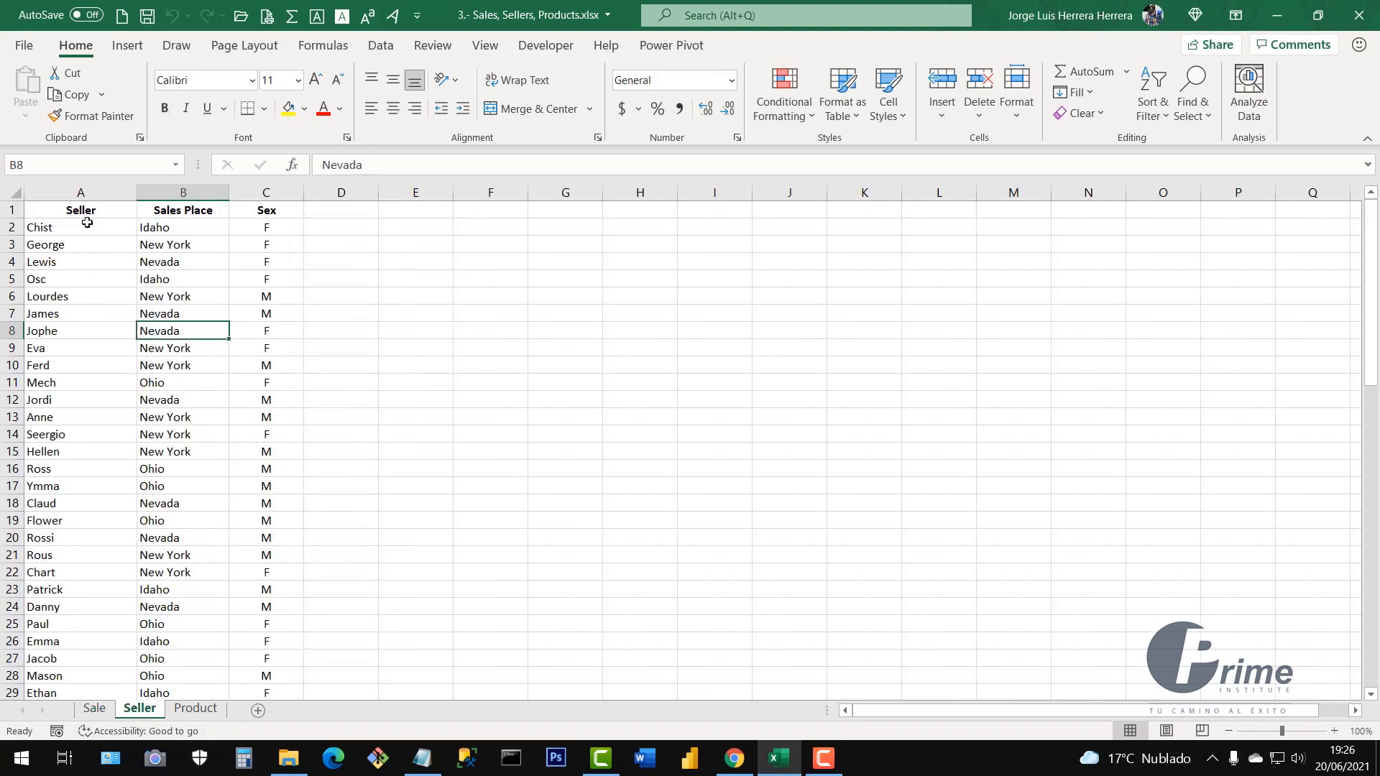
left_click_drag(87, 223, 87, 656)
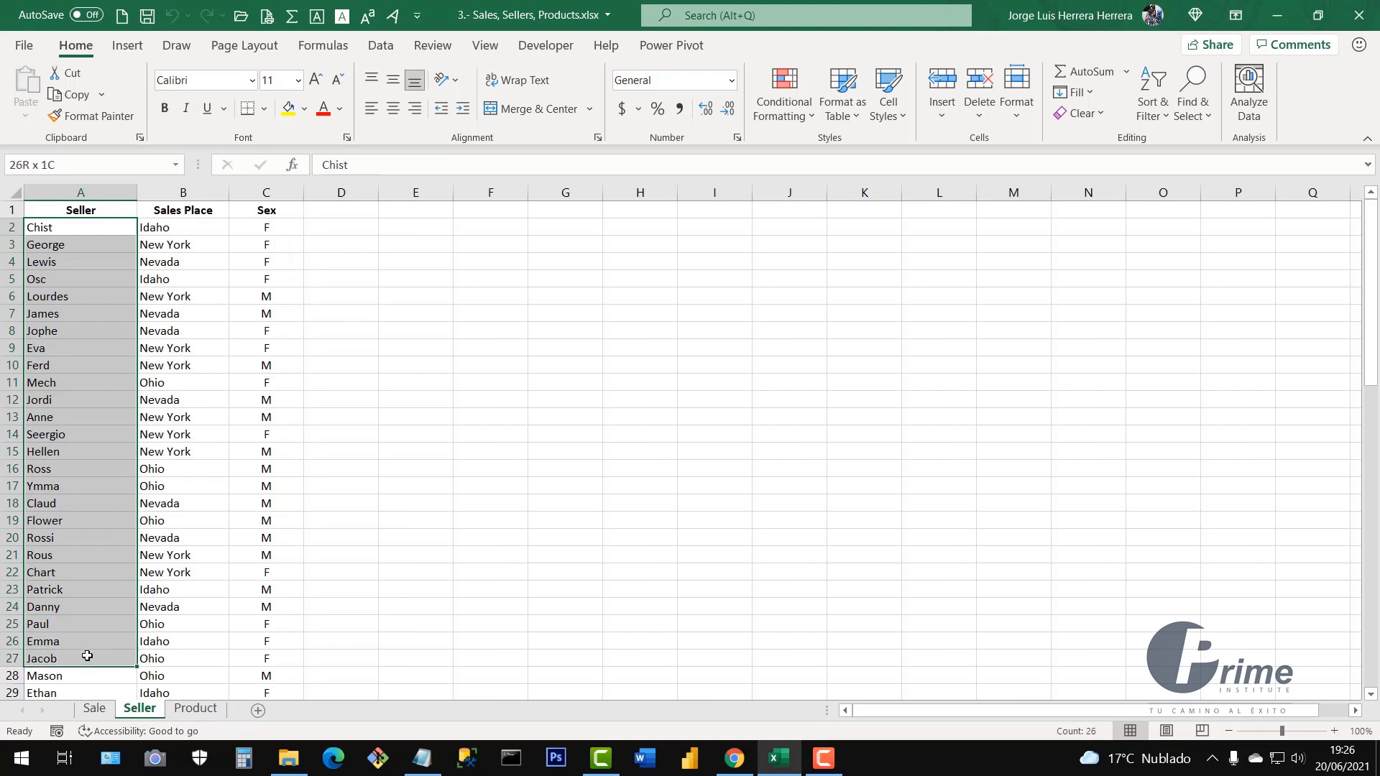
left_click_drag(200, 228, 200, 592)
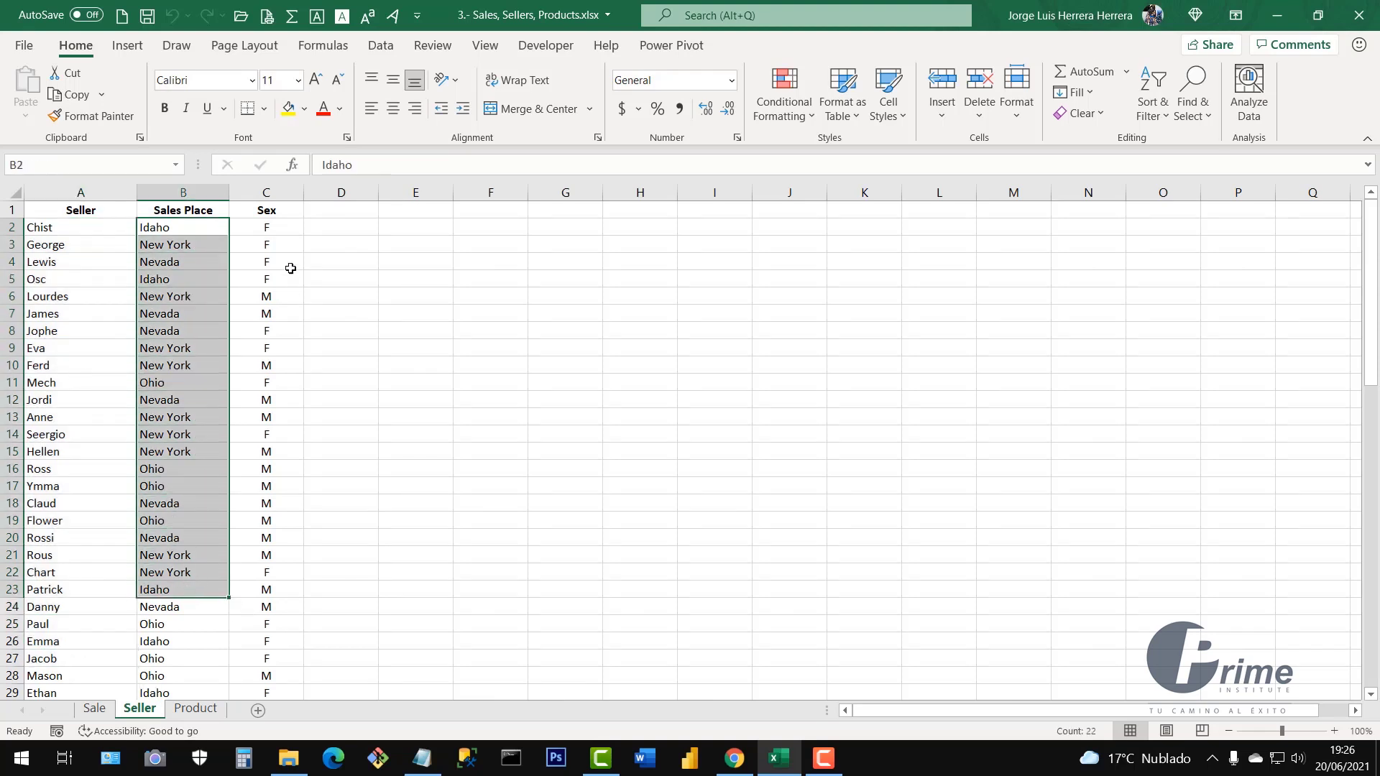
left_click_drag(279, 231, 260, 540)
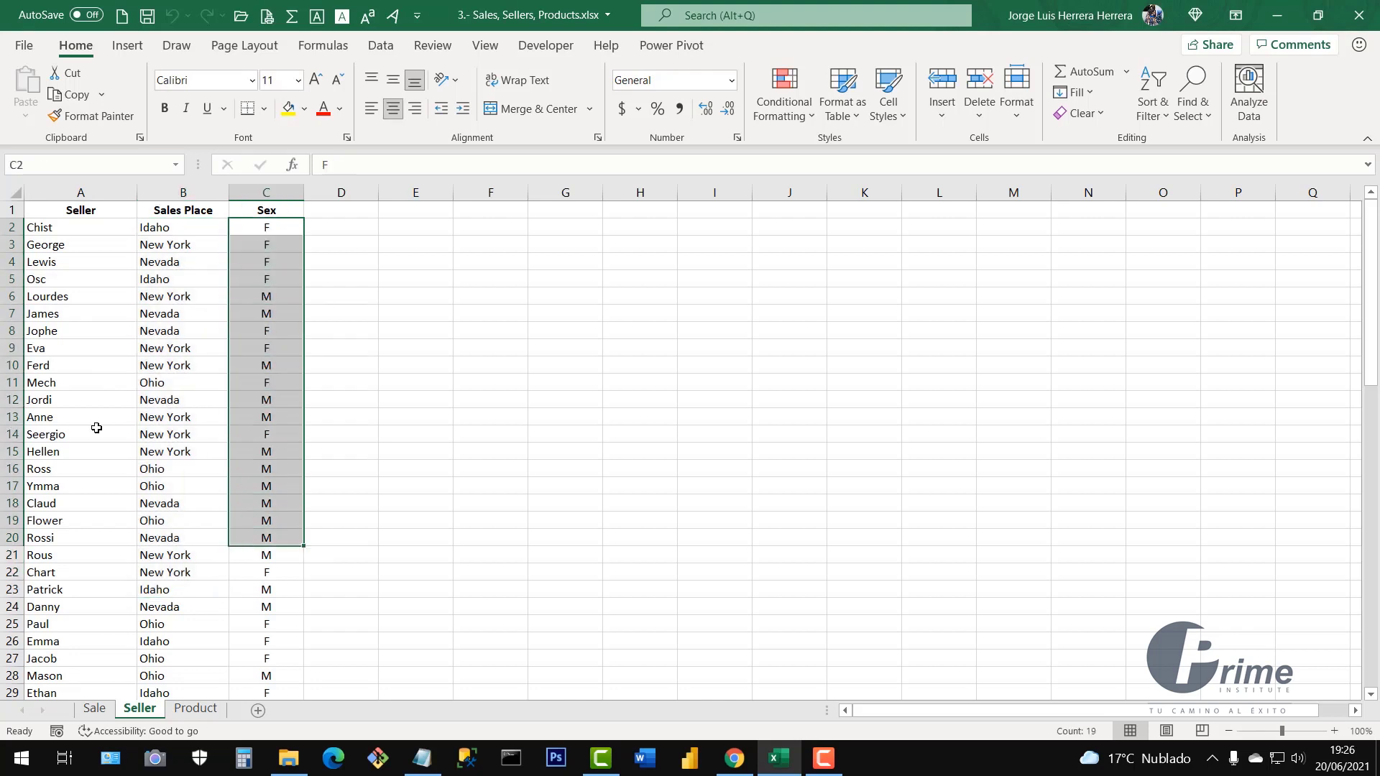
left_click(111, 402)
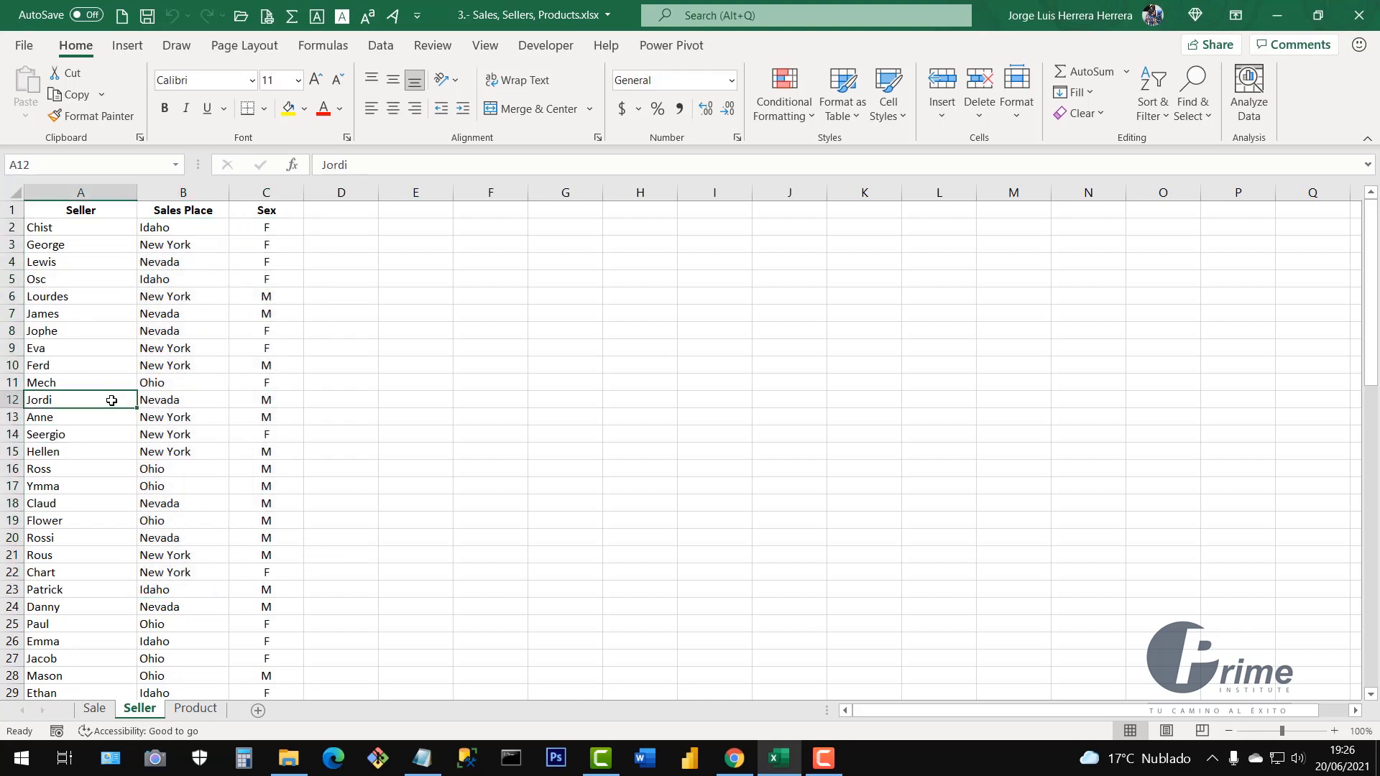
key("ctrl+Down")
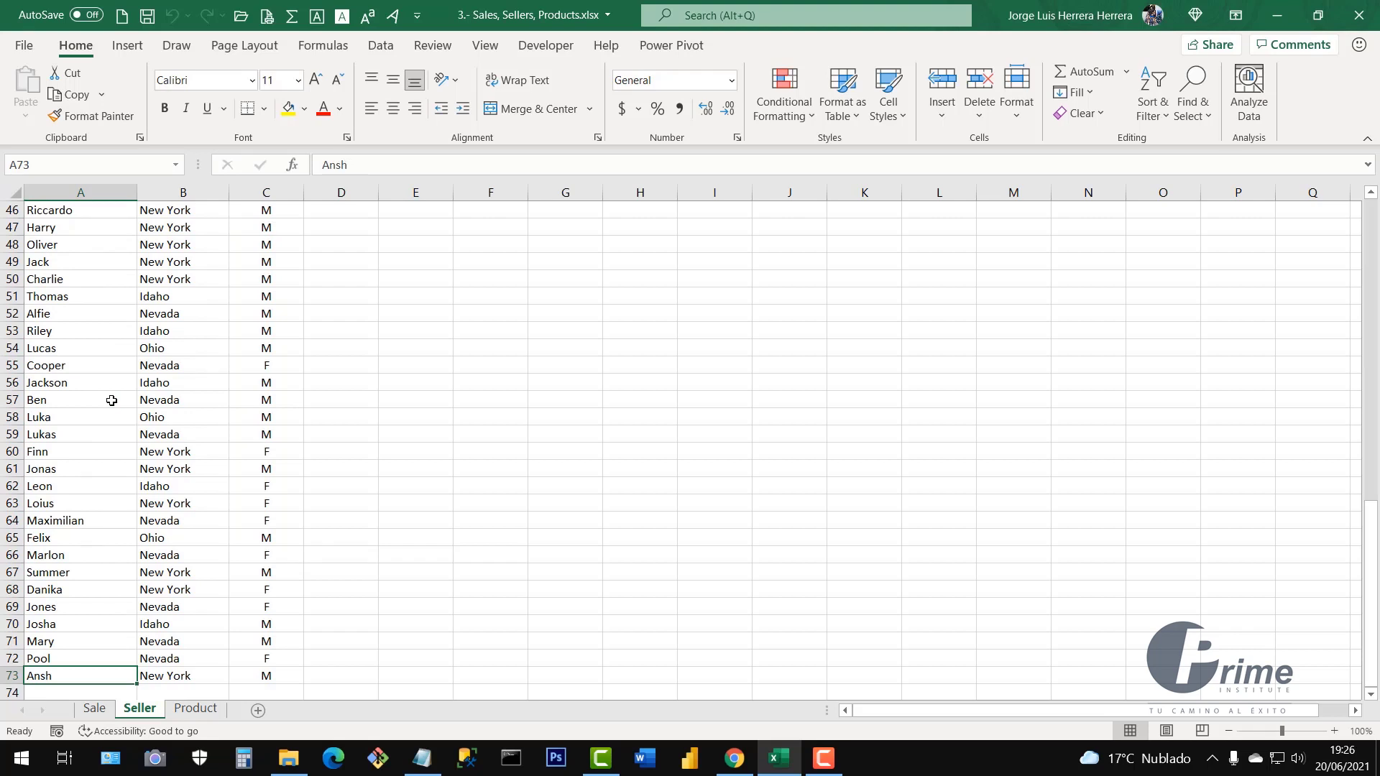
key("ctrl+Up")
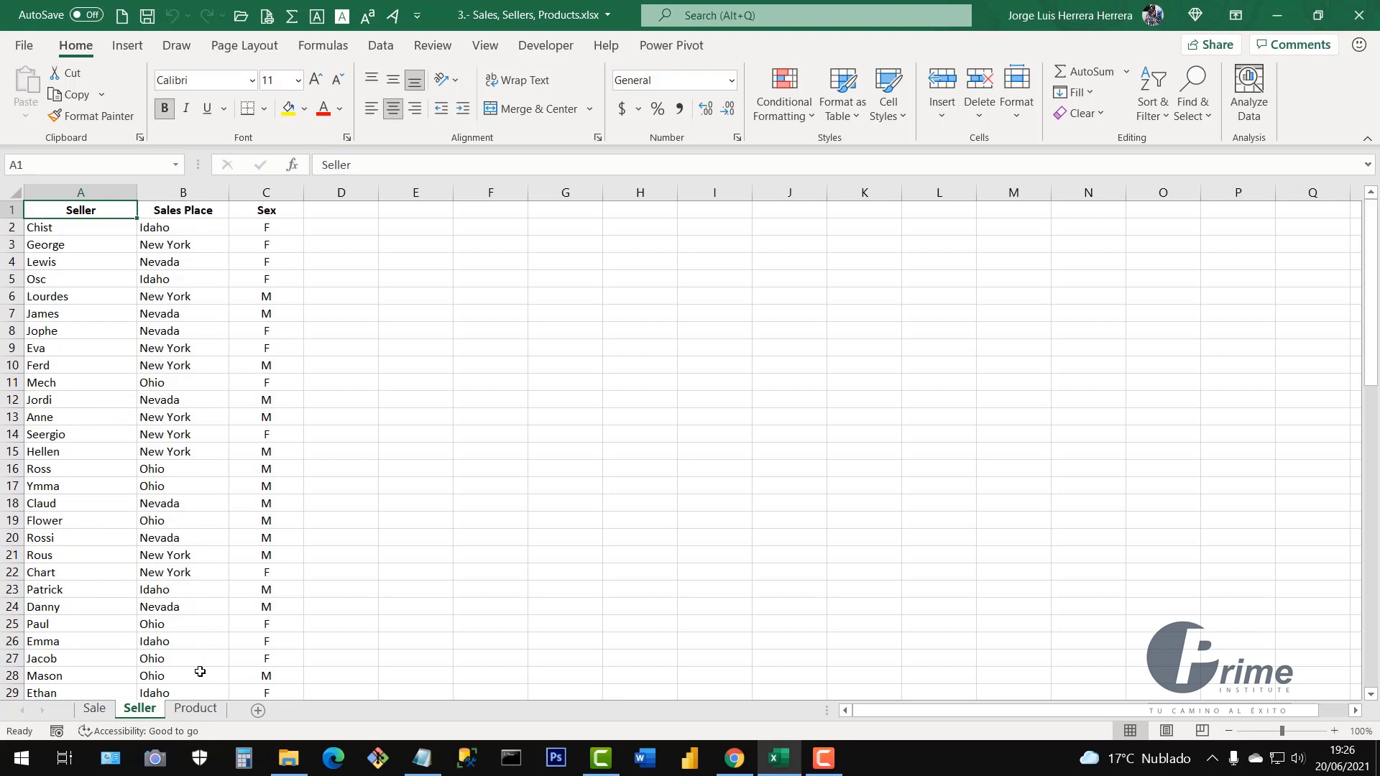
Examine the Product sheet's table and its Product Code, Product and Unit Price columns
left_click(195, 709)
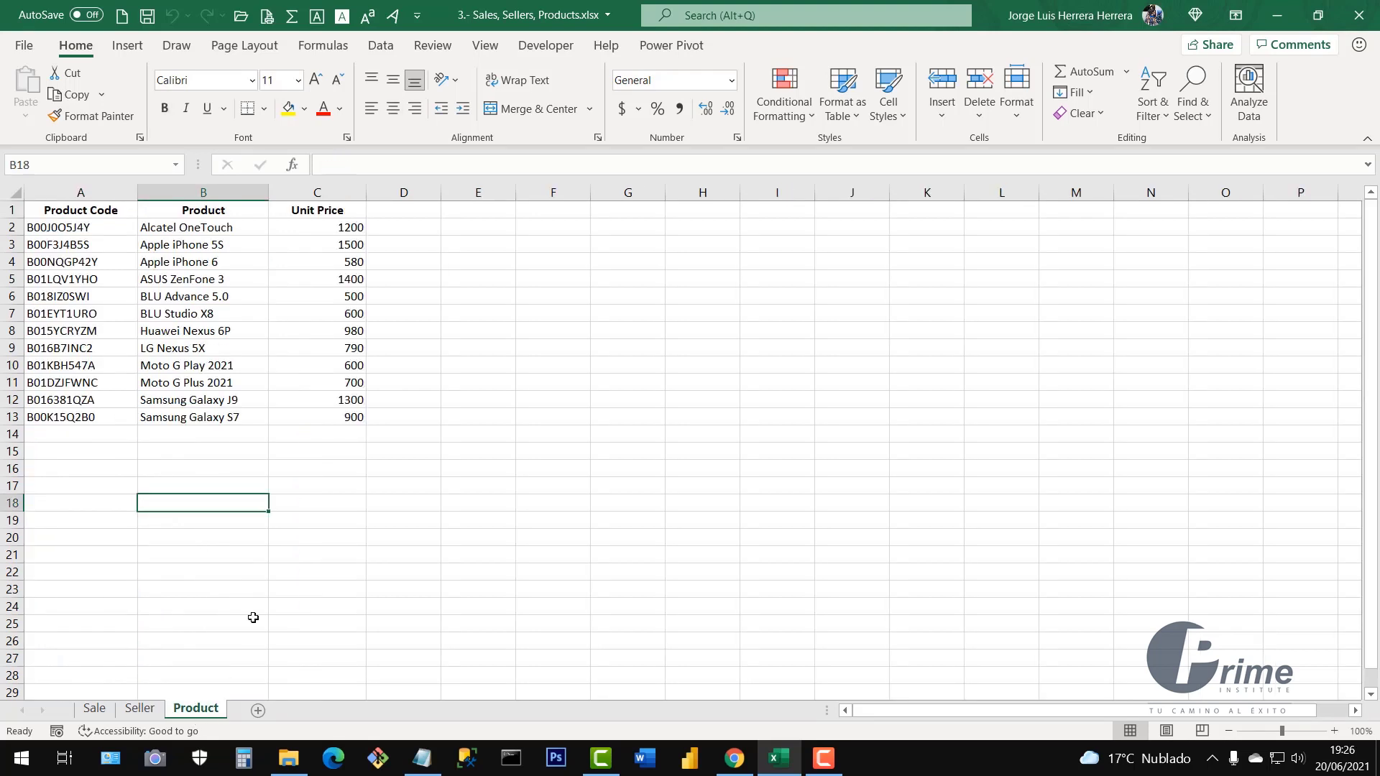
left_click(175, 281)
left_click_drag(89, 210, 363, 415)
left_click(298, 361)
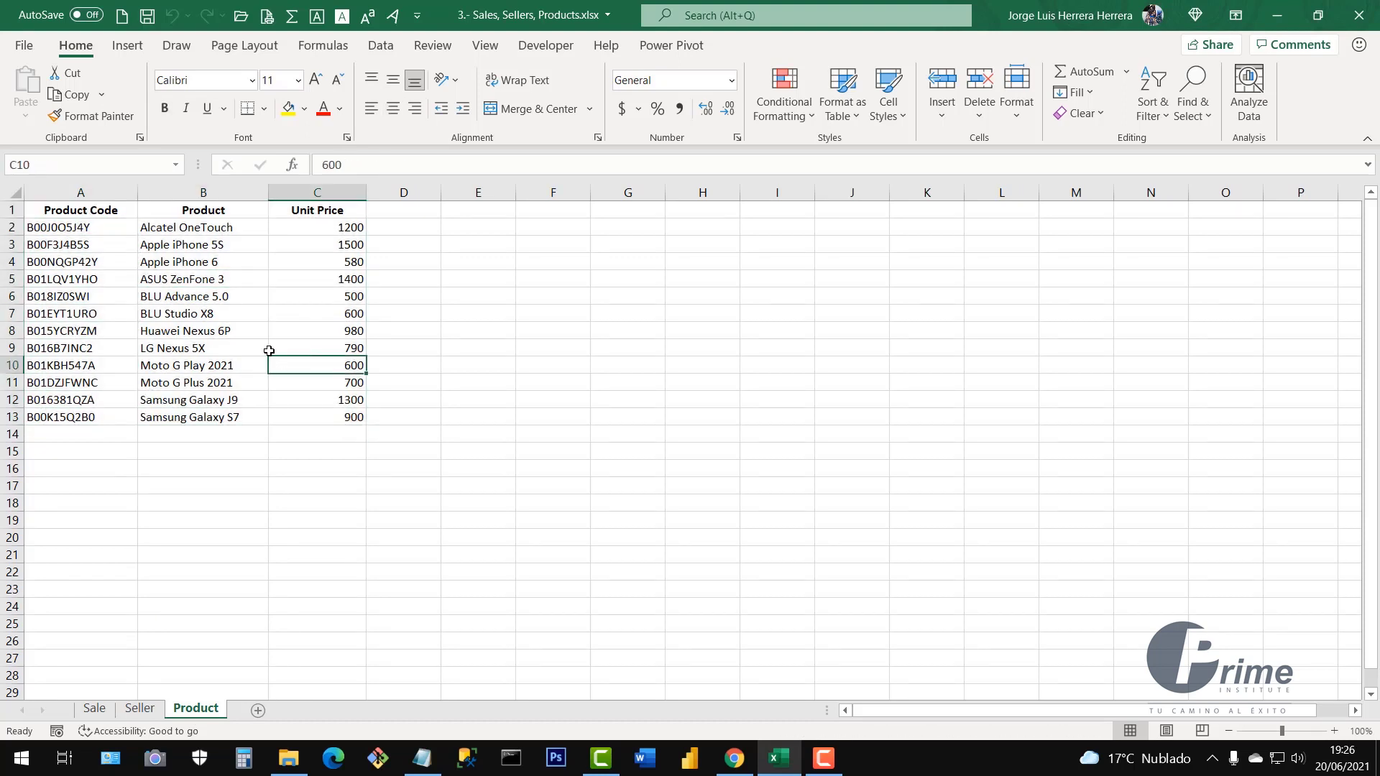
left_click_drag(89, 213, 87, 414)
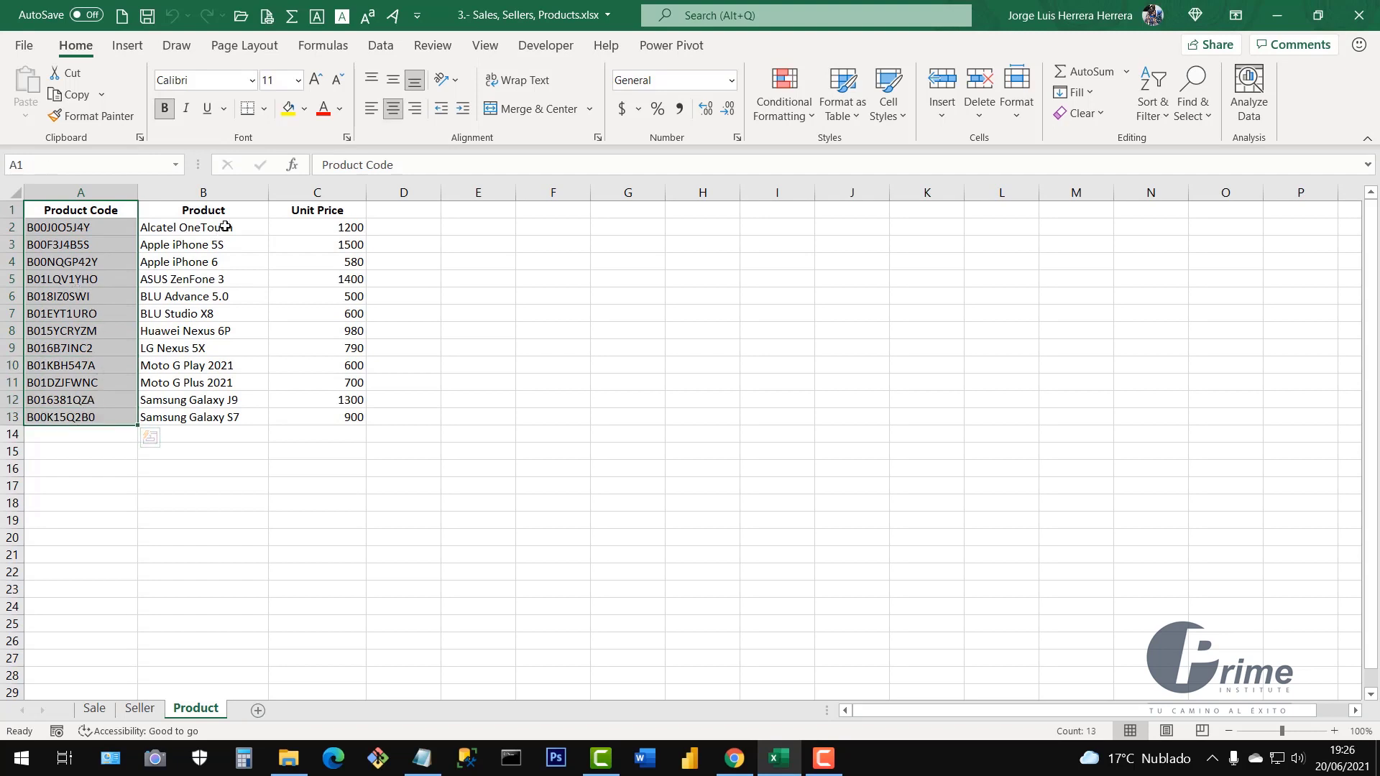
left_click_drag(230, 219, 225, 414)
left_click_drag(338, 212, 309, 414)
left_click(263, 313)
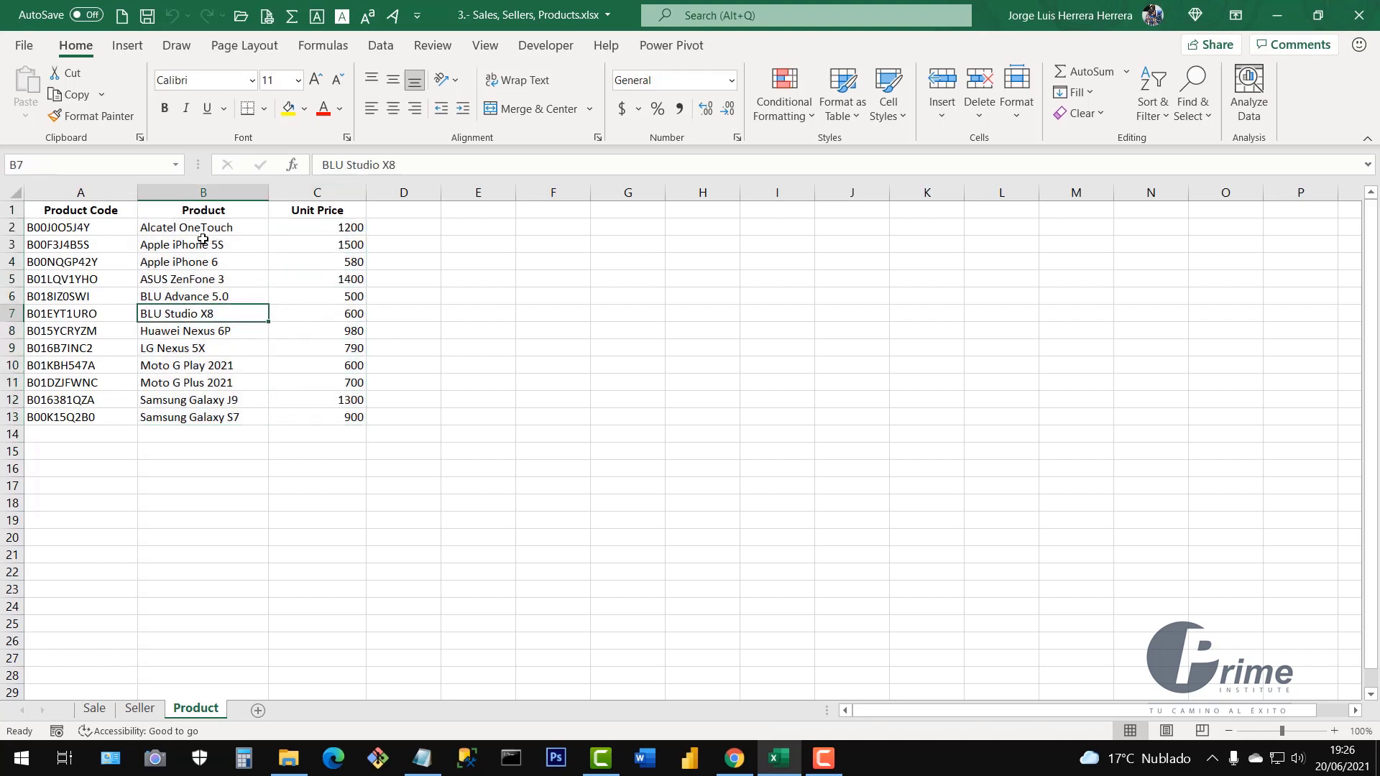
Inspect the product names on the Product sheet and the product code belonging to the first one
left_click_drag(242, 232, 229, 405)
left_click(205, 300)
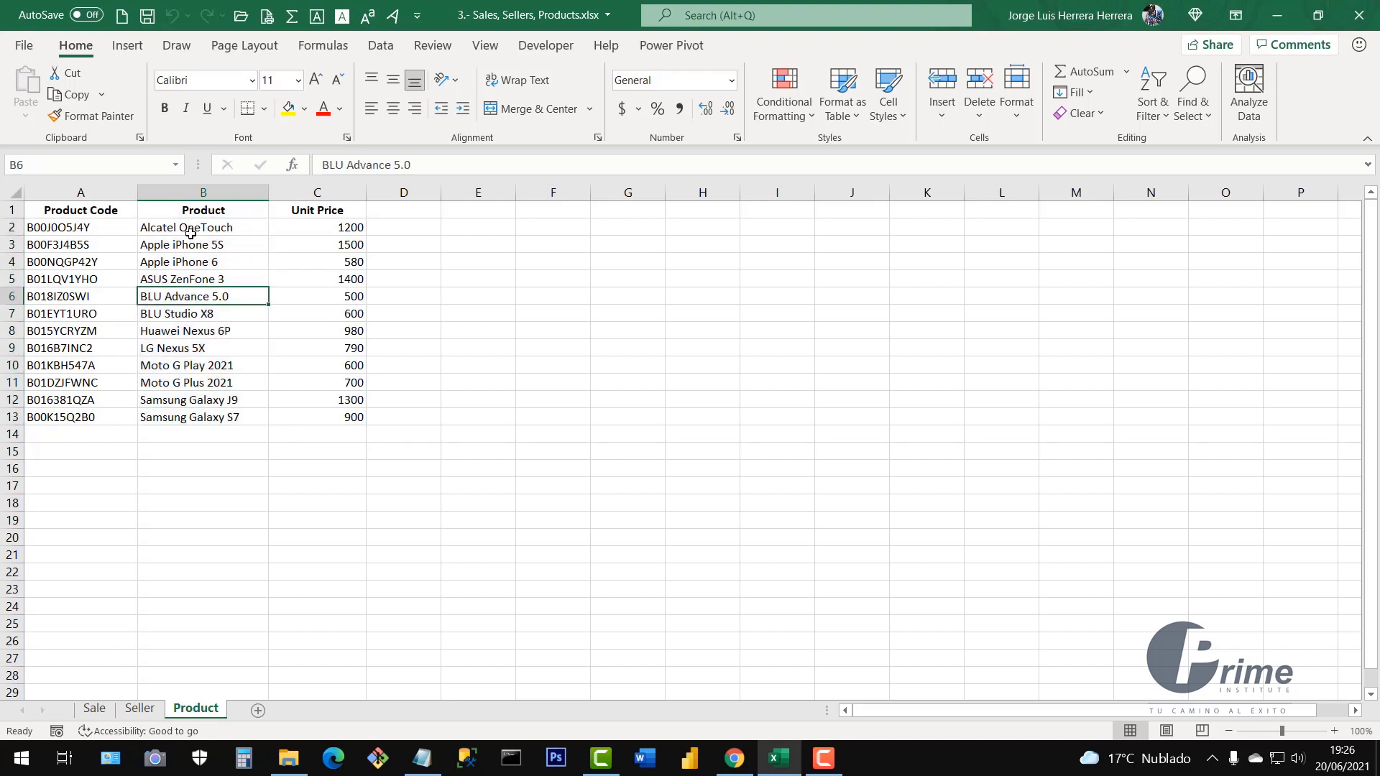
left_click_drag(229, 229, 227, 416)
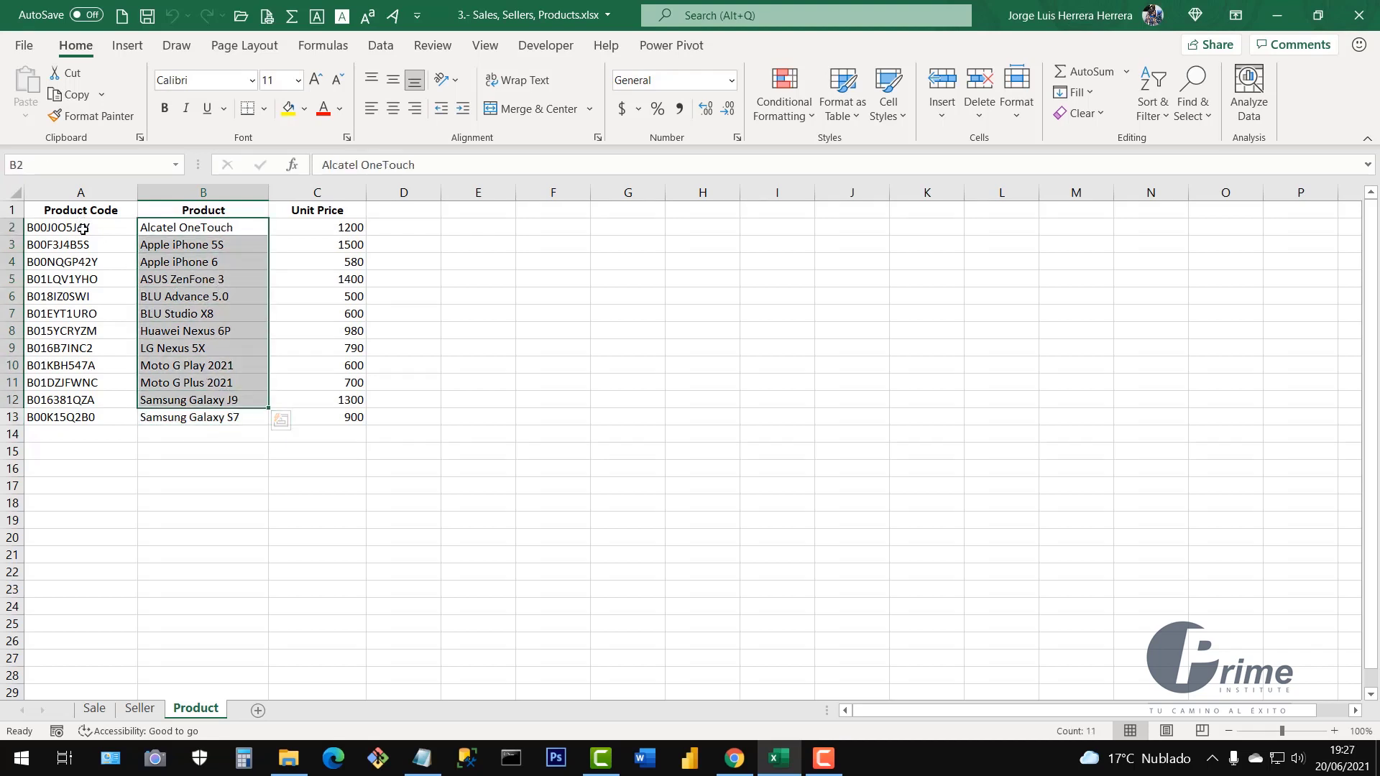
left_click(83, 227)
left_click(262, 300)
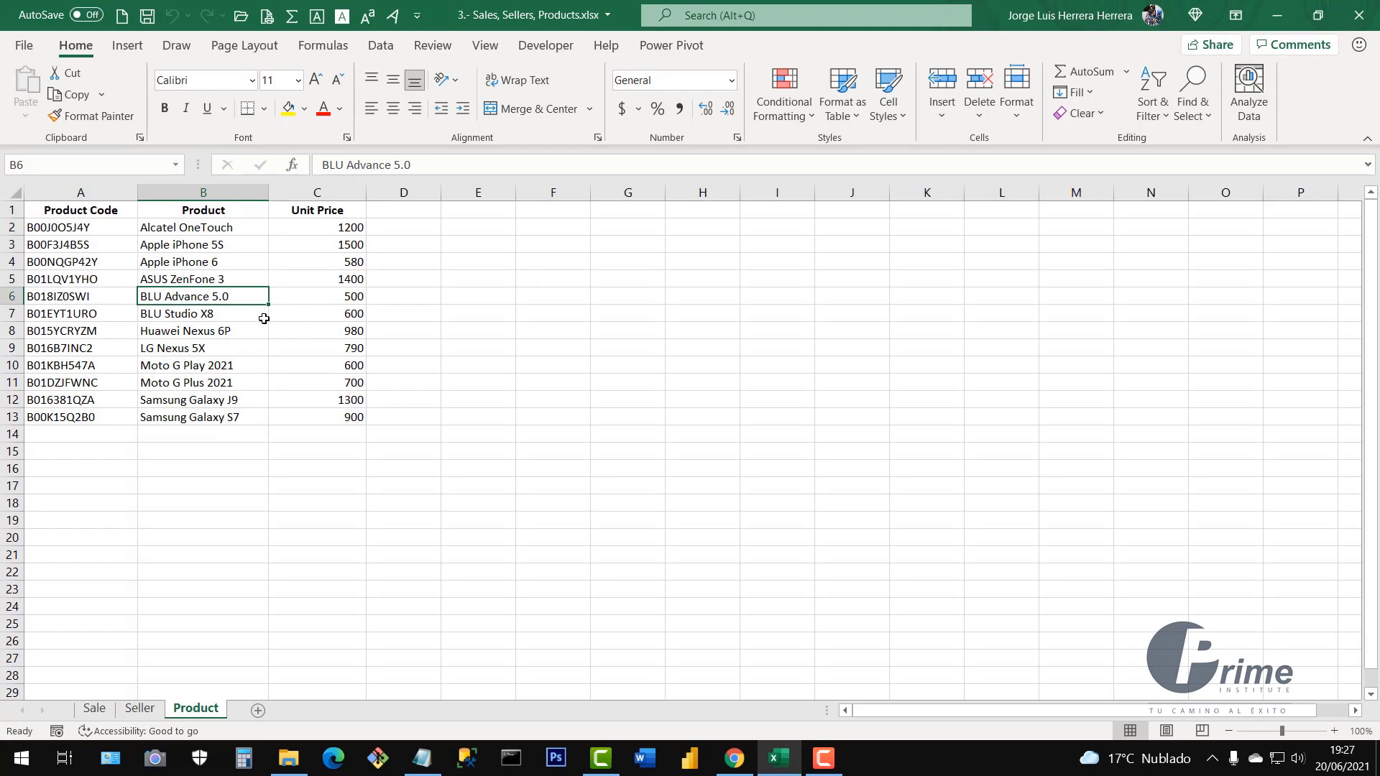
Return to the Sale sheet and inspect its sales records, looking at the dates in the Sales Date column
left_click(94, 710)
left_click(210, 437)
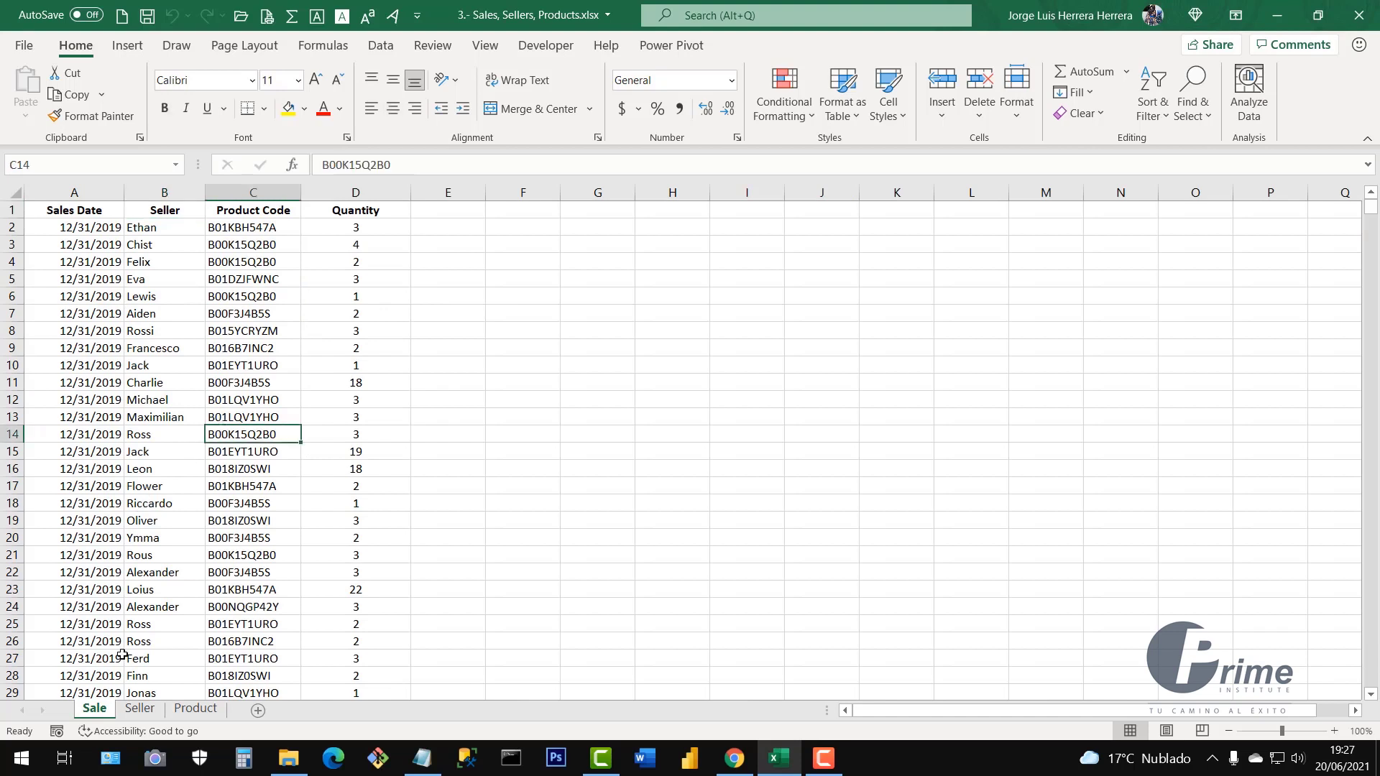
left_click_drag(115, 348, 273, 543)
left_click_drag(101, 296, 317, 575)
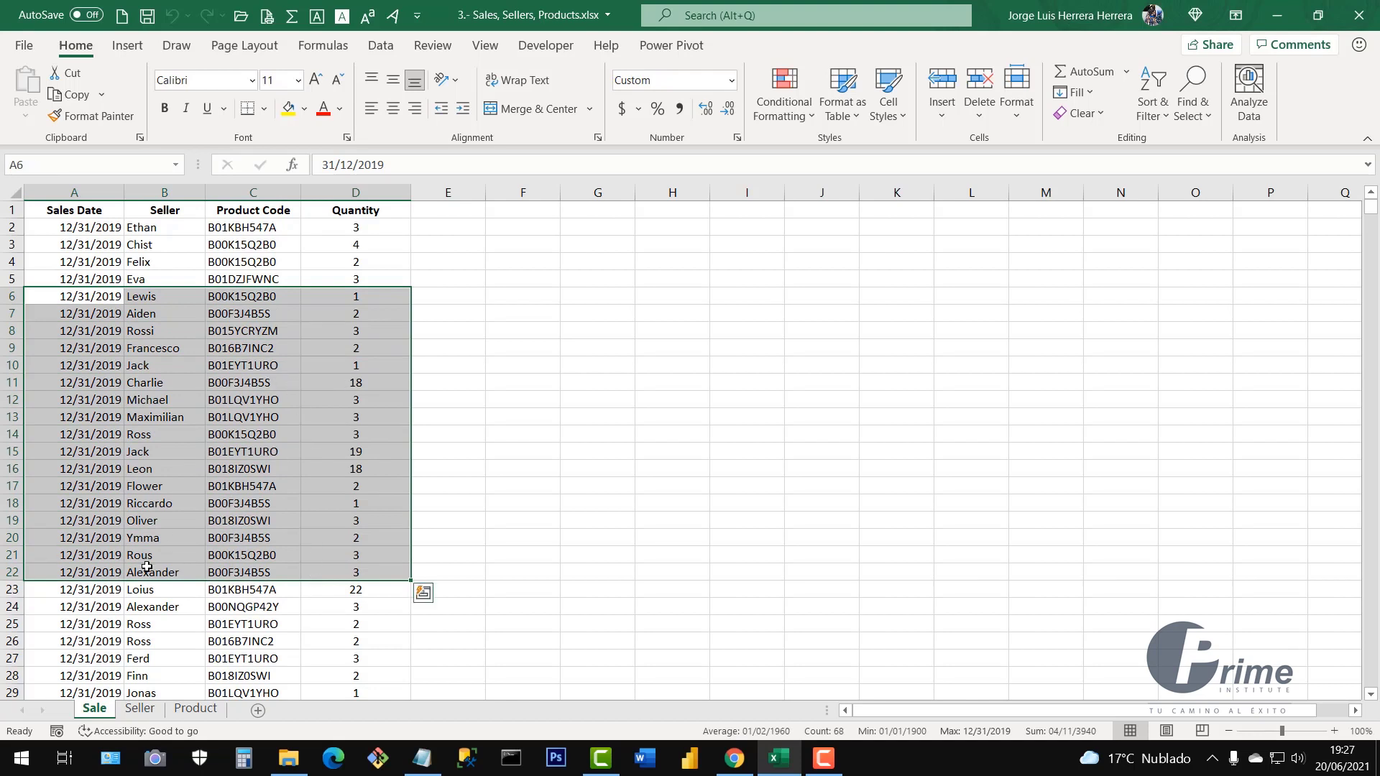
left_click(242, 470)
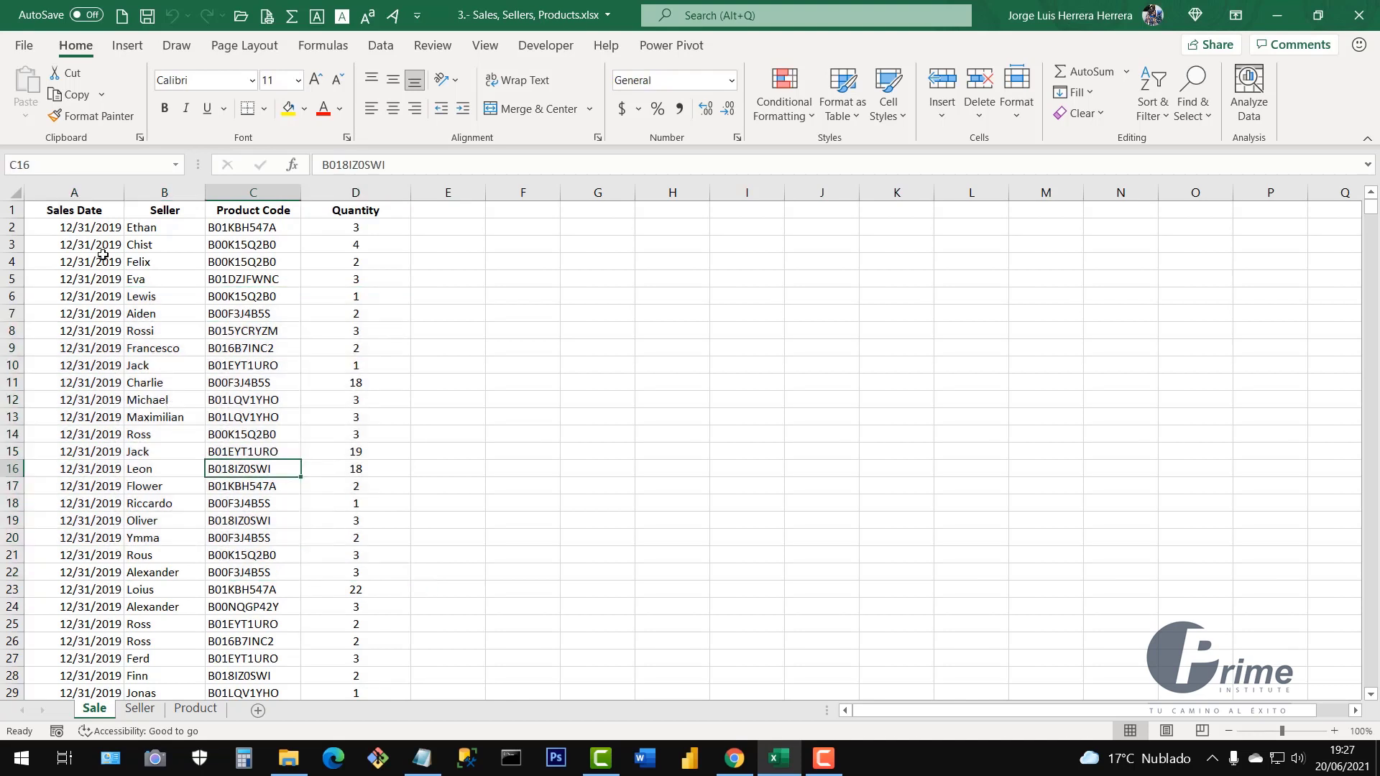
left_click_drag(99, 231, 100, 438)
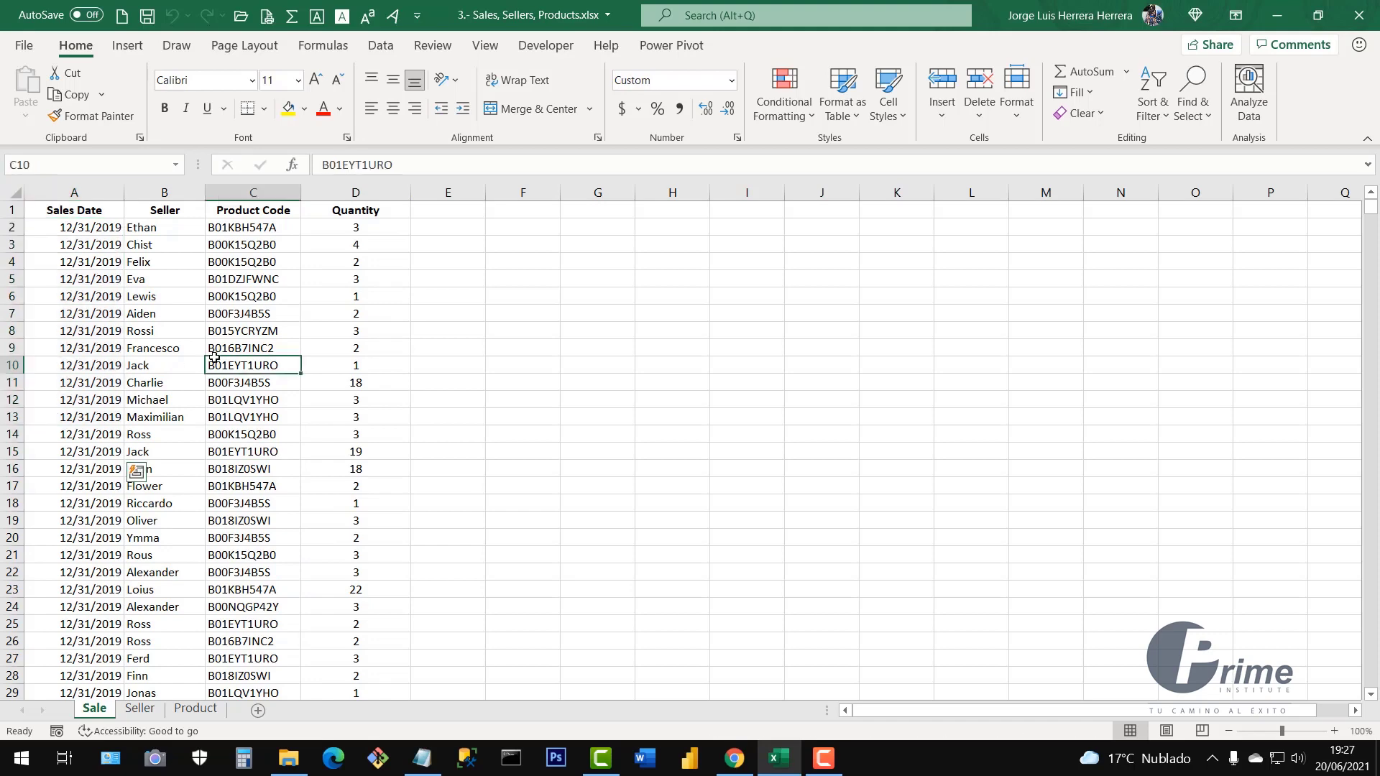
scroll(111, 493, "down", 3)
left_click(103, 467)
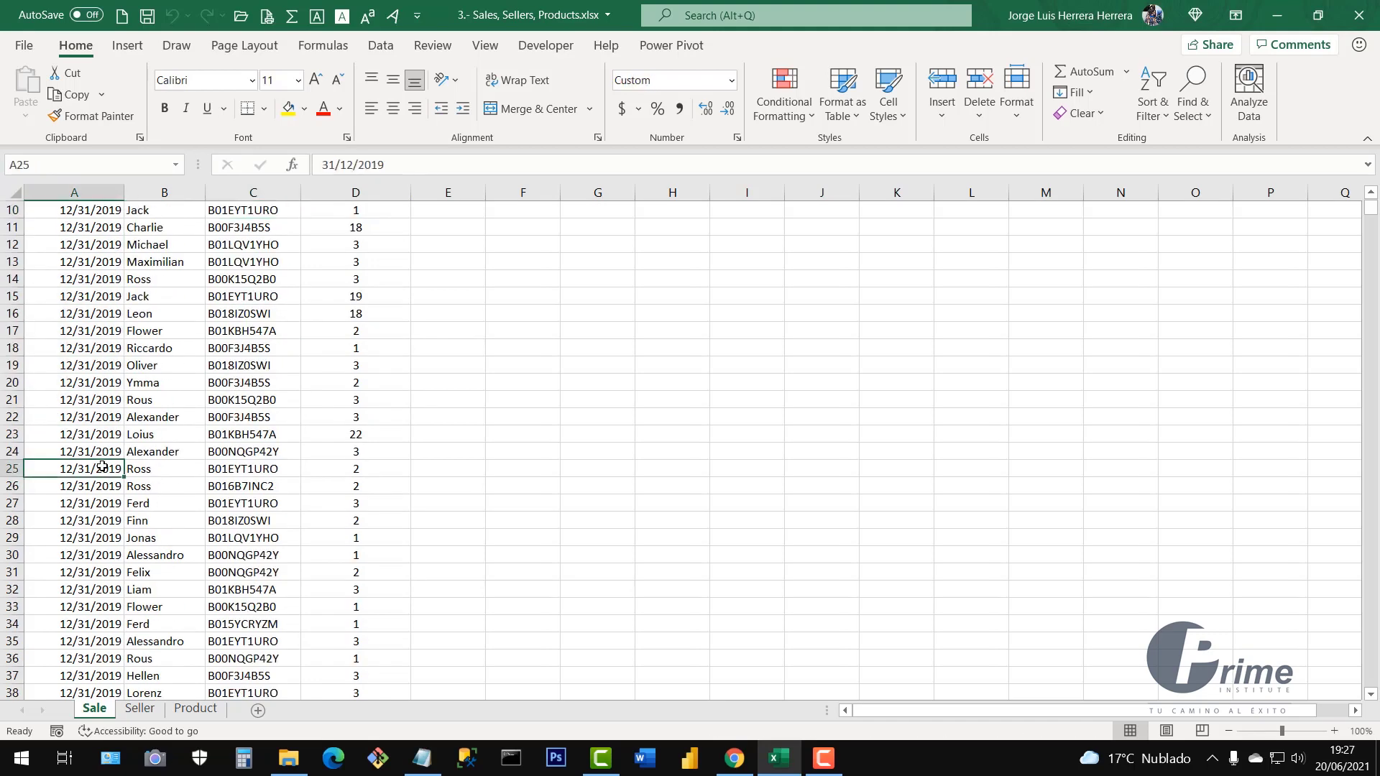
Check the last date in the Sale sheet's Sales Date column and inspect the sellers and product codes of the first records
key("ctrl+Down")
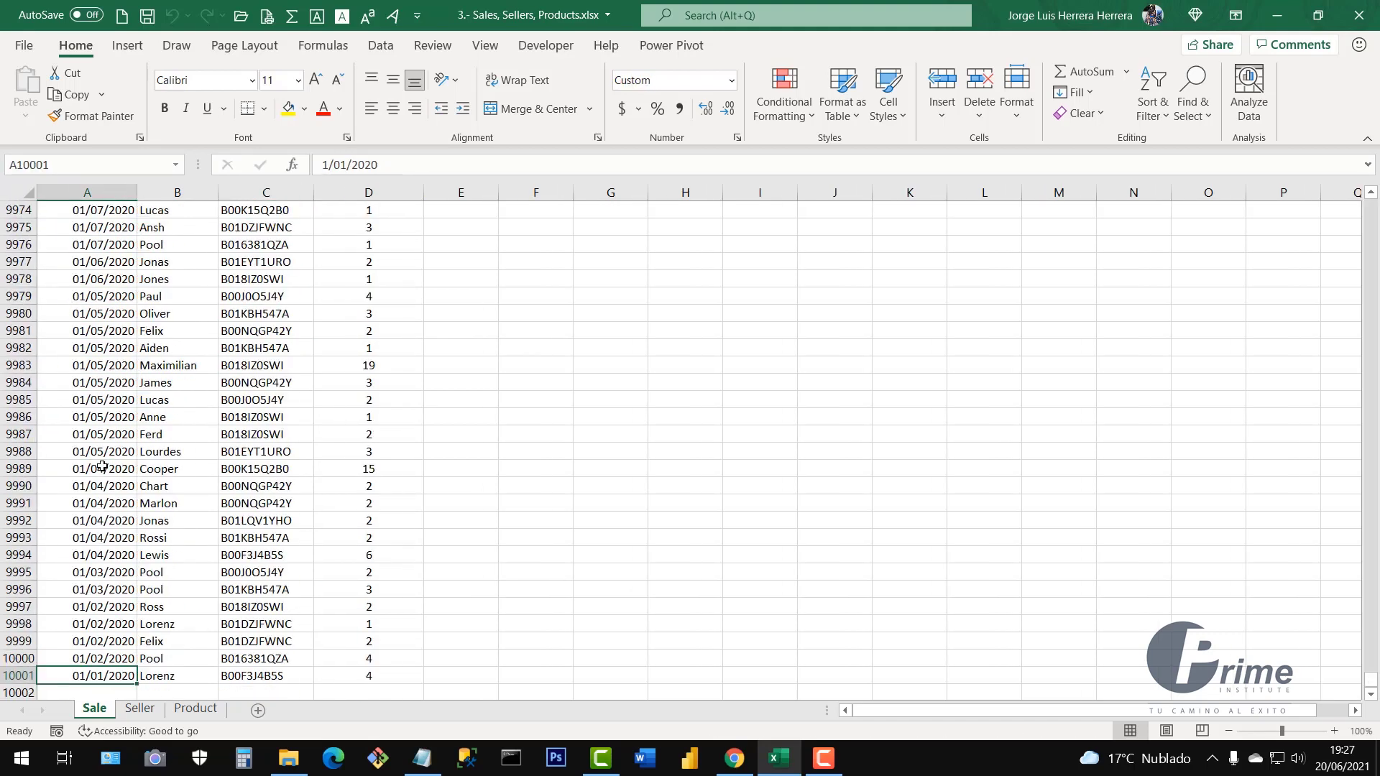
key("ctrl+Up")
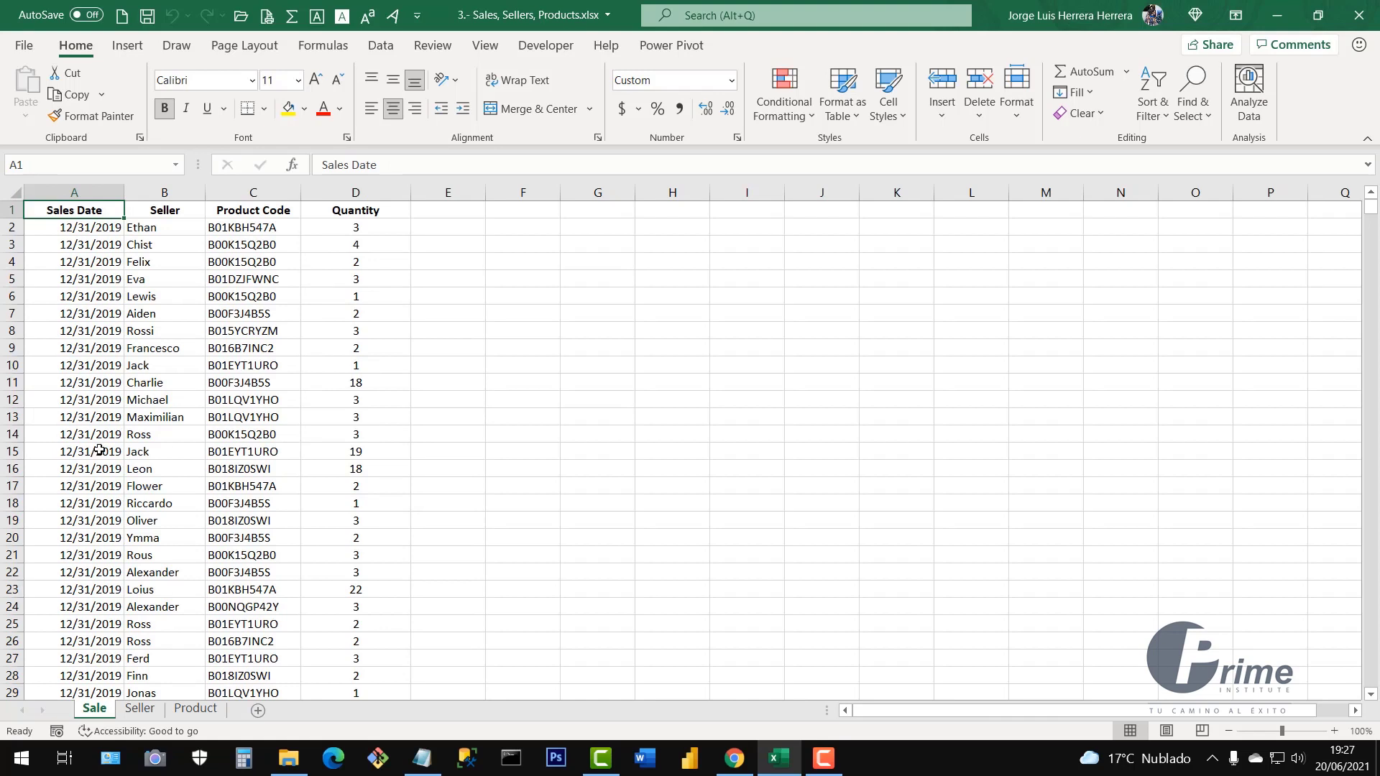
left_click(207, 366)
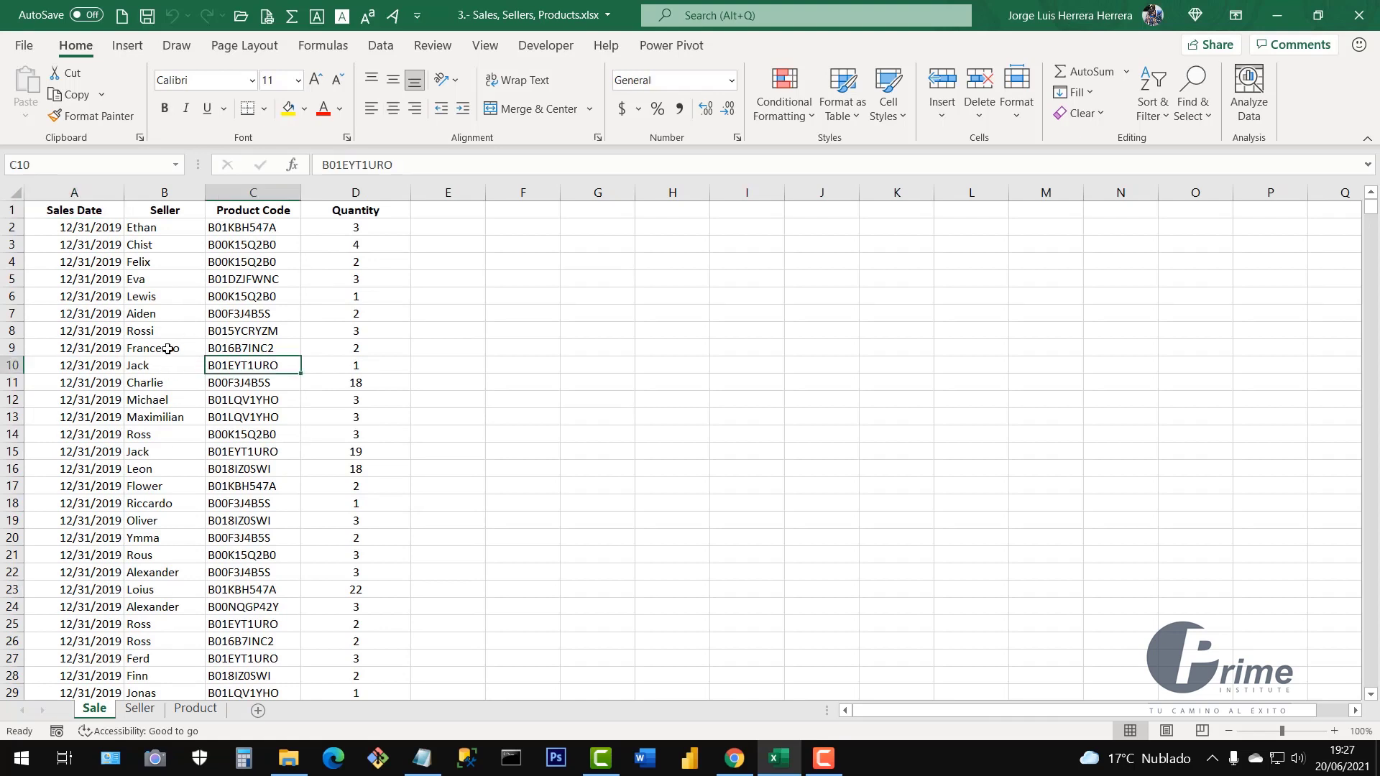
left_click_drag(100, 246, 316, 503)
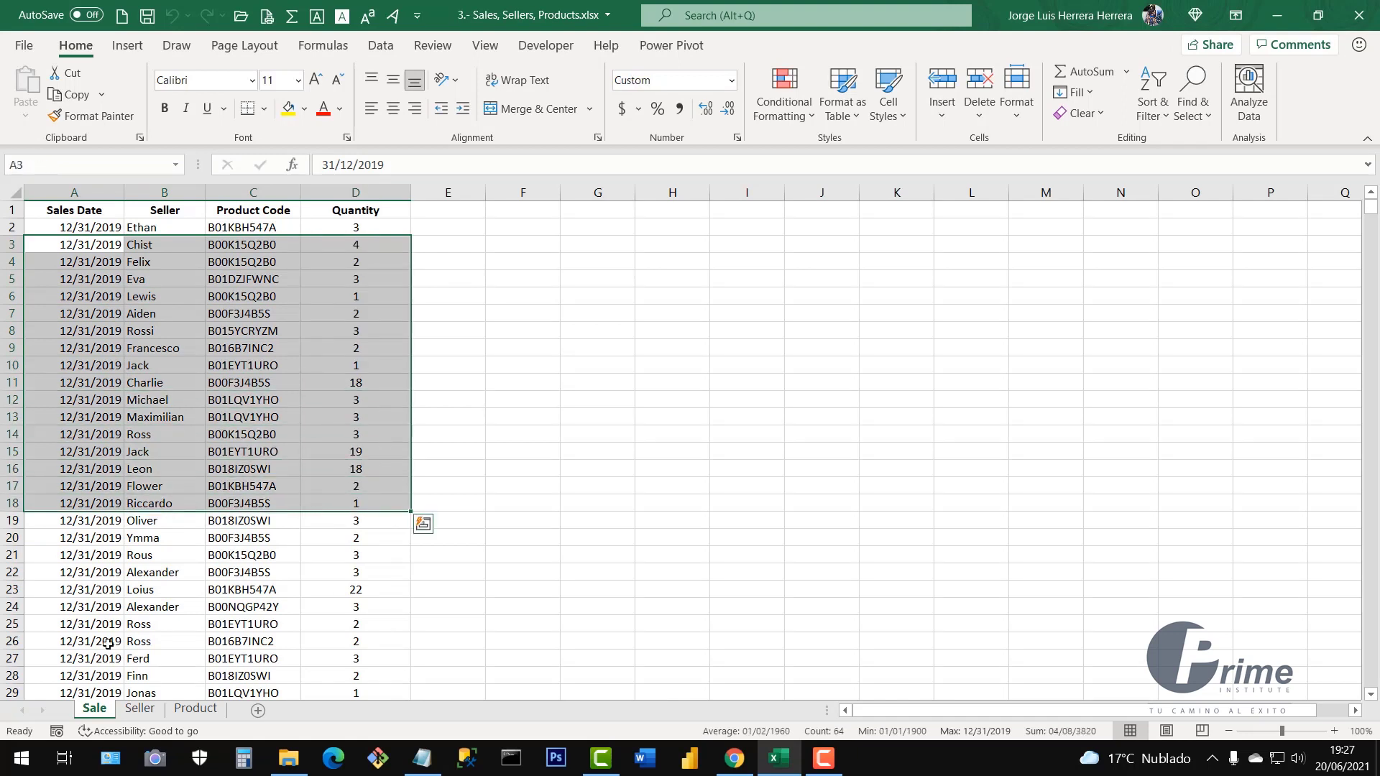
left_click(222, 335)
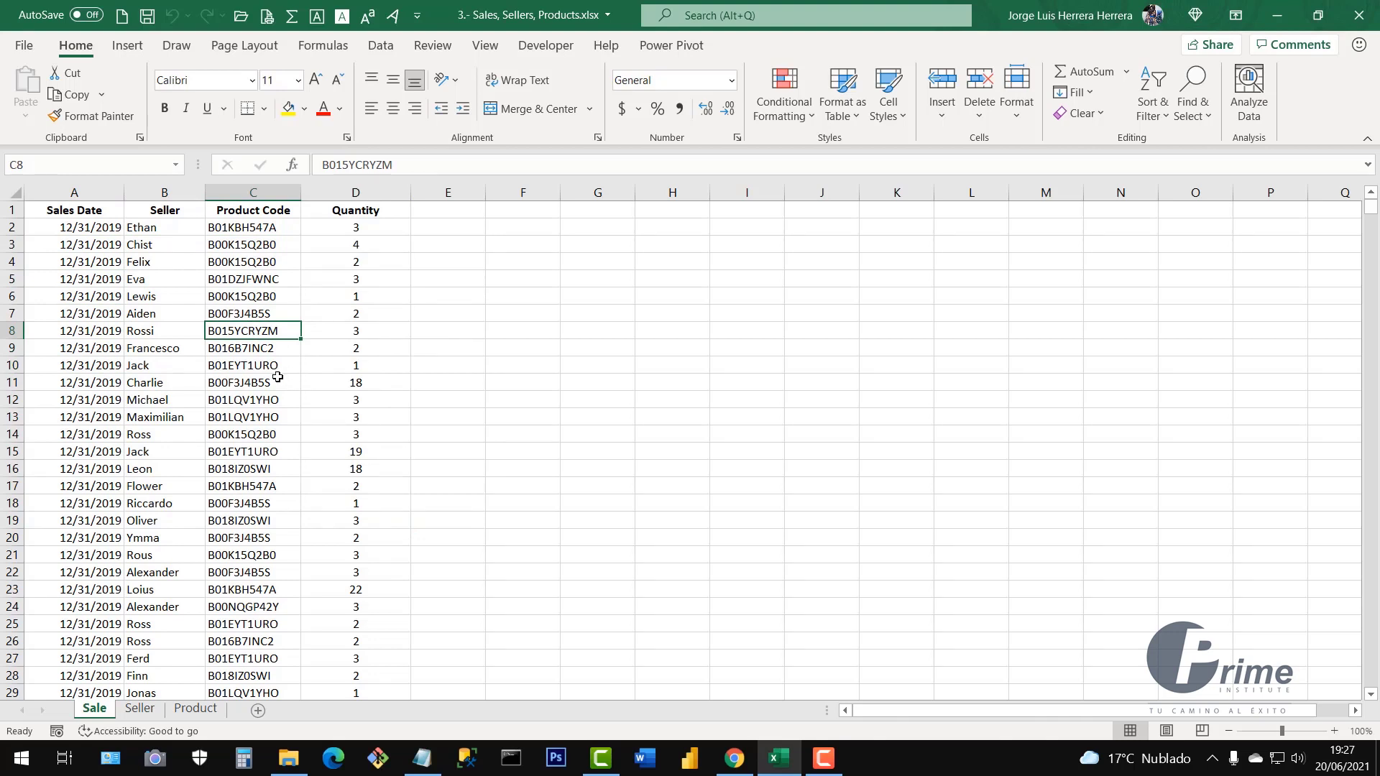
left_click(230, 419)
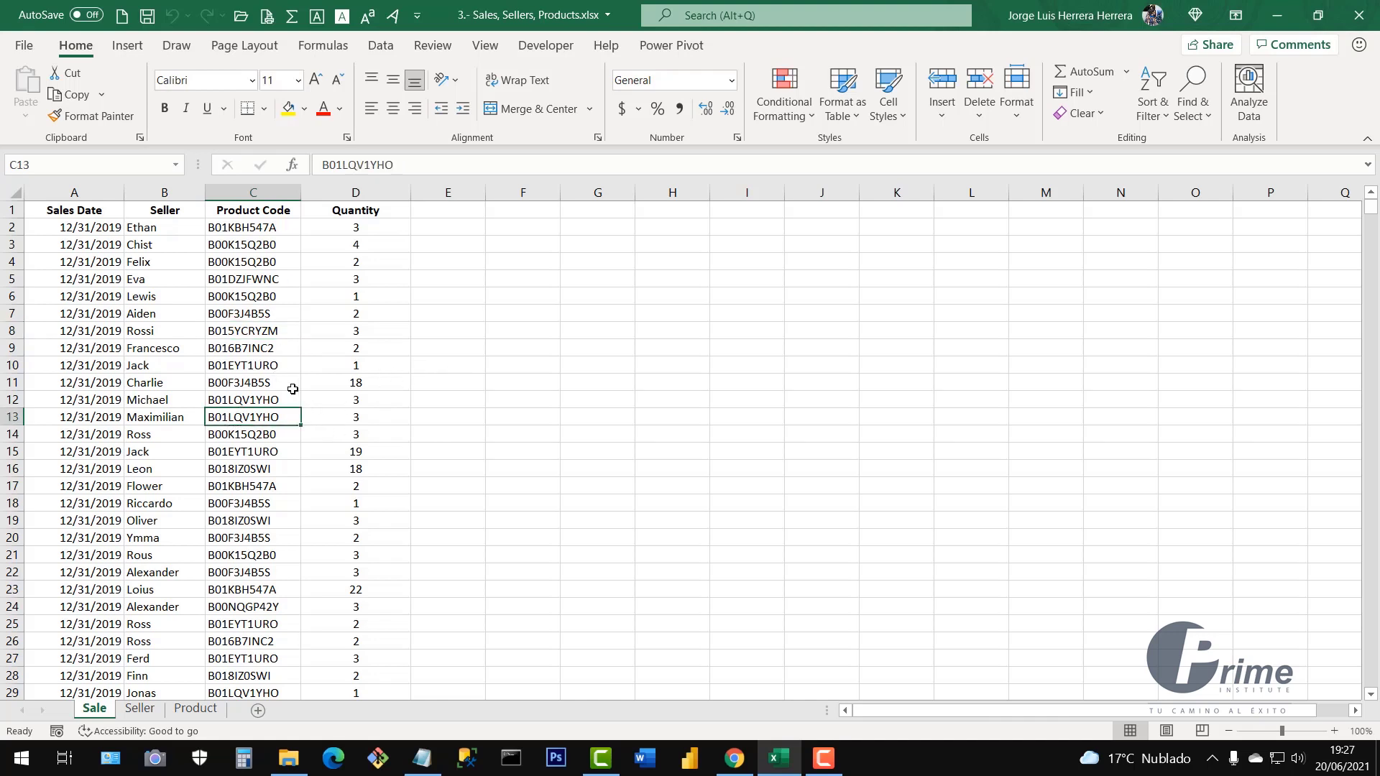
left_click_drag(167, 295, 293, 508)
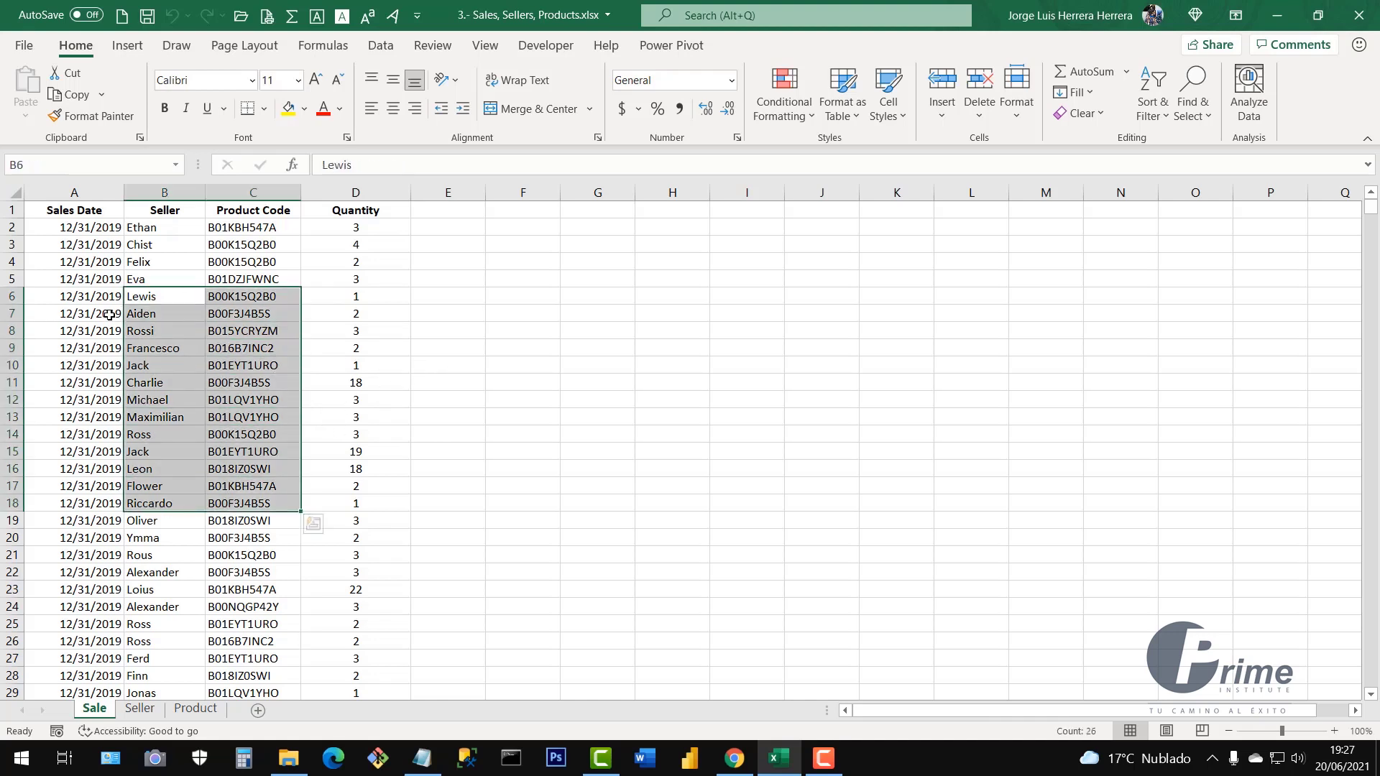
left_click(108, 315)
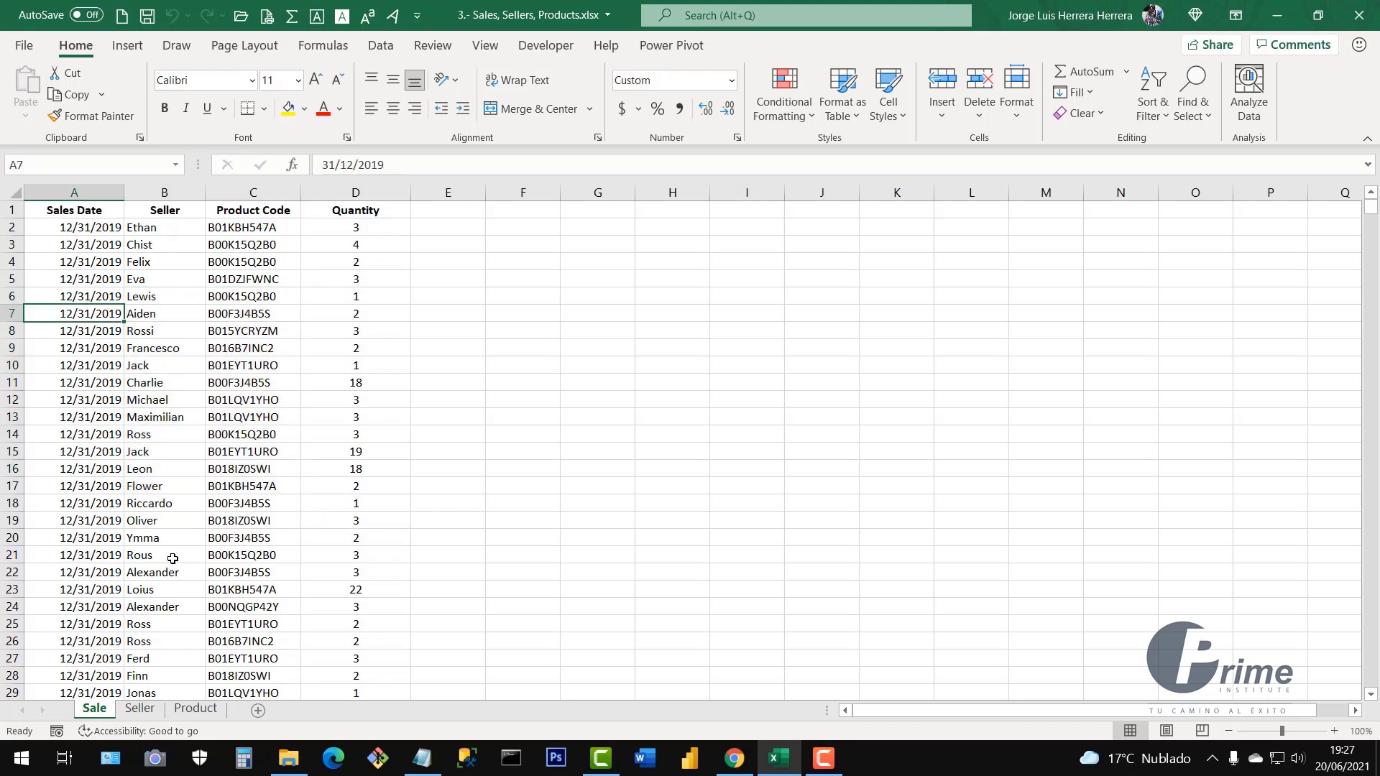
Go to the last record of the Sale sheet and examine the empty rows from 10002 downward
scroll(173, 558, "down", 2)
left_click(74, 526)
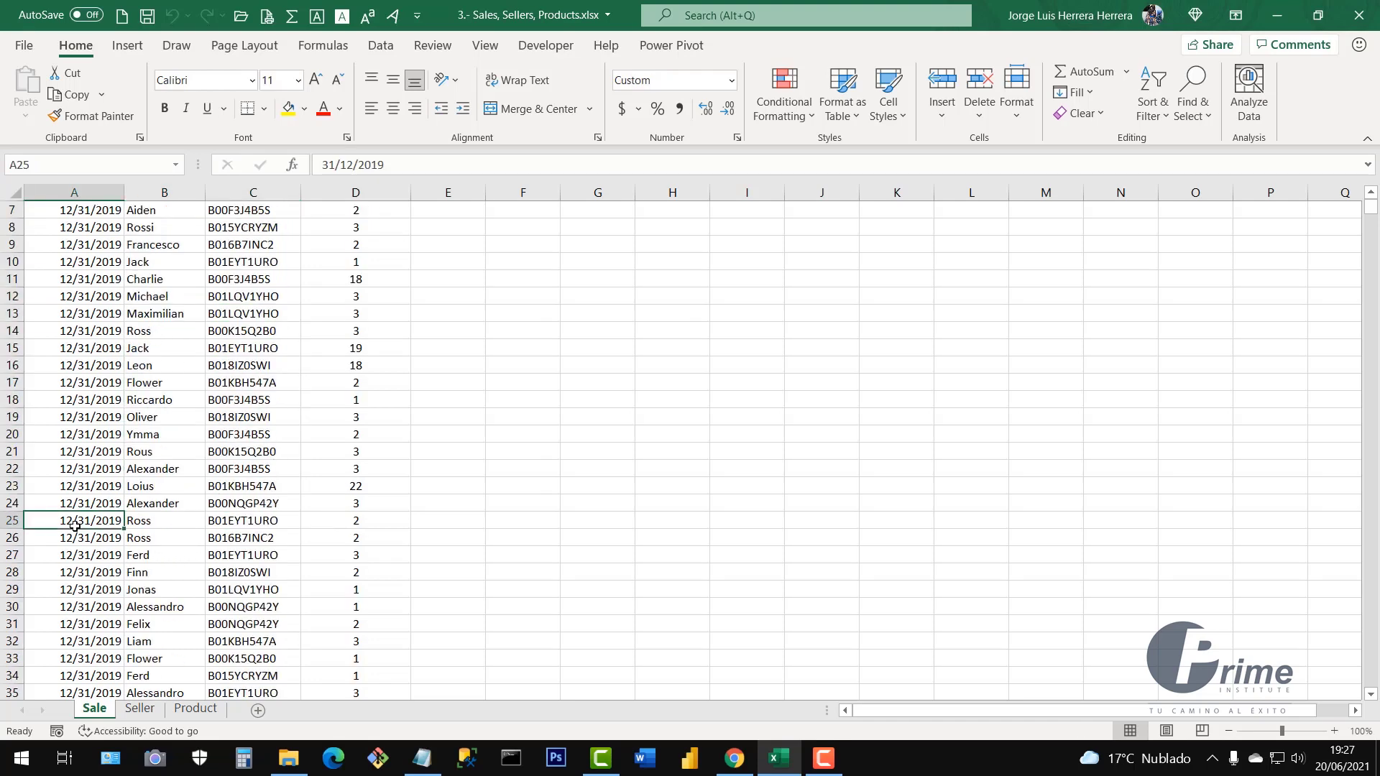
key("ctrl+Down")
scroll(150, 539, "down", 2)
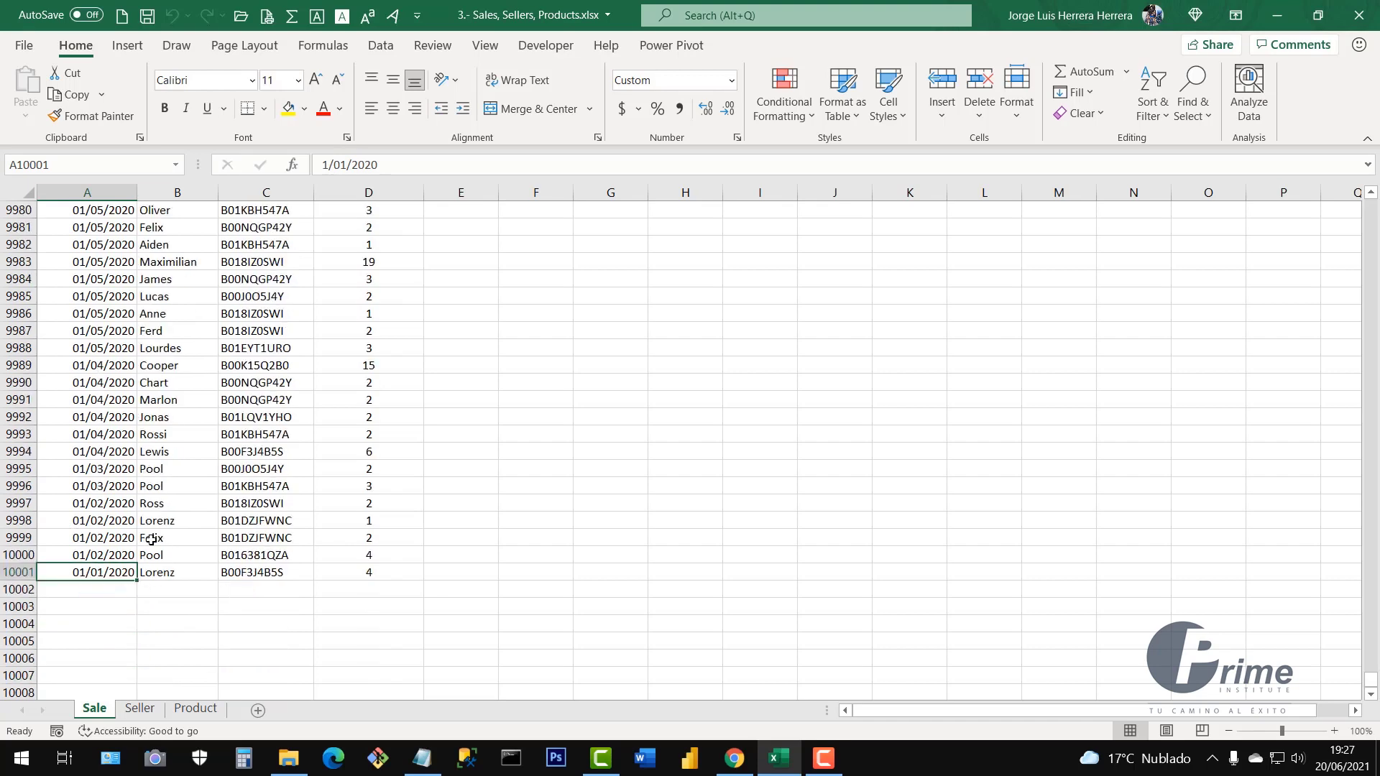
left_click(25, 589)
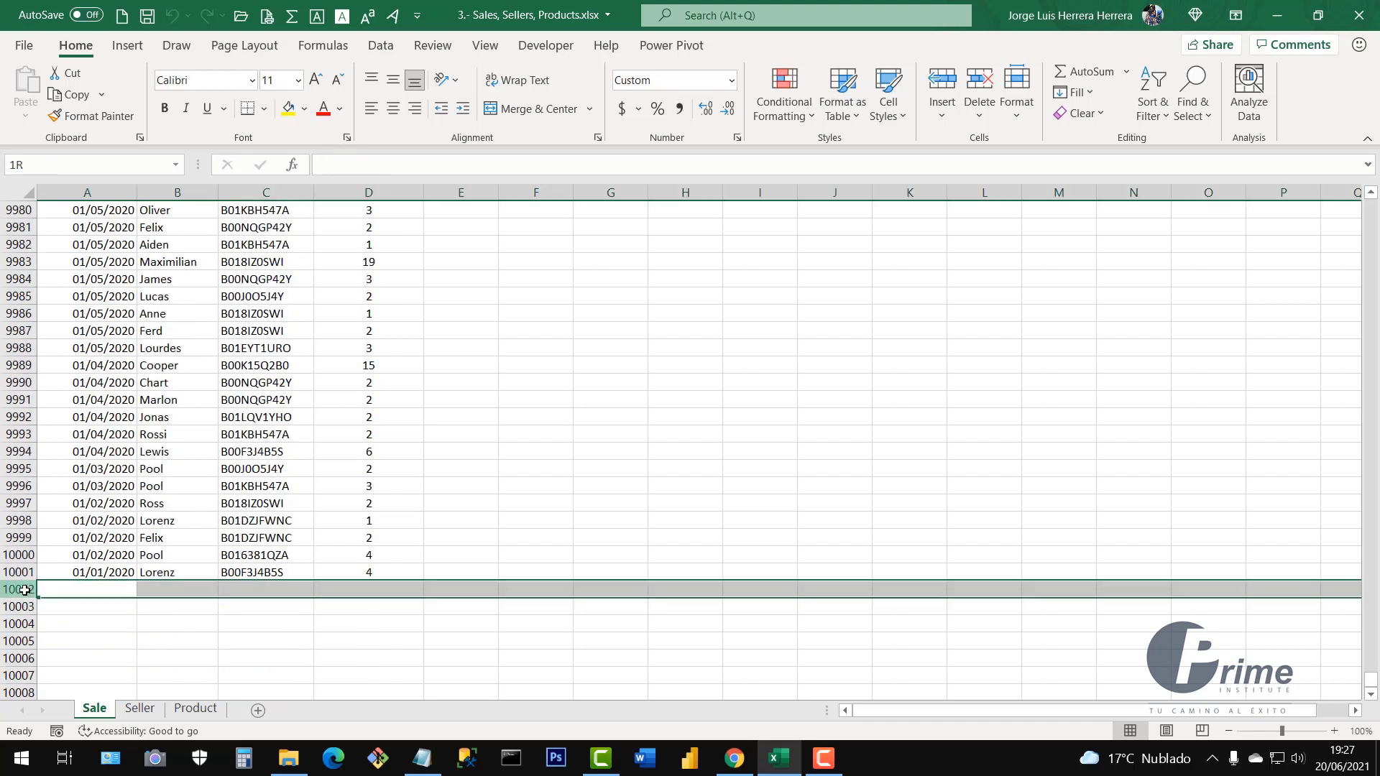
left_click_drag(25, 589, 26, 656)
scroll(57, 618, "down", 3)
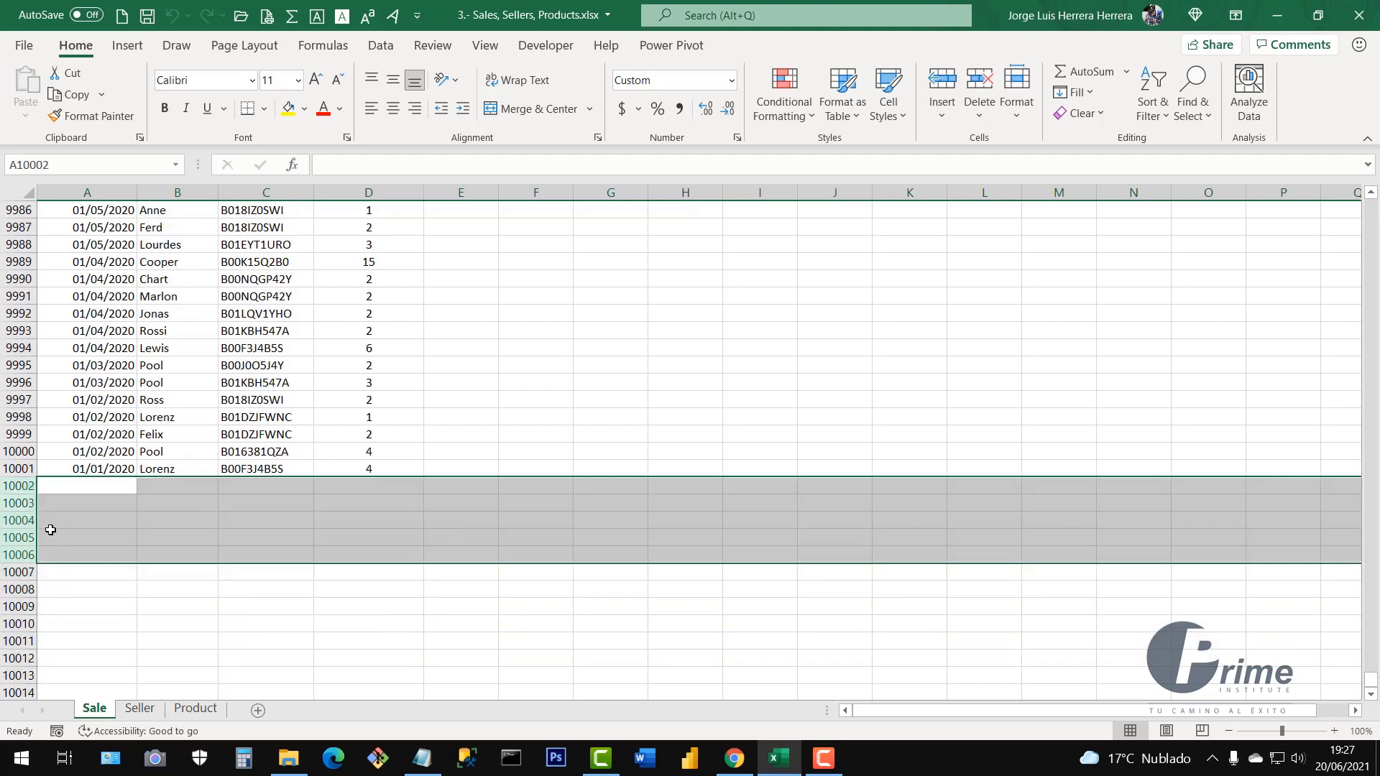
left_click(14, 435)
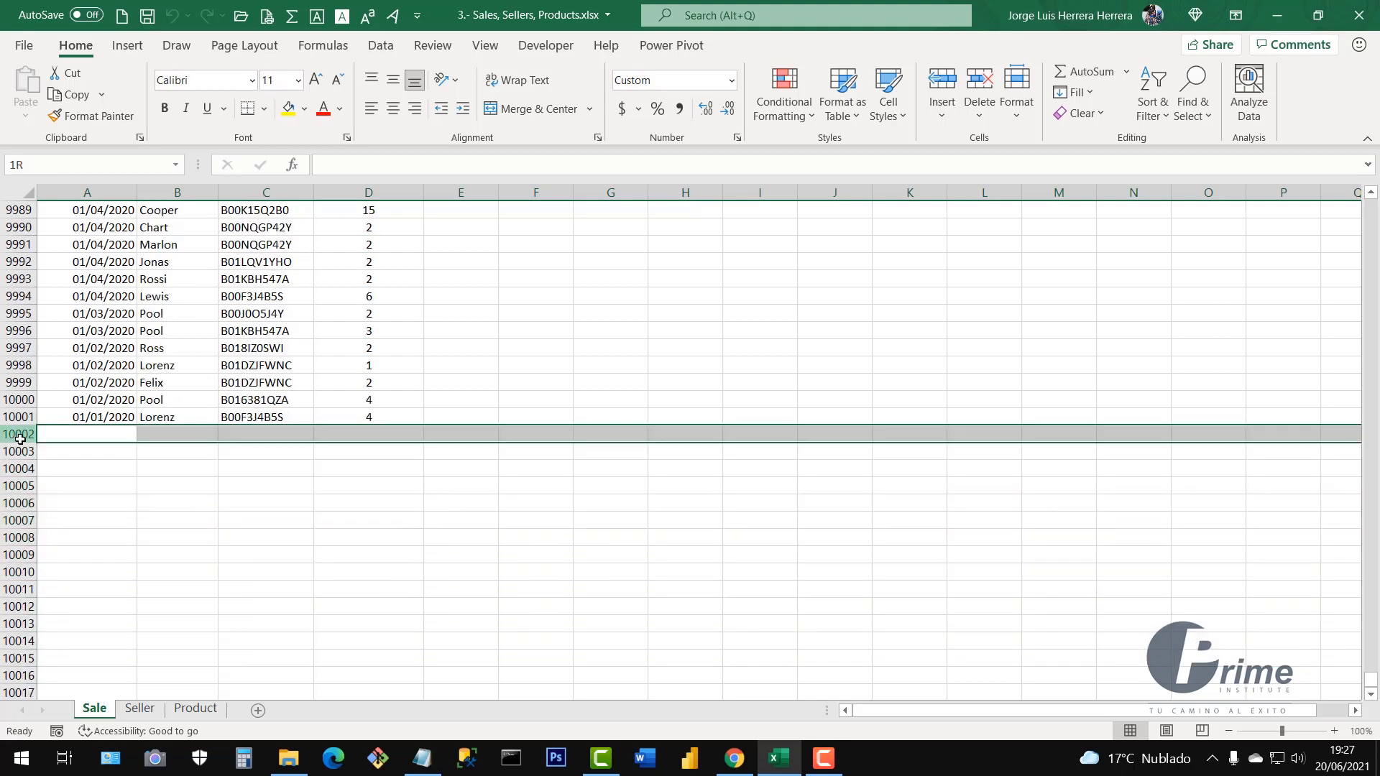
left_click_drag(20, 438, 46, 653)
scroll(112, 476, "up", 2)
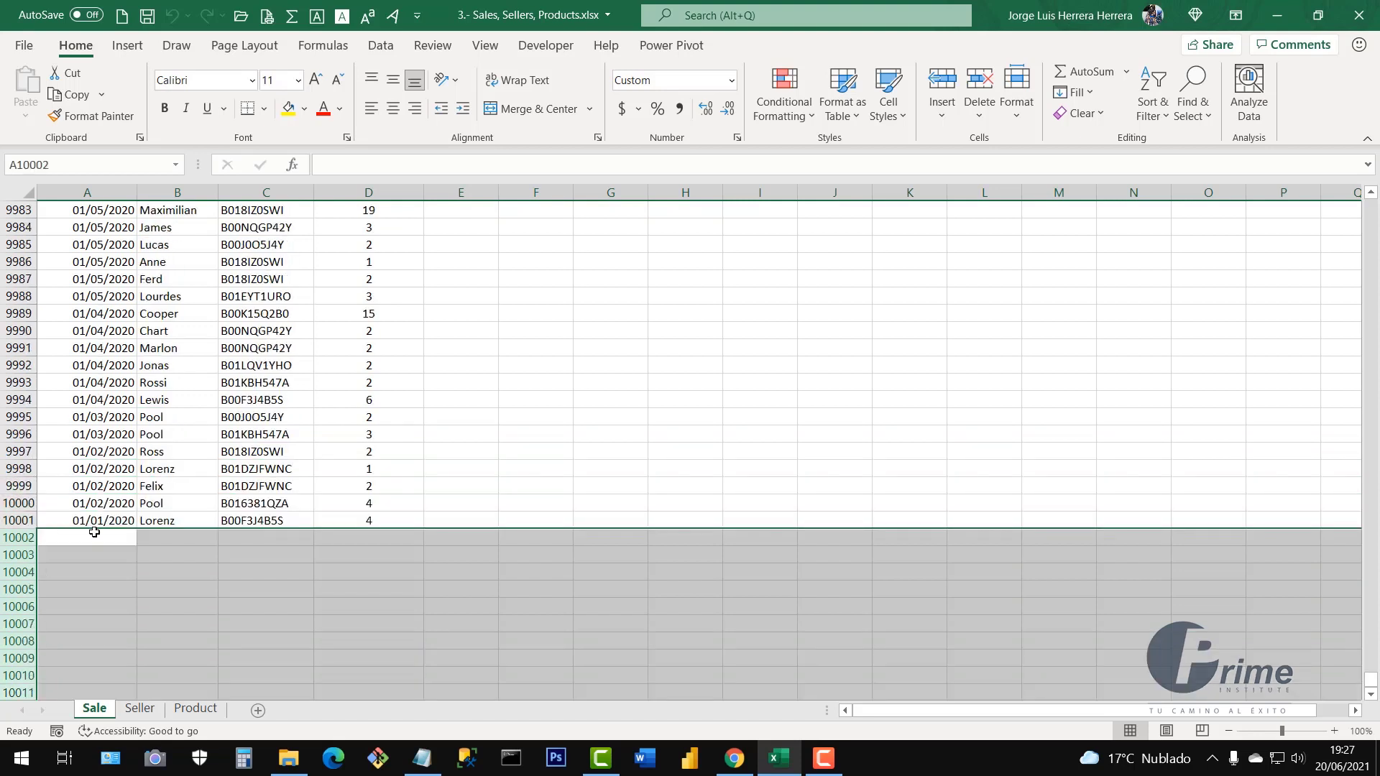
left_click(75, 503)
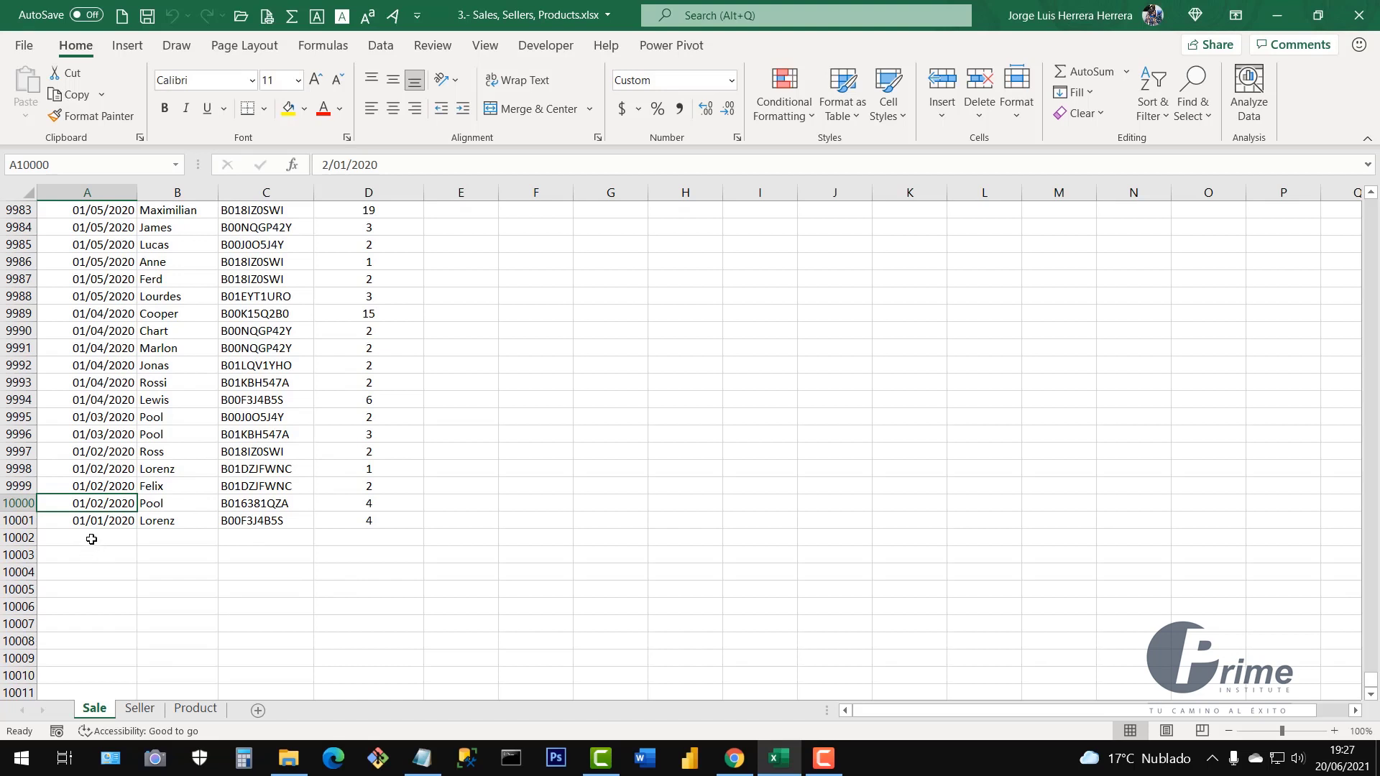
Inspect row 10002 of the Sale sheet cell by cell, from Sales Date through Quantity
left_click(20, 537)
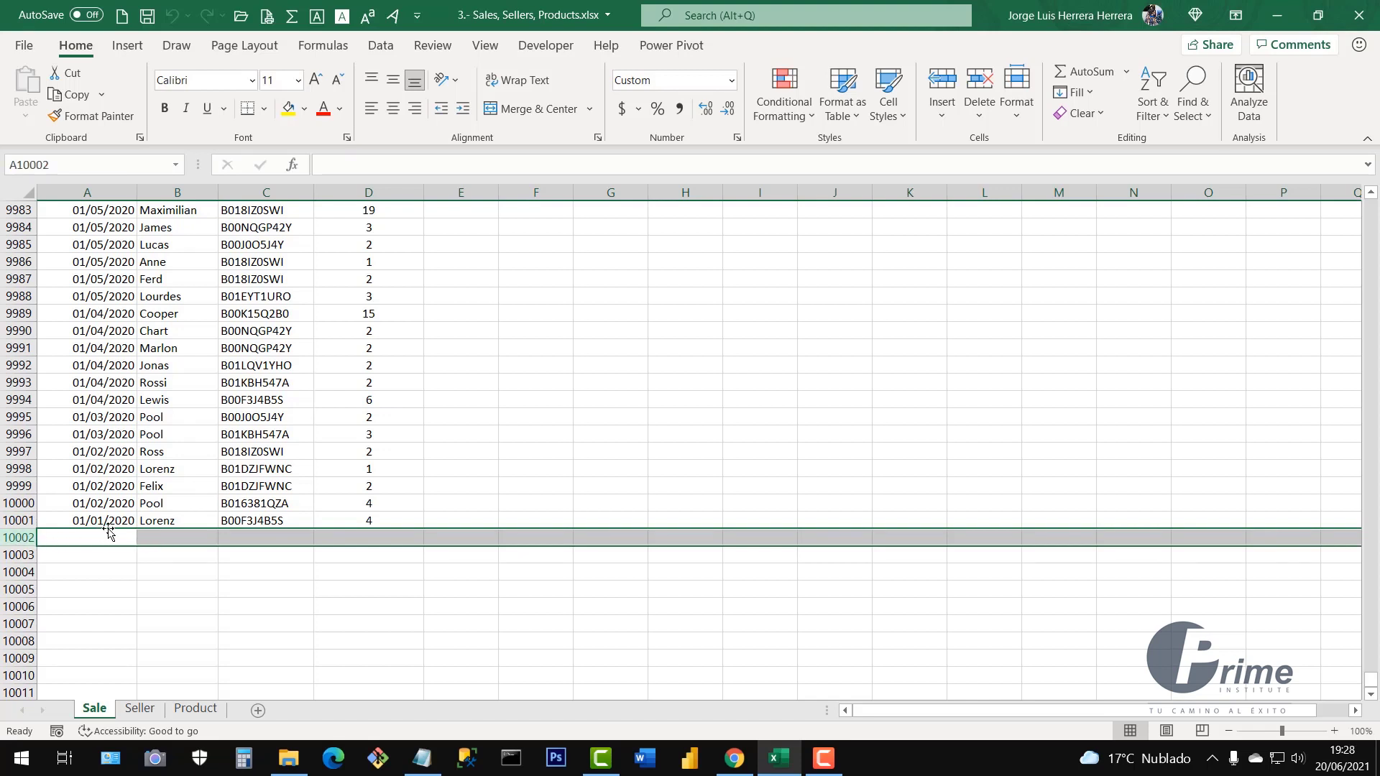
left_click(79, 538)
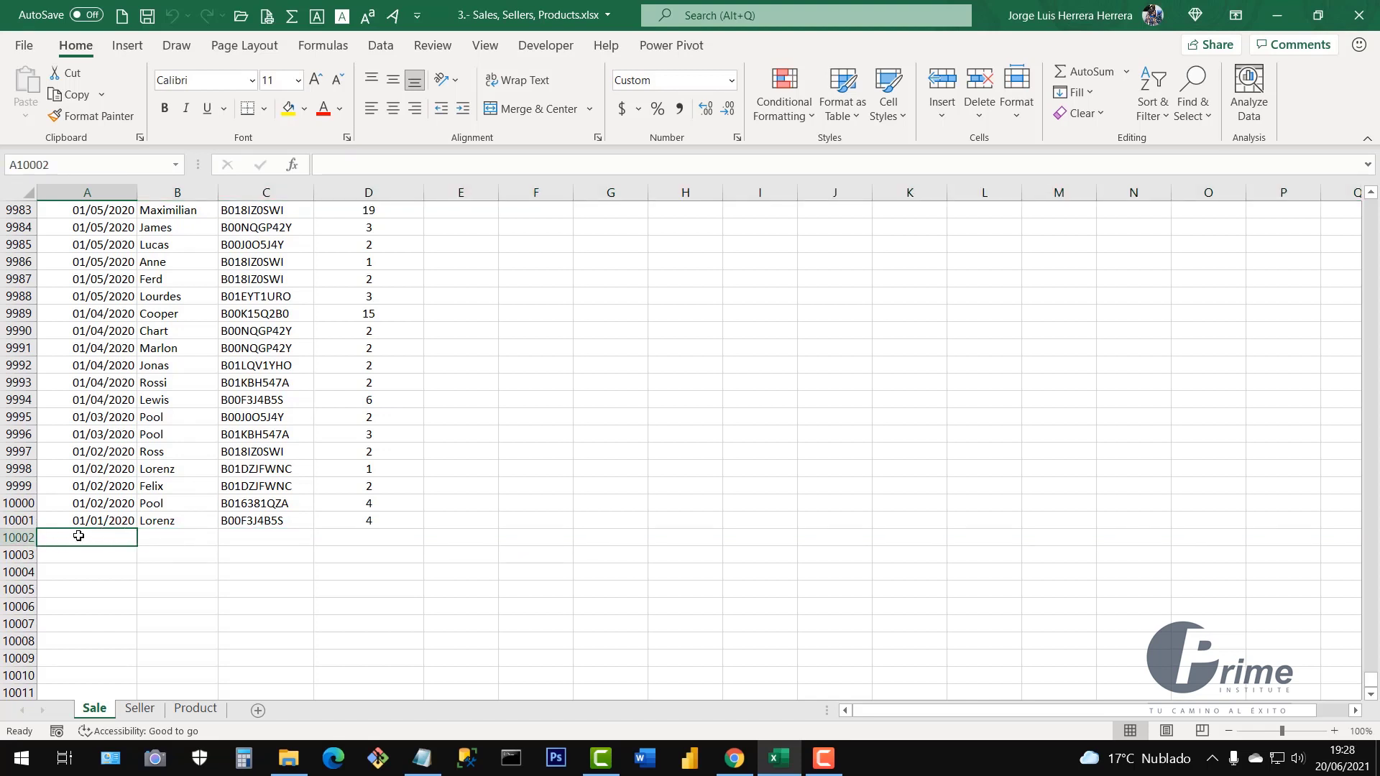
left_click(159, 542)
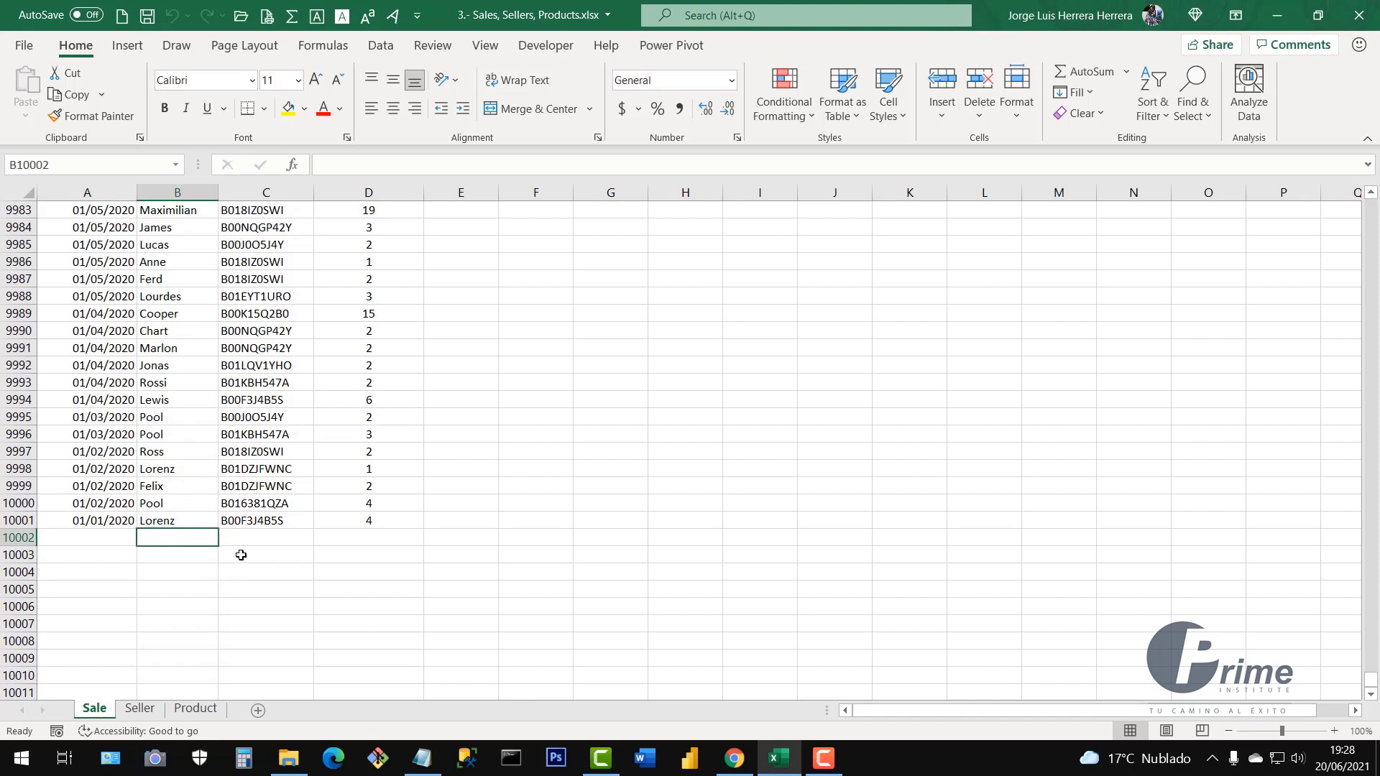
left_click(237, 533)
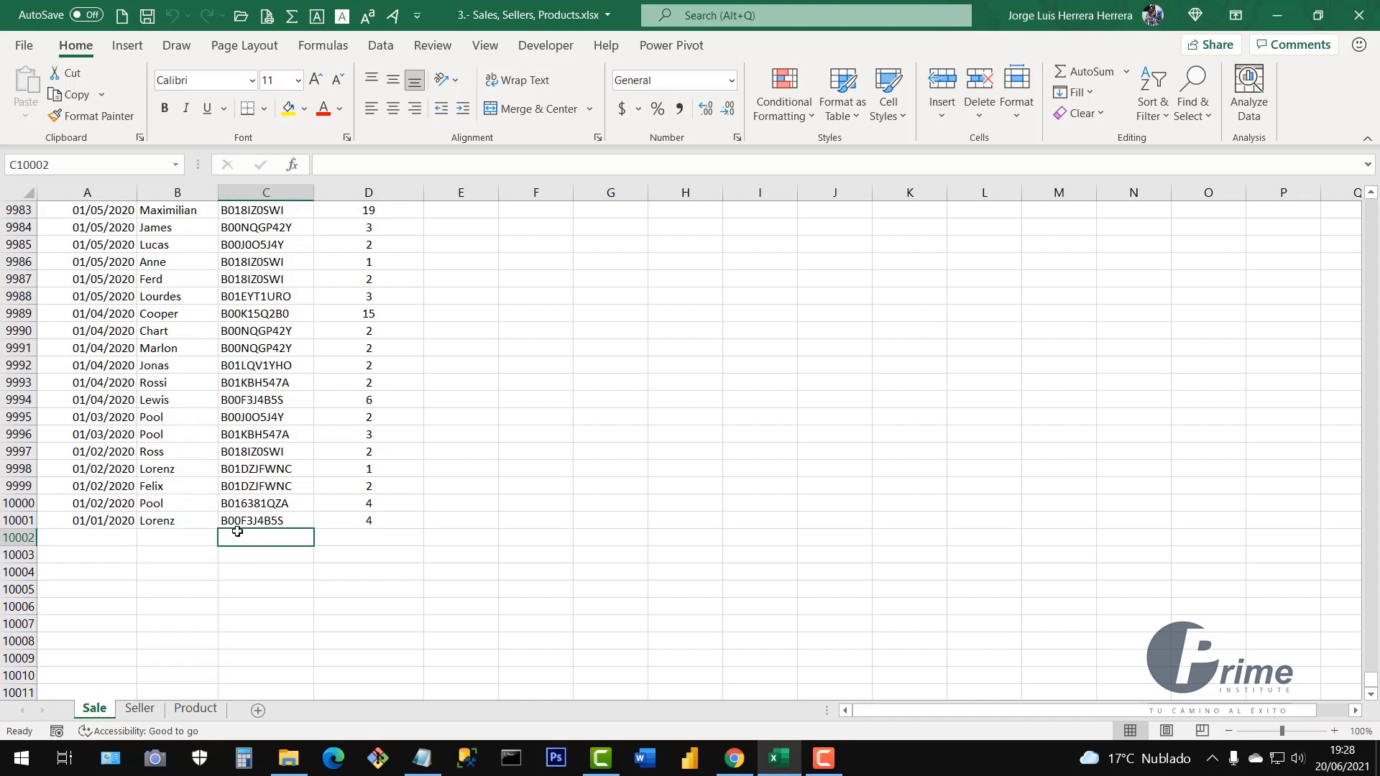
left_click(363, 539)
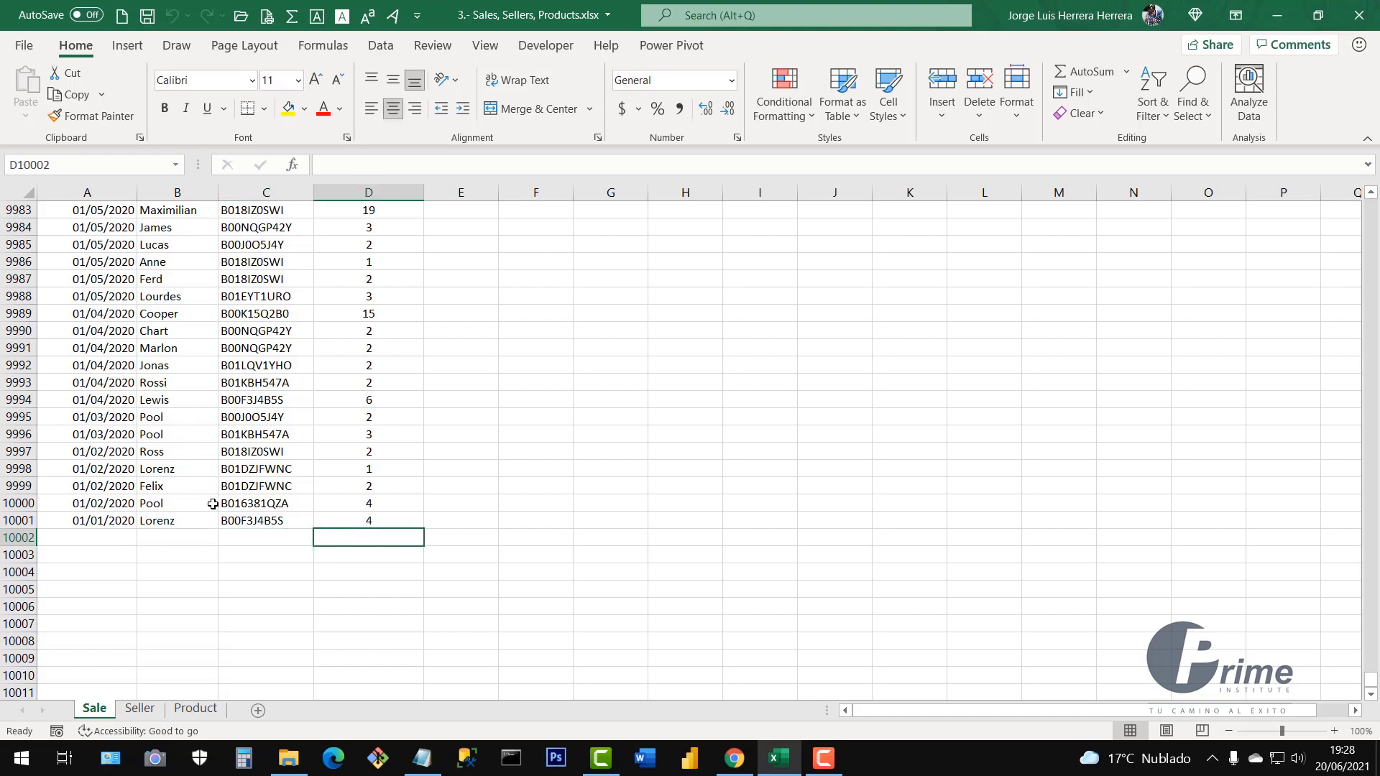
Look over the last sales records in the Seller column and return to its header
left_click(159, 471)
scroll(170, 491, "up", 5)
scroll(175, 493, "down", 3)
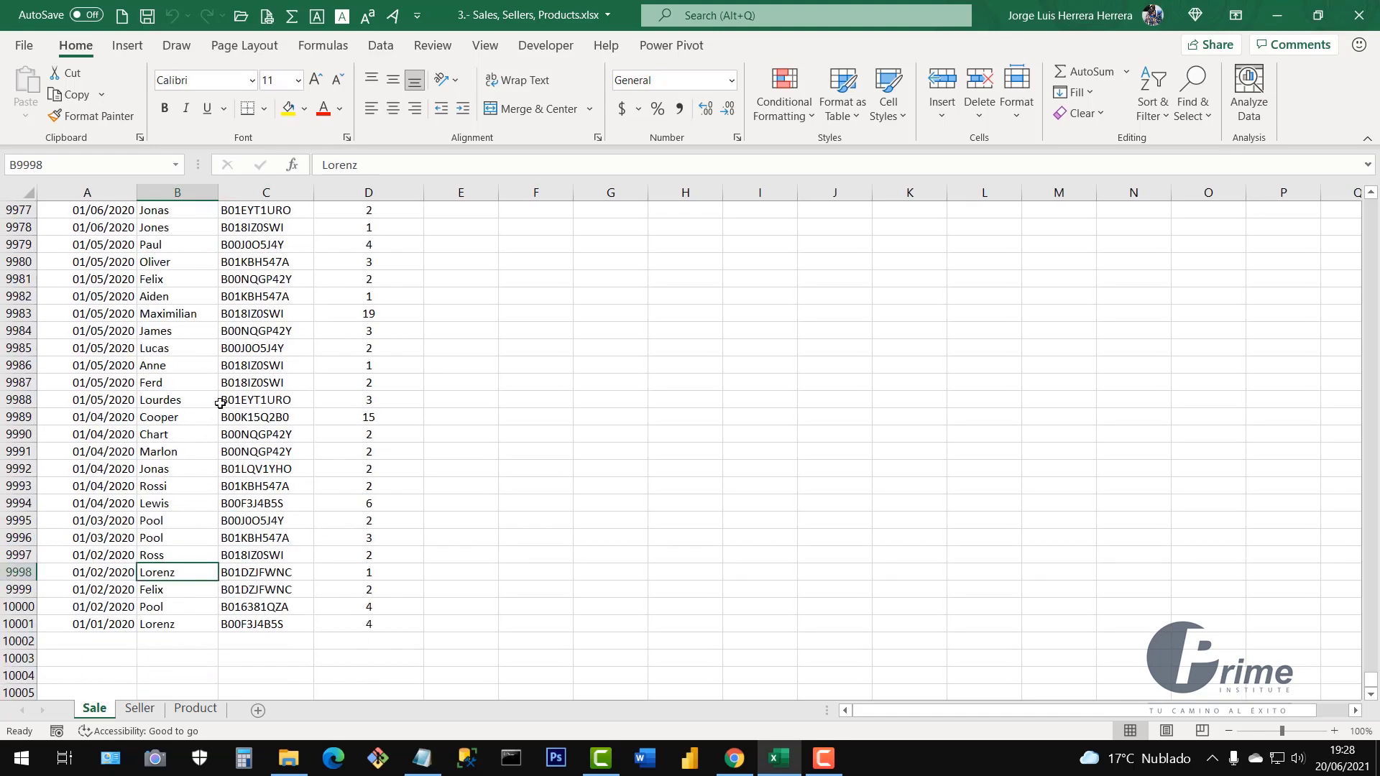
left_click(208, 512)
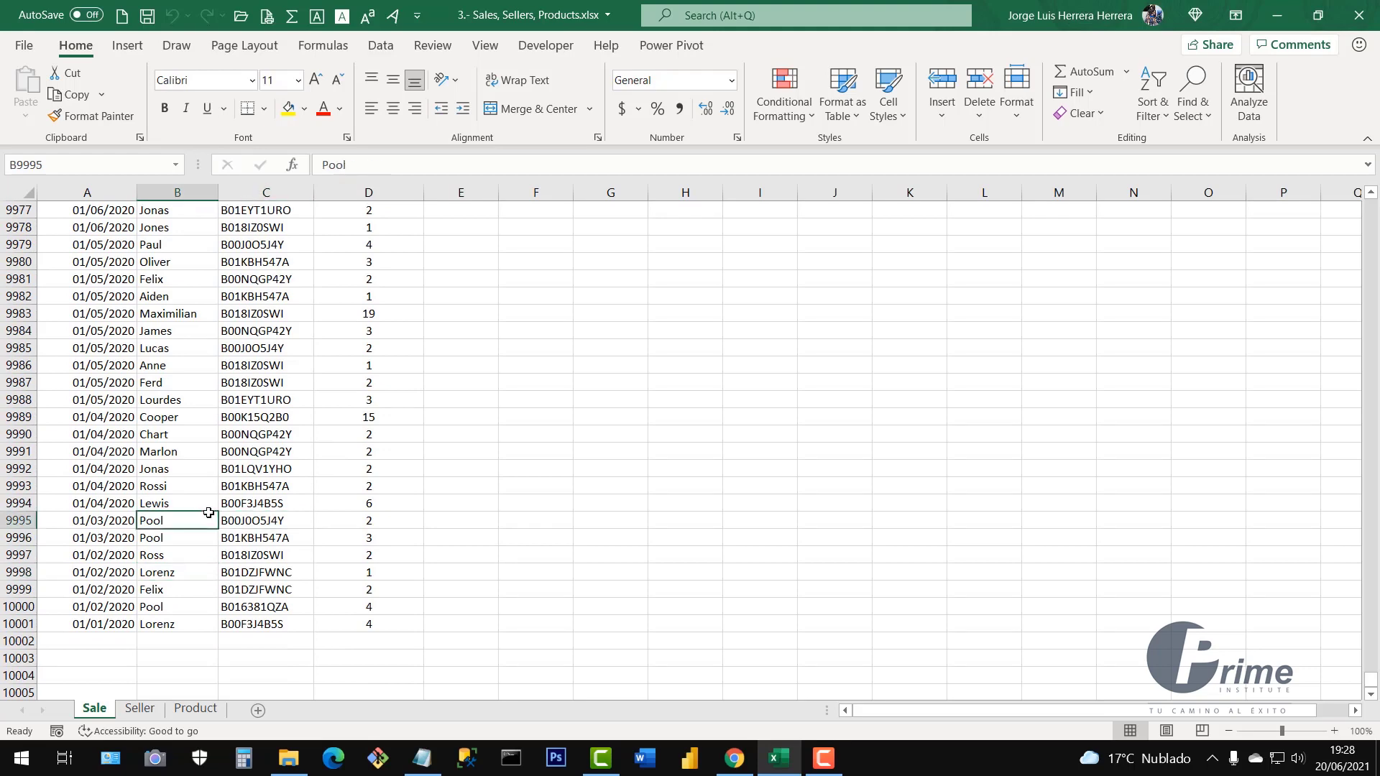
key("ctrl+Up")
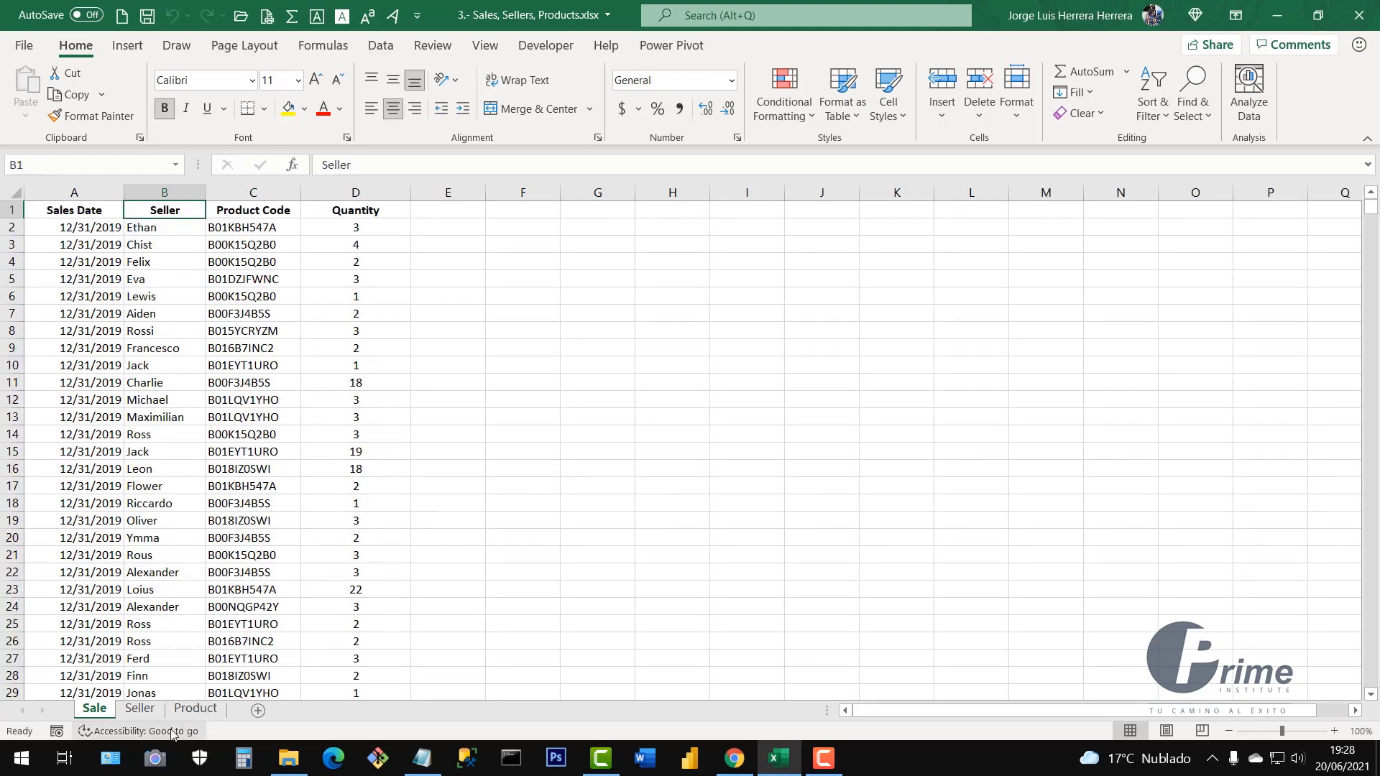
Open the Seller sheet and inspect its records across the Seller, Sales Place and Sex columns
left_click(133, 714)
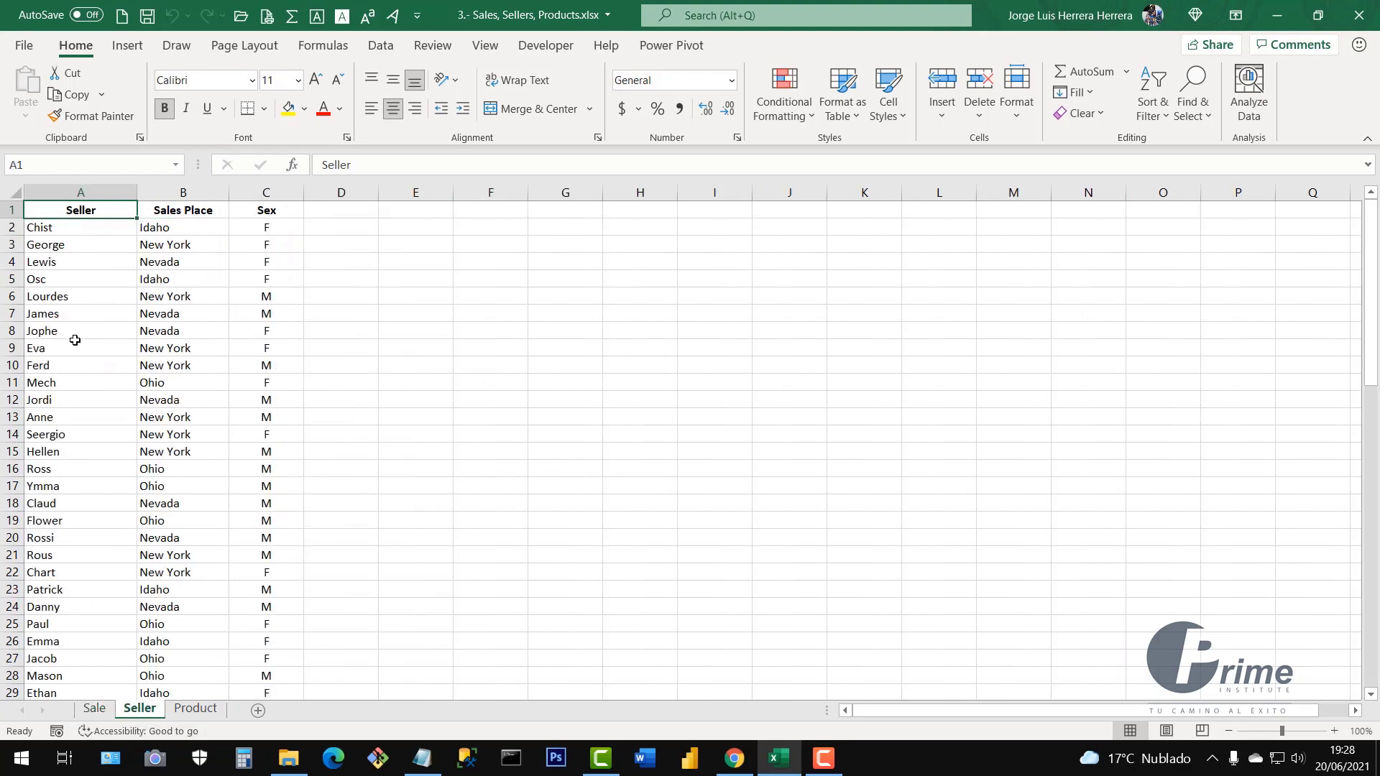
left_click_drag(102, 312, 236, 526)
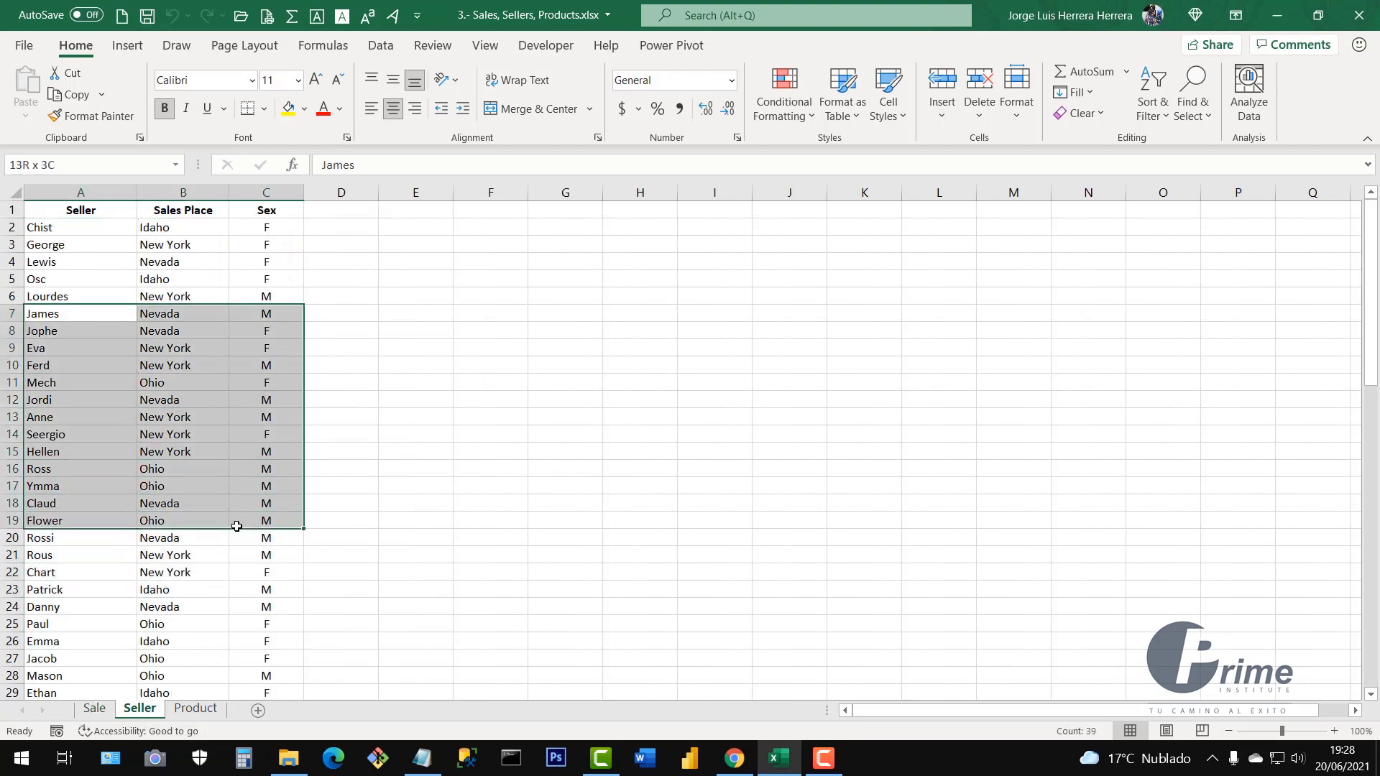
left_click(191, 382)
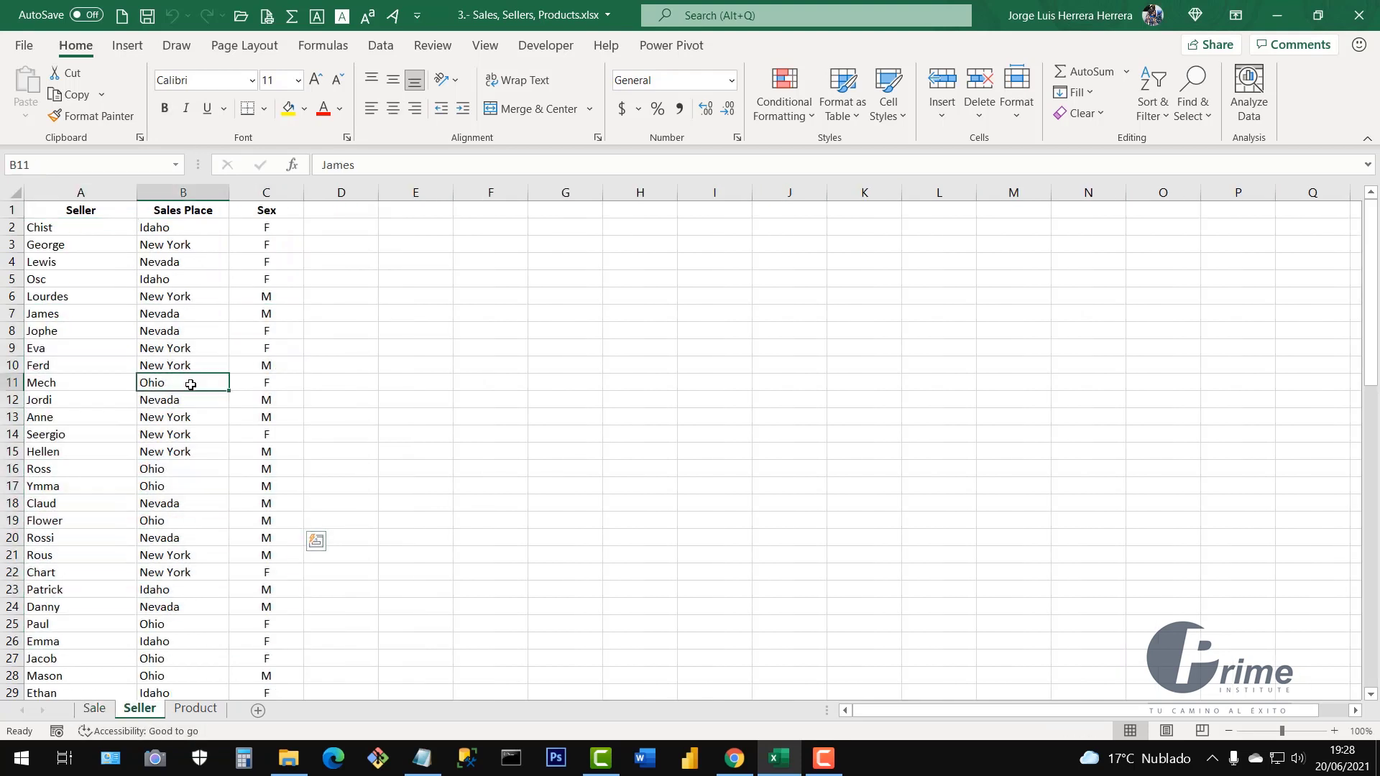
Compare the Seller and Product sheets by alternating between them, ending on the Product sheet
left_click(195, 711)
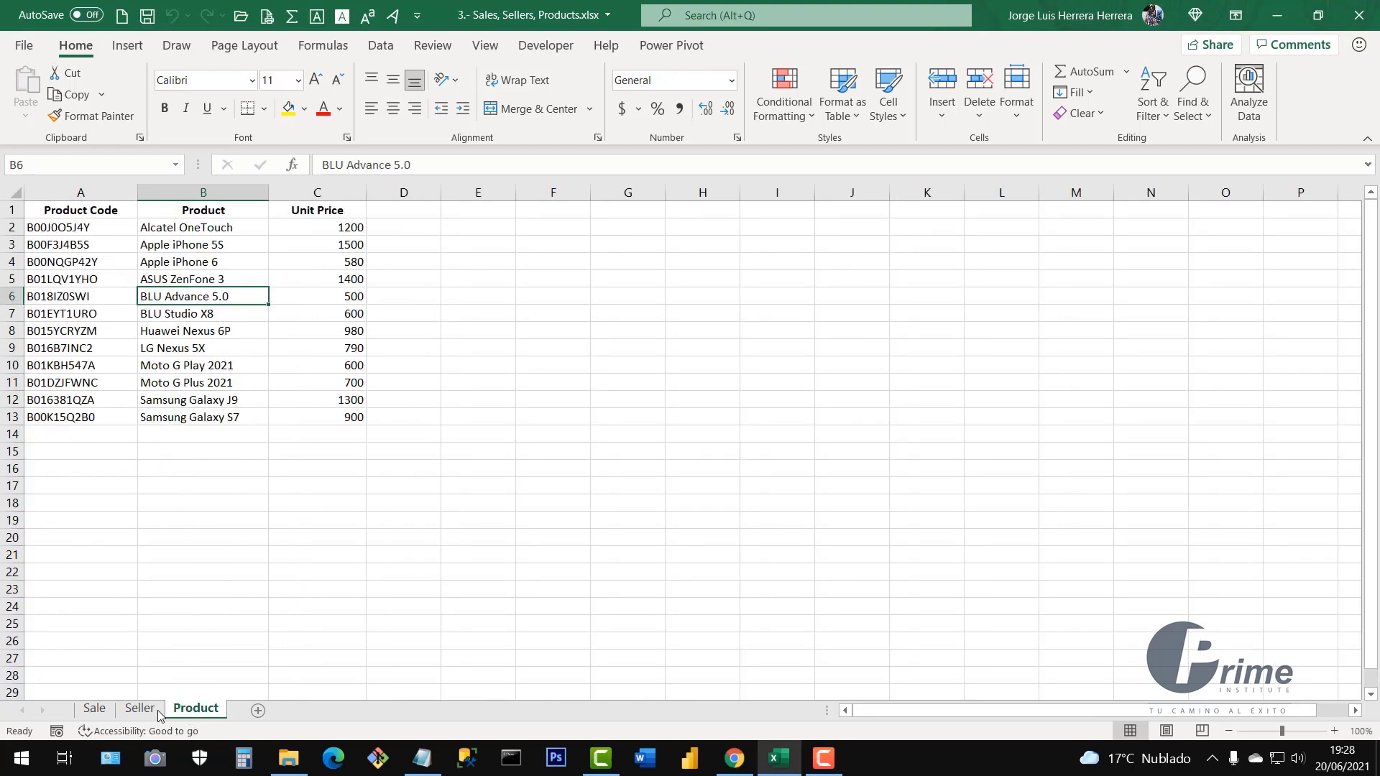
left_click(140, 714)
left_click(201, 714)
left_click(139, 710)
left_click(204, 713)
left_click(141, 710)
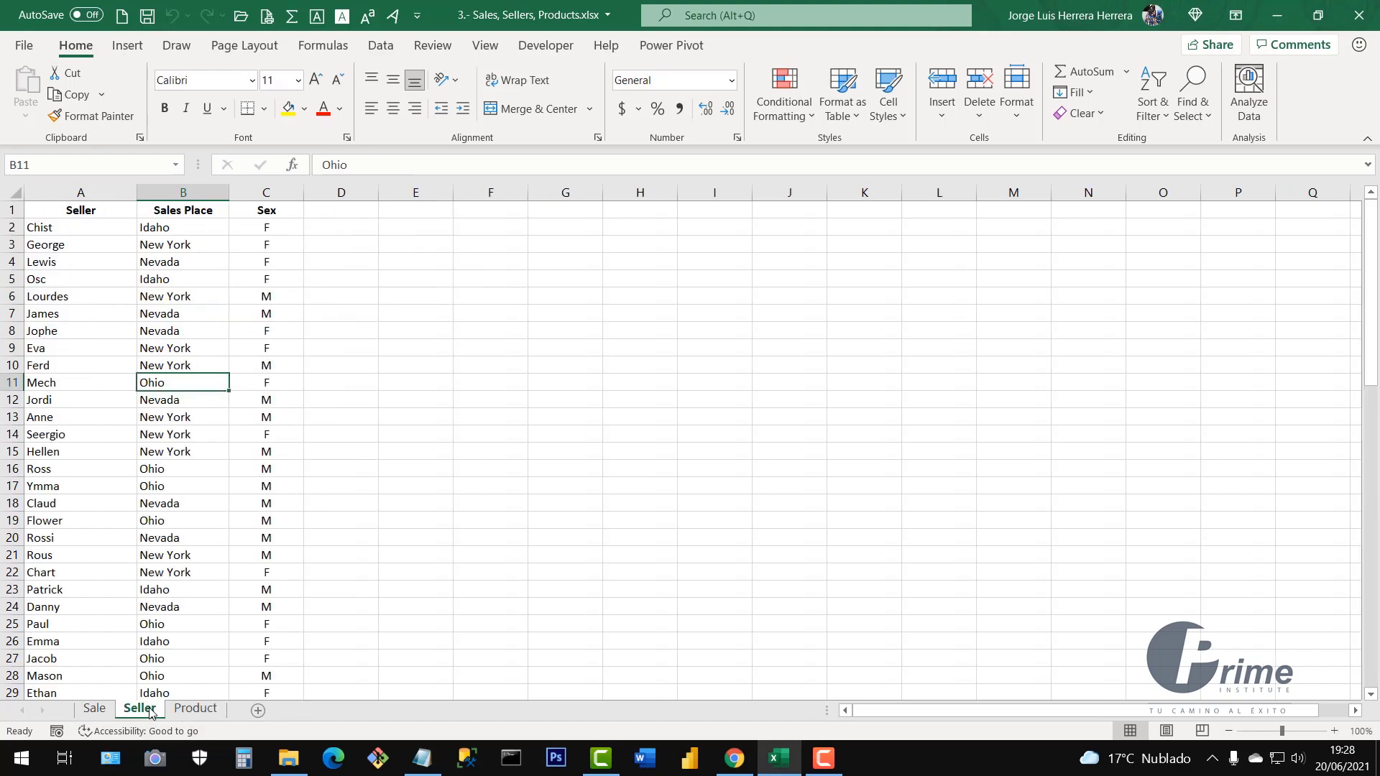
left_click(198, 715)
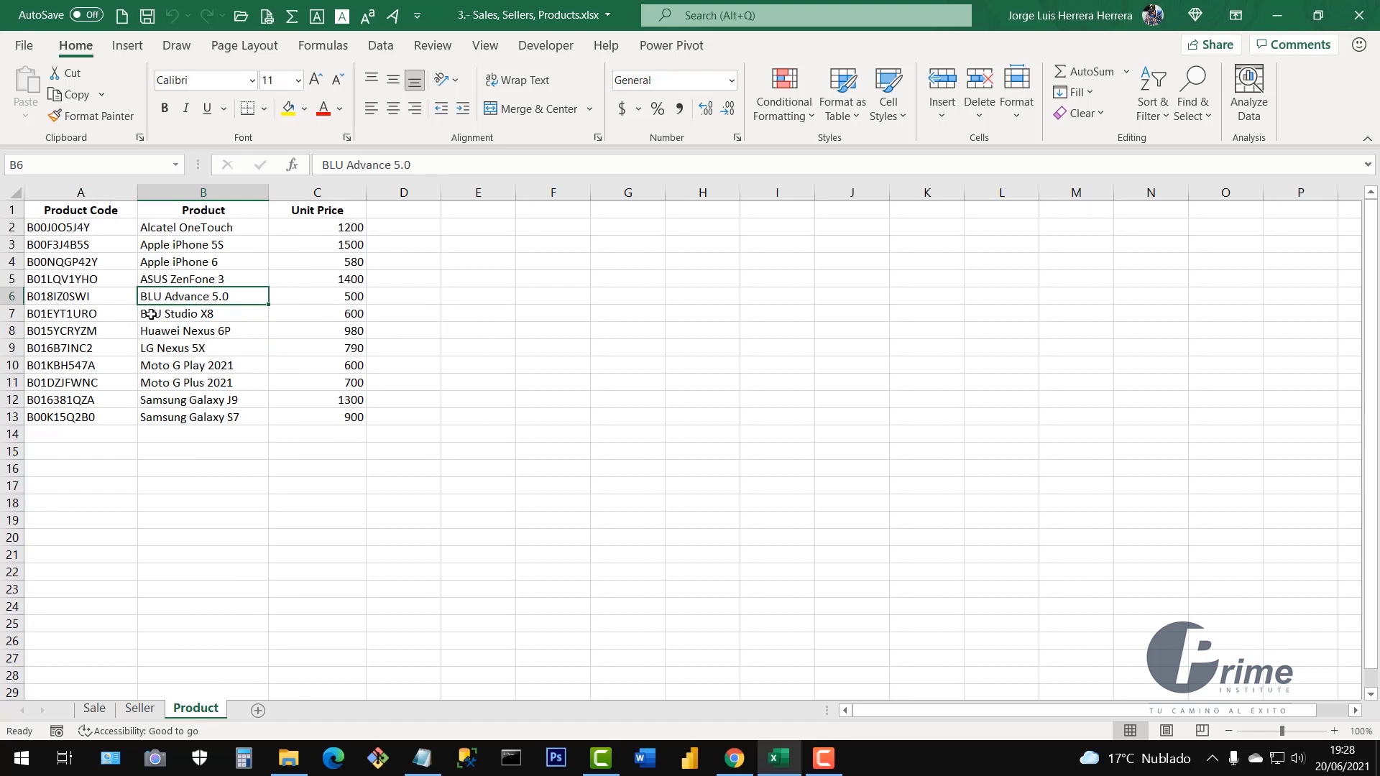
Inspect the Product sheet's Product Code, Product and Unit Price columns one at a time
left_click_drag(92, 227, 86, 419)
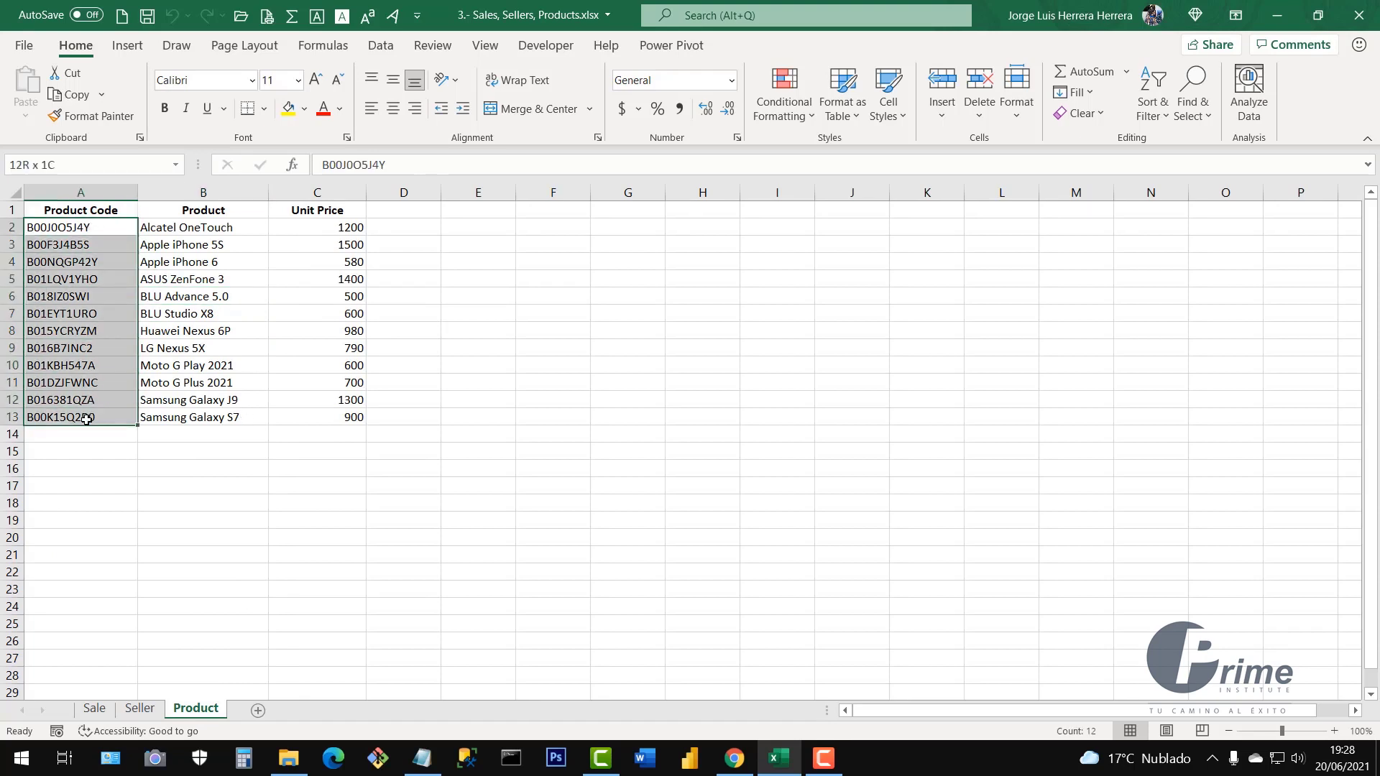
left_click_drag(229, 230, 218, 415)
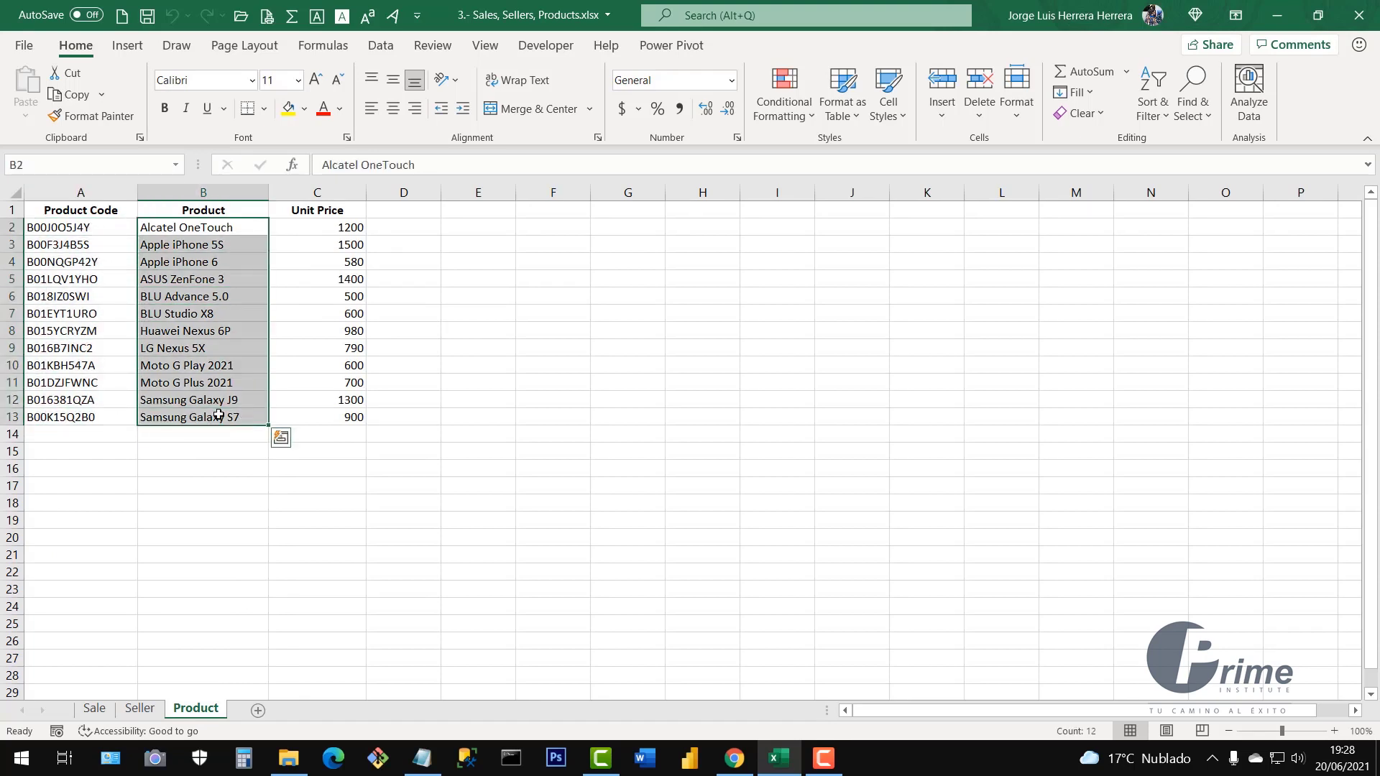
left_click_drag(336, 229, 321, 440)
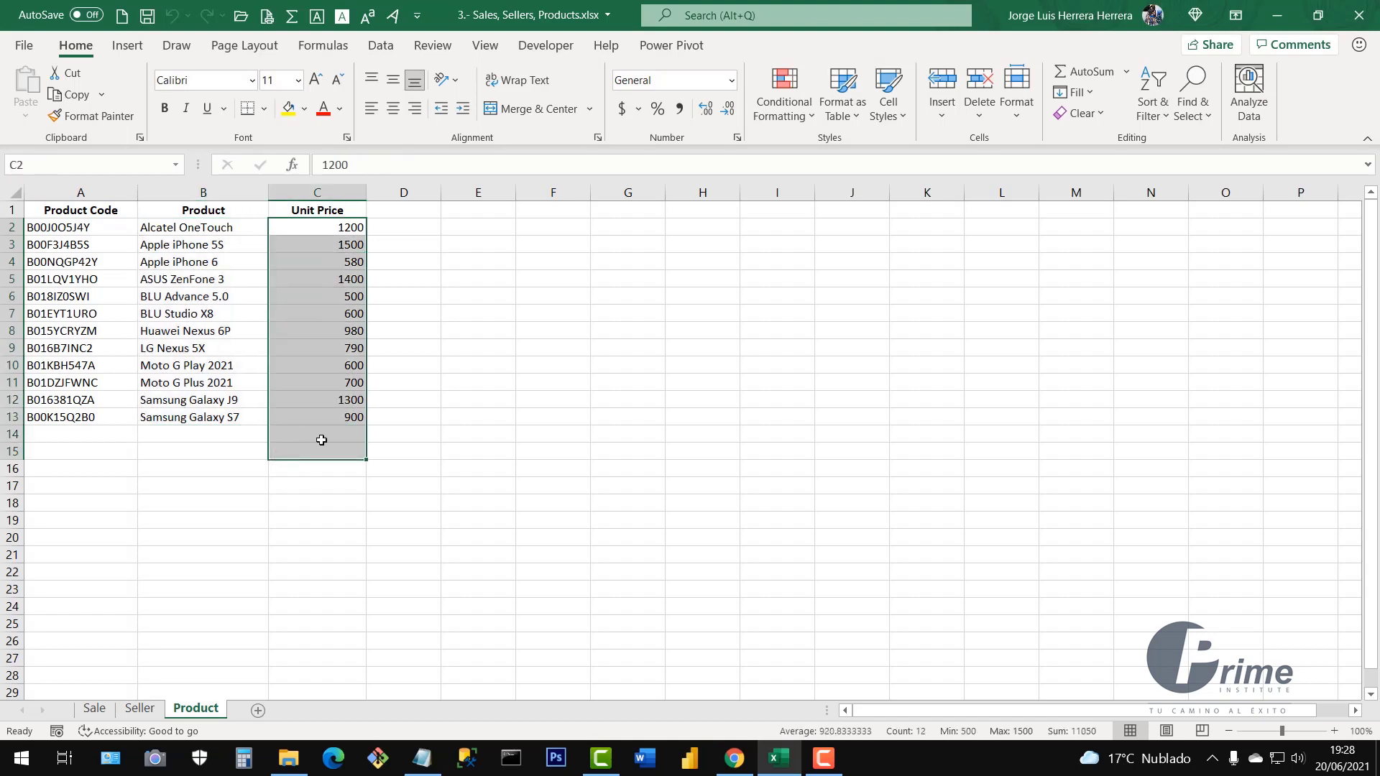
Examine the empty columns D and E beside the table on the Product sheet
left_click_drag(403, 244, 422, 403)
left_click_drag(477, 262, 477, 489)
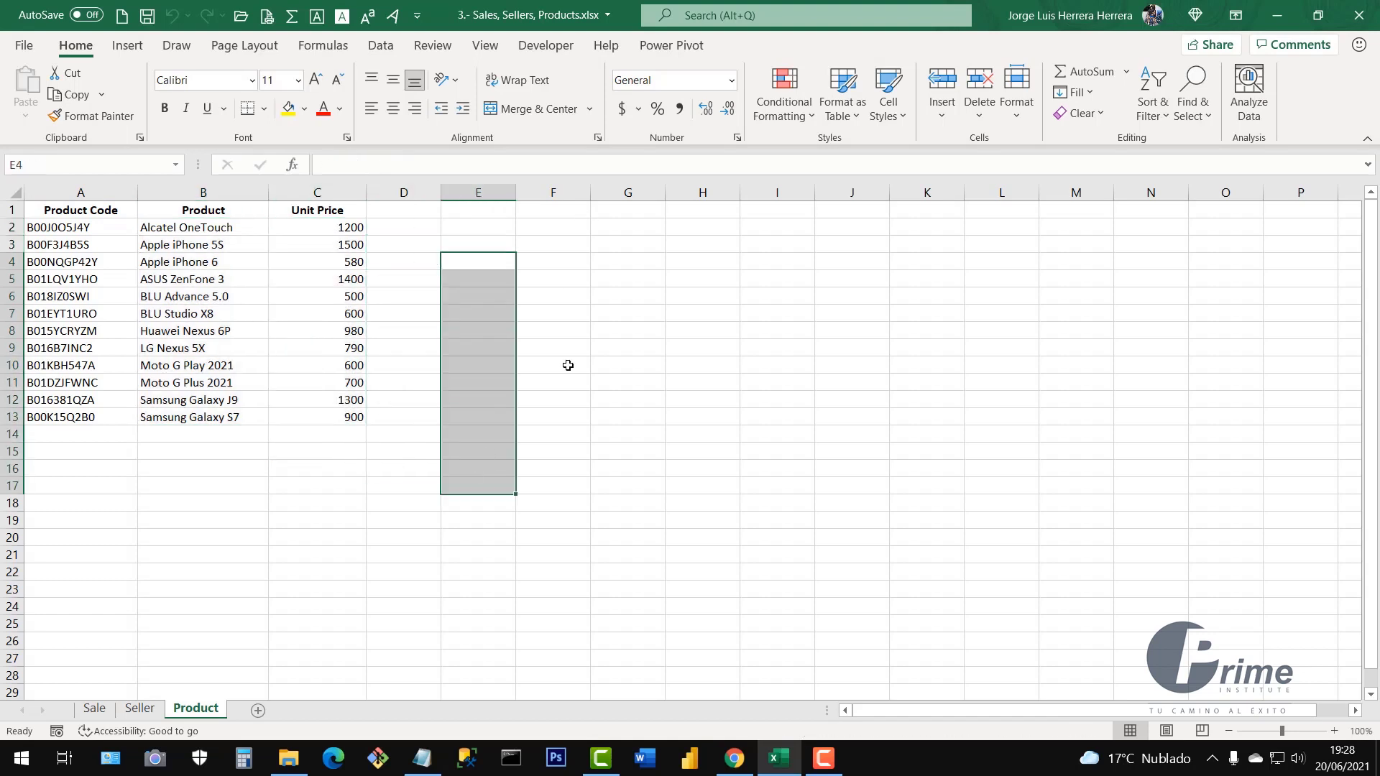
left_click(399, 192)
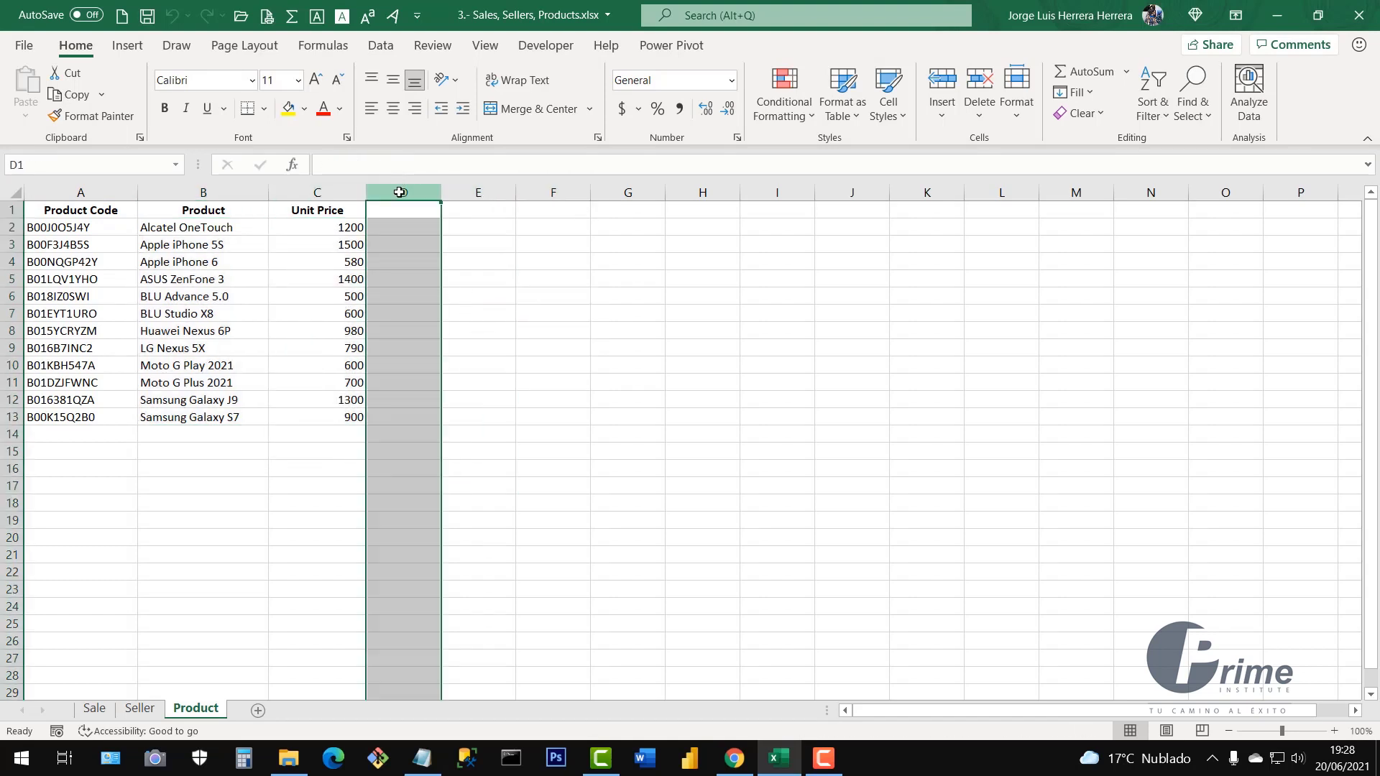
left_click(480, 195)
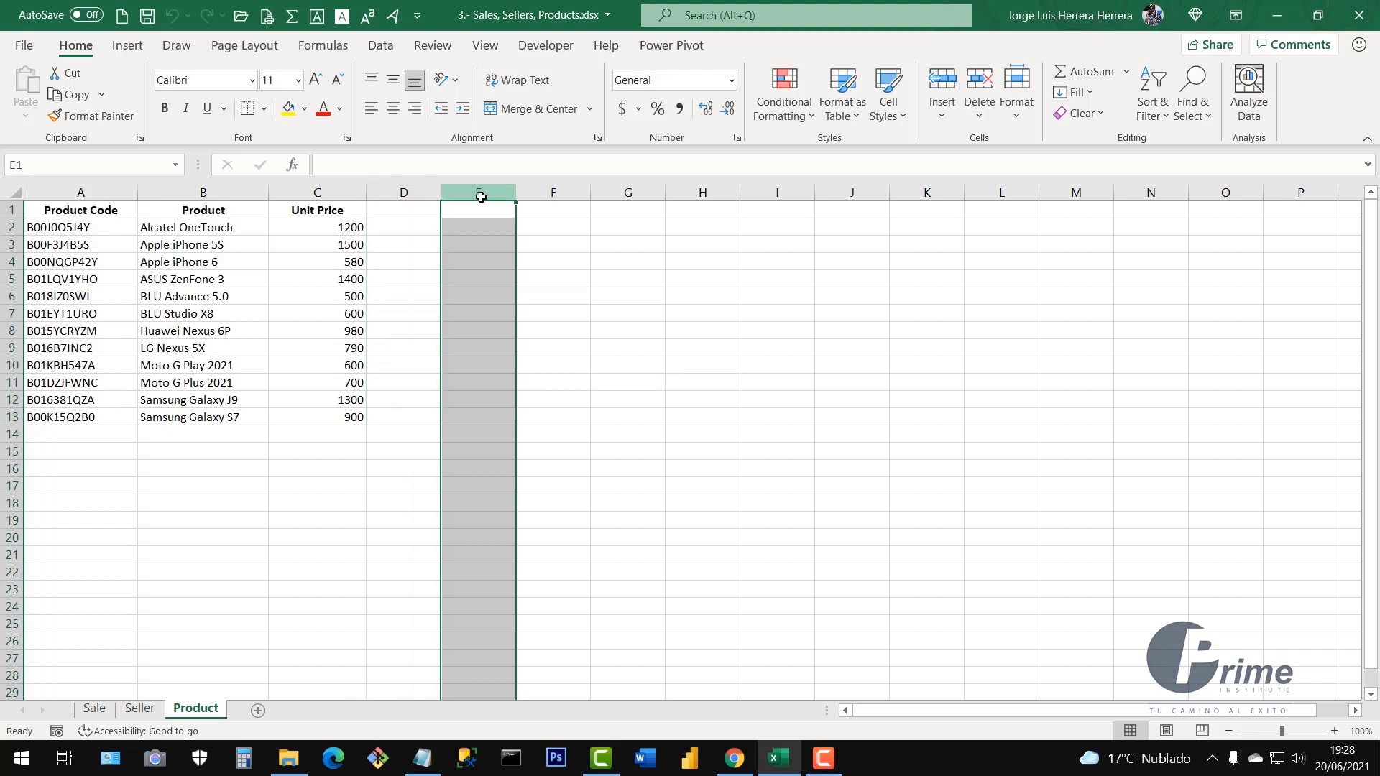
Examine the Product sheet's columns A through O, including the empty ones, and the empty rows 14 to 27 below the table
left_click(559, 192)
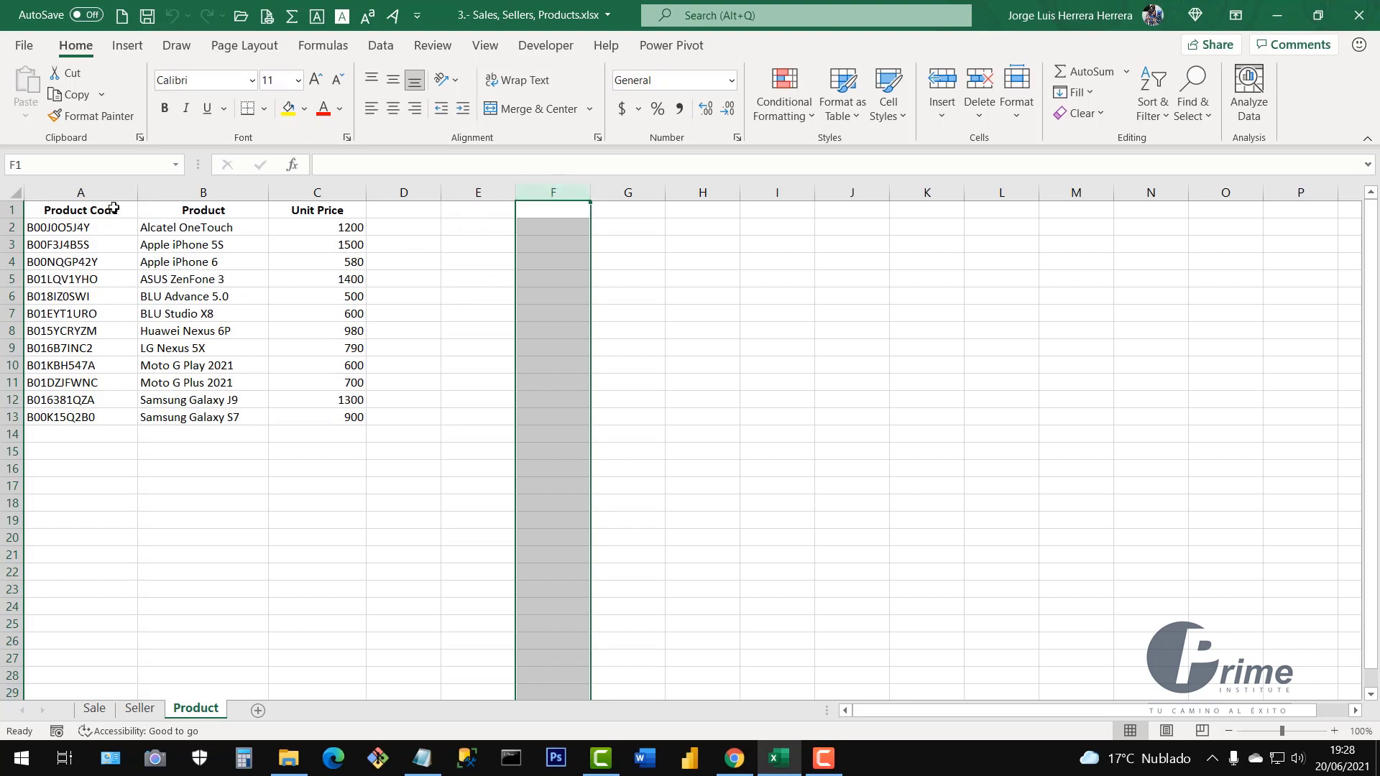
left_click_drag(103, 190, 1219, 197)
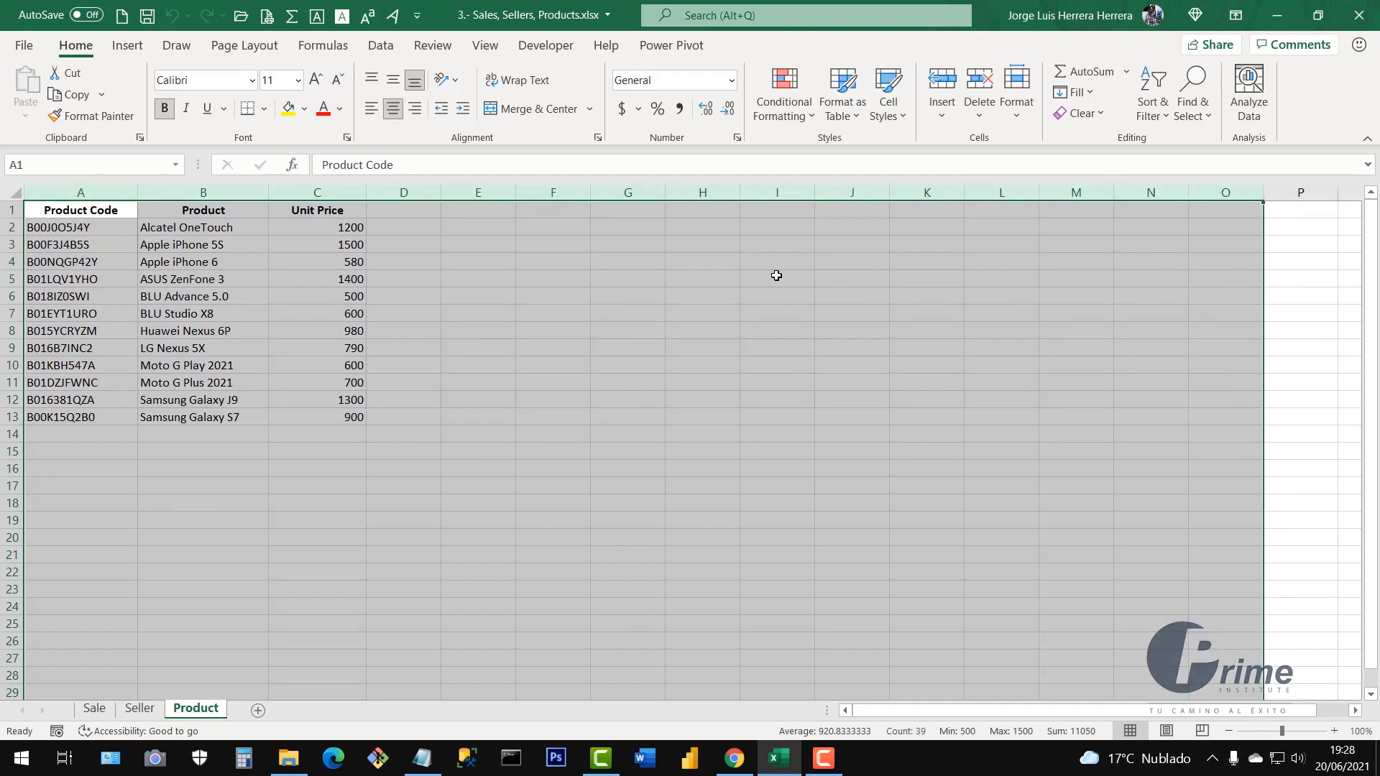
left_click(415, 260)
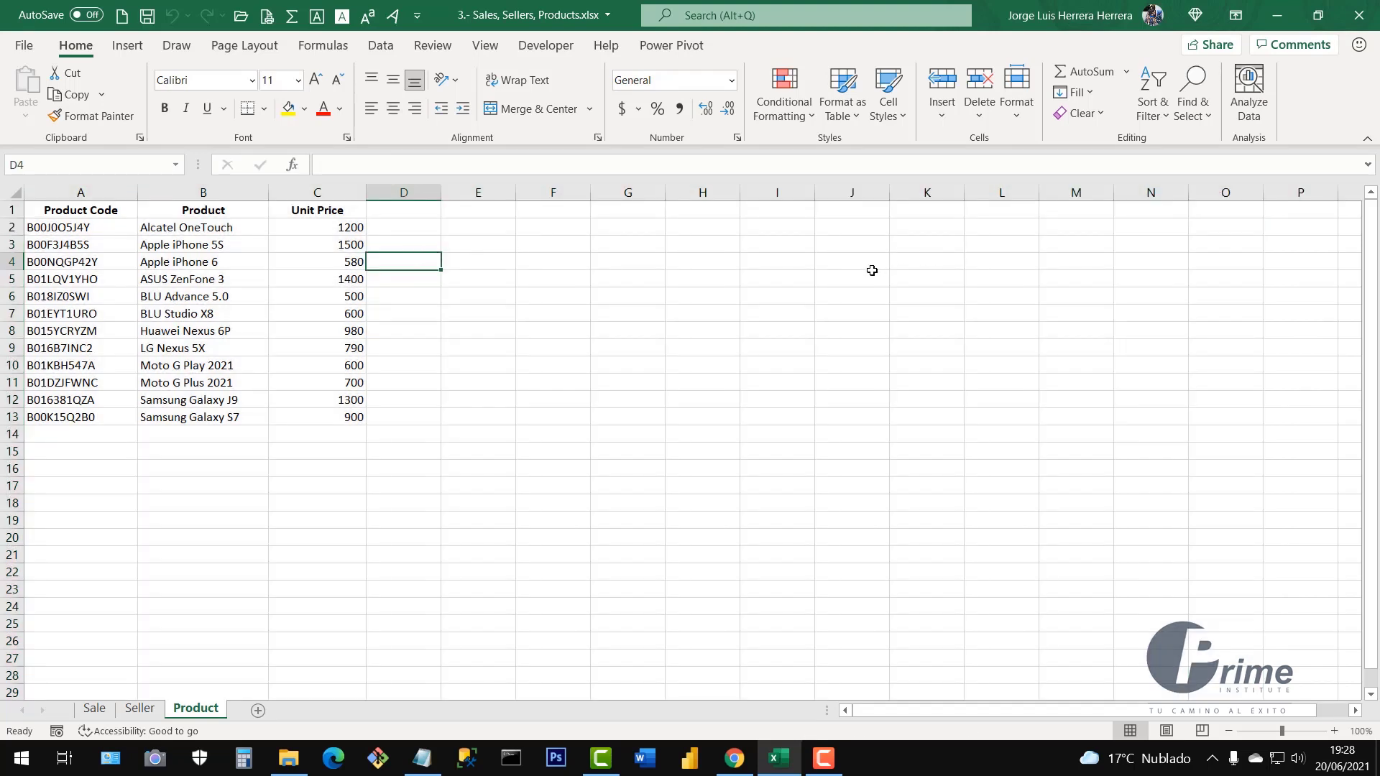
left_click_drag(7, 436, 2, 666)
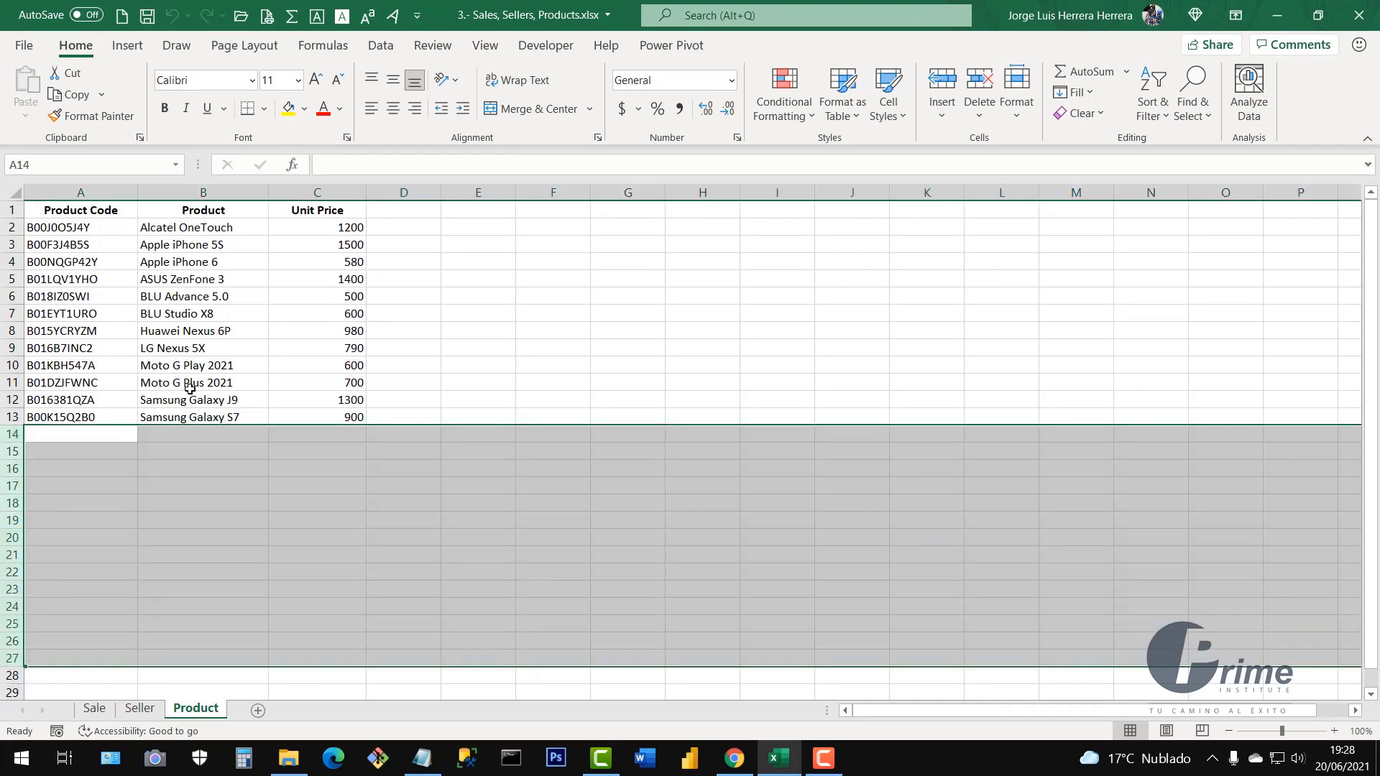
left_click(191, 388)
left_click(305, 386)
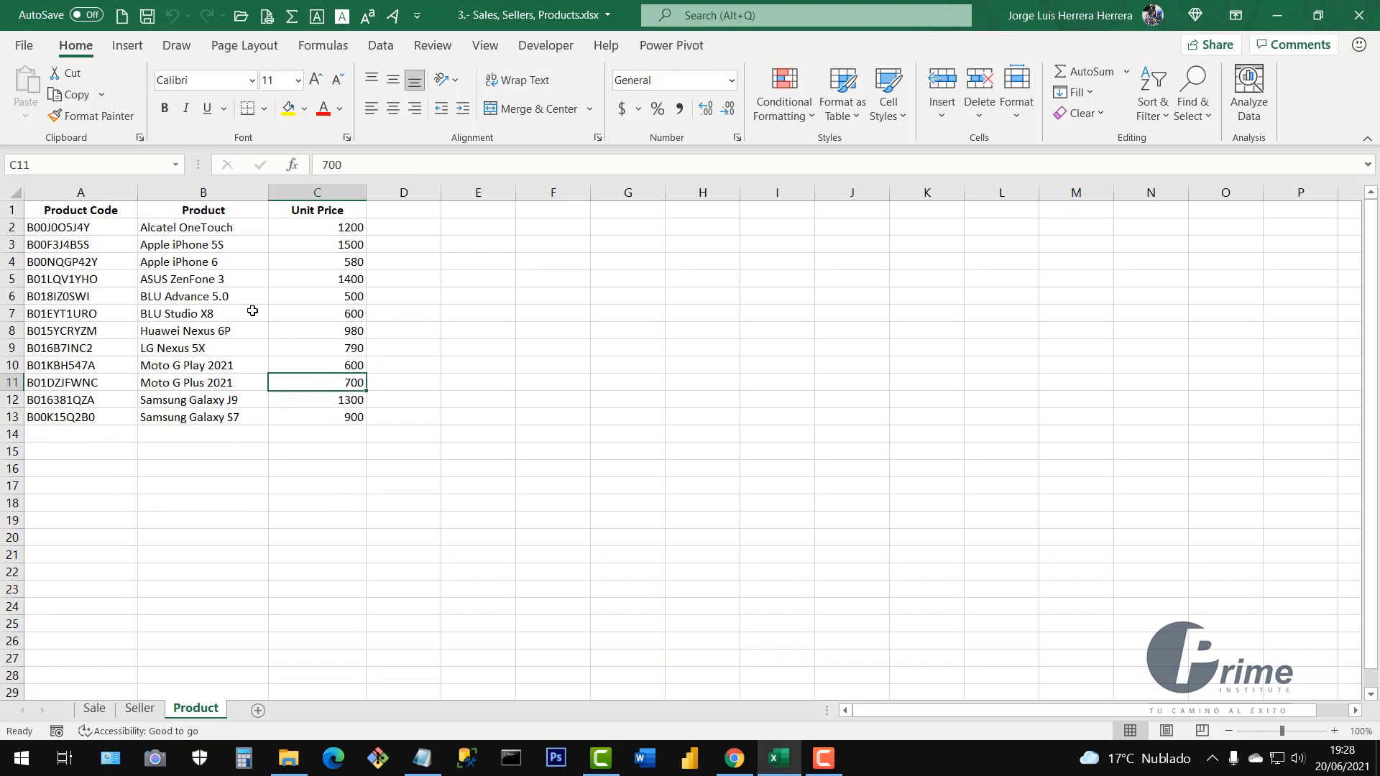
Open the Seller sheet and inspect its Seller, Sales Place and Sex columns one at a time
left_click(149, 714)
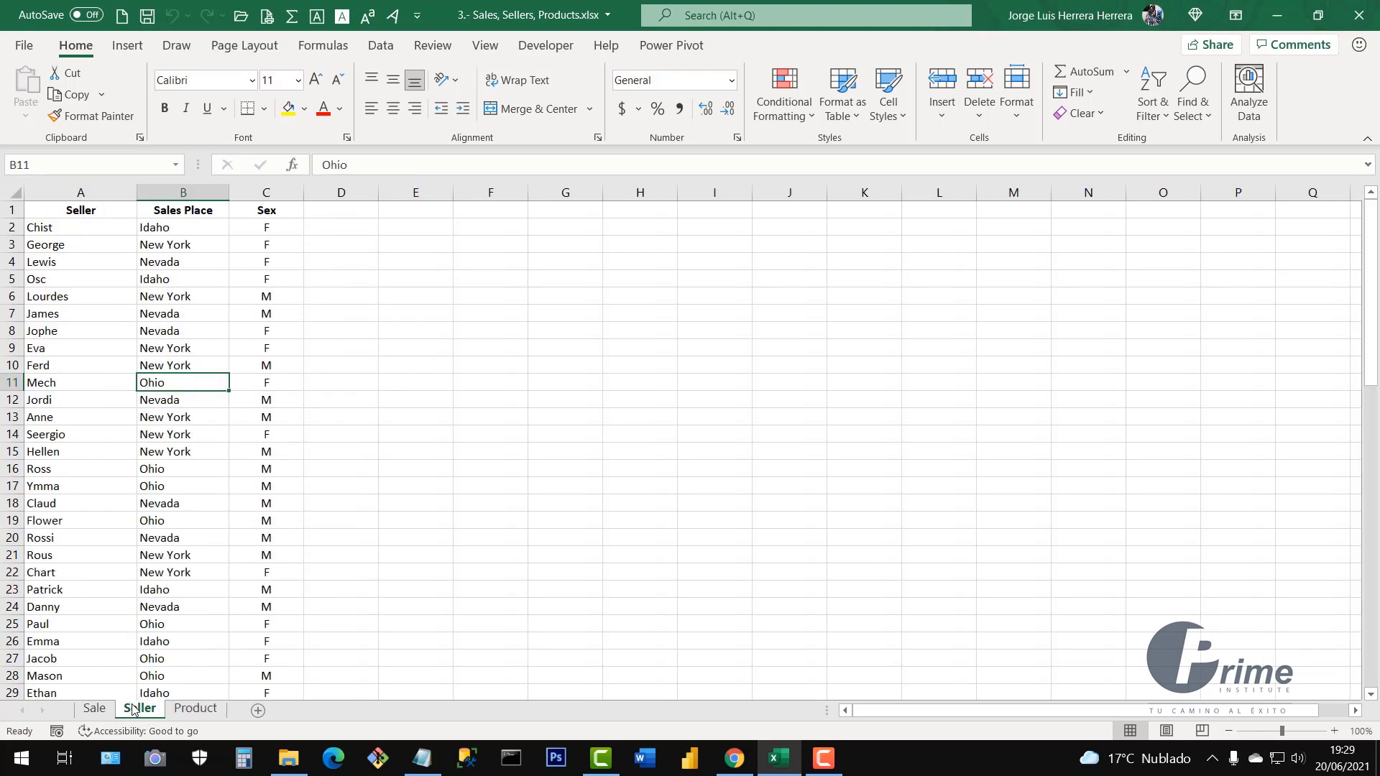
left_click_drag(103, 349, 208, 467)
left_click(102, 267)
left_click(79, 194)
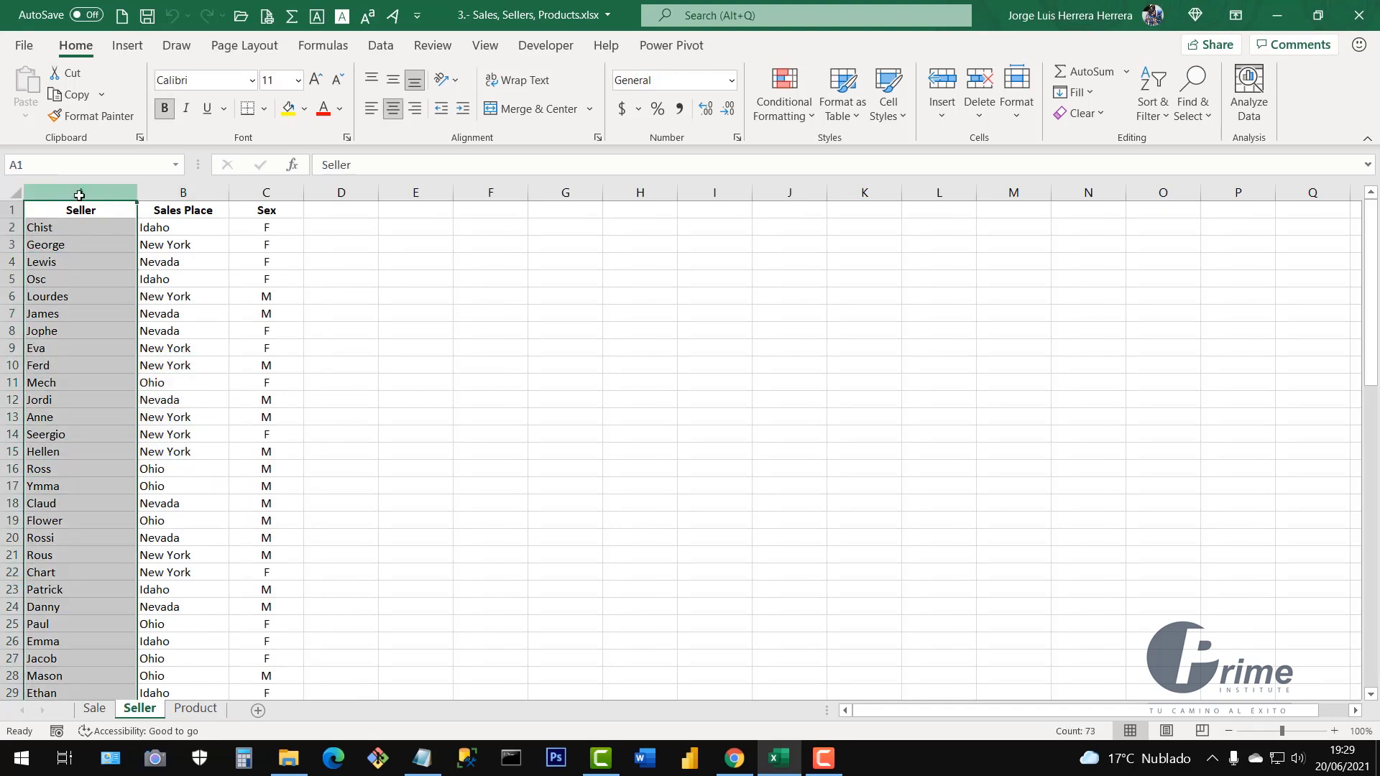
left_click(196, 196)
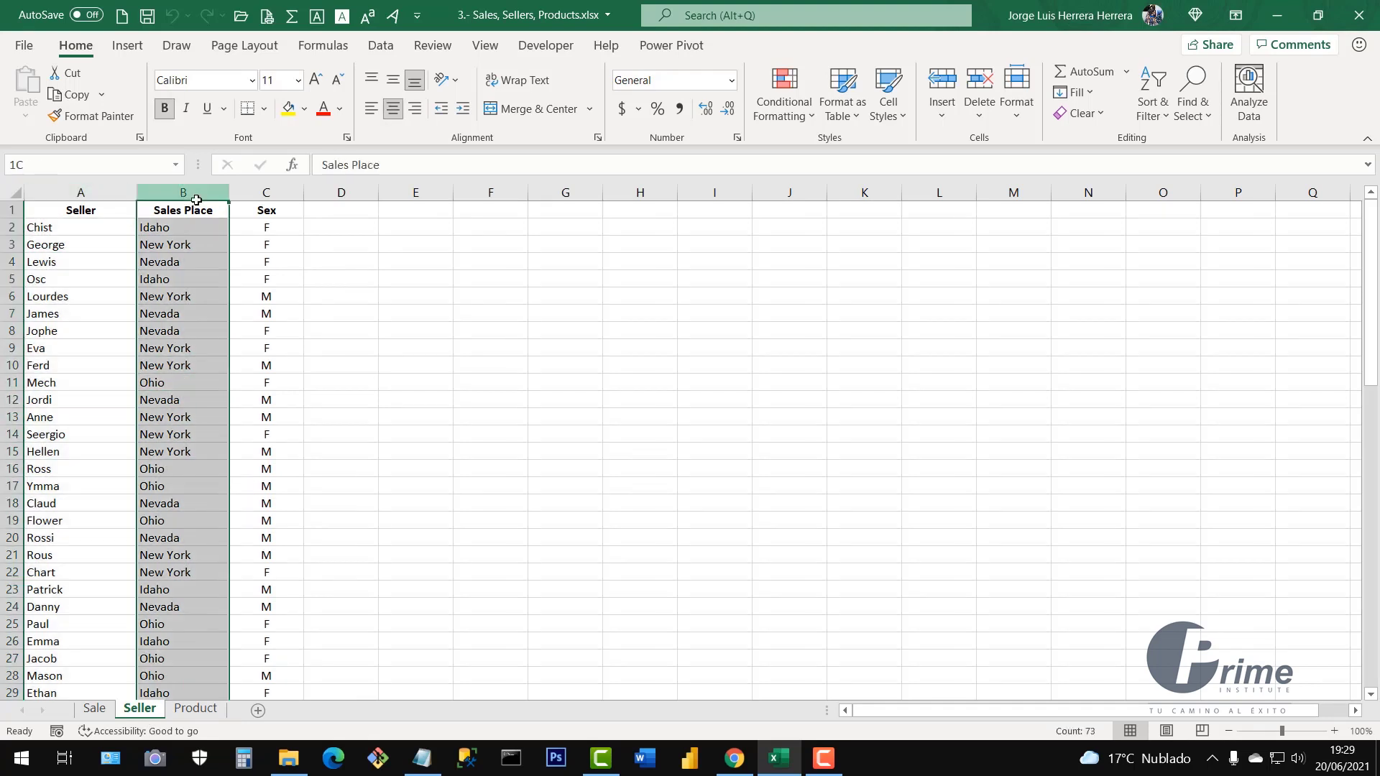
left_click(266, 194)
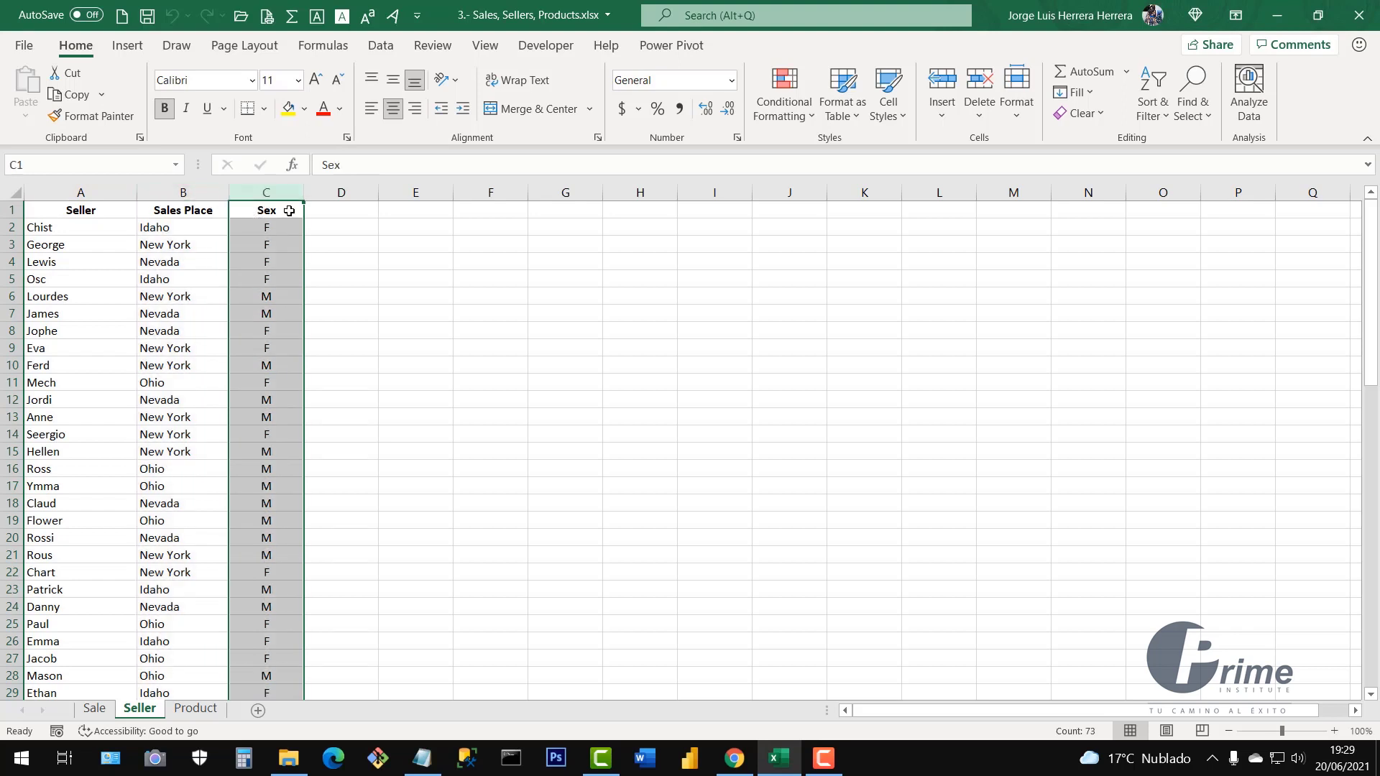
Examine the empty columns D, E and F beside the Seller table, and the whole span of columns A through M
left_click(341, 192)
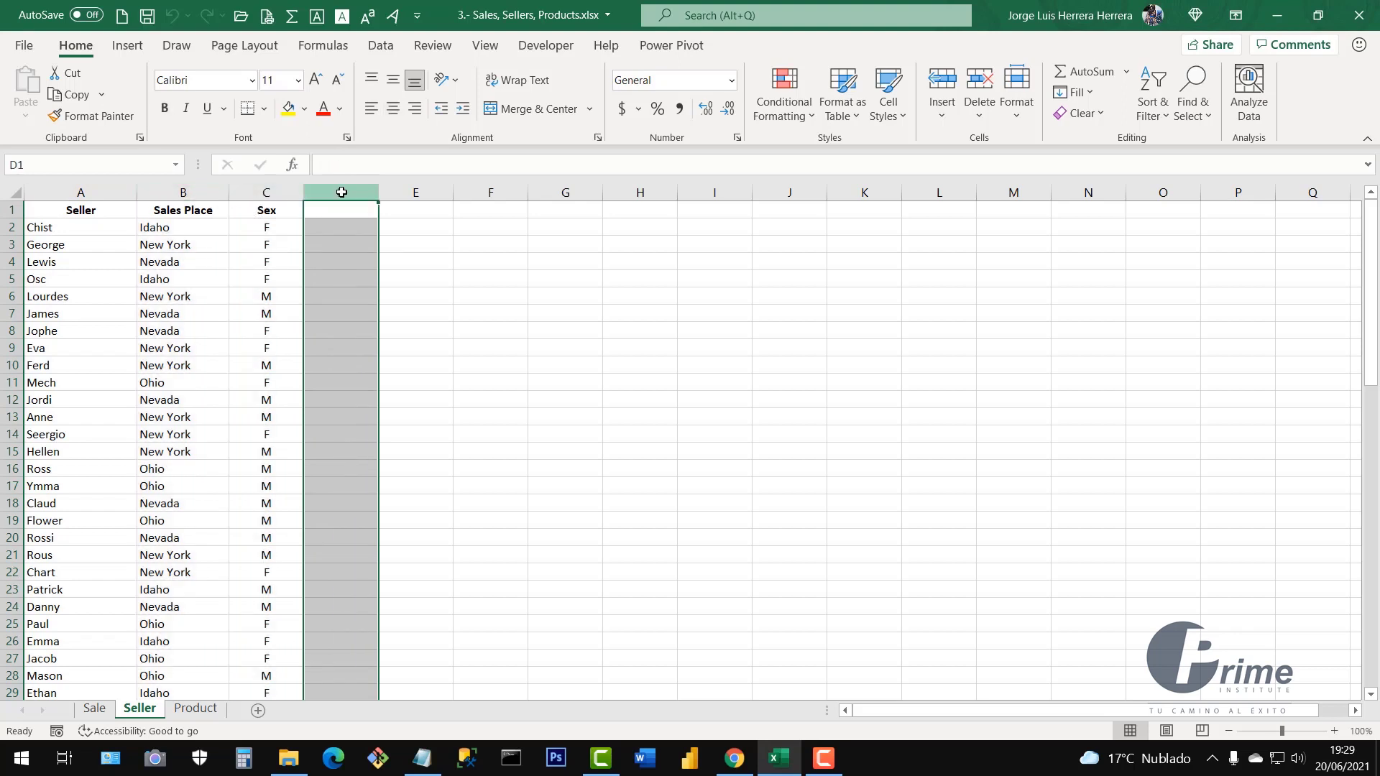
left_click(403, 193)
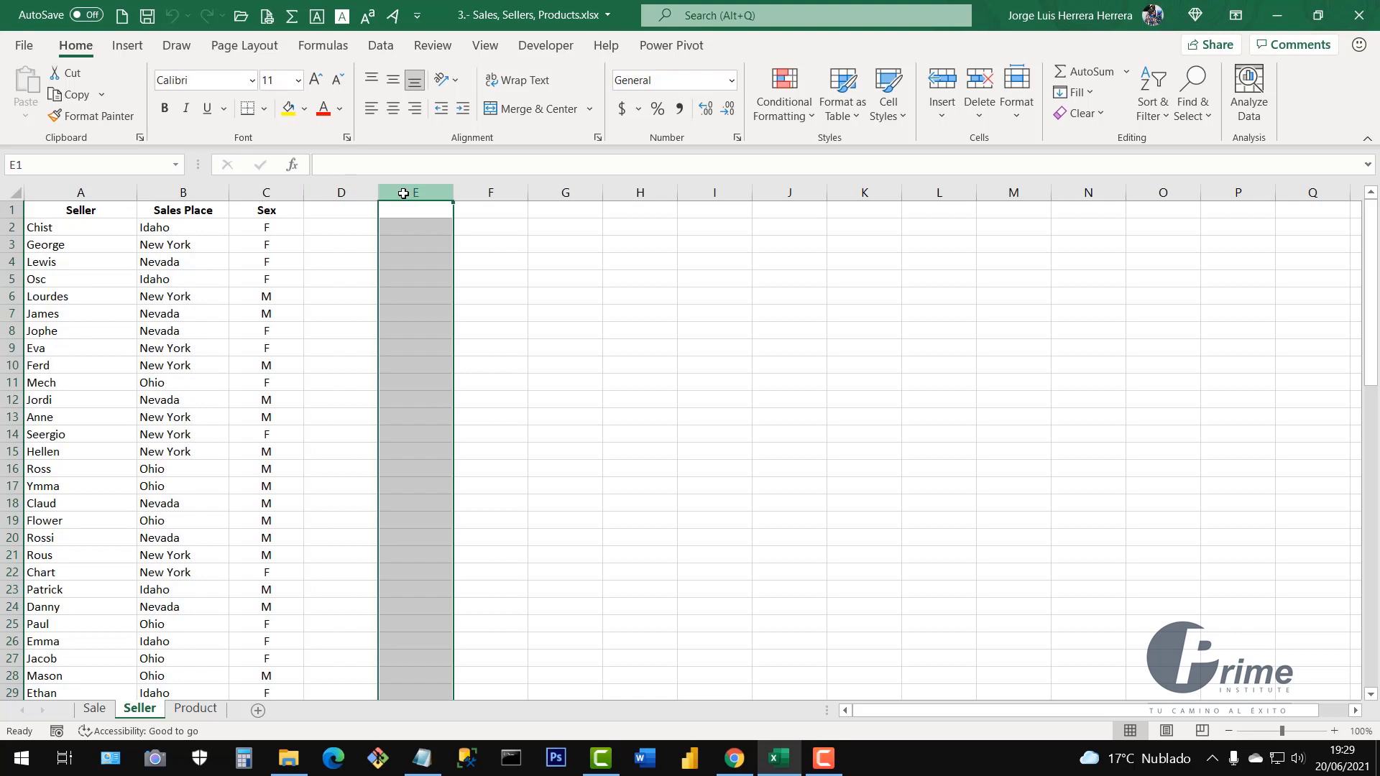
left_click(492, 193)
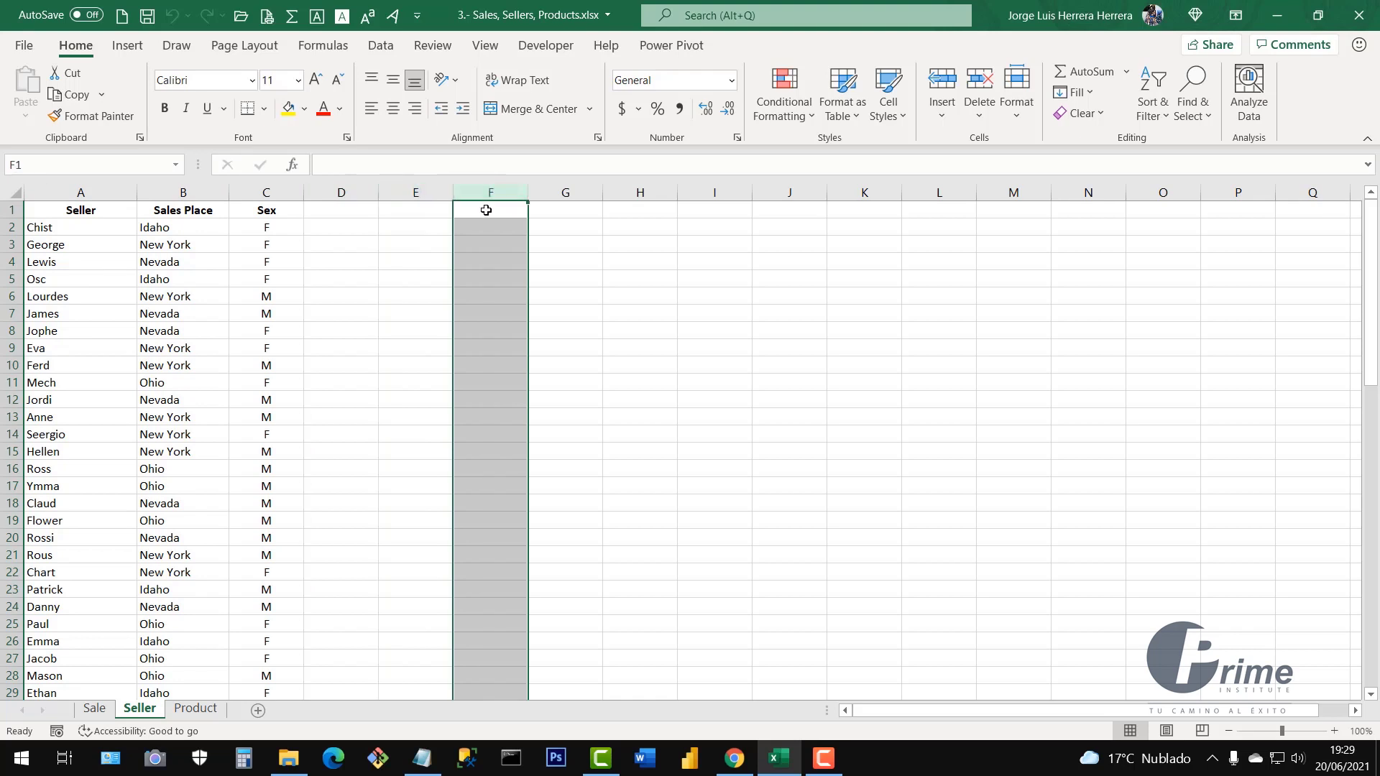
left_click(94, 193)
left_click_drag(94, 193, 991, 193)
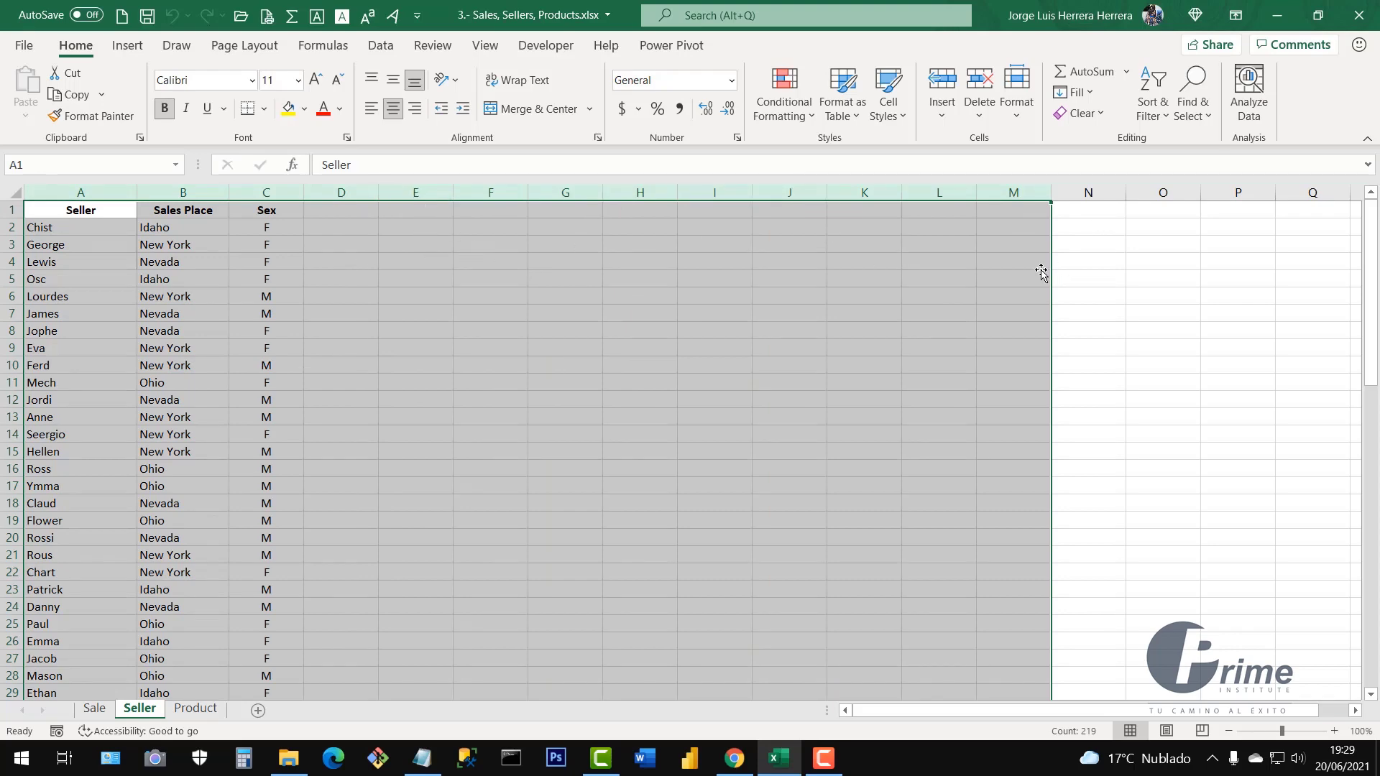
left_click(636, 270)
Examine the empty rows 74 to 83 below the Seller table and return to its first records
scroll(151, 474, "down", 18)
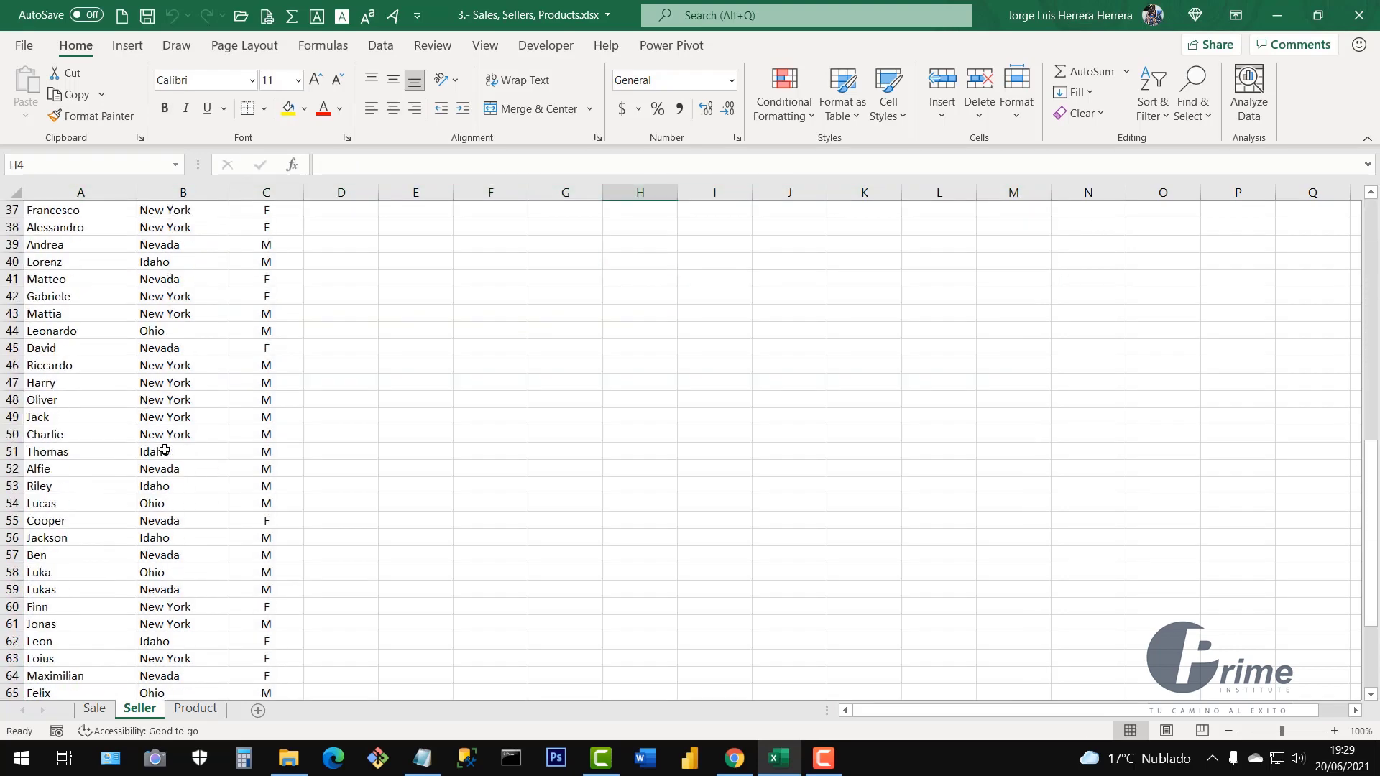
scroll(165, 450, "down", 4)
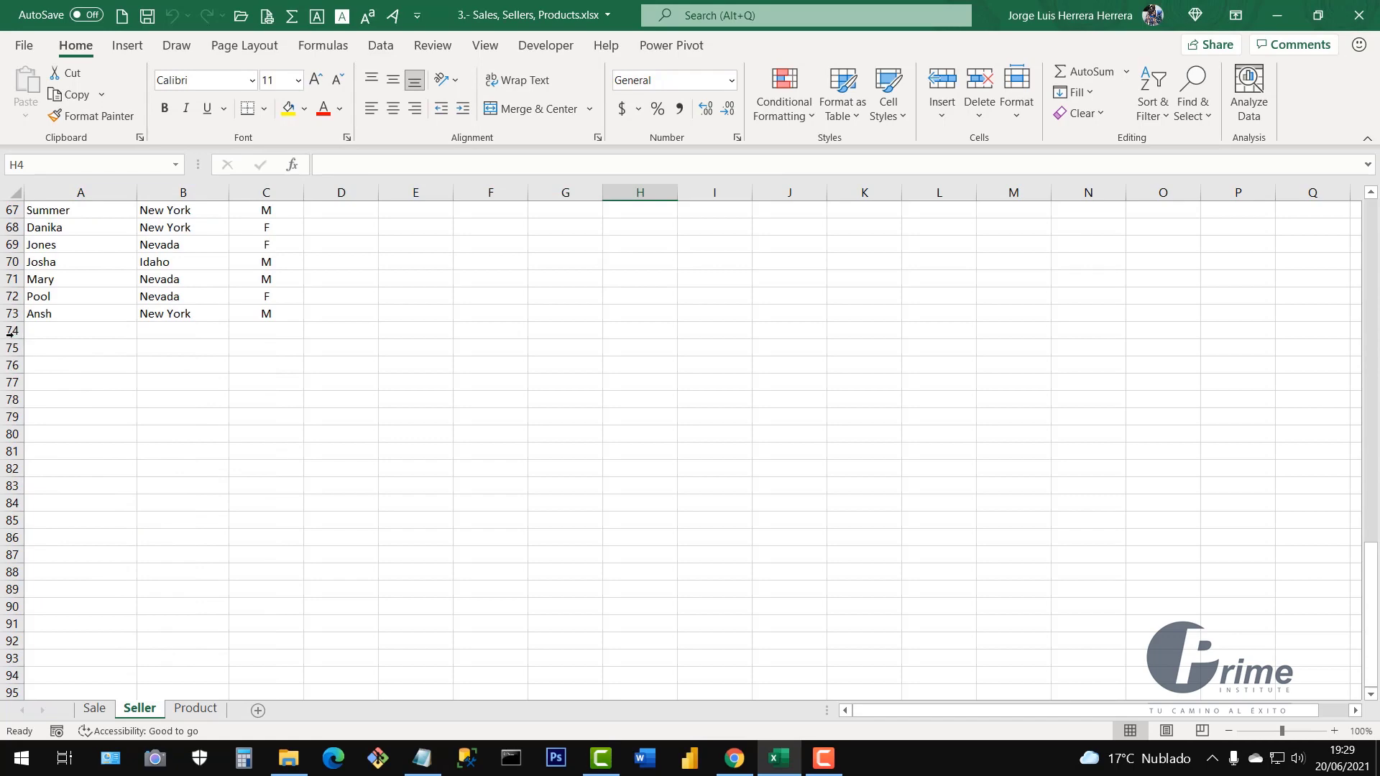
left_click_drag(12, 332, 12, 503)
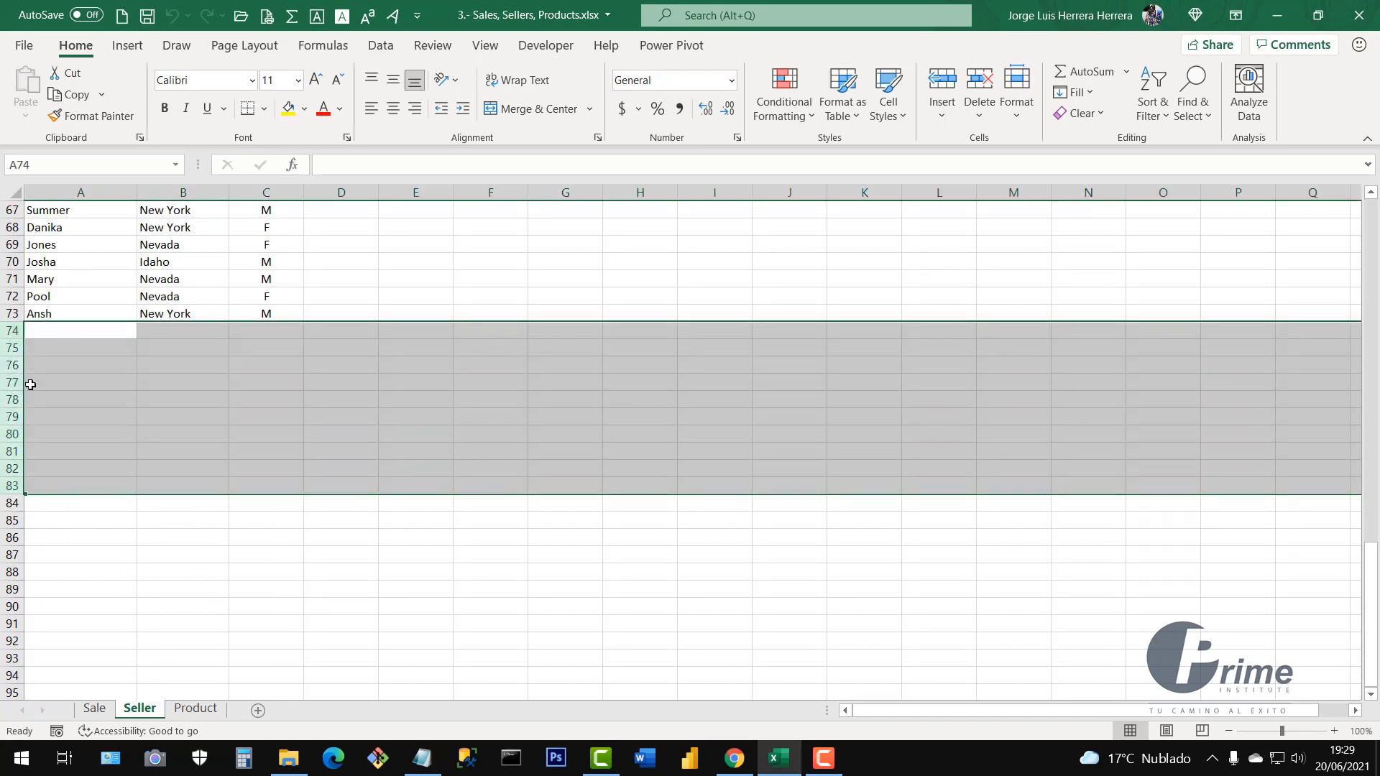
left_click(29, 382)
scroll(103, 332, "up", 20)
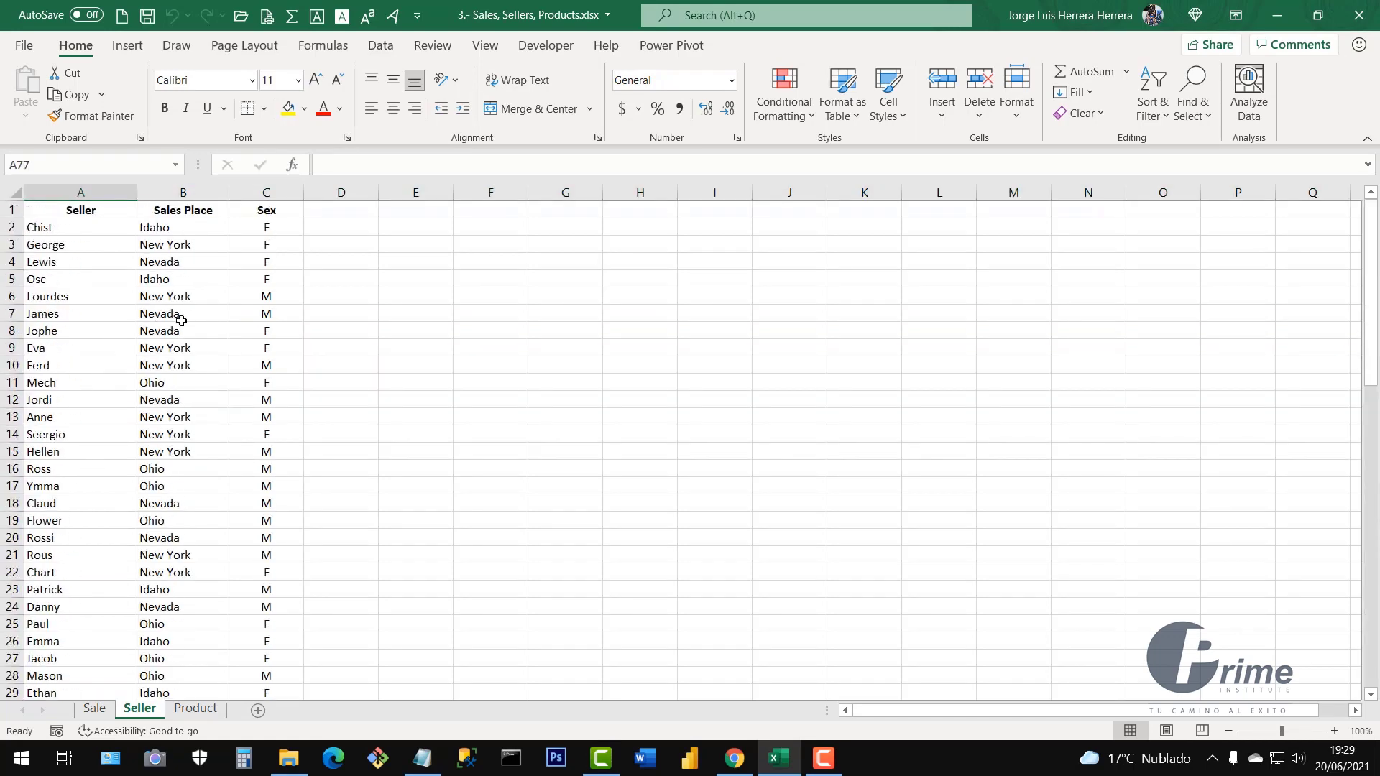
left_click_drag(98, 262, 218, 572)
left_click(187, 528)
Open the Product sheet and check its records and the first empty row below the table, row 14
left_click(195, 708)
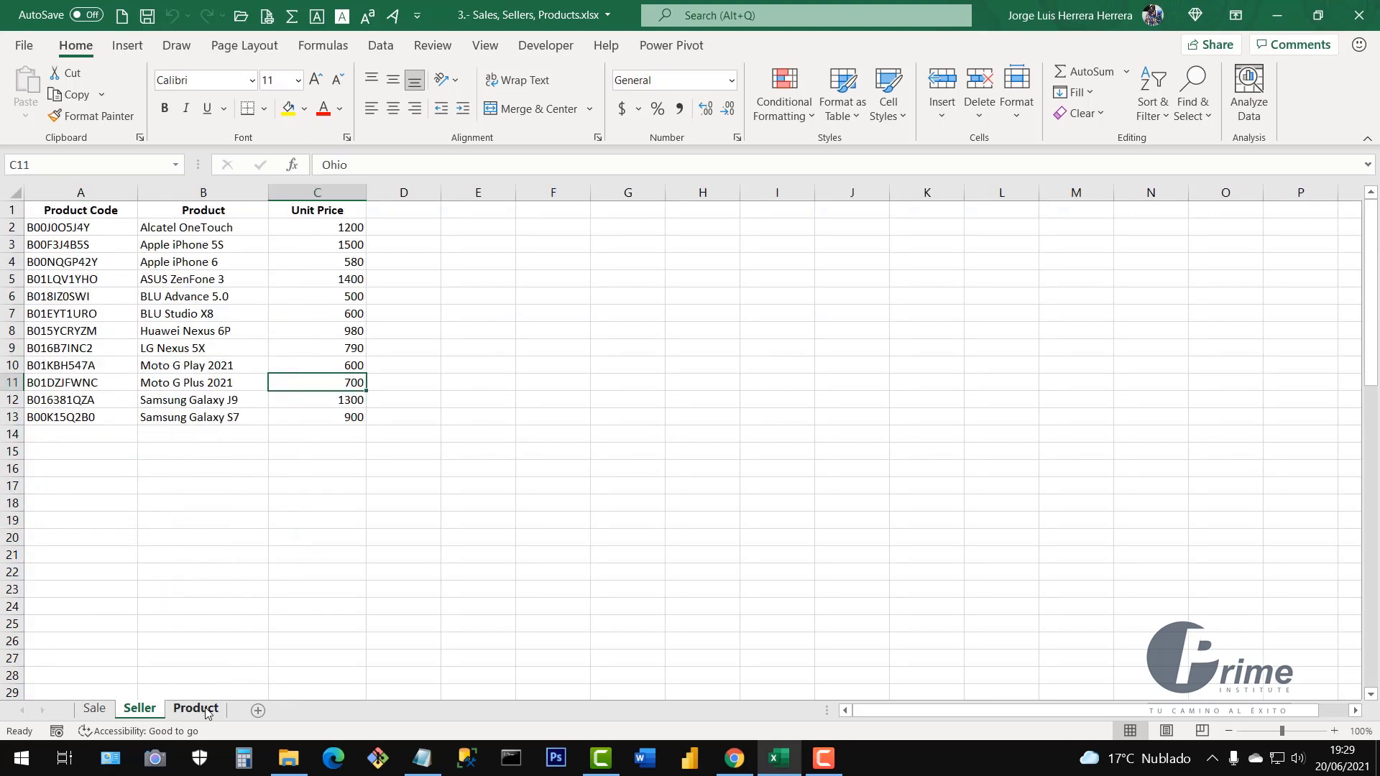
left_click(127, 334)
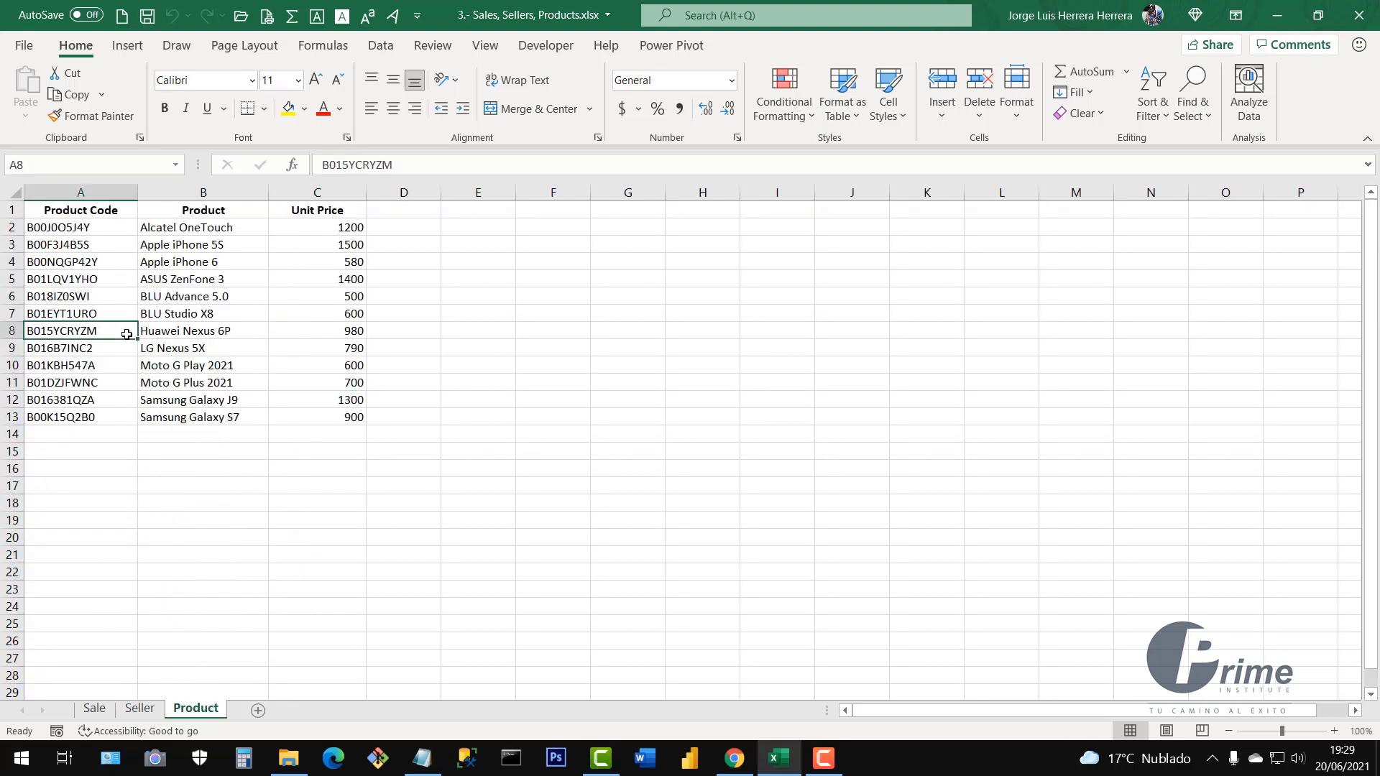
left_click(13, 433)
left_click(116, 367)
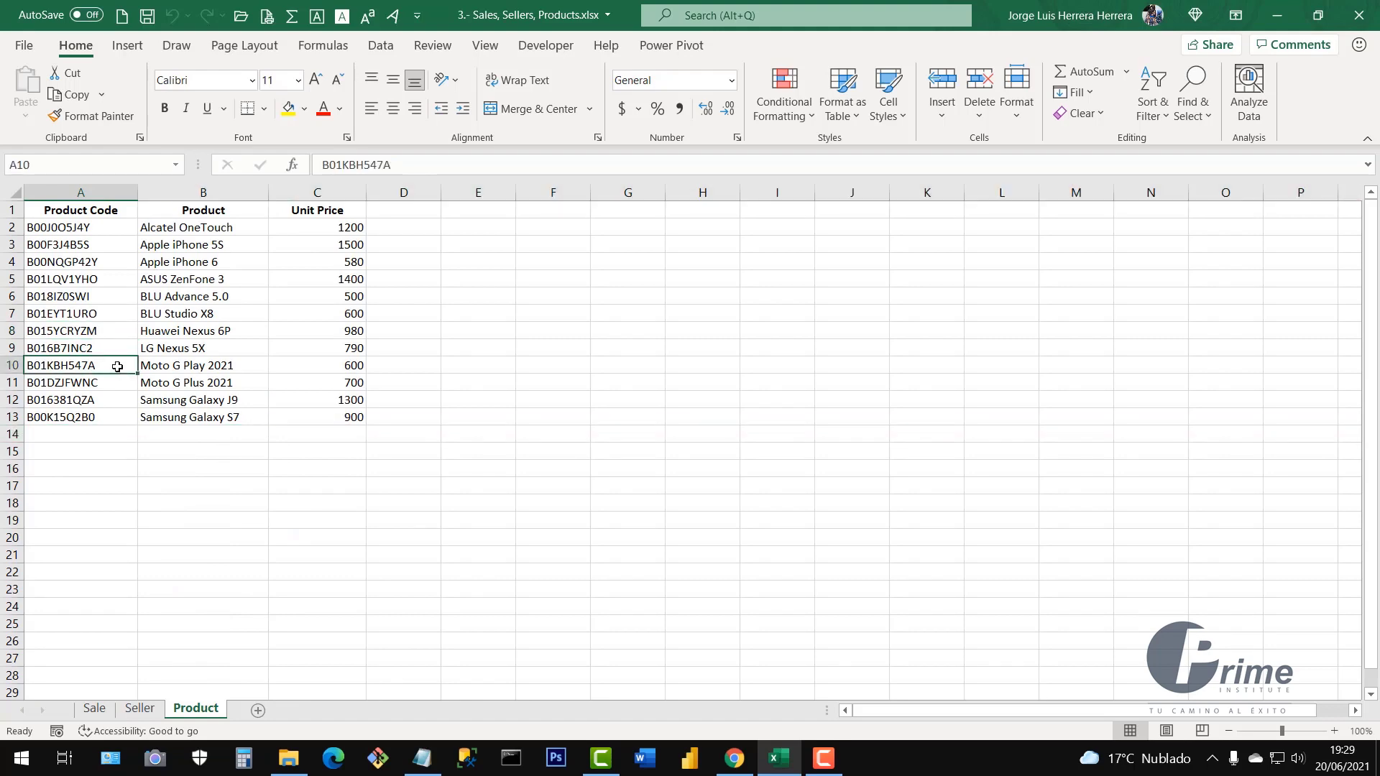
left_click(158, 373)
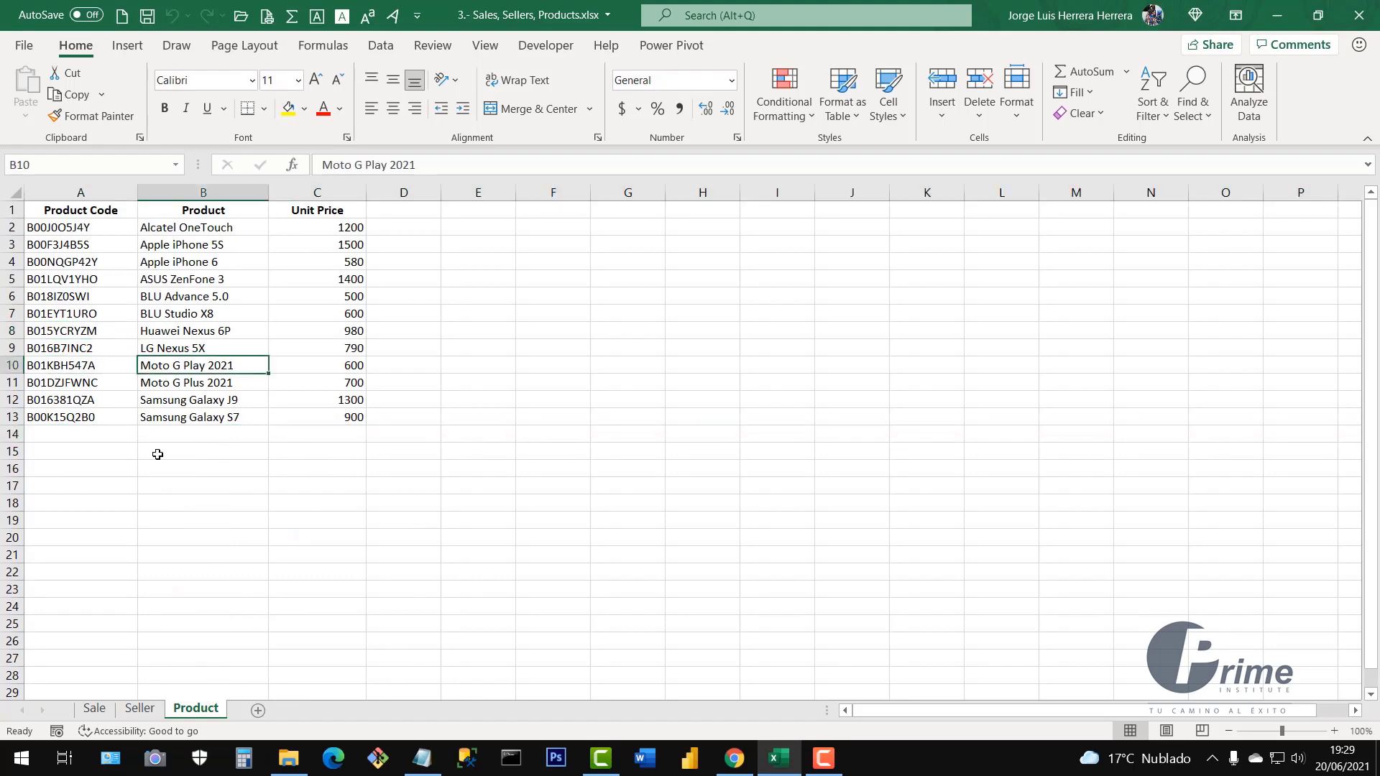
Open the Sale sheet, jump to the last record of its table and examine the empty rows from 10002 down
left_click(95, 710)
left_click(172, 381)
scroll(176, 402, "down", 3)
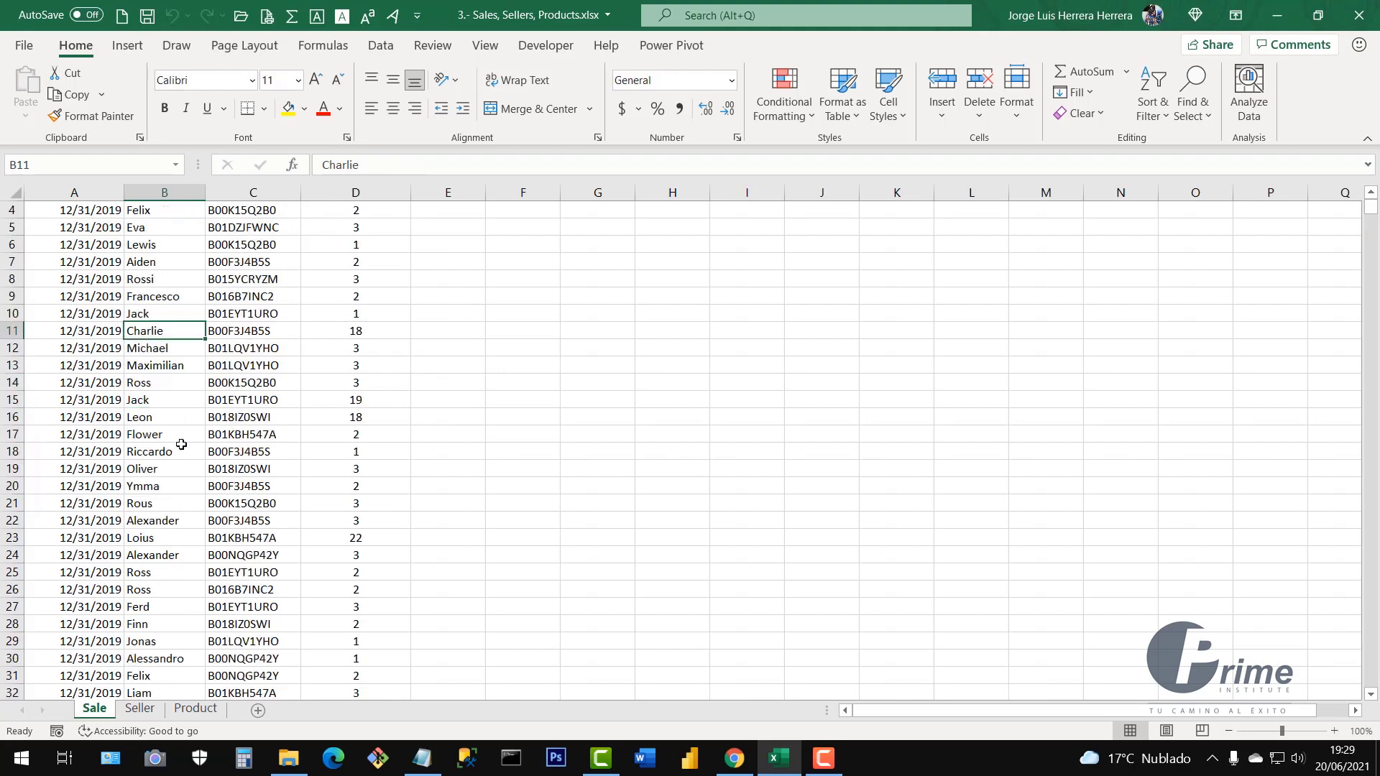
left_click(151, 368)
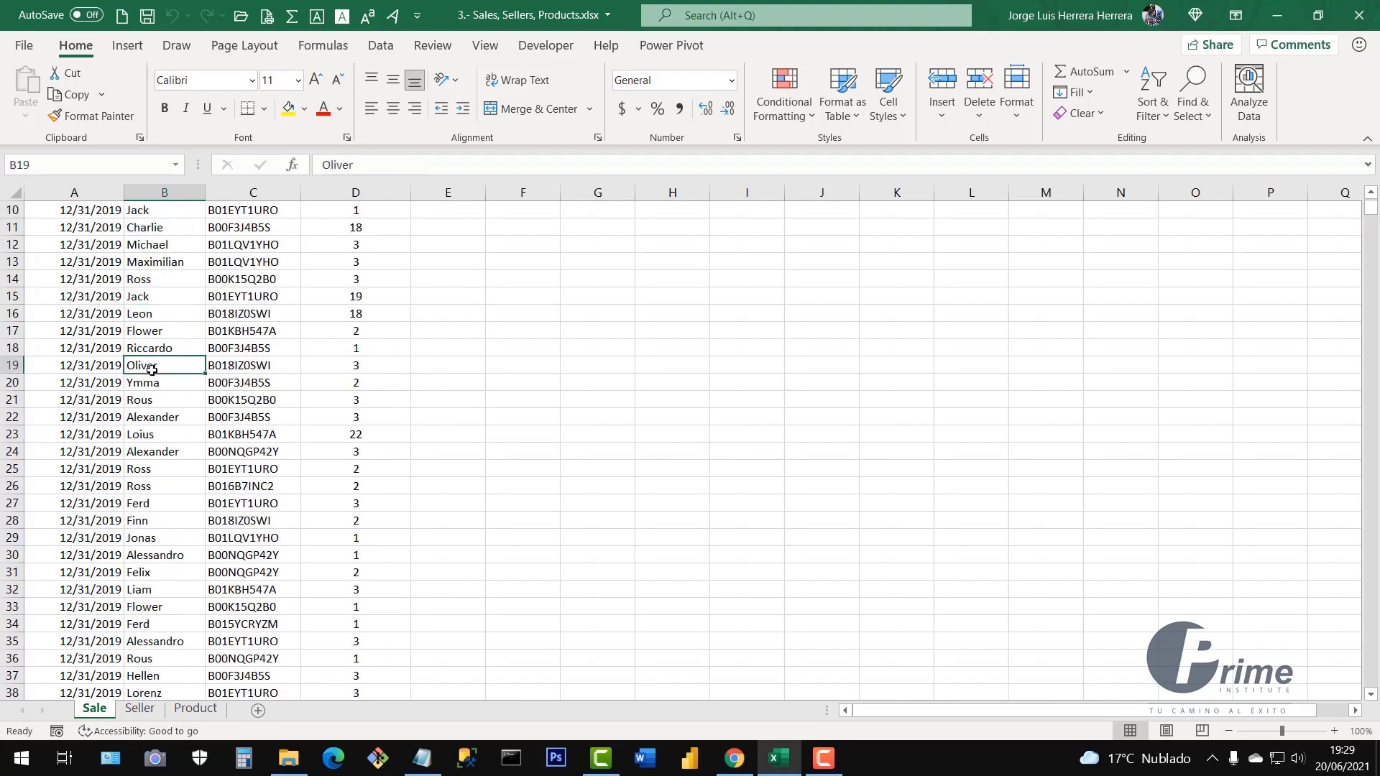
key("ctrl+Down")
scroll(152, 370, "down", 4)
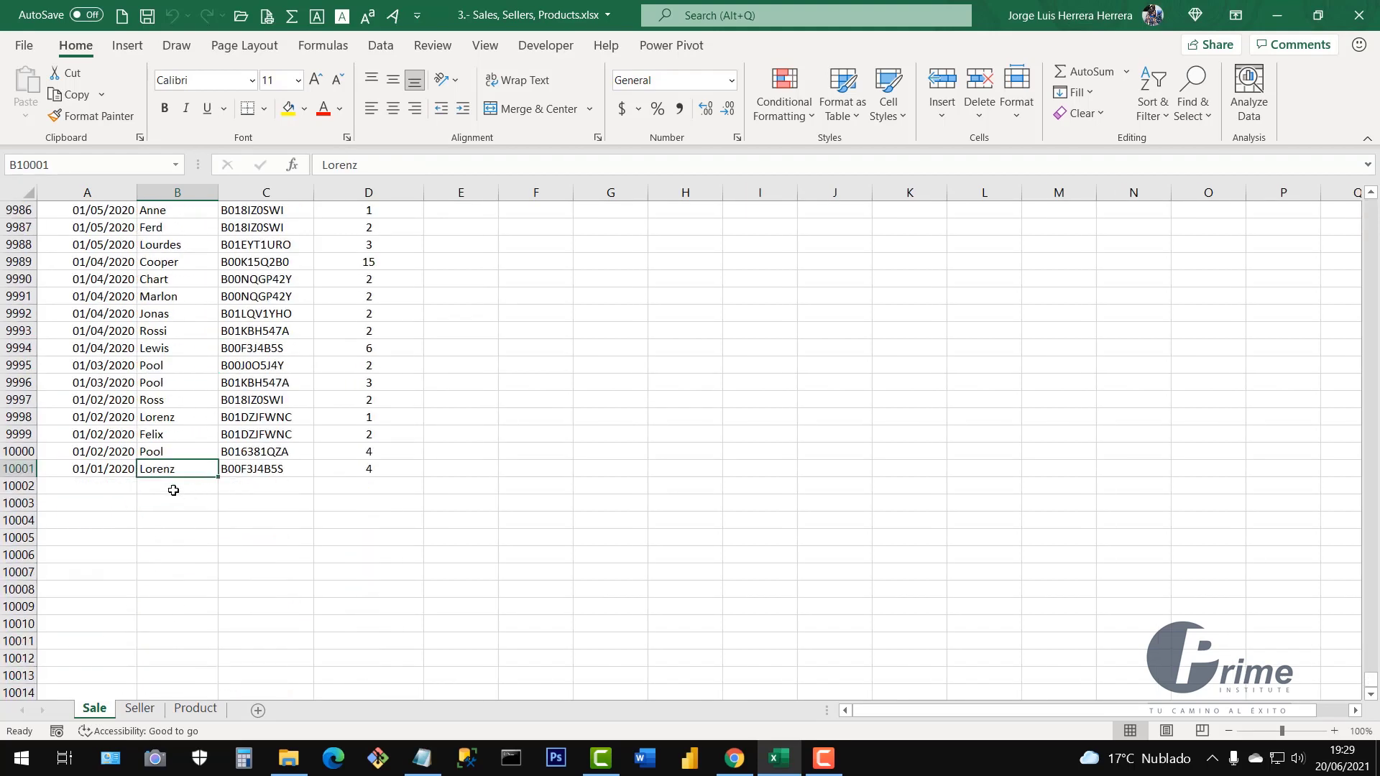
left_click_drag(19, 486, 18, 607)
Return from the last Sale records to the Product Code header and inspect the first records of the table
left_click(176, 386)
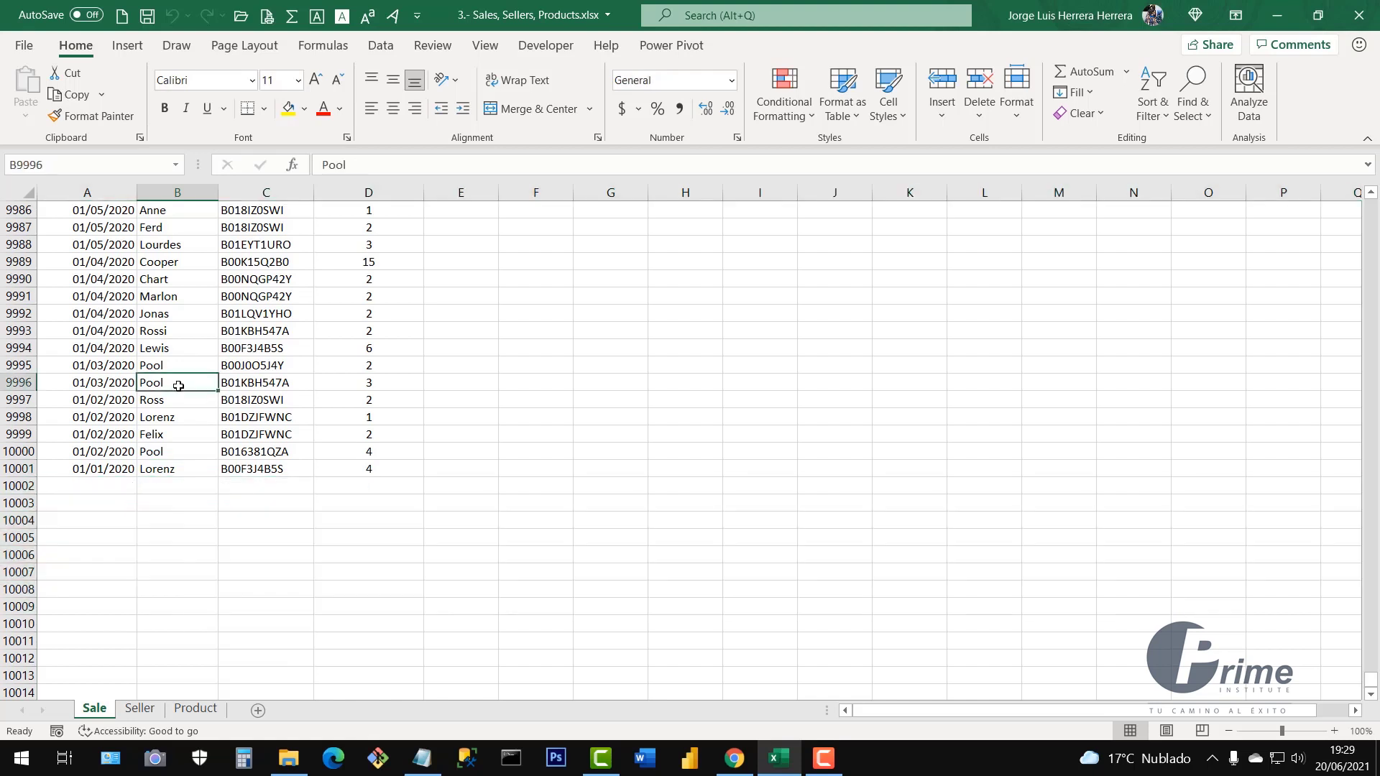
left_click(238, 386)
key("ctrl+Up")
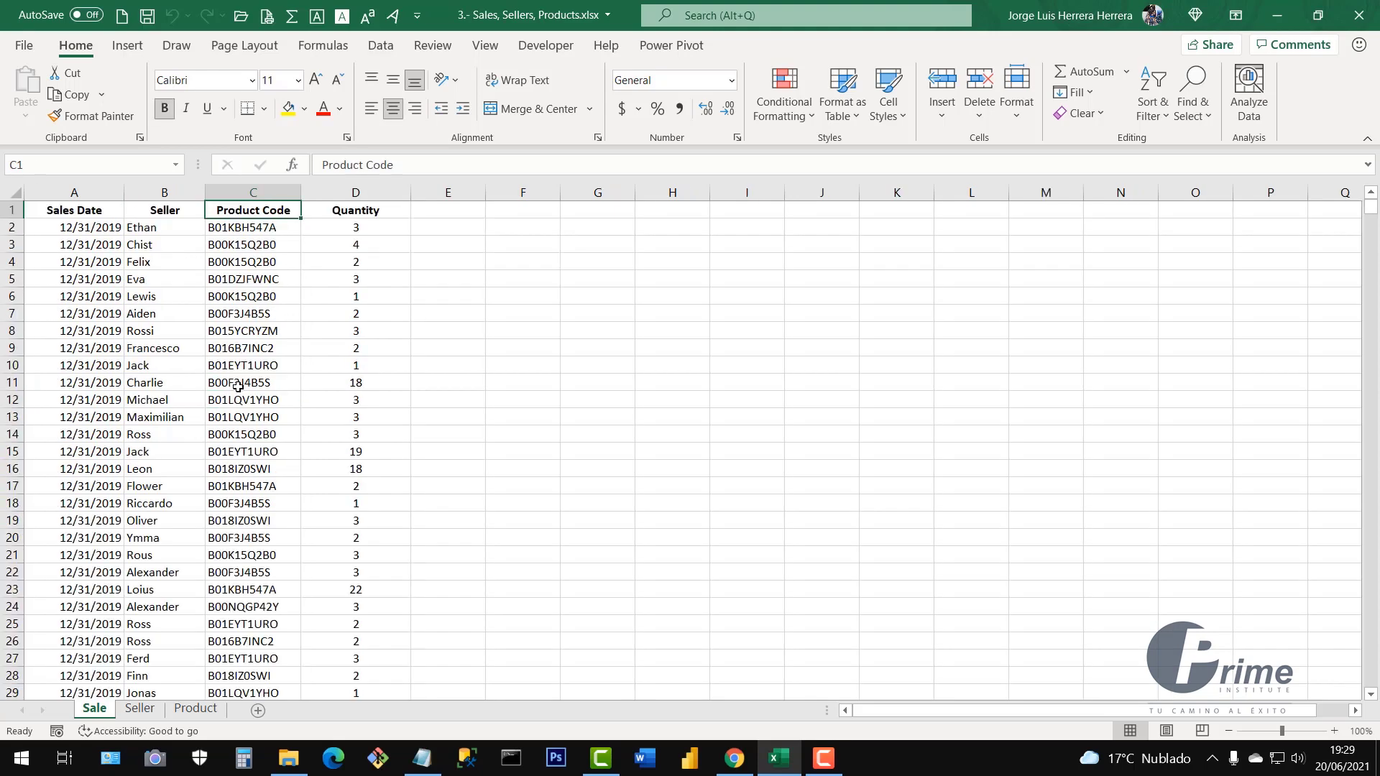
left_click(175, 423)
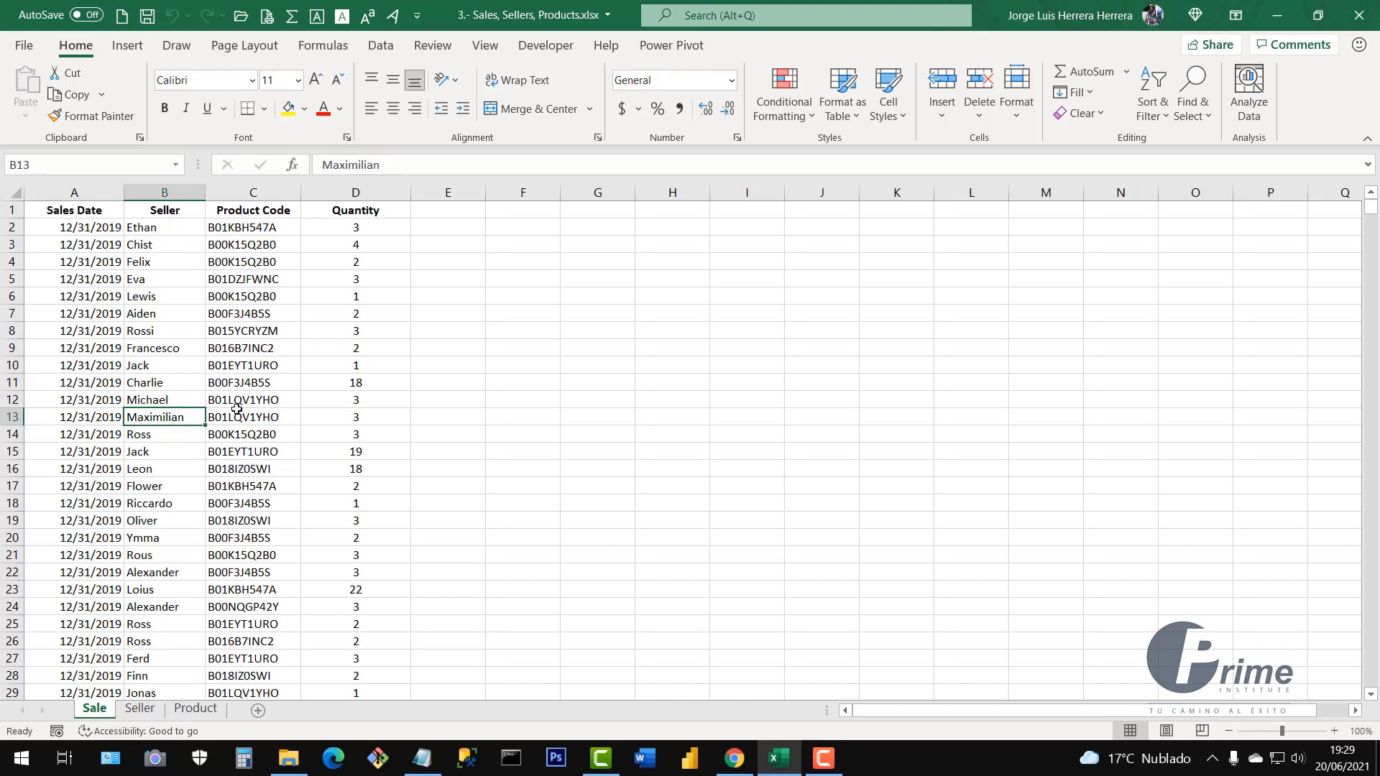
Review the Seller and Product sheets, inspect individual Product and Unit Price entries, and return to the Sale sheet
left_click(151, 712)
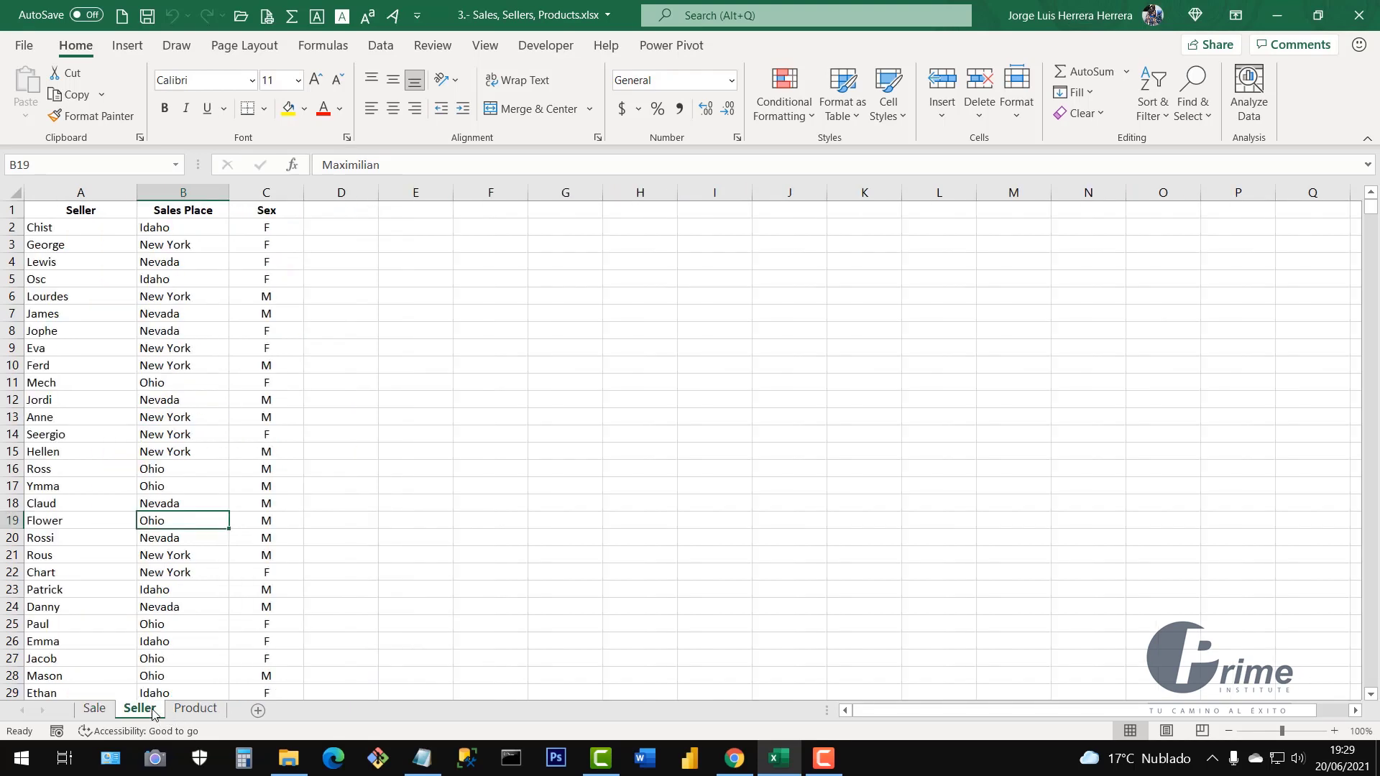
left_click(190, 711)
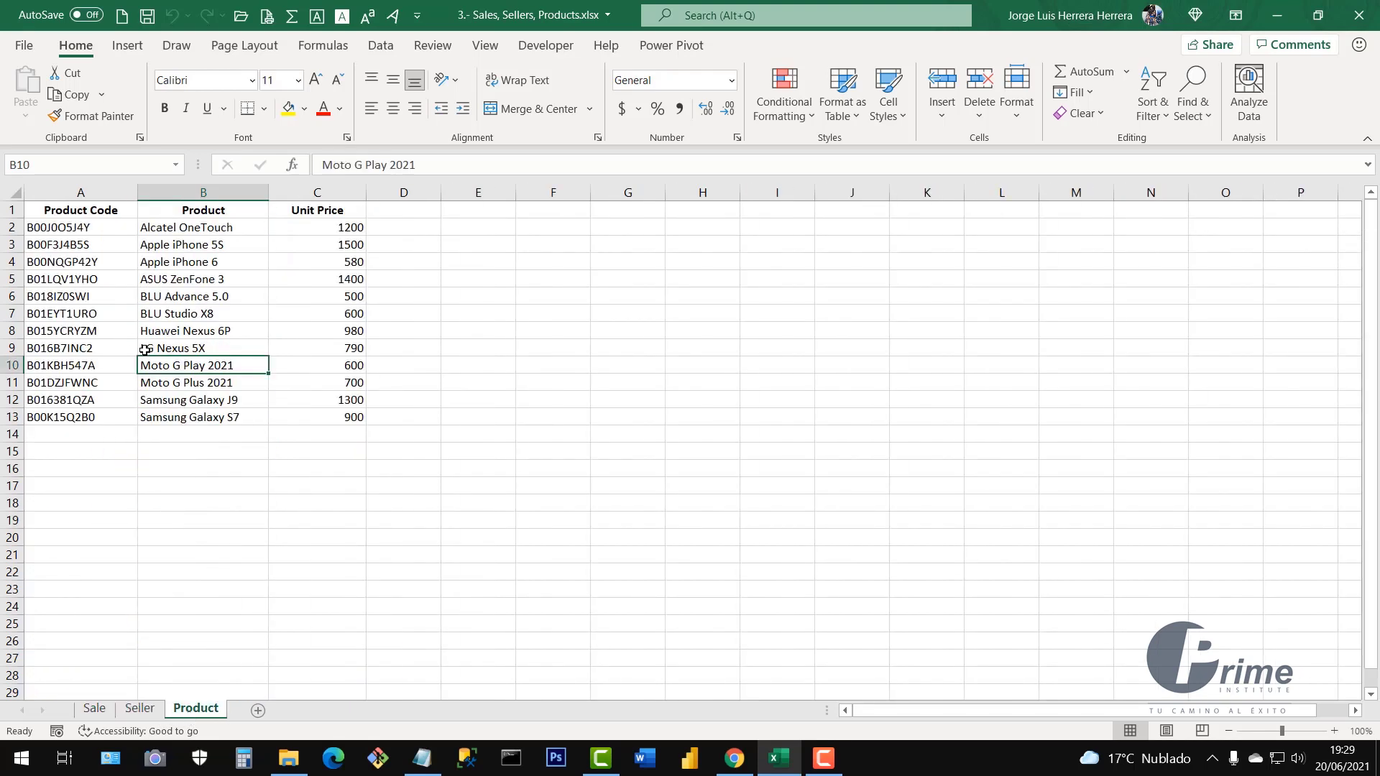
left_click(267, 400)
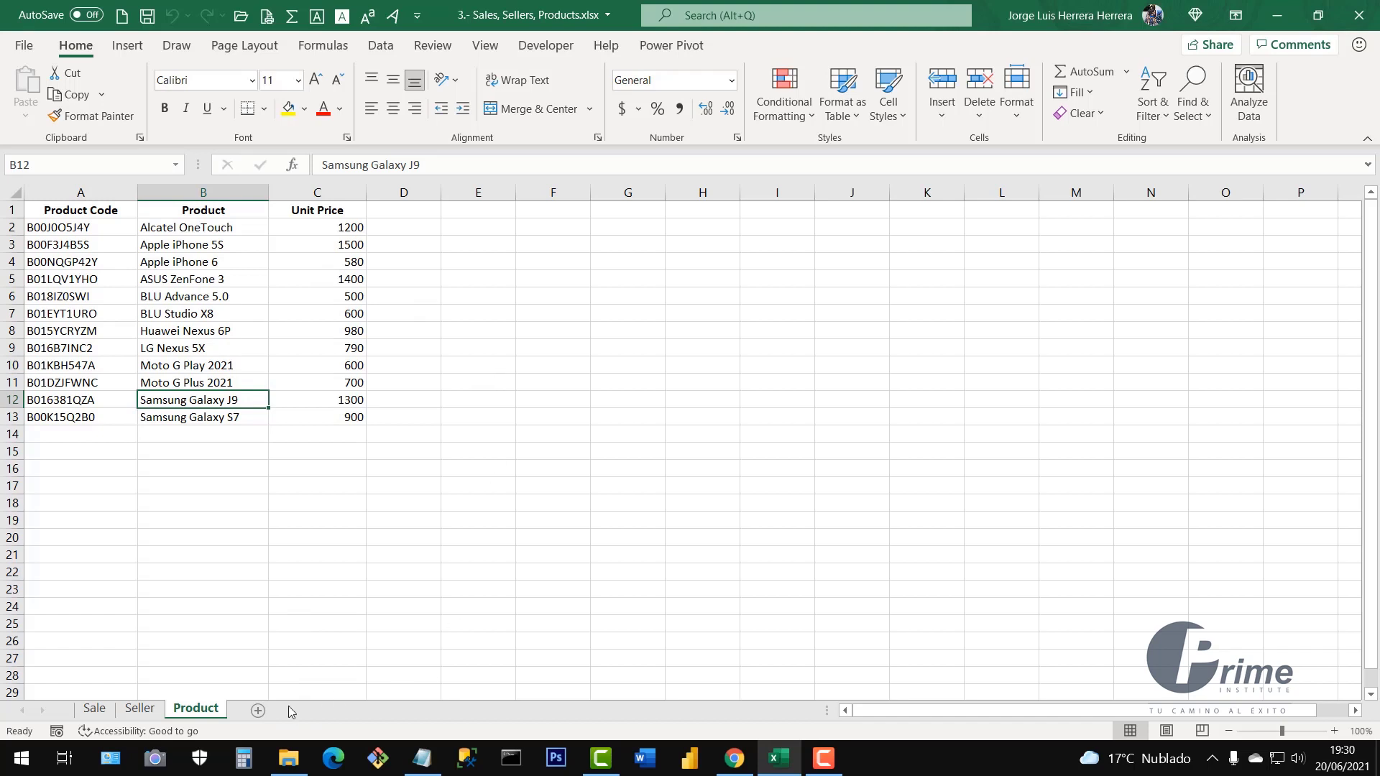
left_click(186, 349)
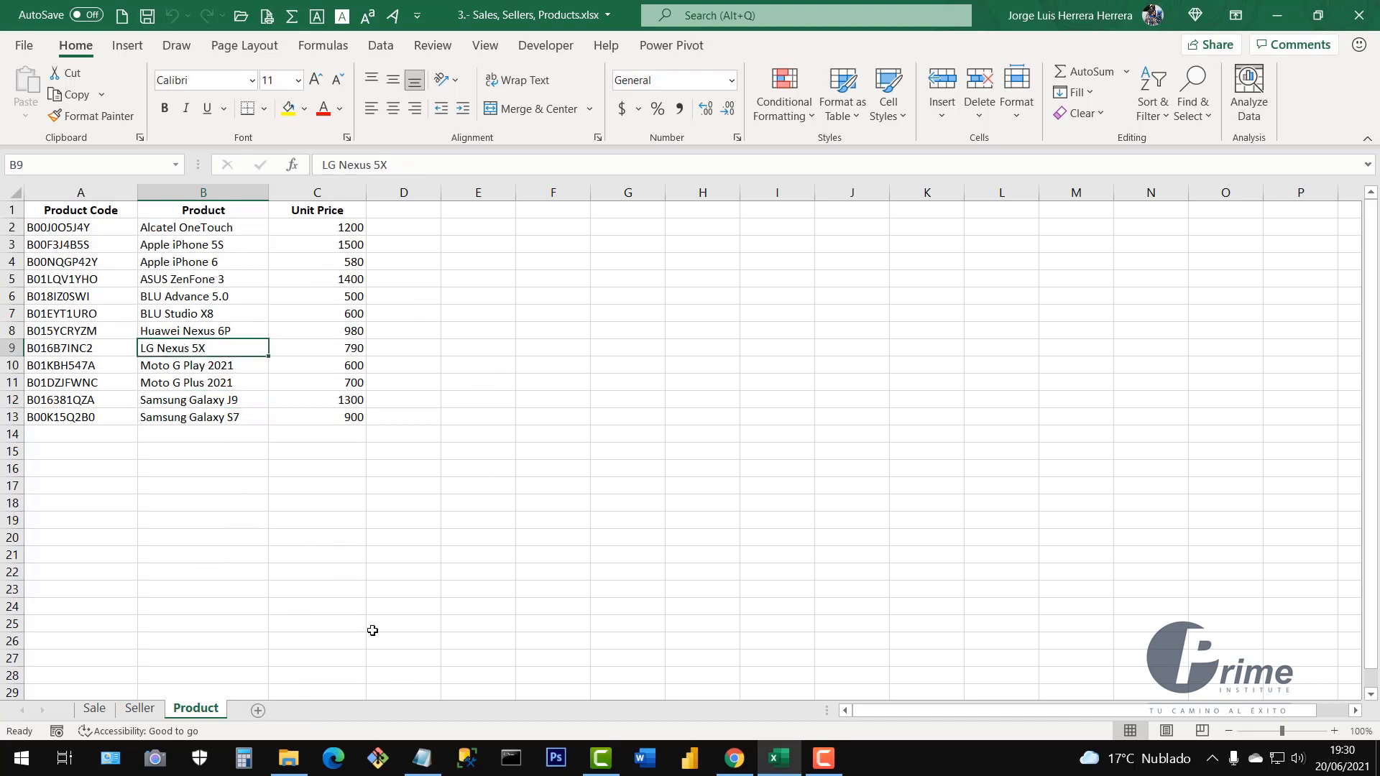
left_click(223, 364)
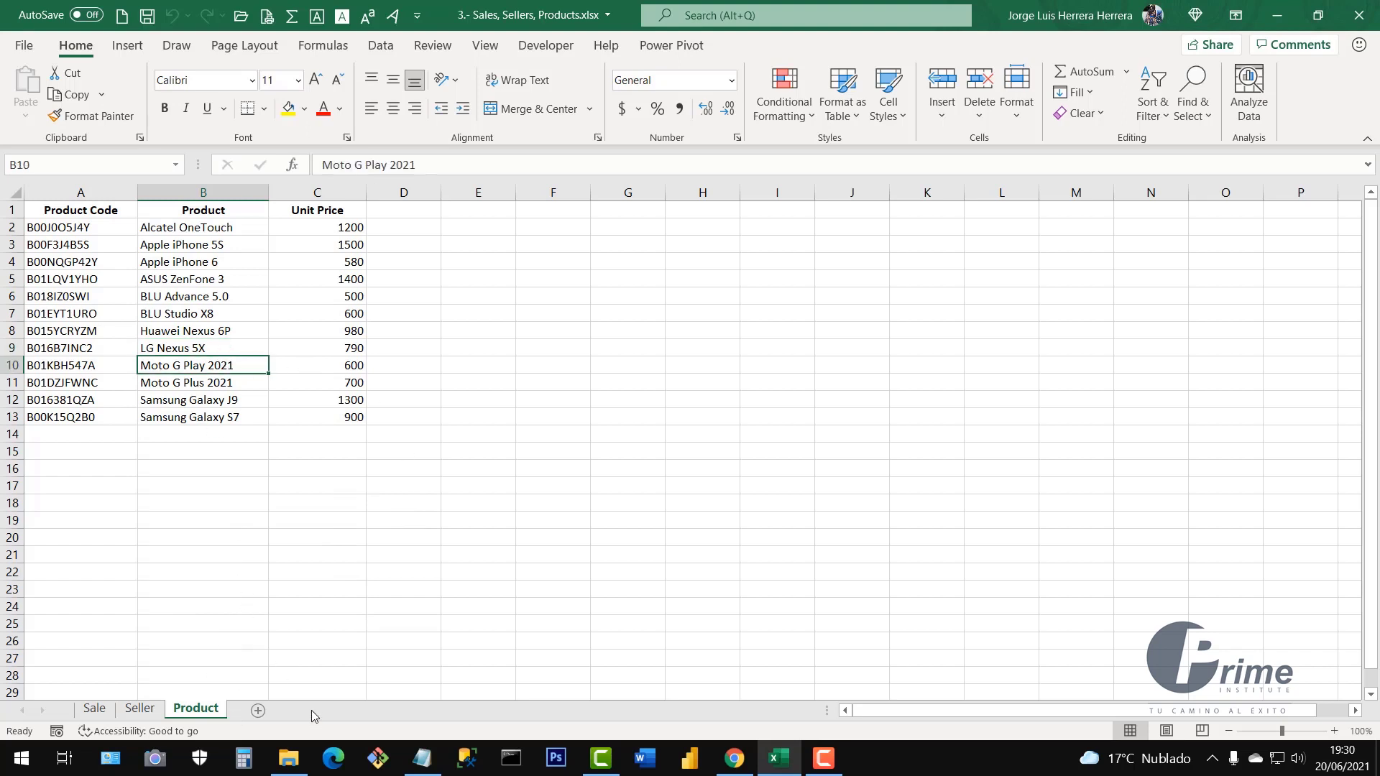
left_click(281, 411)
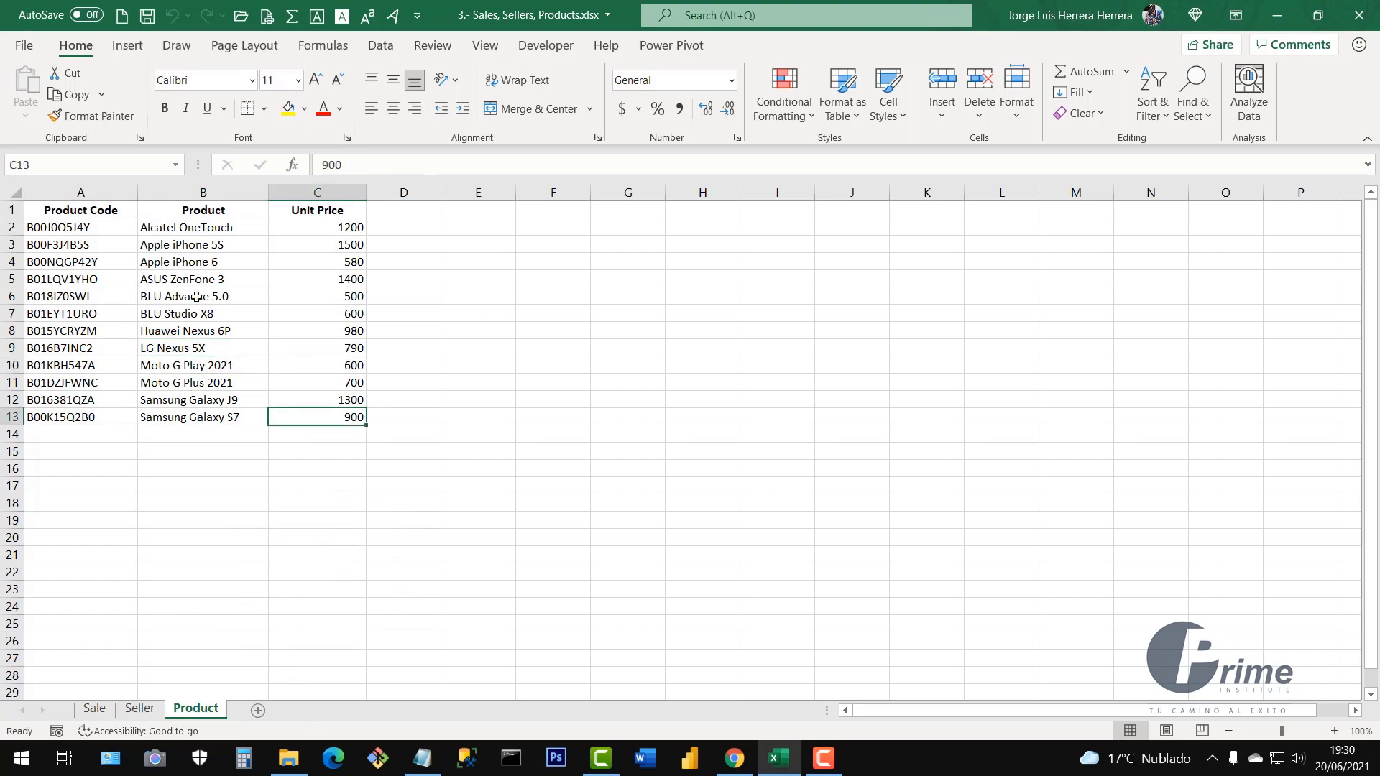
left_click(232, 400)
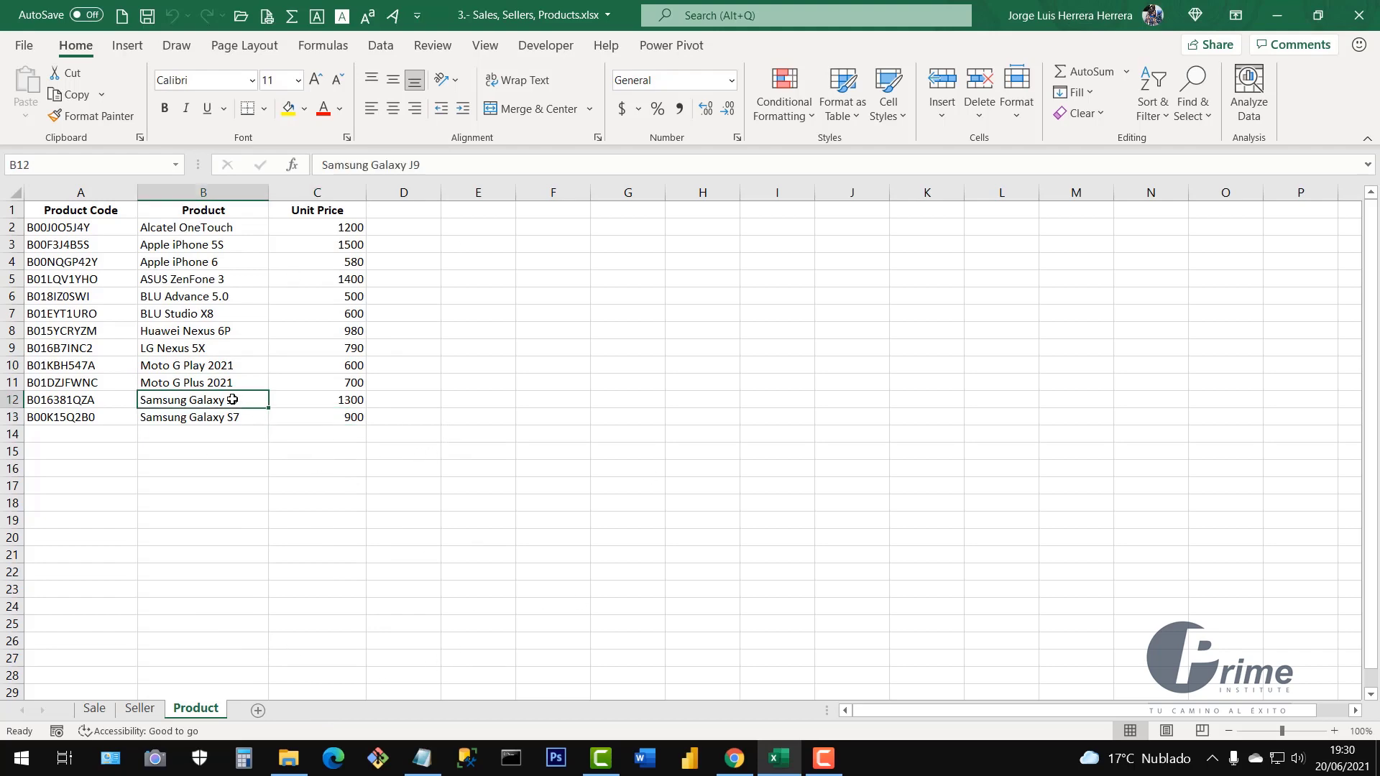
left_click(139, 708)
left_click(100, 714)
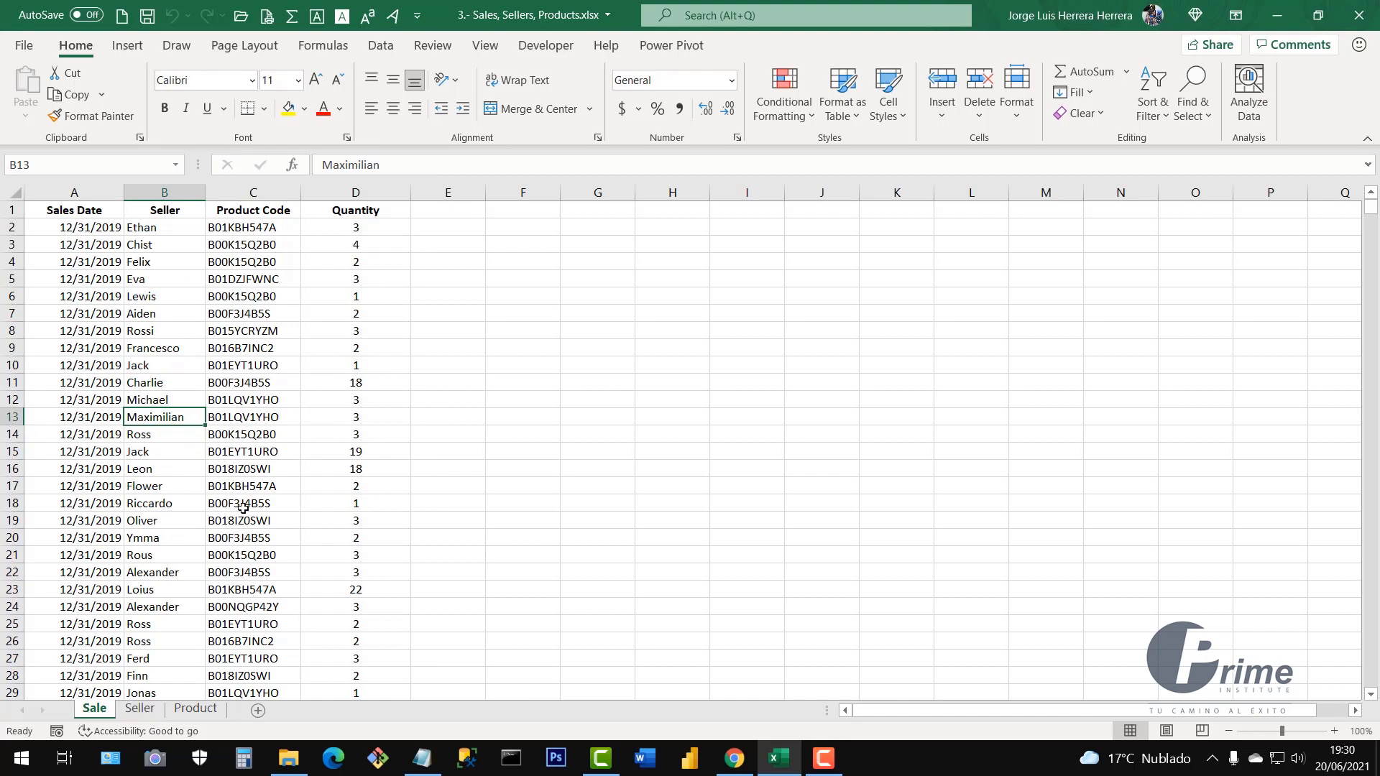
Inspect sample Product Code and Seller entries on the Sale sheet, then examine the Product and Unit Price records on the Product sheet
left_click(252, 591)
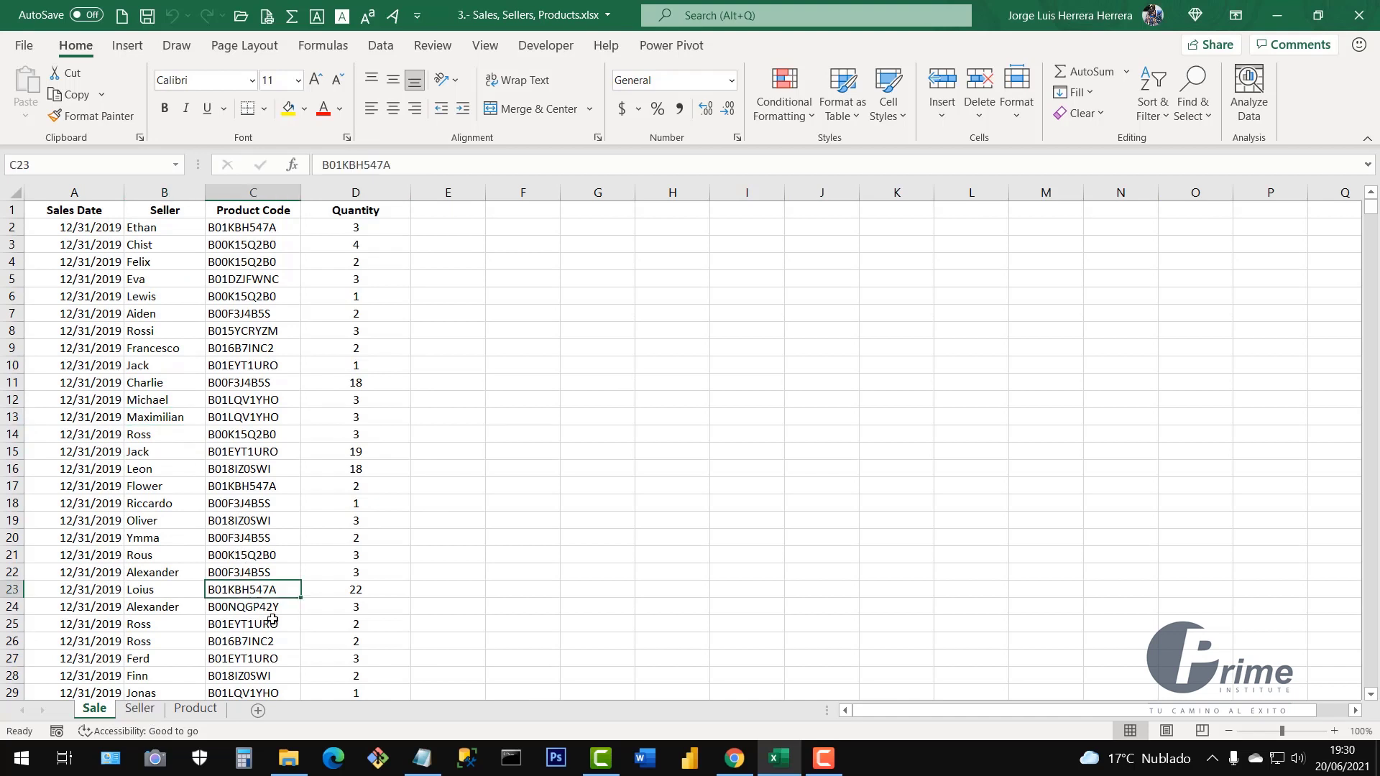
left_click(197, 622)
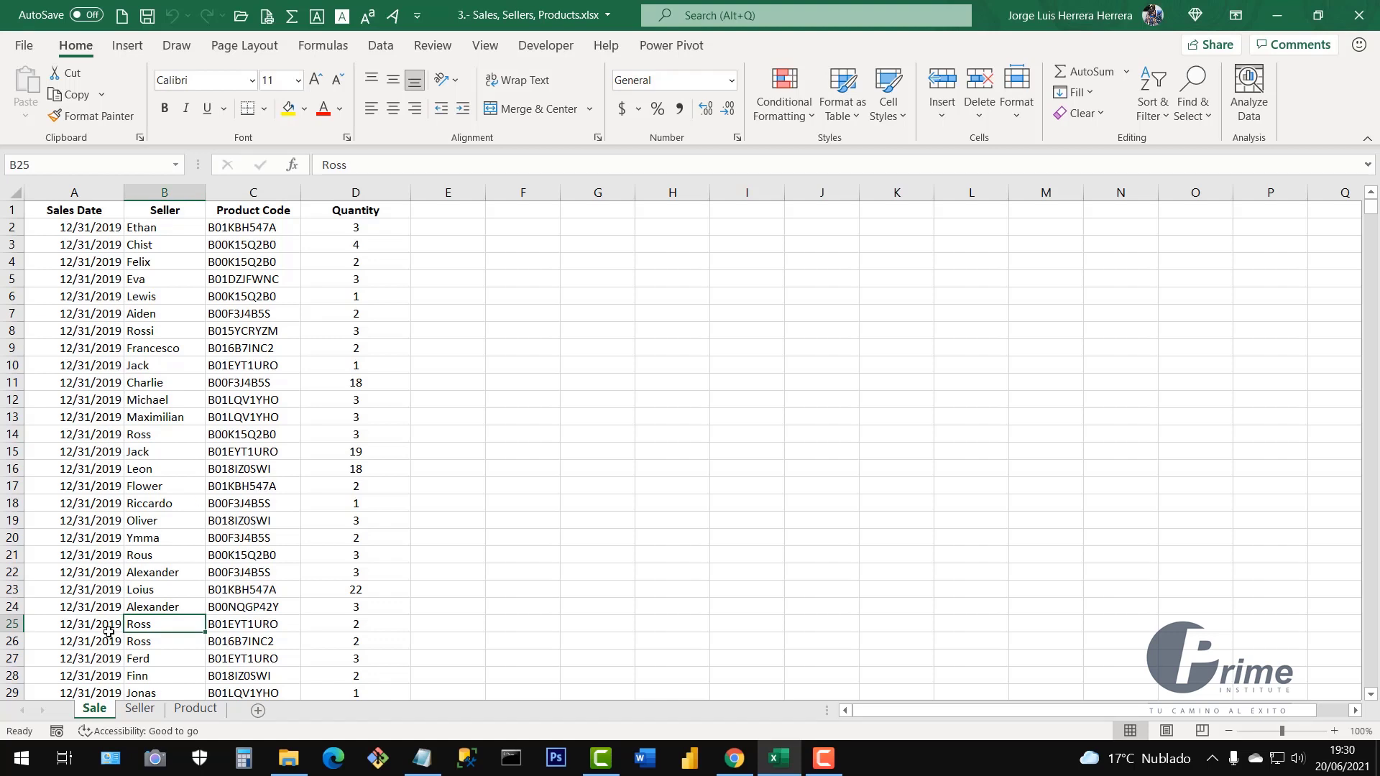
left_click(195, 708)
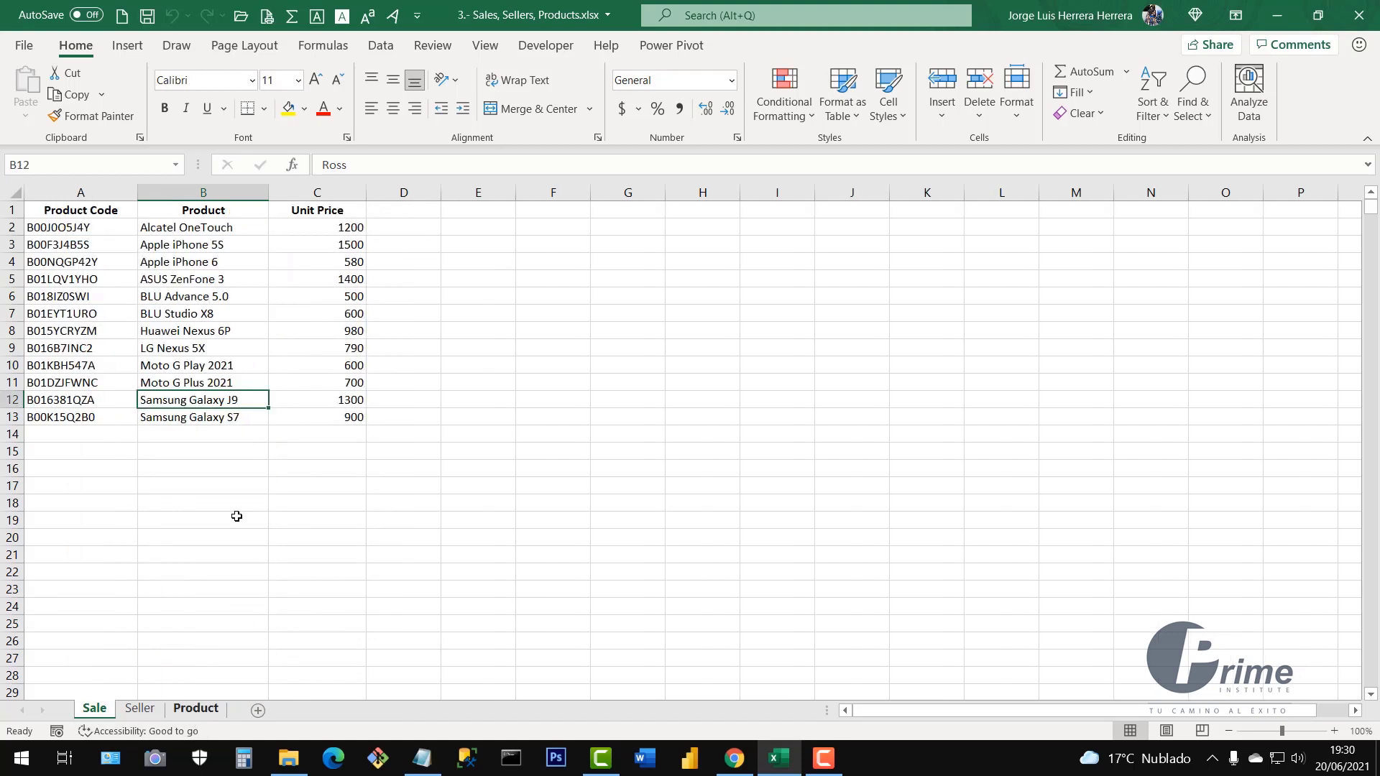
left_click(246, 307)
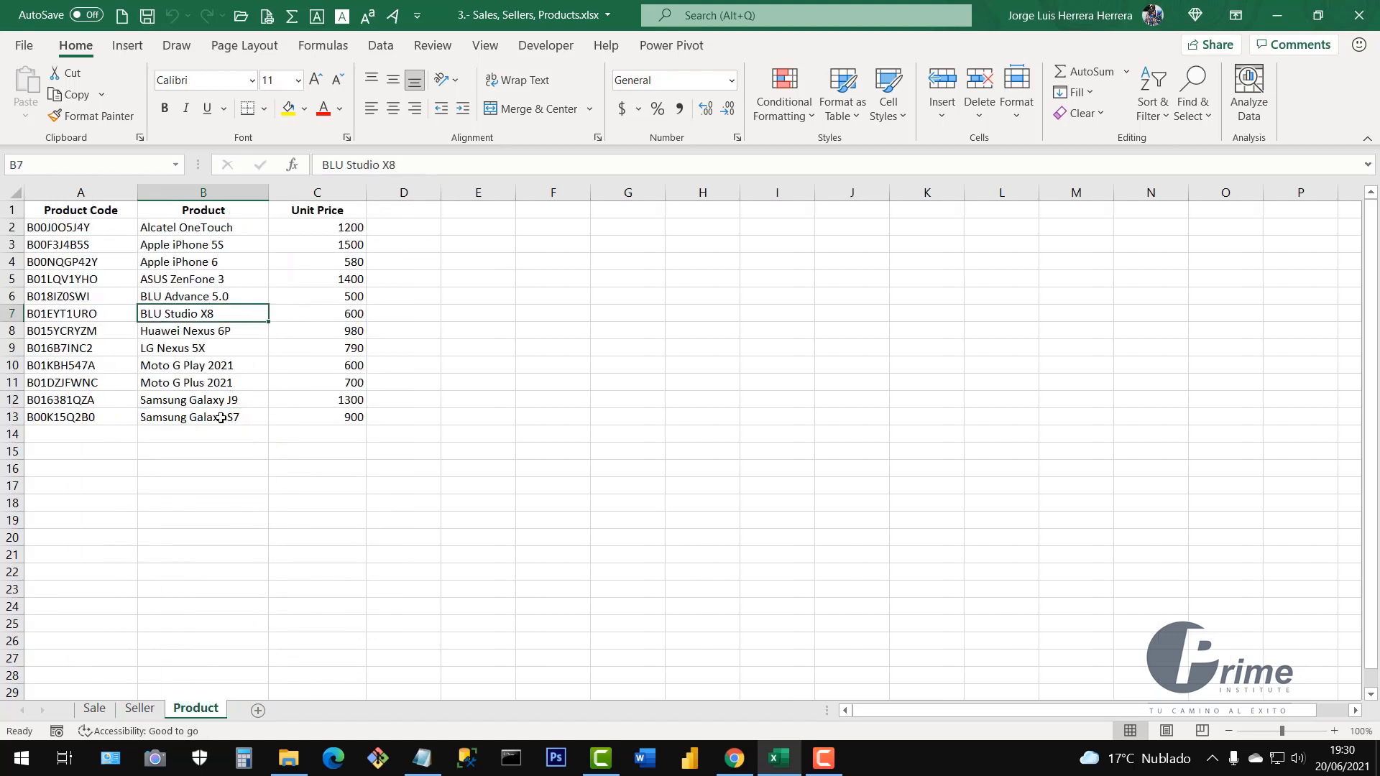
left_click_drag(205, 280, 305, 400)
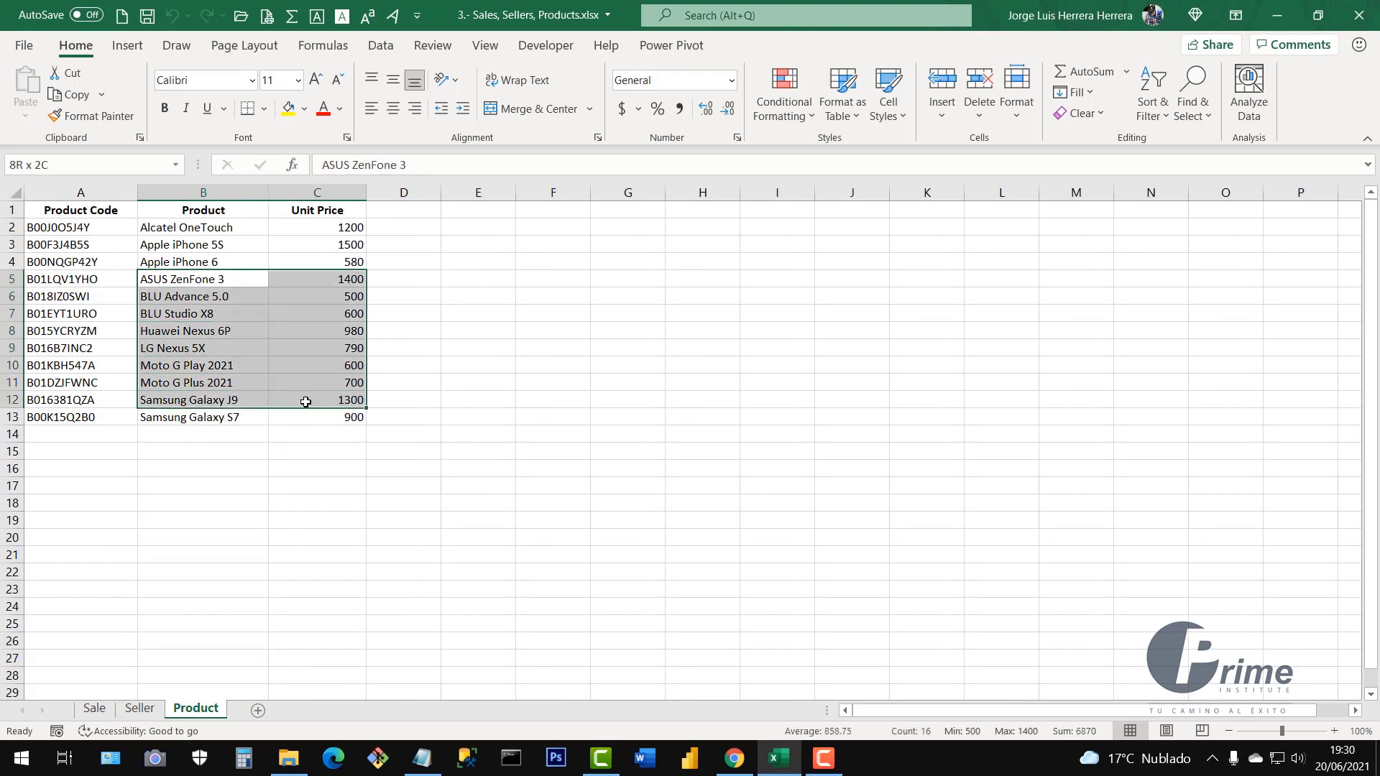
left_click(271, 341)
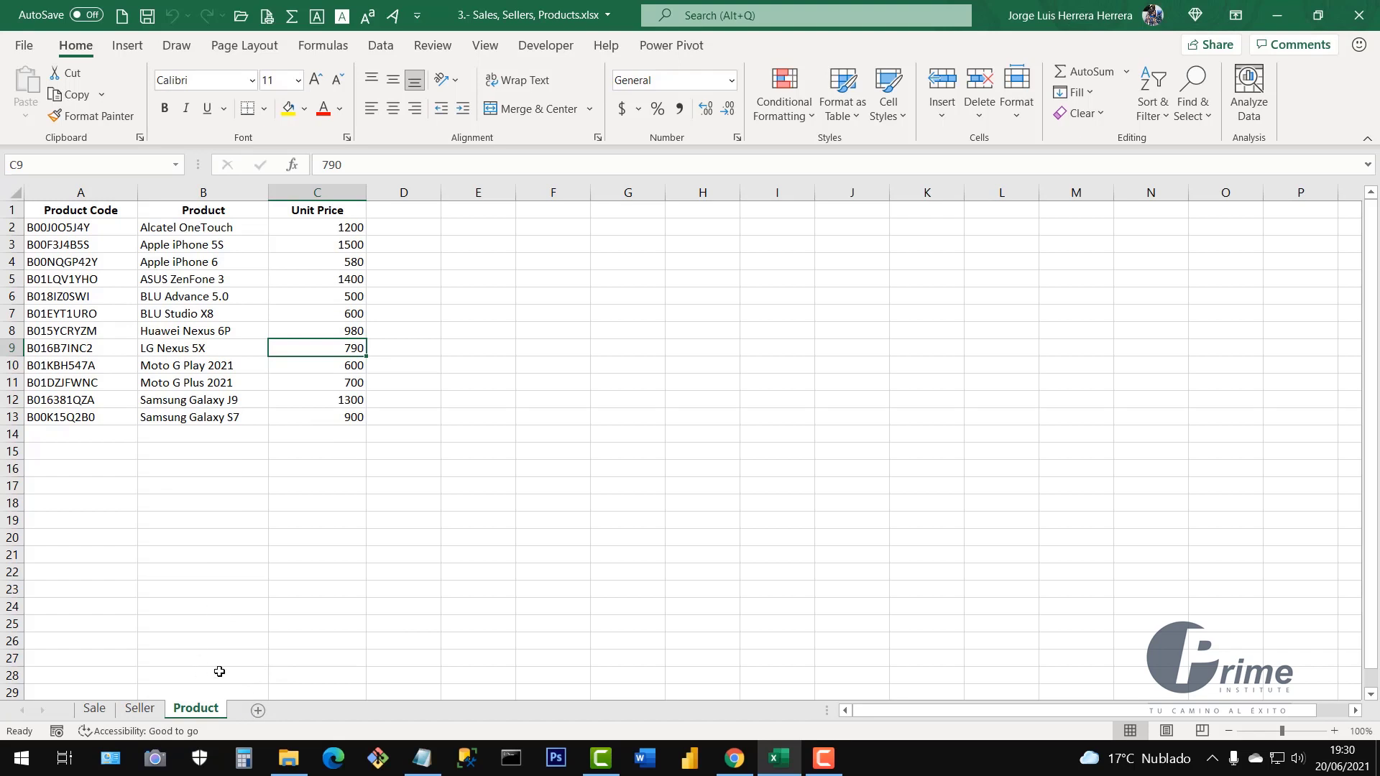
Open the Seller sheet and examine its Seller and Sales Place records, including rows 18 and 19
left_click(139, 709)
left_click_drag(68, 400, 237, 607)
left_click(211, 523)
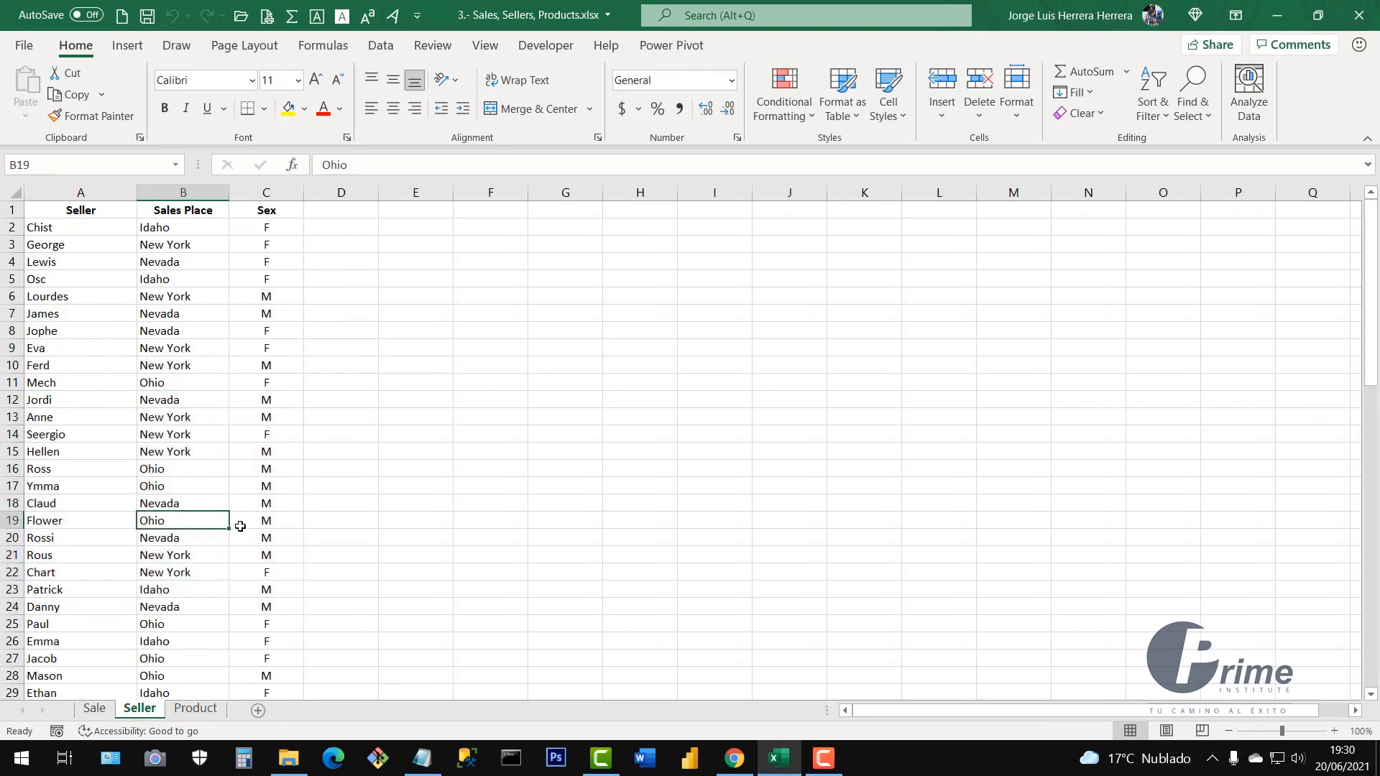
left_click(192, 498)
Return to the Sale sheet and inspect its Seller and Product Code entries between rows 10 and 23
left_click(94, 709)
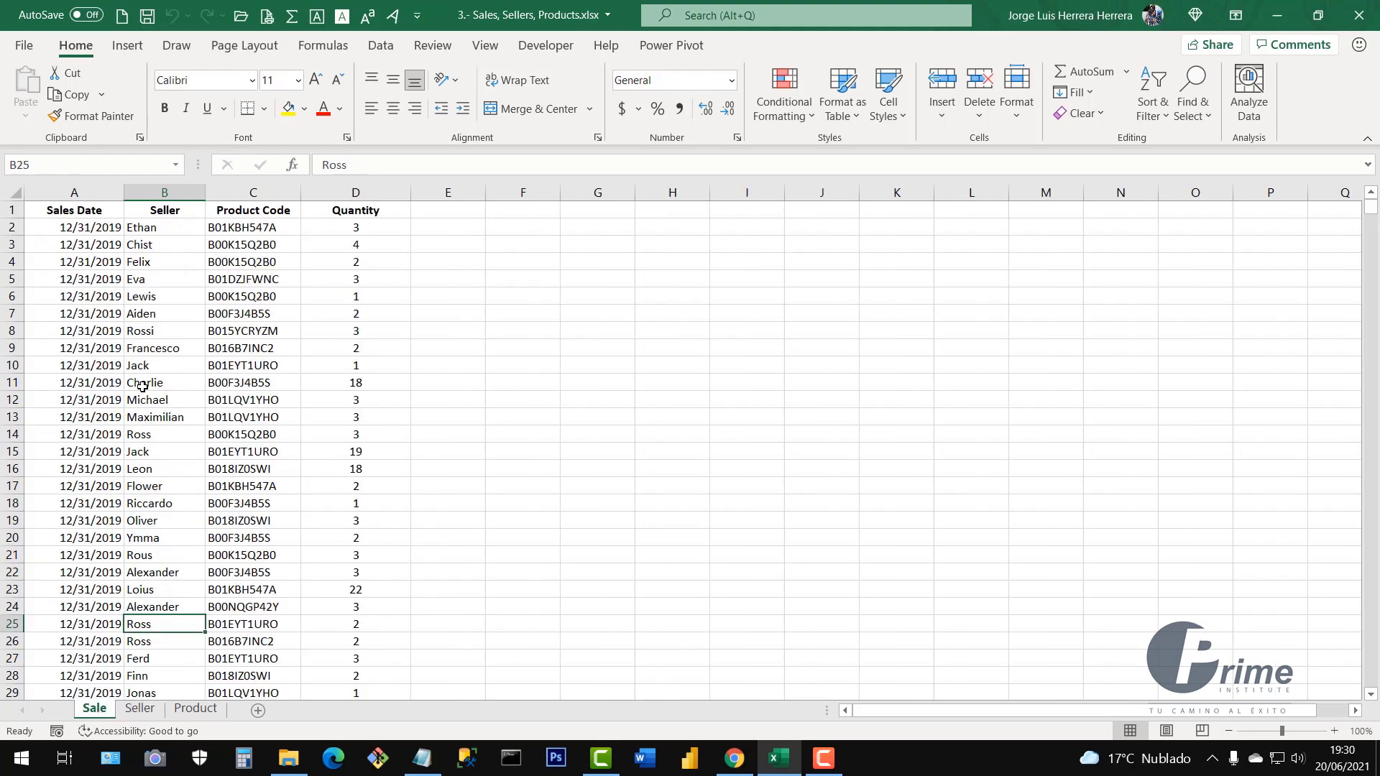
left_click_drag(115, 366, 247, 589)
left_click(245, 449)
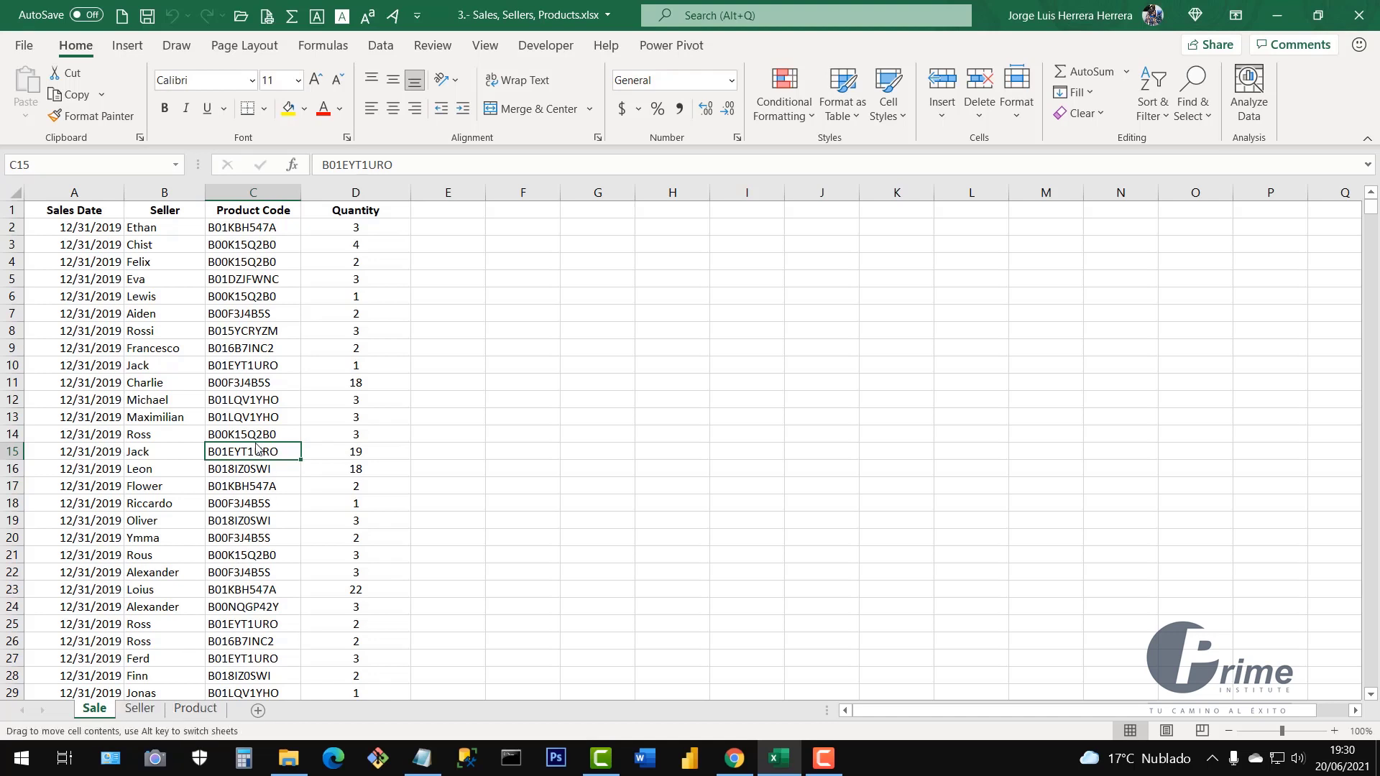
left_click(280, 370)
left_click(290, 486)
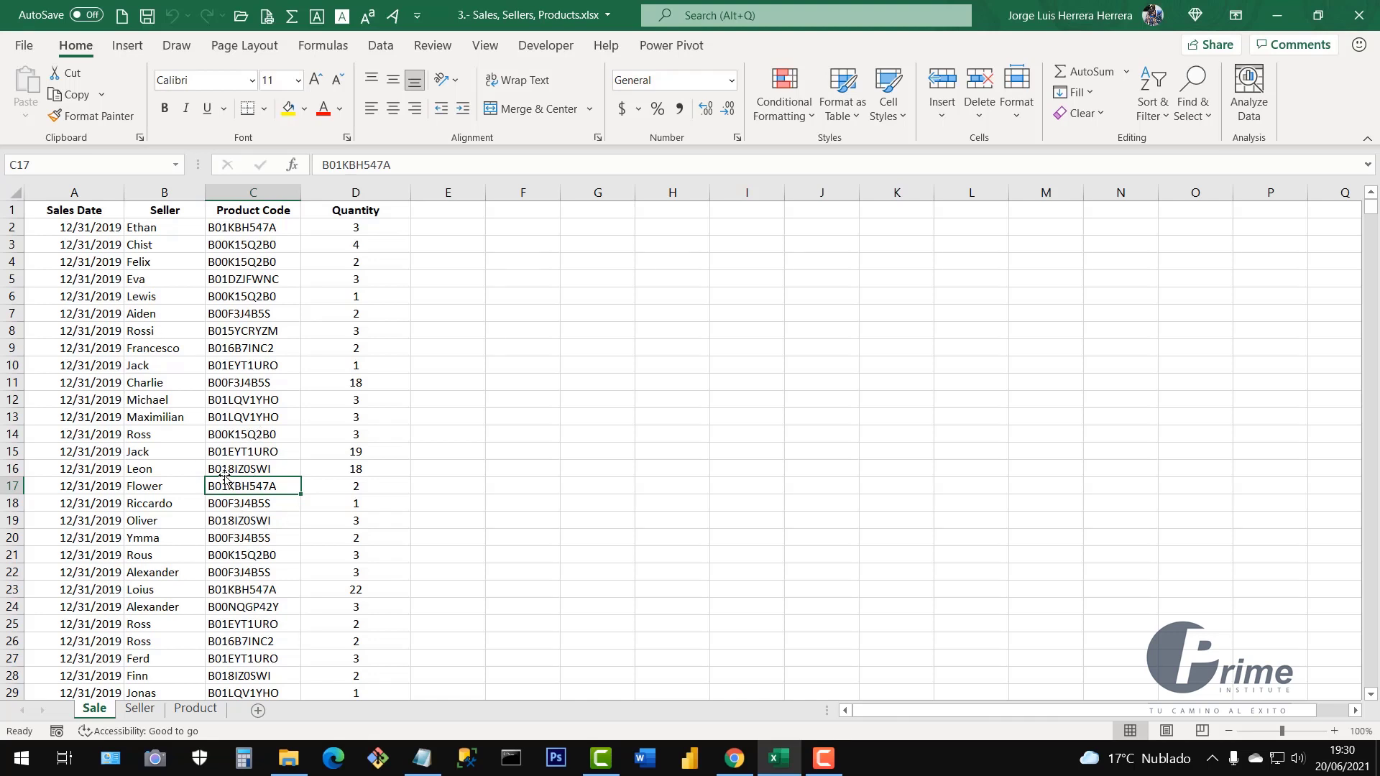
left_click(241, 417)
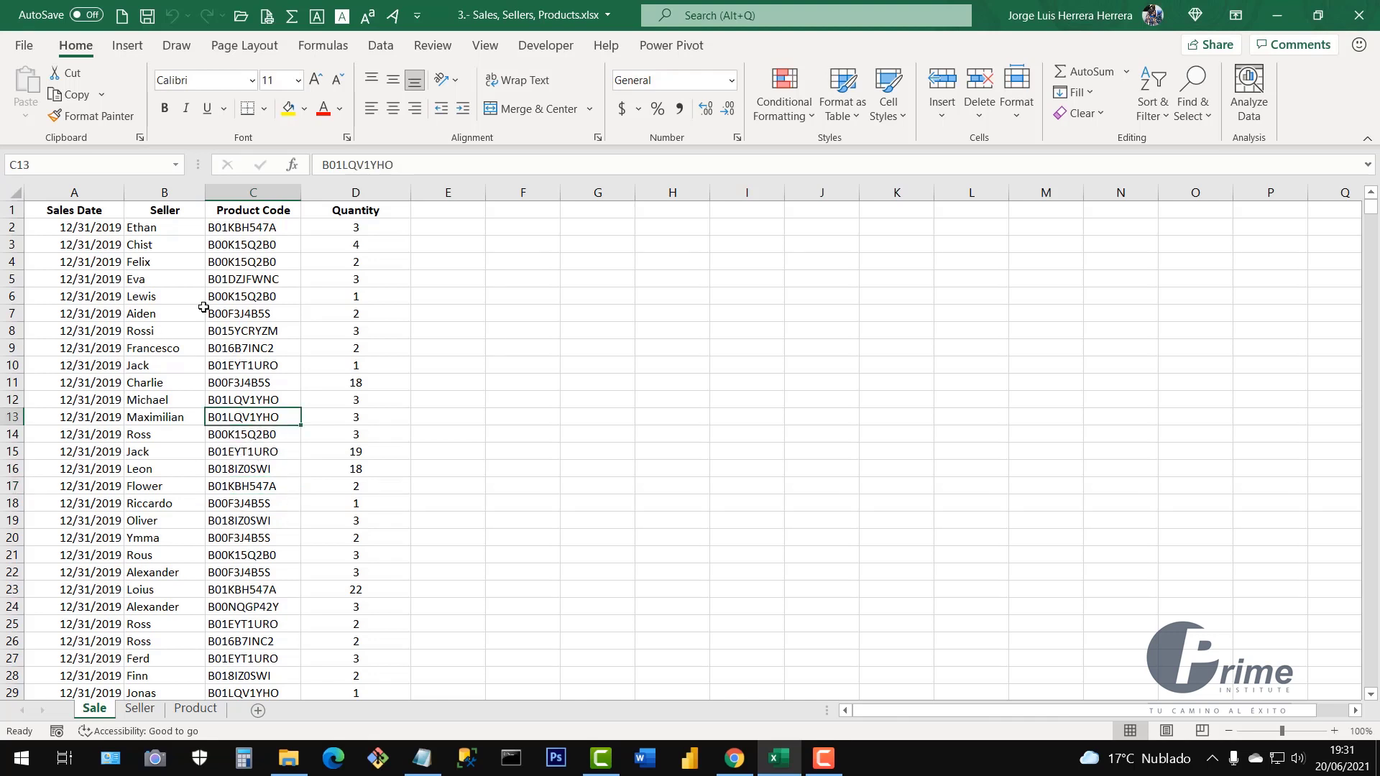
Compare the Seller column of the Sale sheet with the Seller column of the Seller sheet, ending back on the Sale sheet
left_click(172, 193)
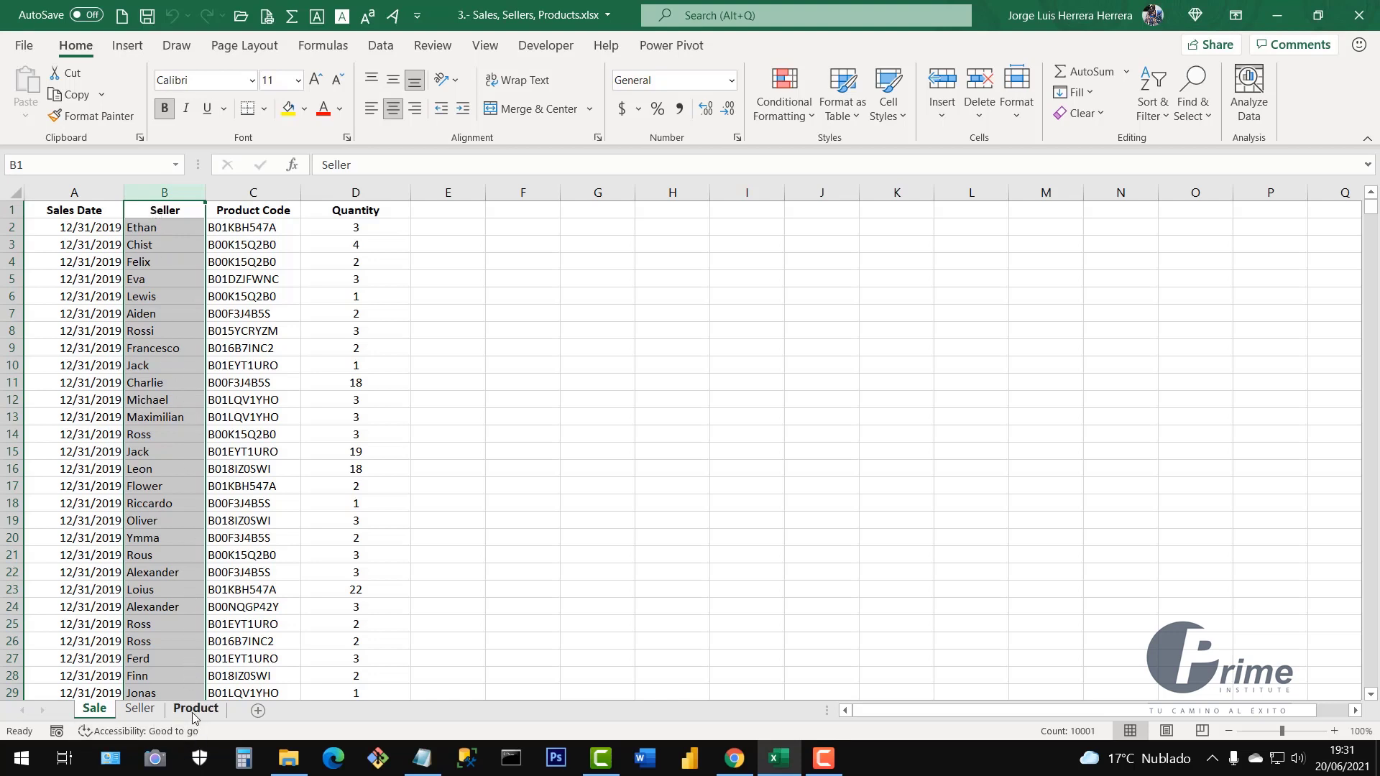
left_click(143, 714)
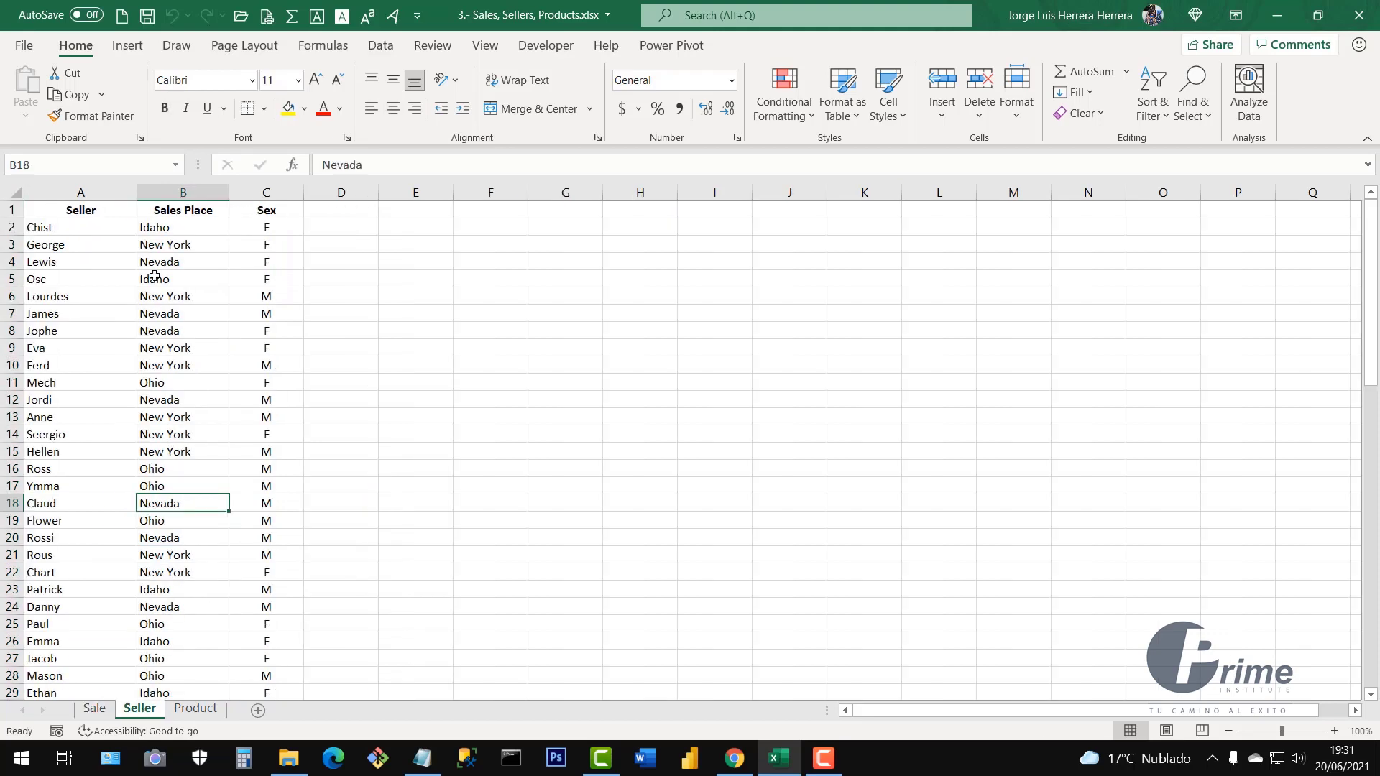
left_click(77, 192)
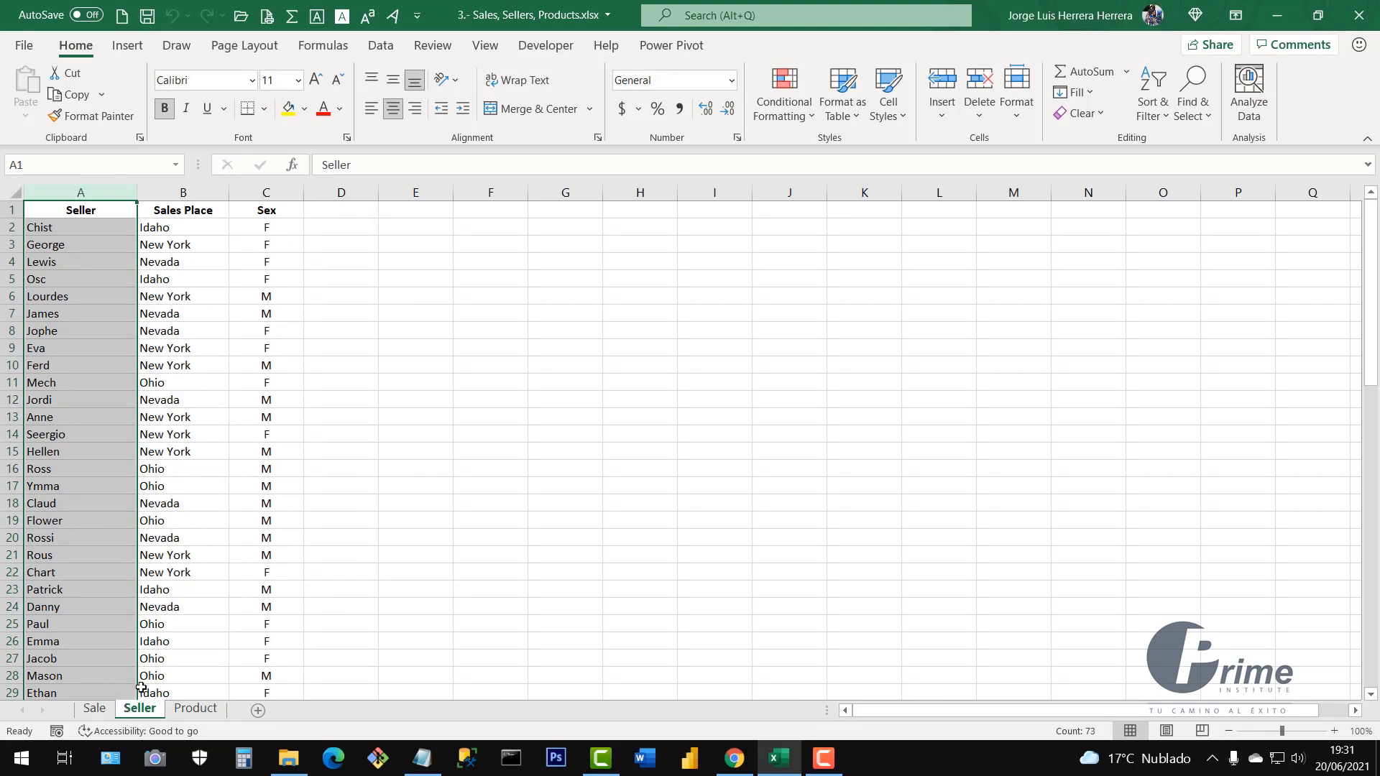
left_click(102, 715)
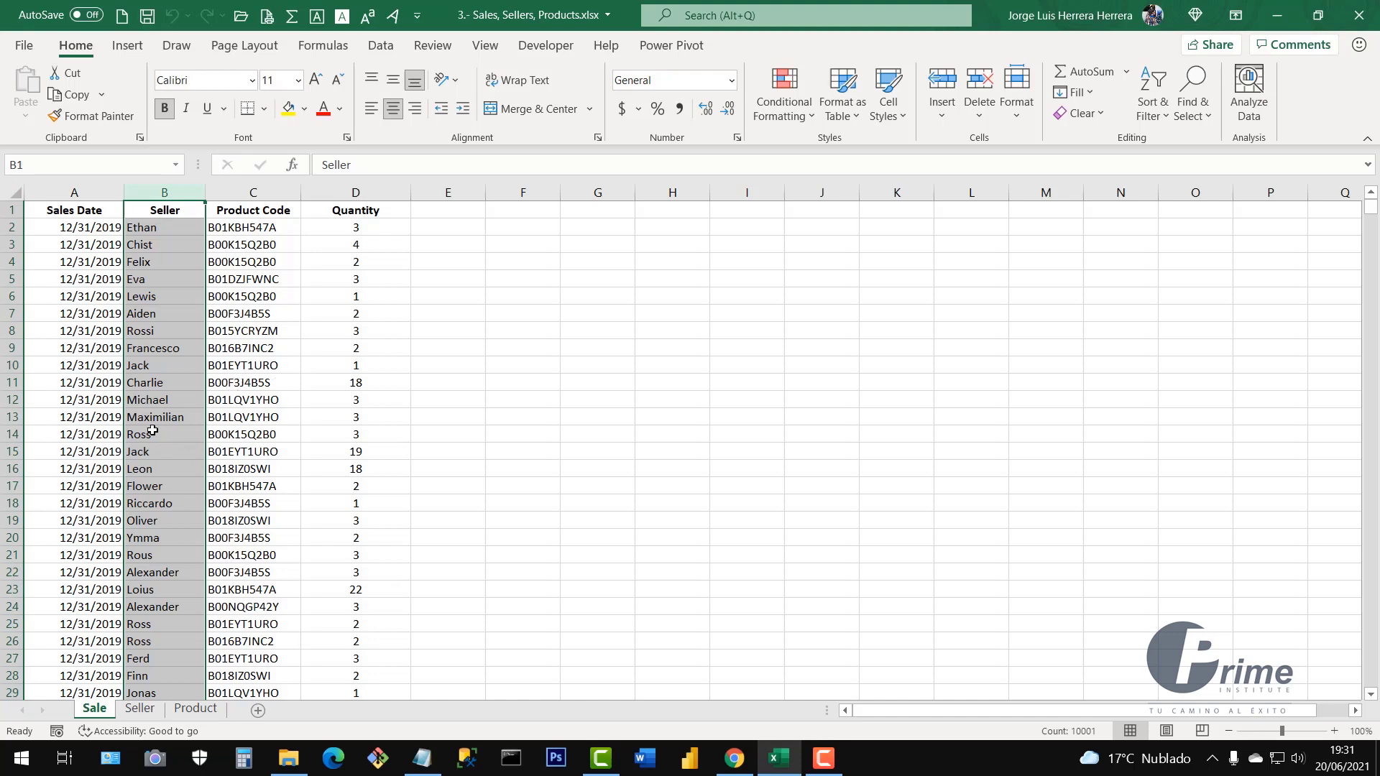
left_click(231, 419)
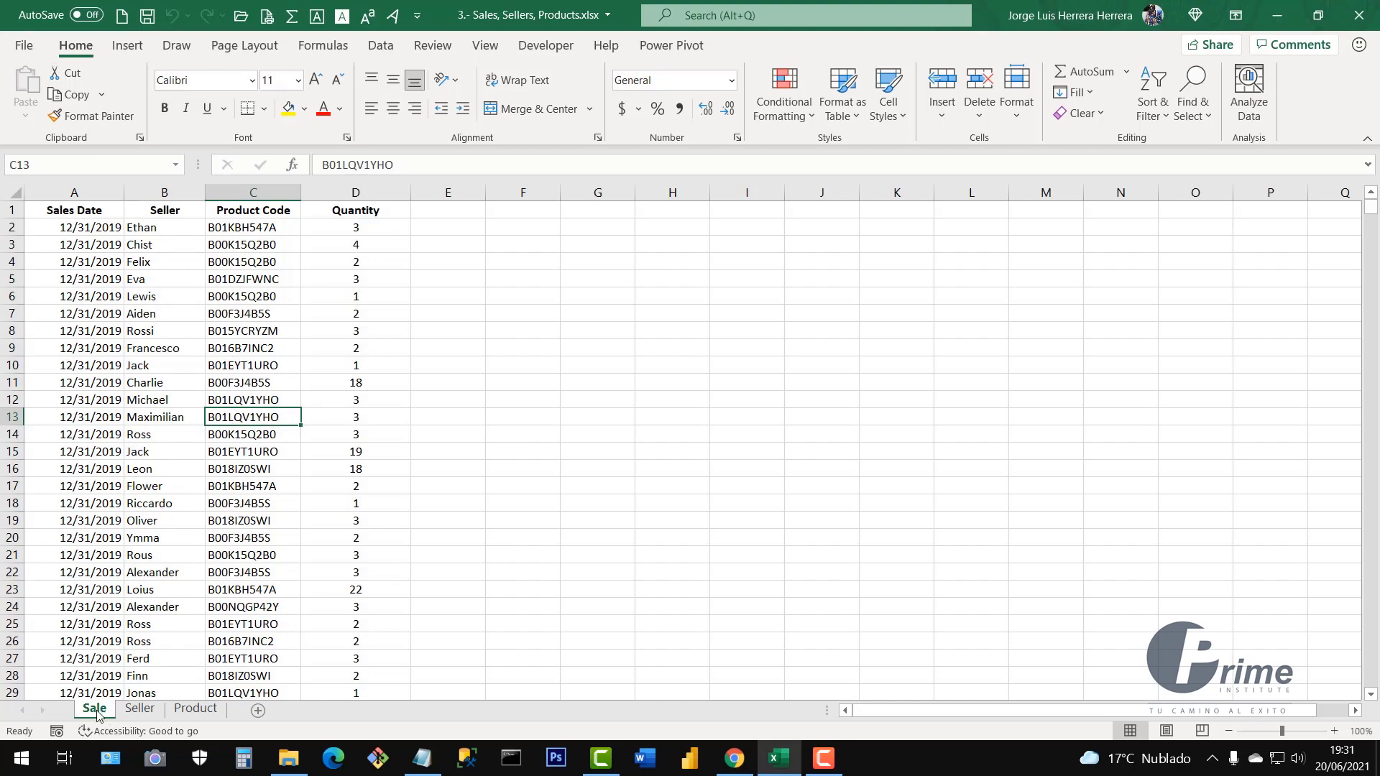
Compare the Sale sheet's Product Code column with the Product sheet's Product Code column and examine the product records in rows 2 to 13
left_click(253, 191)
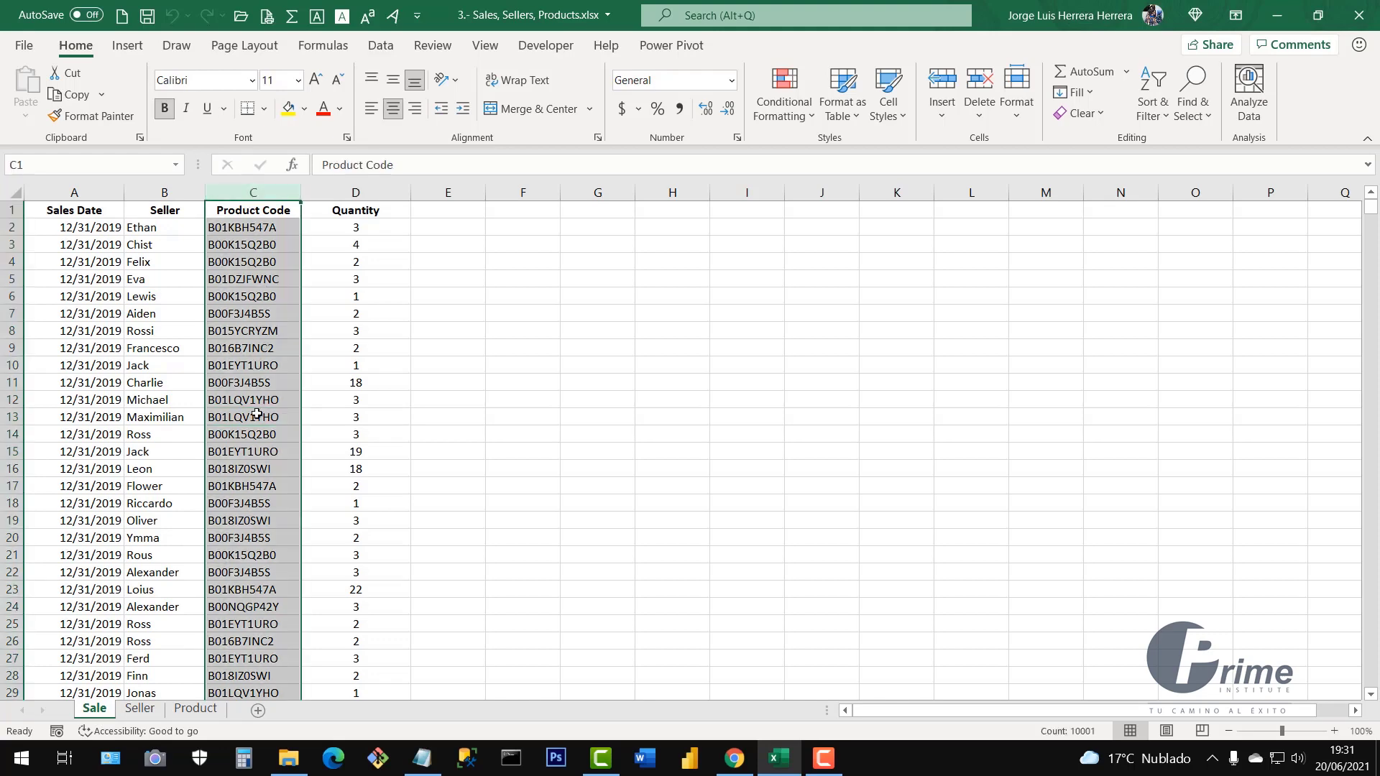
left_click(196, 708)
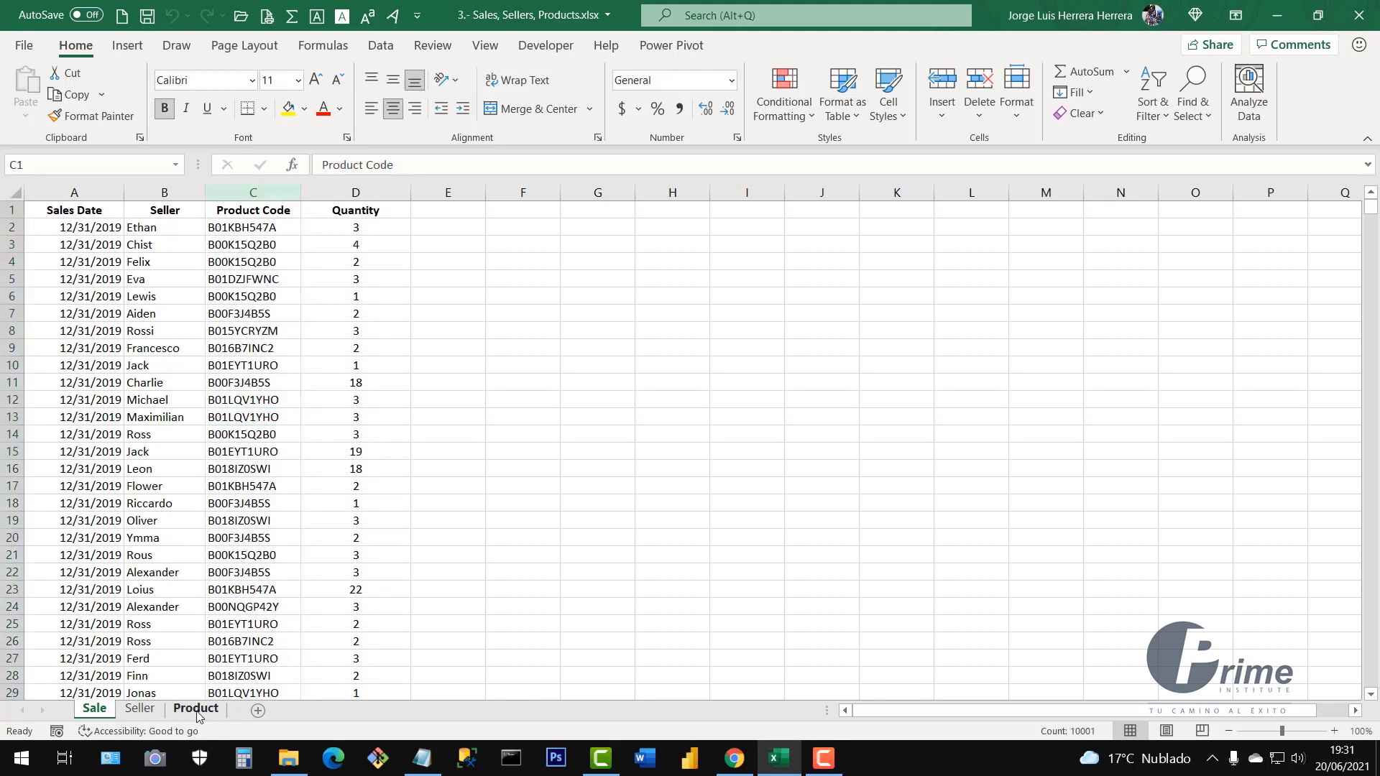
left_click(81, 193)
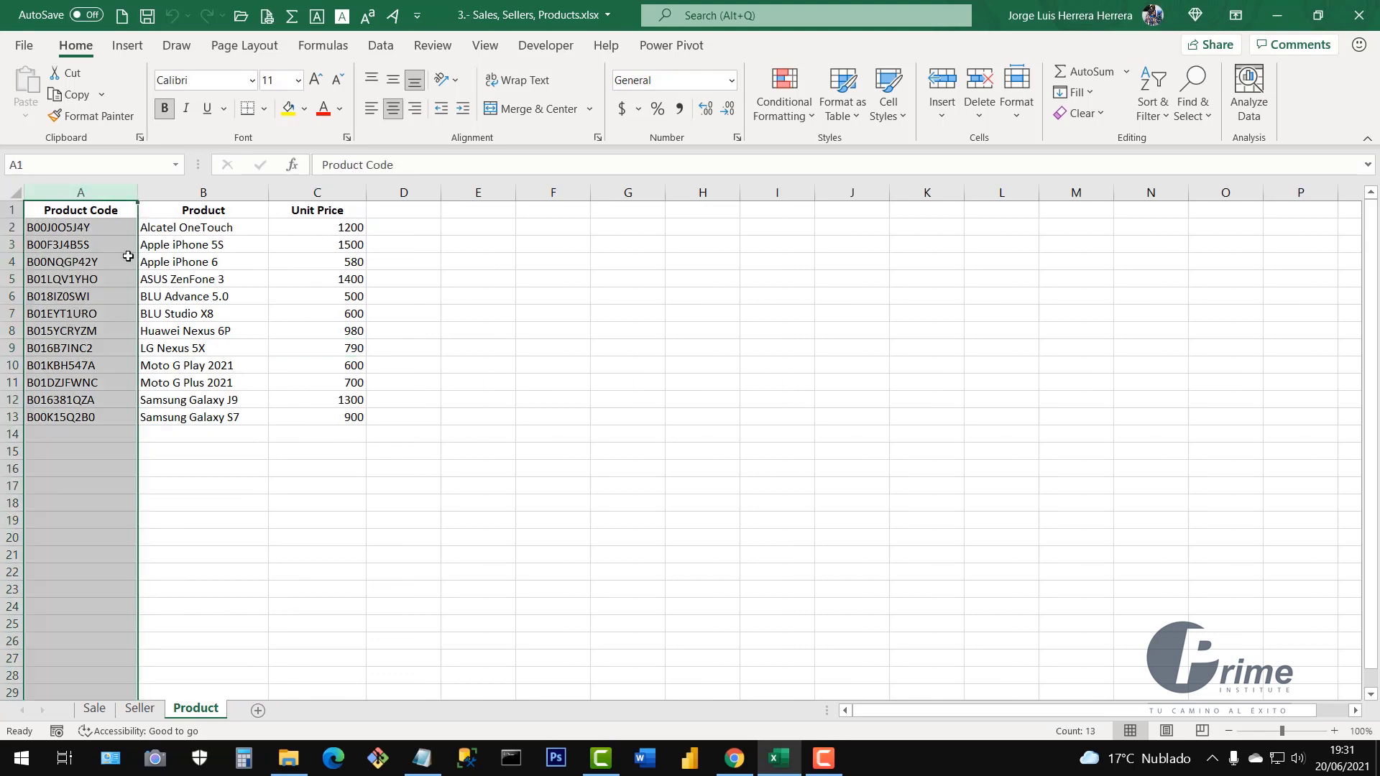
left_click_drag(112, 227, 214, 422)
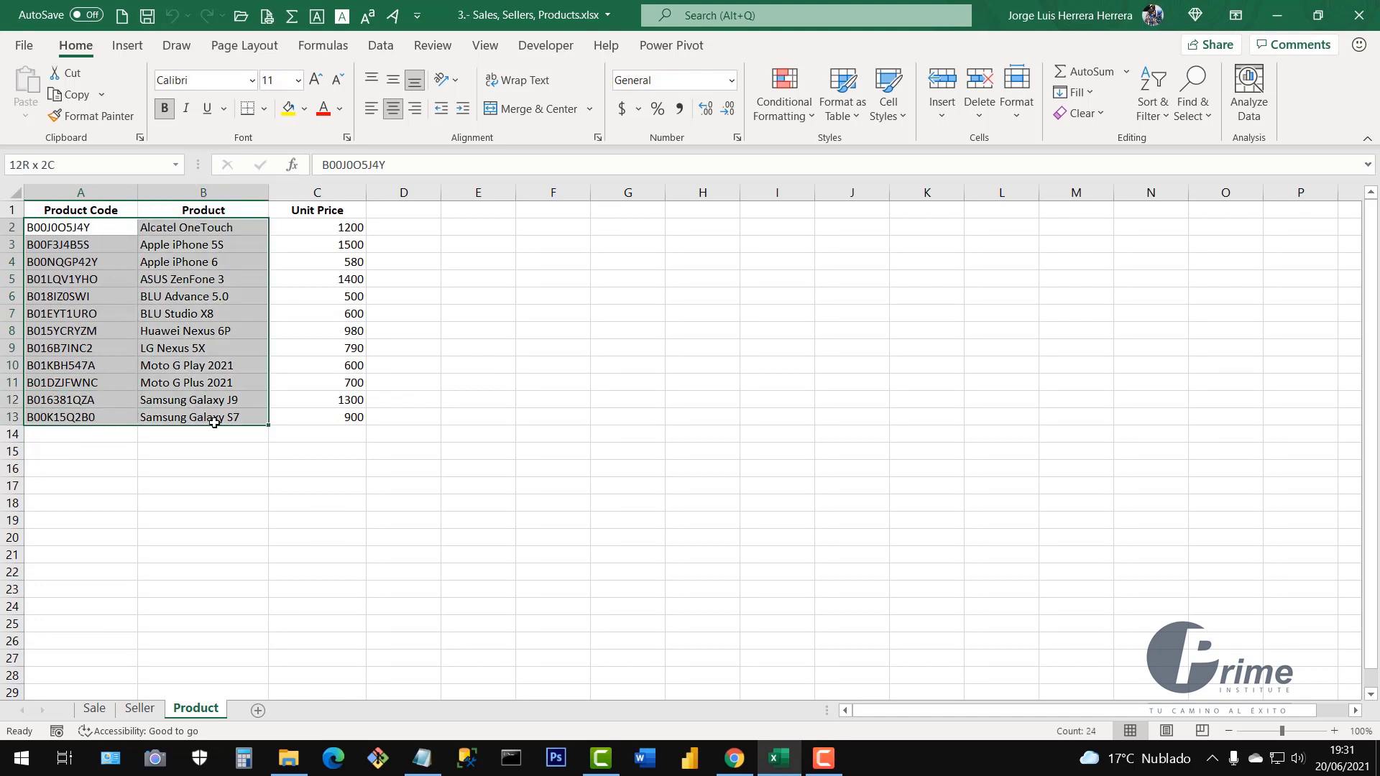
left_click_drag(101, 225, 99, 418)
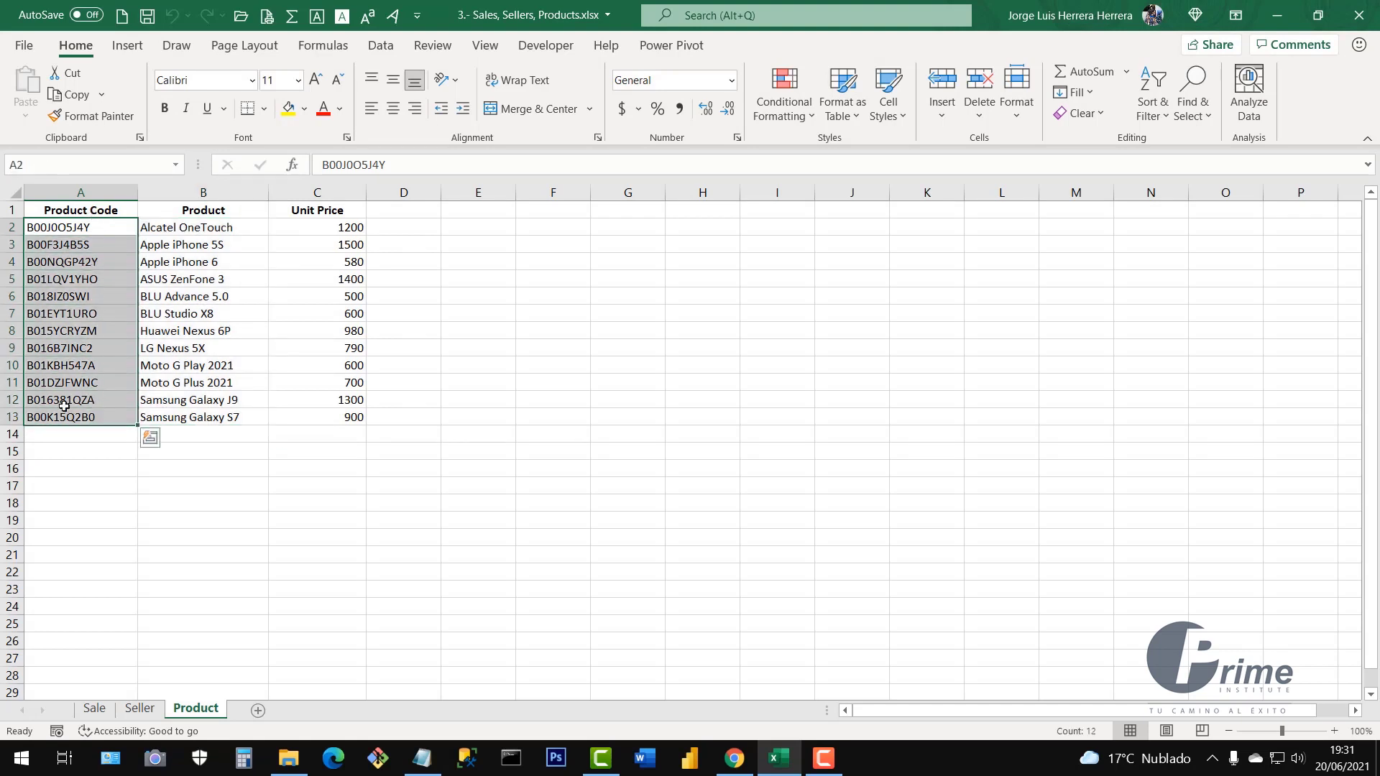
left_click(80, 193)
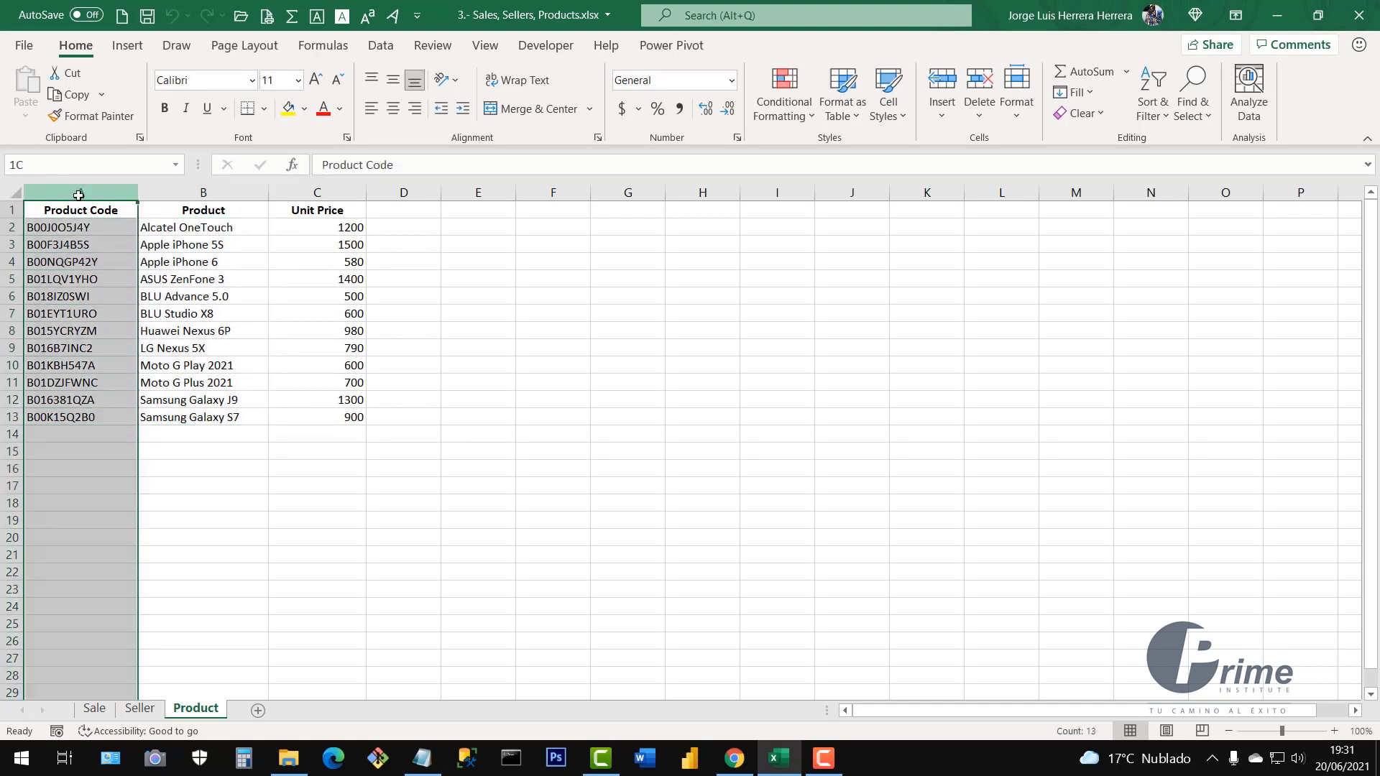
left_click(80, 294)
Return to the Sale sheet, inspect the Product Code in C4 and check it against the Product sheet
left_click(94, 709)
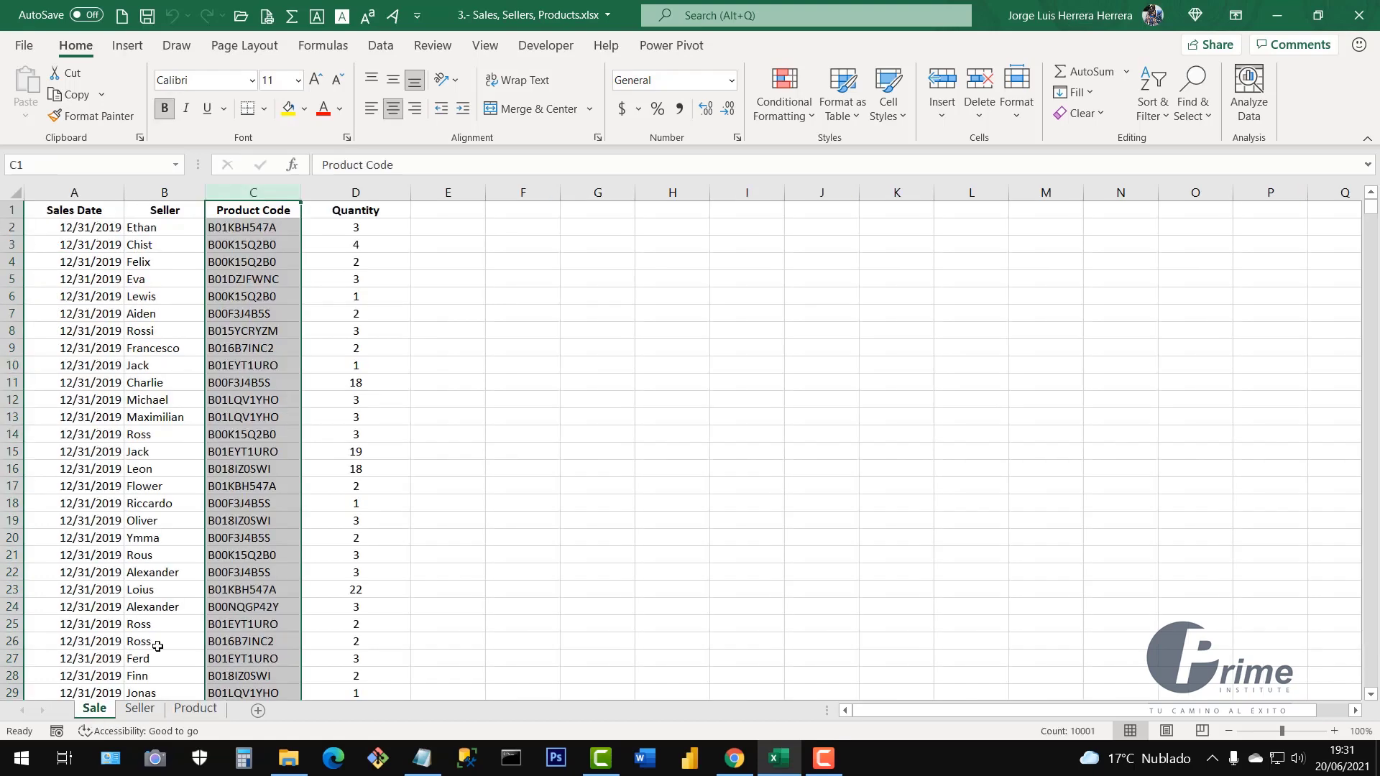
left_click(255, 266)
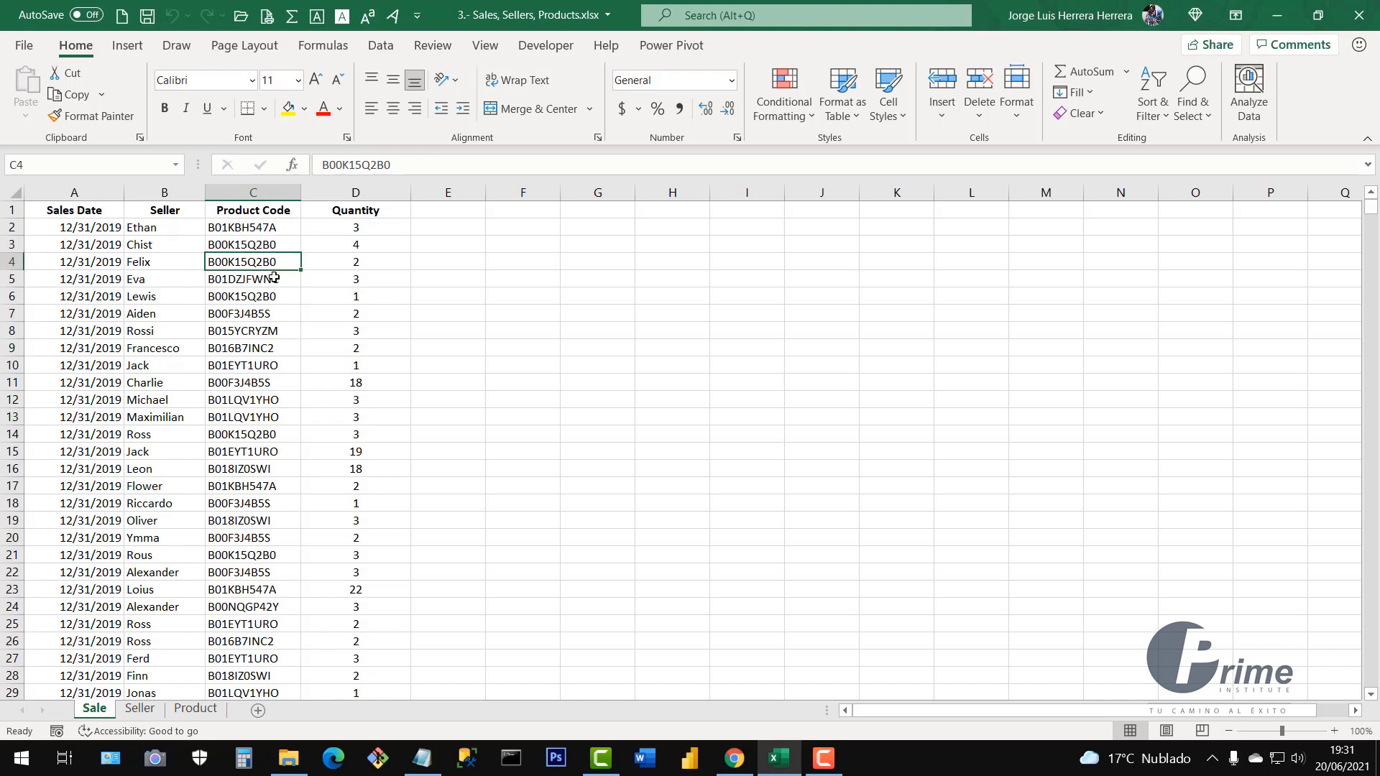
left_click(201, 713)
left_click(96, 710)
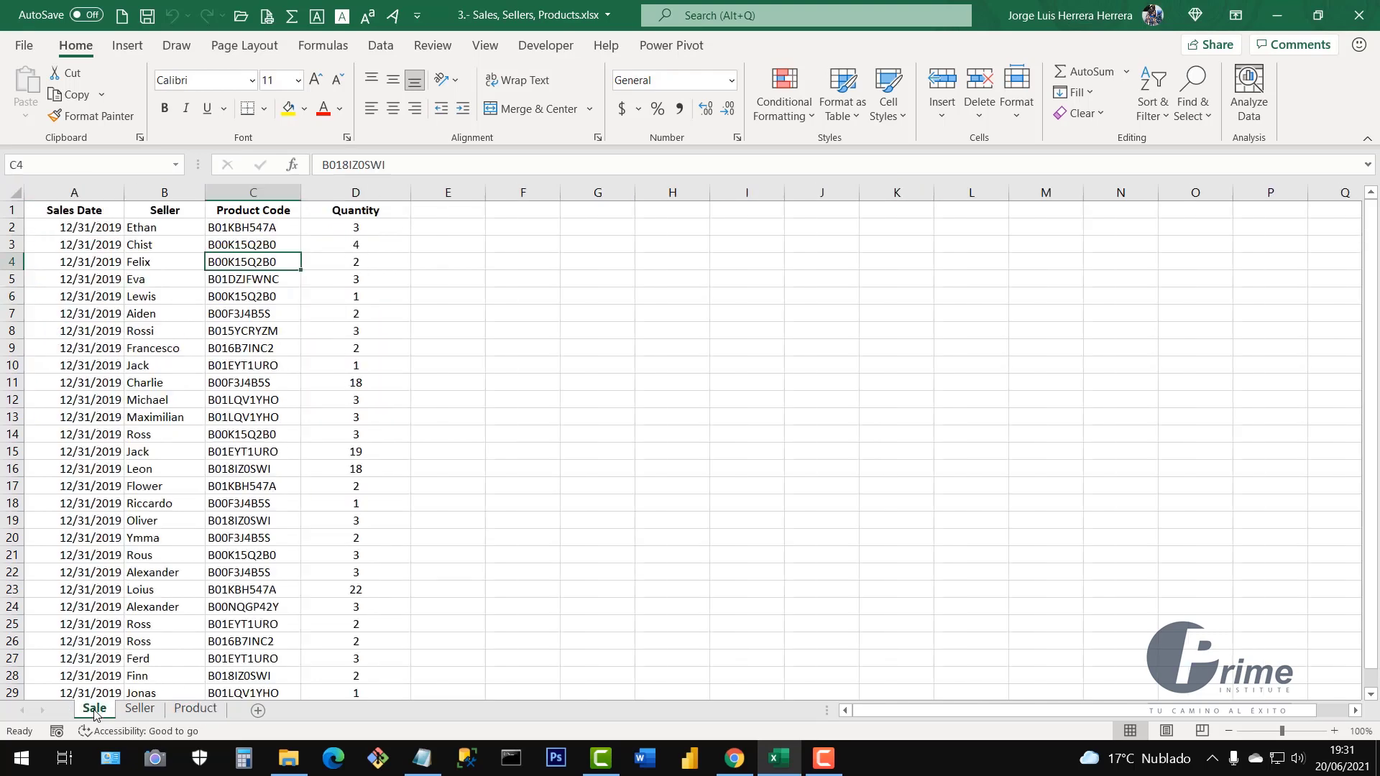
Open the Seller sheet and examine its Seller, Sales Place and Sex columns one by one
left_click(140, 710)
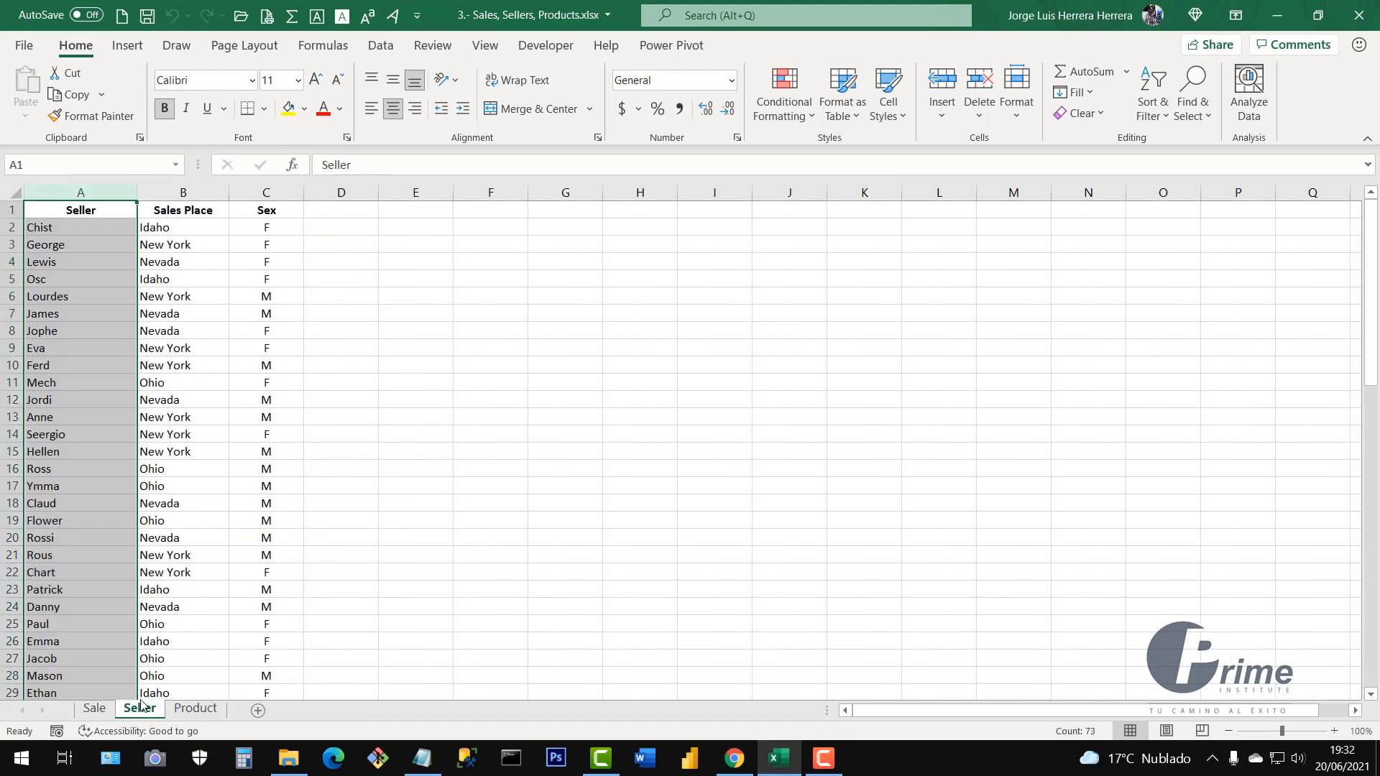
left_click(202, 437)
left_click(148, 421)
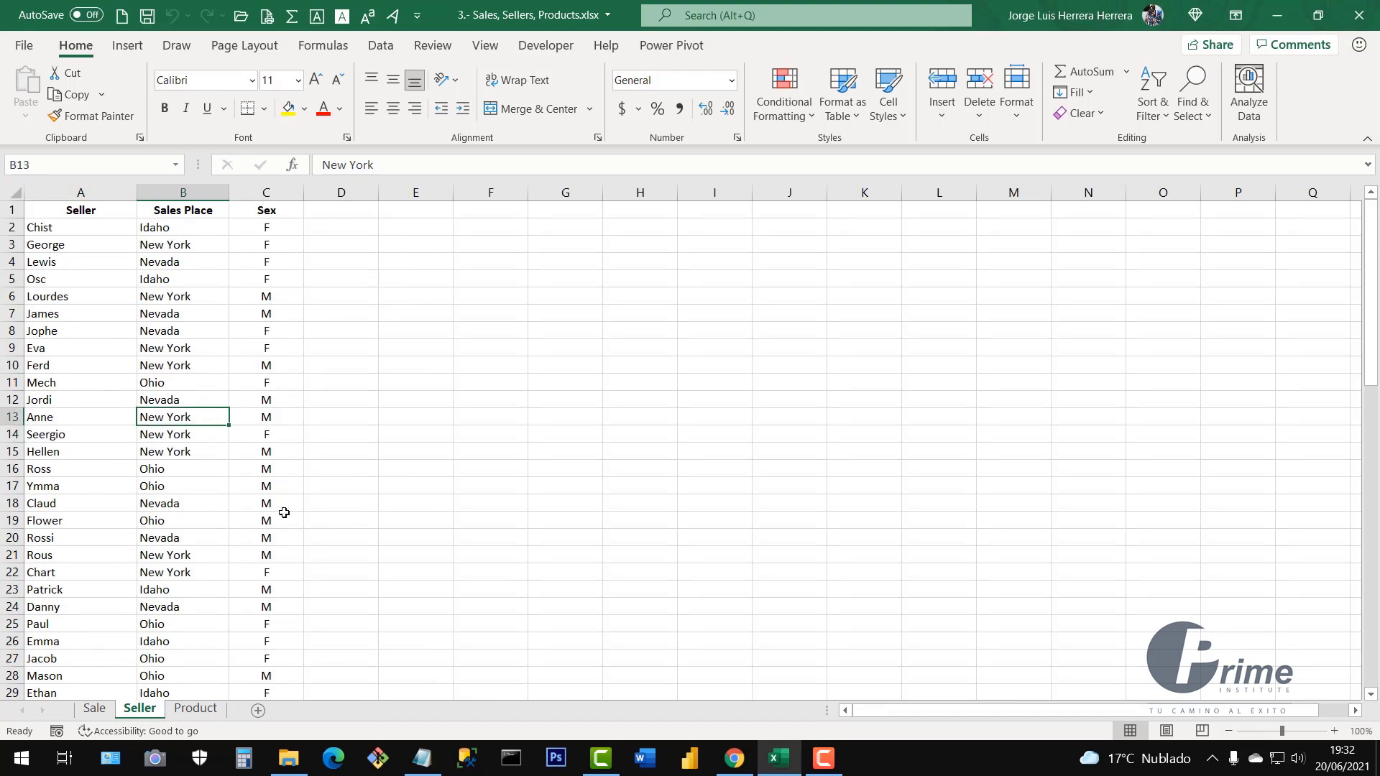
left_click(75, 192)
left_click(214, 194)
left_click(266, 192)
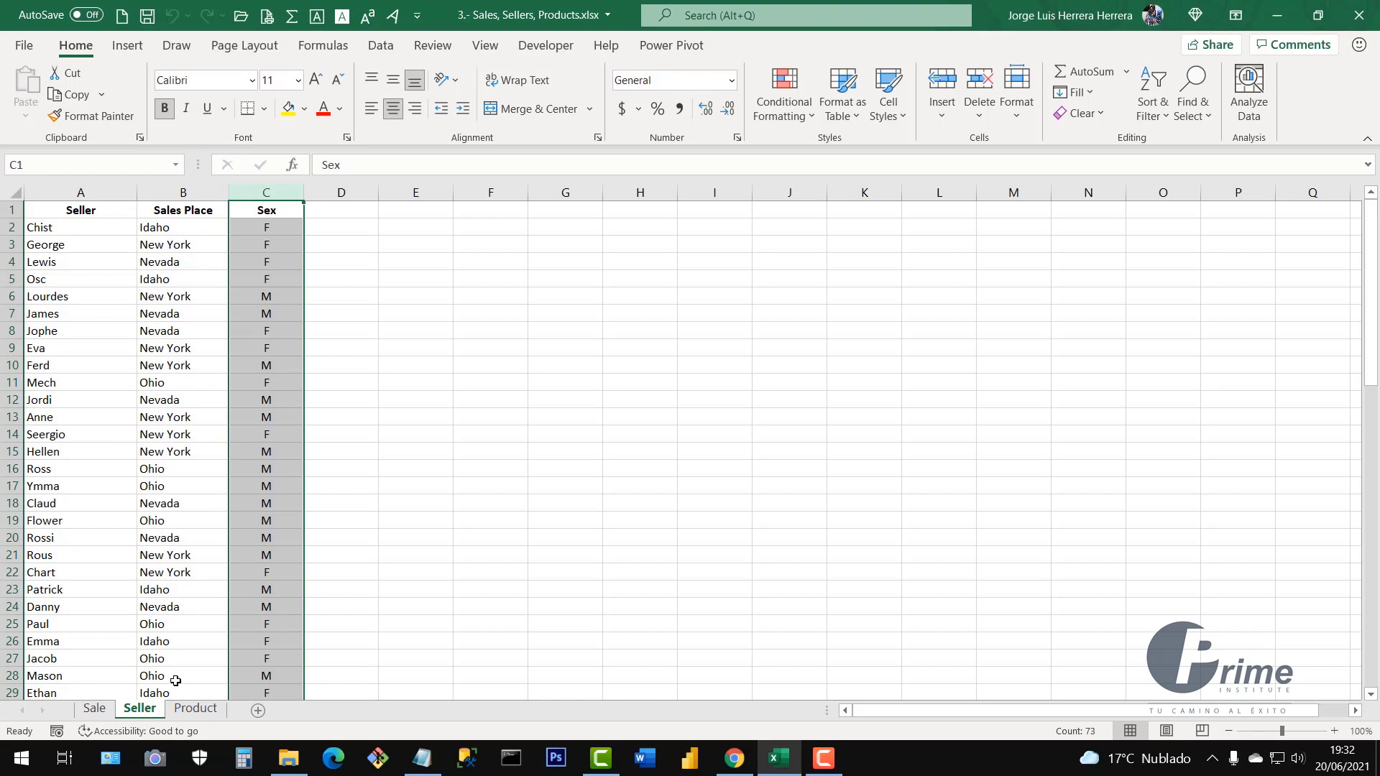
left_click(136, 381)
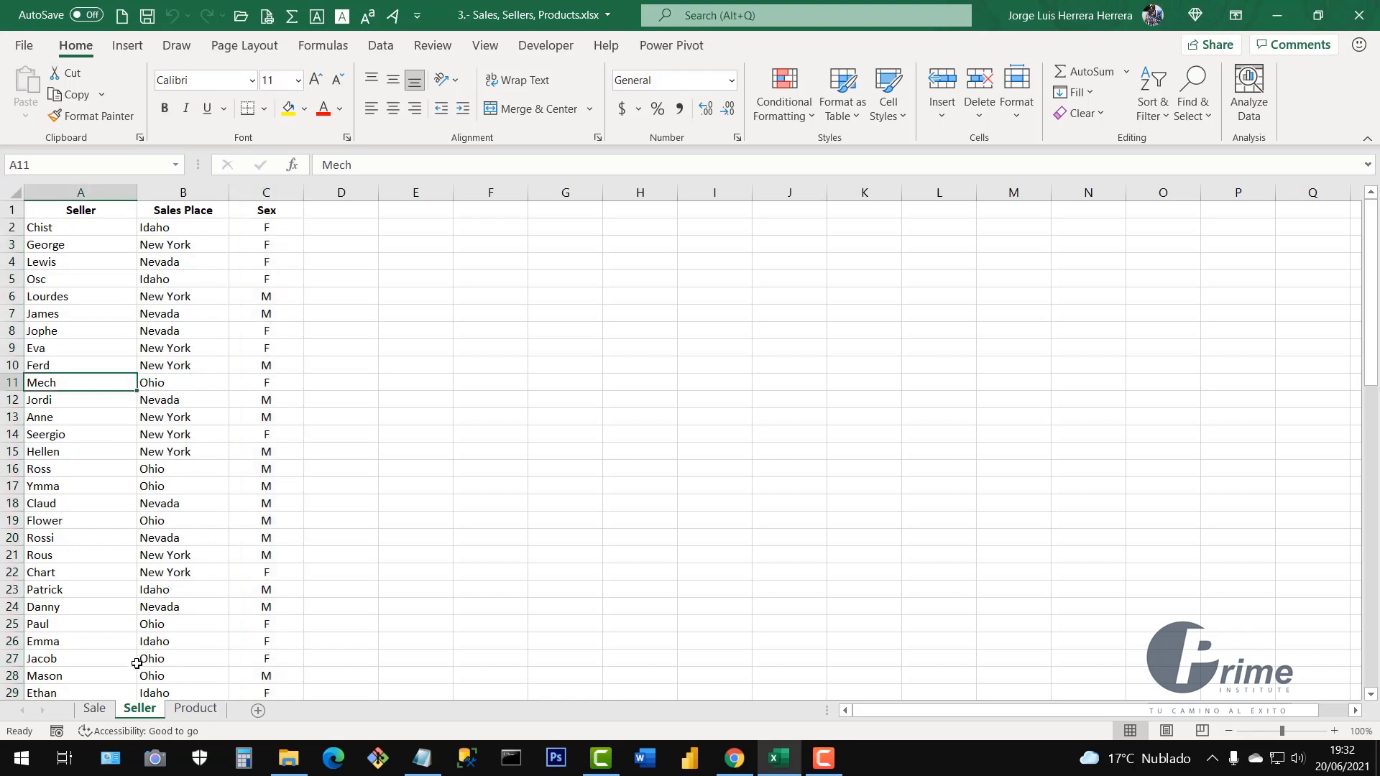
Review the Sale sheet's Product Code and Seller columns, then examine the matching Seller column on the Seller sheet
left_click(97, 710)
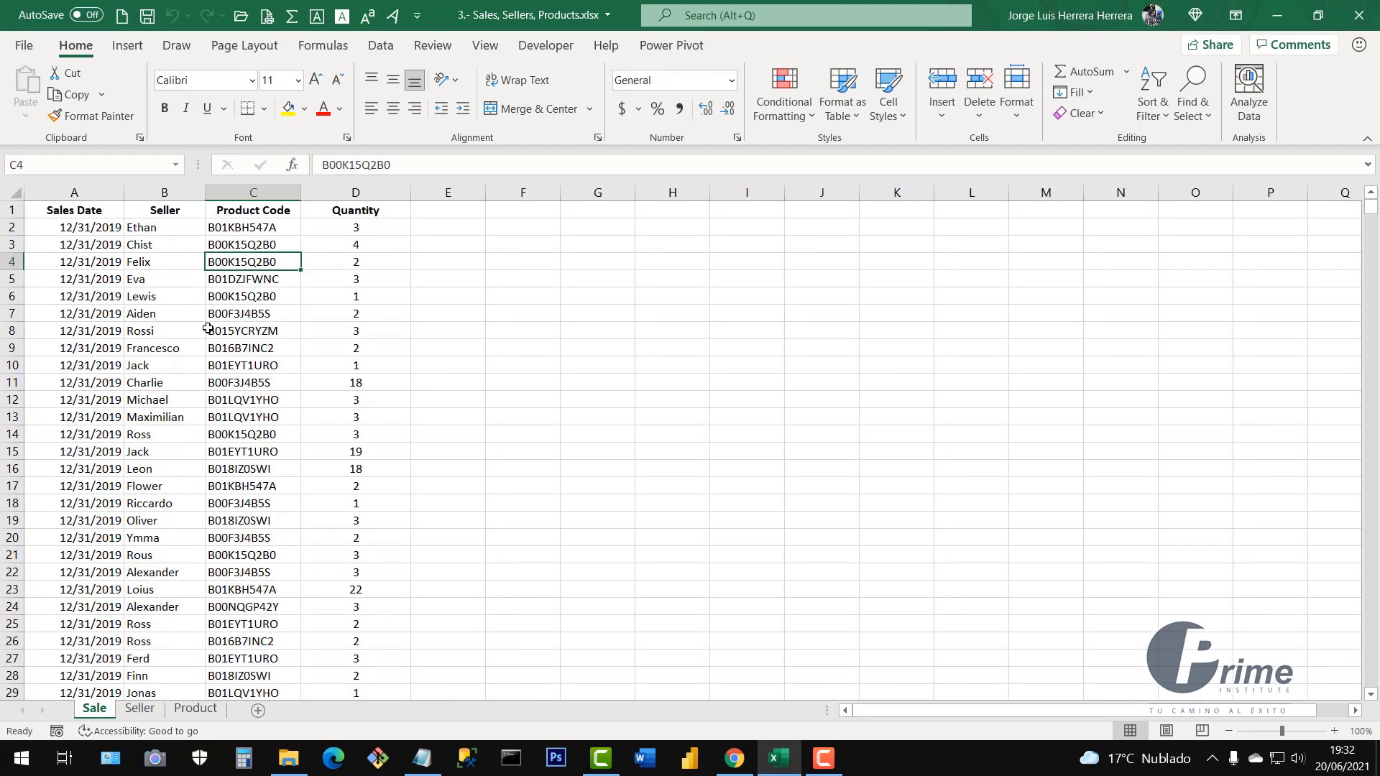
left_click(261, 430)
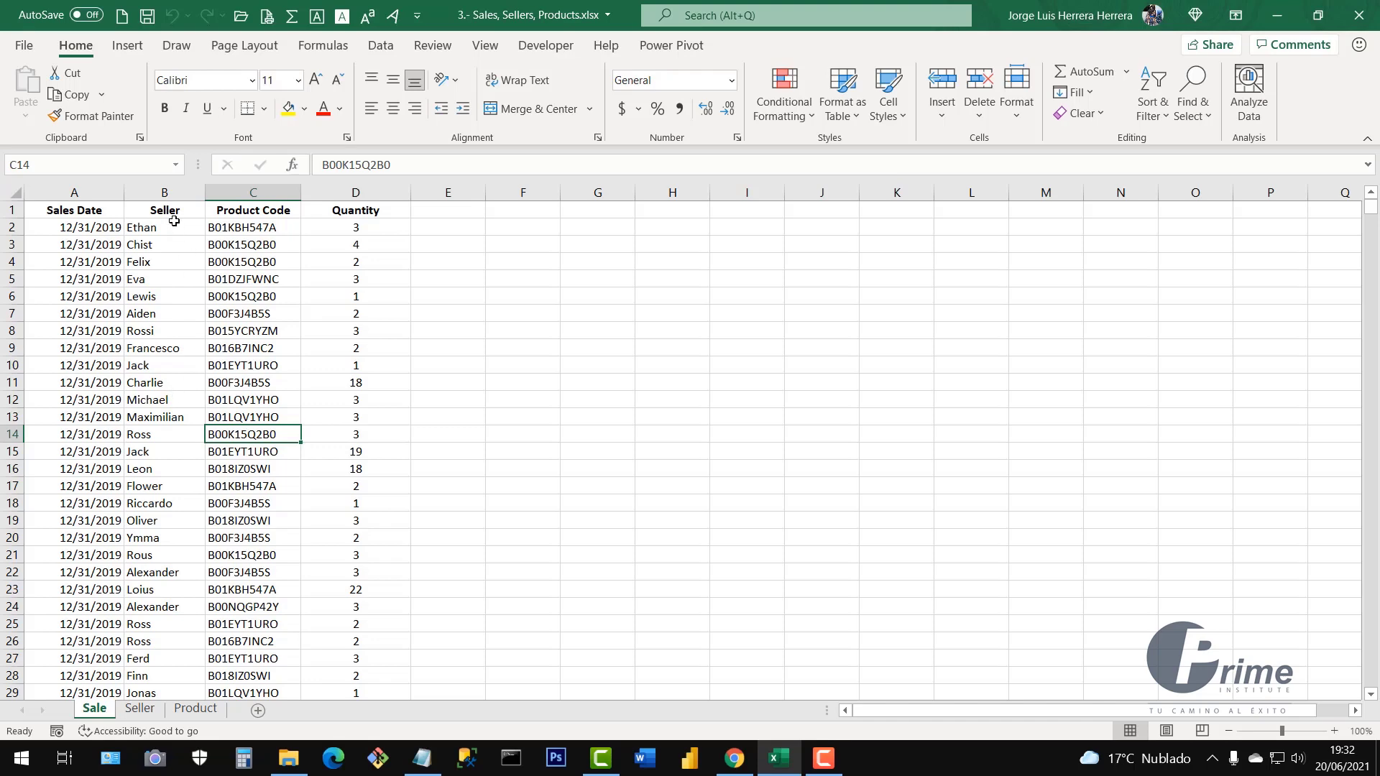
left_click(164, 192)
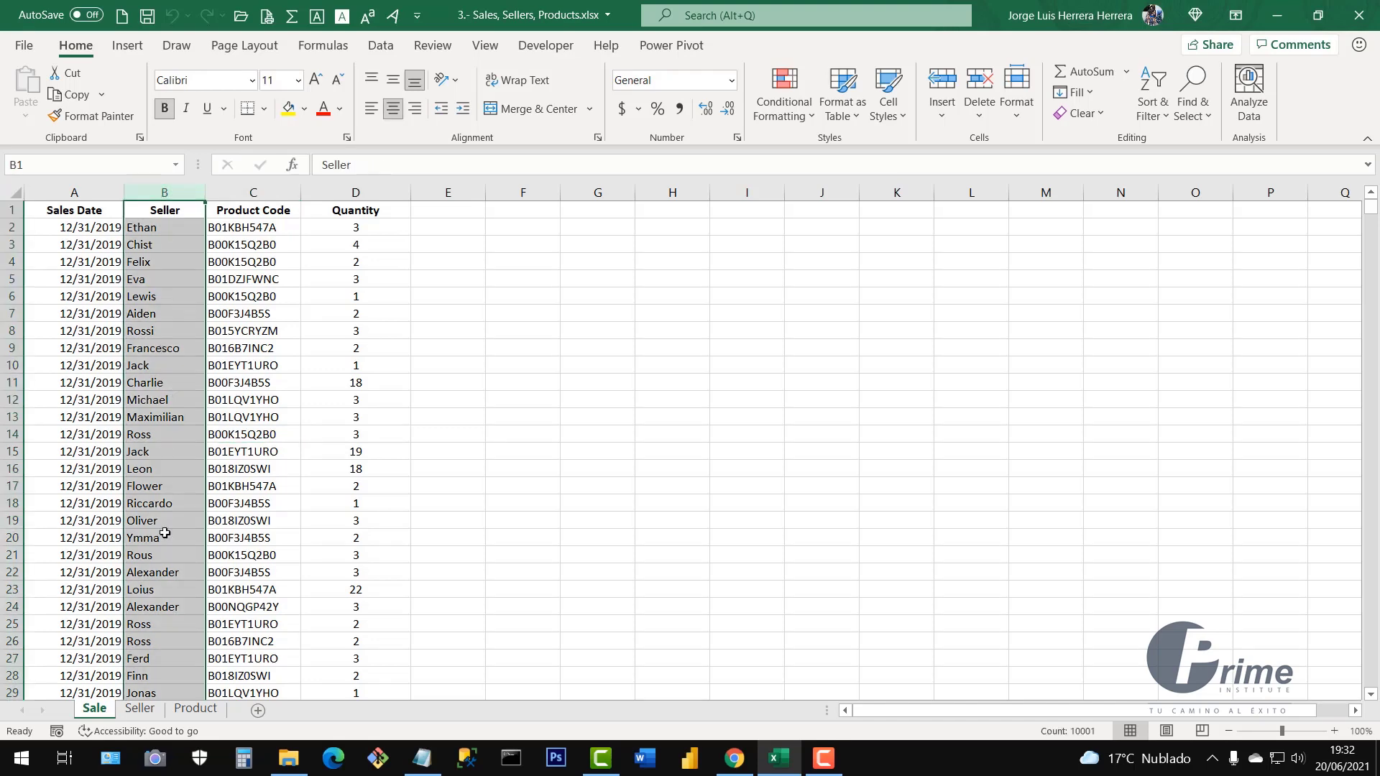
left_click(139, 711)
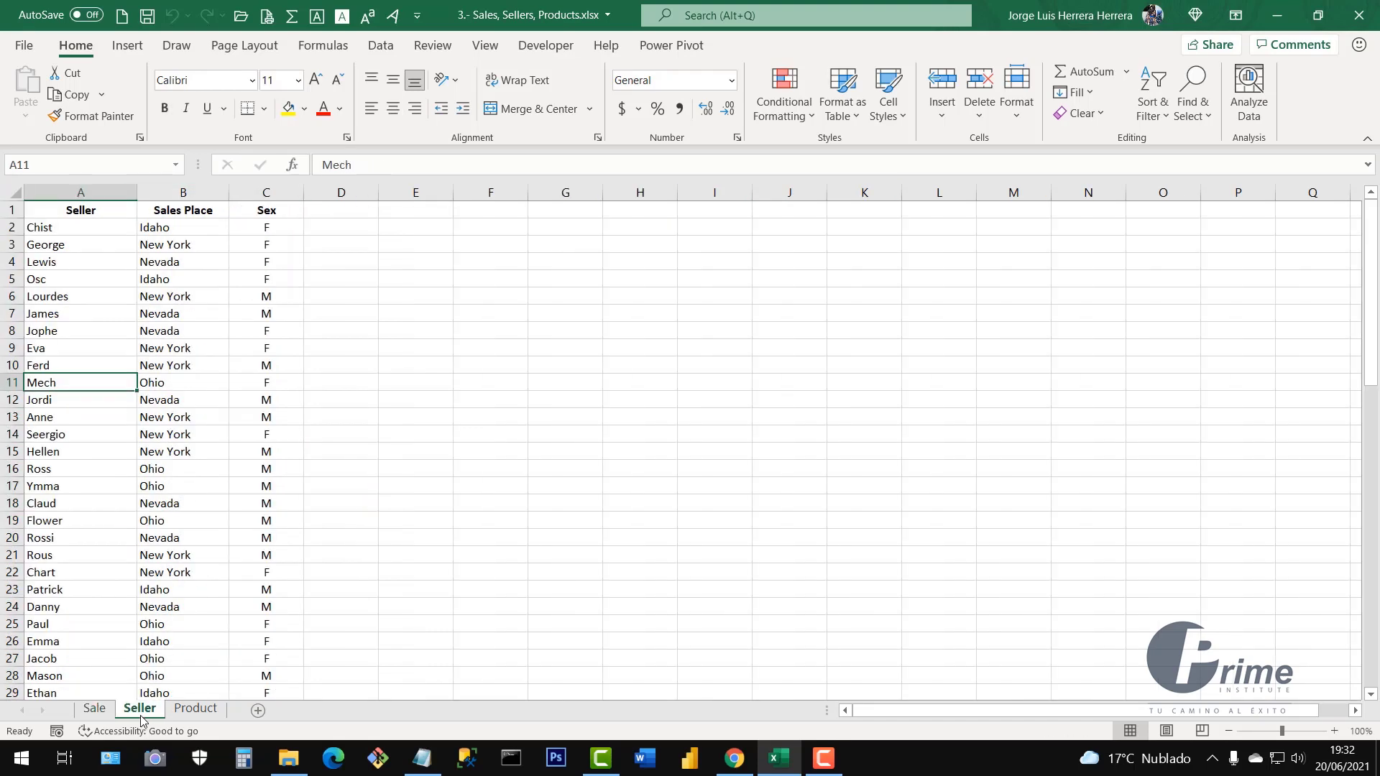
left_click(79, 194)
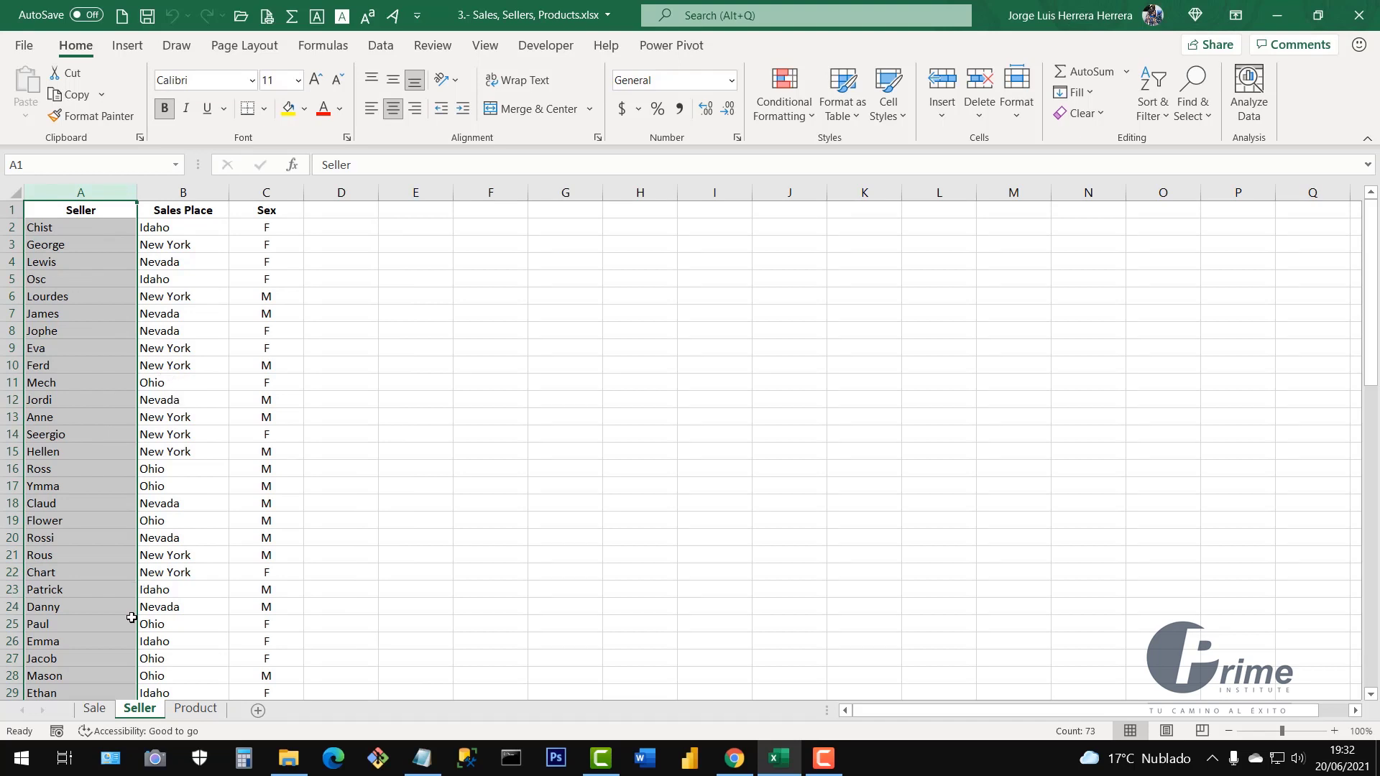
left_click(78, 366)
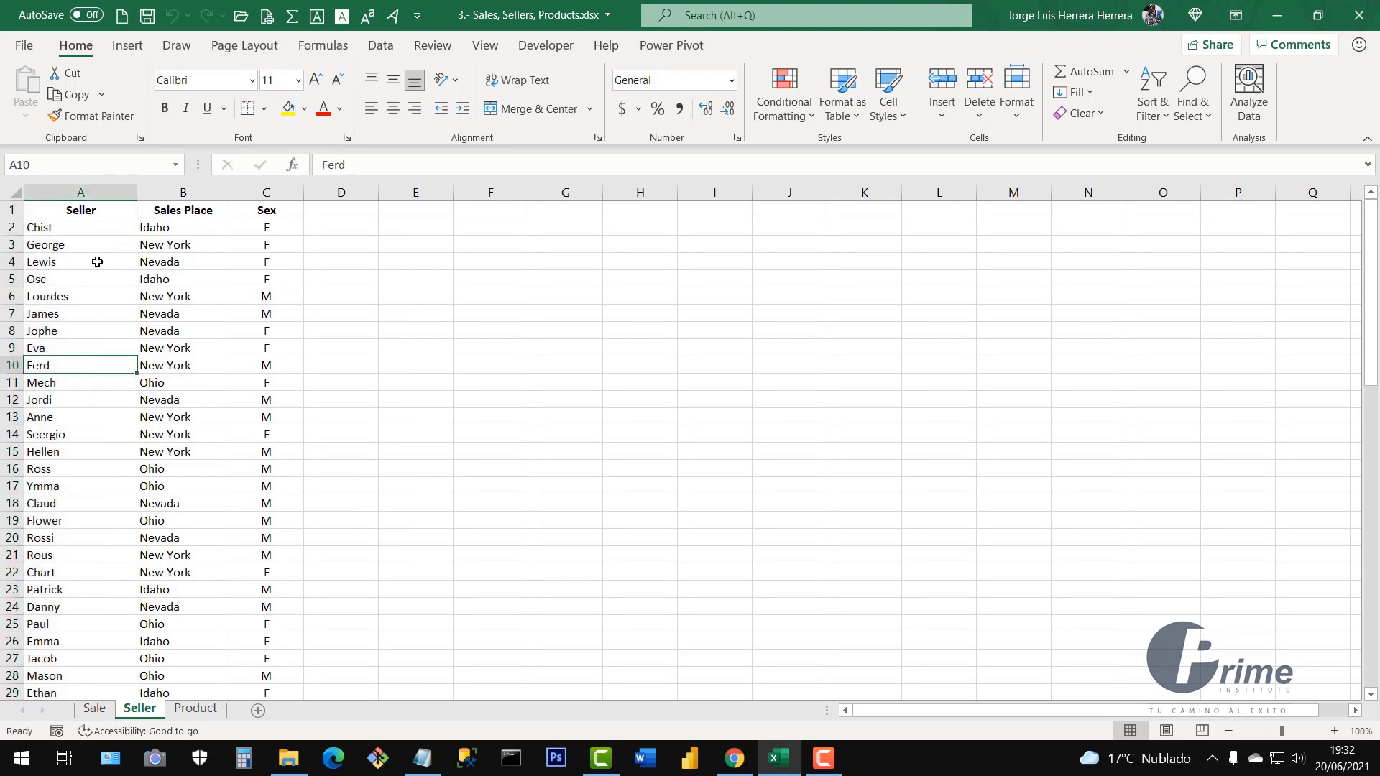
Examine the Seller sheet's Seller column as a whole, then its list of names from A2 downward
left_click(92, 193)
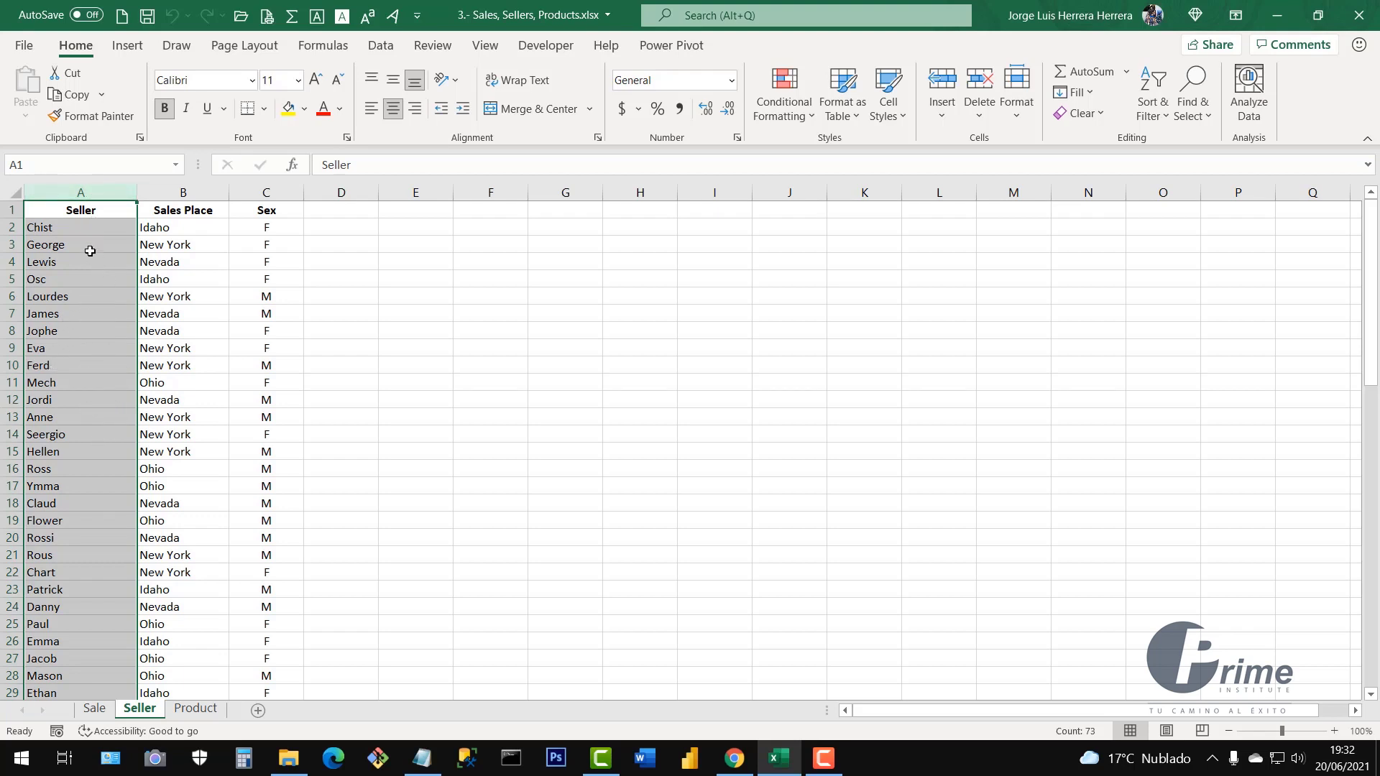
left_click_drag(74, 228, 63, 675)
scroll(81, 487, "up", 5)
scroll(81, 486, "up", 7)
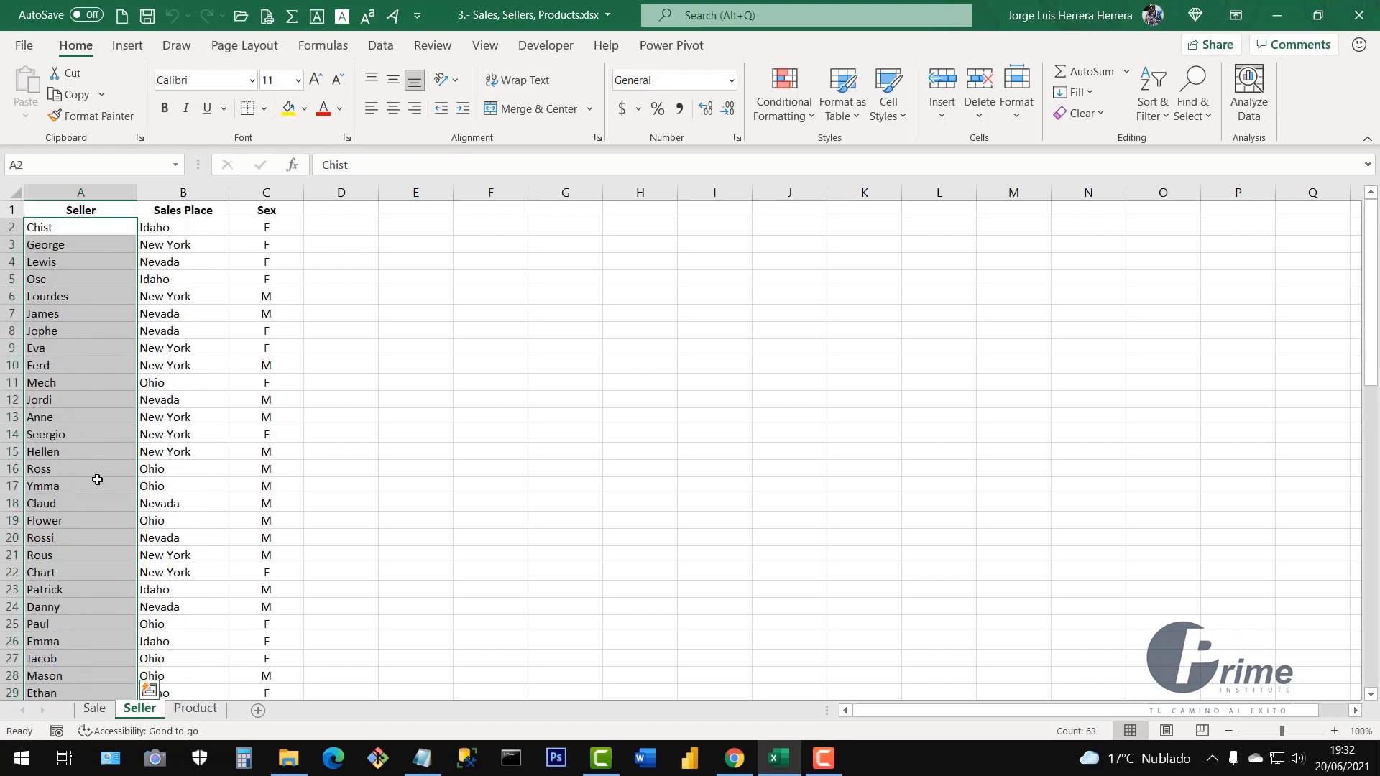
left_click(92, 277)
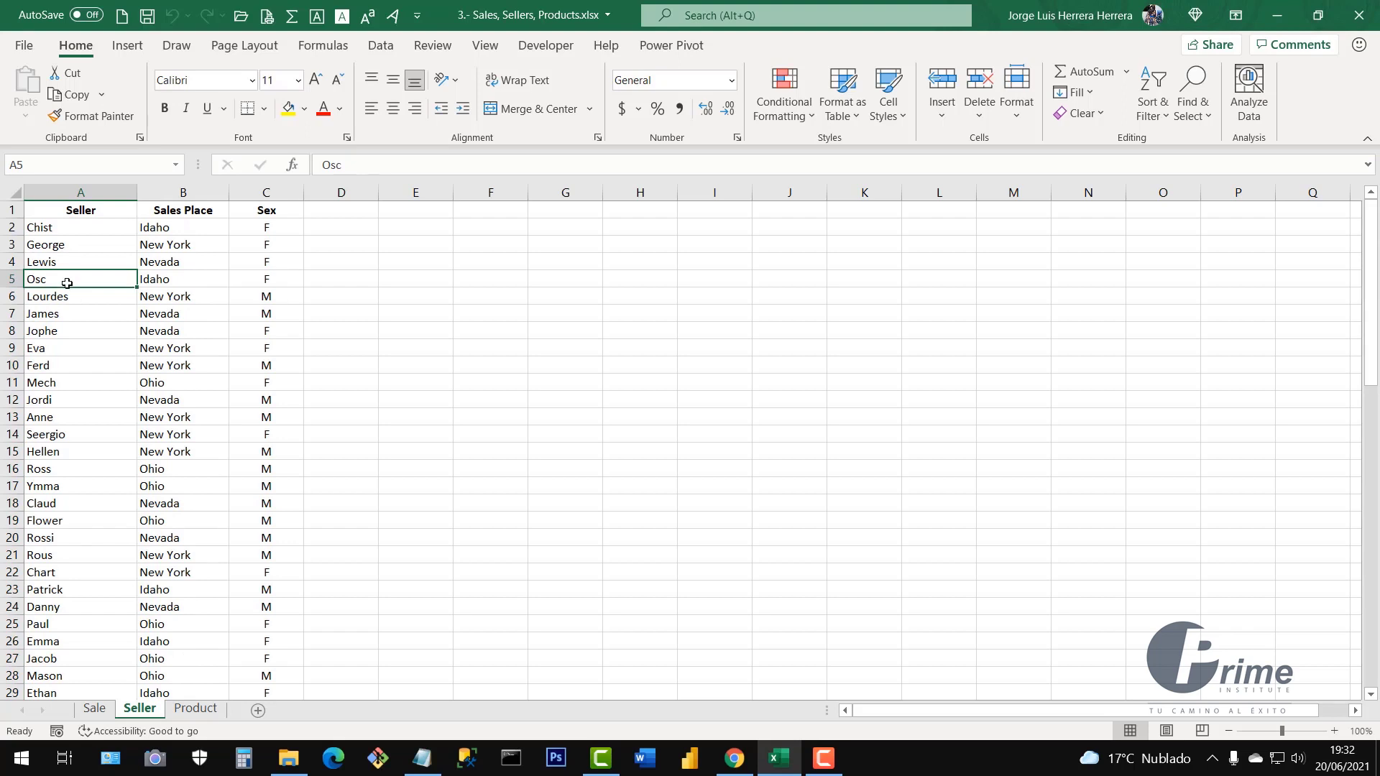
Go through individual seller entries one by one in cells A2 to A21 of the Seller sheet
left_click(53, 229)
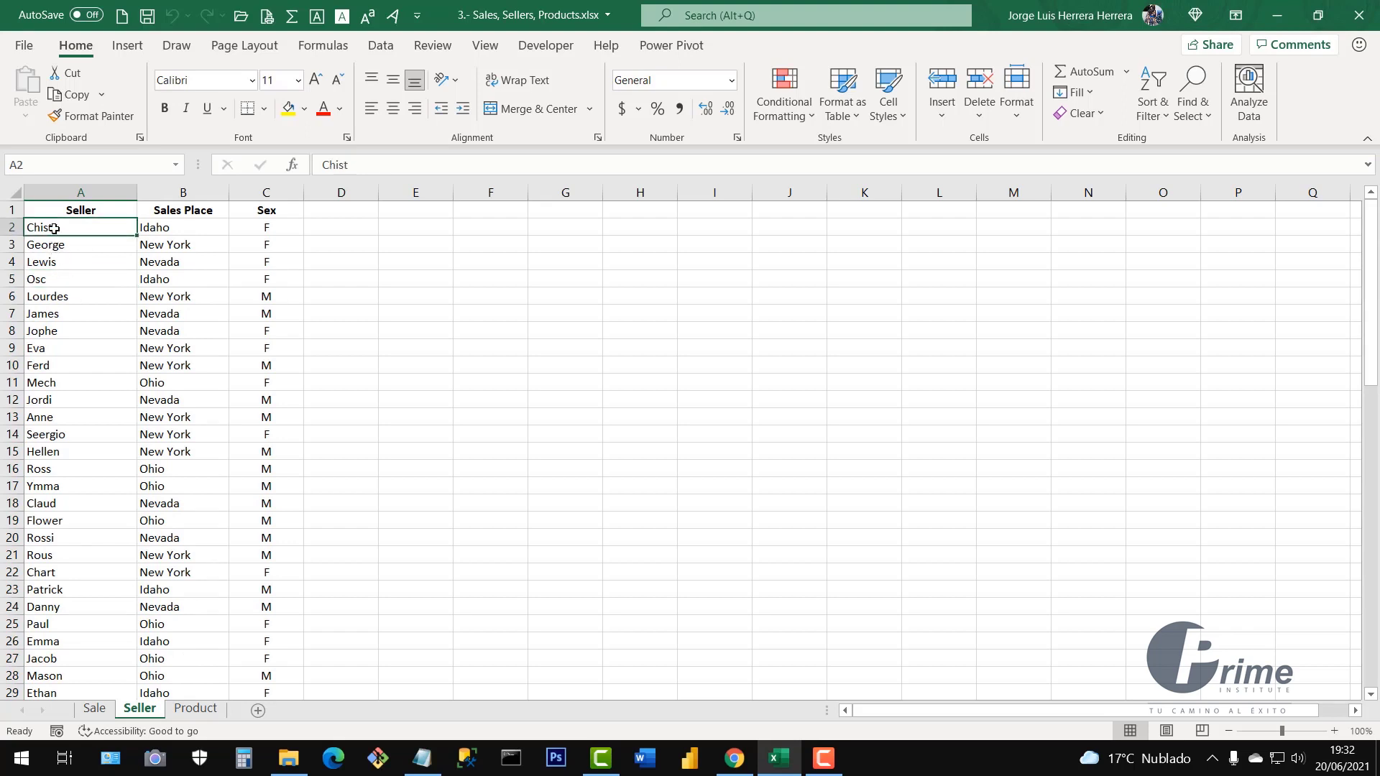
left_click(67, 251)
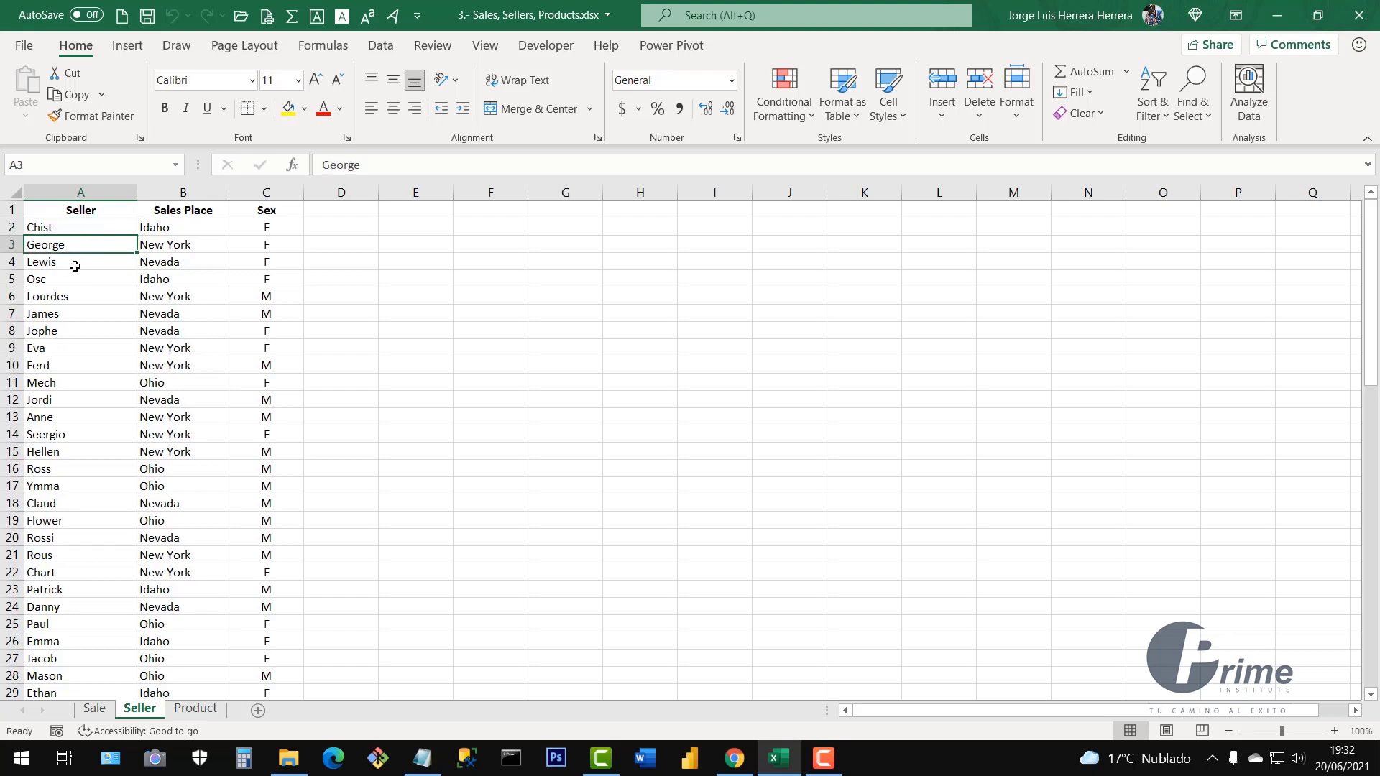
left_click(56, 266)
left_click(57, 281)
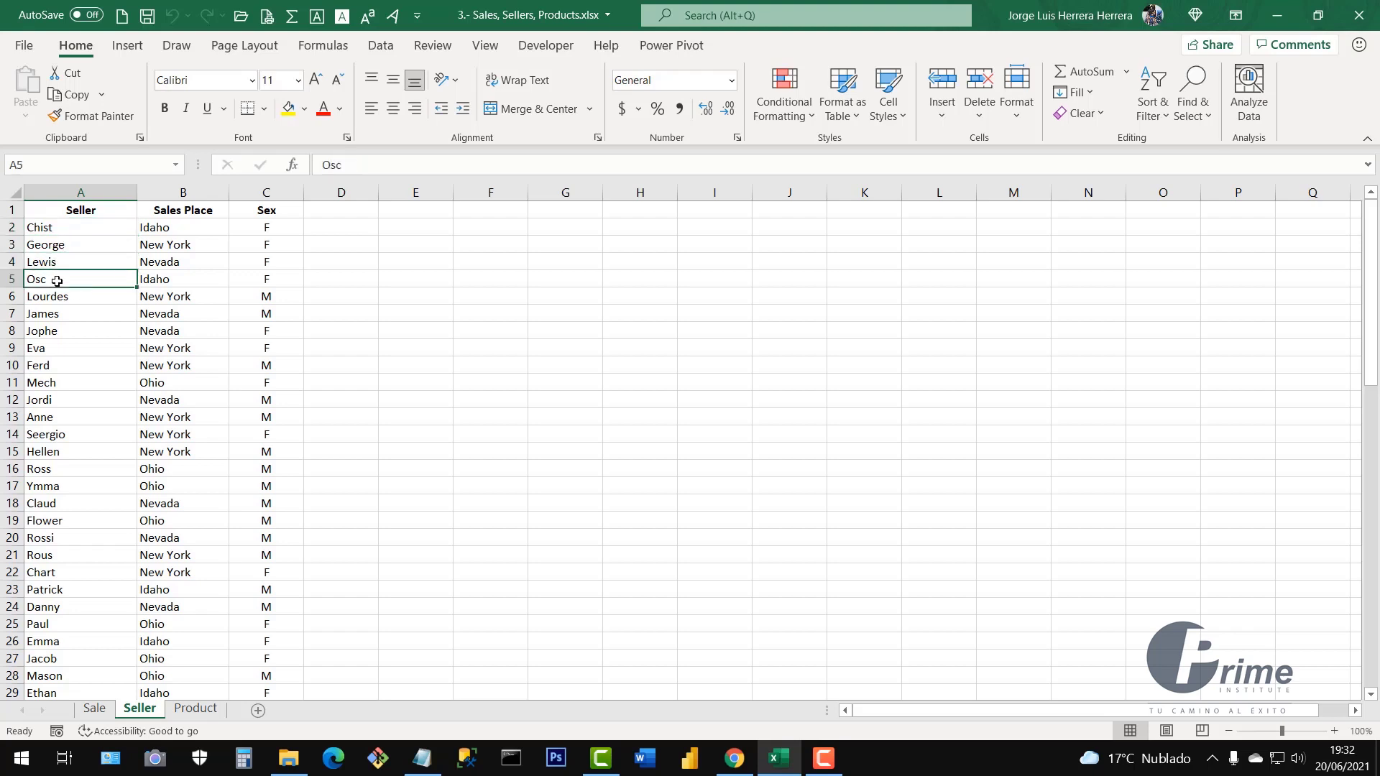
left_click(66, 296)
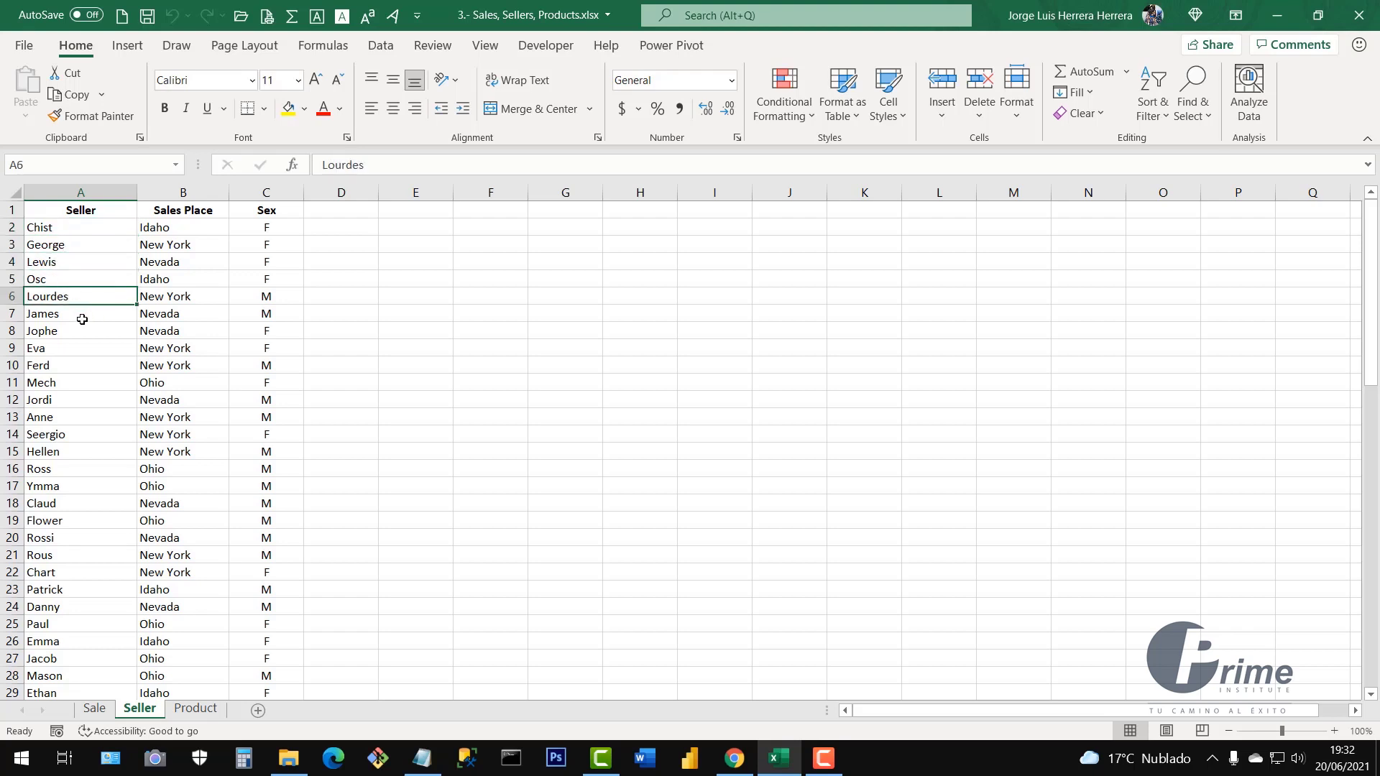
left_click(62, 316)
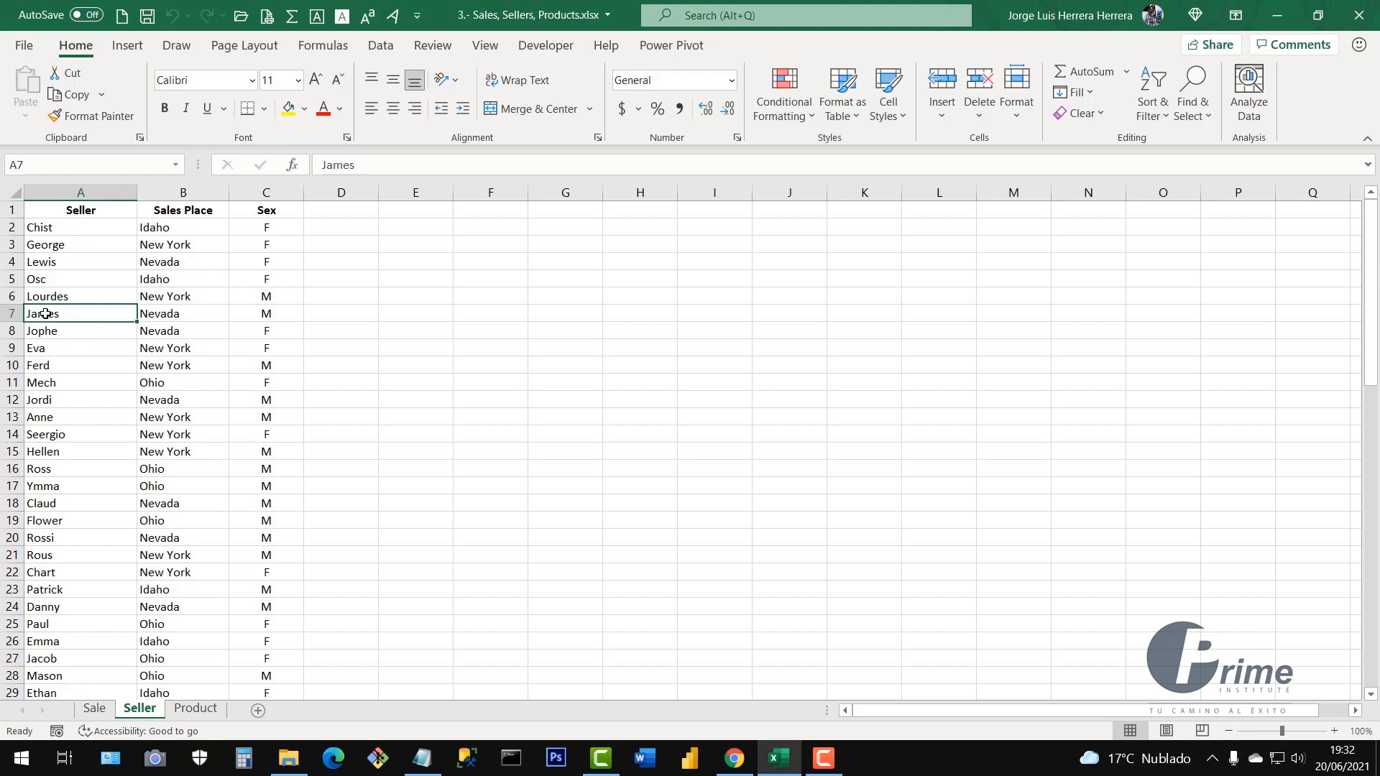
left_click(63, 382)
left_click(68, 469)
left_click(70, 553)
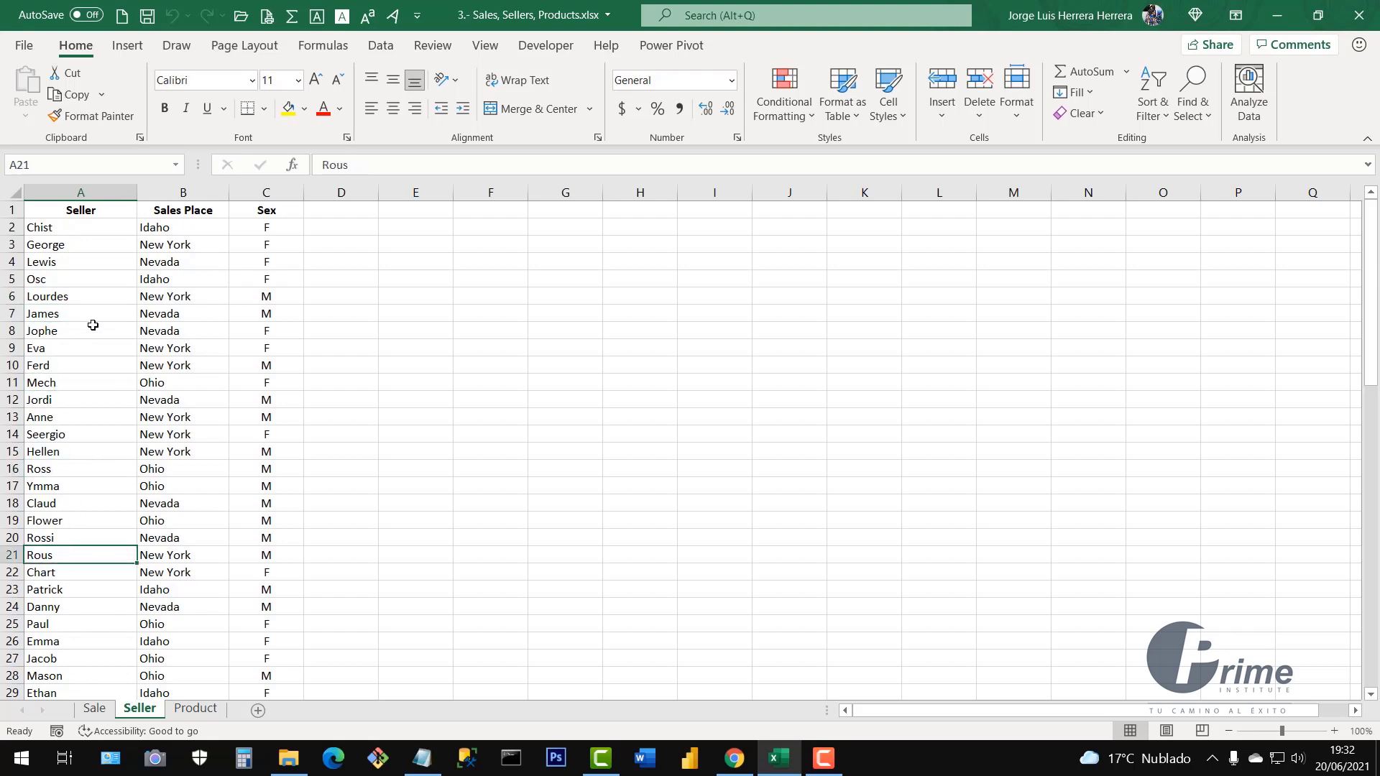
Check further seller entries down to A53 on the Seller sheet and review the list of names from A2 again
scroll(84, 554, "down", 6)
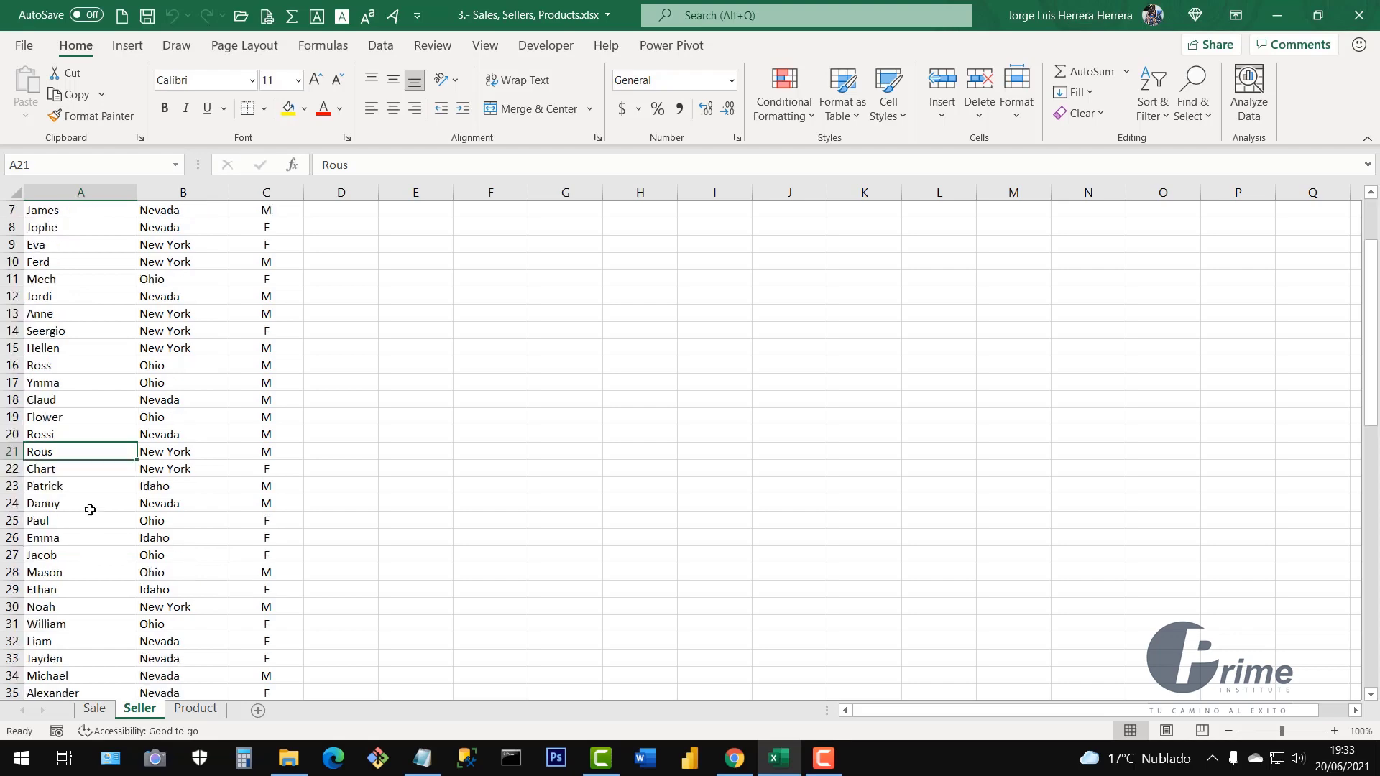
left_click(69, 571)
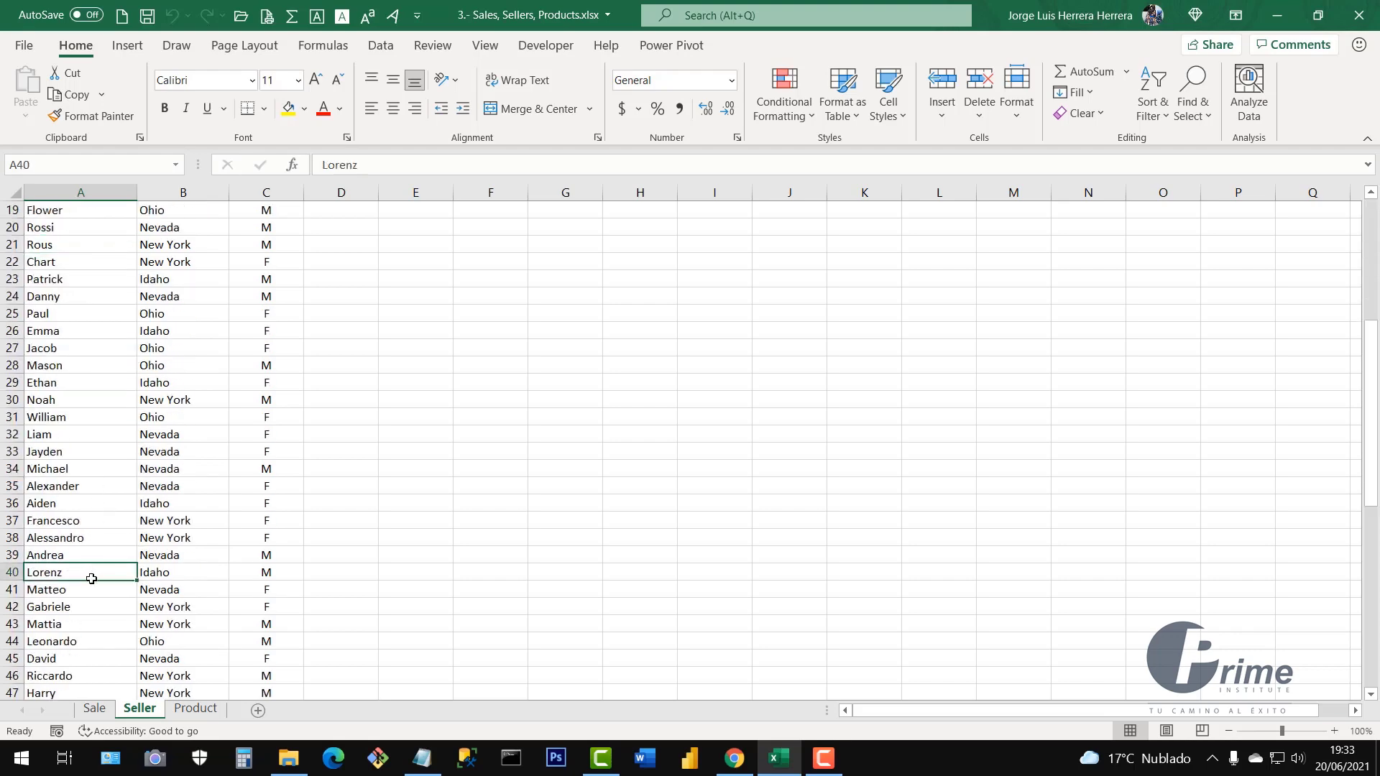
scroll(90, 611, "down", 3)
left_click(65, 642)
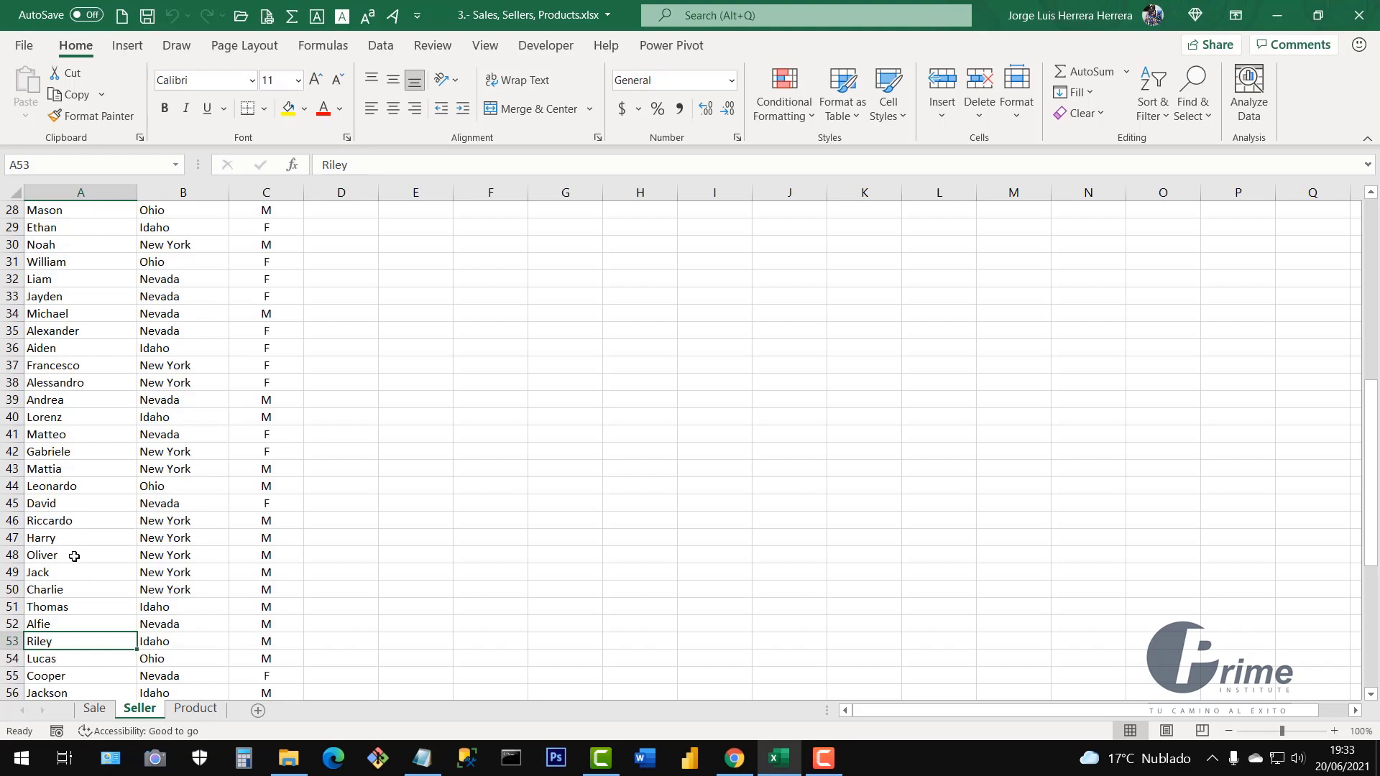
scroll(74, 555, "up", 9)
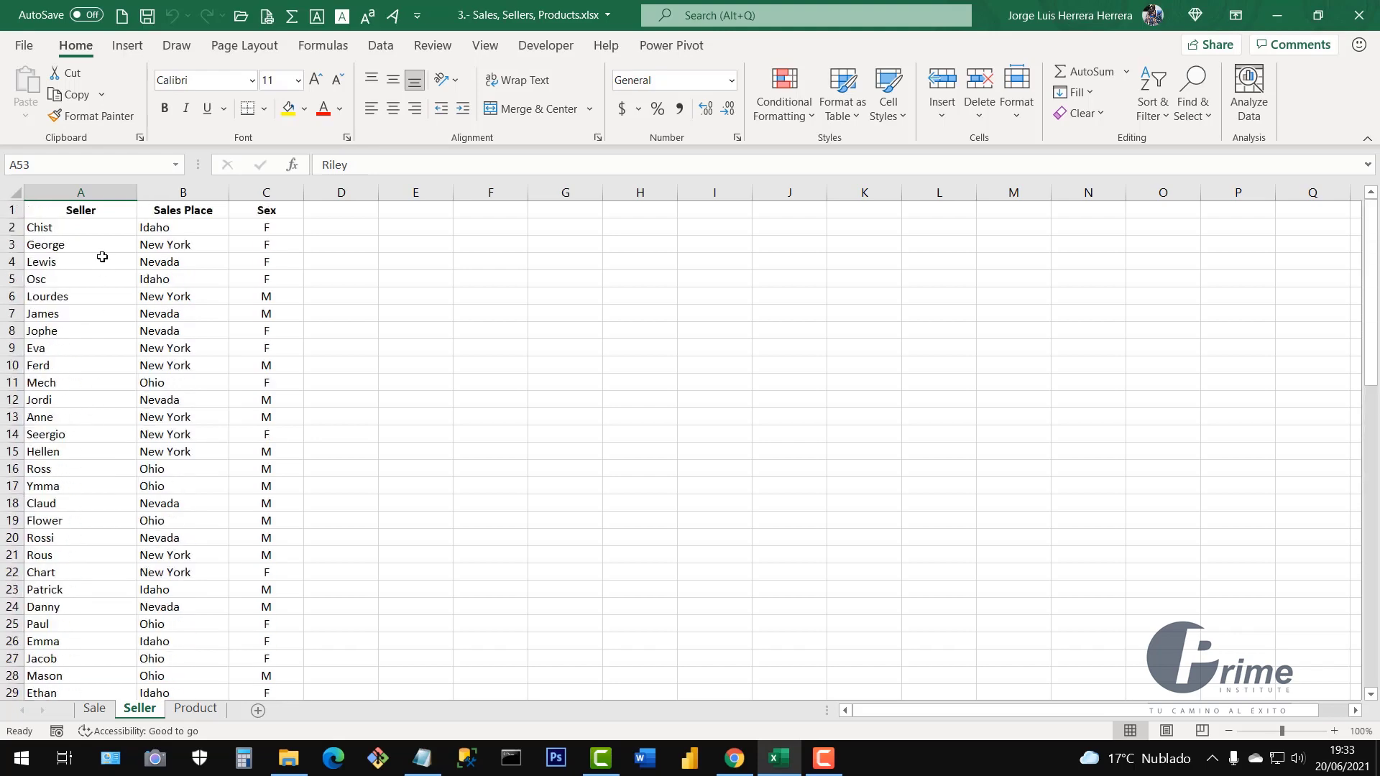
left_click_drag(97, 223, 93, 502)
left_click(90, 503)
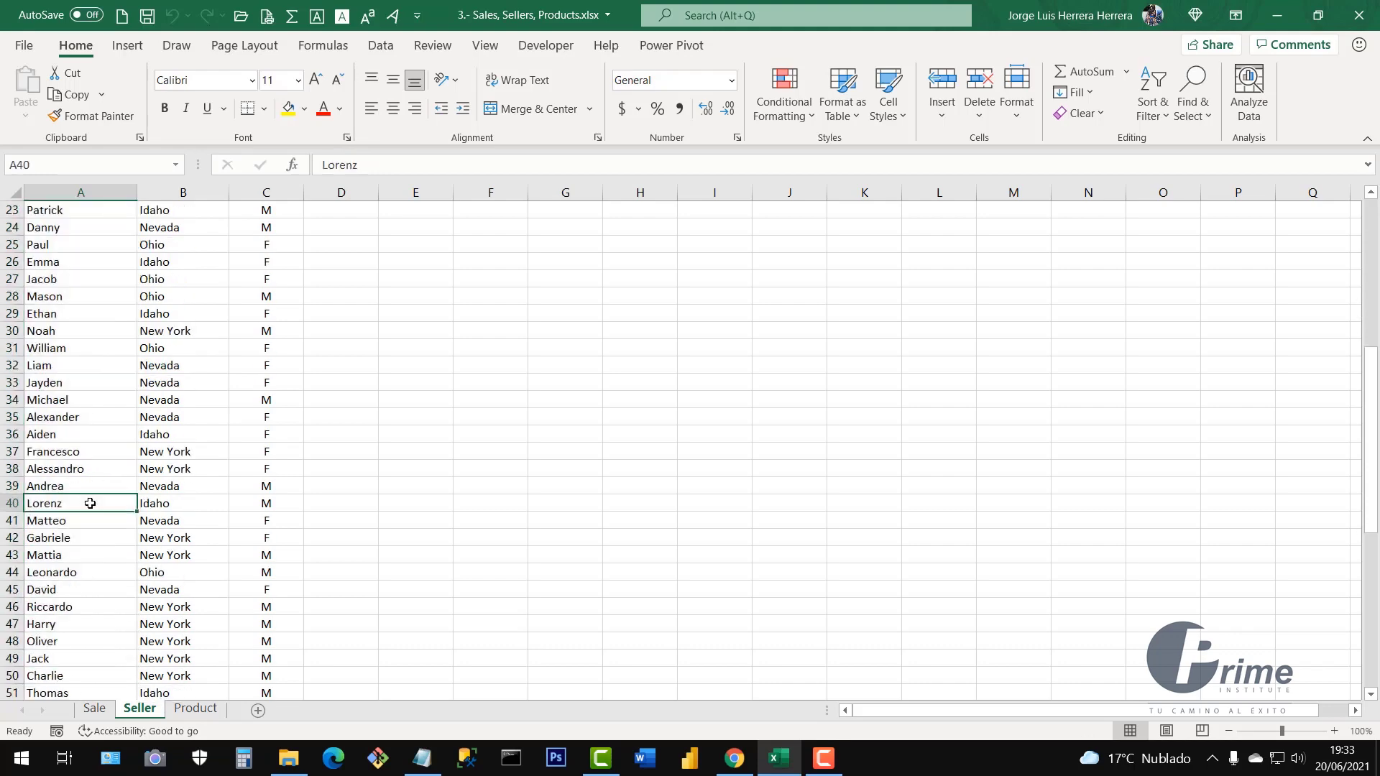
scroll(178, 401, "up", 7)
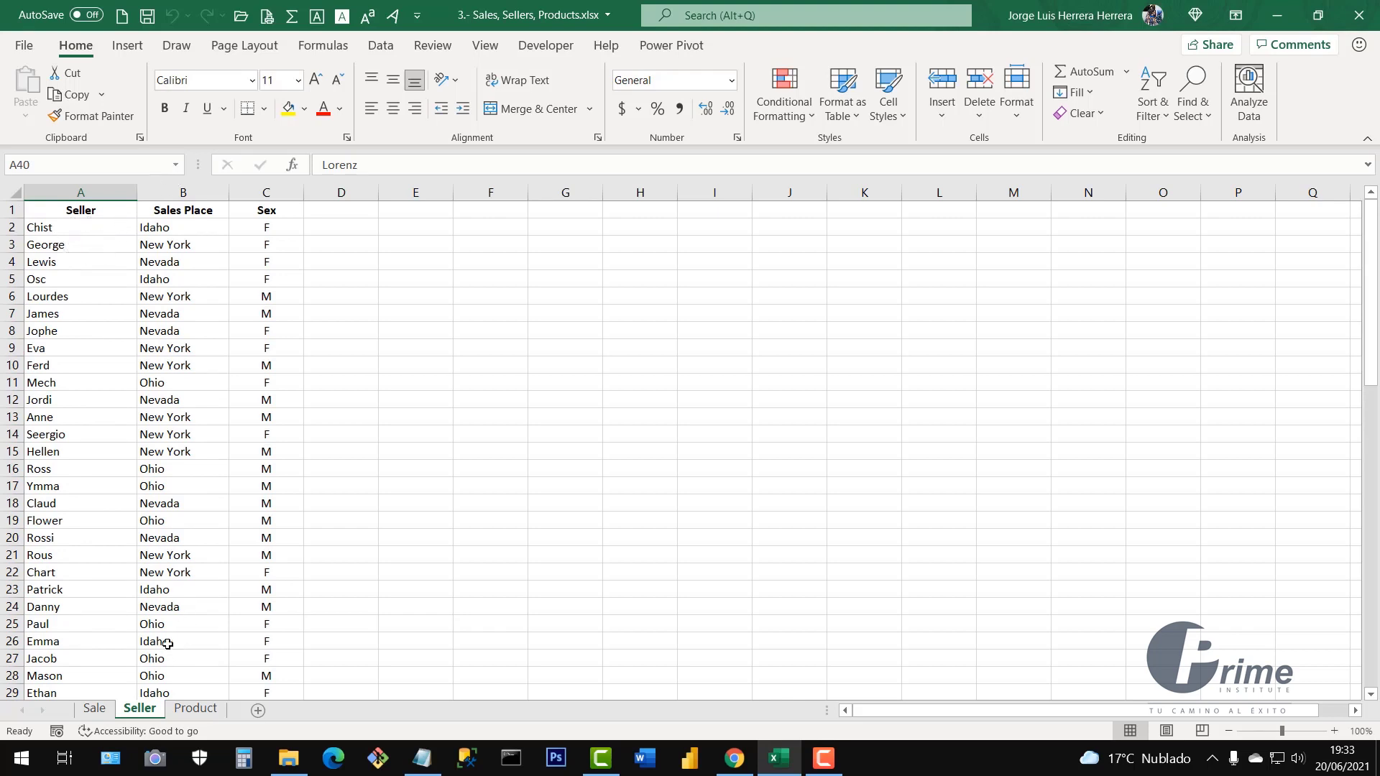
Inspect the Seller sheet's empty column D and range A1:B25, then examine the Seller column on the Sale sheet
left_click(335, 194)
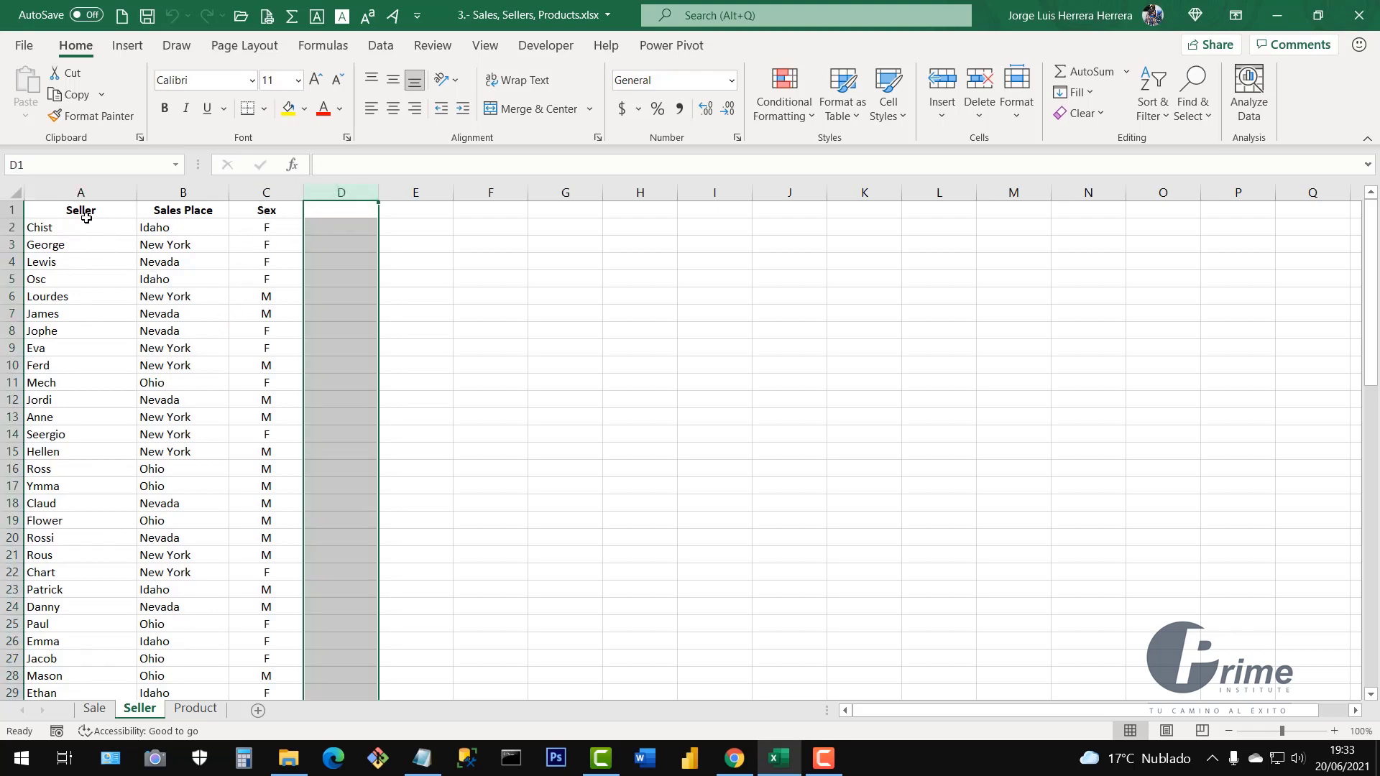
left_click_drag(83, 213, 216, 624)
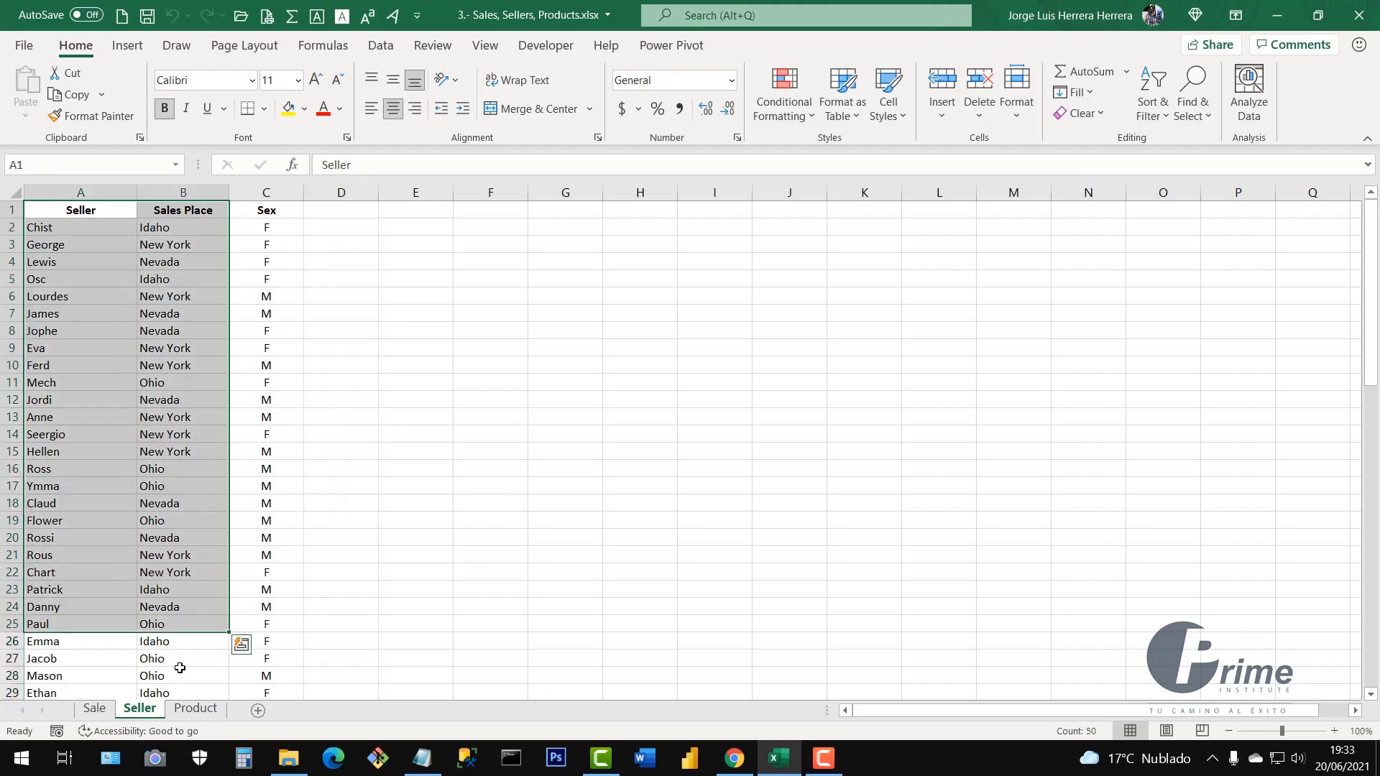
left_click(94, 708)
left_click(174, 386)
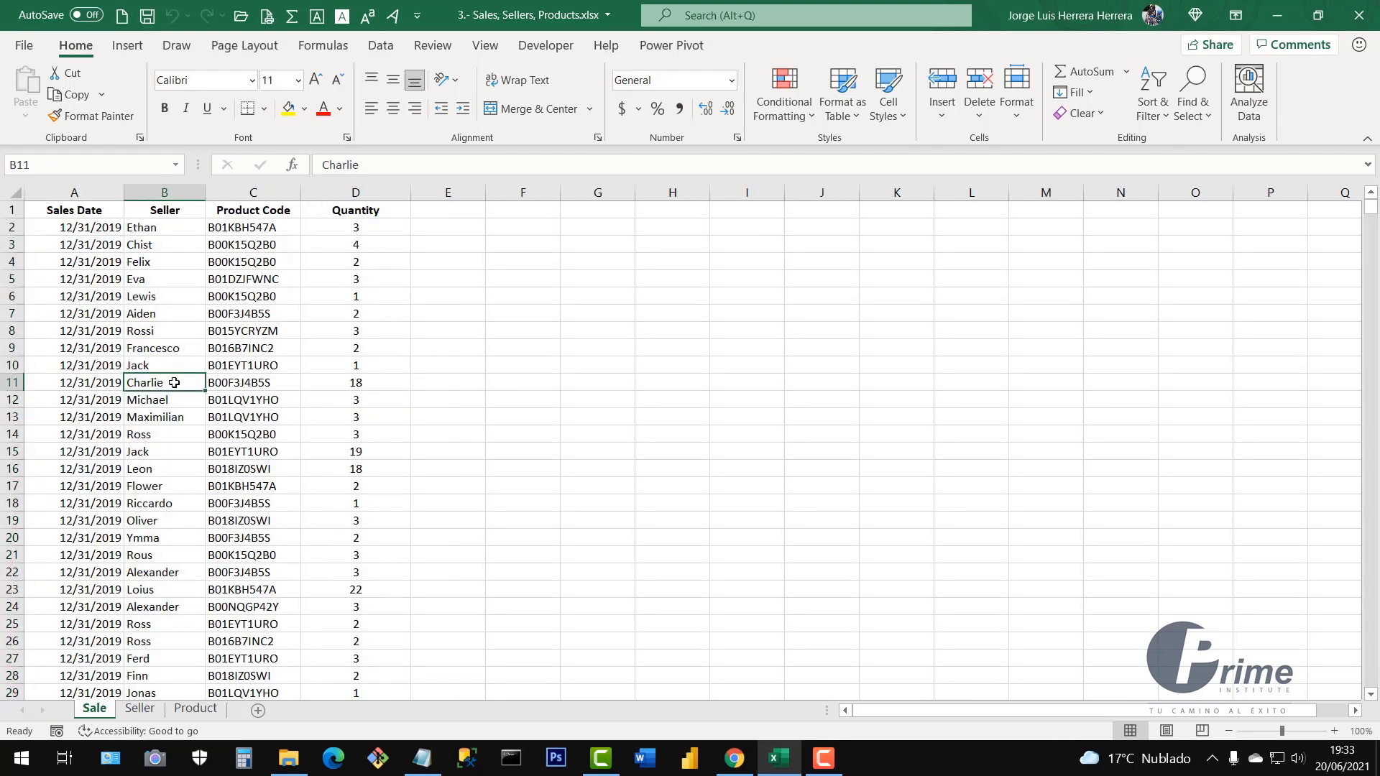
left_click(165, 212)
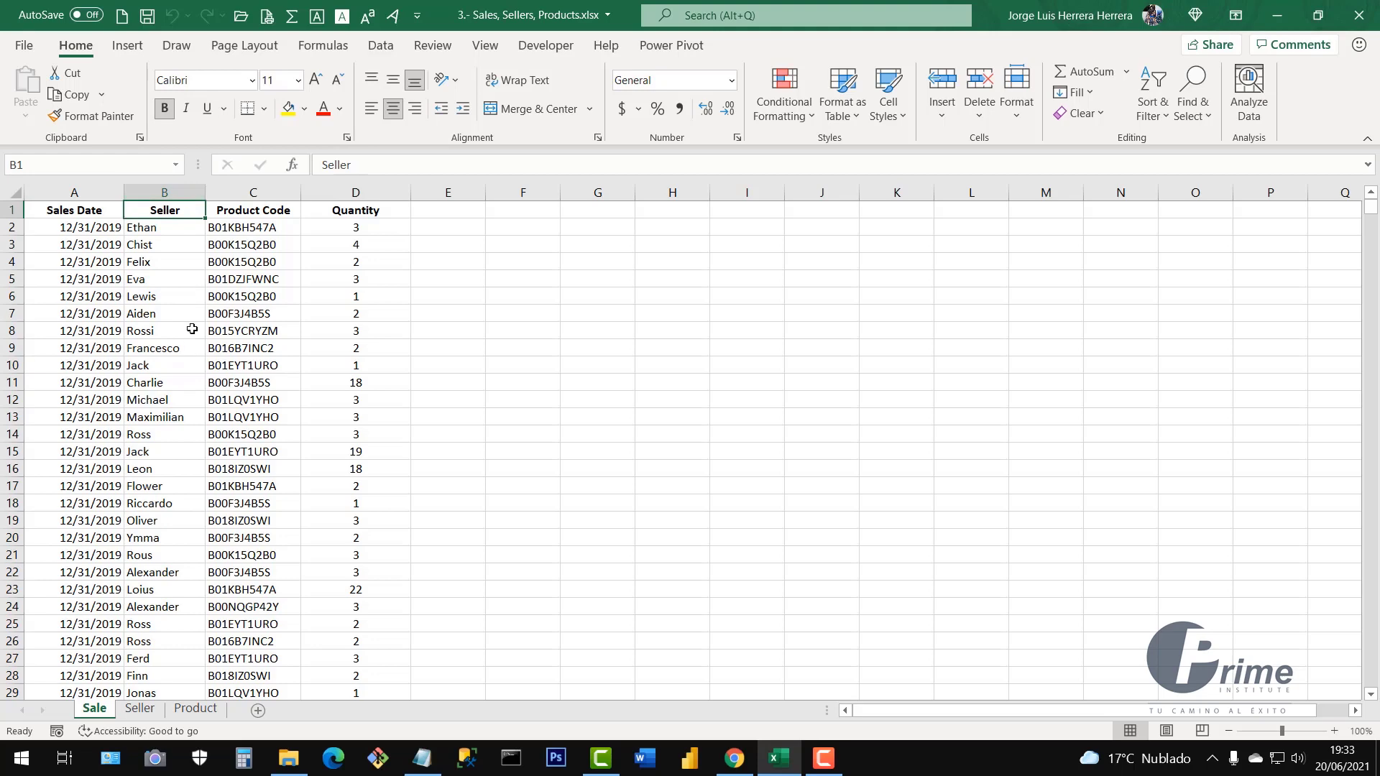
left_click(169, 189)
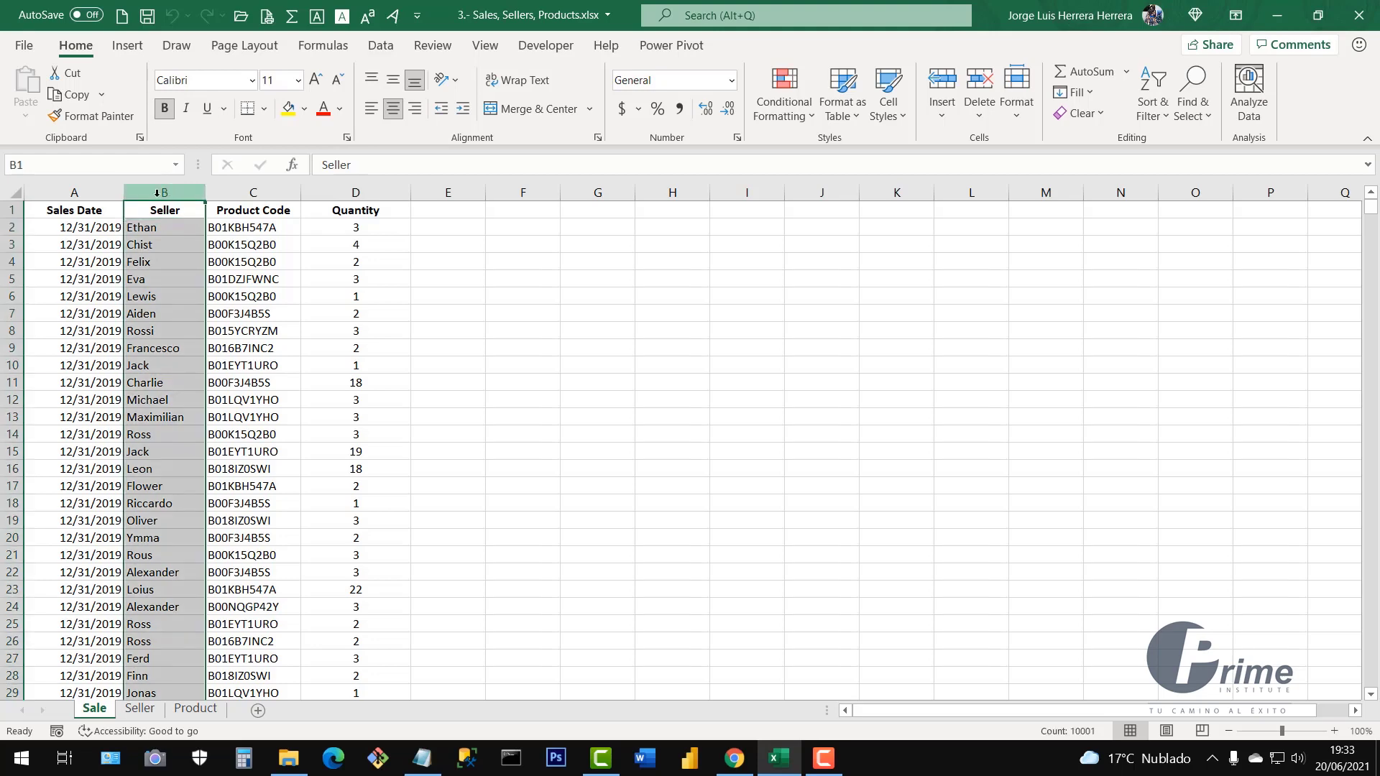
Return to the Seller sheet and re-examine its Seller column, including the entries in A15 and A10
left_click(139, 709)
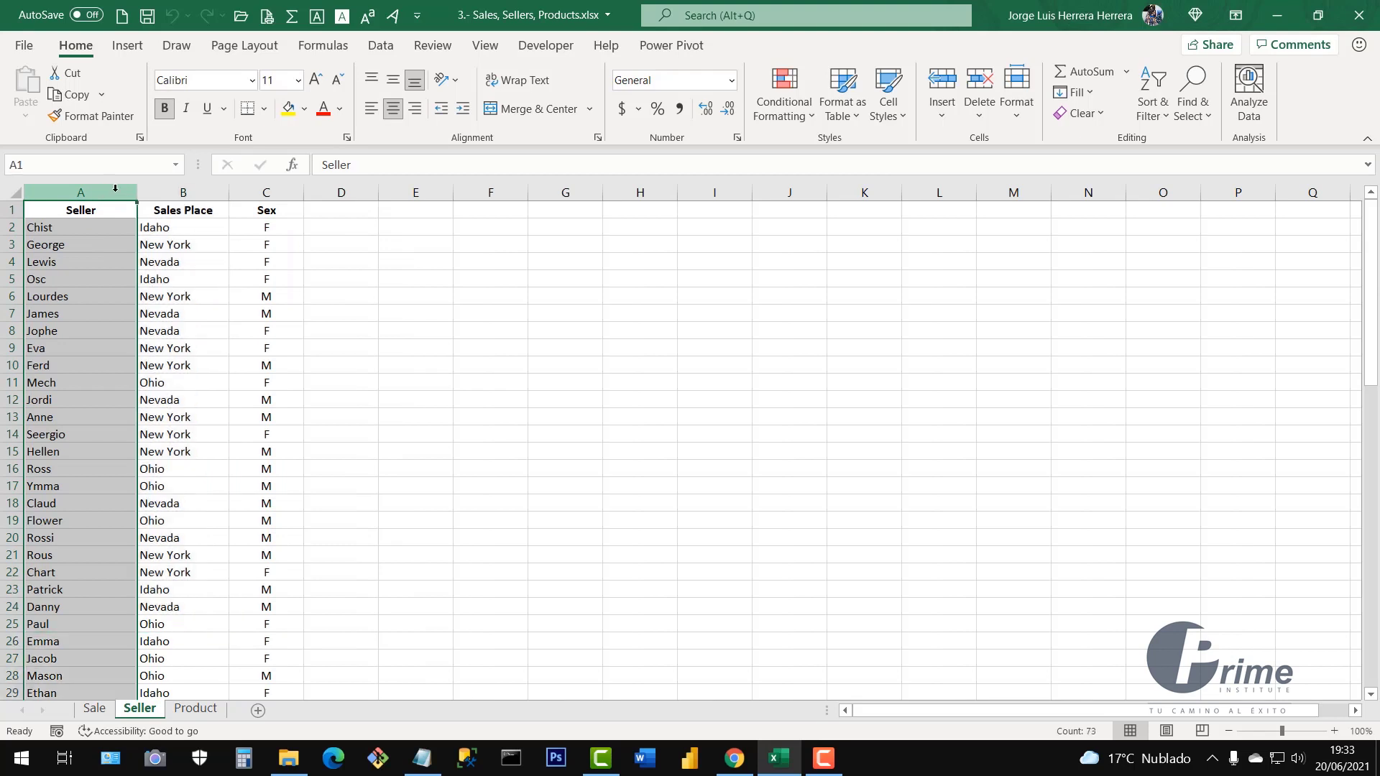
left_click(147, 328)
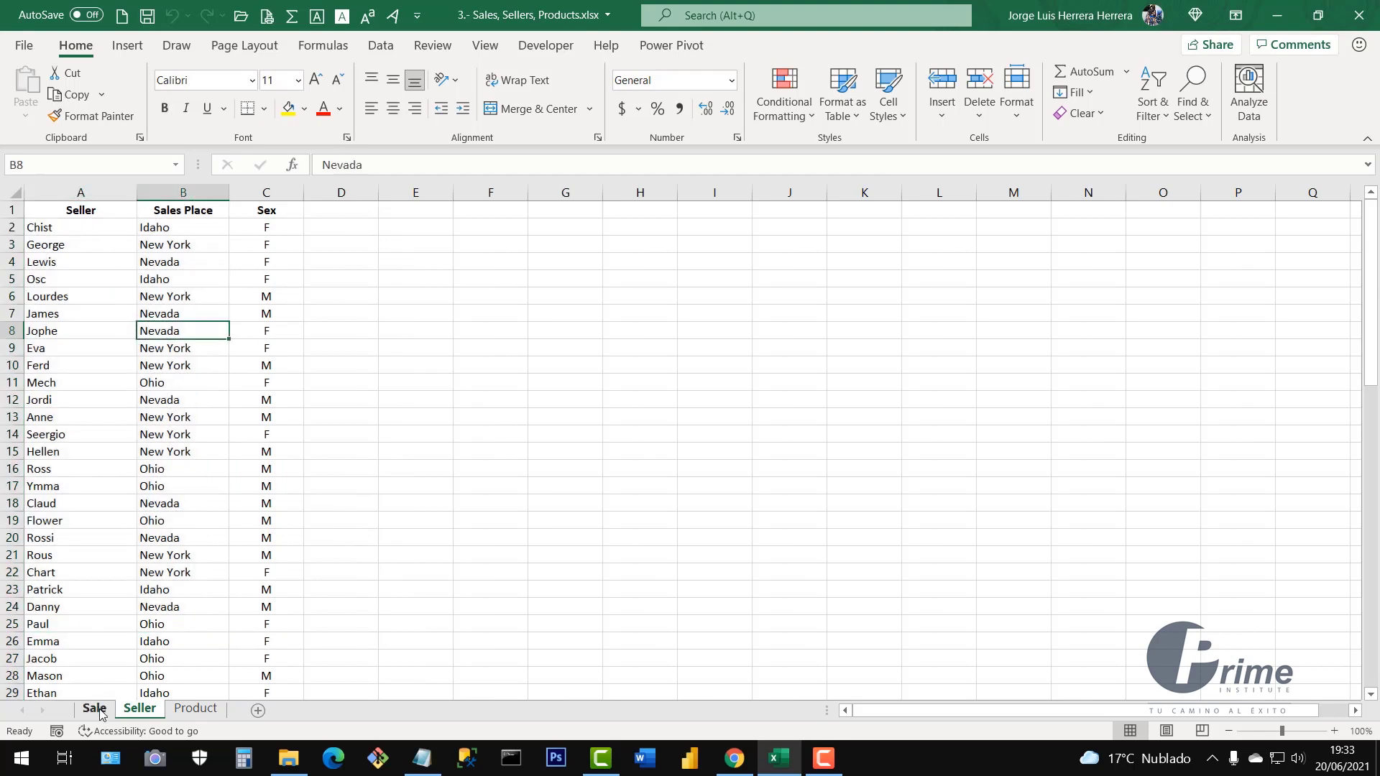
left_click(95, 211)
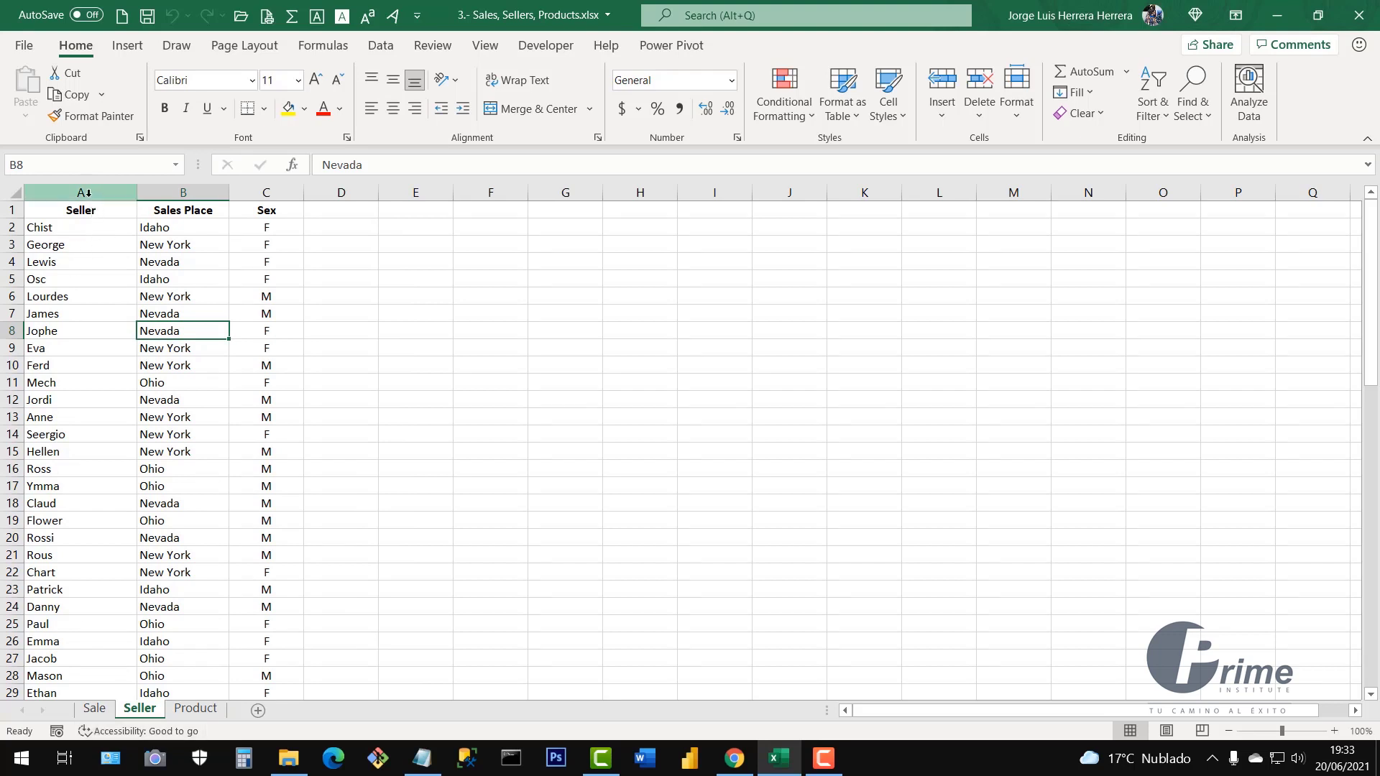
key("ctrl+shift+Down")
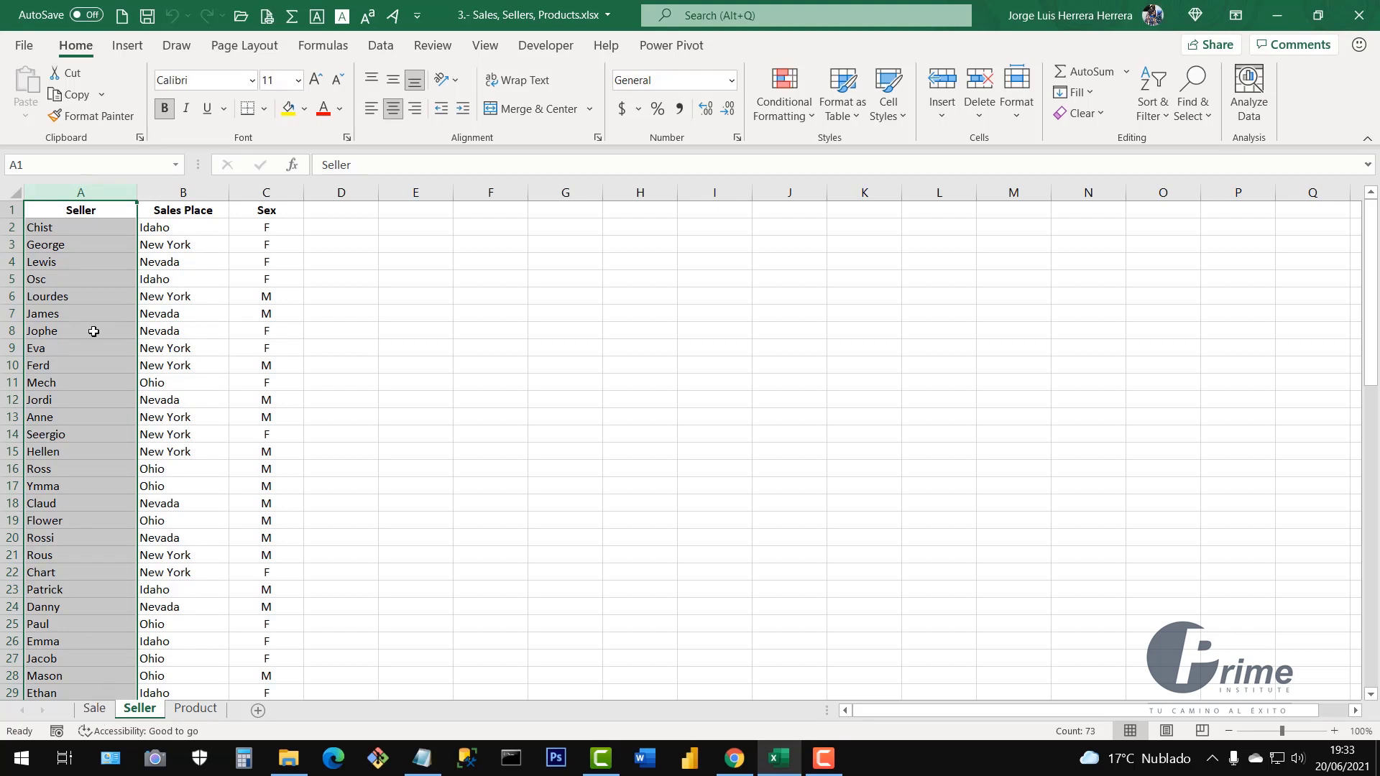
left_click(80, 452)
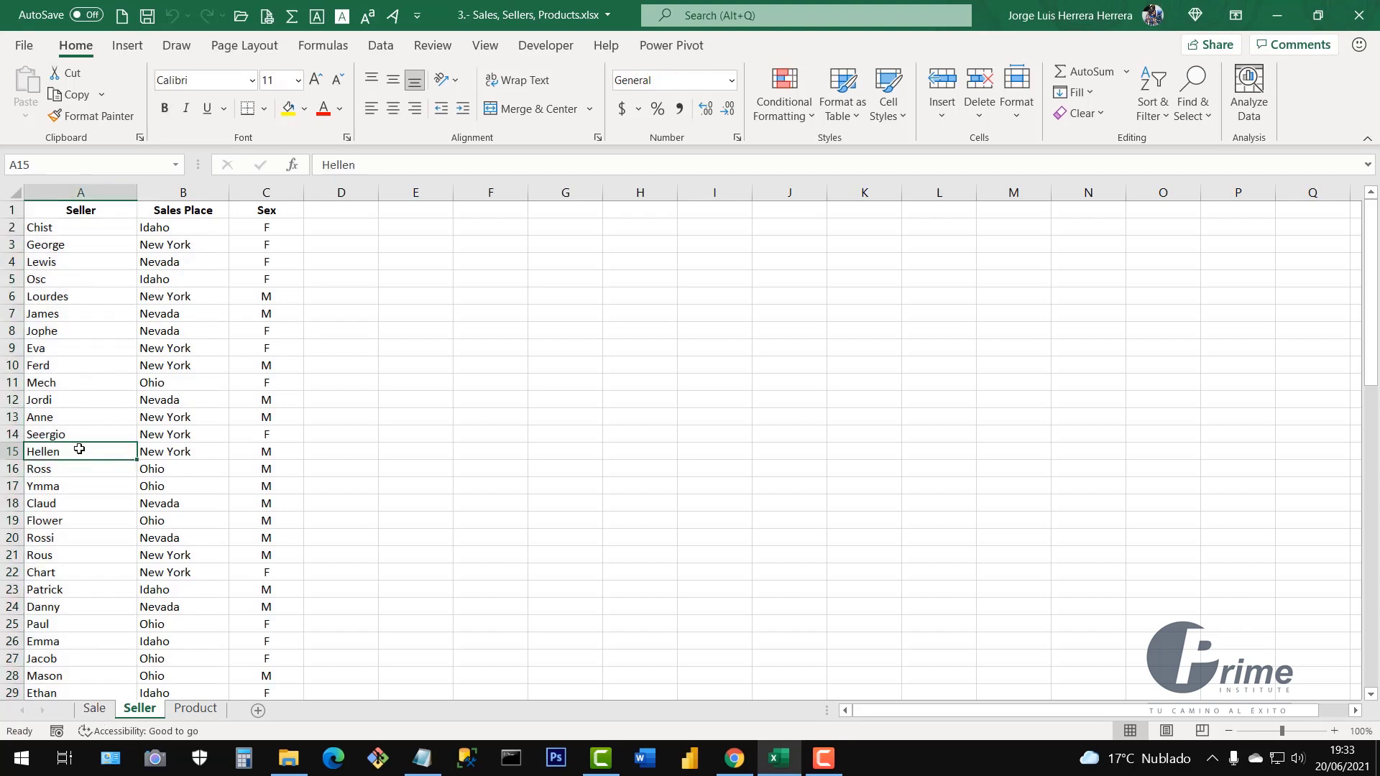
left_click(83, 191)
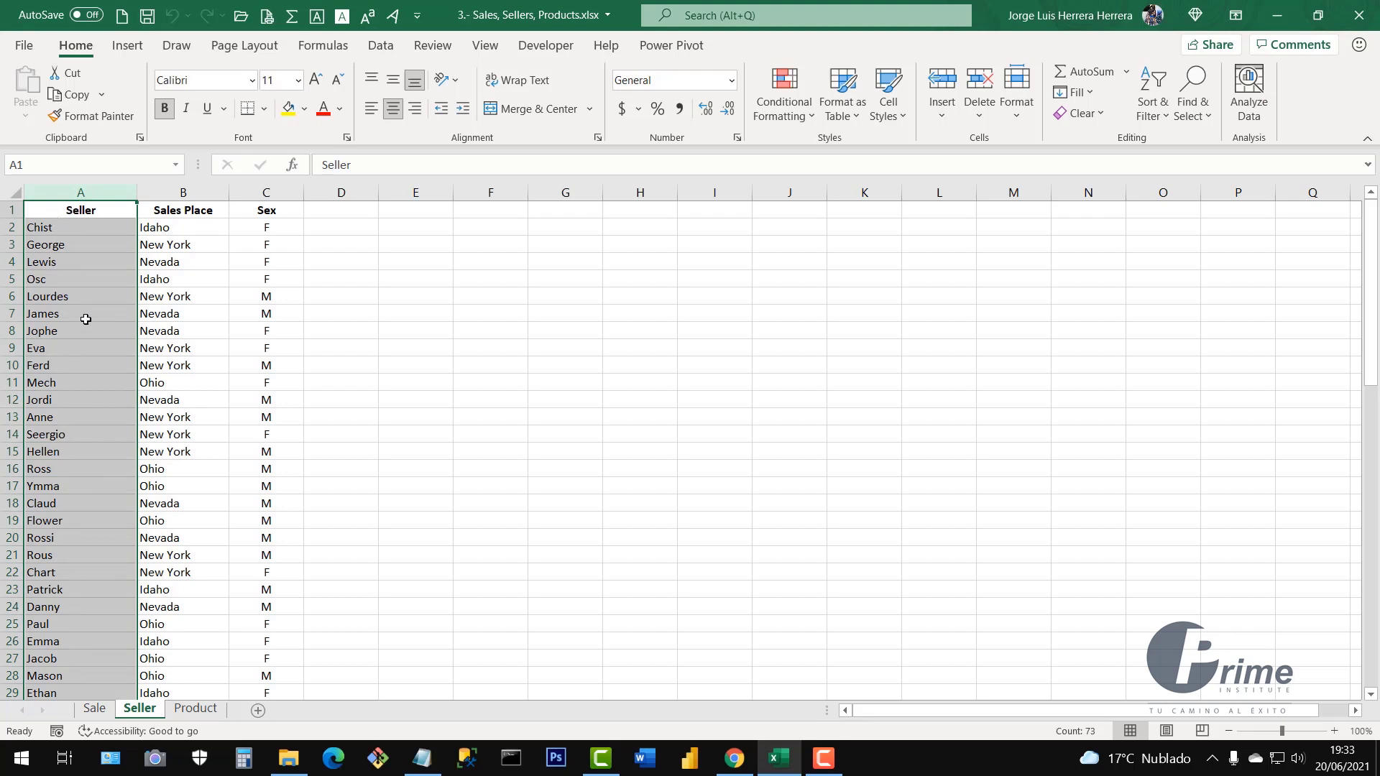
left_click(69, 368)
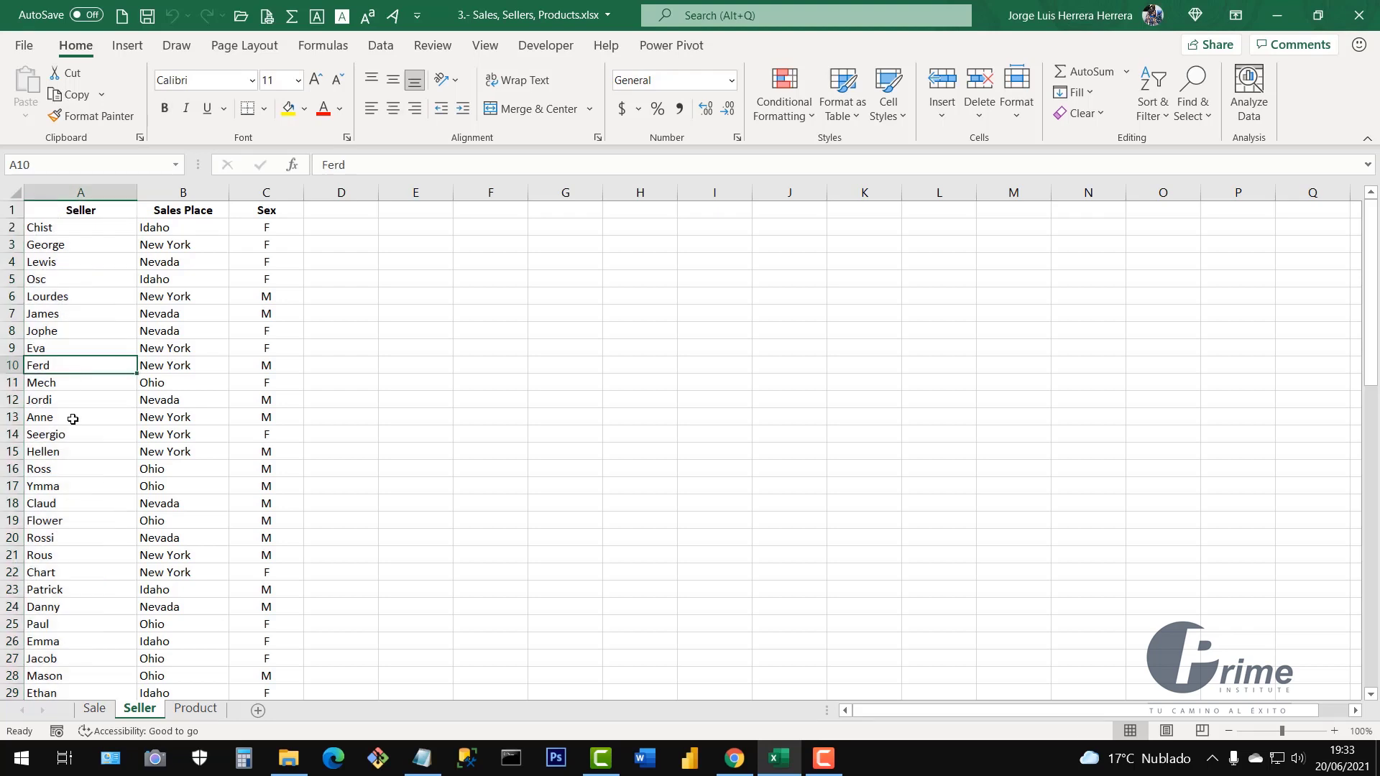
Compare the Sale sheet's Seller column with the Seller sheet and select its empty cell D1
left_click(94, 708)
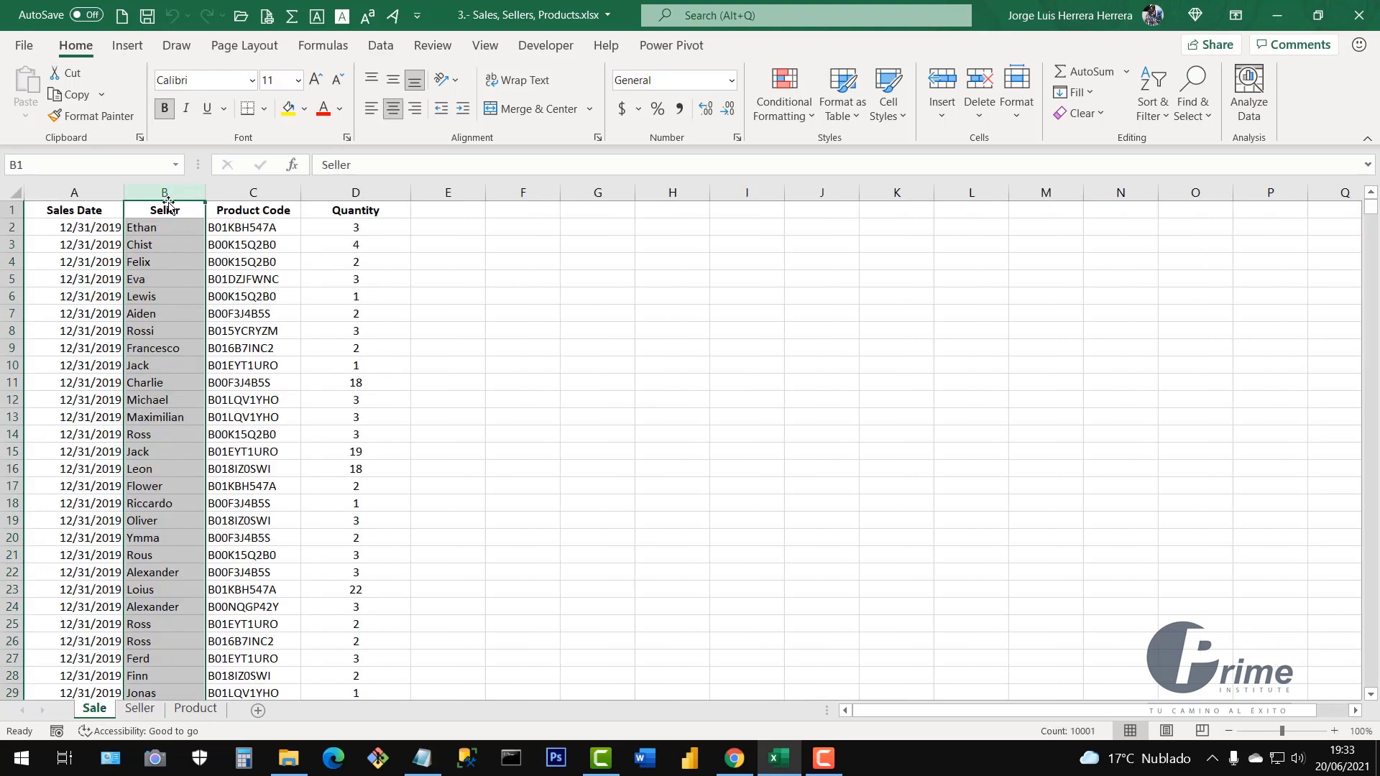
left_click(185, 327)
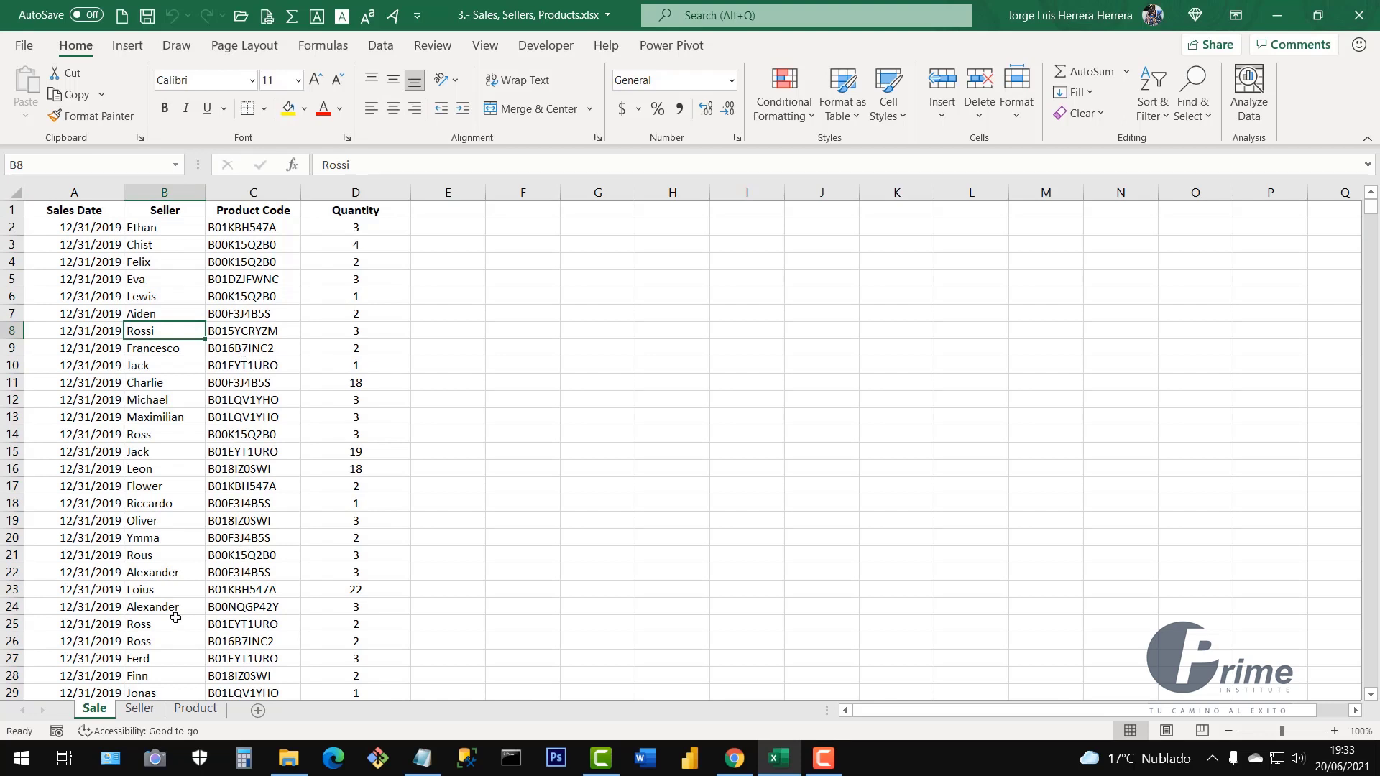
left_click(139, 709)
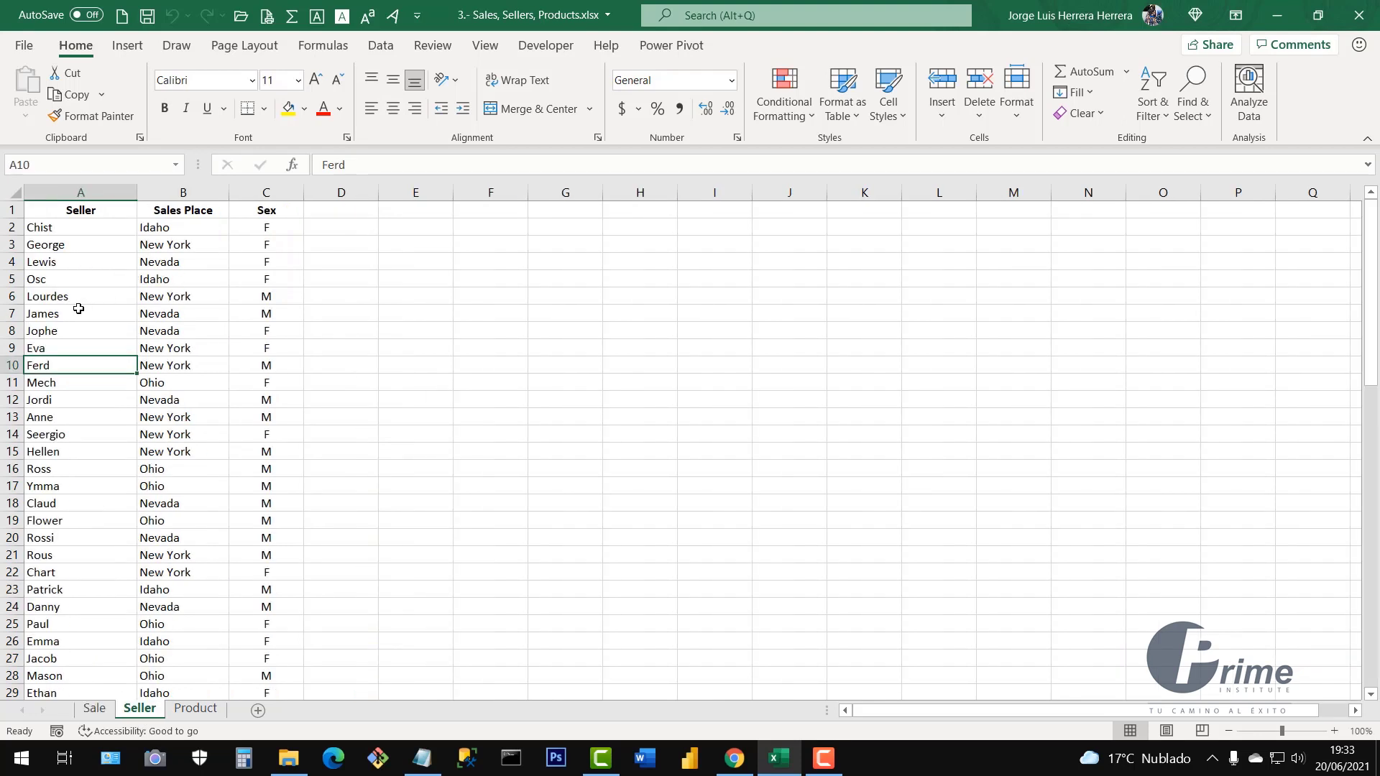
left_click(327, 210)
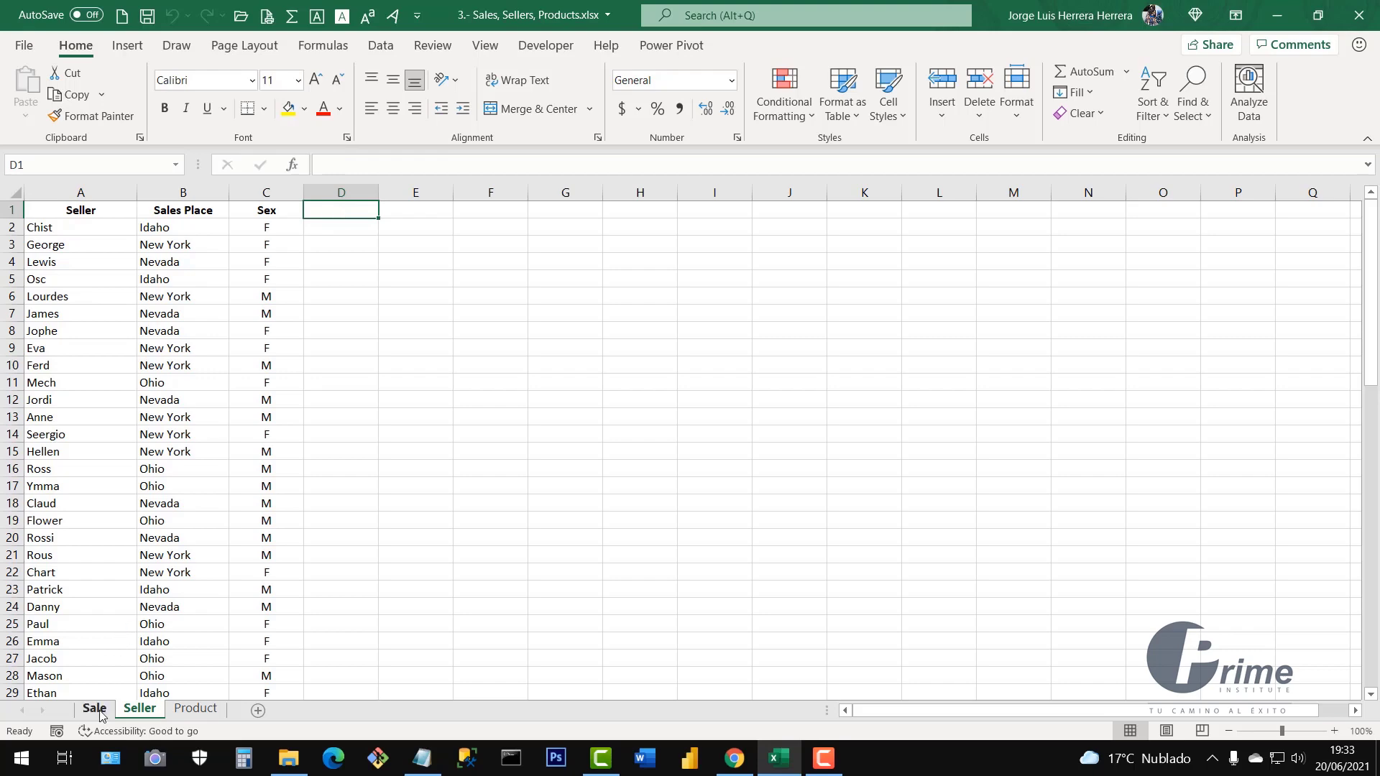
left_click(196, 709)
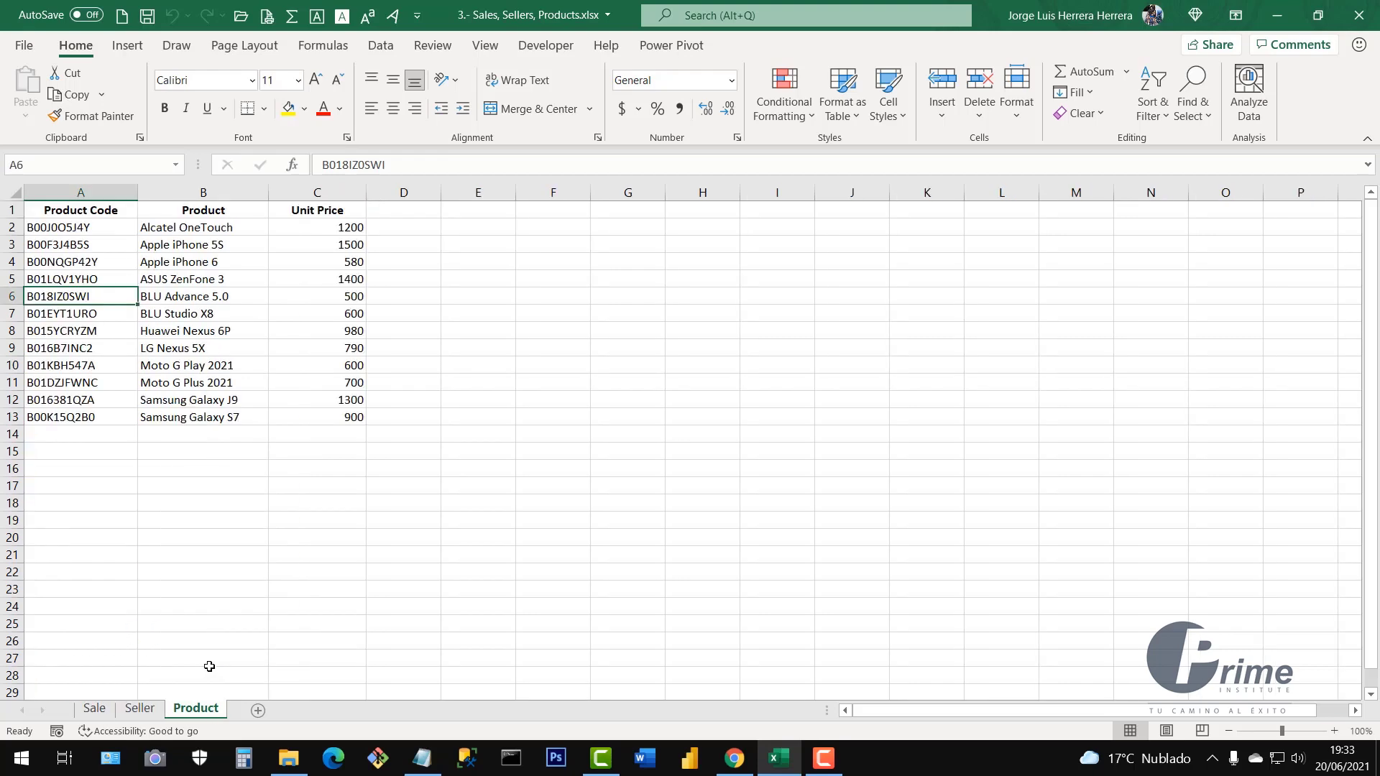
left_click(98, 710)
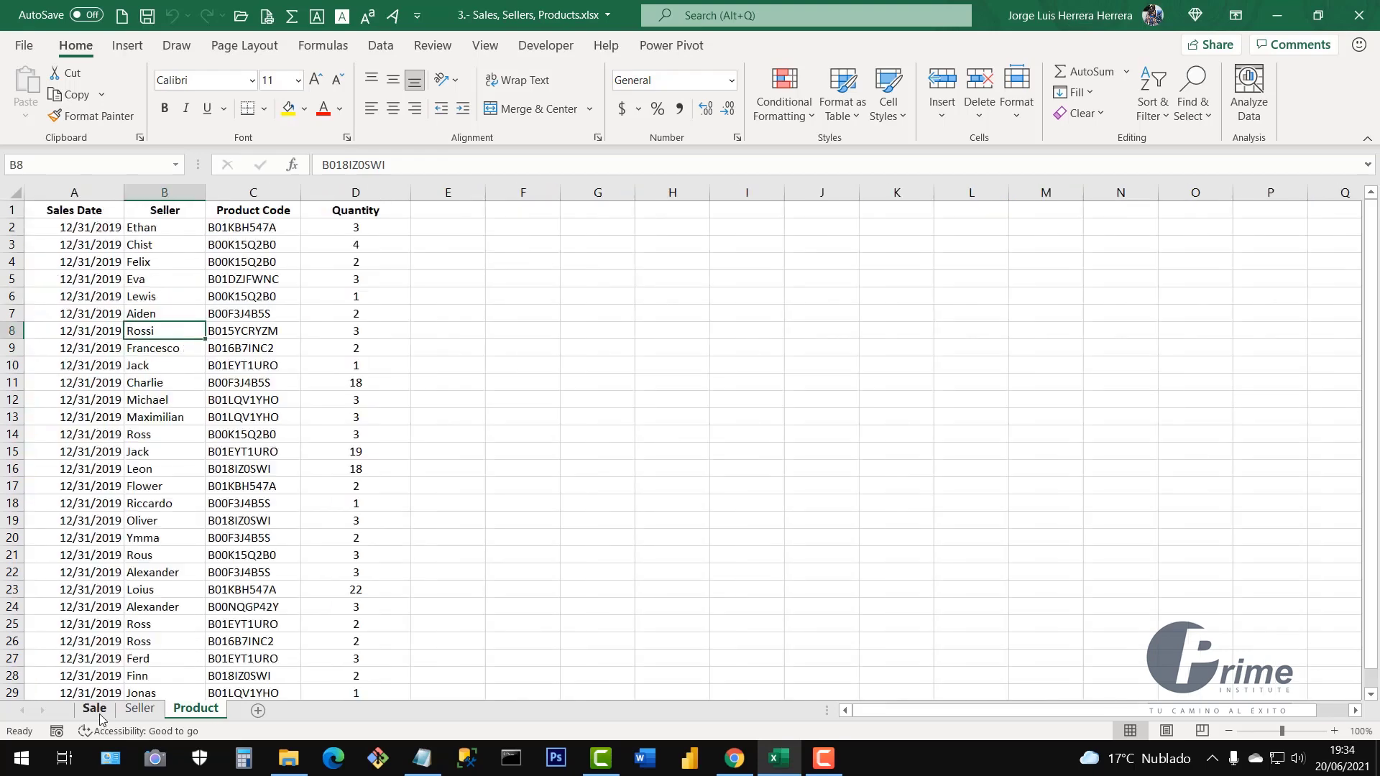
left_click(467, 208)
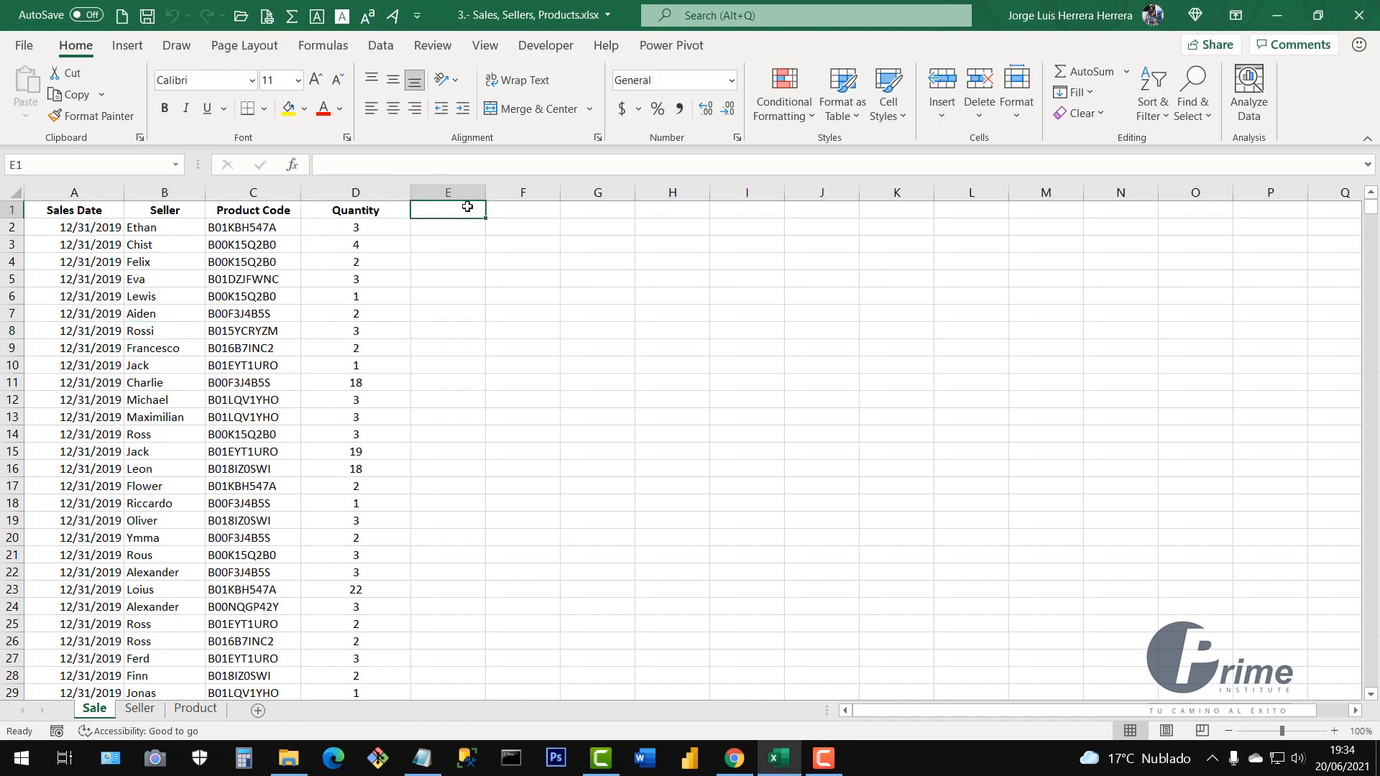
type("Selle")
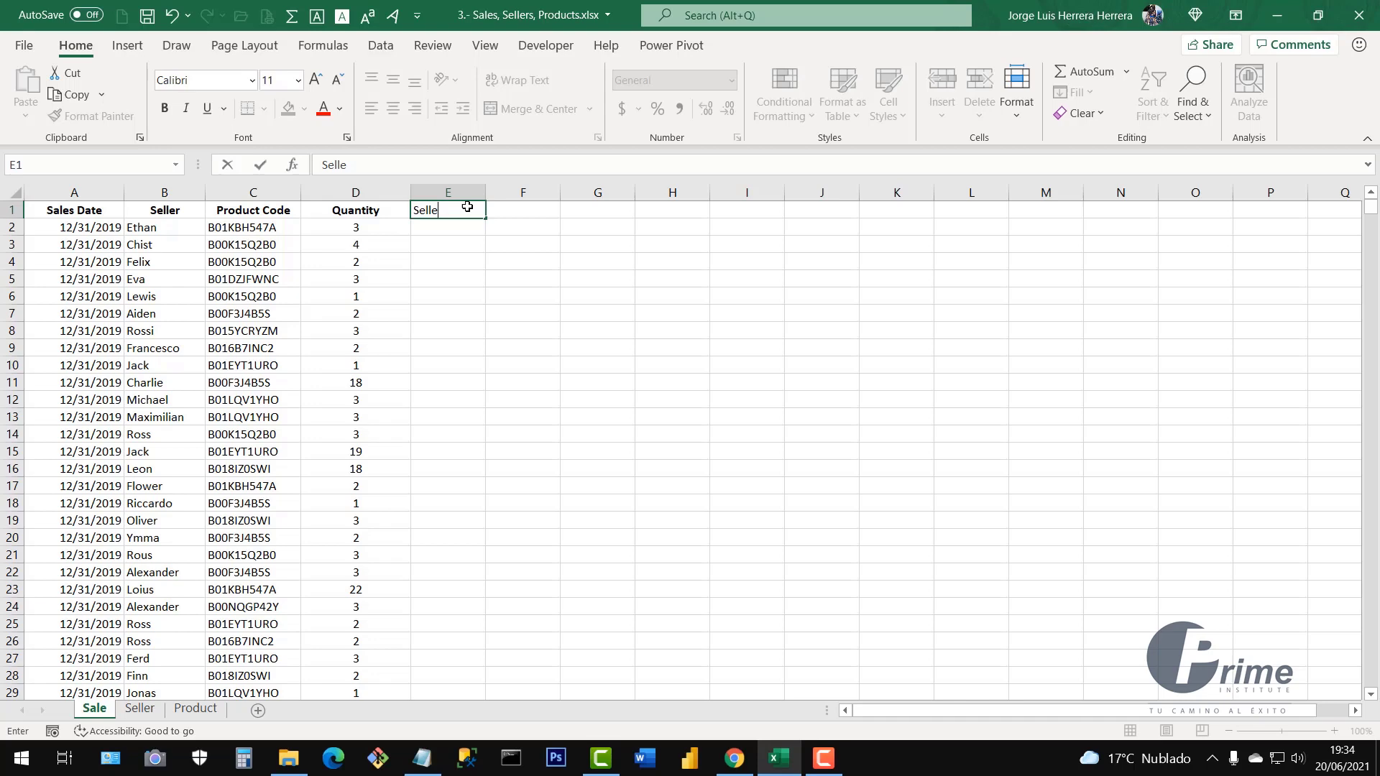
key("Escape")
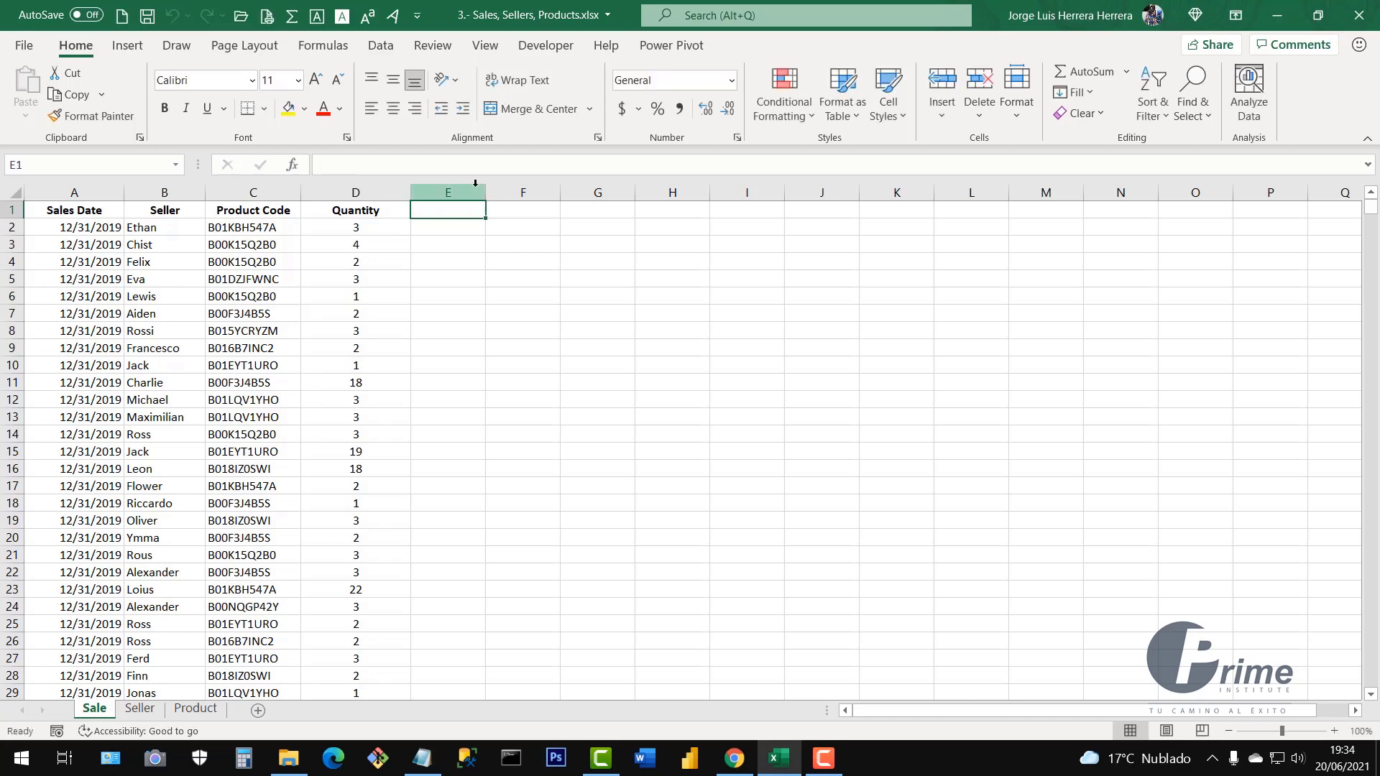
Add the header Seller Code in cell D1 of the Seller sheet
left_click(141, 710)
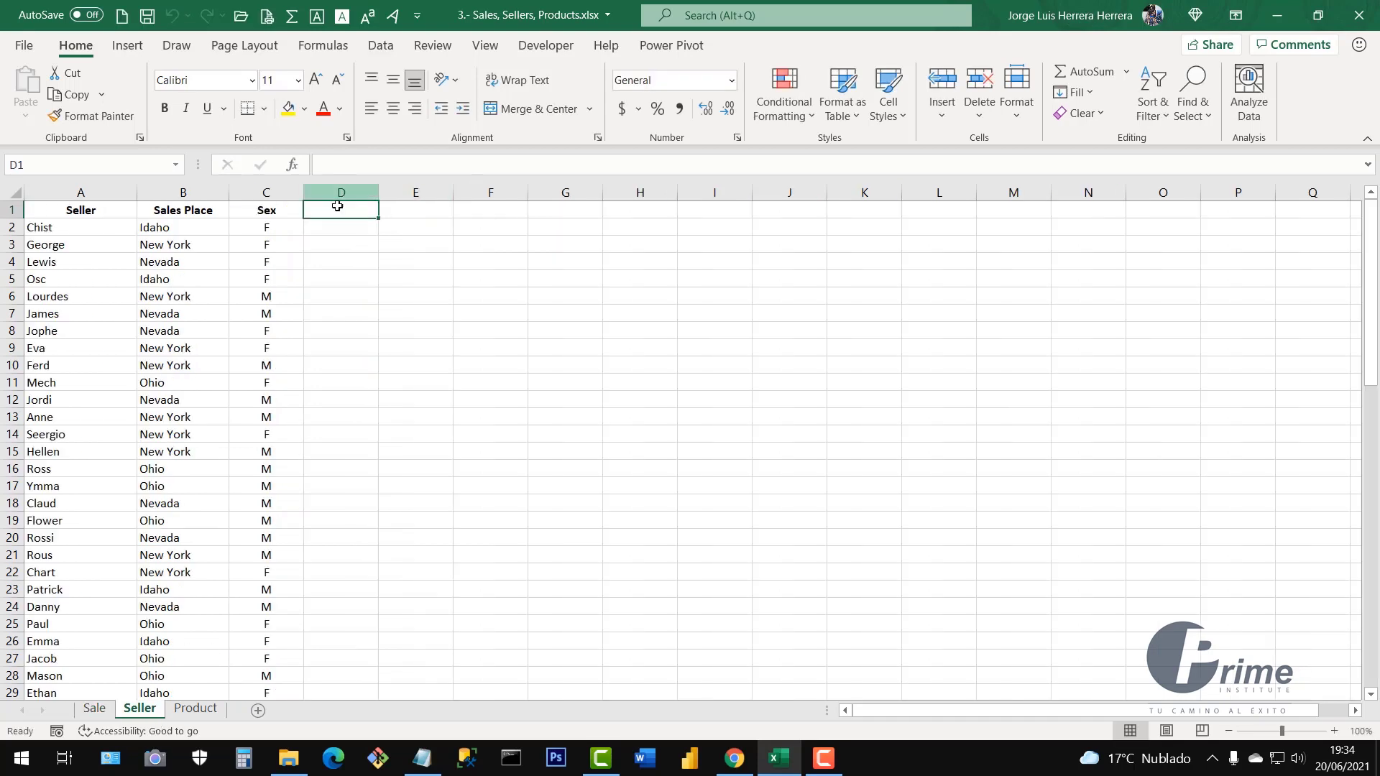
type("Sel")
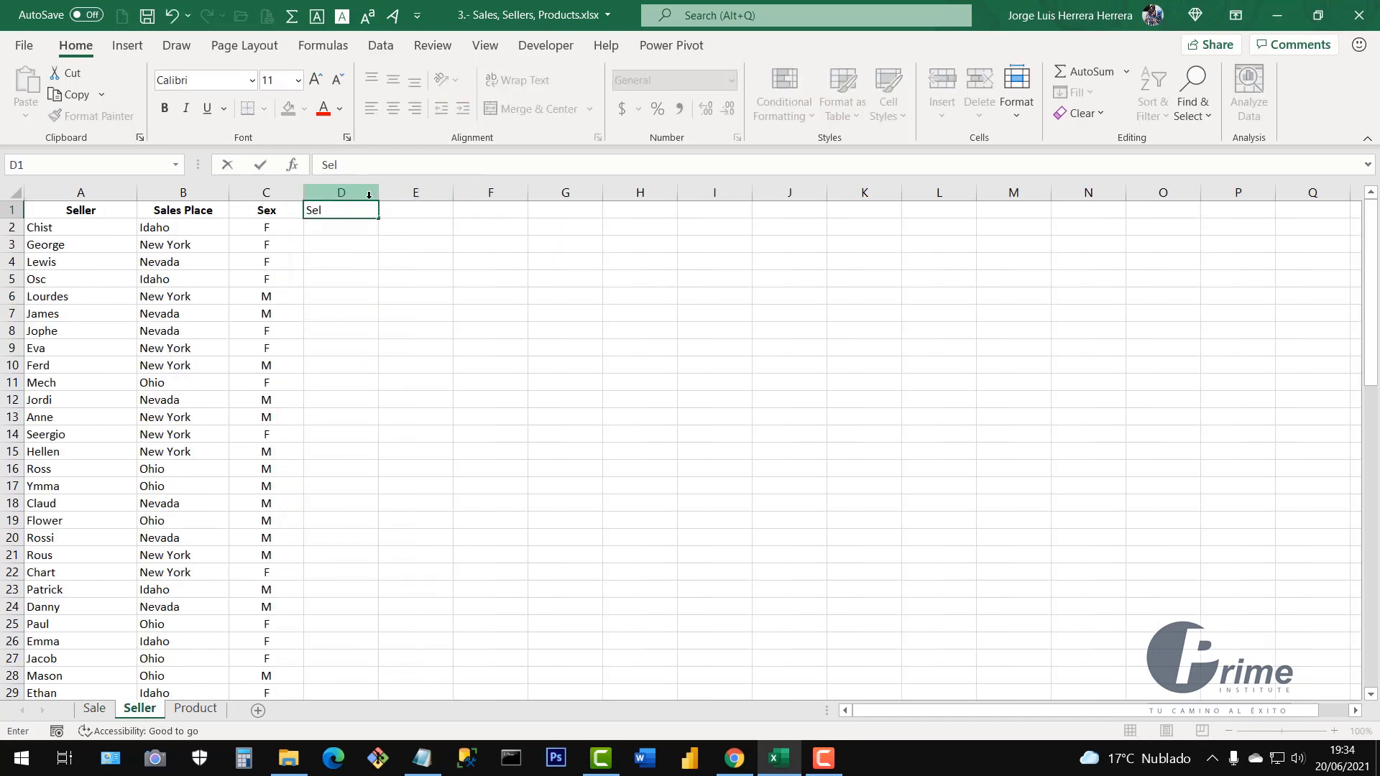
type("ler Code")
key("Return")
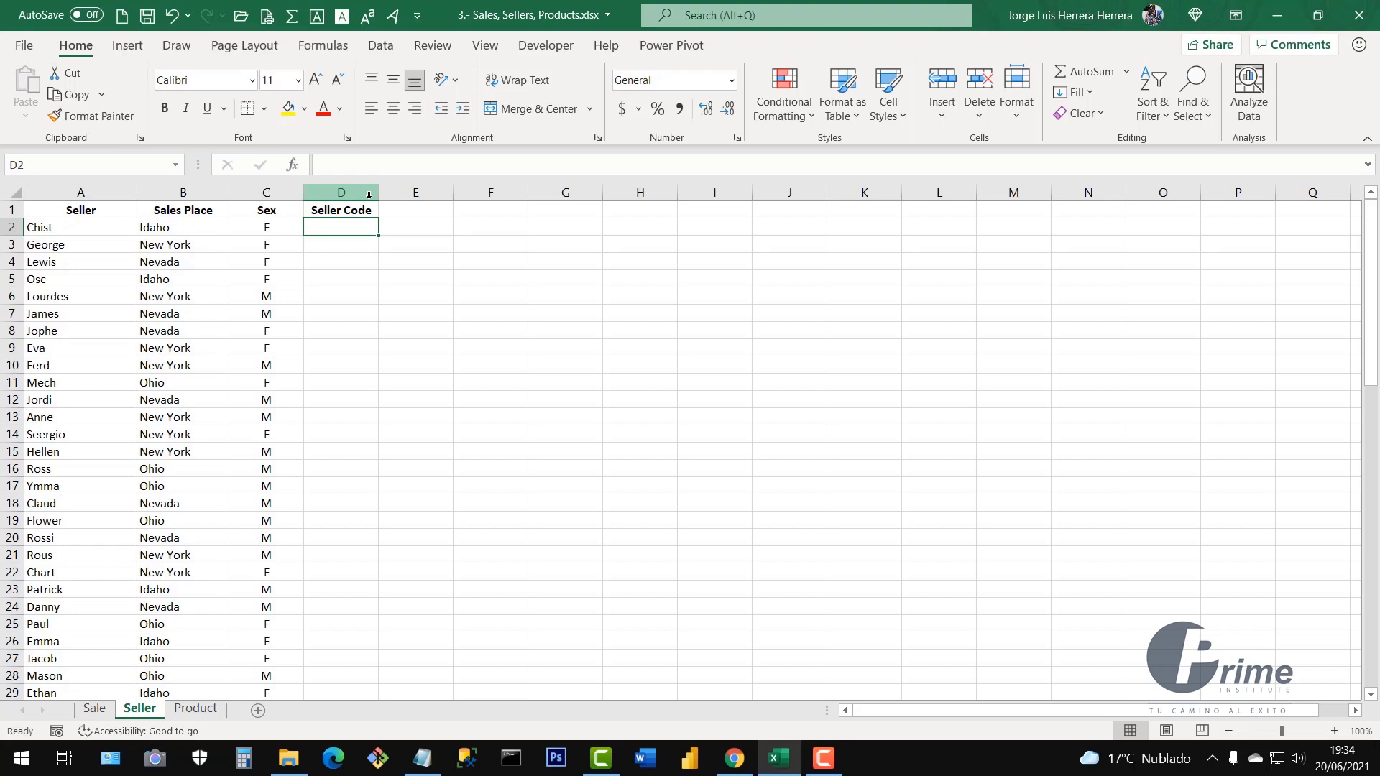
Enter =LEFT(A2,2) in D2 to extract the first two characters of the seller name, and compare it with A2
type("=")
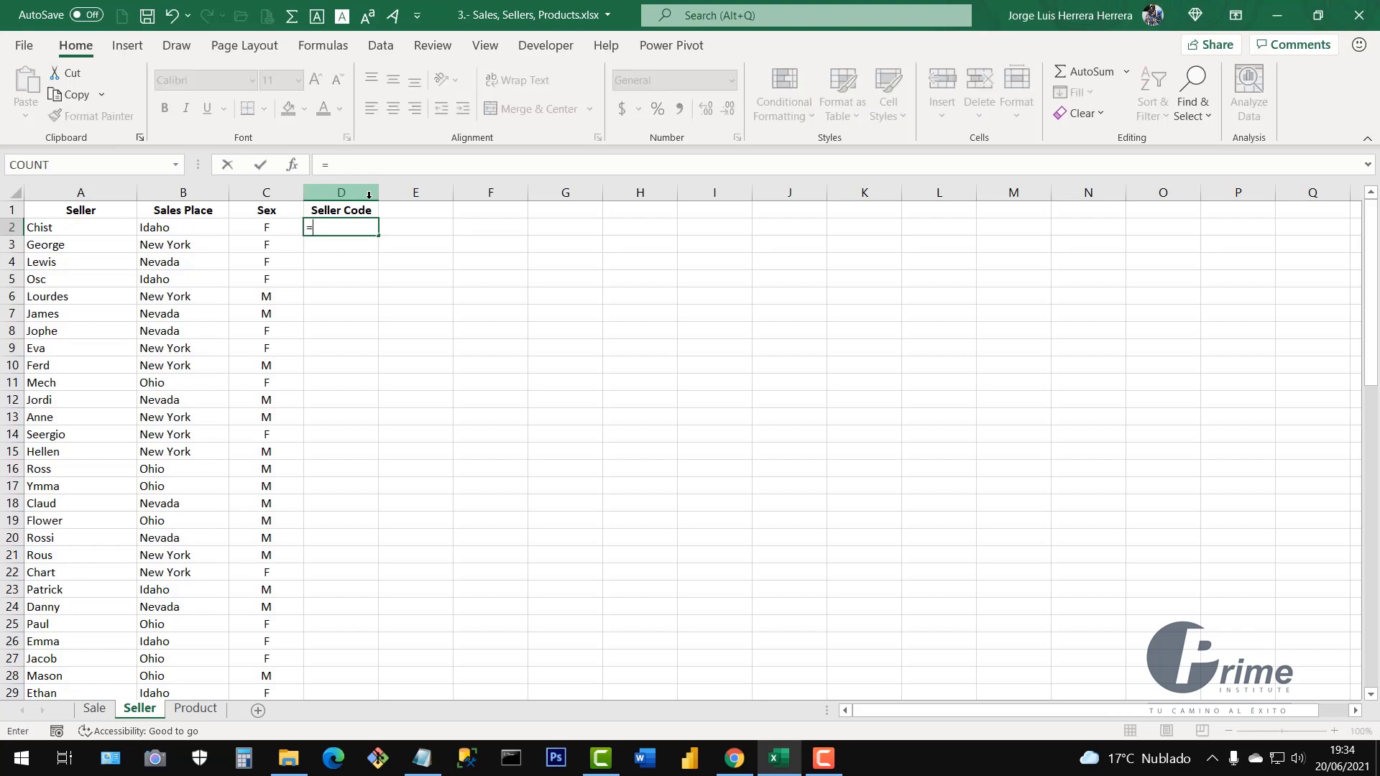
type("le")
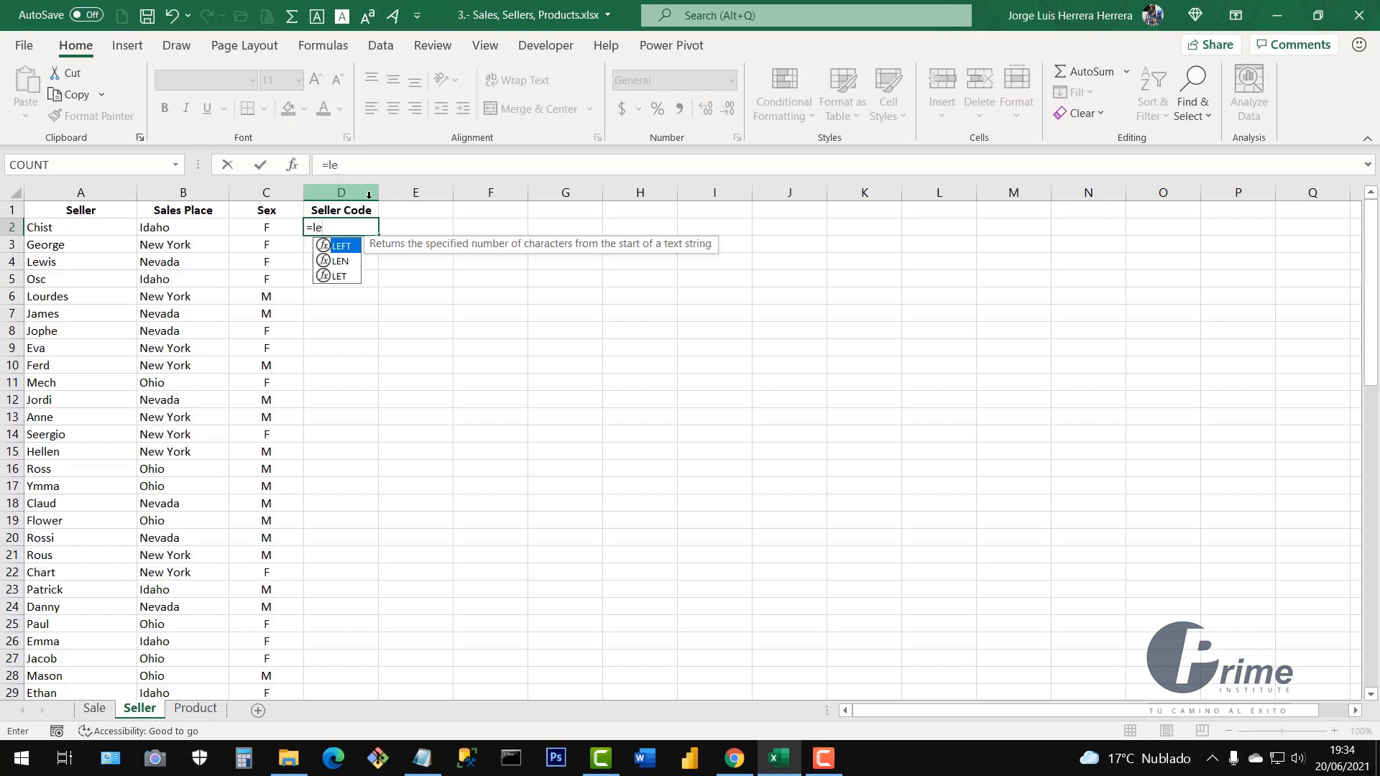
double_click(341, 246)
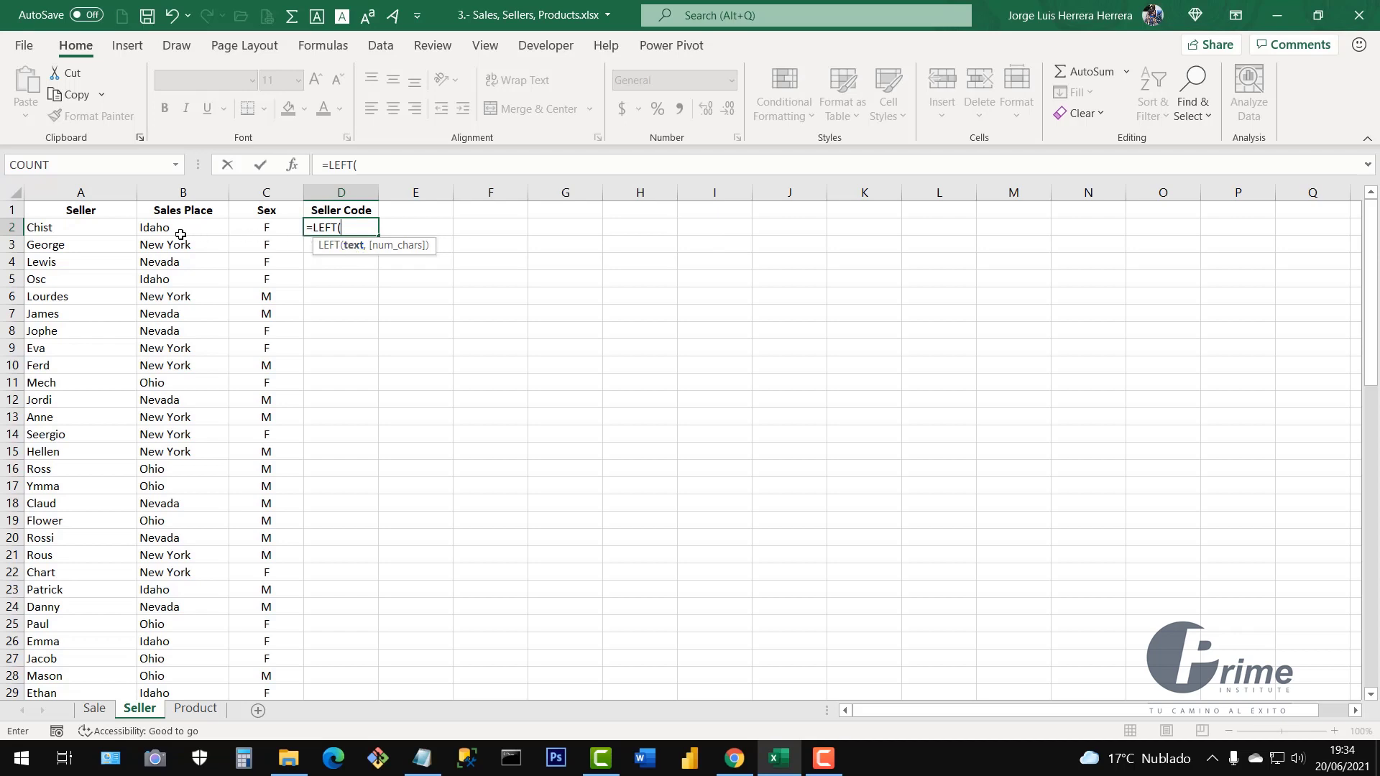
left_click(41, 231)
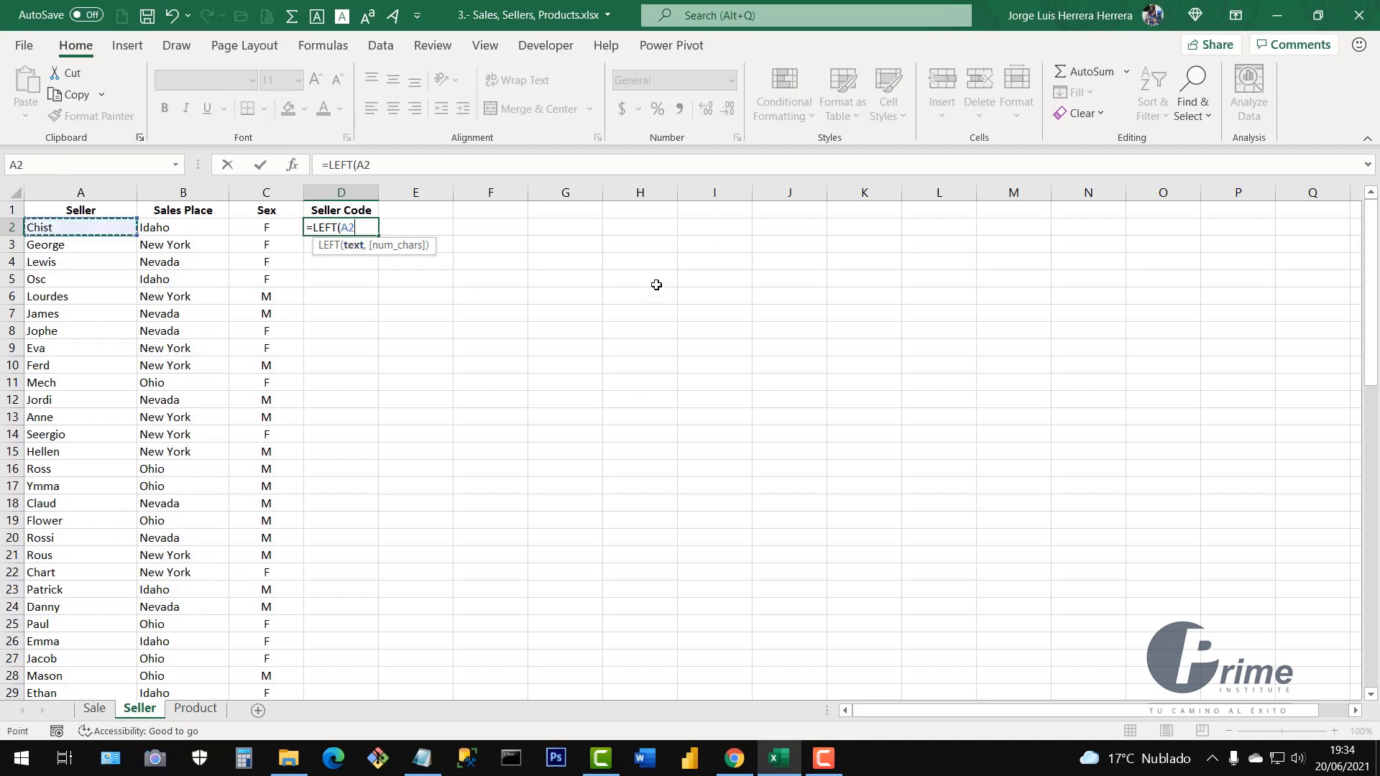
type(",")
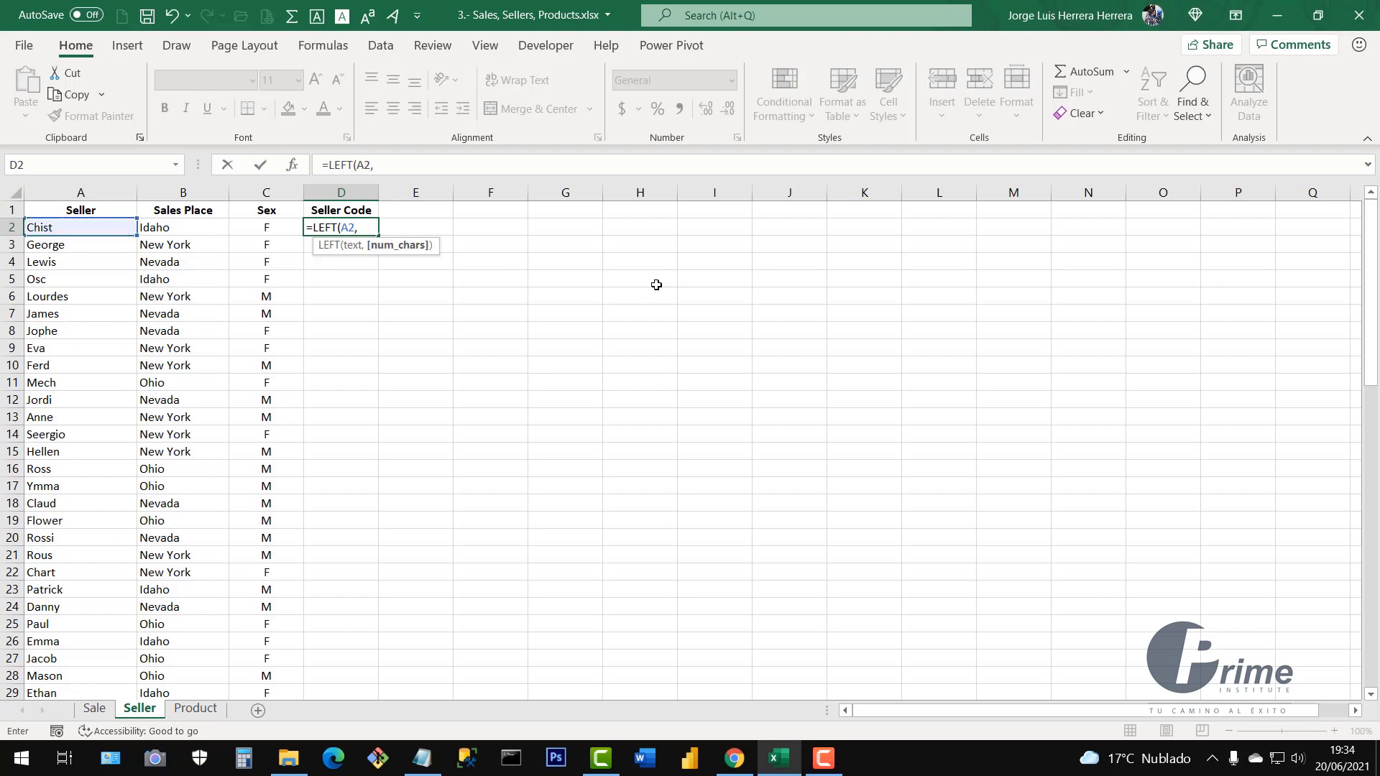
type("2)")
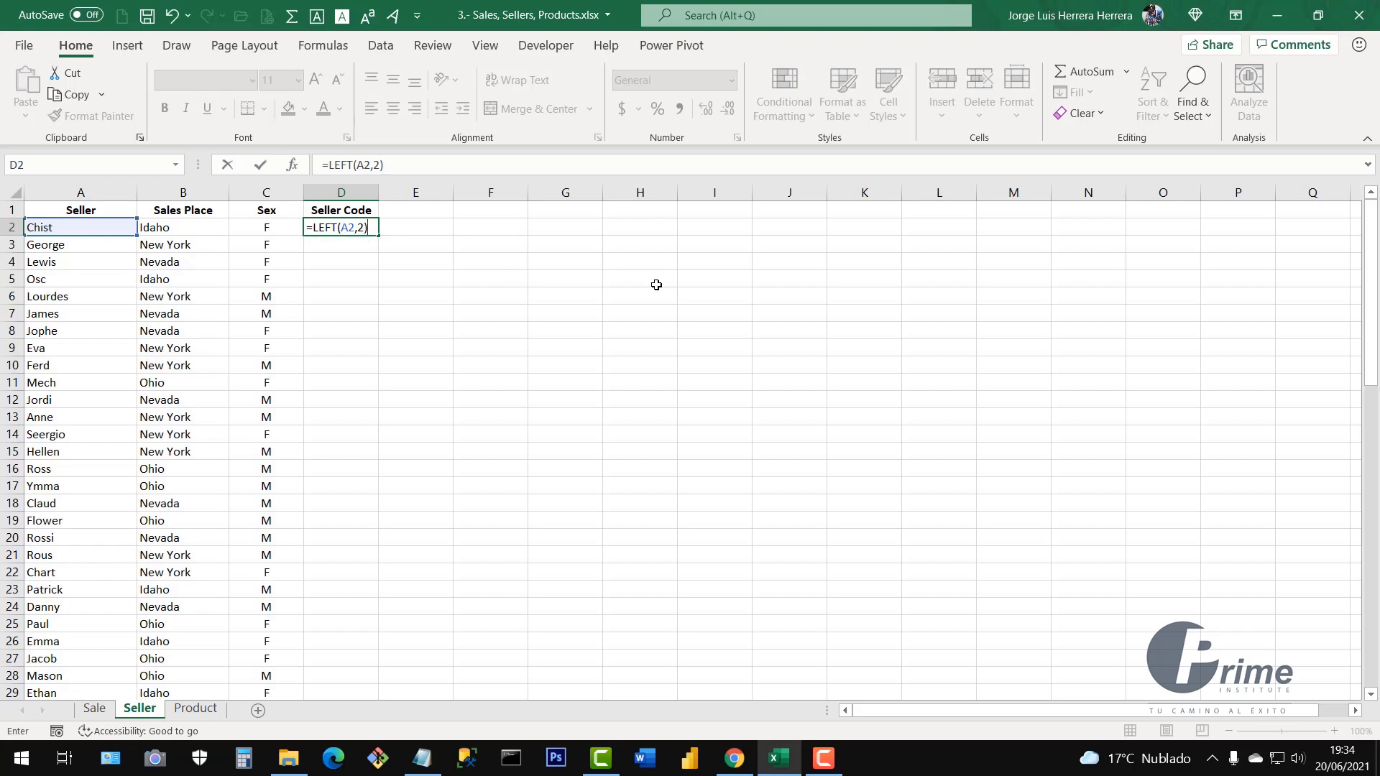
key("Return")
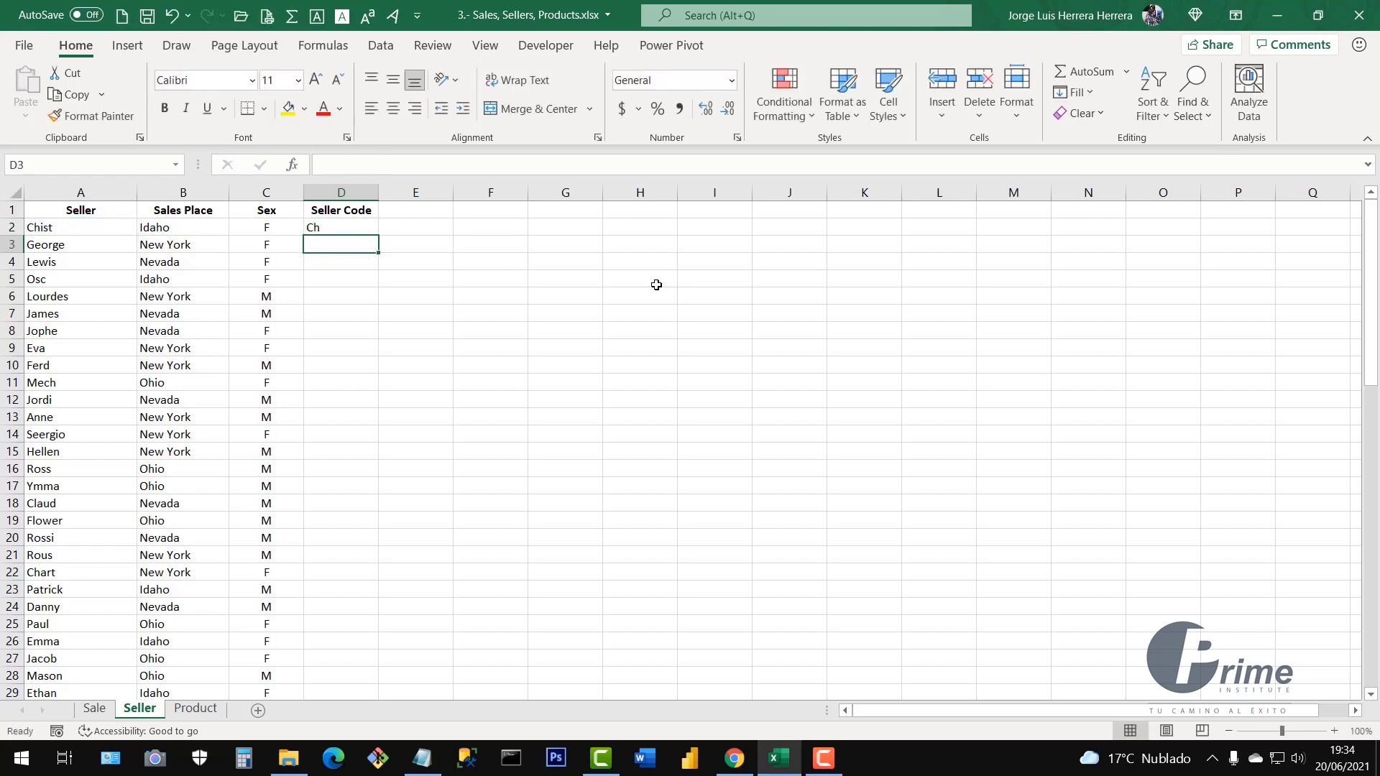
left_click(333, 227)
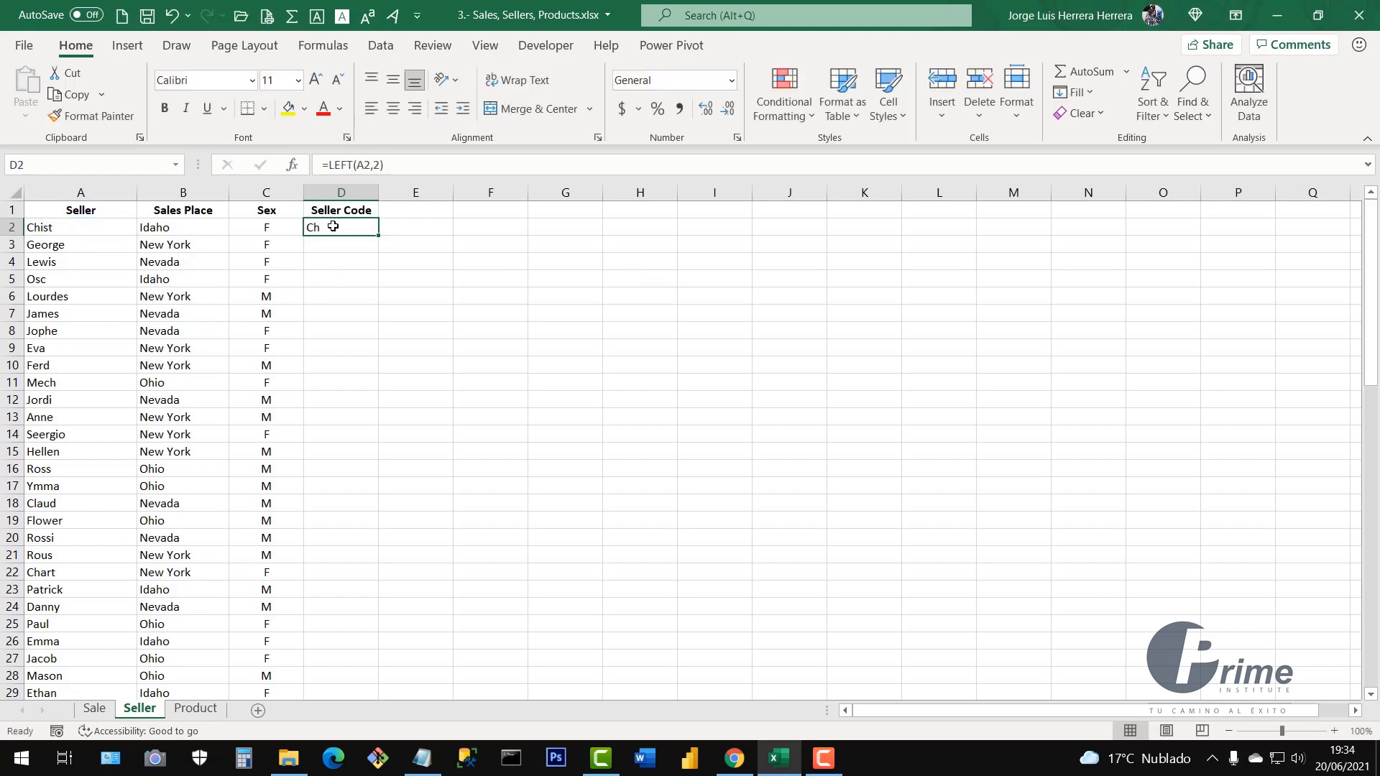
left_click(34, 229)
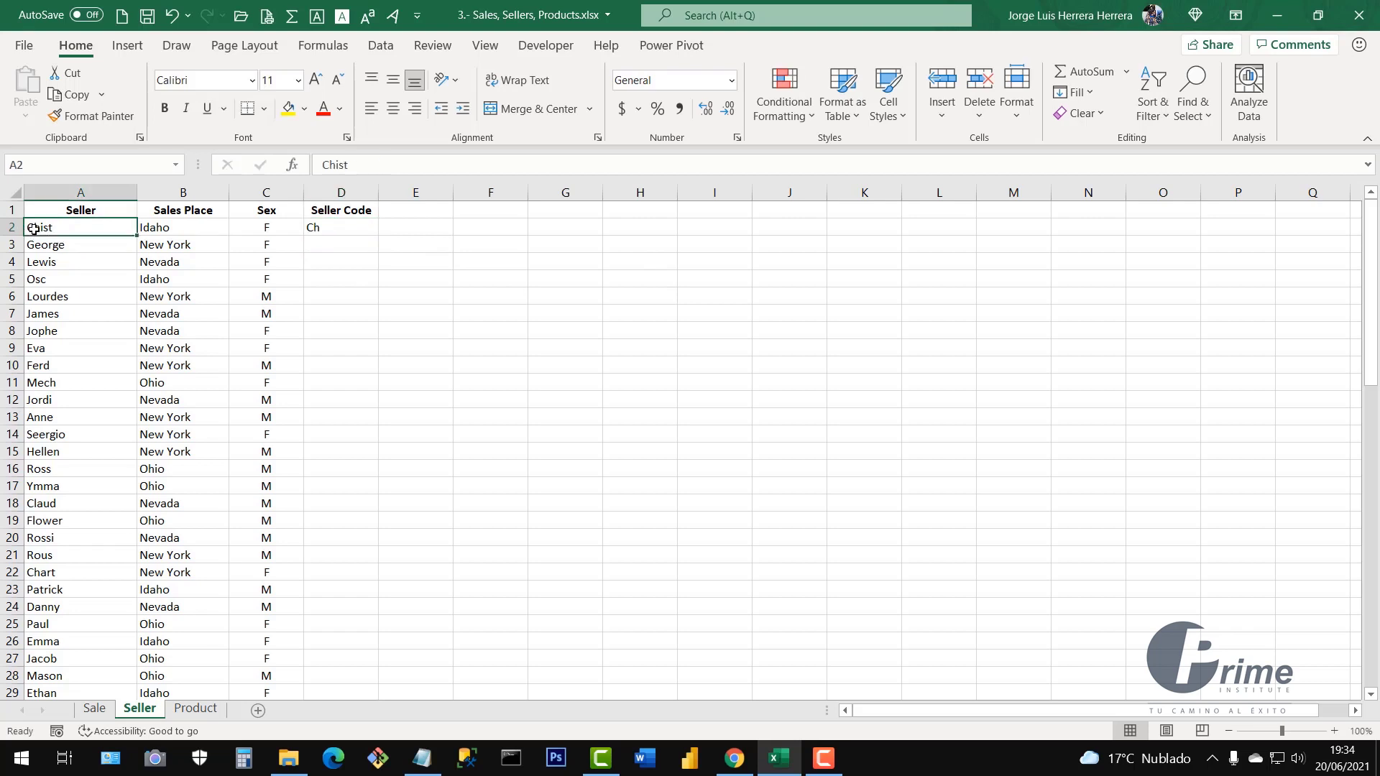
Extend the D2 formula to =LEFT(A2,2)&RIGHT(A2,2) so it also appends the last two characters of the seller name
left_click(322, 226)
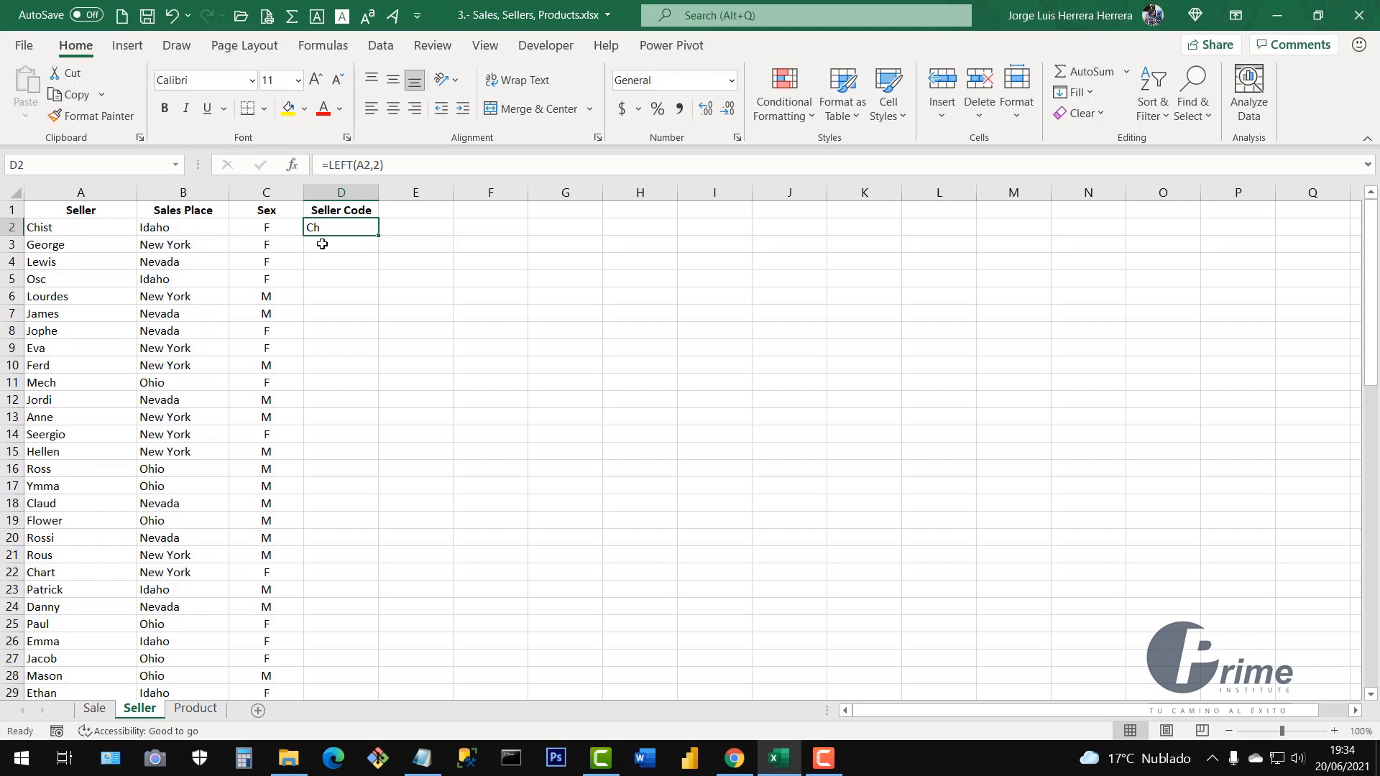
double_click(347, 229)
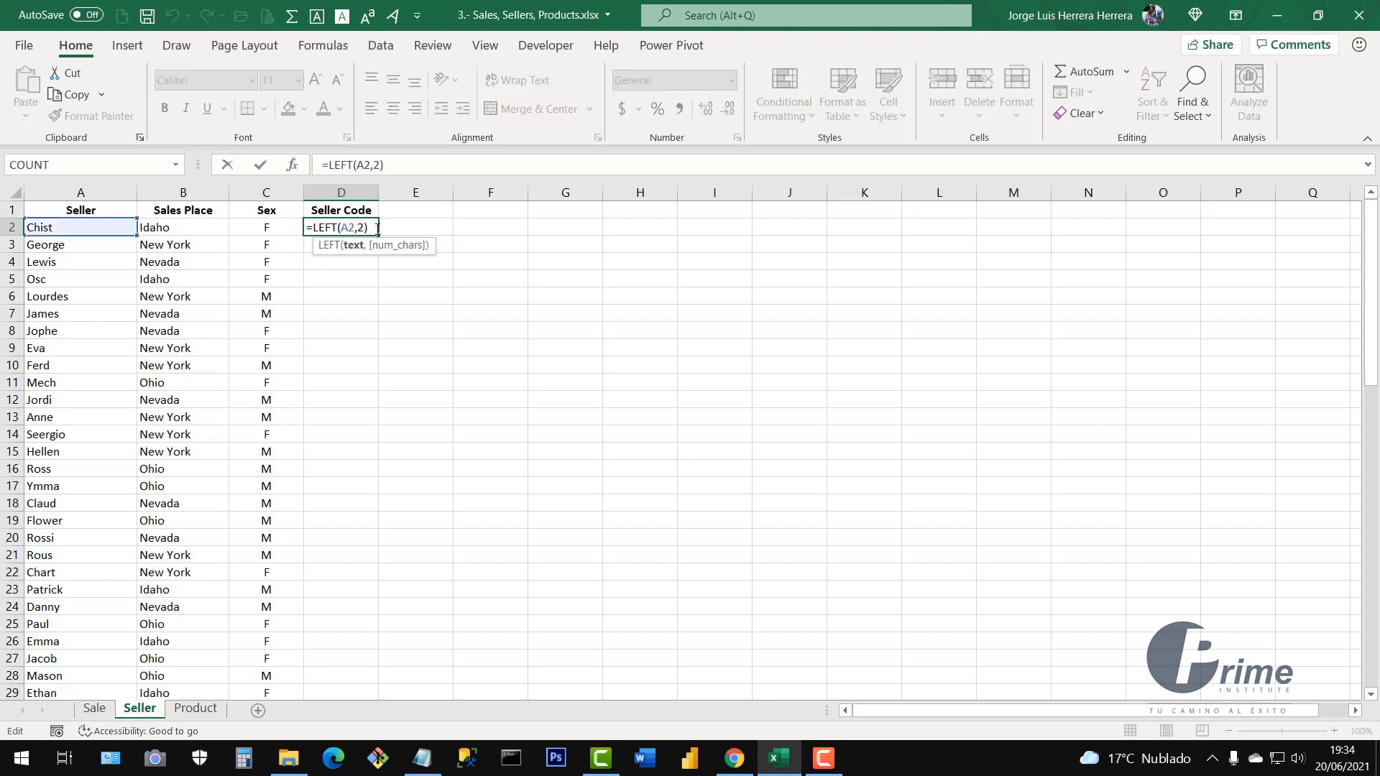
left_click(372, 228)
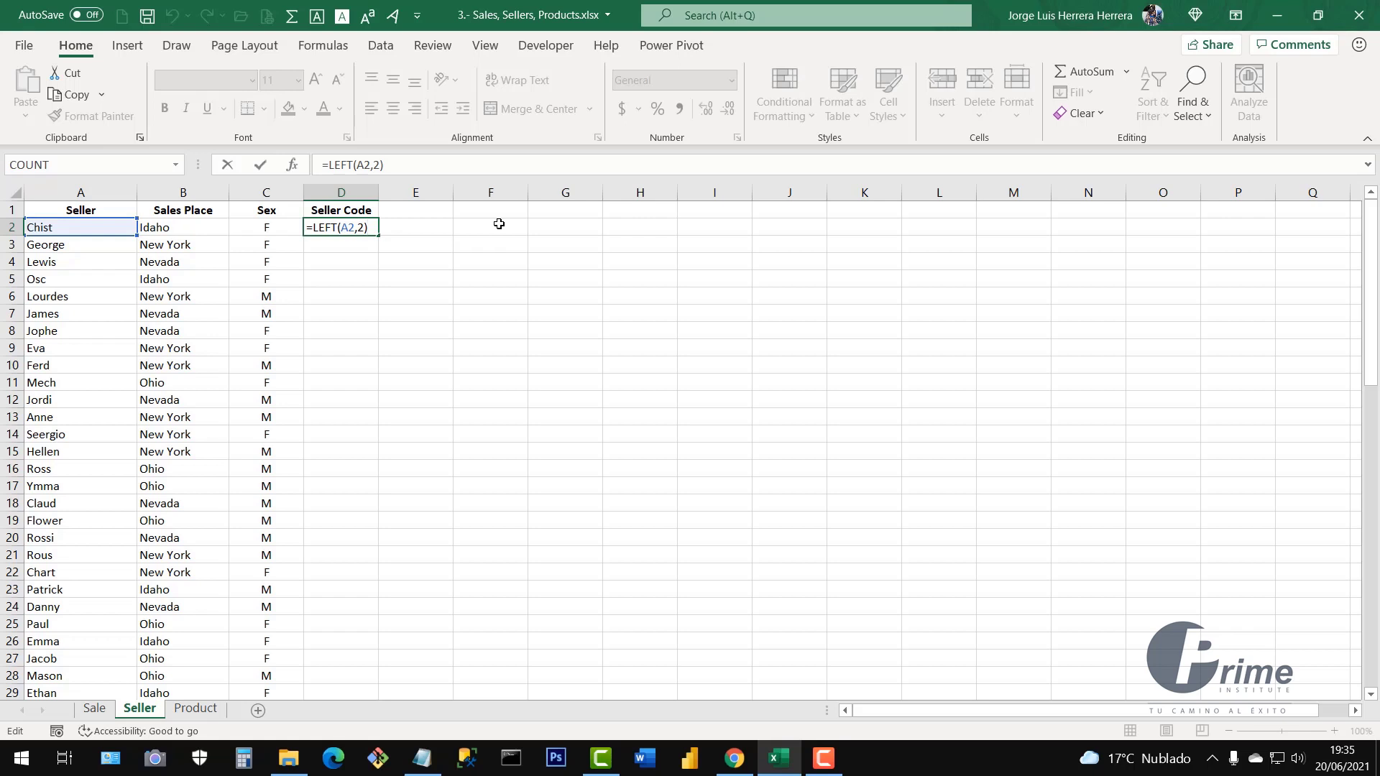
type("&")
type("ri")
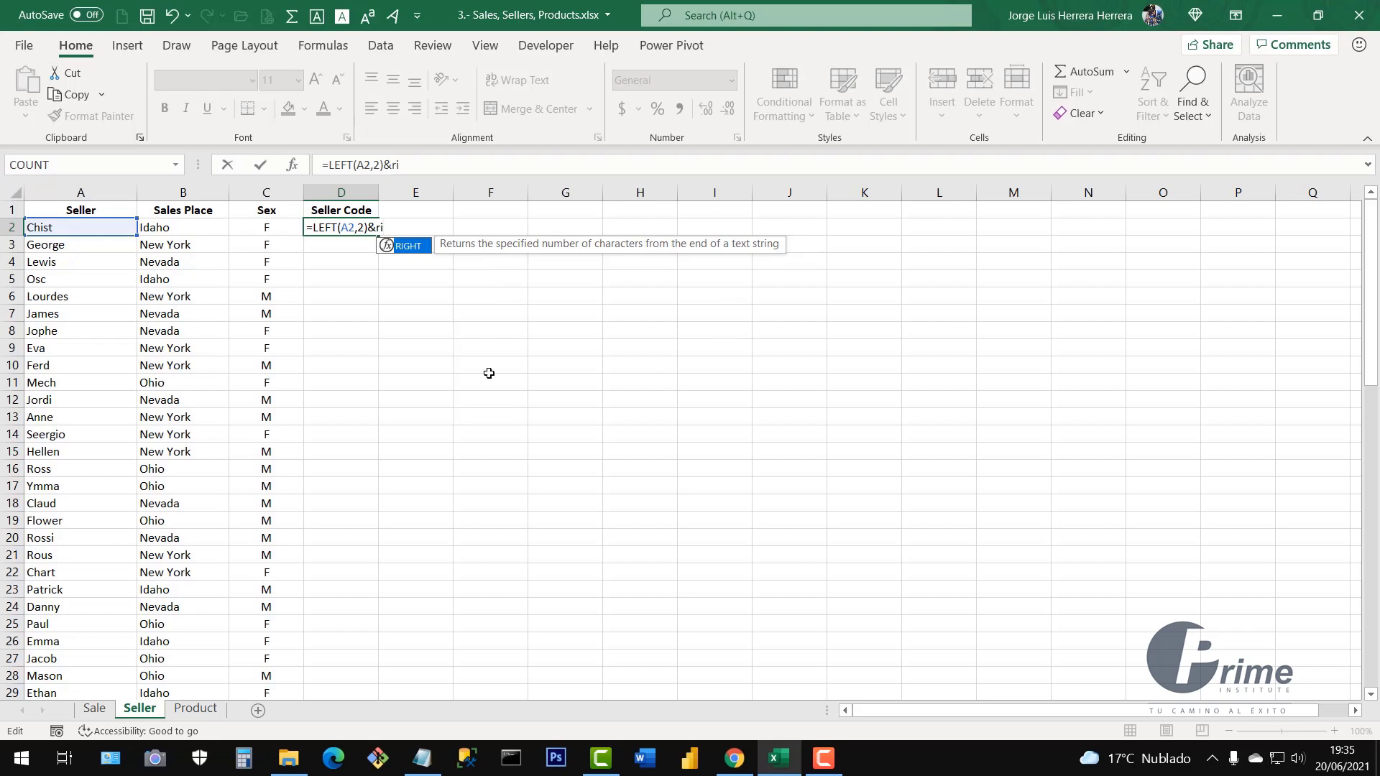
double_click(413, 246)
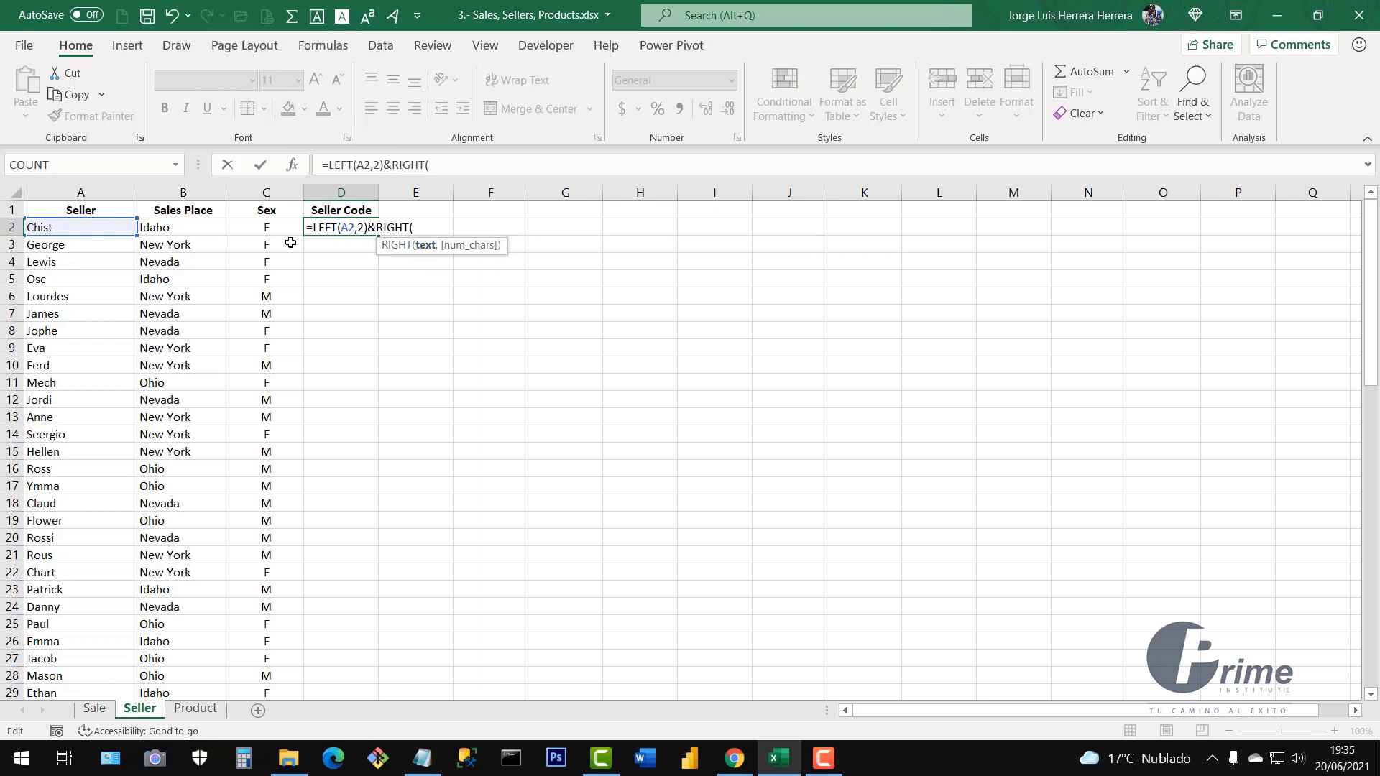
left_click(55, 227)
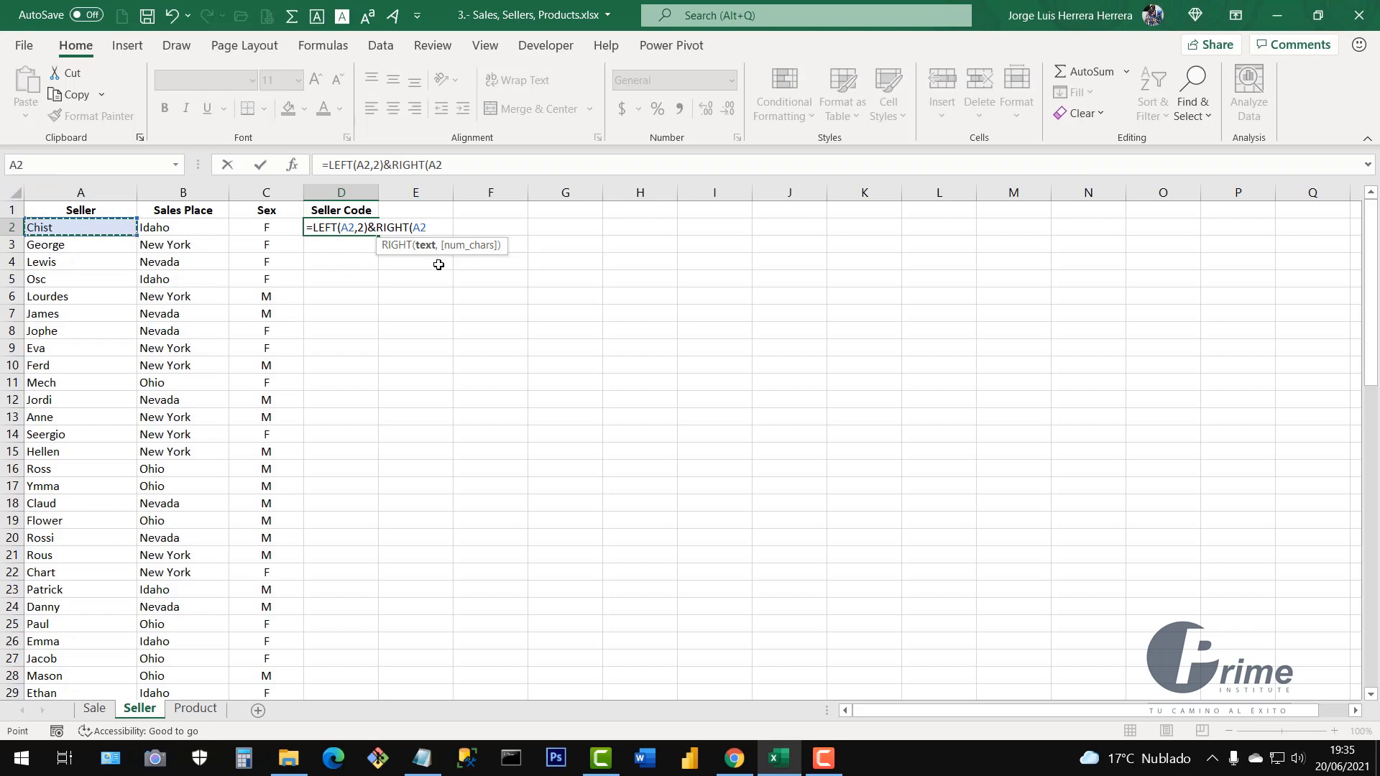
type(",")
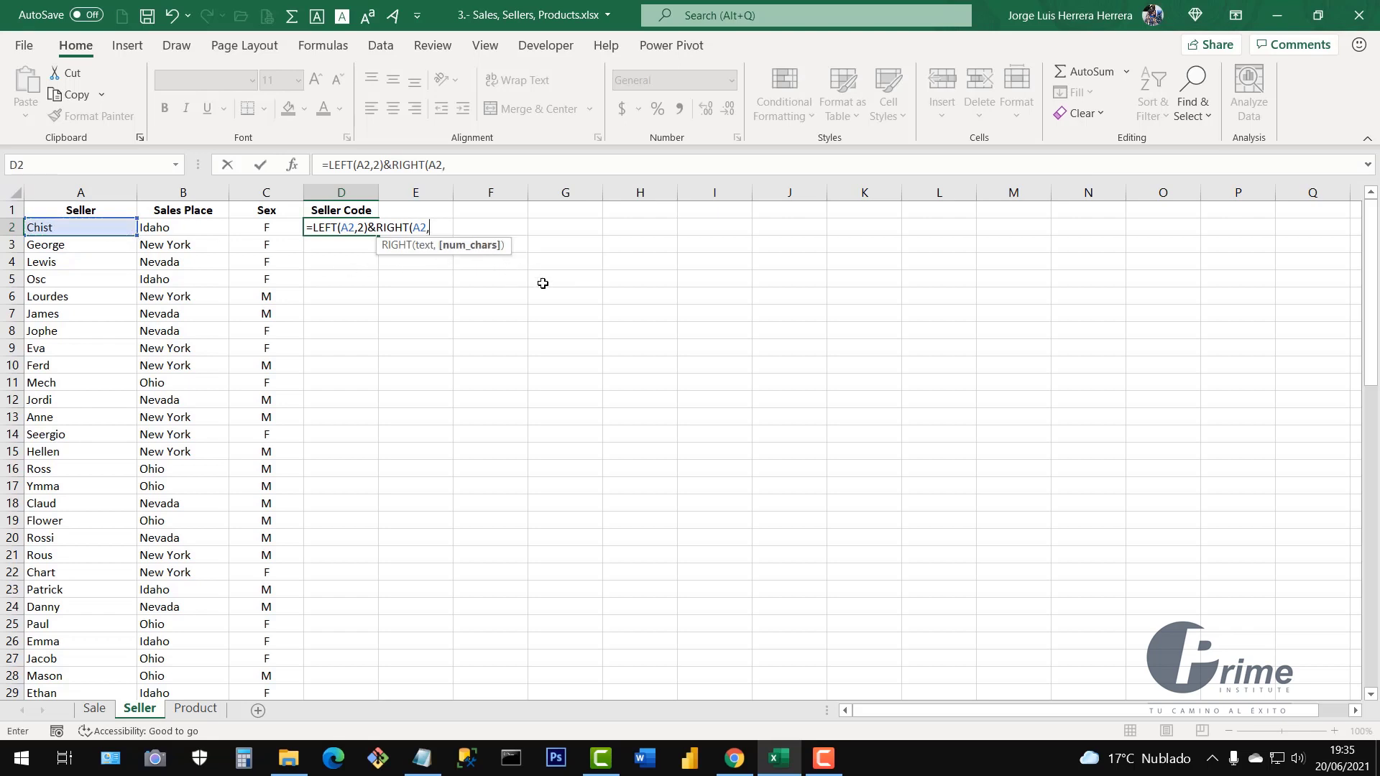
type("2)")
key("Return")
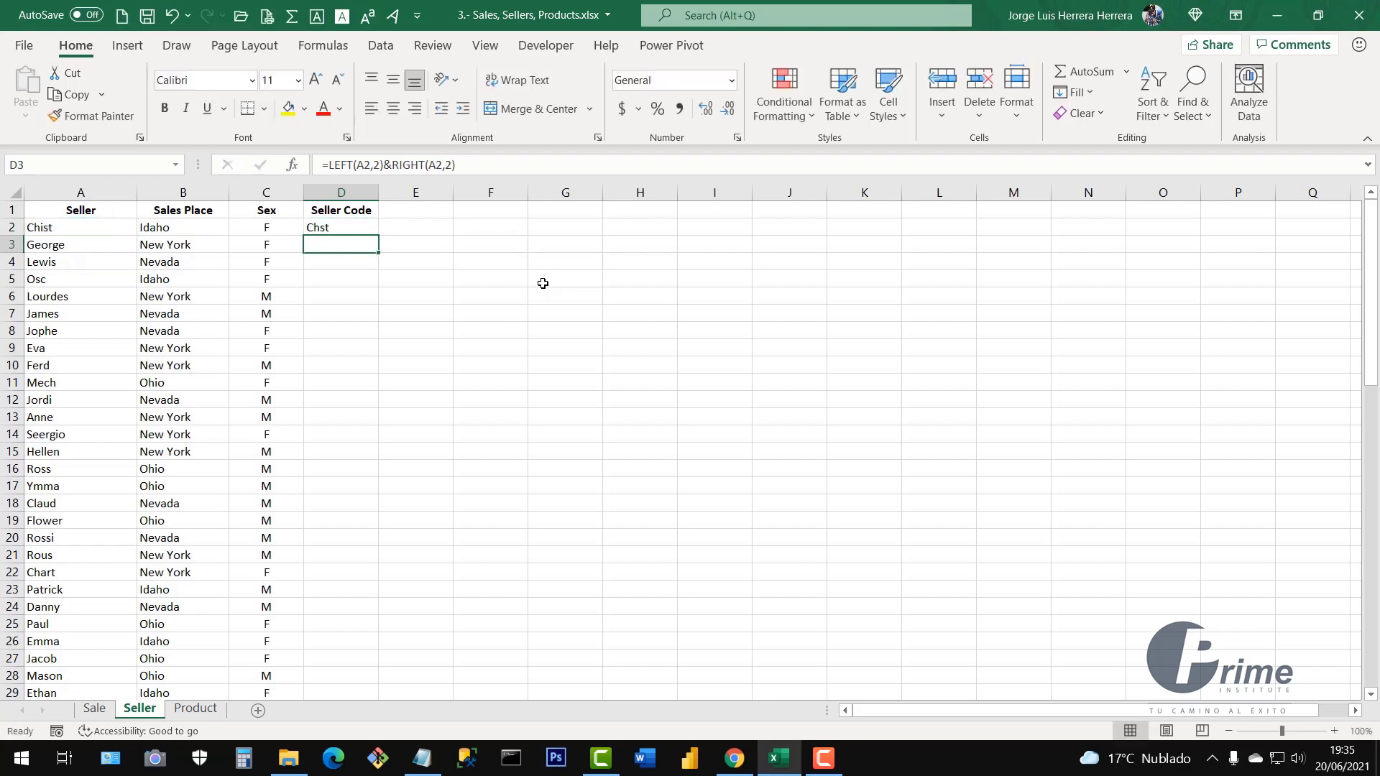
Try filling the Seller Code formula from D2 down to D11, and undo the fill
left_click(335, 229)
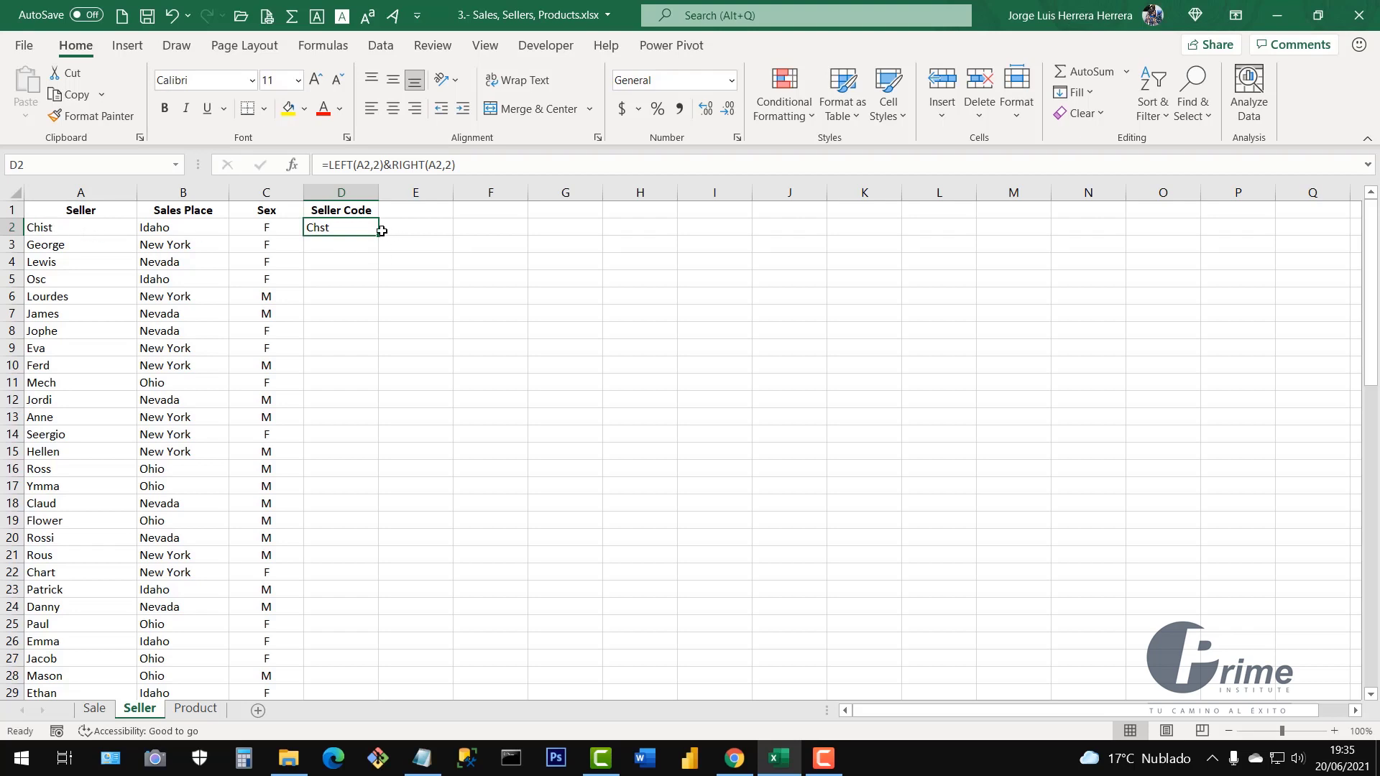
left_click_drag(381, 230, 388, 384)
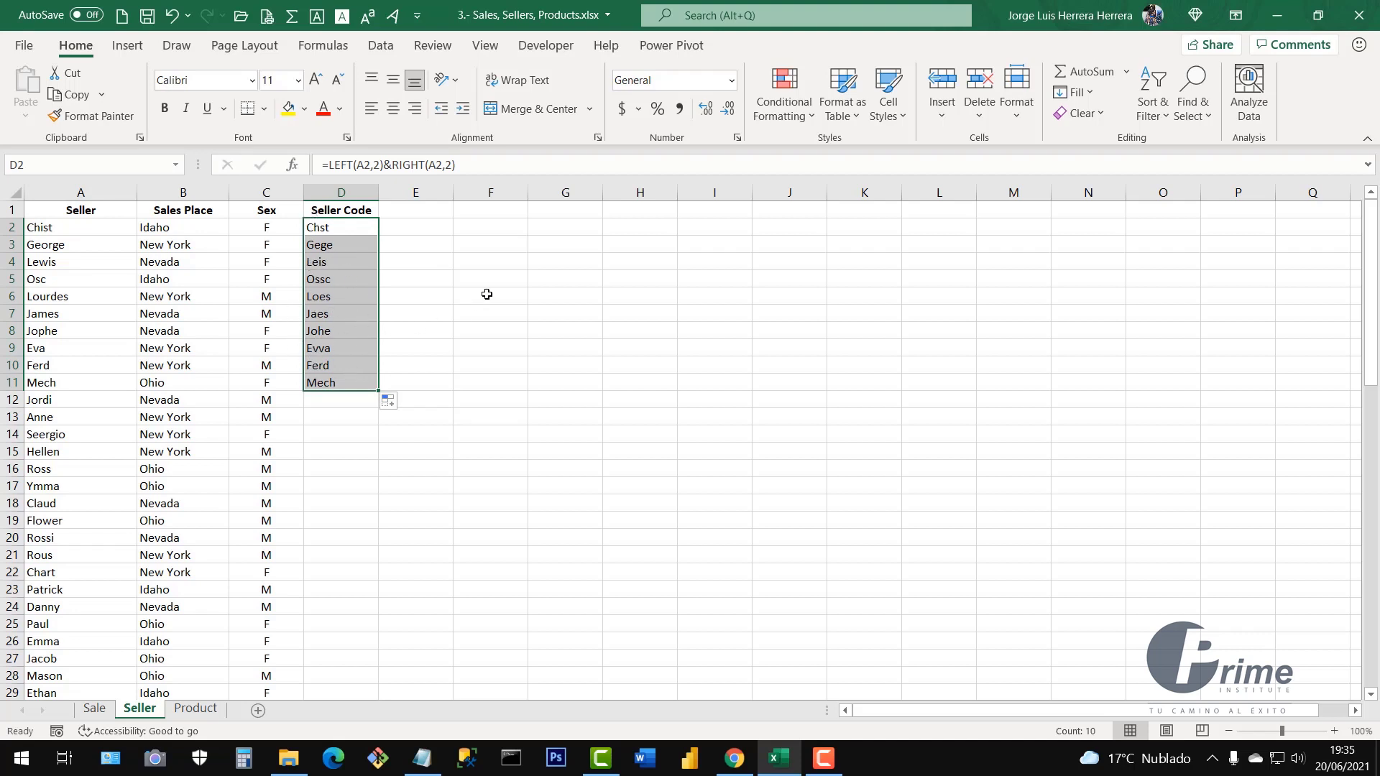
key("ctrl+z")
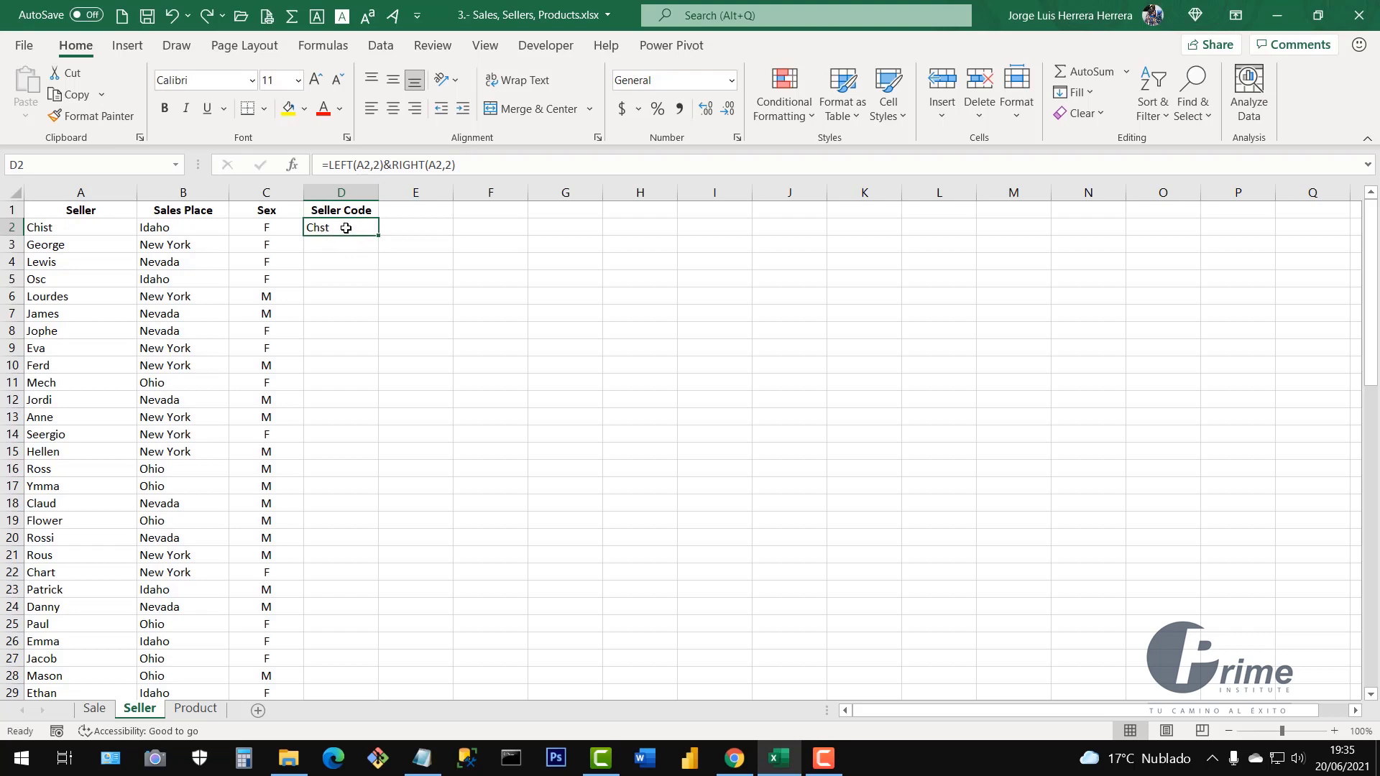
Append the text "21" to the D2 formula, making it =LEFT(A2,2)&RIGHT(A2,2)&"21"
double_click(345, 227)
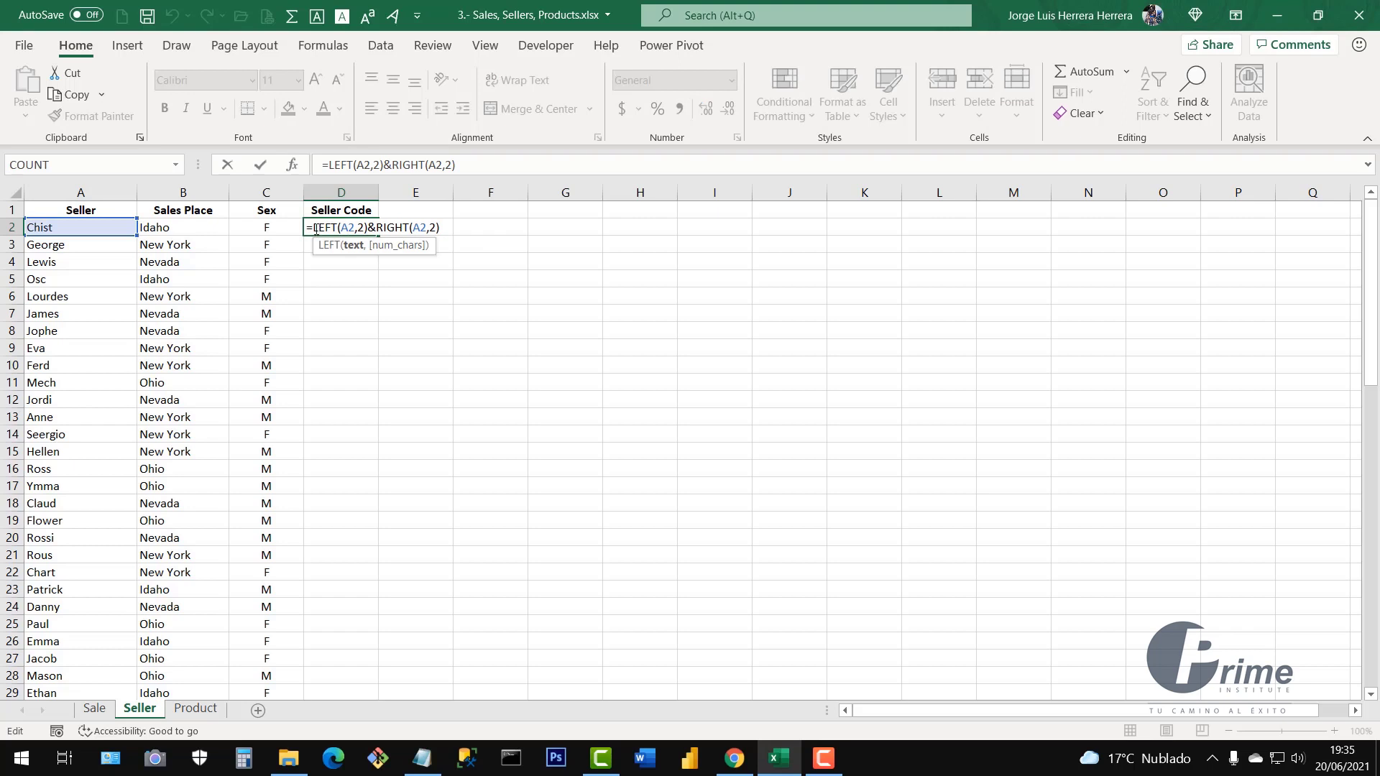
left_click(445, 229)
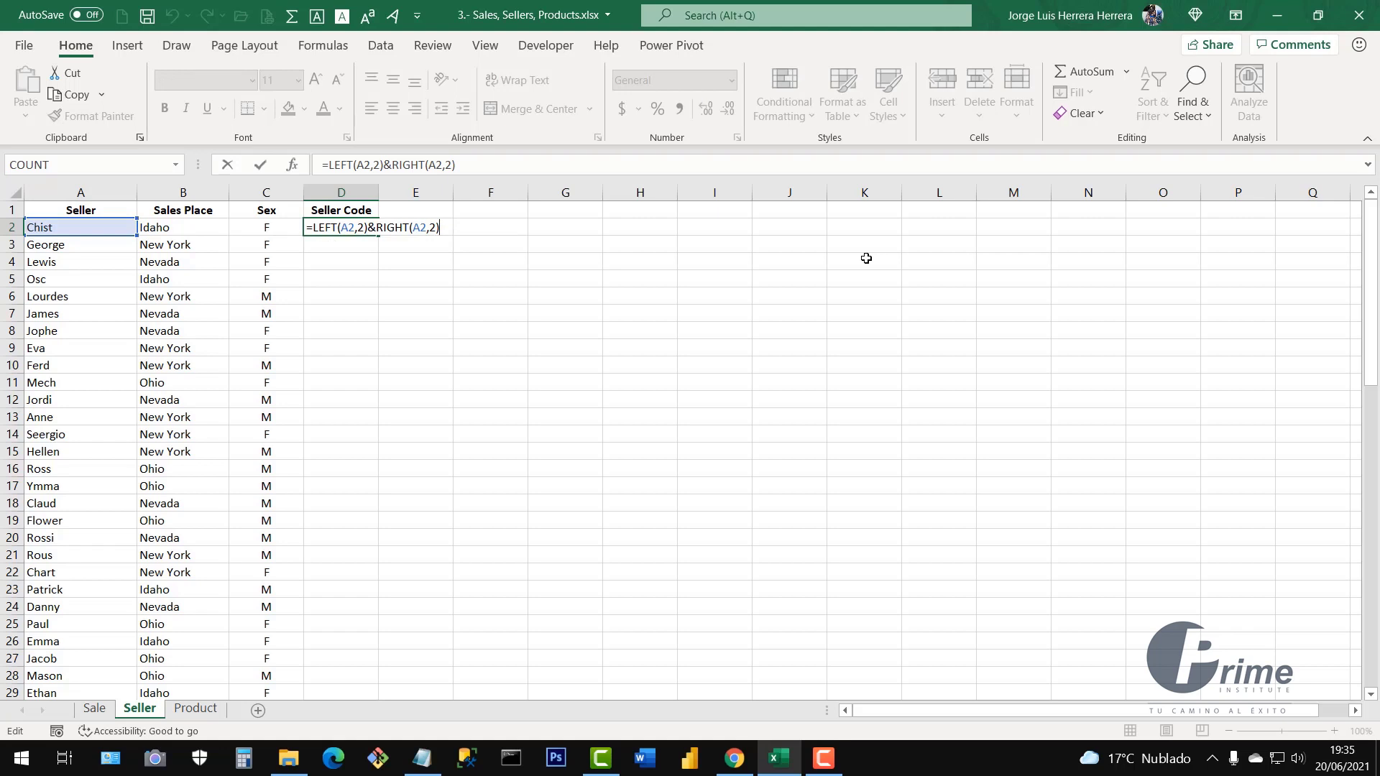
type("&\"21")
key("Return")
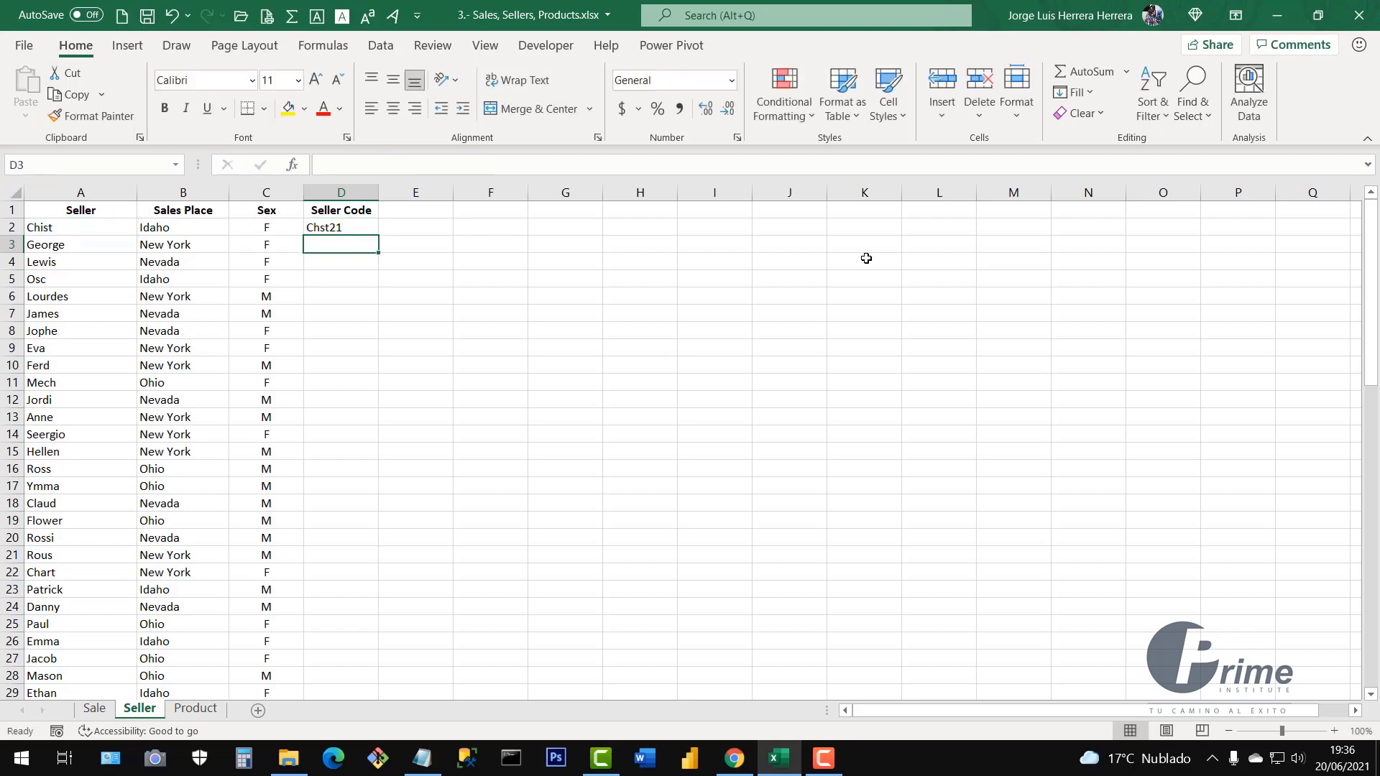
Fill the Seller Code formula from D2 down to D73 and check the generated codes through the last seller
left_click(337, 227)
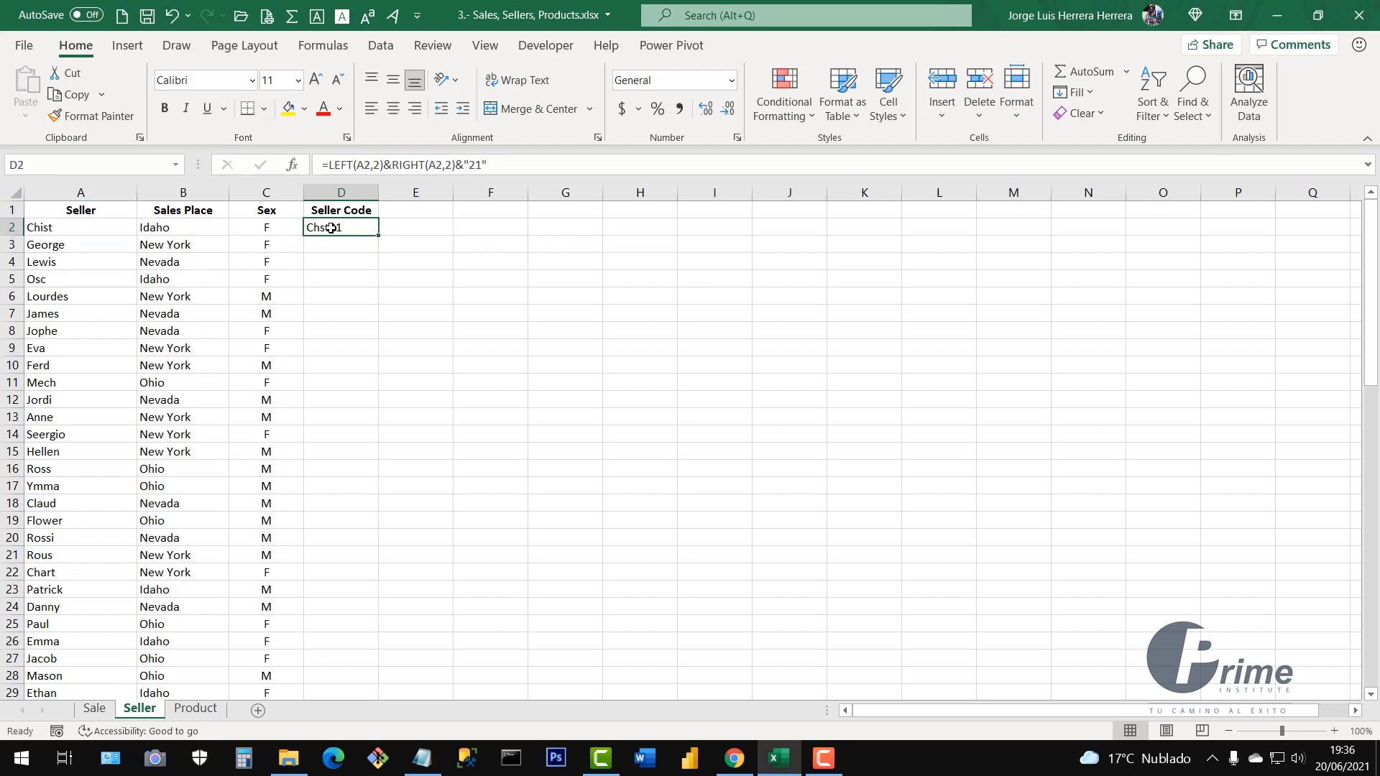
double_click(379, 237)
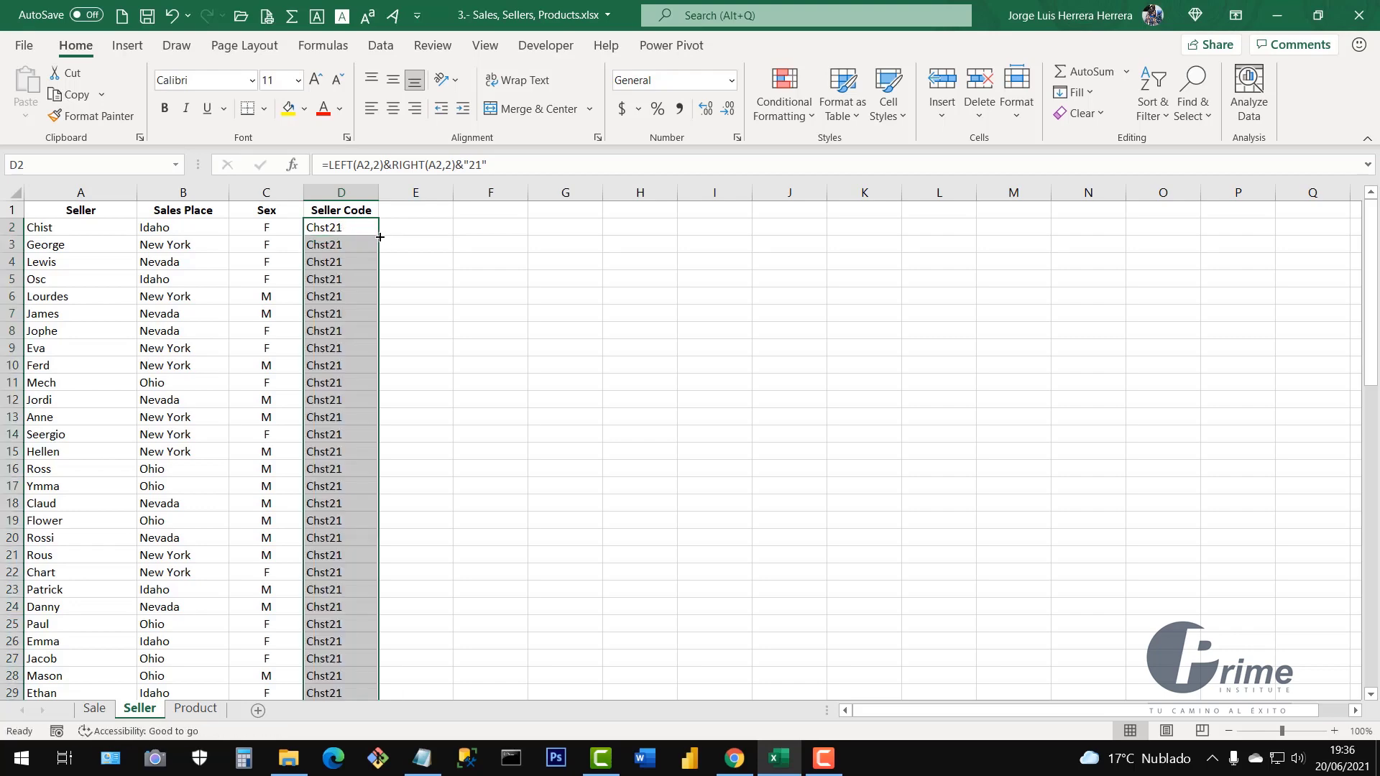
scroll(422, 450, "down", 3)
scroll(434, 482, "down", 16)
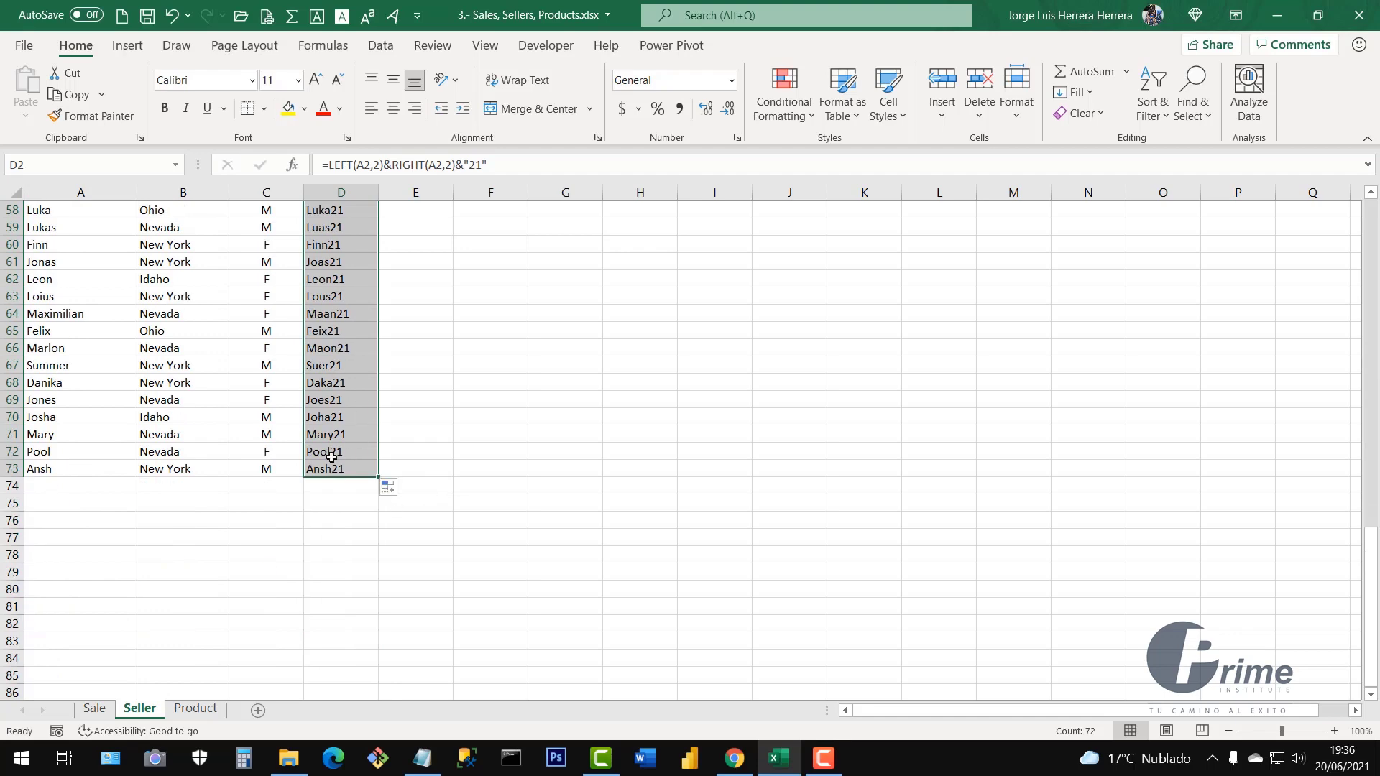
scroll(371, 278, "up", 19)
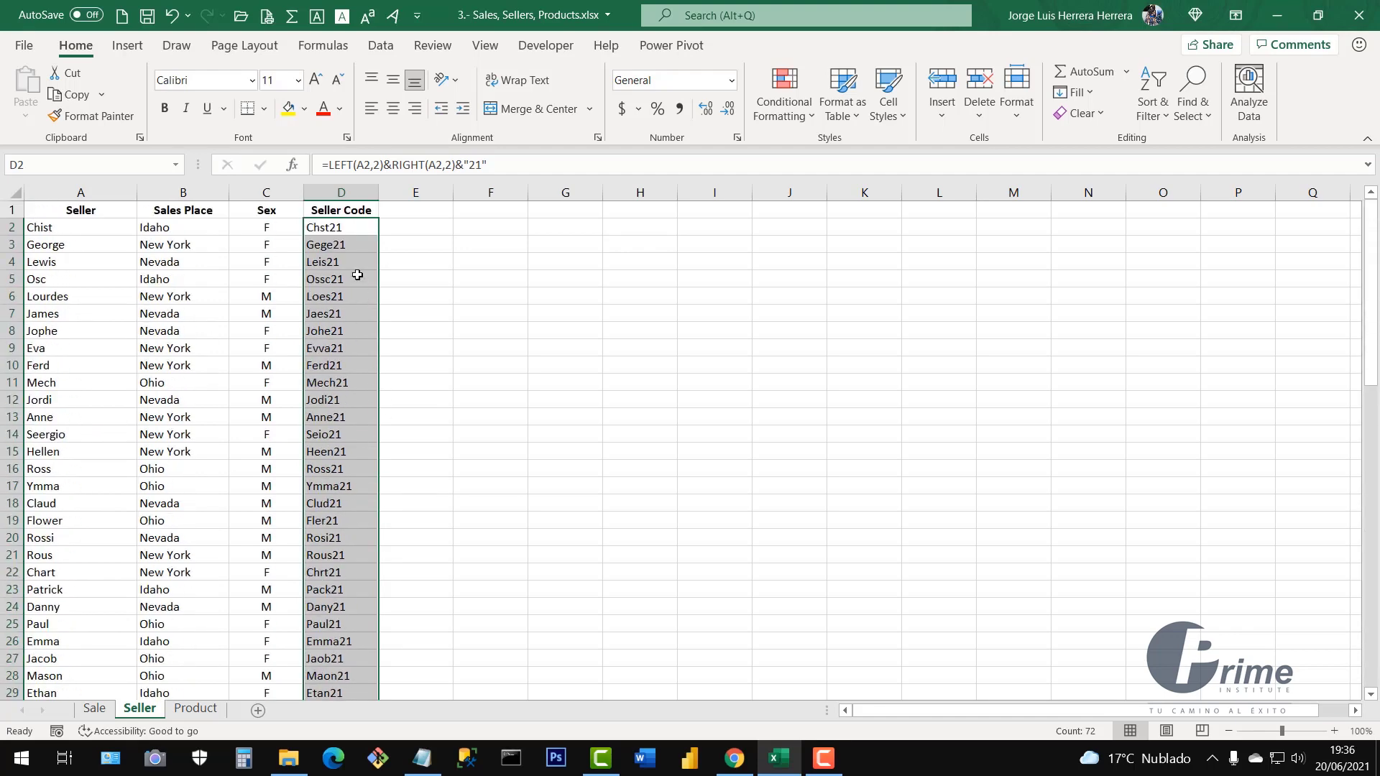
Highlight duplicate Seller Code values in D2:D73 with Light Red Fill with Dark Red Text
left_click(344, 332)
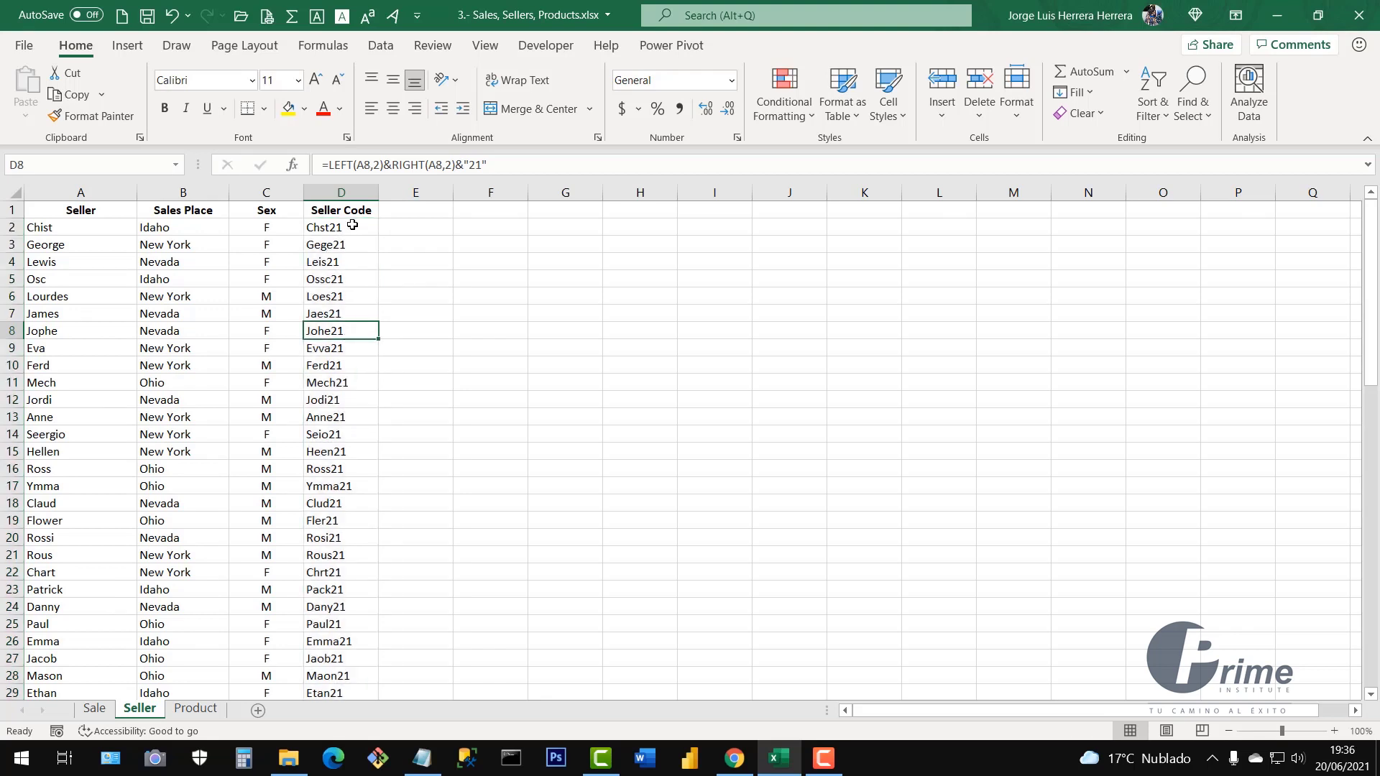
left_click_drag(352, 225, 354, 316)
scroll(355, 646, "down", 7)
scroll(394, 320, "up", 3)
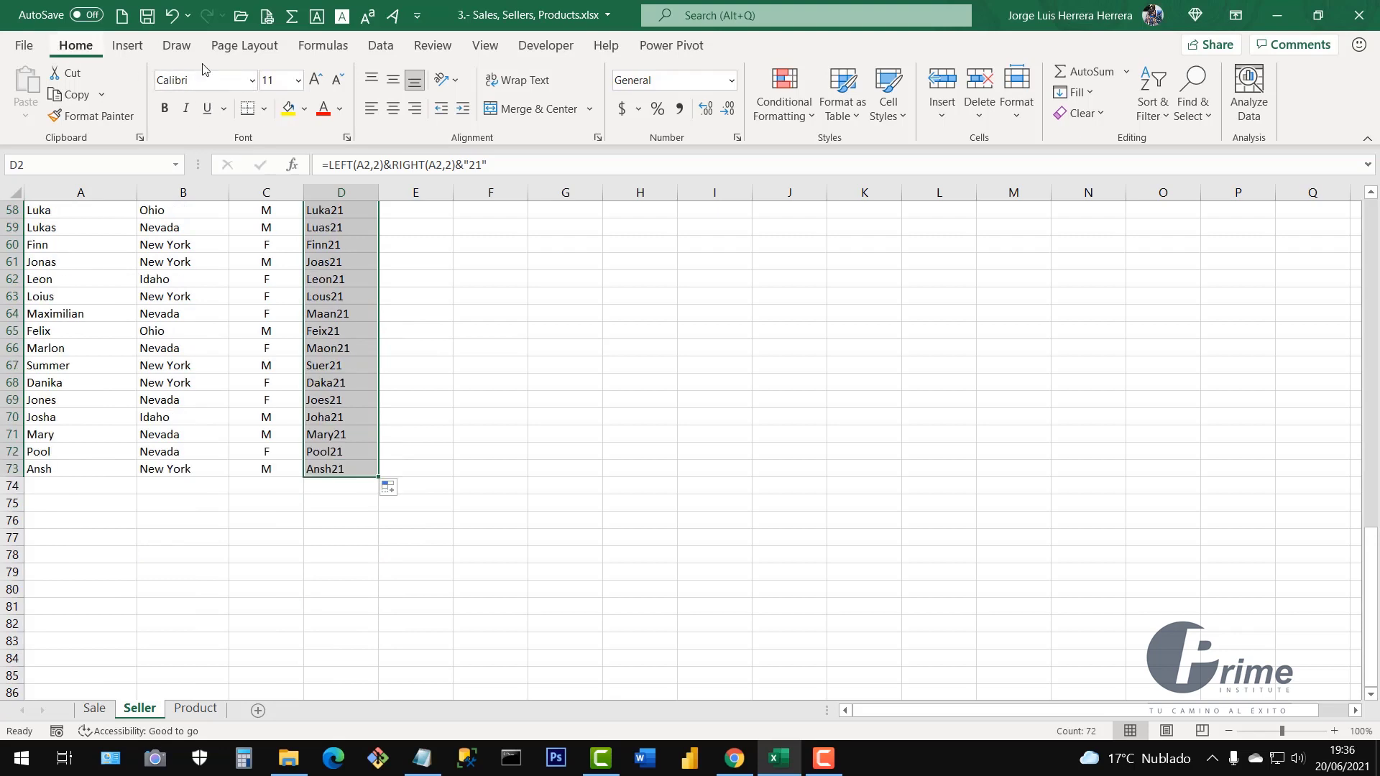
left_click(786, 116)
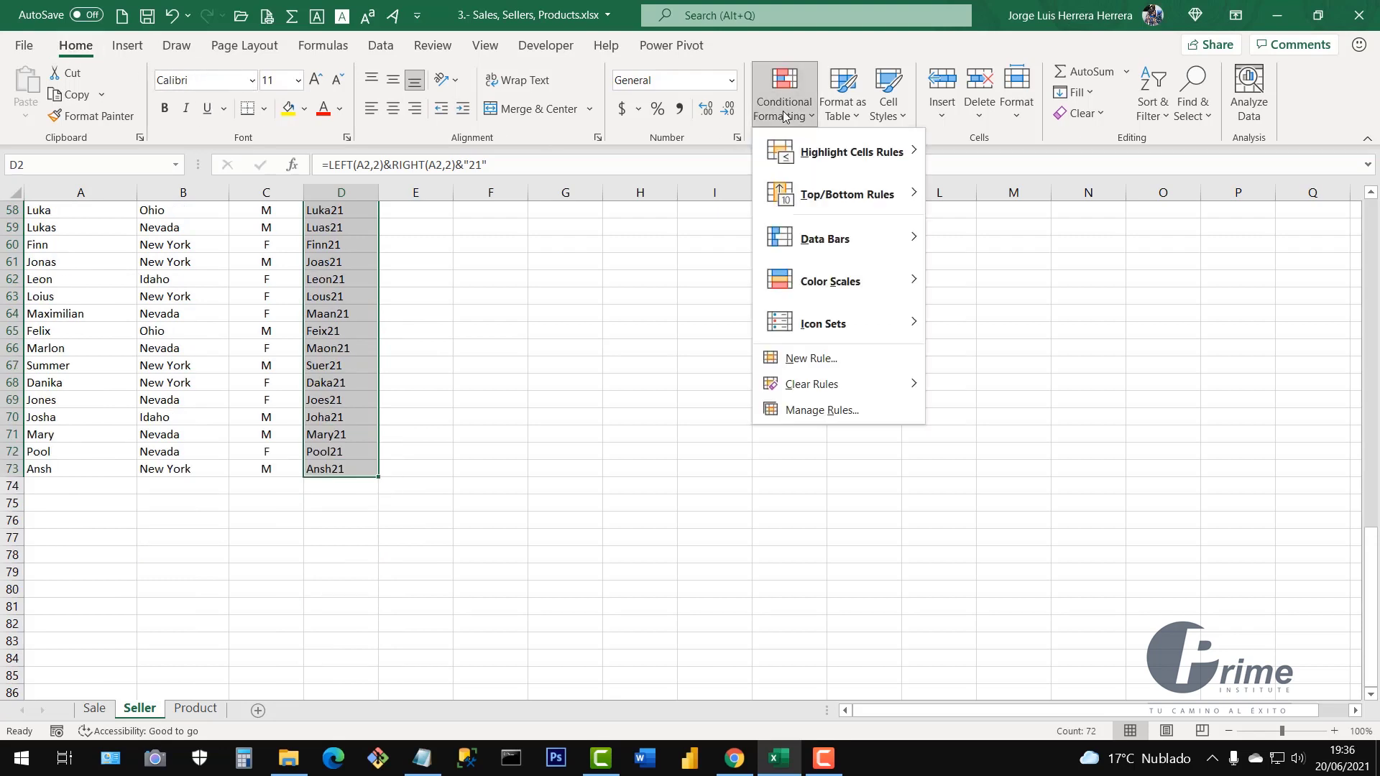
mouse_move(825, 165)
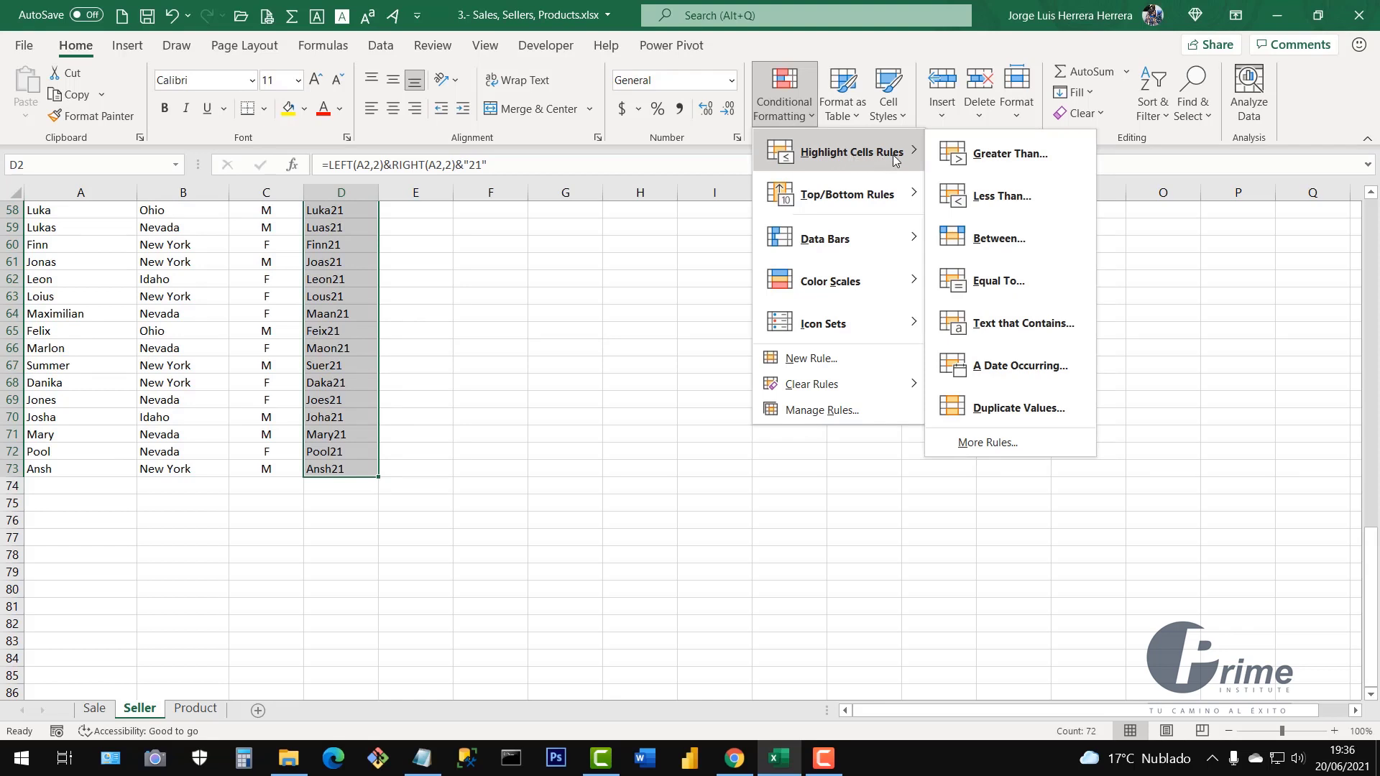
left_click(977, 409)
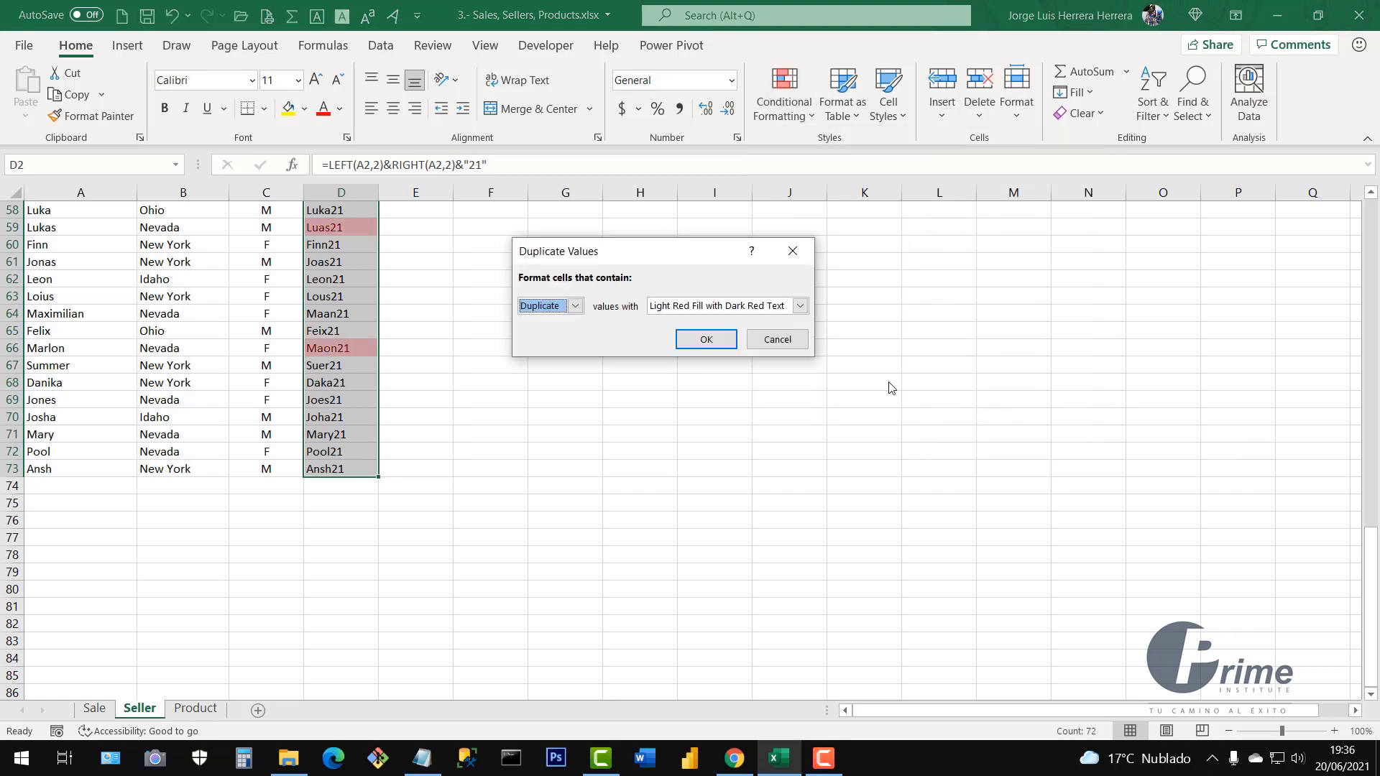
left_click(705, 339)
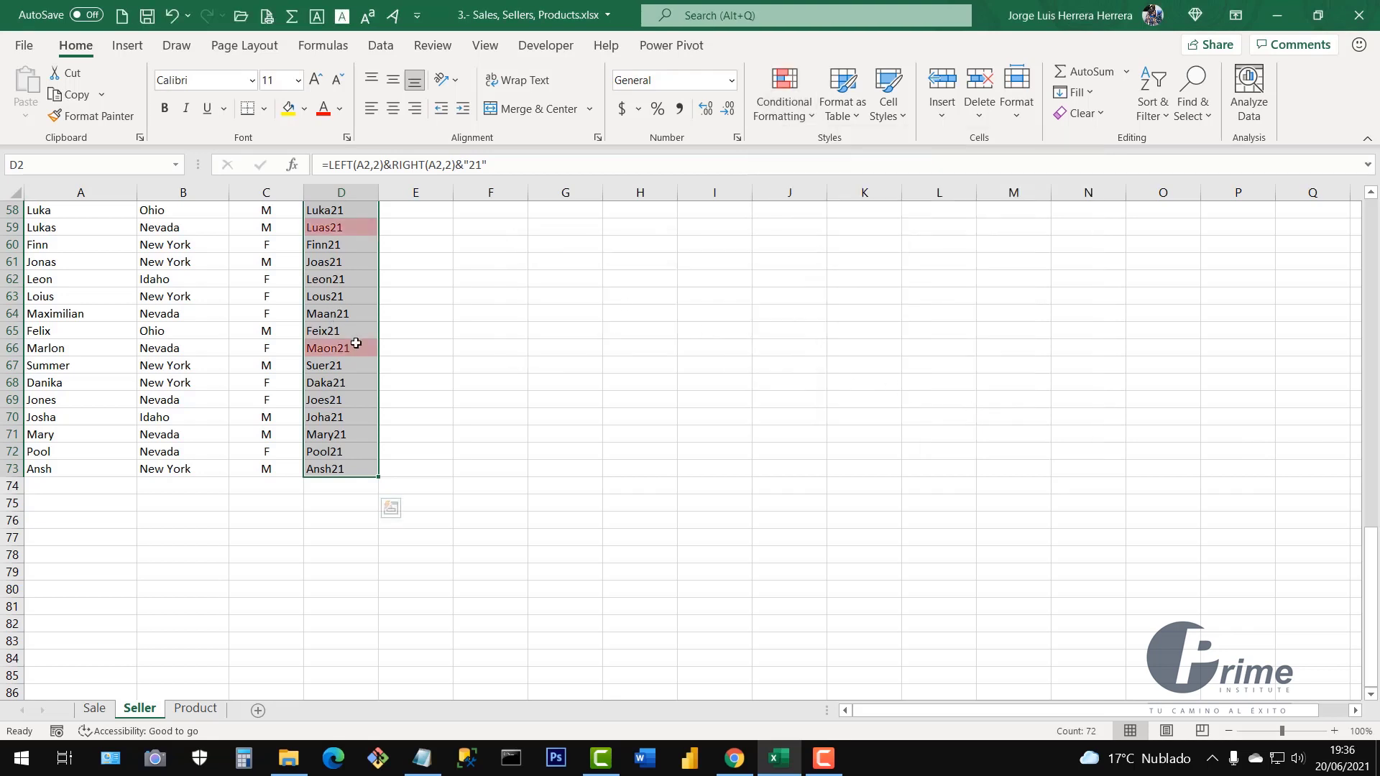
Examine the highlighted duplicate codes in the Seller Code column and compare the seller names in rows 28 and 66
scroll(354, 346, "up", 16)
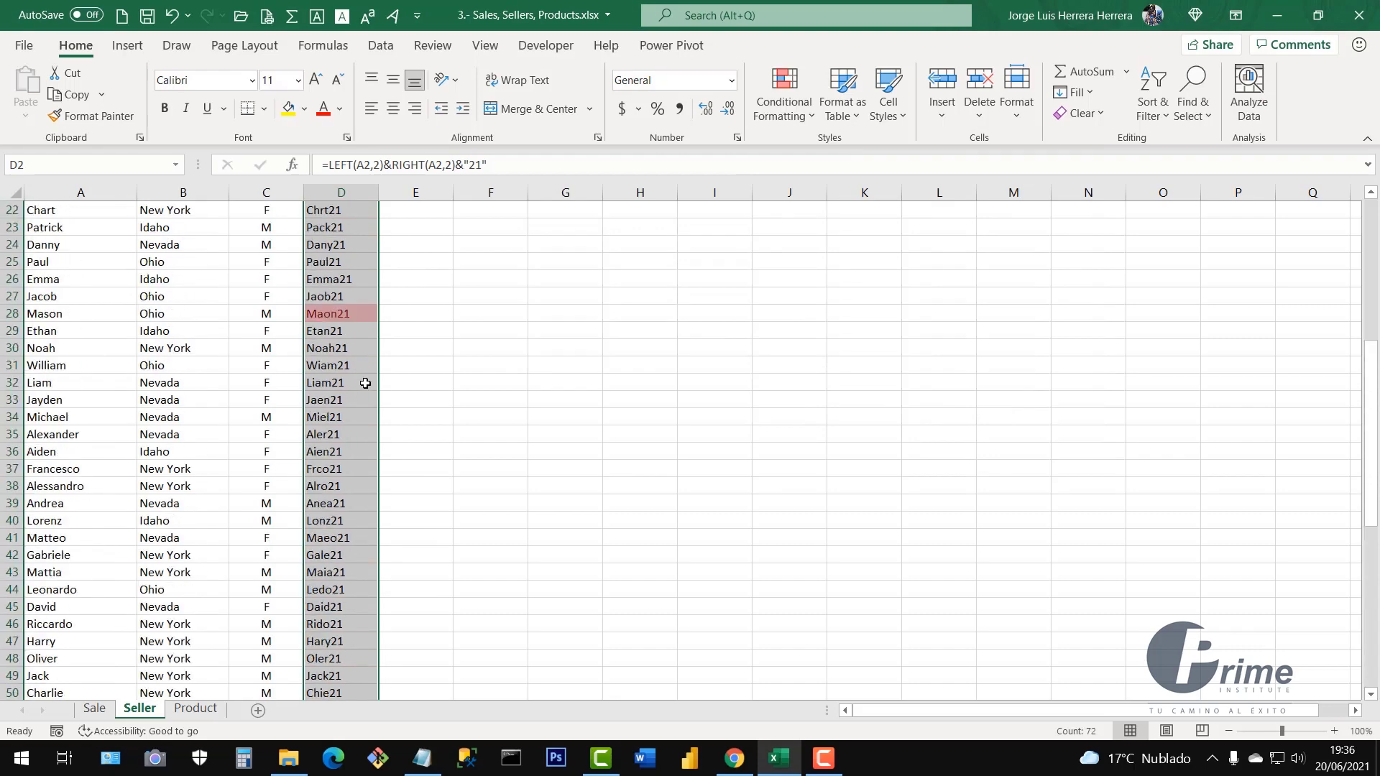
scroll(366, 383, "up", 3)
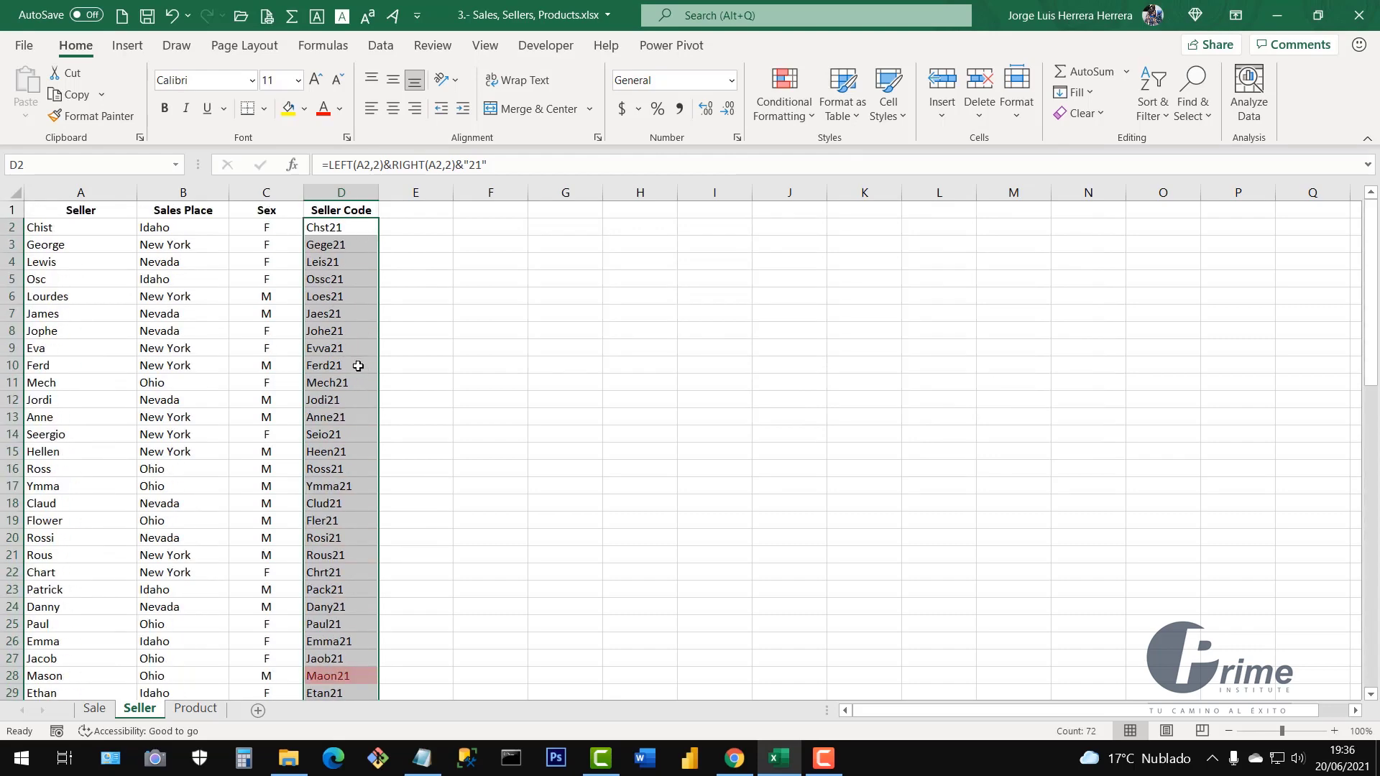
scroll(358, 365, "down", 4)
scroll(357, 366, "down", 2)
left_click(348, 313)
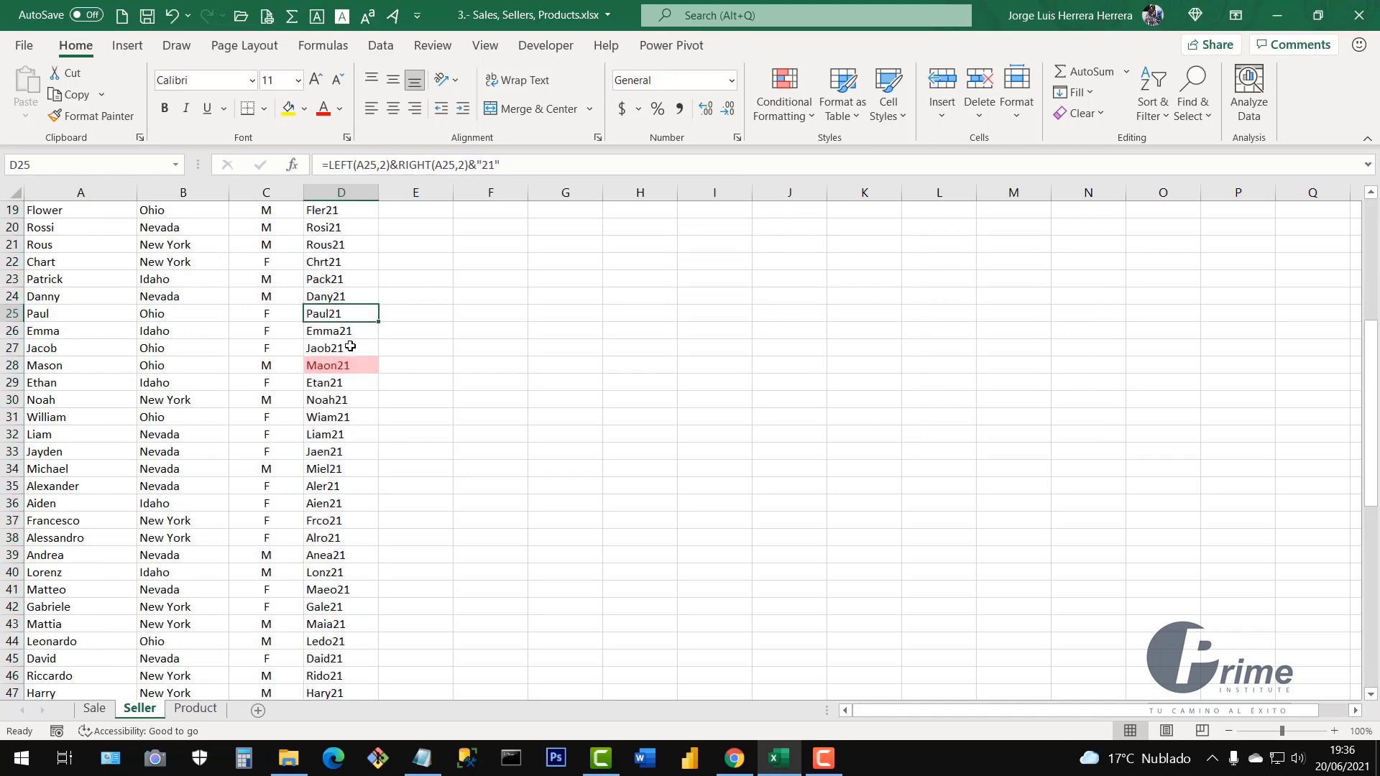
left_click(345, 365)
scroll(352, 431, "down", 6)
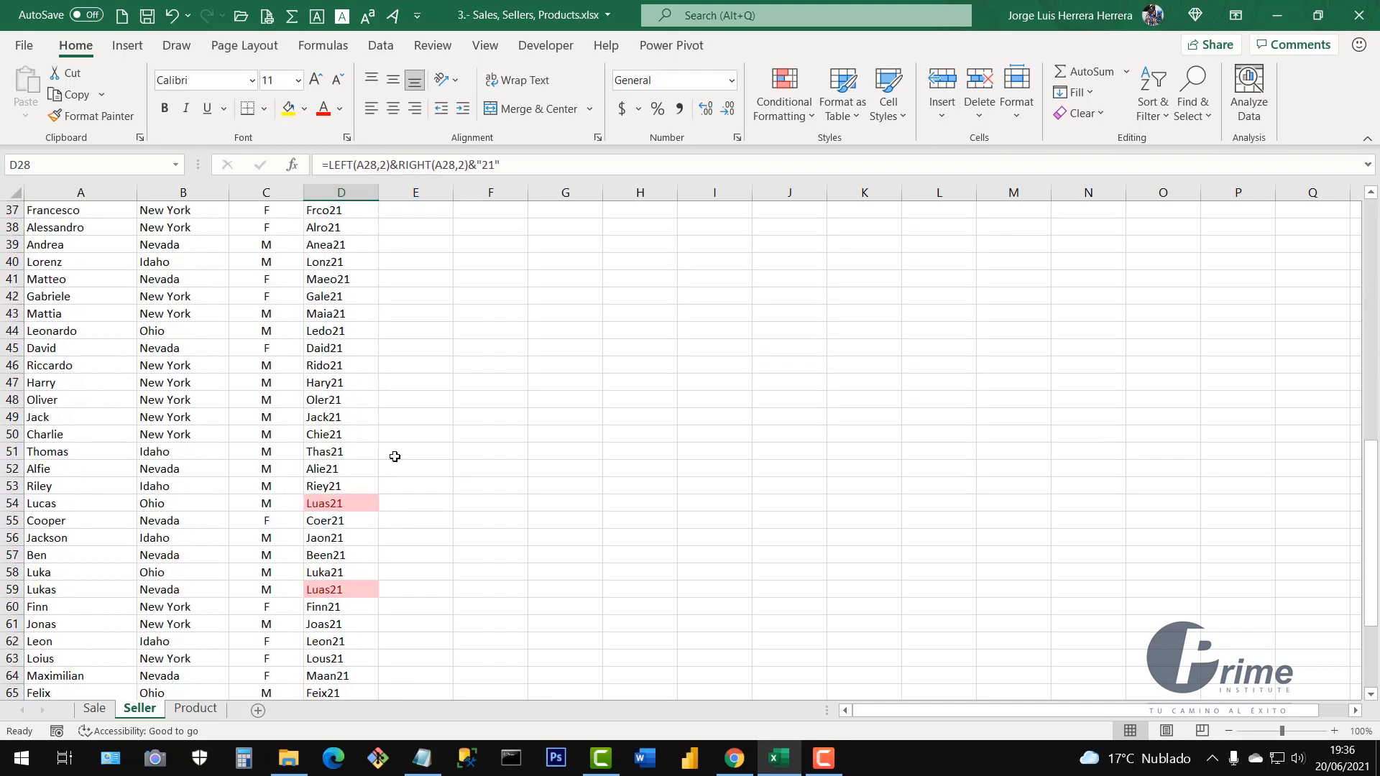
scroll(402, 564, "down", 4)
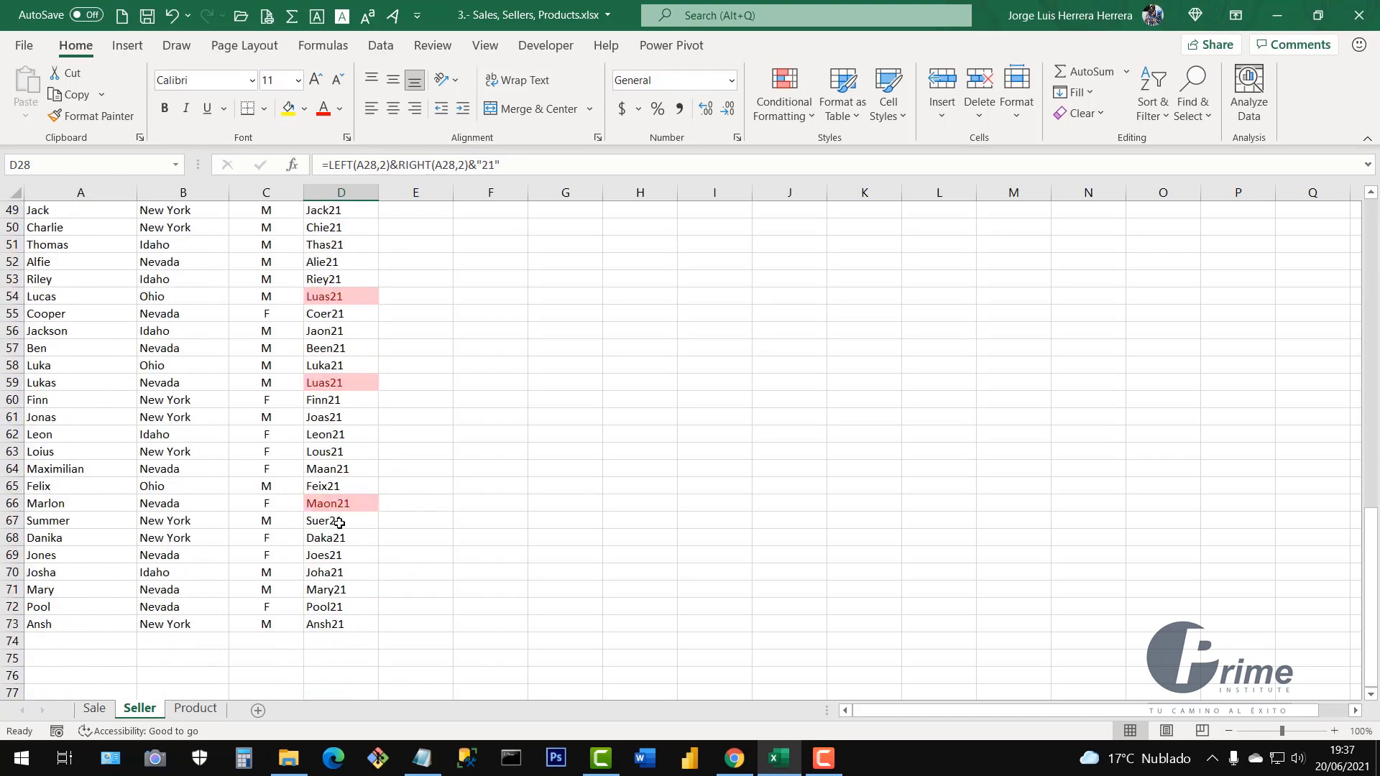
left_click(338, 505)
left_click(59, 506)
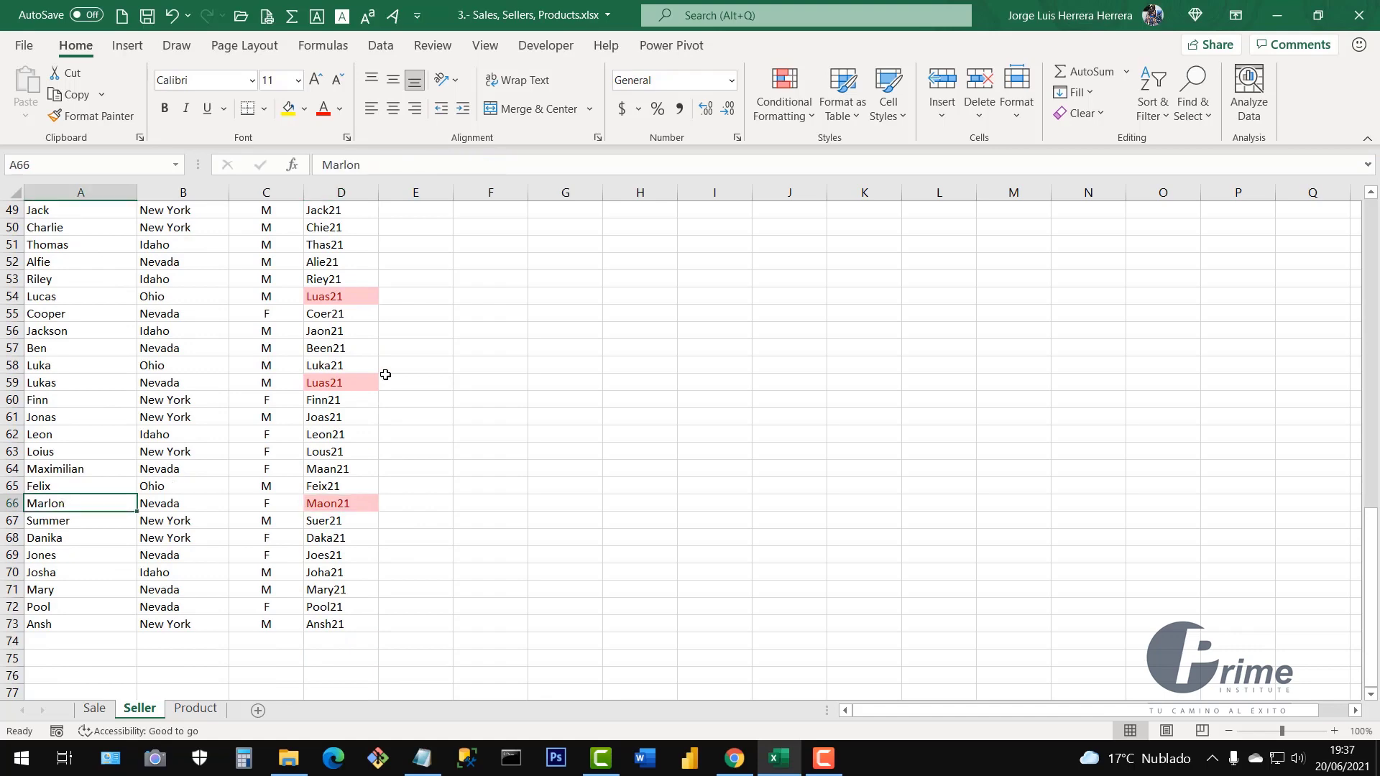
scroll(386, 375, "up", 5)
scroll(385, 374, "up", 3)
left_click(342, 262)
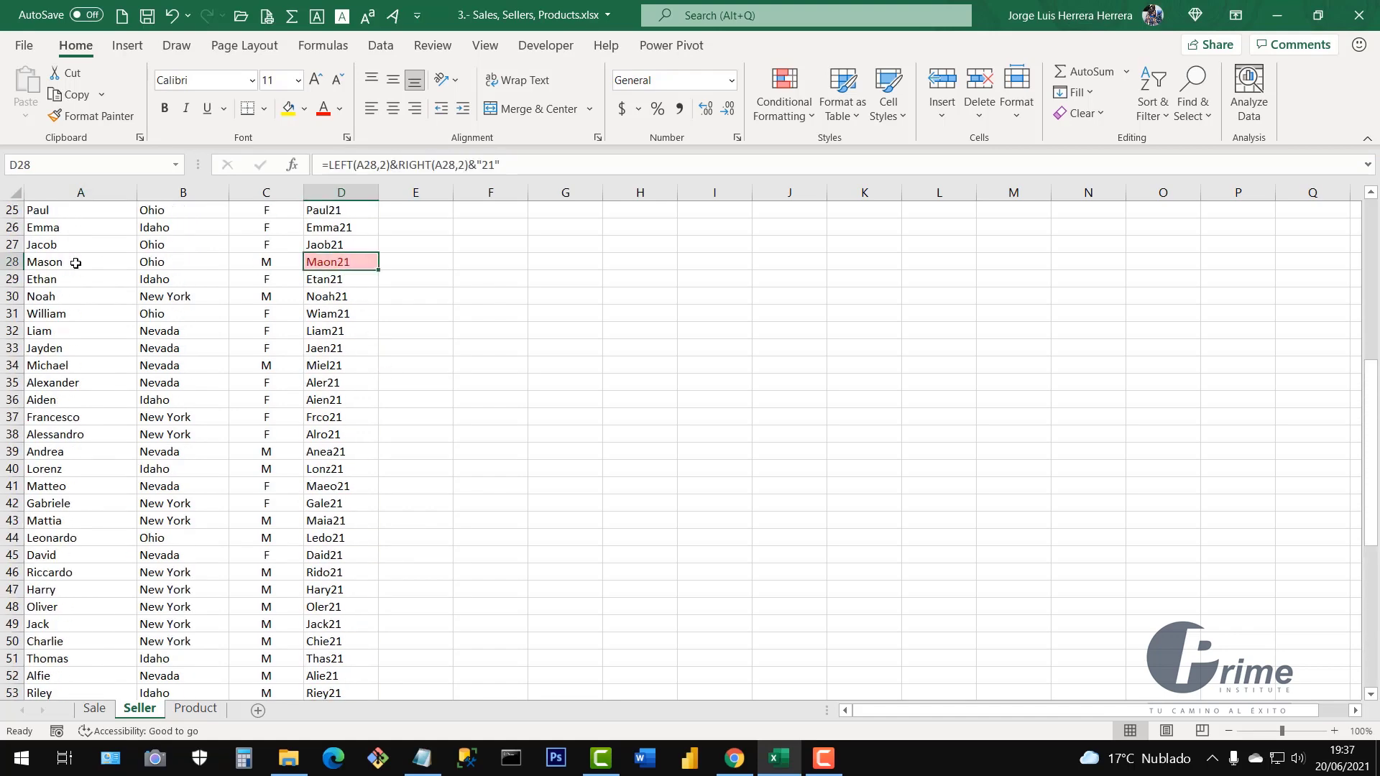
left_click(65, 266)
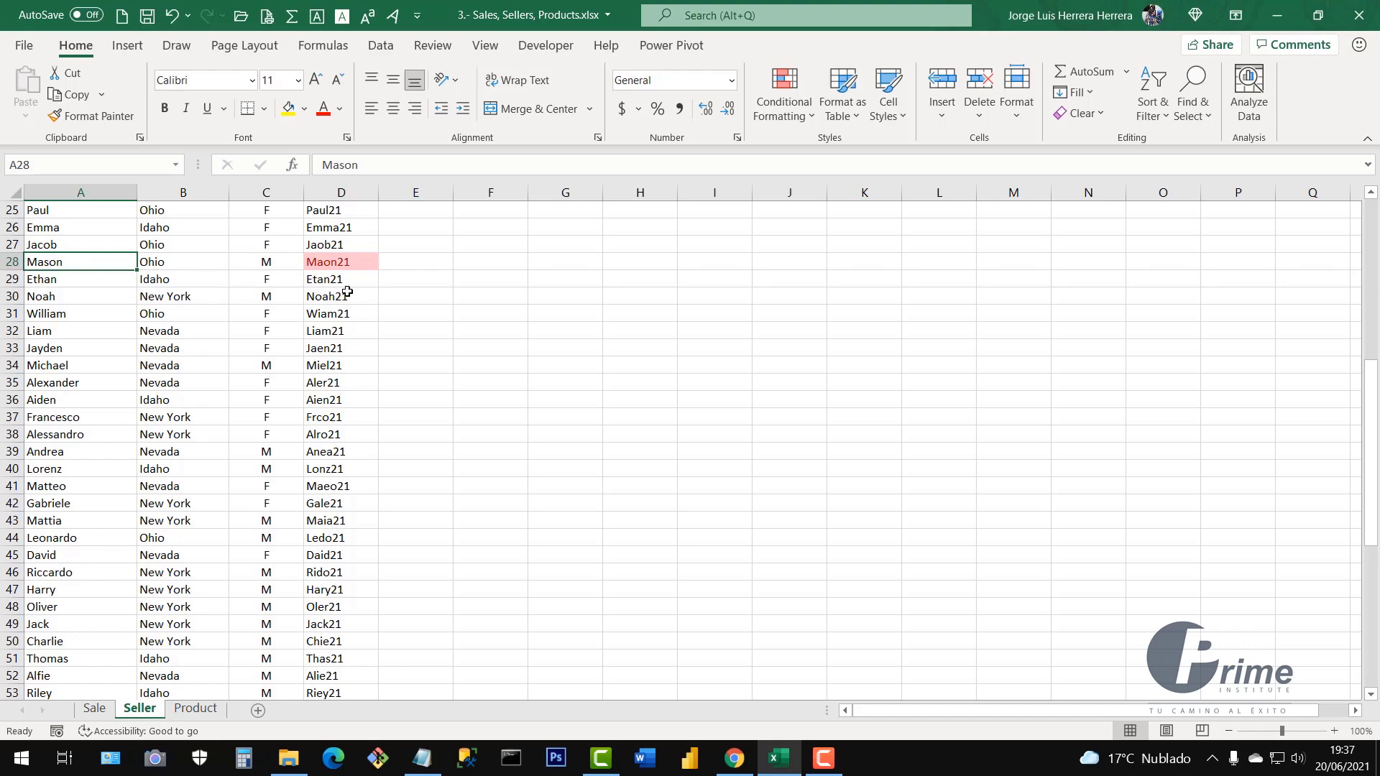
Append the Sex value from C2 to the Seller Code formula in D2, making it =LEFT(A2,2)&RIGHT(A2,2)&"21"&C2
scroll(352, 307, "up", 4)
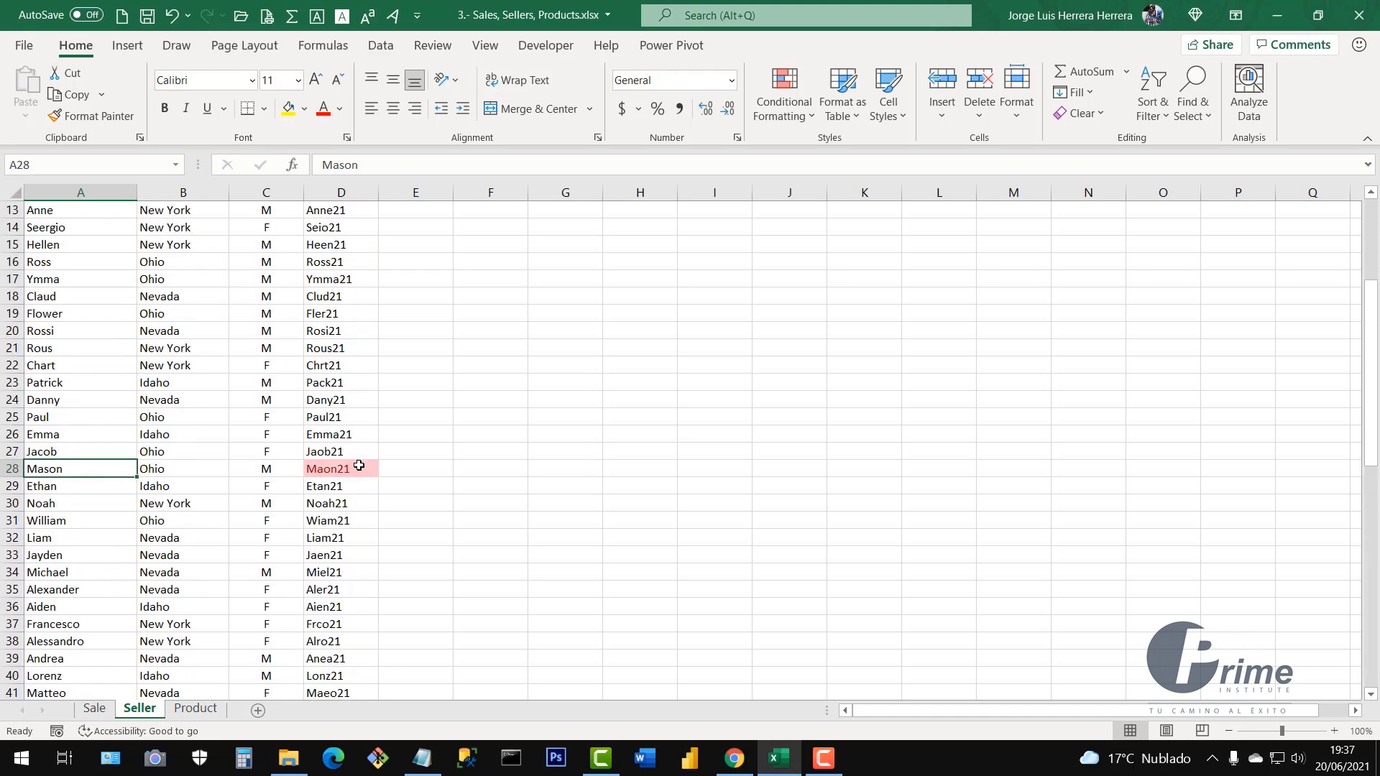
scroll(352, 454, "up", 4)
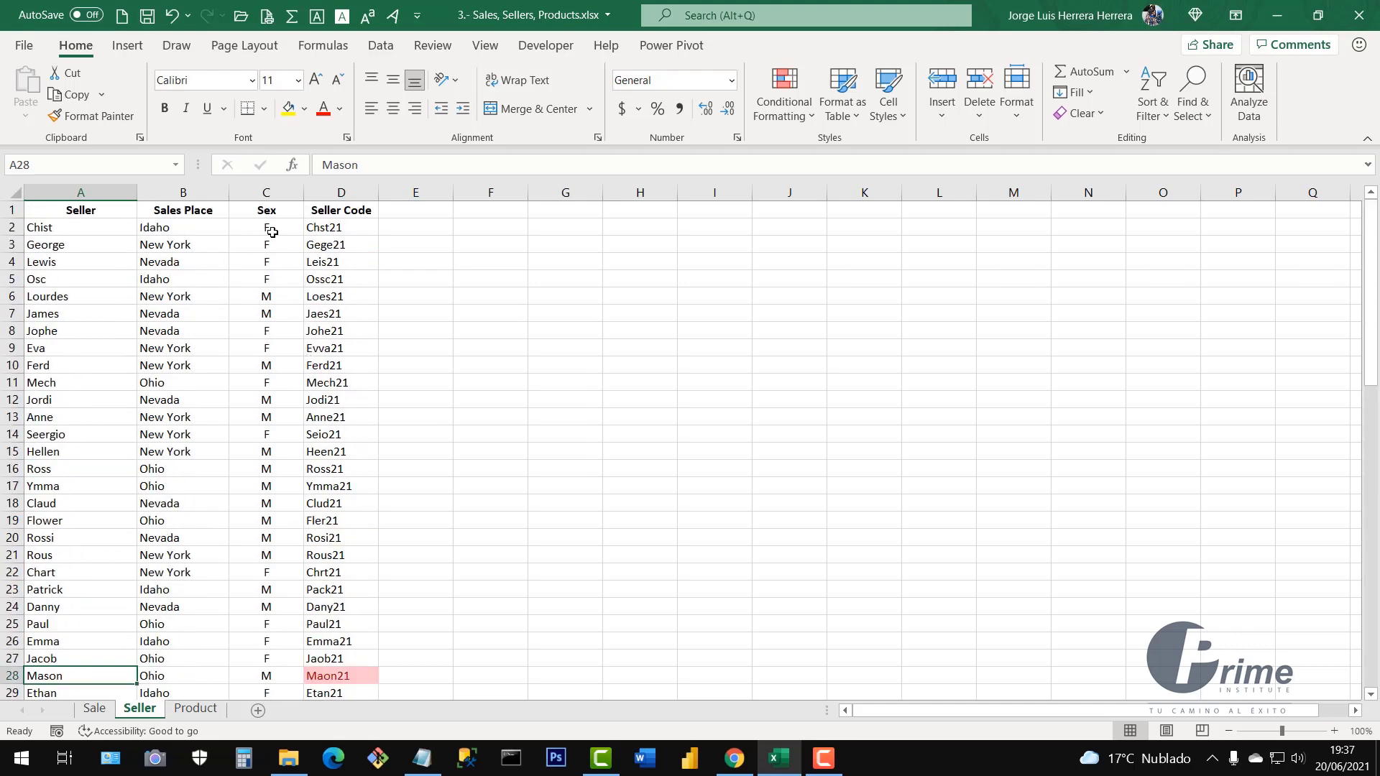
left_click(267, 195)
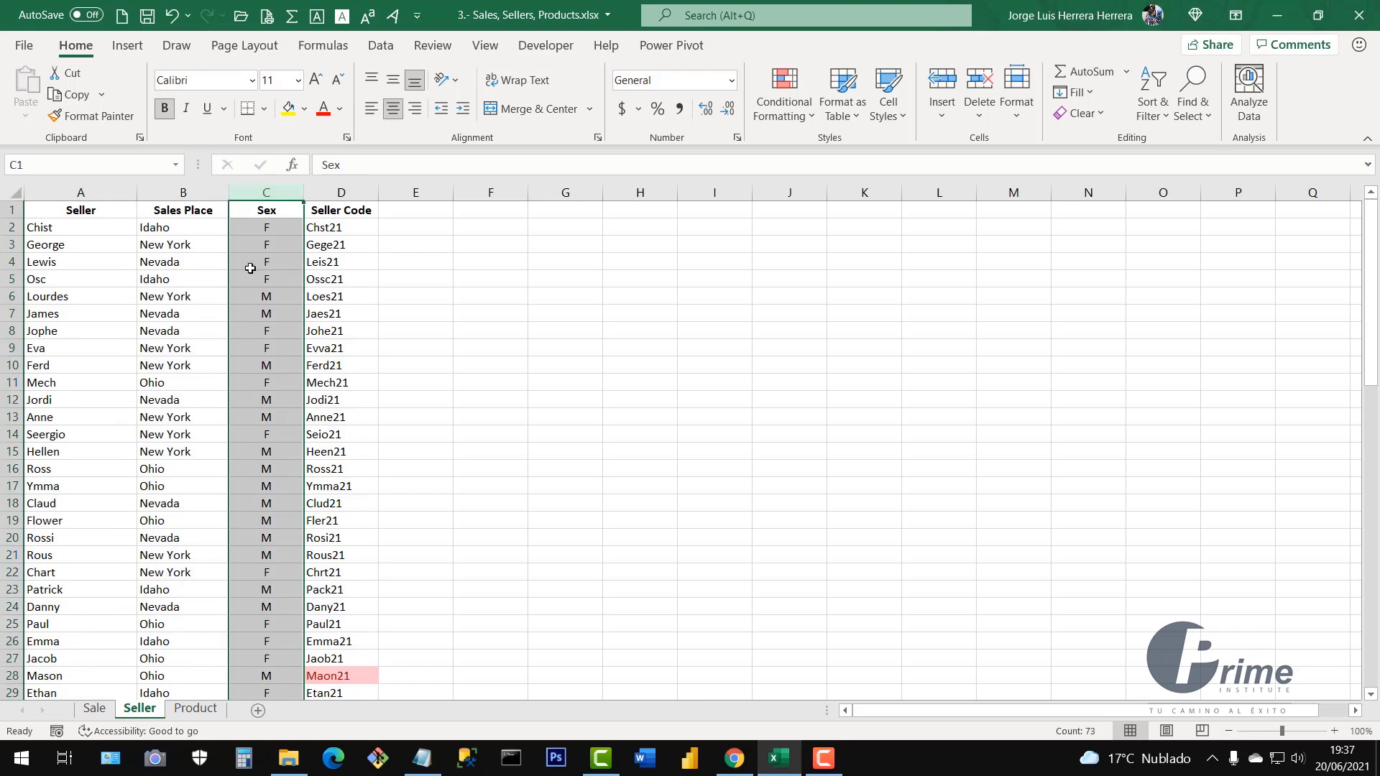
left_click(348, 227)
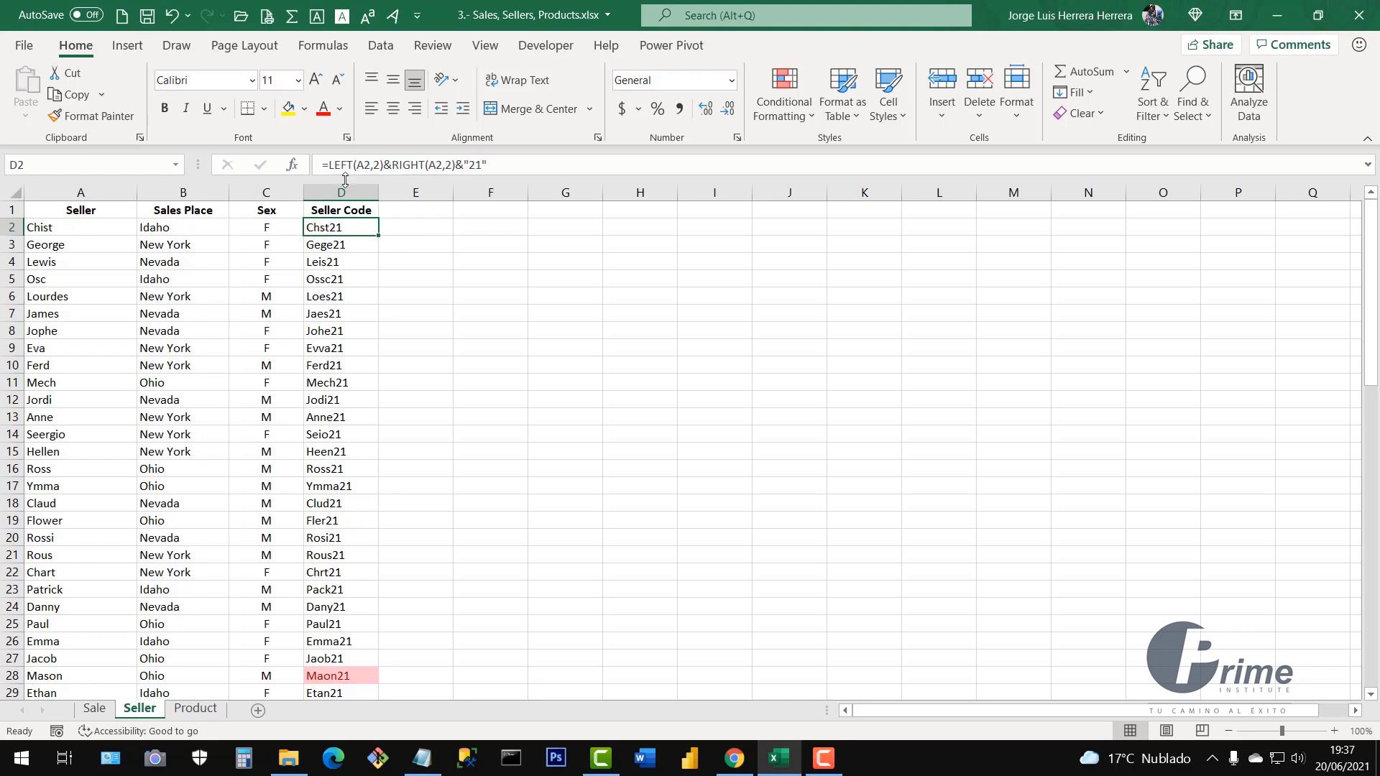
double_click(357, 227)
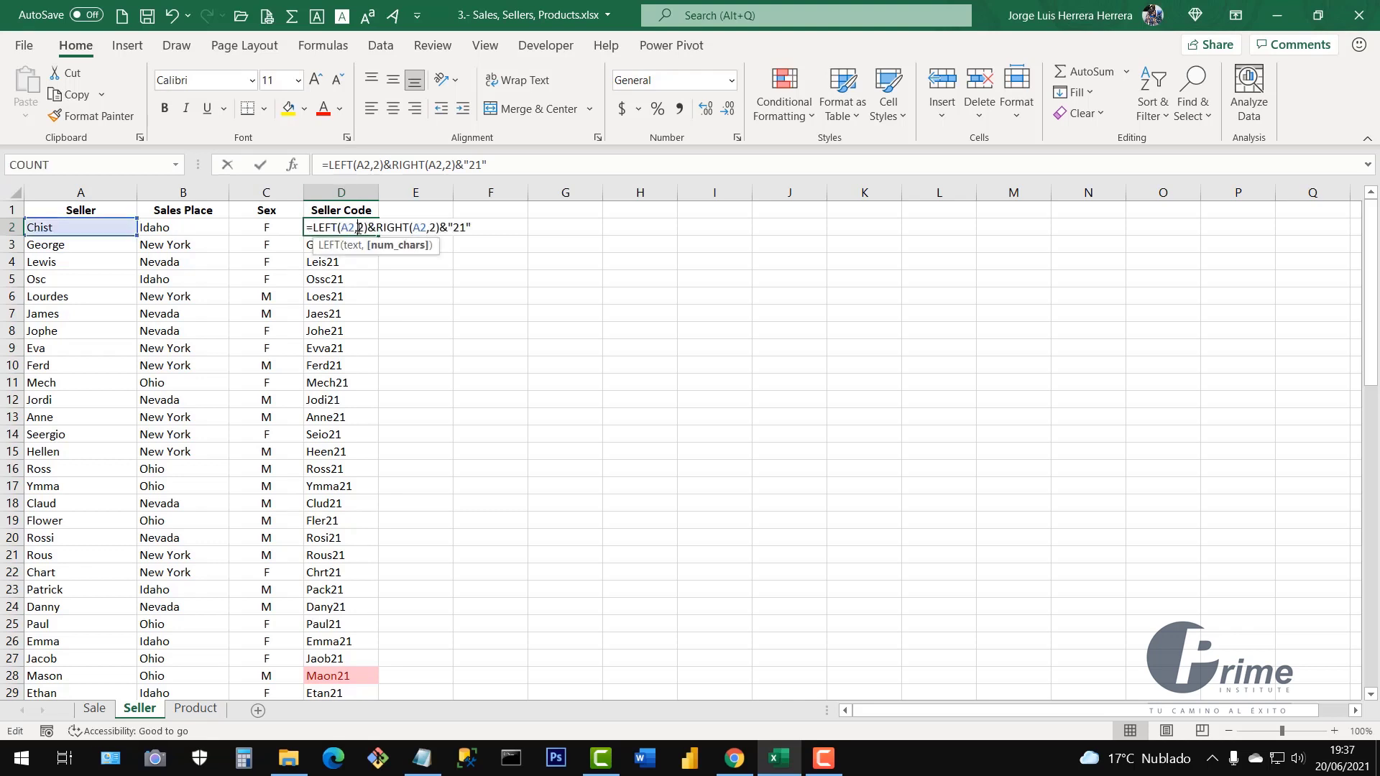
type("&")
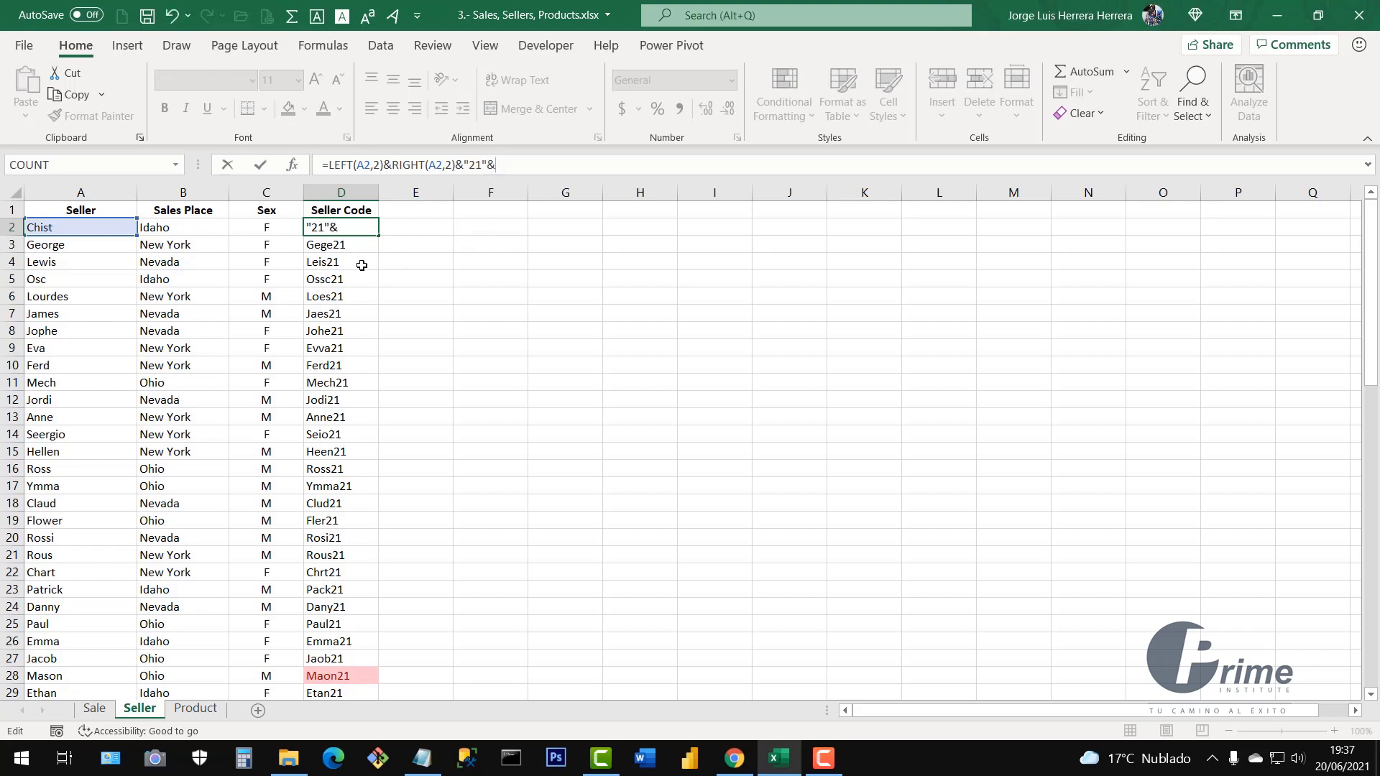
left_click(273, 229)
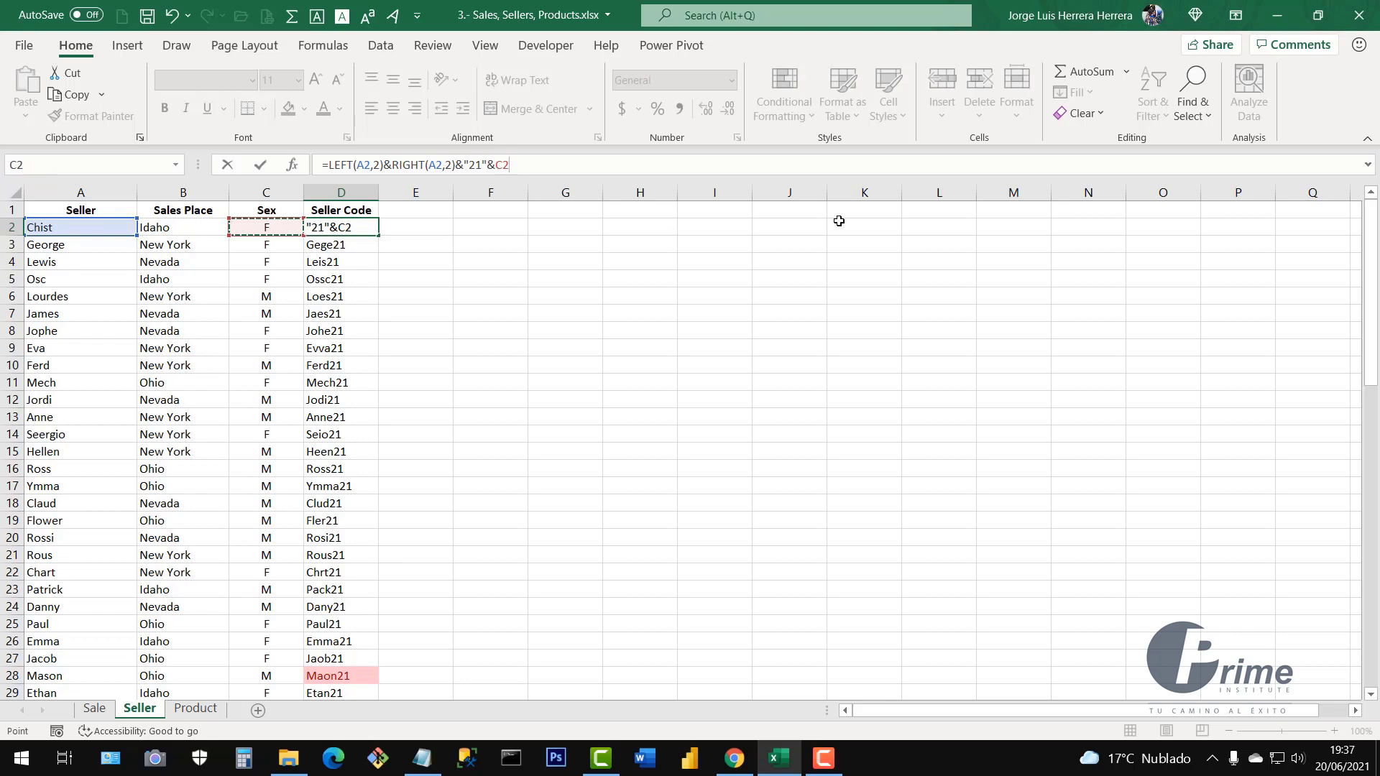
key("Return")
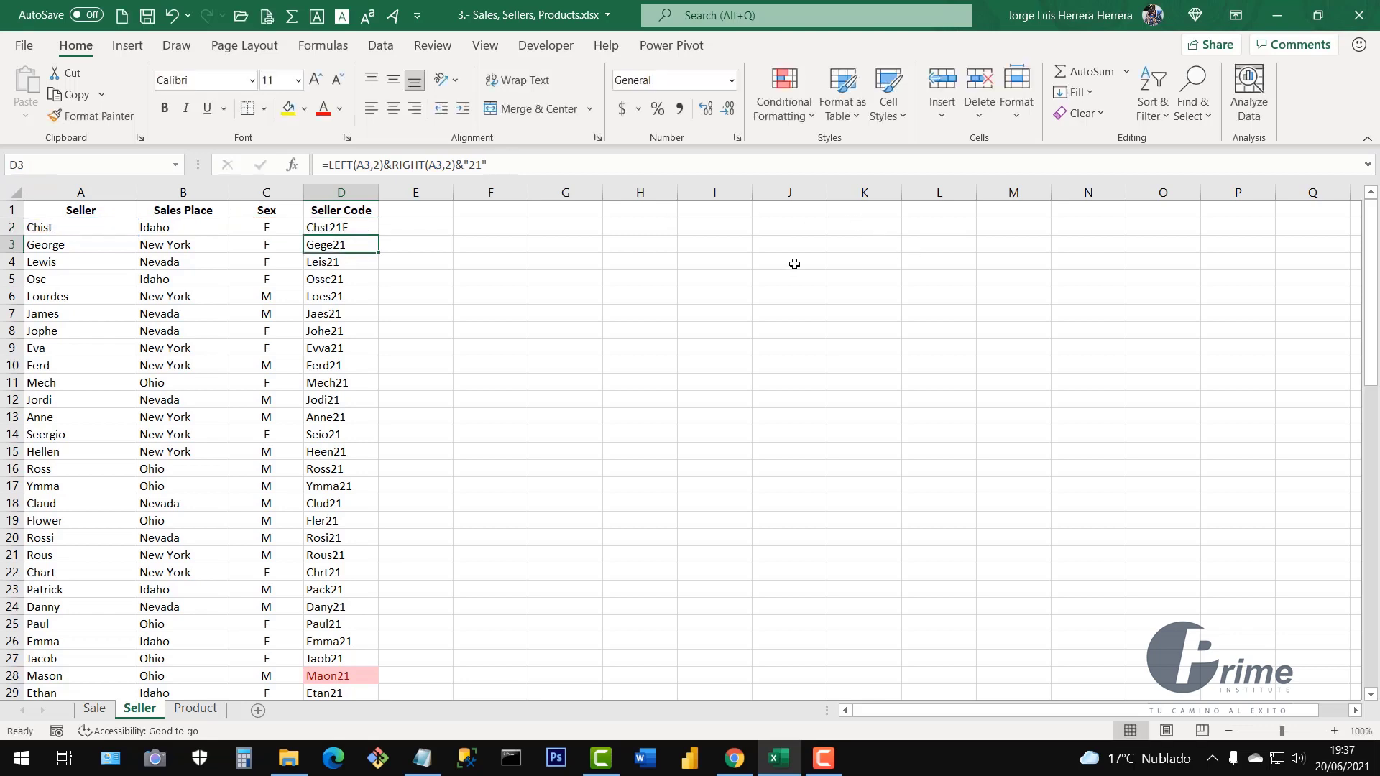
Fill the extended Seller Code formula from D2 down to D73 and check the column for highlighted duplicates
left_click(347, 228)
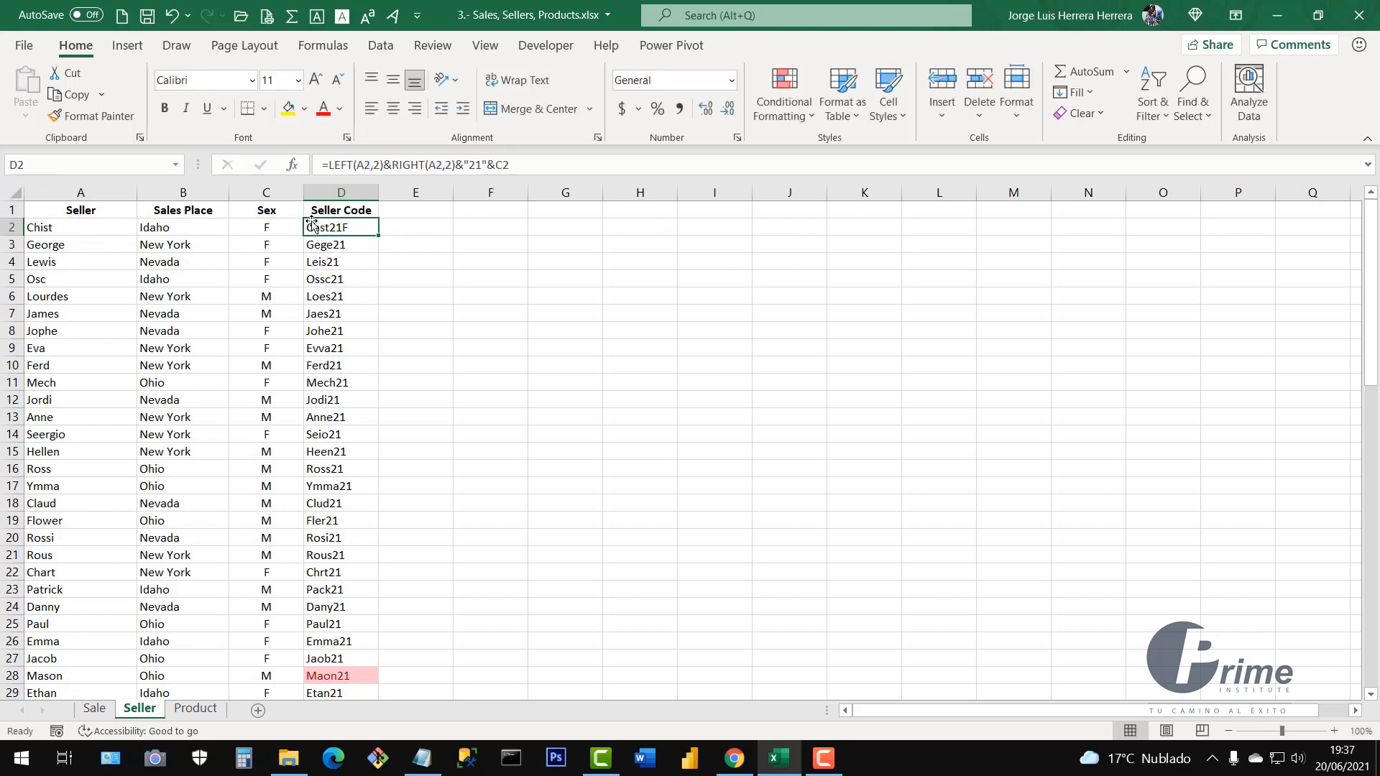
double_click(378, 238)
scroll(384, 382, "down", 8)
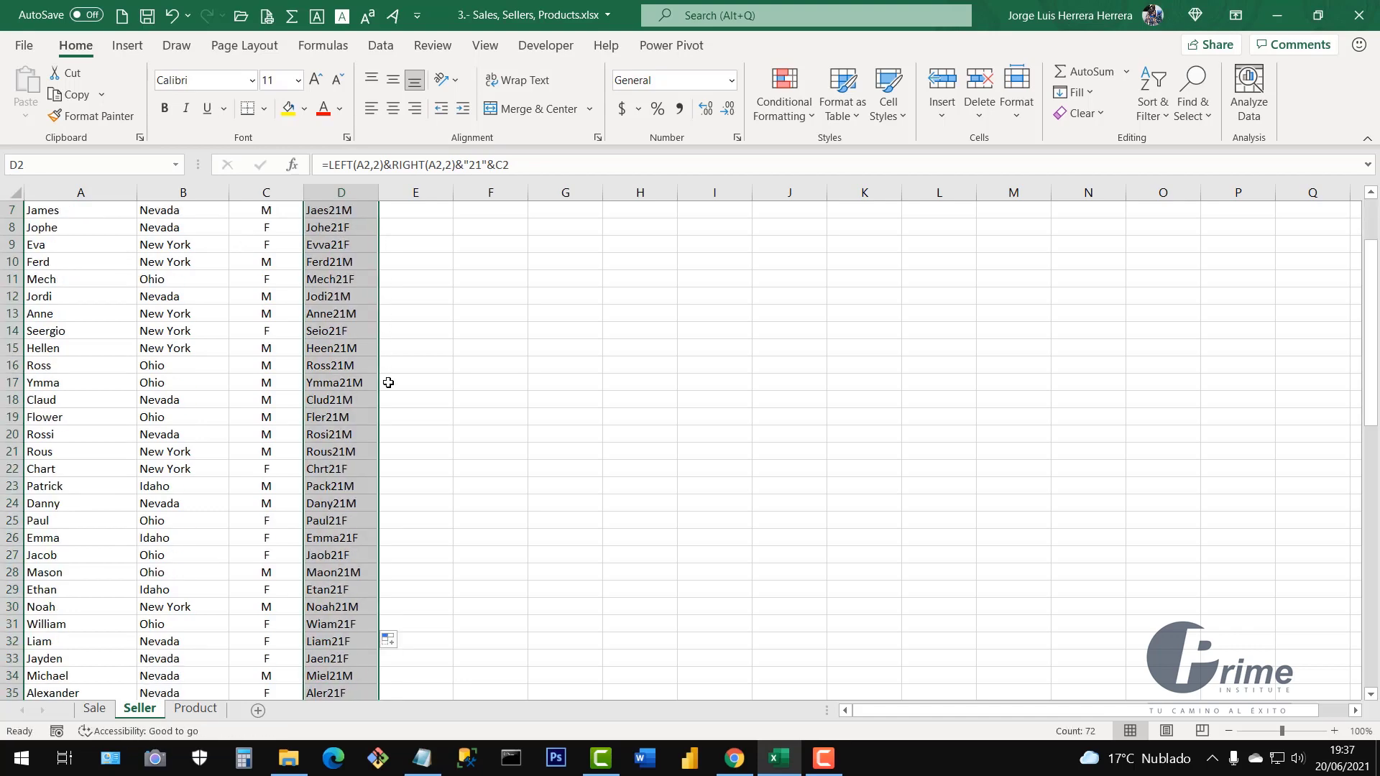
scroll(401, 455, "down", 7)
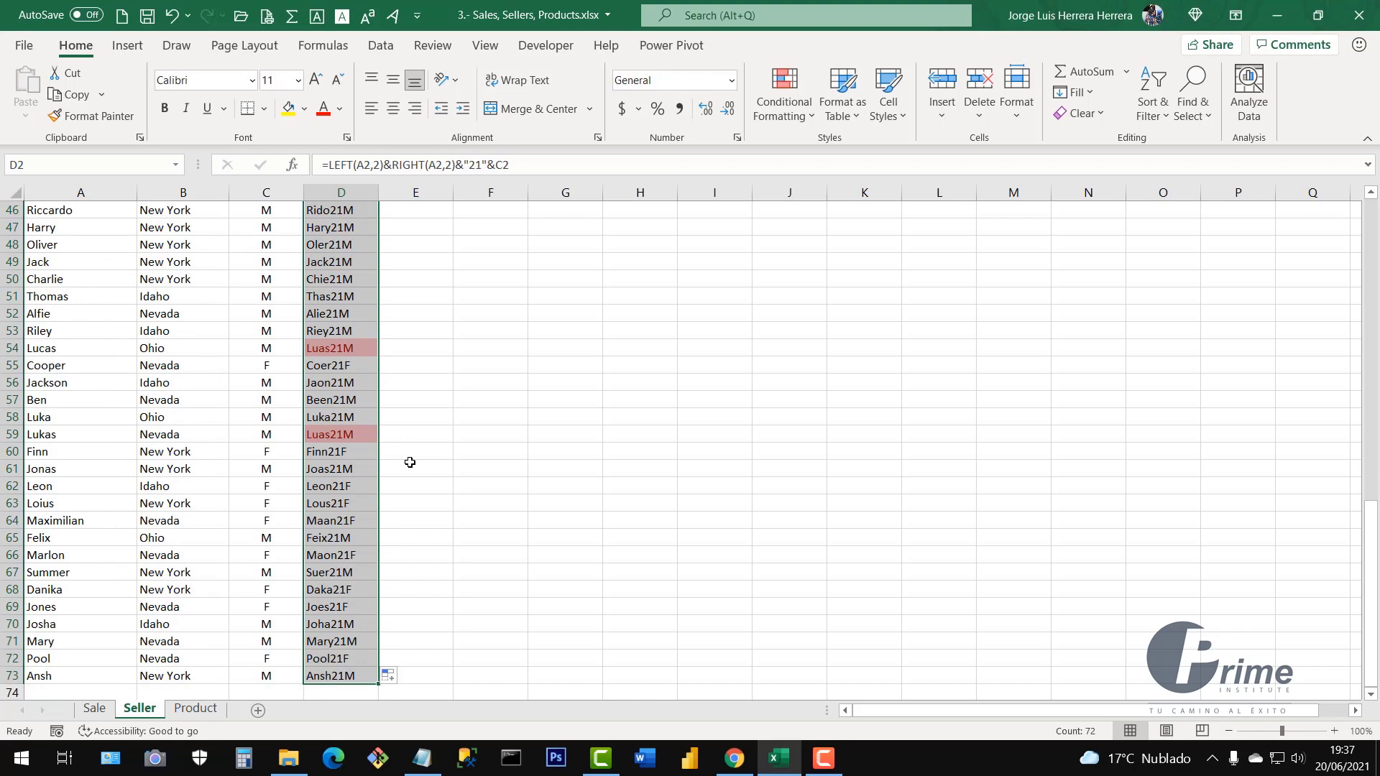
Compare the Seller Code, seller name and Sex values of the highlighted duplicates in rows 54 and 59
left_click(332, 351)
left_click(338, 433)
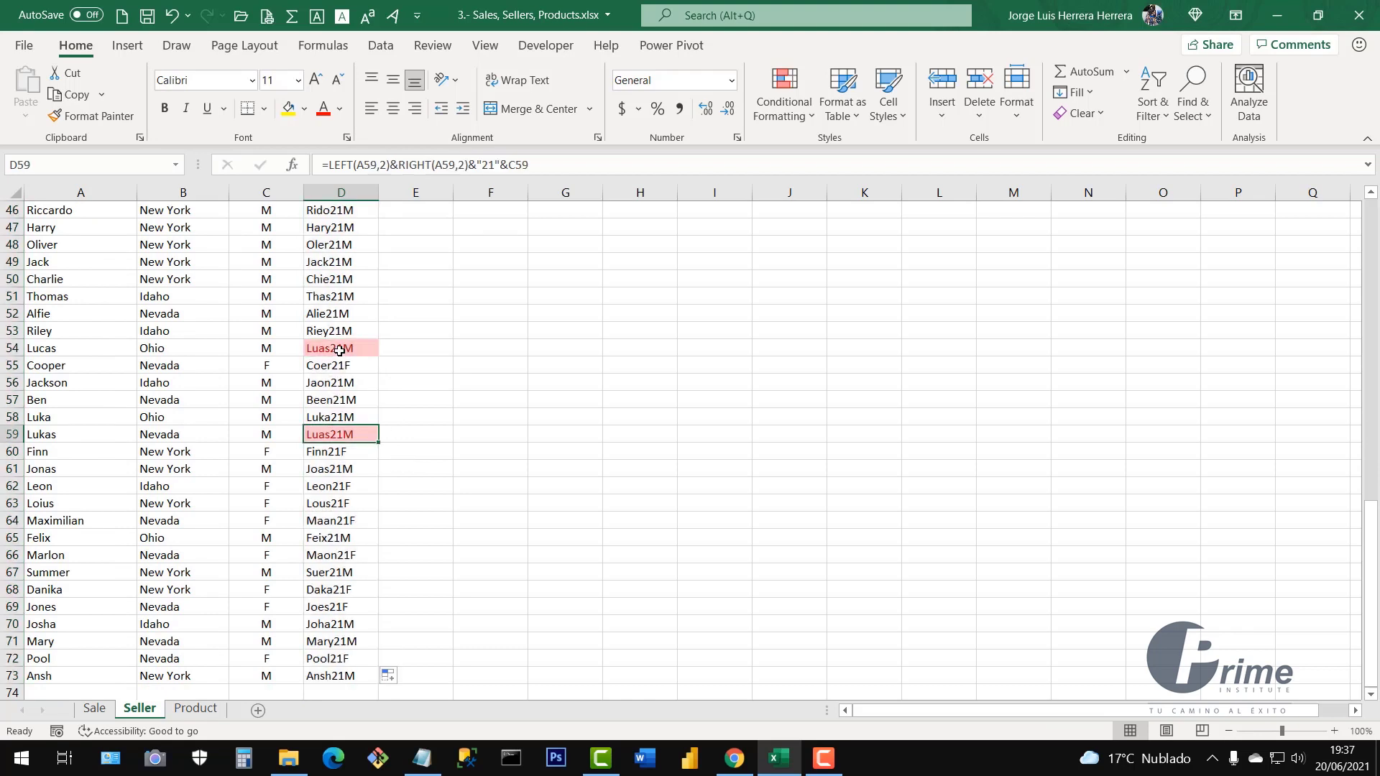
left_click(340, 350)
left_click(339, 432)
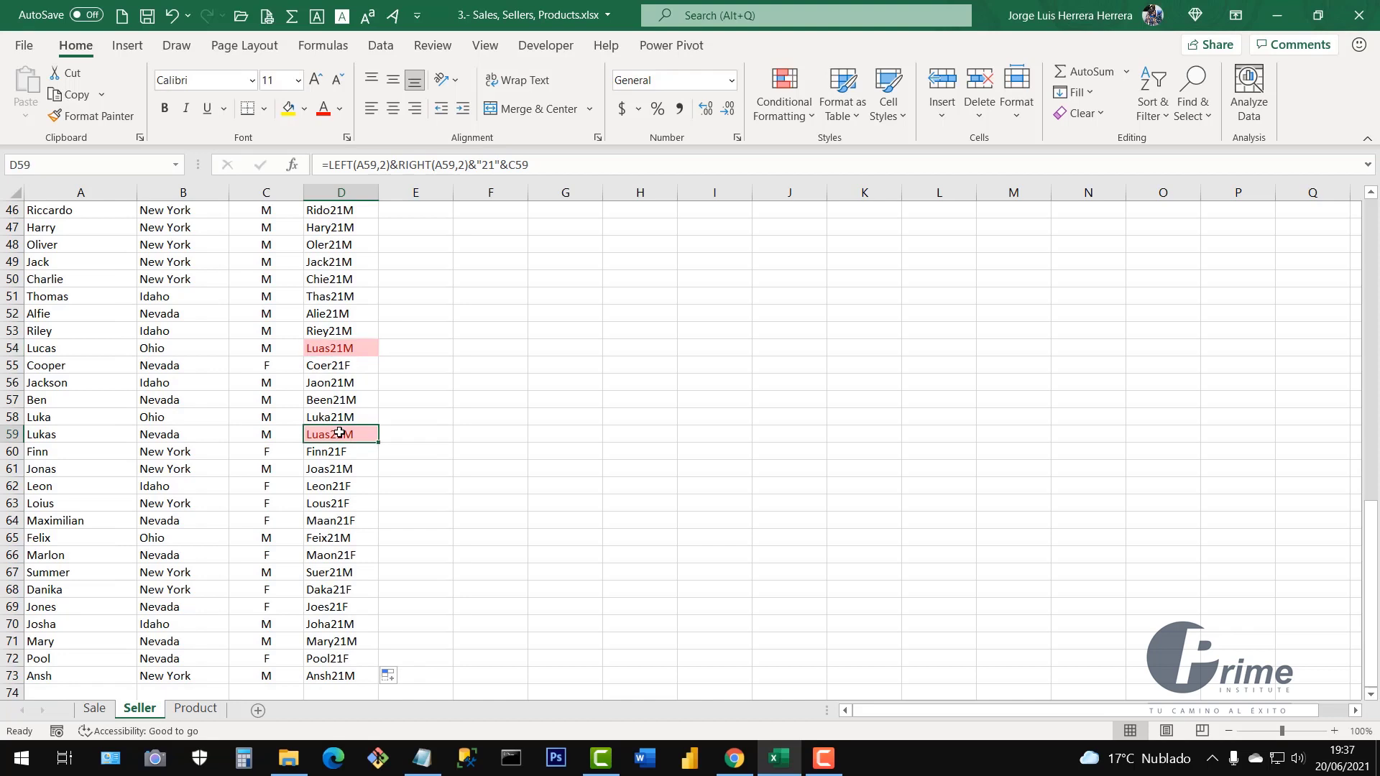
left_click(261, 350)
left_click(67, 350)
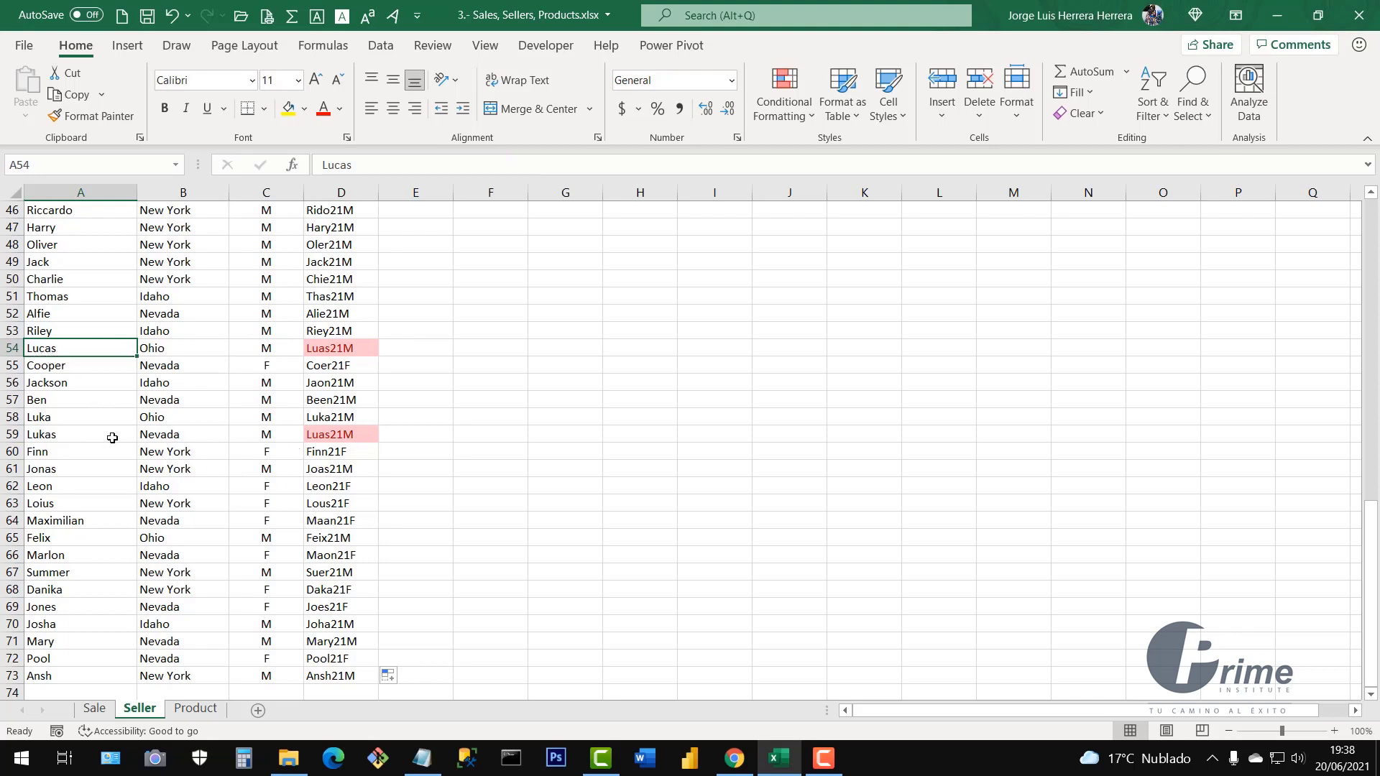
left_click(59, 436)
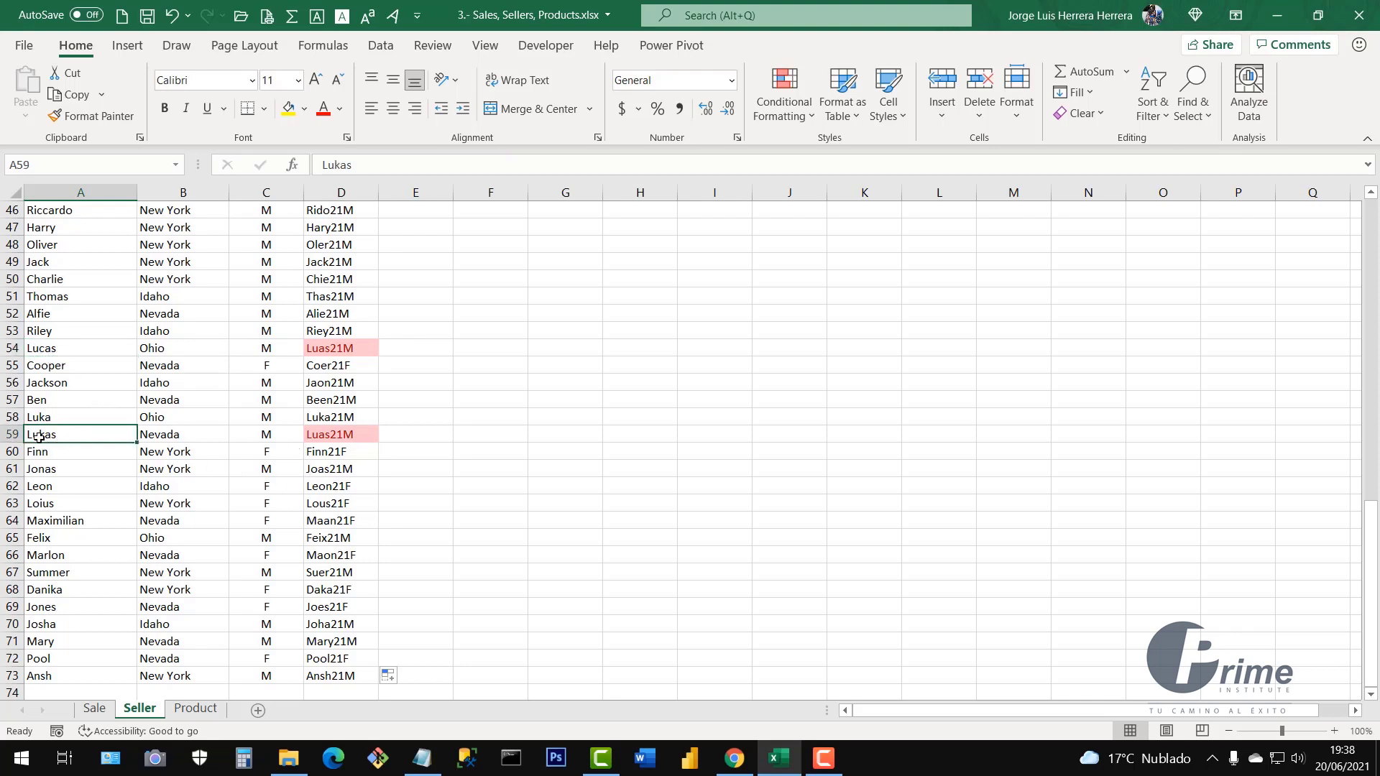
left_click(263, 436)
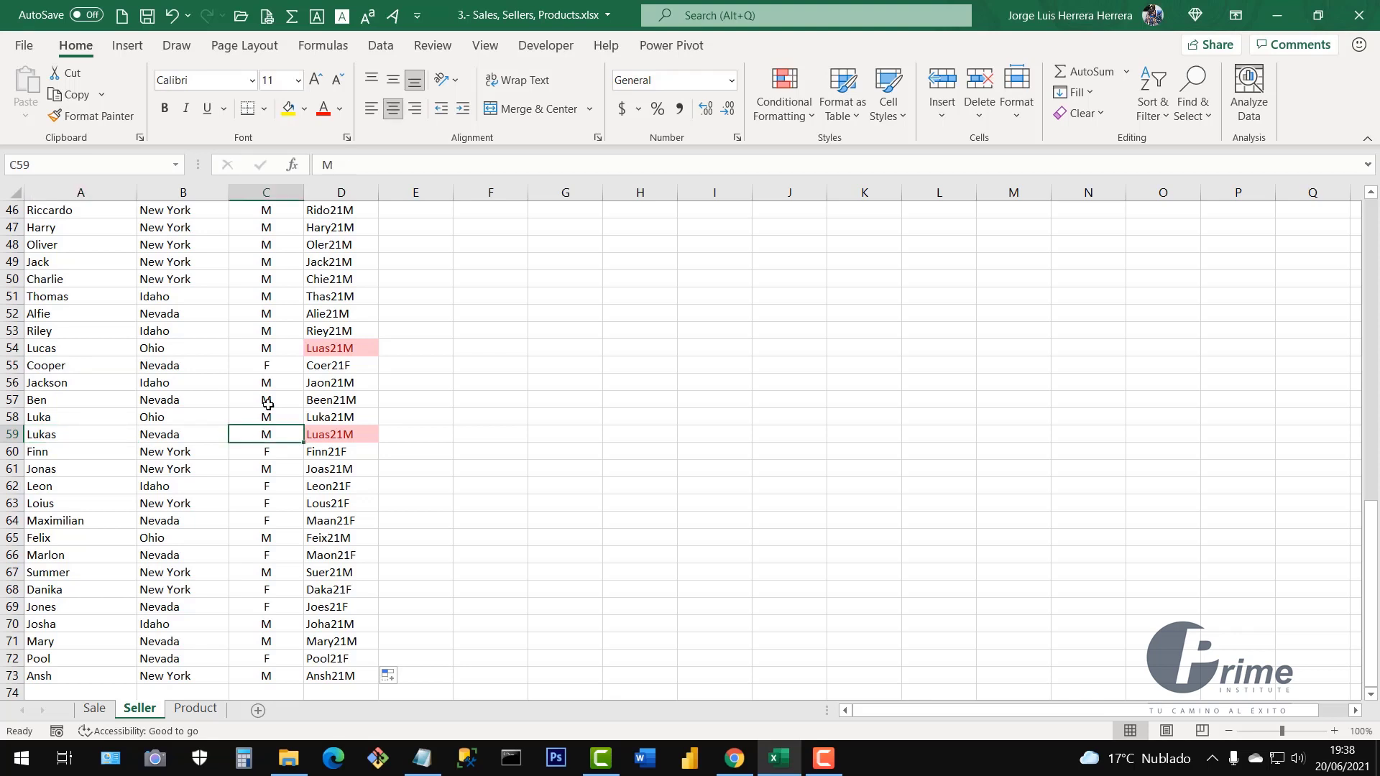
left_click(278, 347)
left_click(274, 431)
left_click(269, 350)
left_click(277, 429)
Append the first three characters of the Sales Place to the Seller Code formula in D2, making it =LEFT(A2,2)&RIGHT(A2,2)&"21"&C2&LEFT(B2,3)
scroll(337, 371, "up", 15)
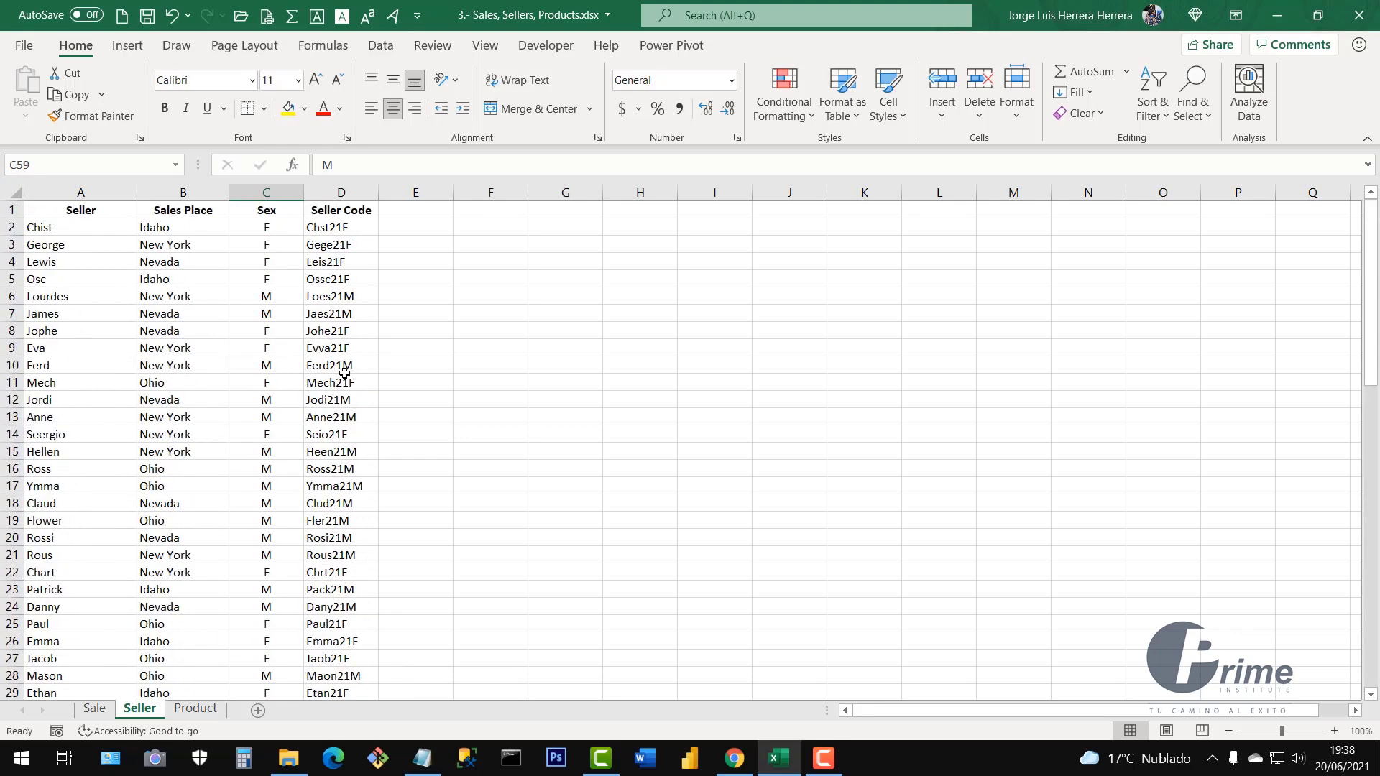
left_click_drag(178, 232, 187, 349)
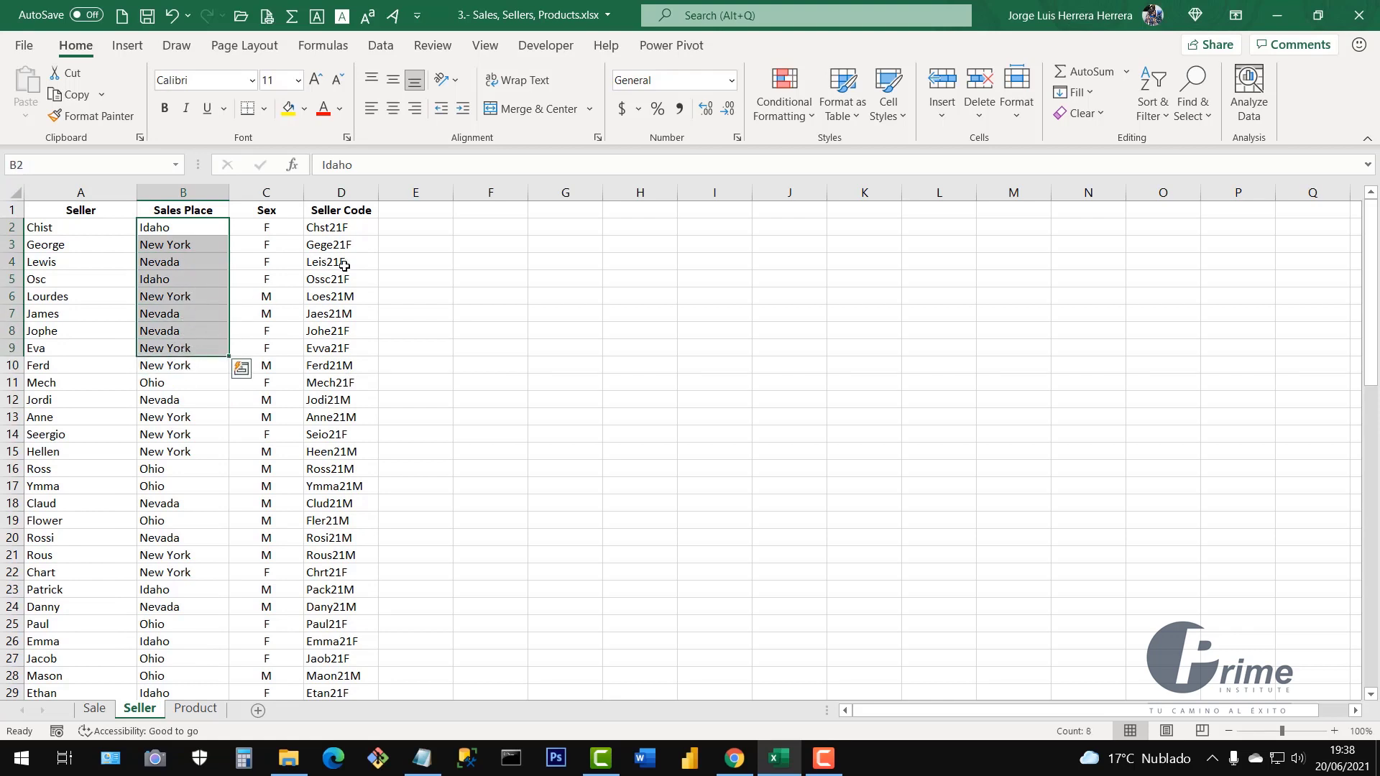
left_click(348, 229)
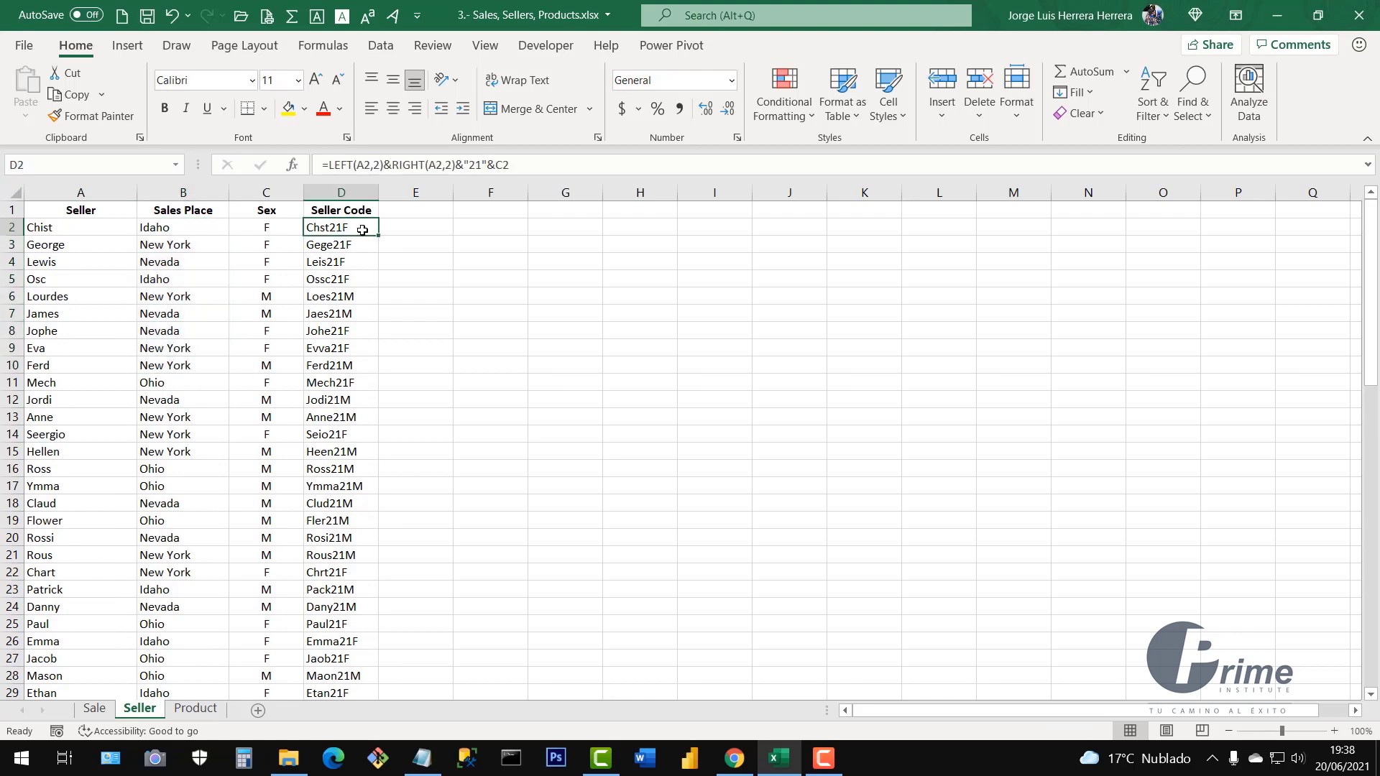
double_click(362, 230)
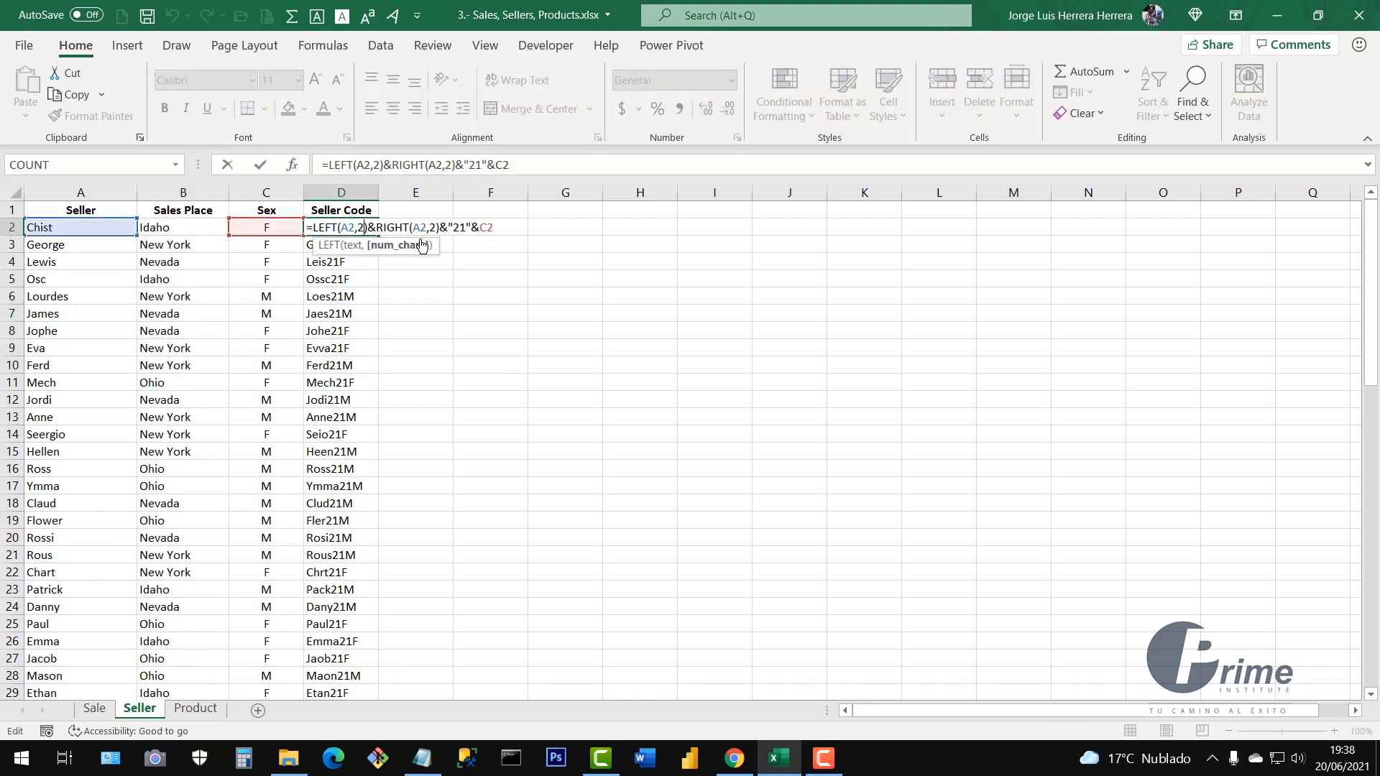
left_click(498, 227)
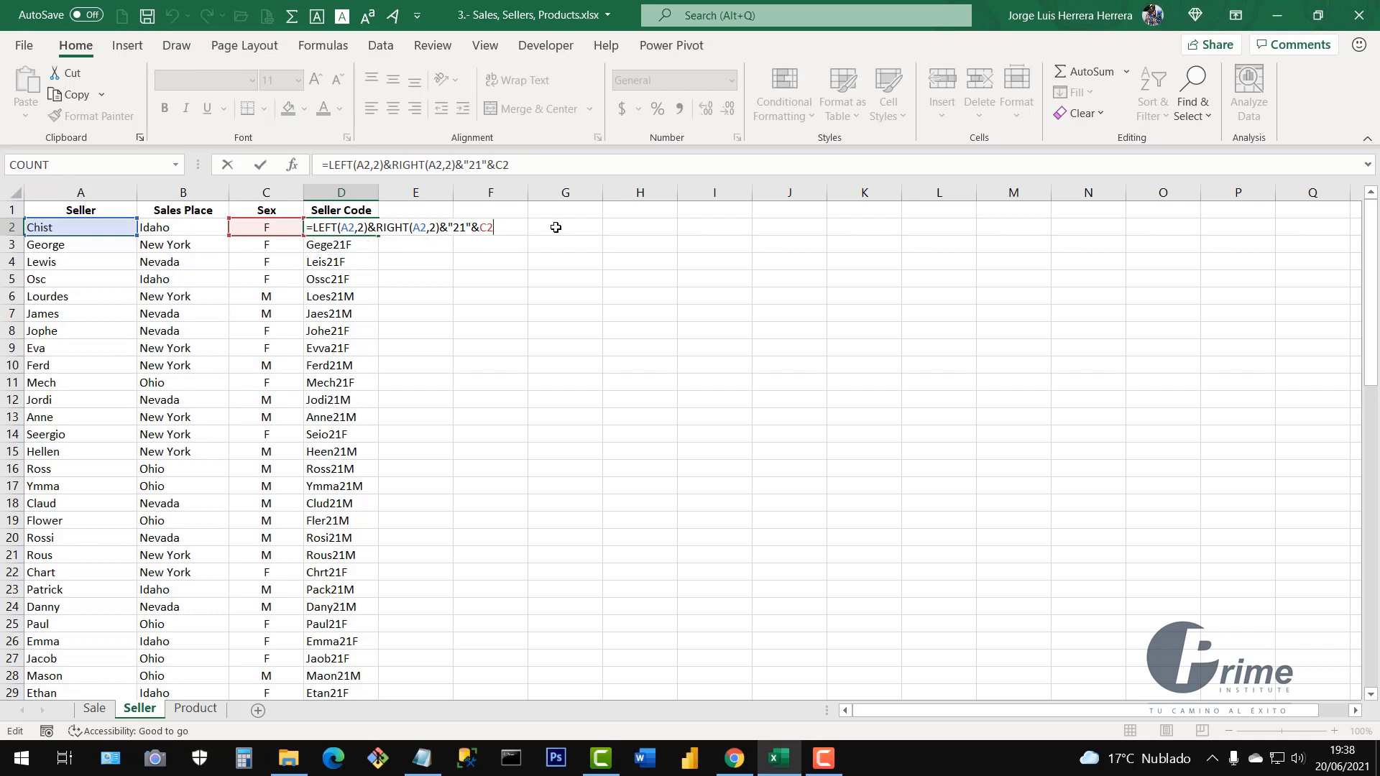
type("&")
key("BackSpace")
key("BackSpace")
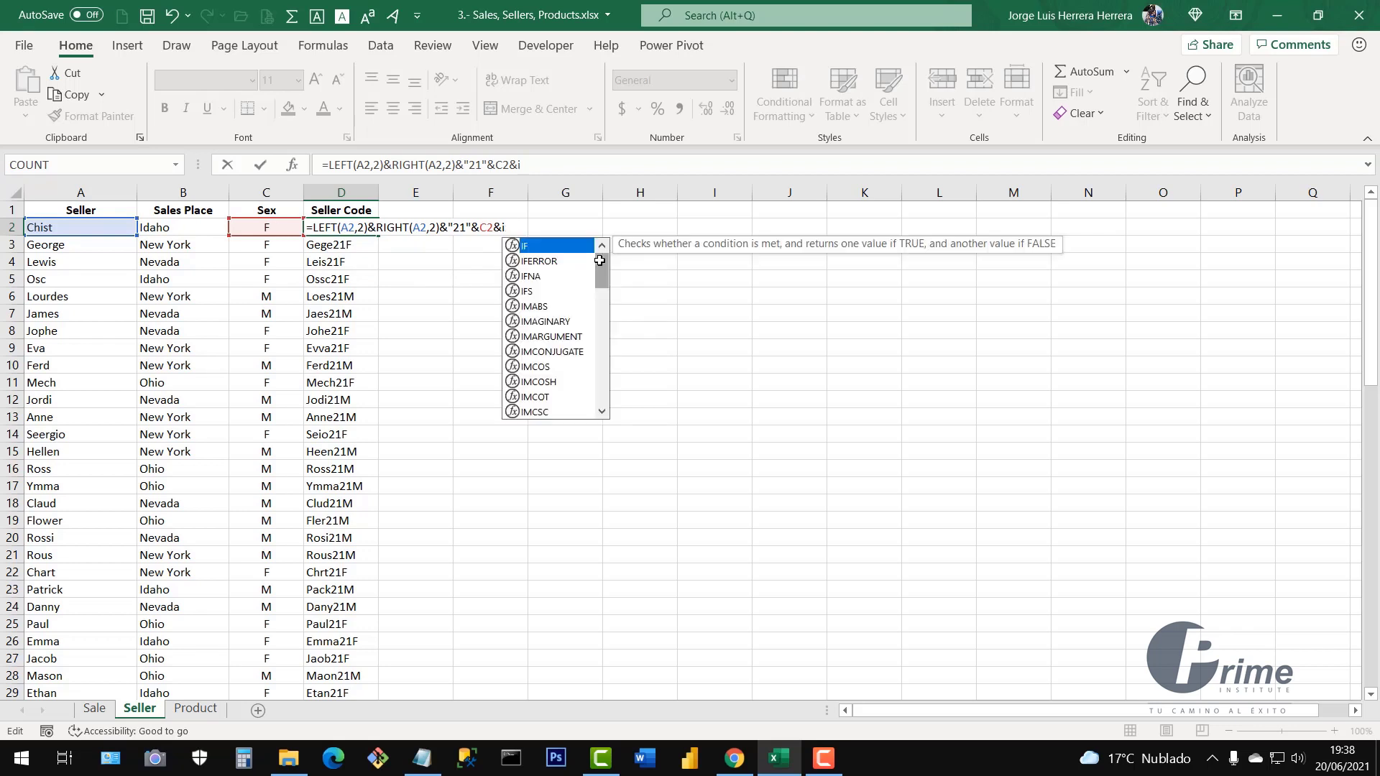
type("lef")
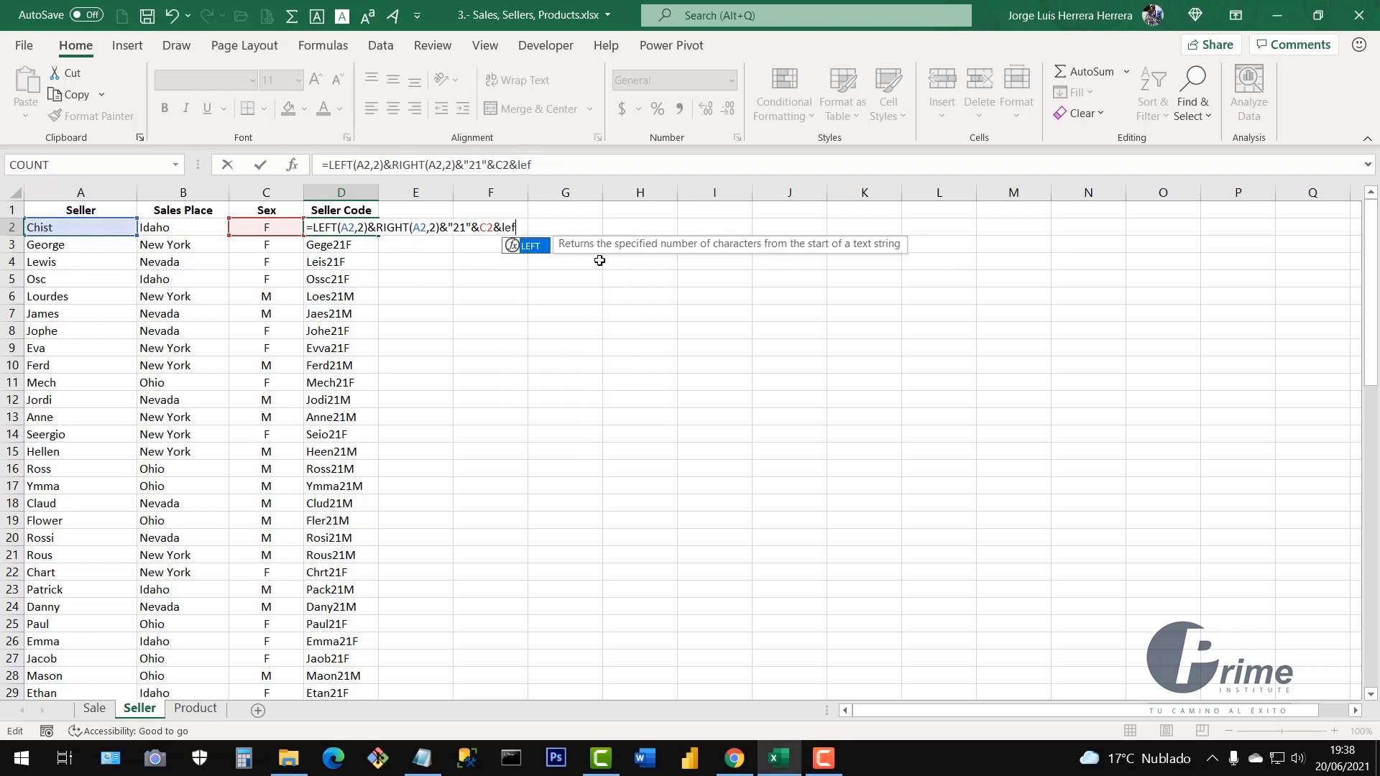
double_click(530, 247)
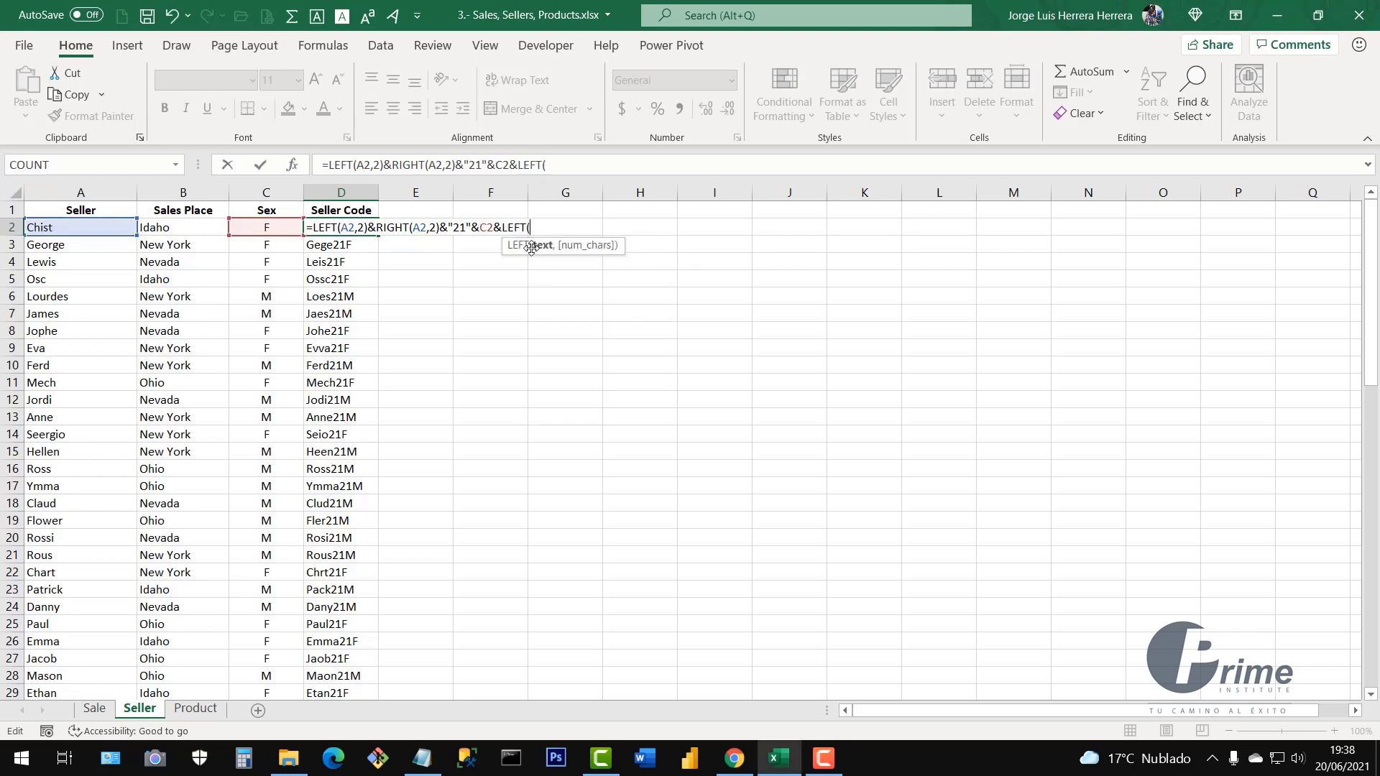
left_click(158, 230)
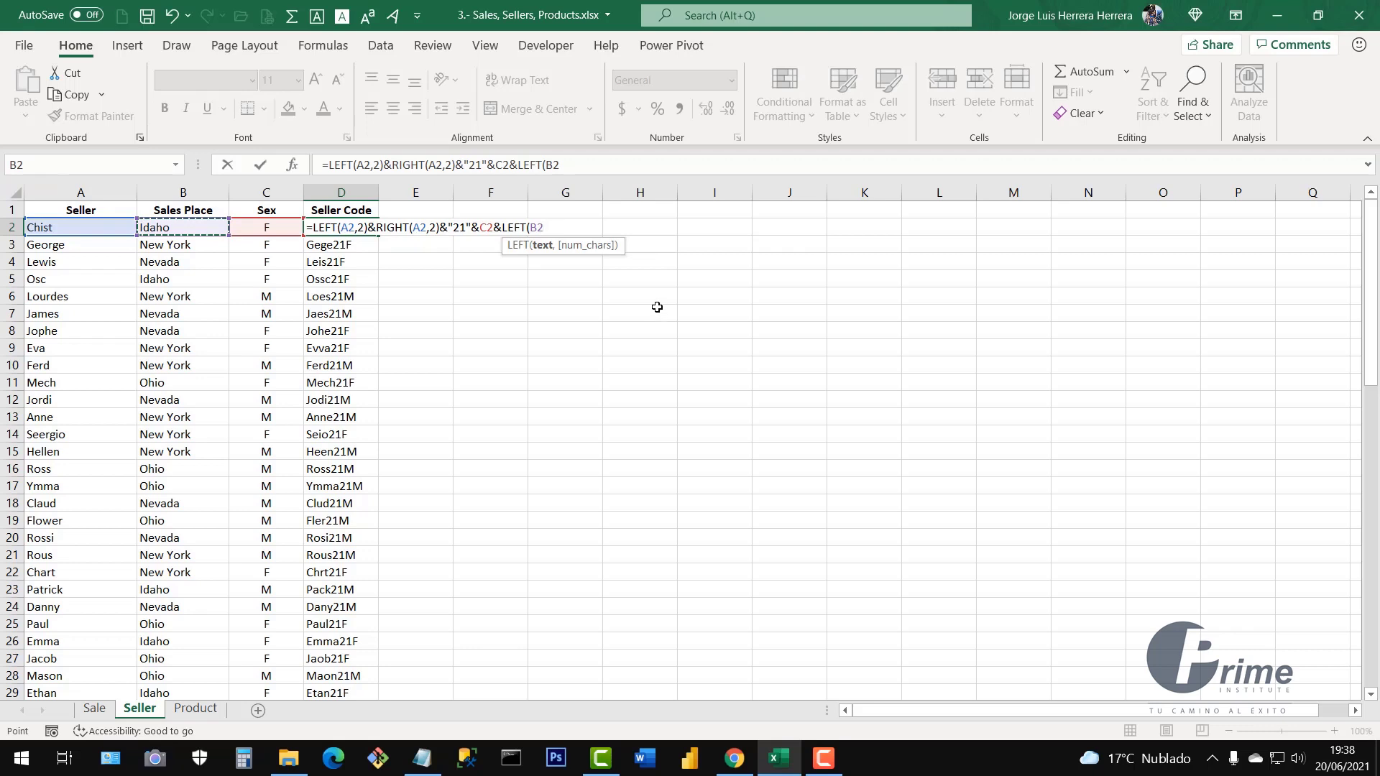
type(",")
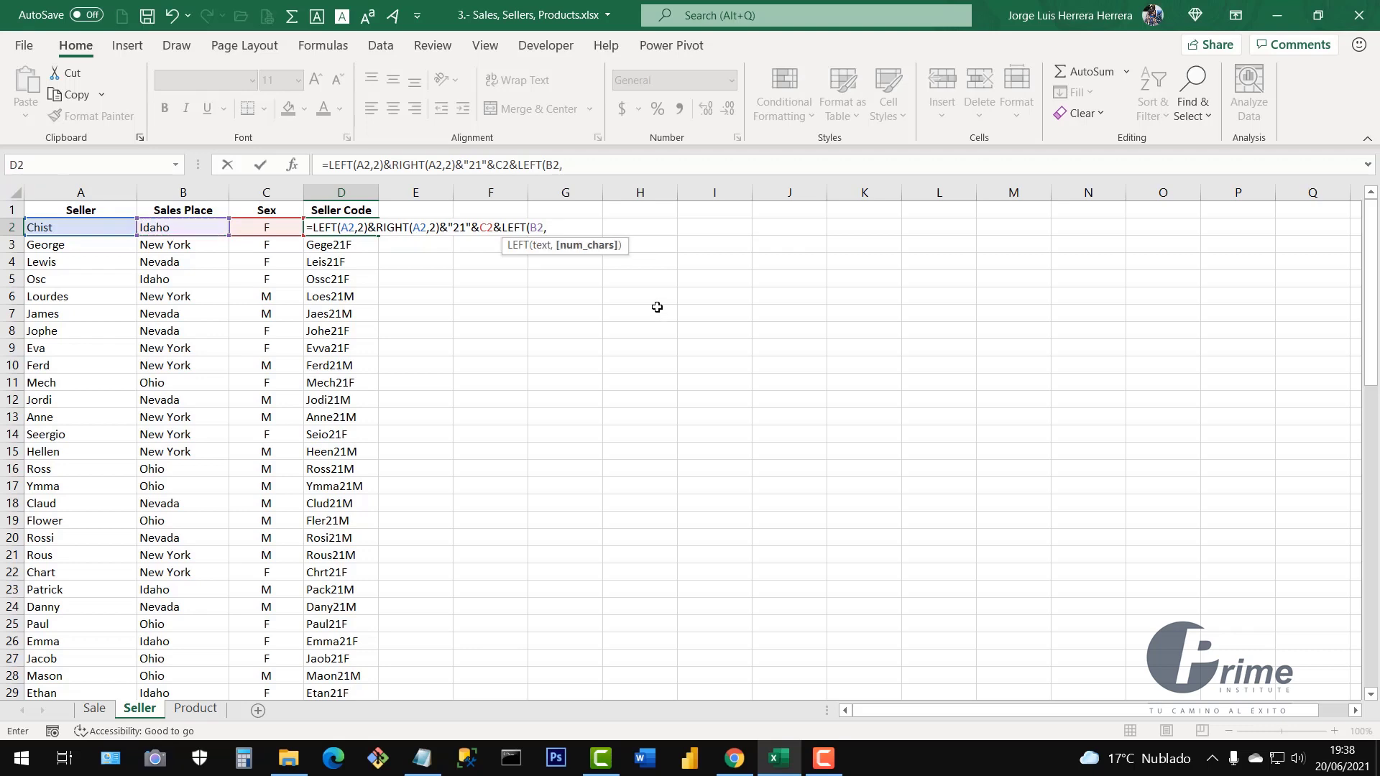
type("3)")
key("Return")
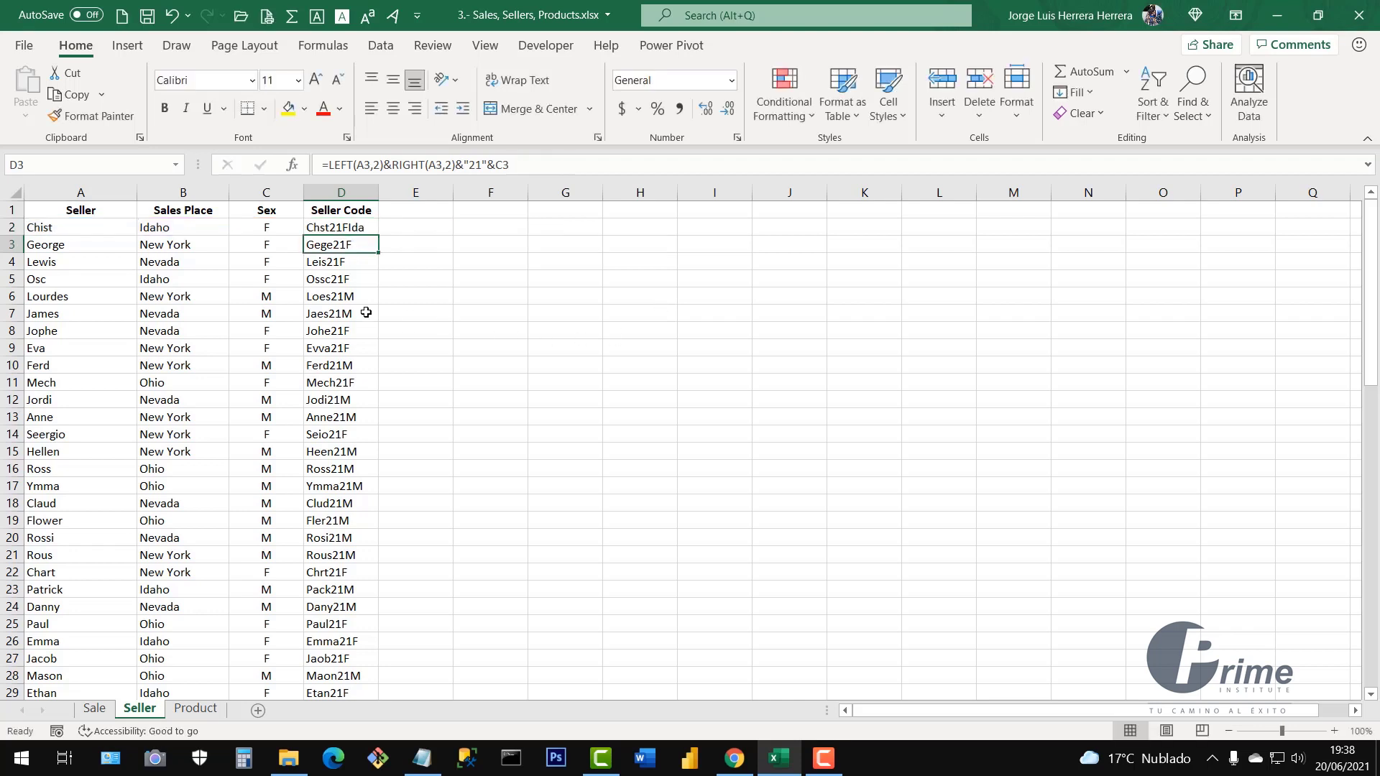
Fill the Seller Code formula with the Sales Place part from D2 down to D73 and check the column for highlighted duplicates
left_click(345, 229)
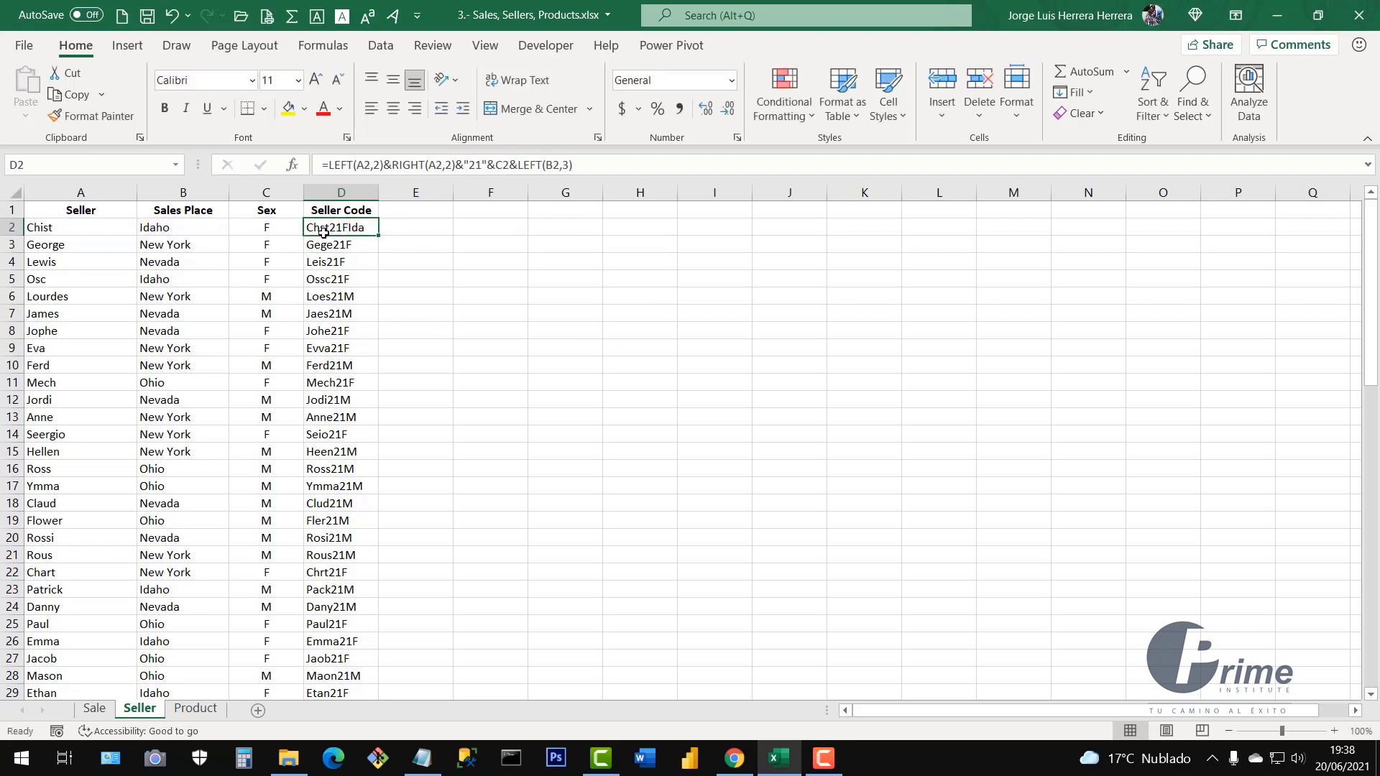
double_click(379, 236)
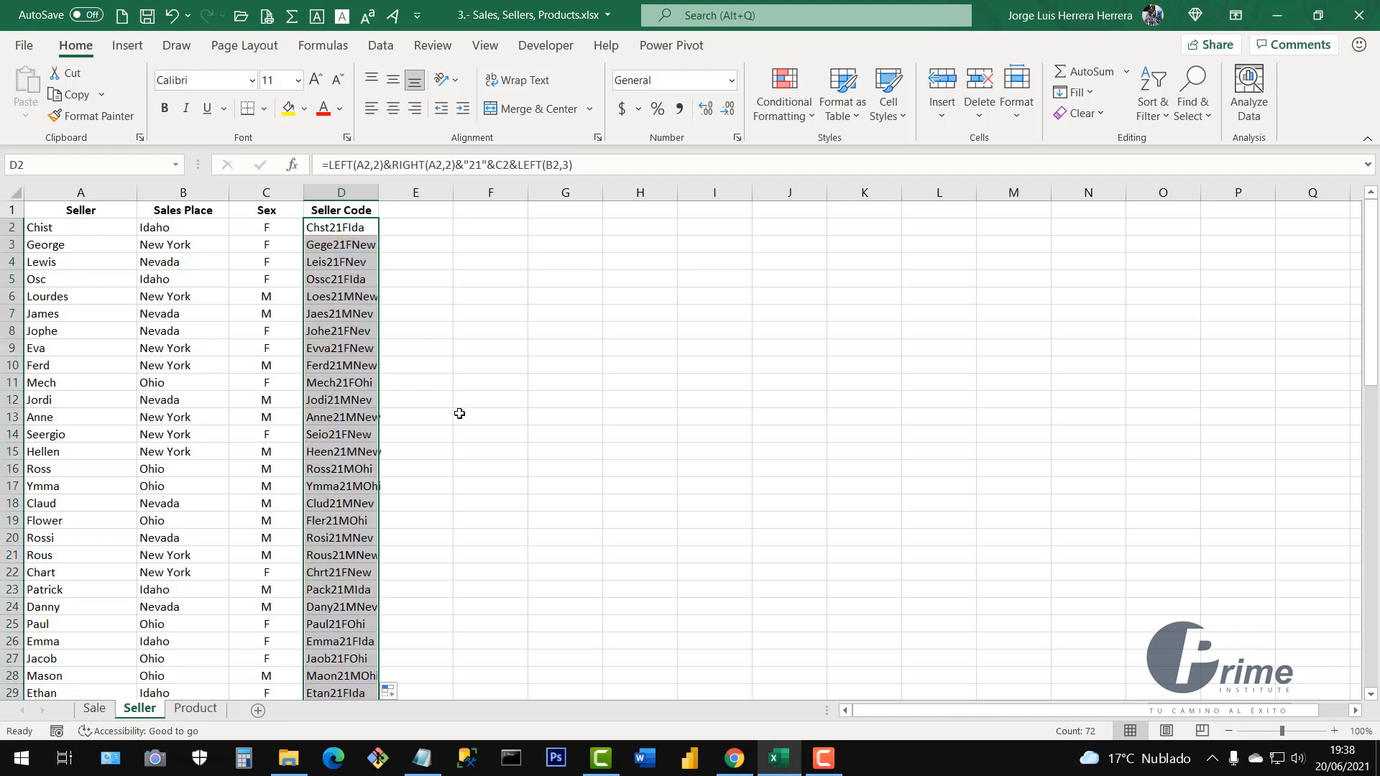
scroll(459, 413, "down", 20)
scroll(358, 441, "up", 4)
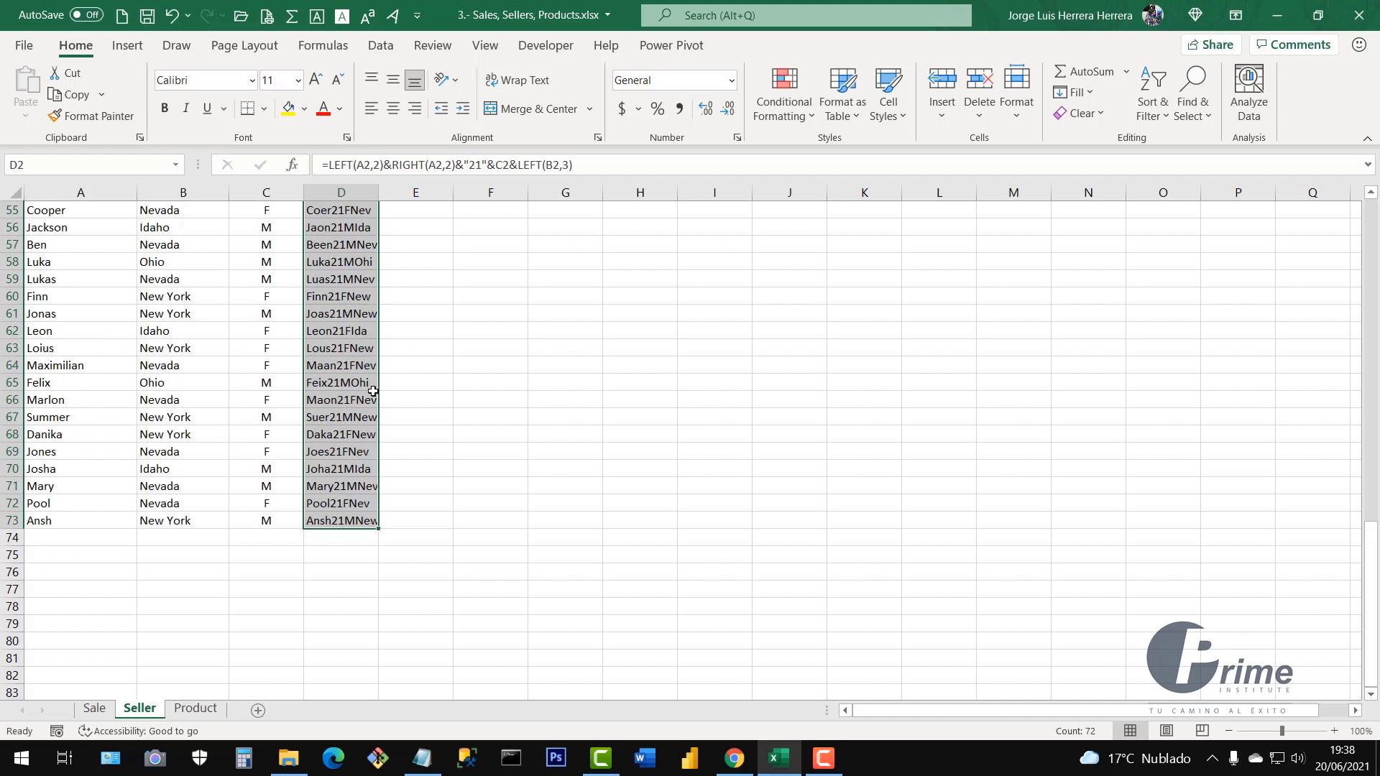
scroll(375, 379, "up", 18)
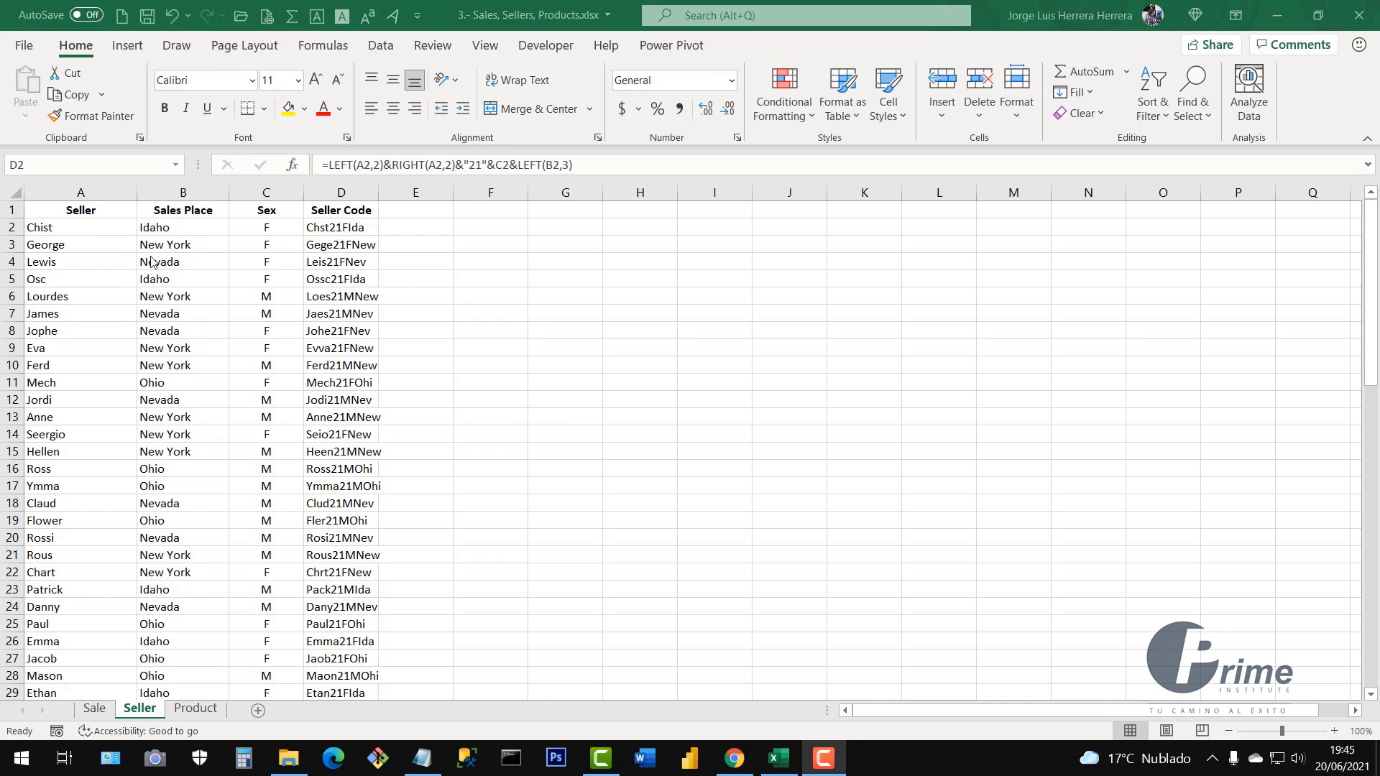
Widen the Seller Code column D slightly so that the longest codes fit inside it
left_click(348, 227)
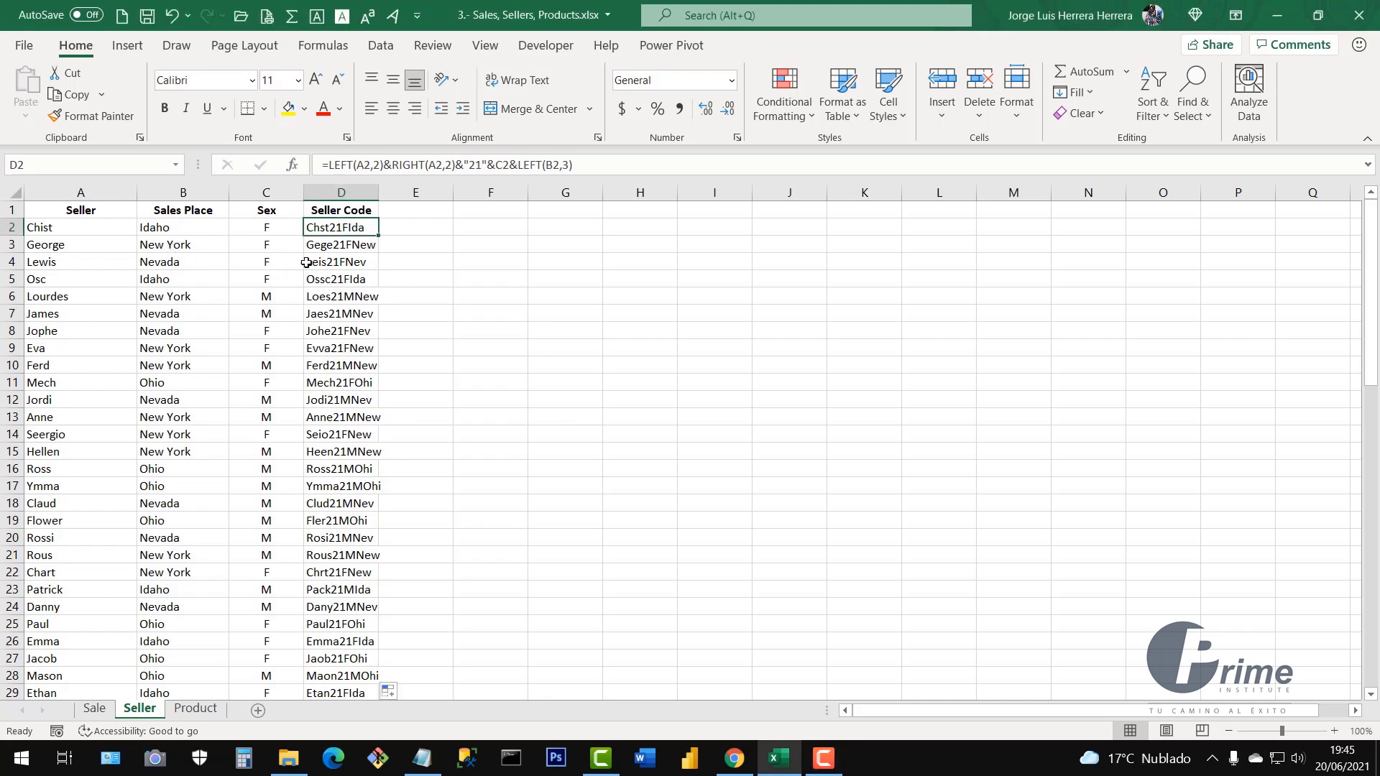
left_click(340, 193)
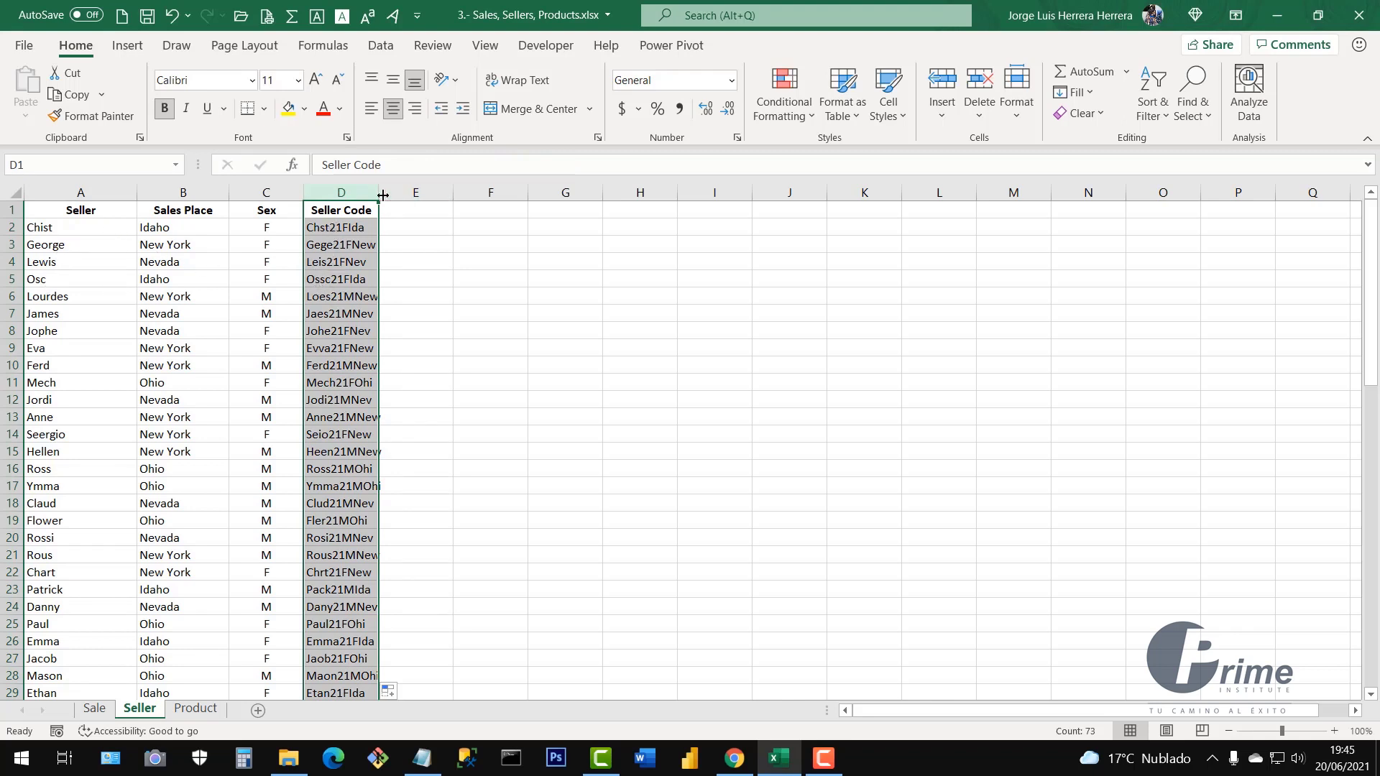
left_click_drag(378, 193, 393, 193)
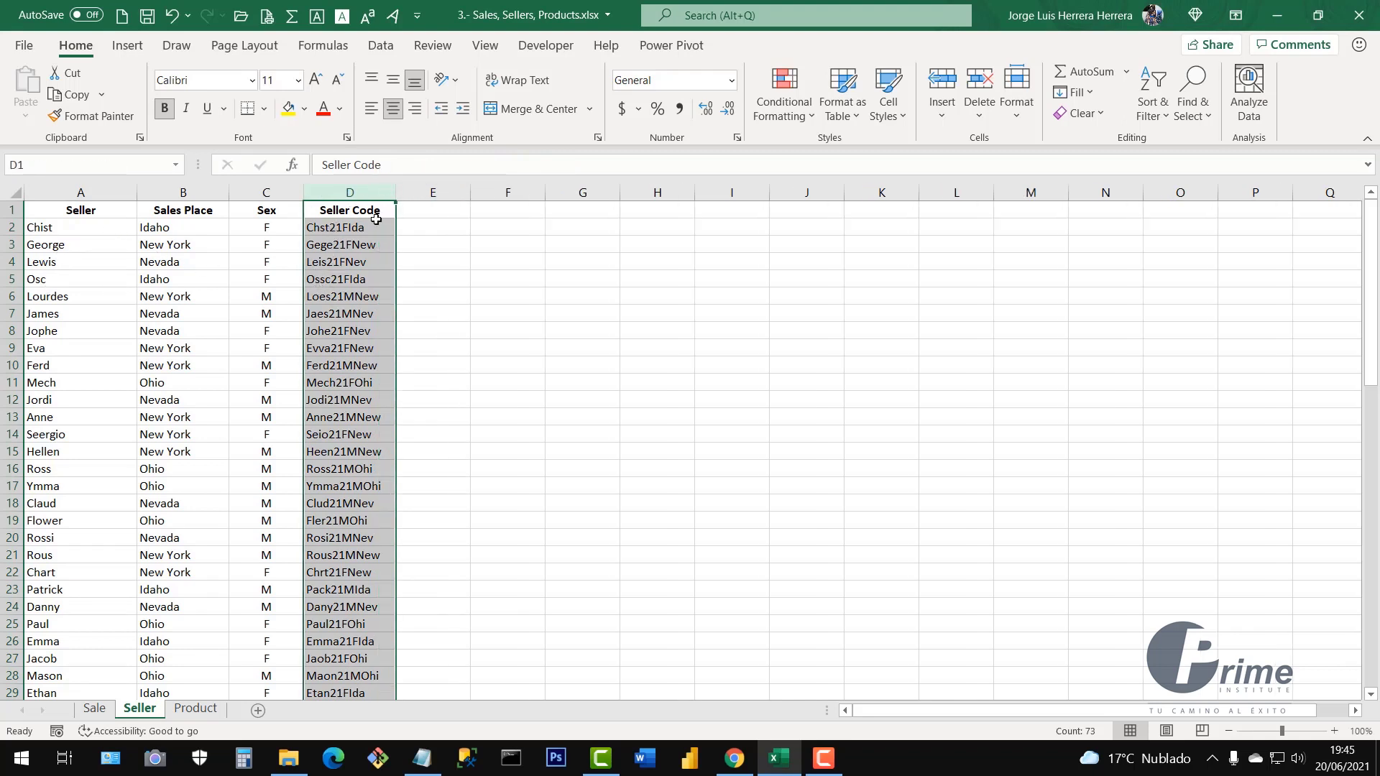
left_click(355, 227)
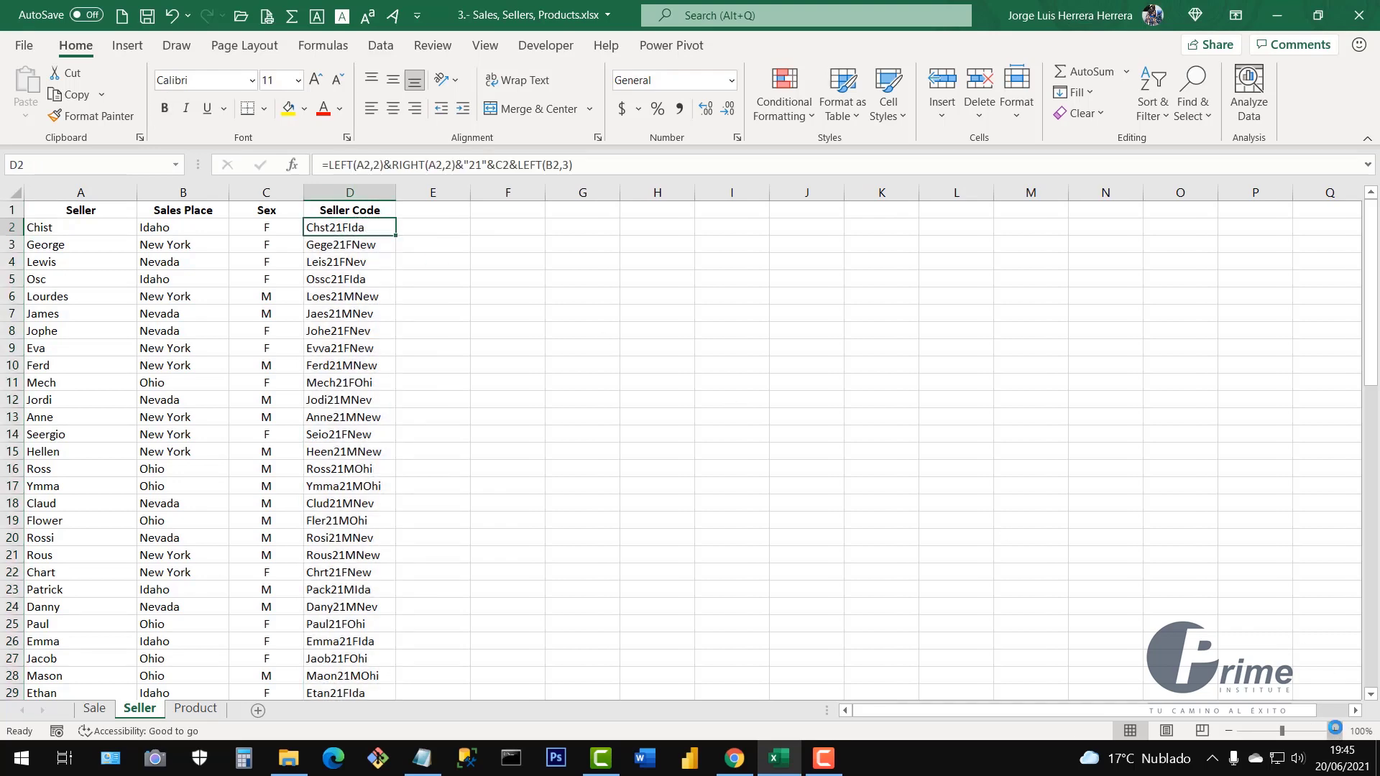
Examine each part of the Seller Code formula in D2: both name extracts, the ampersands, the text "21", the Sex reference and the Sales Place extract
left_click(1334, 731)
left_click(1334, 731)
left_click(1334, 731)
scroll(539, 384, "up", 1)
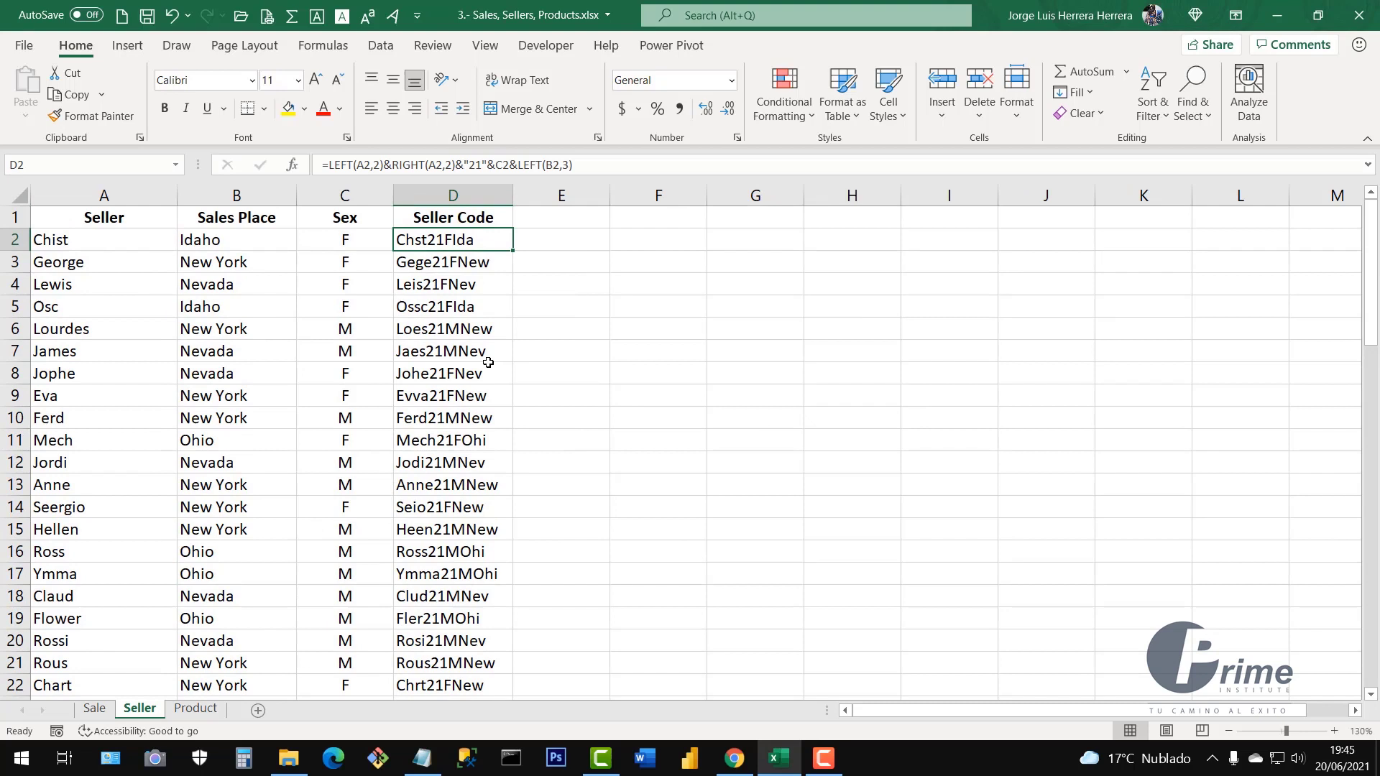
double_click(473, 239)
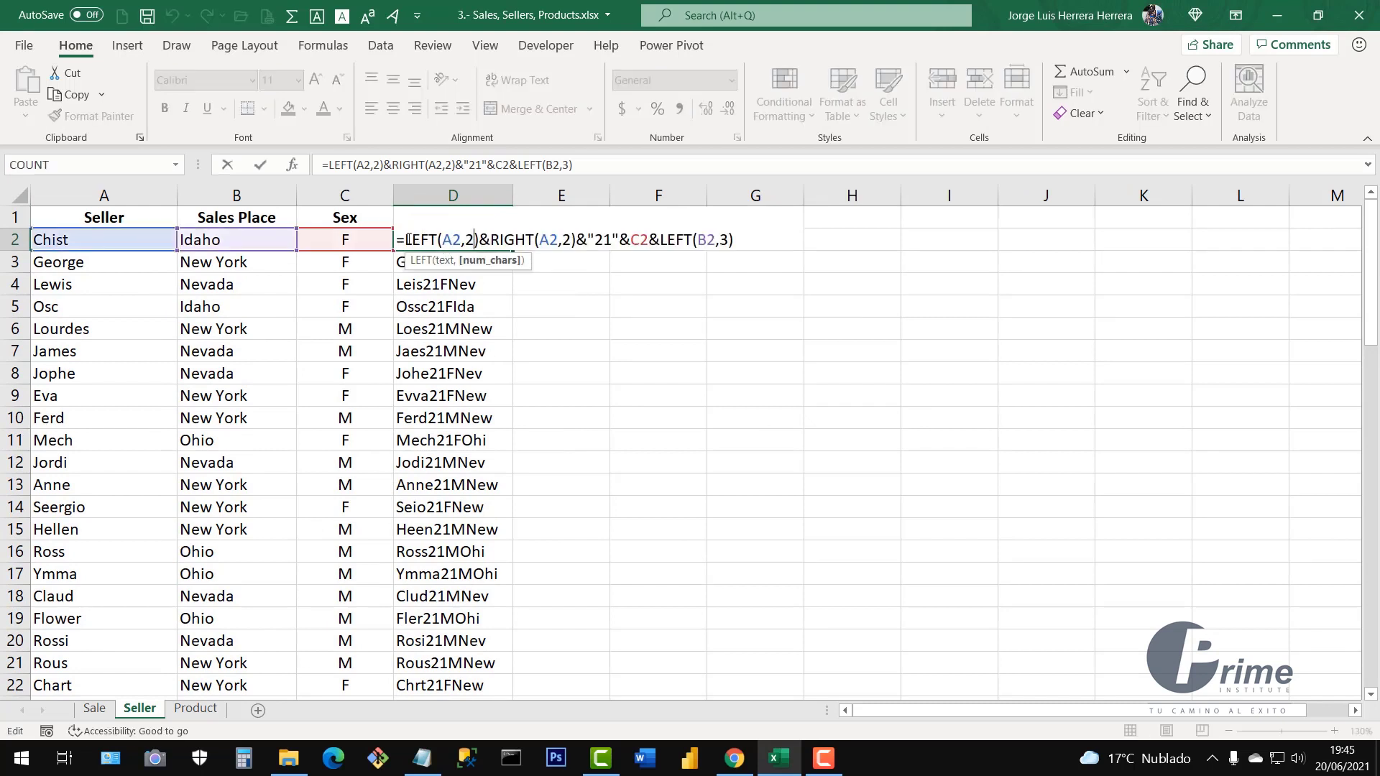
left_click_drag(407, 239, 441, 240)
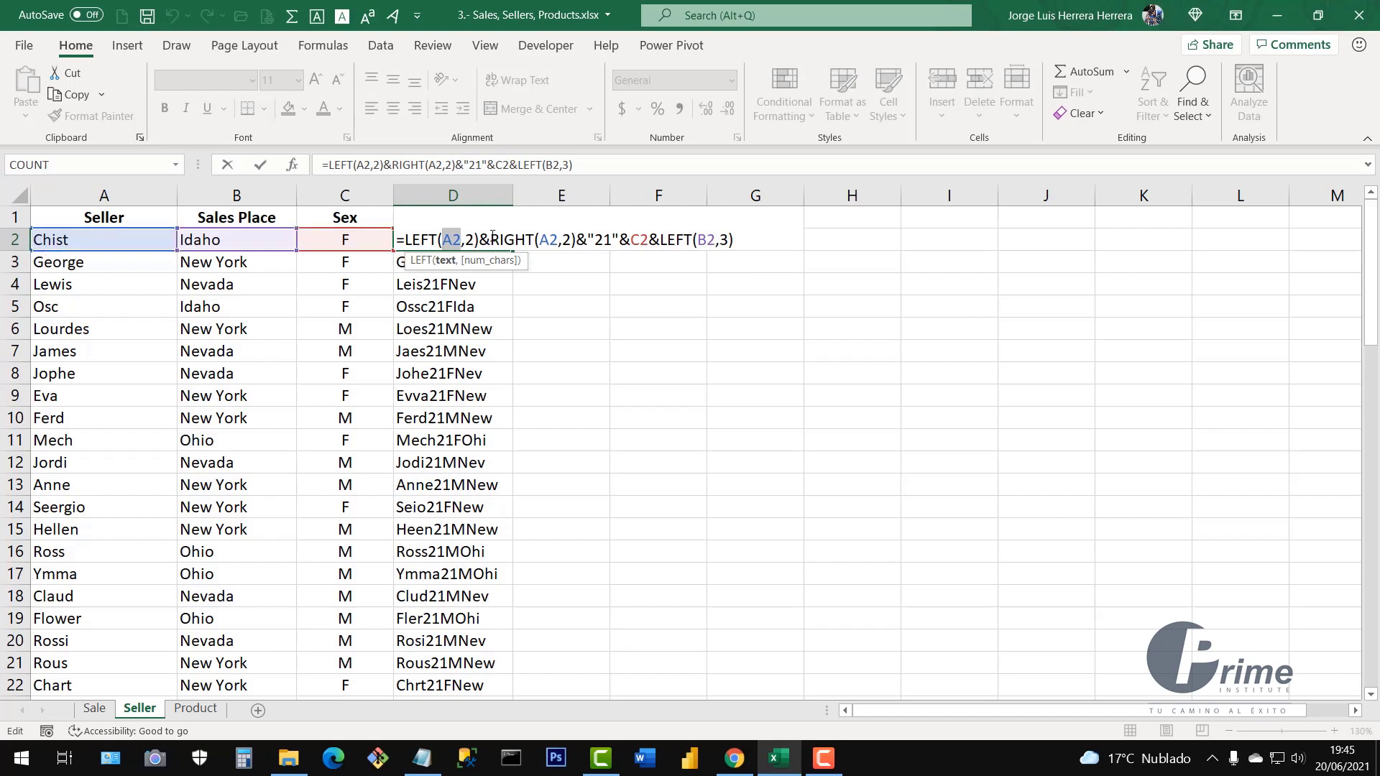
mouse_move(479, 239)
left_mouse_down()
mouse_move(528, 240)
mouse_move(484, 240)
left_mouse_up()
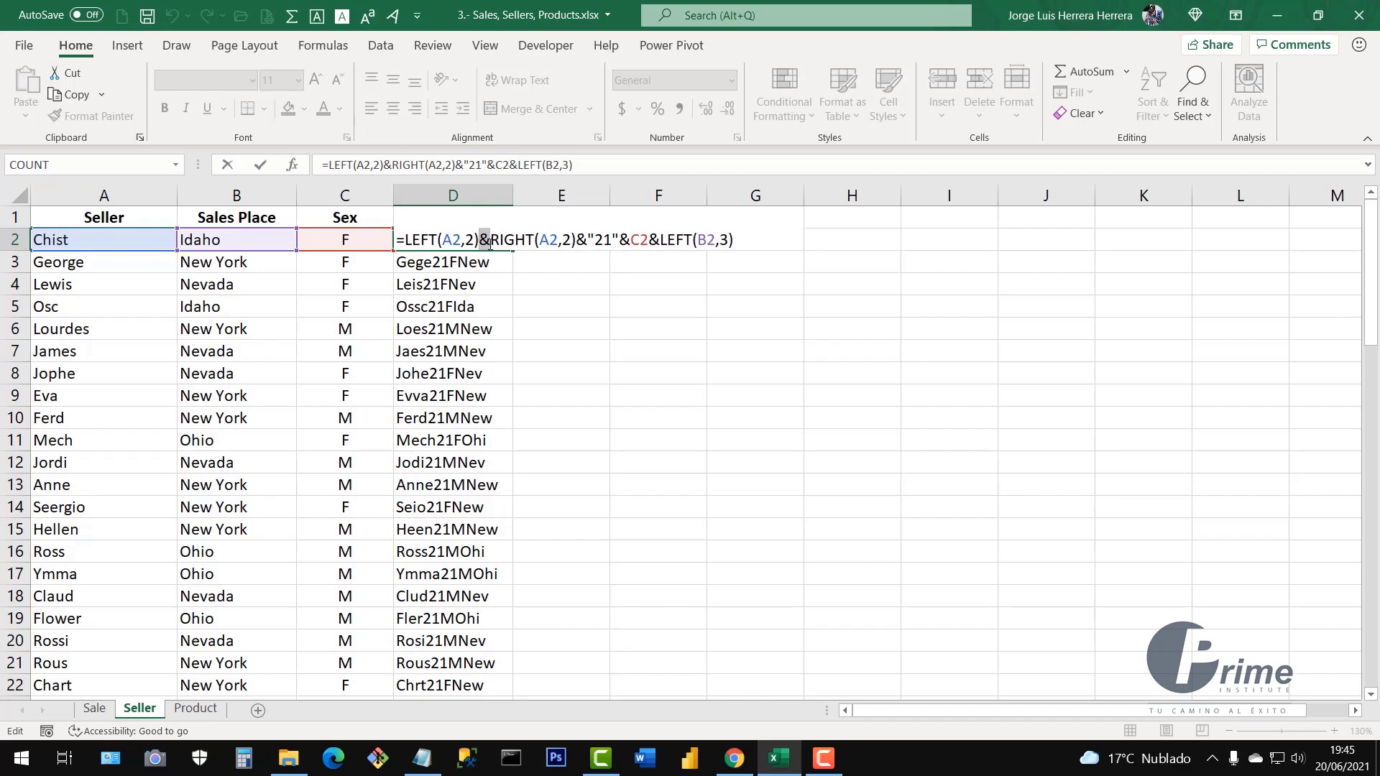
left_click_drag(491, 239, 540, 240)
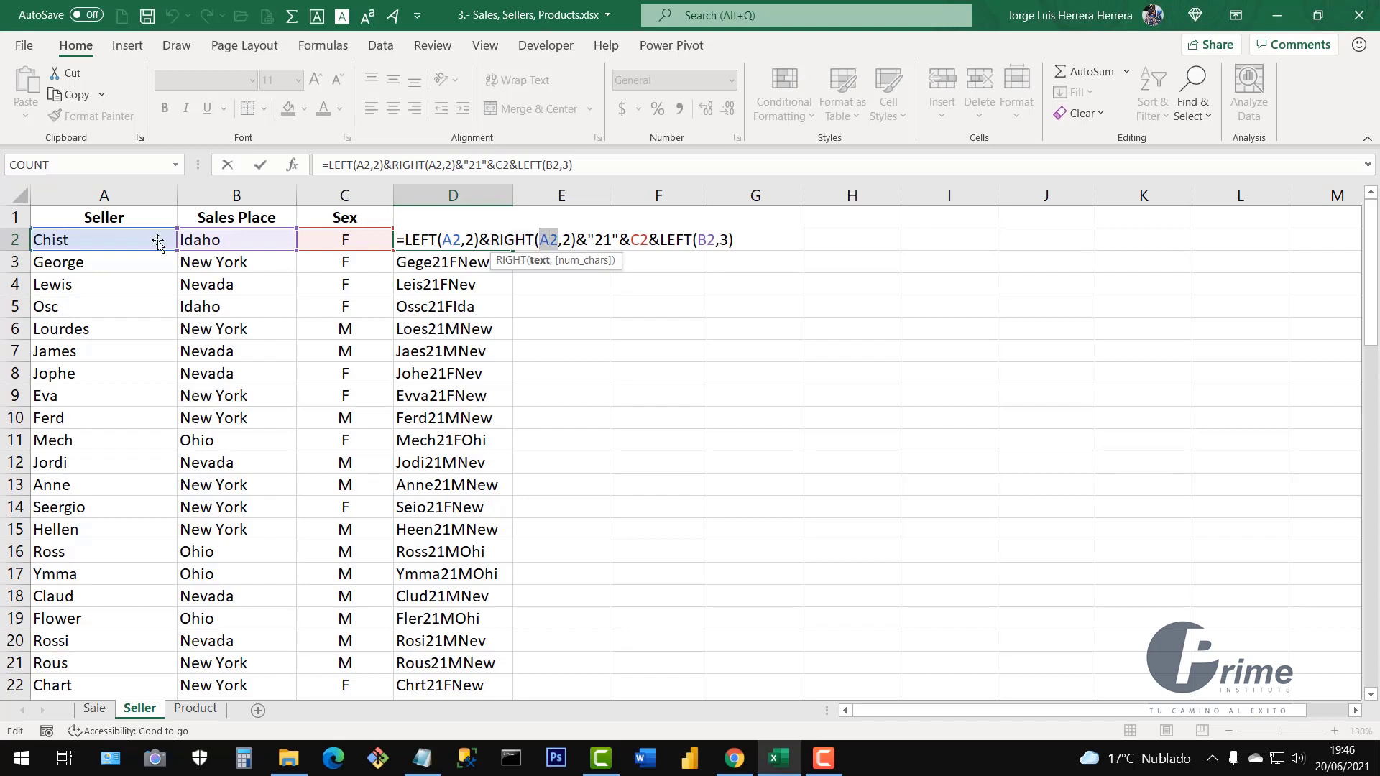
left_click(565, 241)
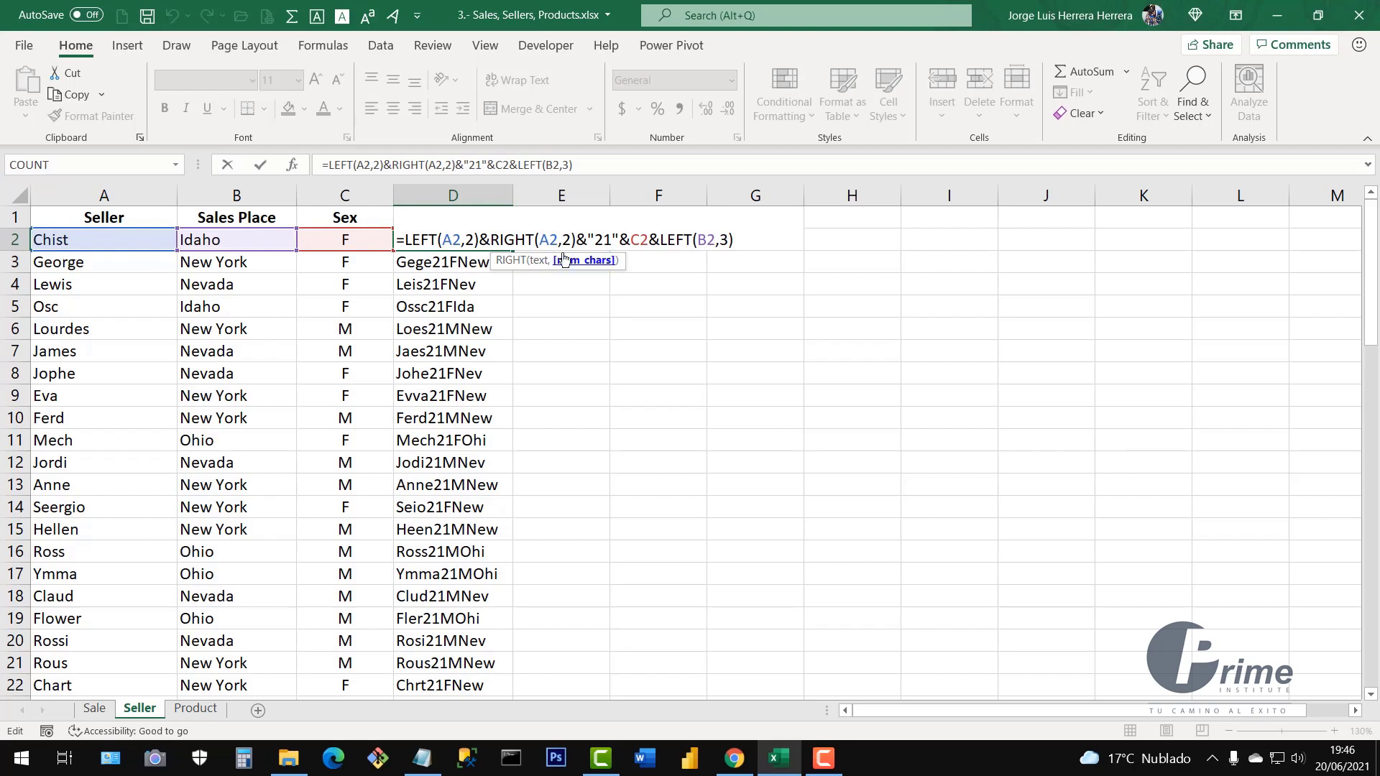
double_click(583, 239)
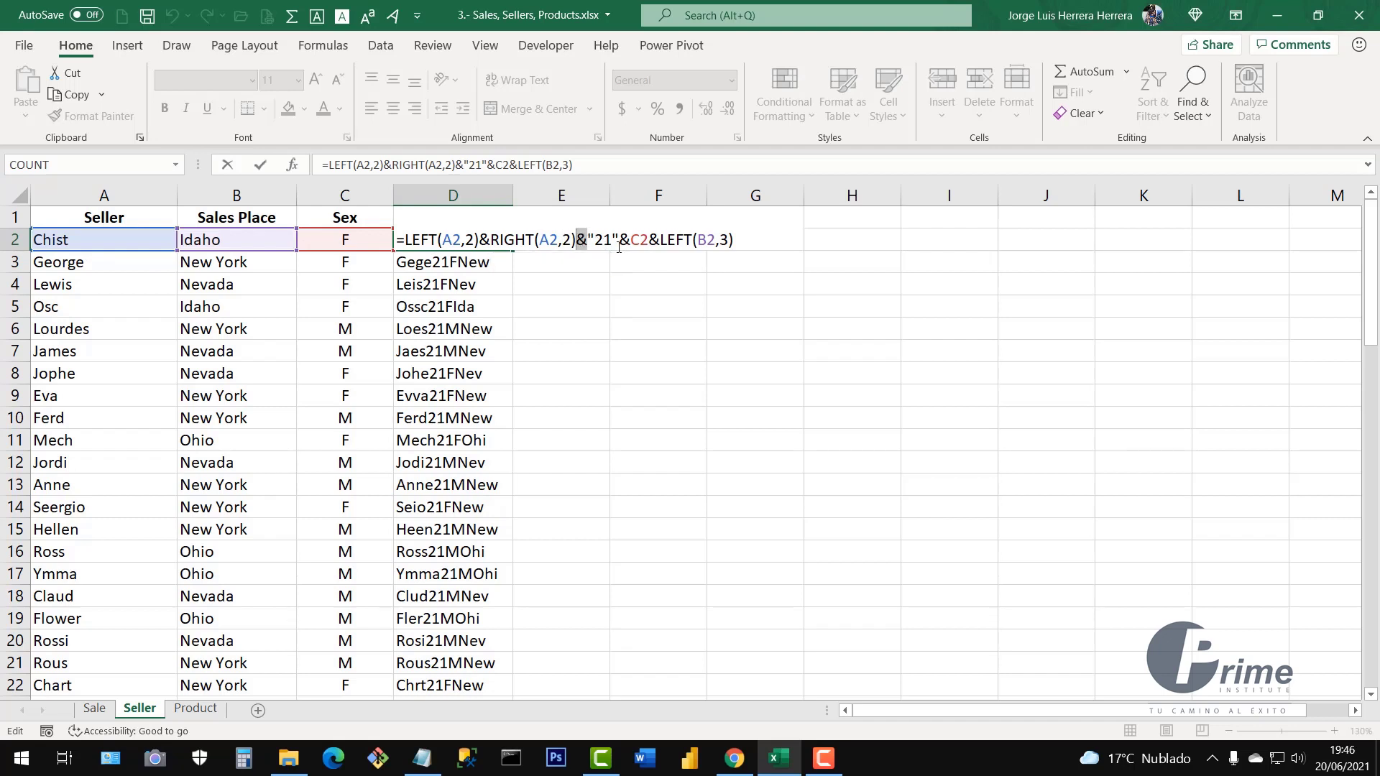
mouse_move(615, 240)
left_mouse_down()
mouse_move(596, 240)
mouse_move(621, 245)
left_mouse_up()
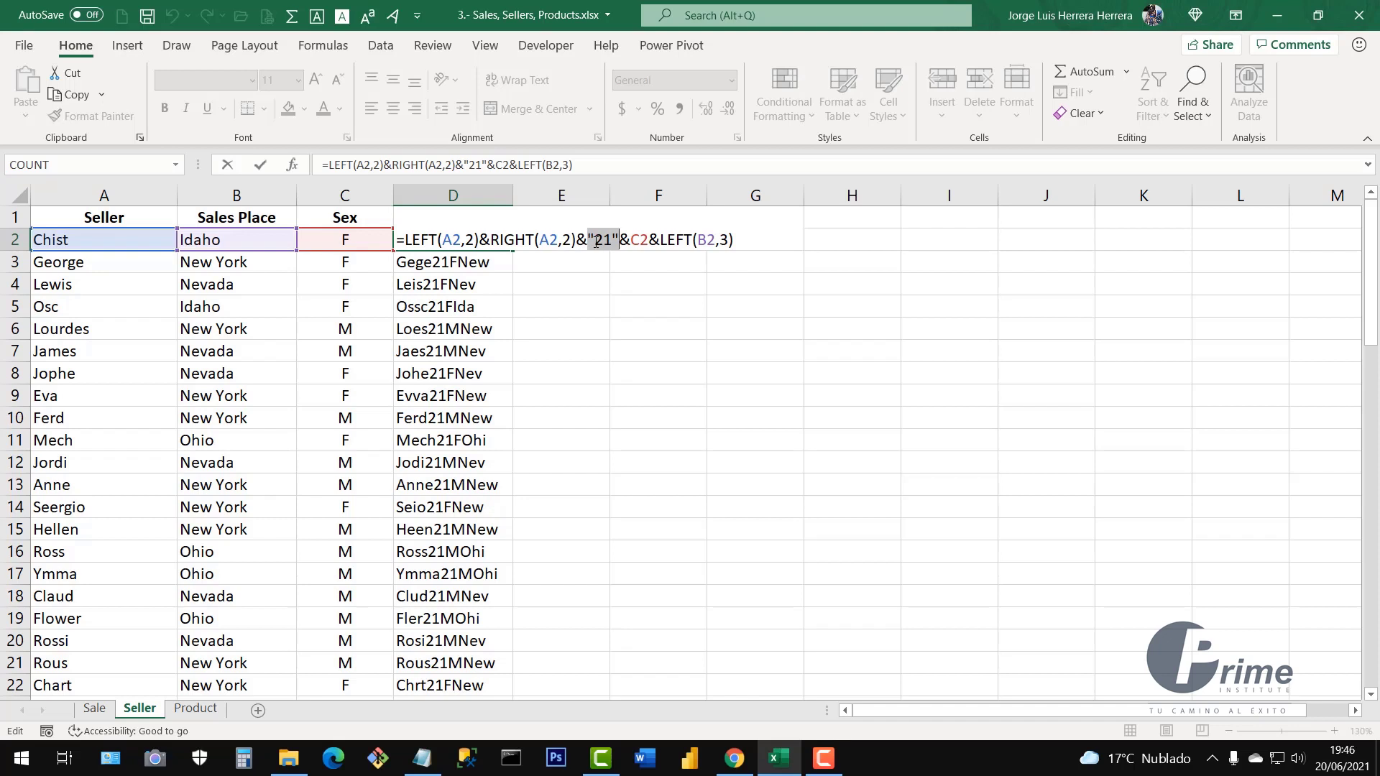
double_click(625, 239)
double_click(637, 239)
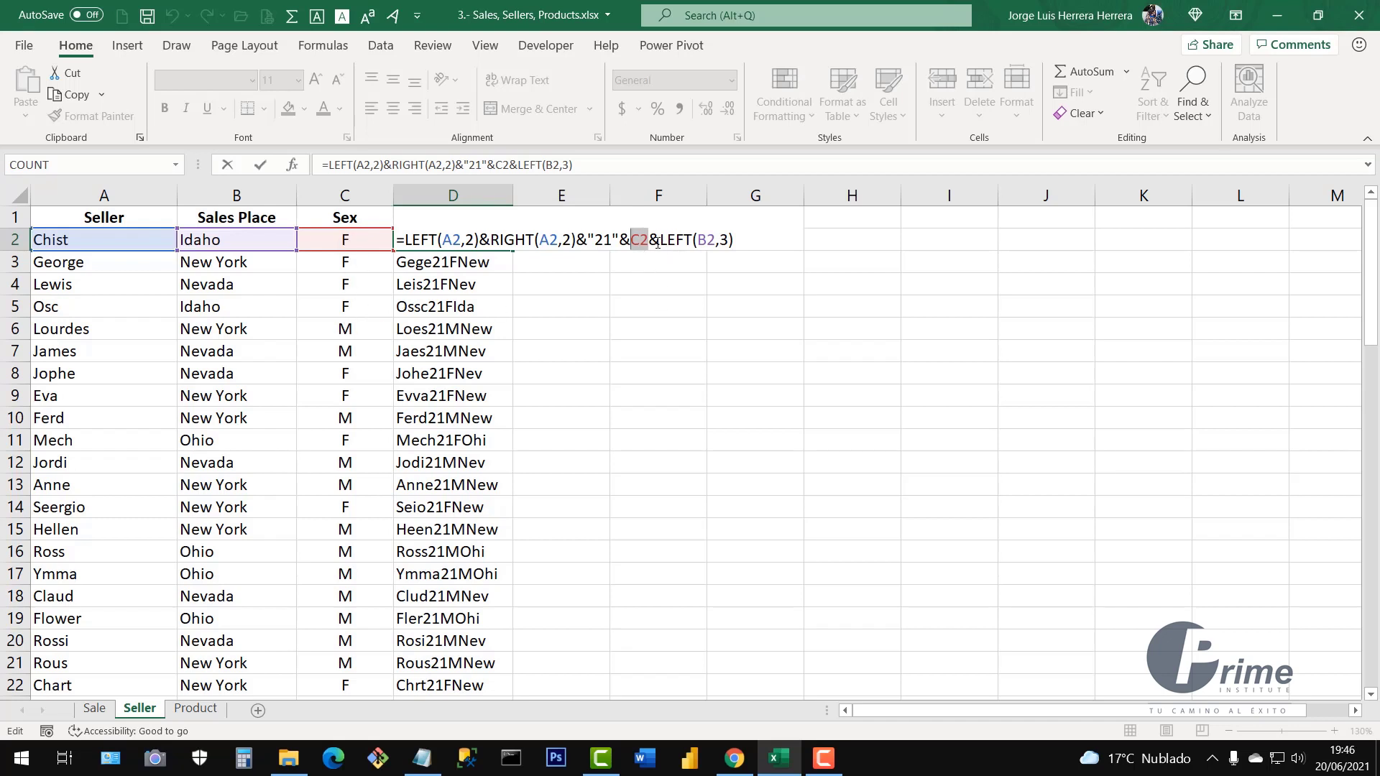
left_click_drag(651, 238, 689, 241)
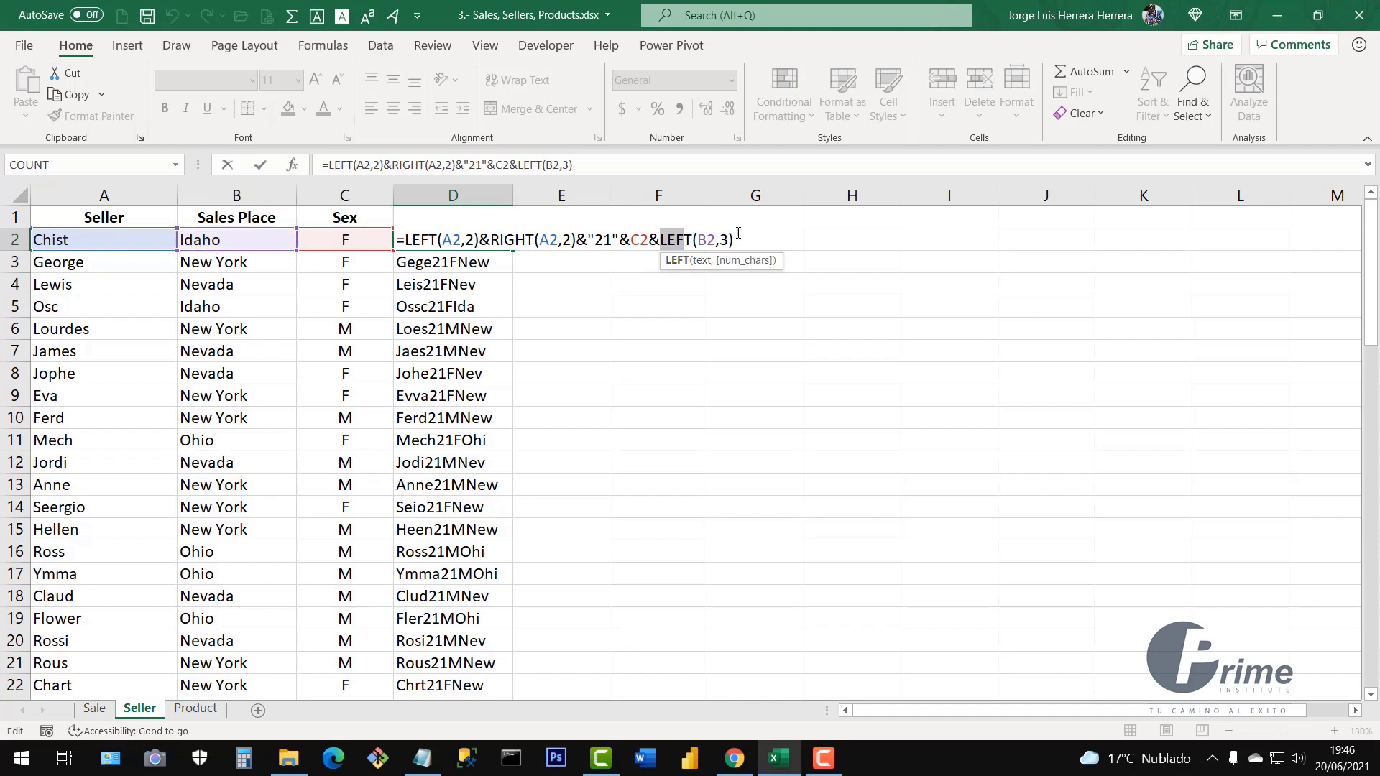
double_click(716, 241)
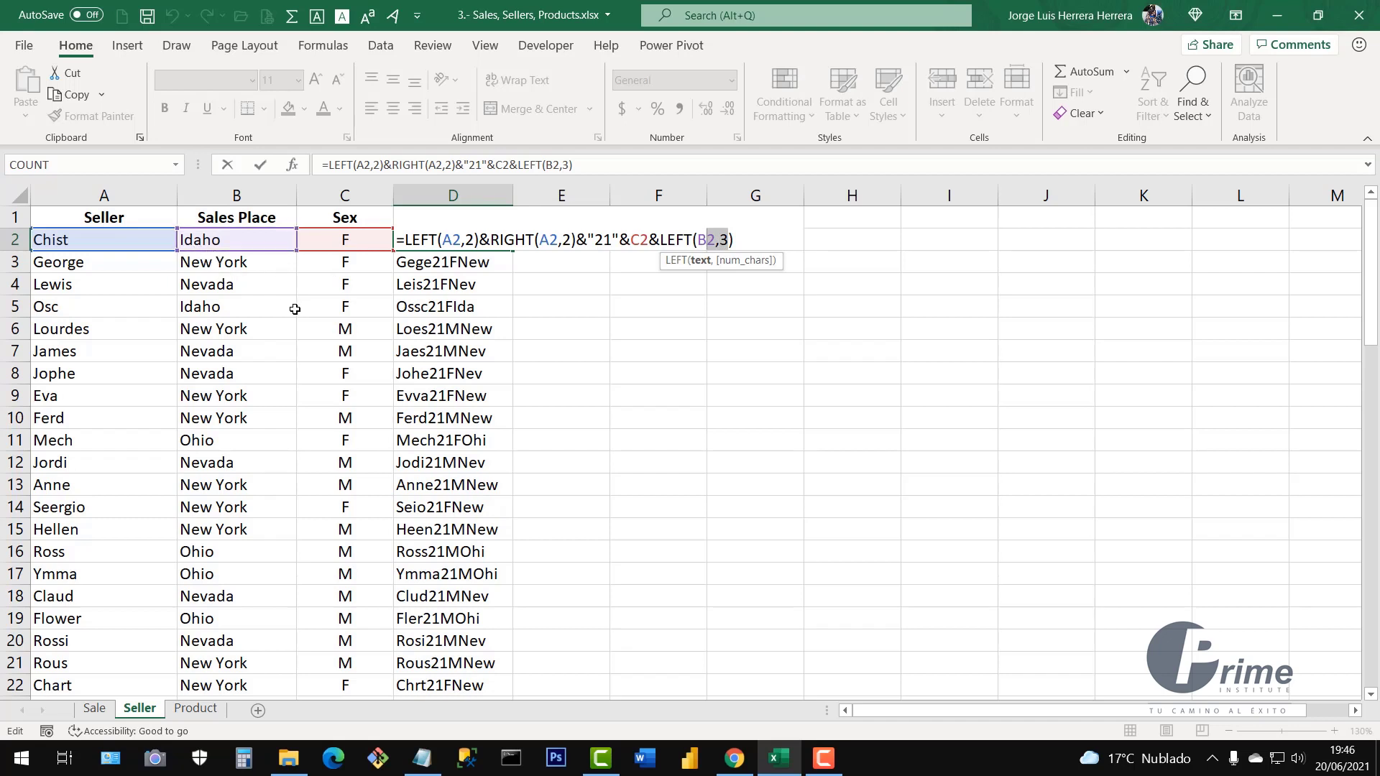
key("Return")
Compare the Seller Code in D2 with the seller, Sales Place and Sex values in row 2, and review the code column
left_click(453, 241)
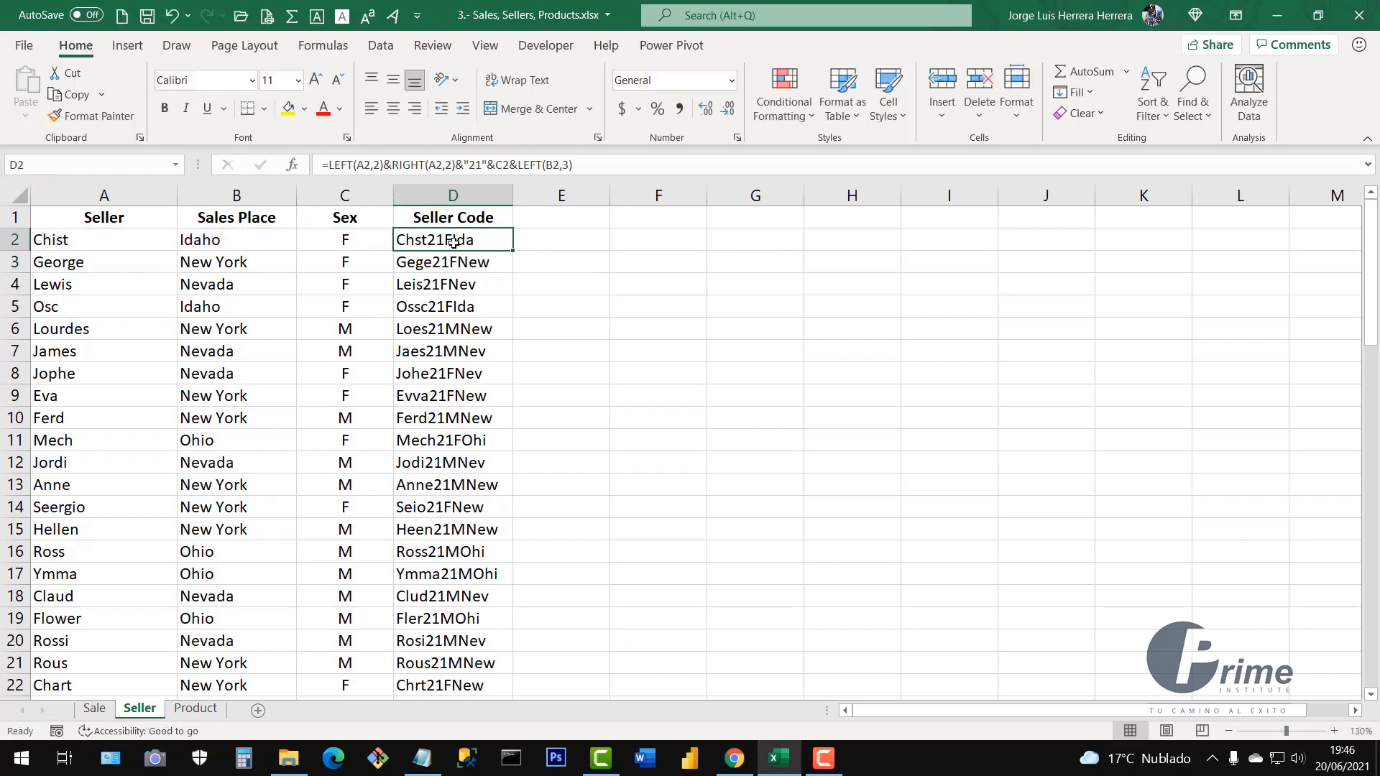
left_click(72, 245)
left_click_drag(145, 245, 344, 246)
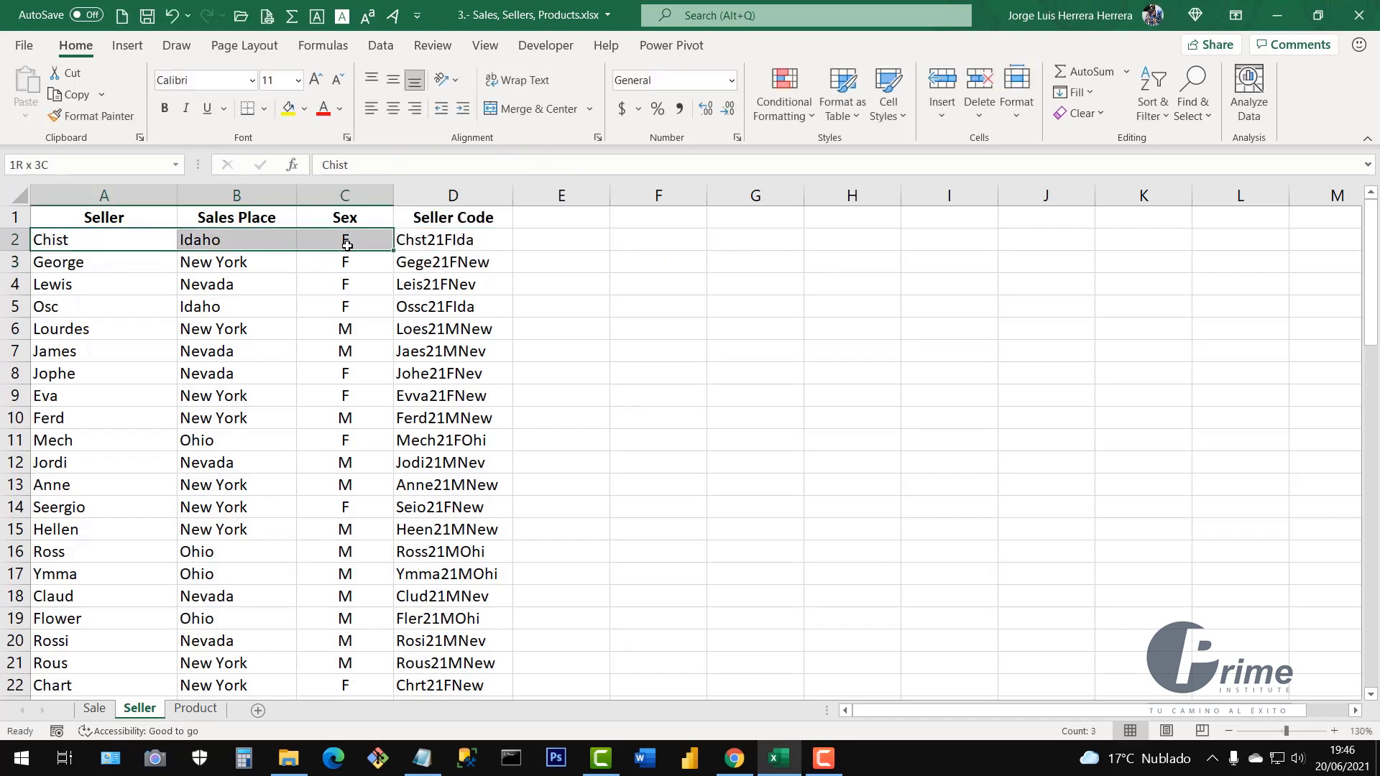
left_click(431, 243)
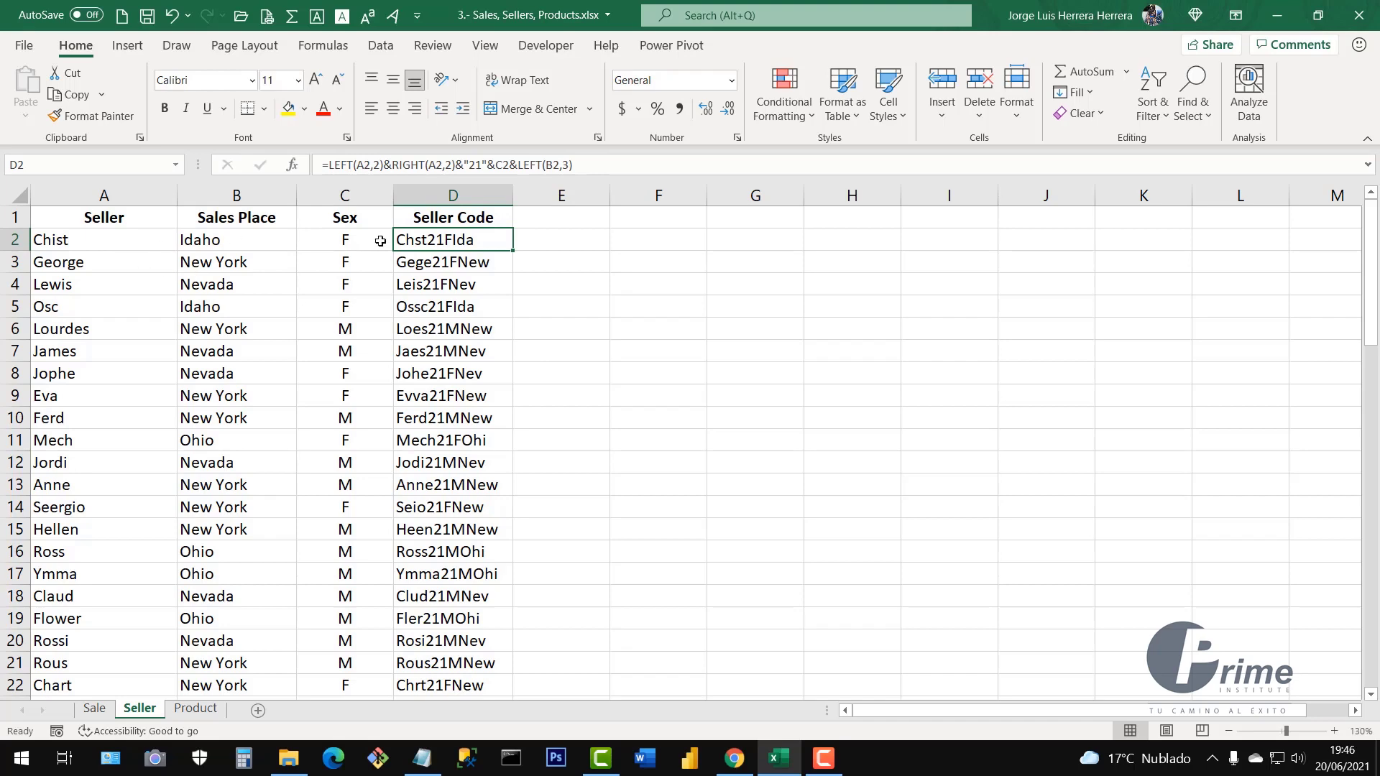
left_click(453, 195)
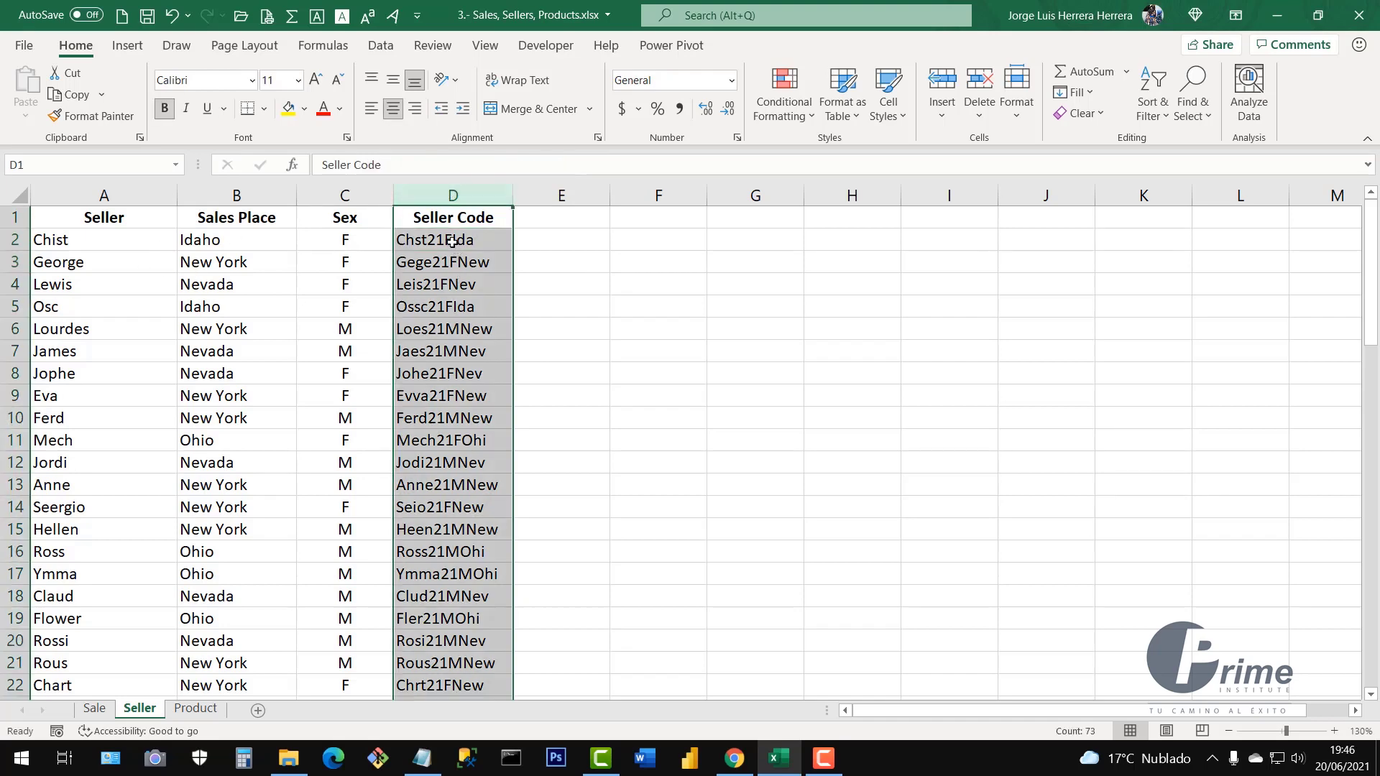
left_click(452, 242)
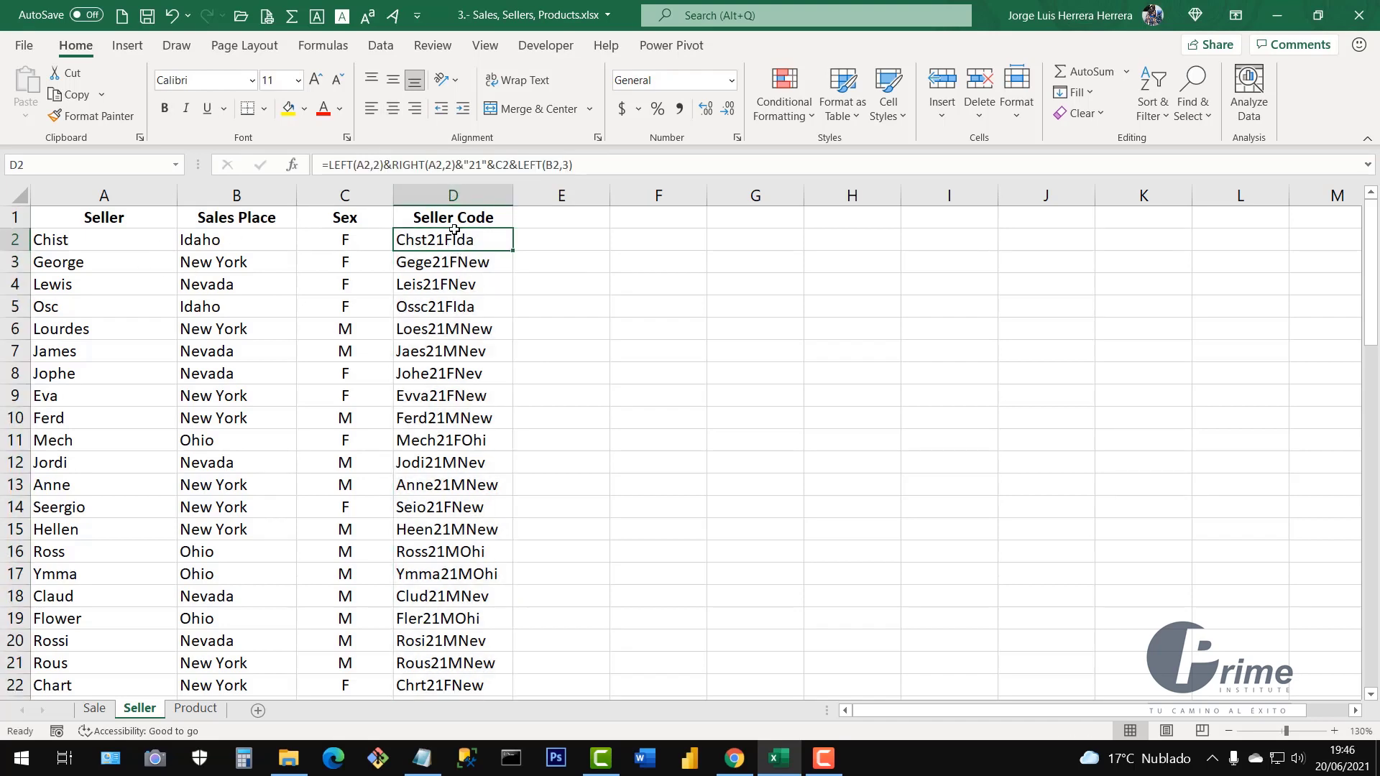
Refill the Seller Code formula from D2 down to D73 and review the whole column and the available cell highlighting rules
double_click(511, 251)
scroll(469, 443, "down", 17)
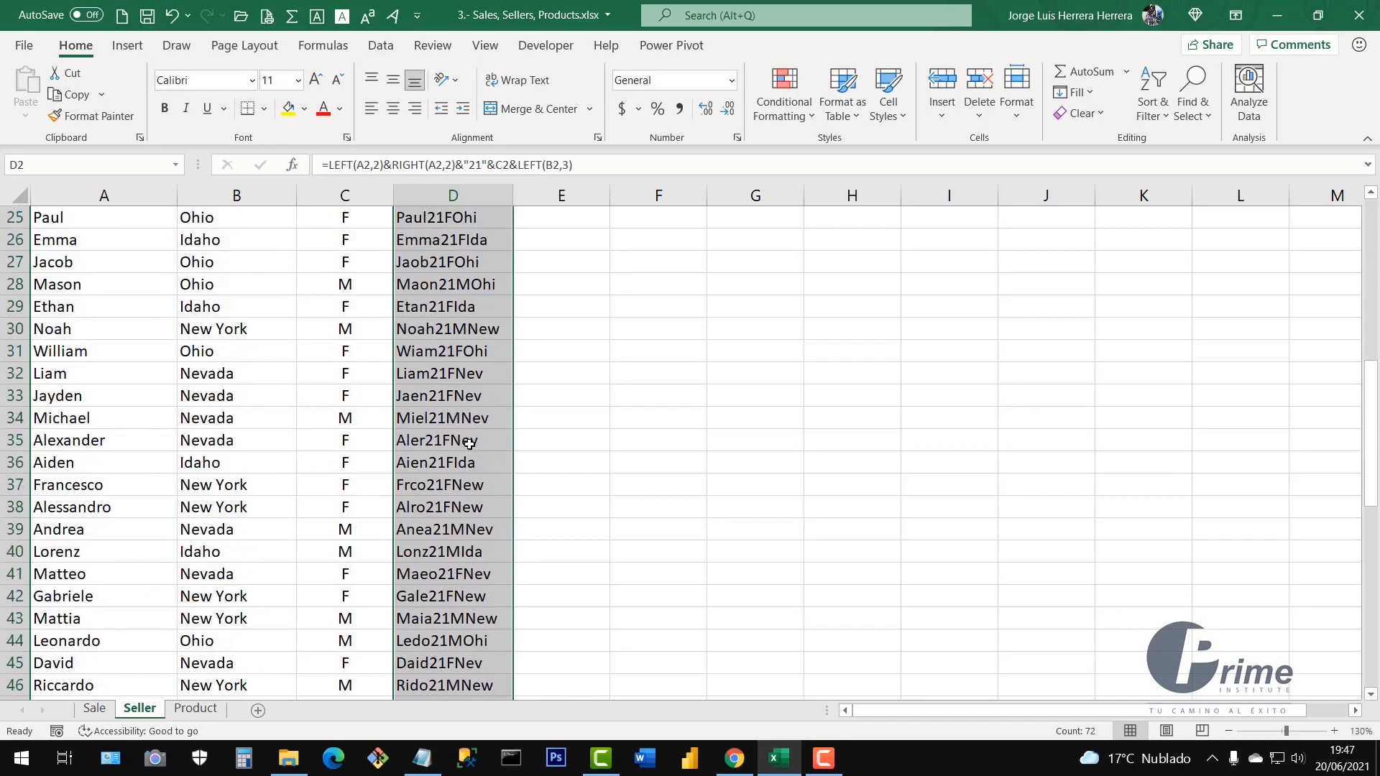
scroll(469, 443, "down", 7)
scroll(469, 443, "up", 20)
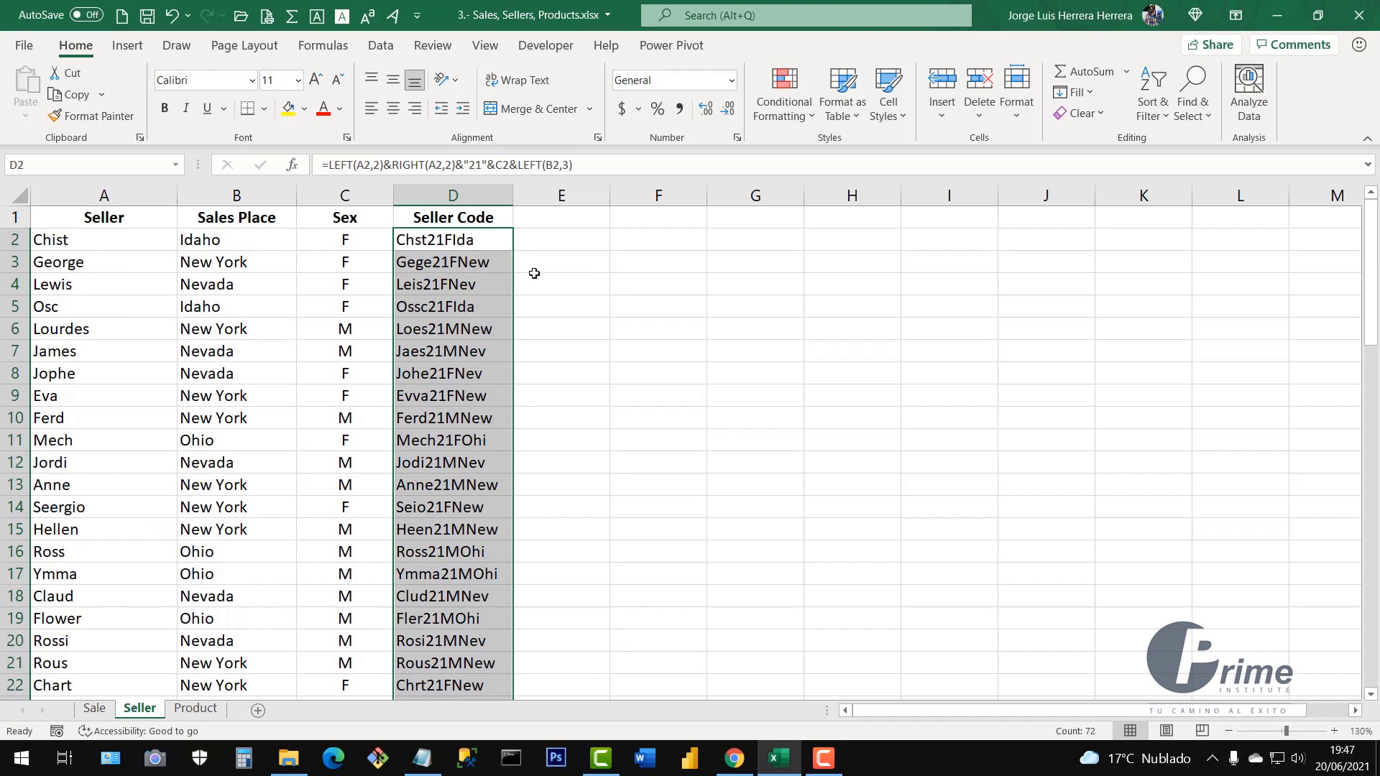
left_click(805, 107)
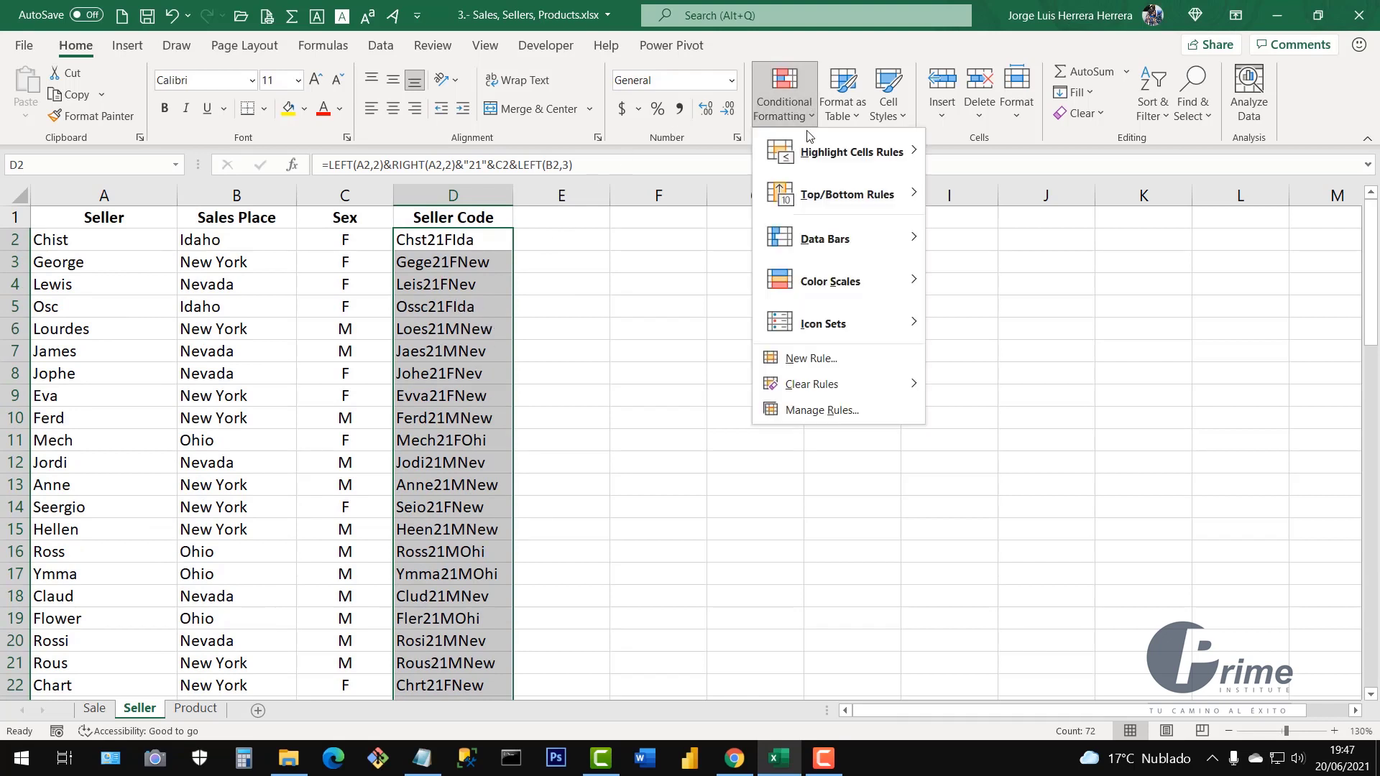
mouse_move(837, 153)
left_click(463, 351)
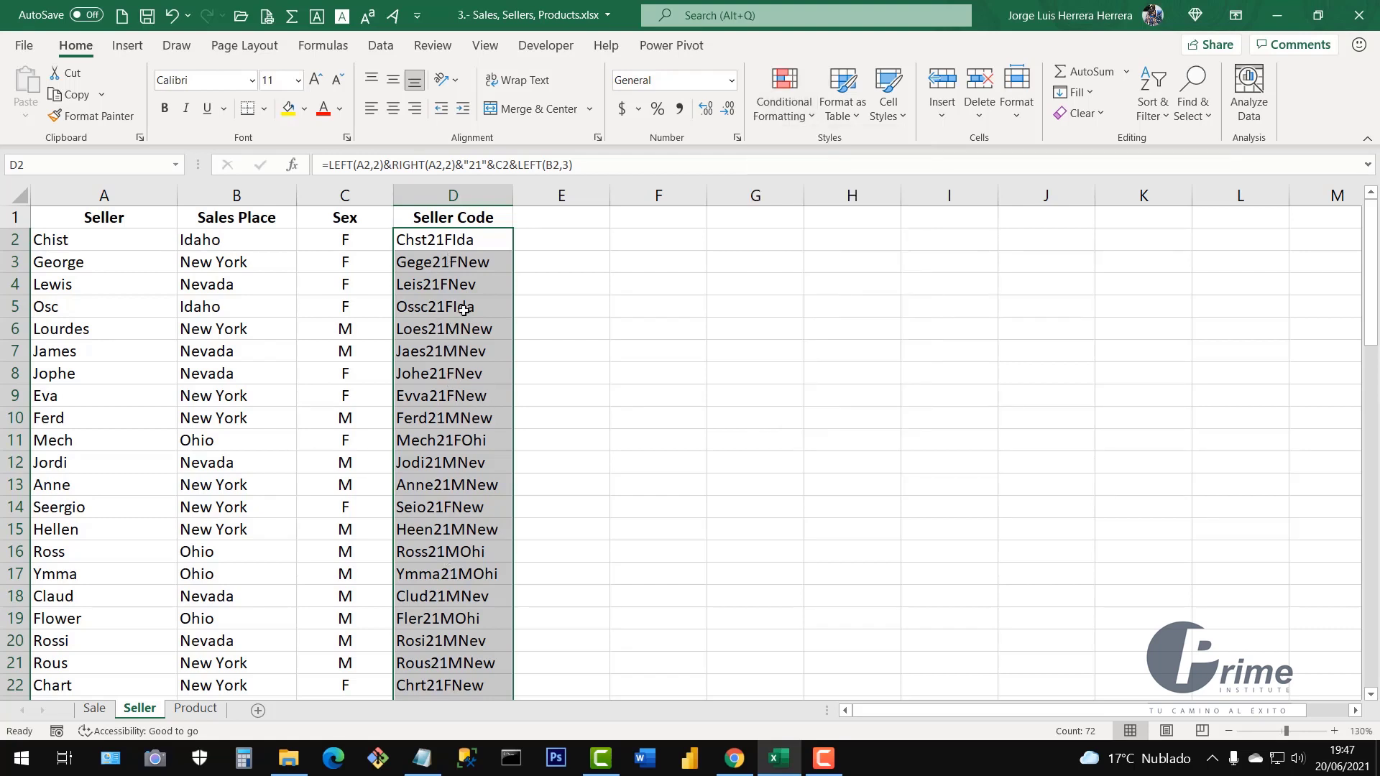
left_click(463, 325)
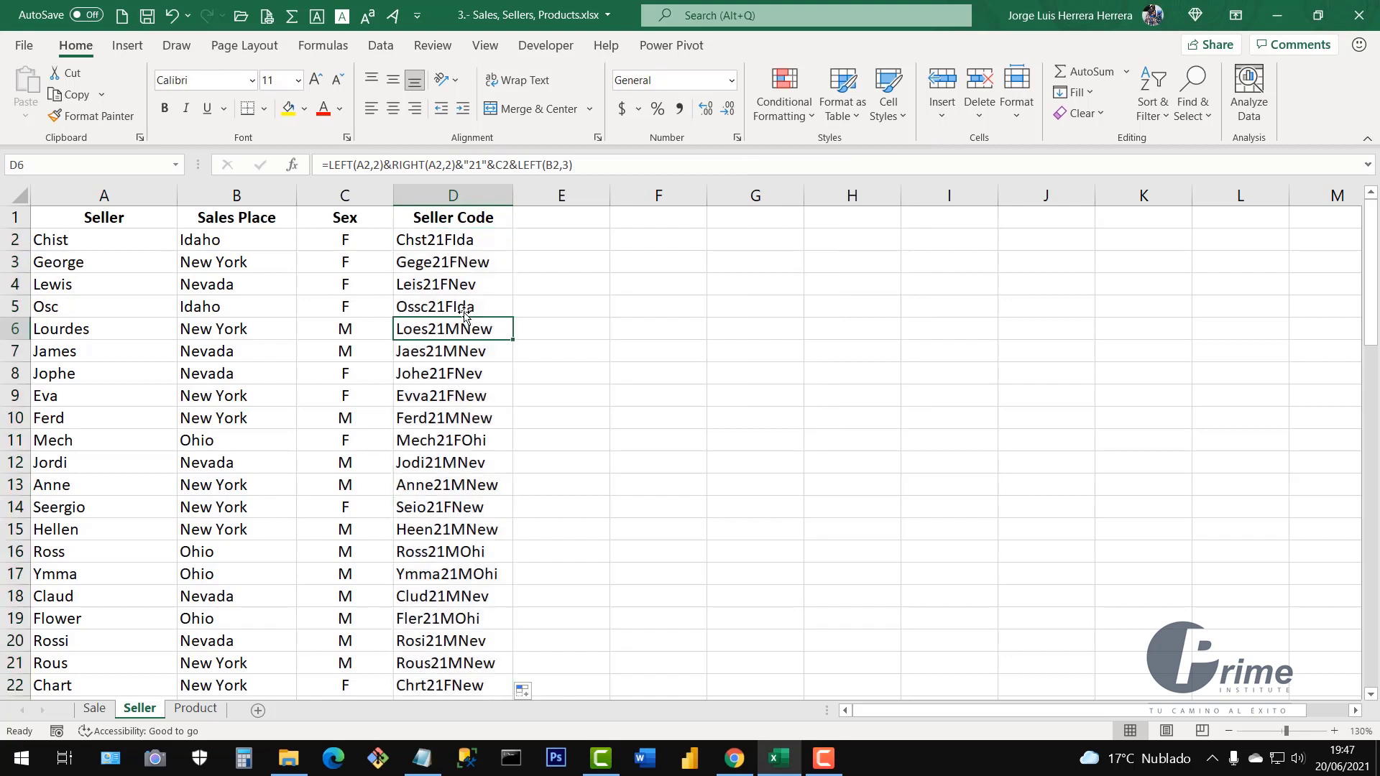
Examine the Seller Code formula in D2 and its references to the seller, Sales Place and Sex cells
left_click(459, 238)
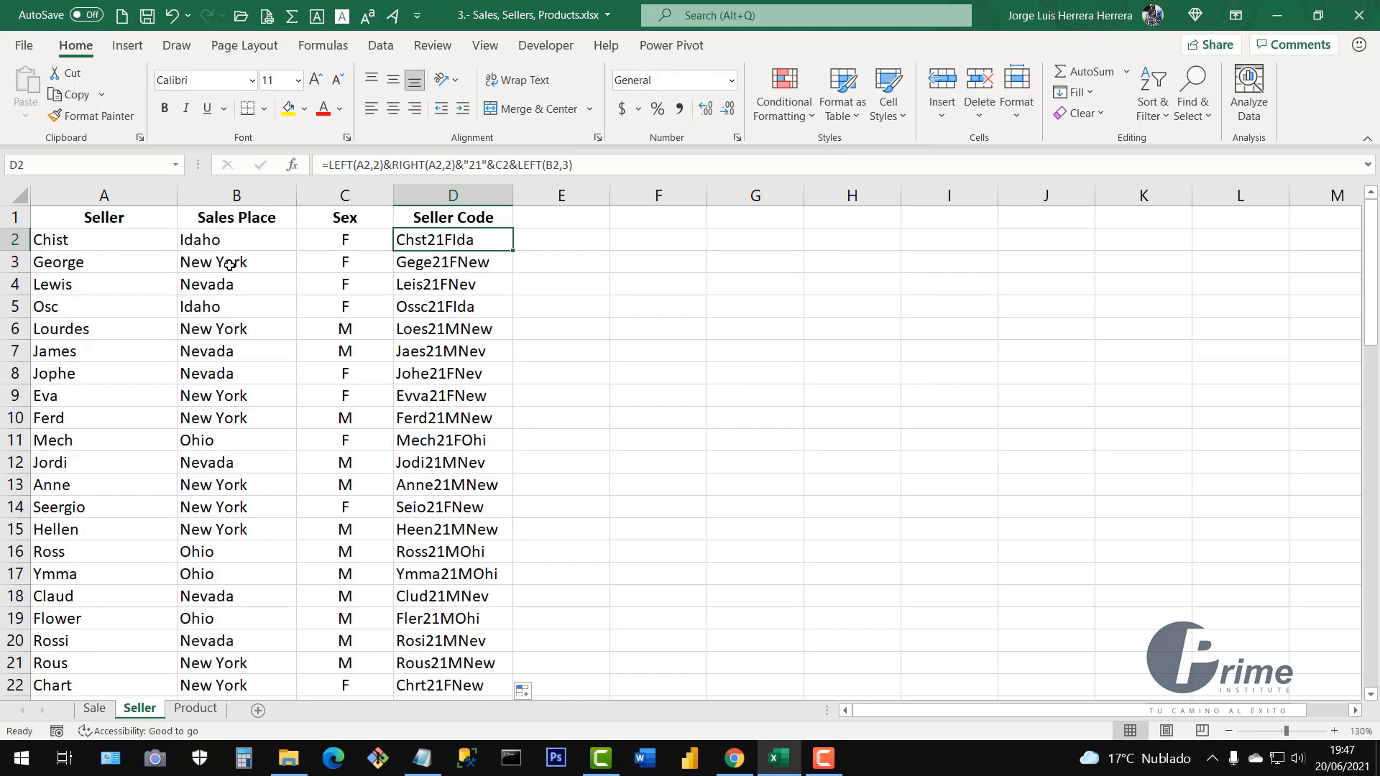
double_click(464, 240)
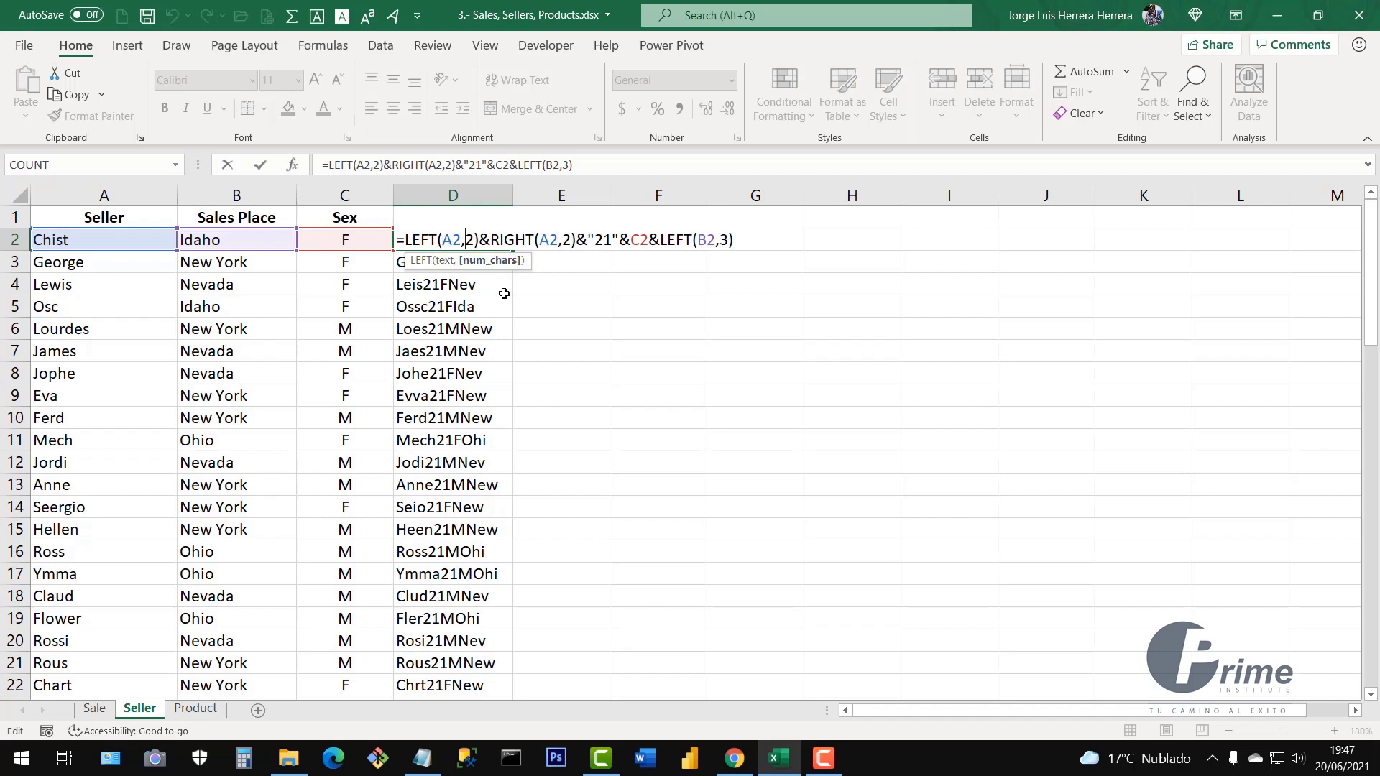
key("ctrl+Return")
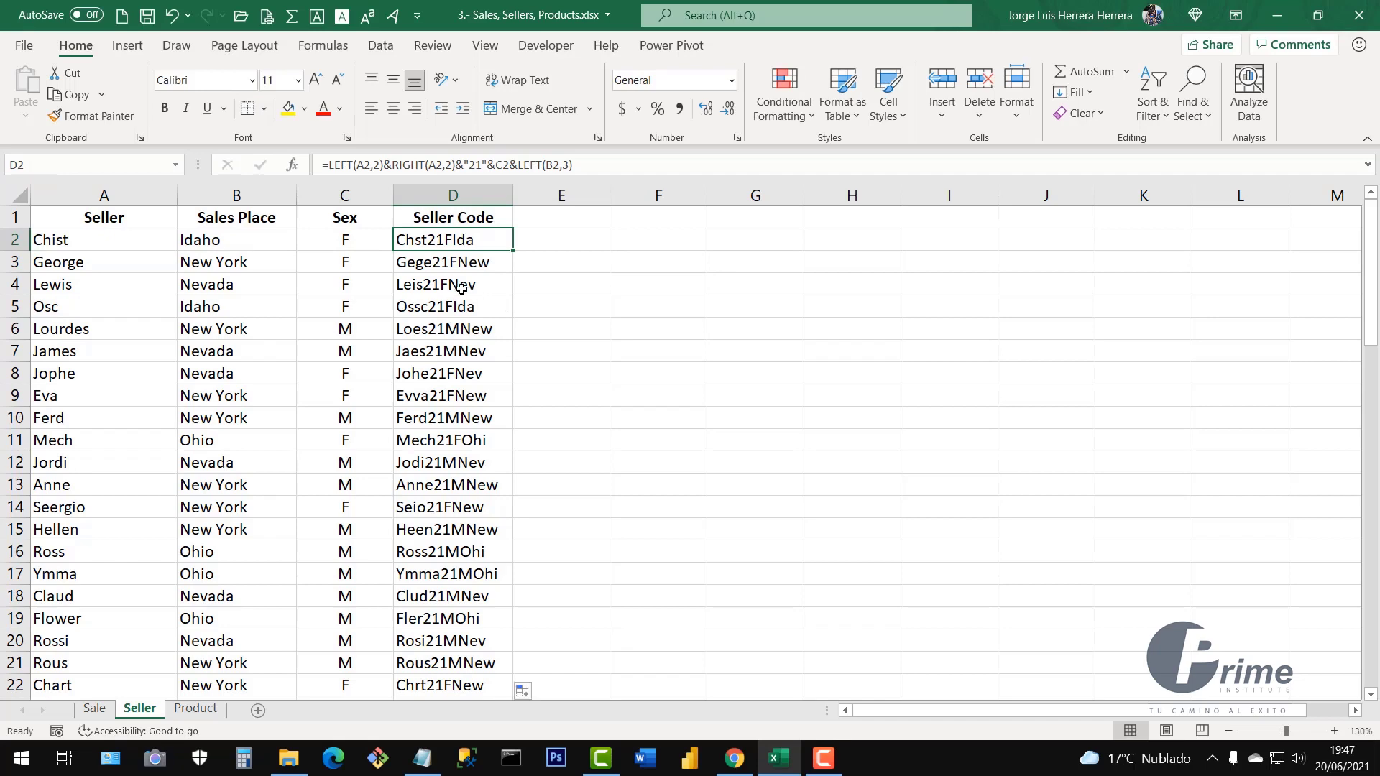
left_click(474, 287)
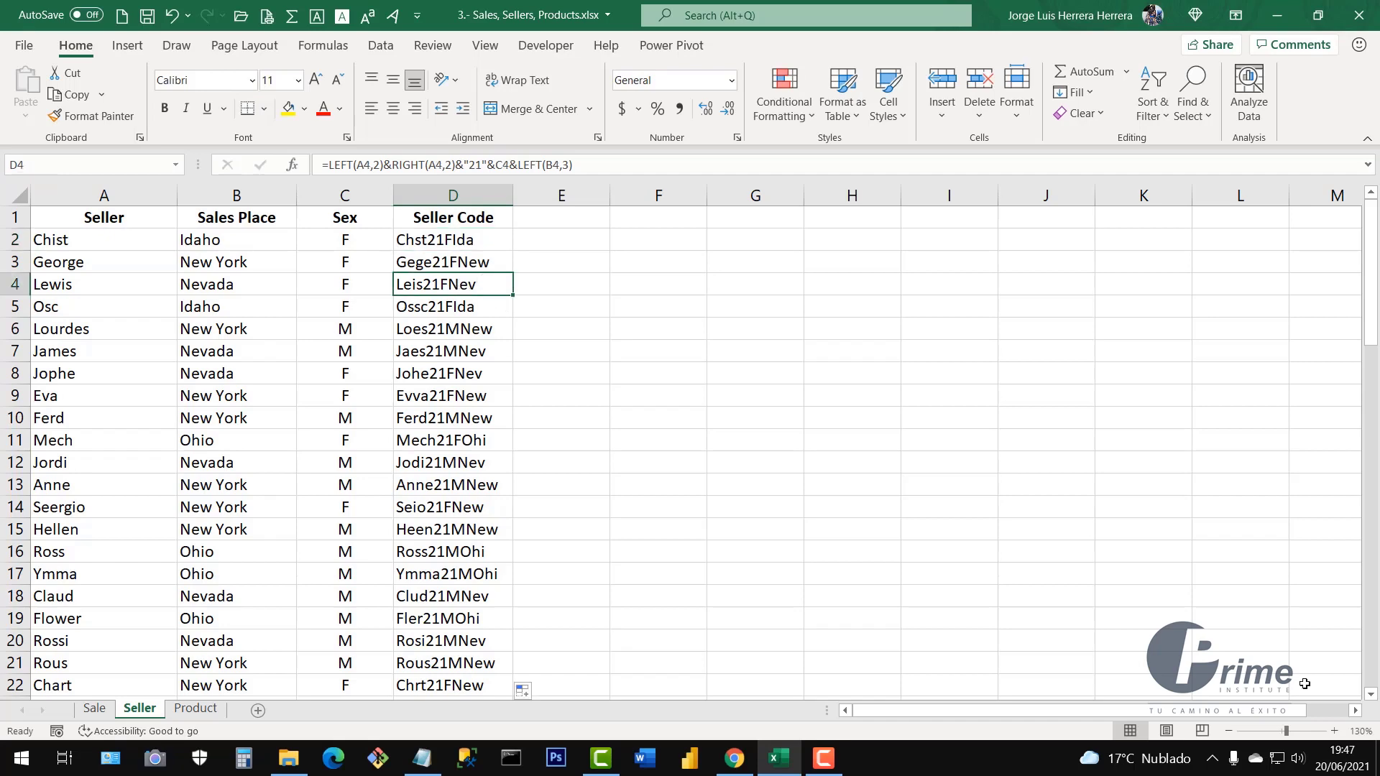
Replace the Seller Code formulas in D2:D73 with their values by copying the range and pasting values over it
left_click(1229, 730)
left_click(1228, 730)
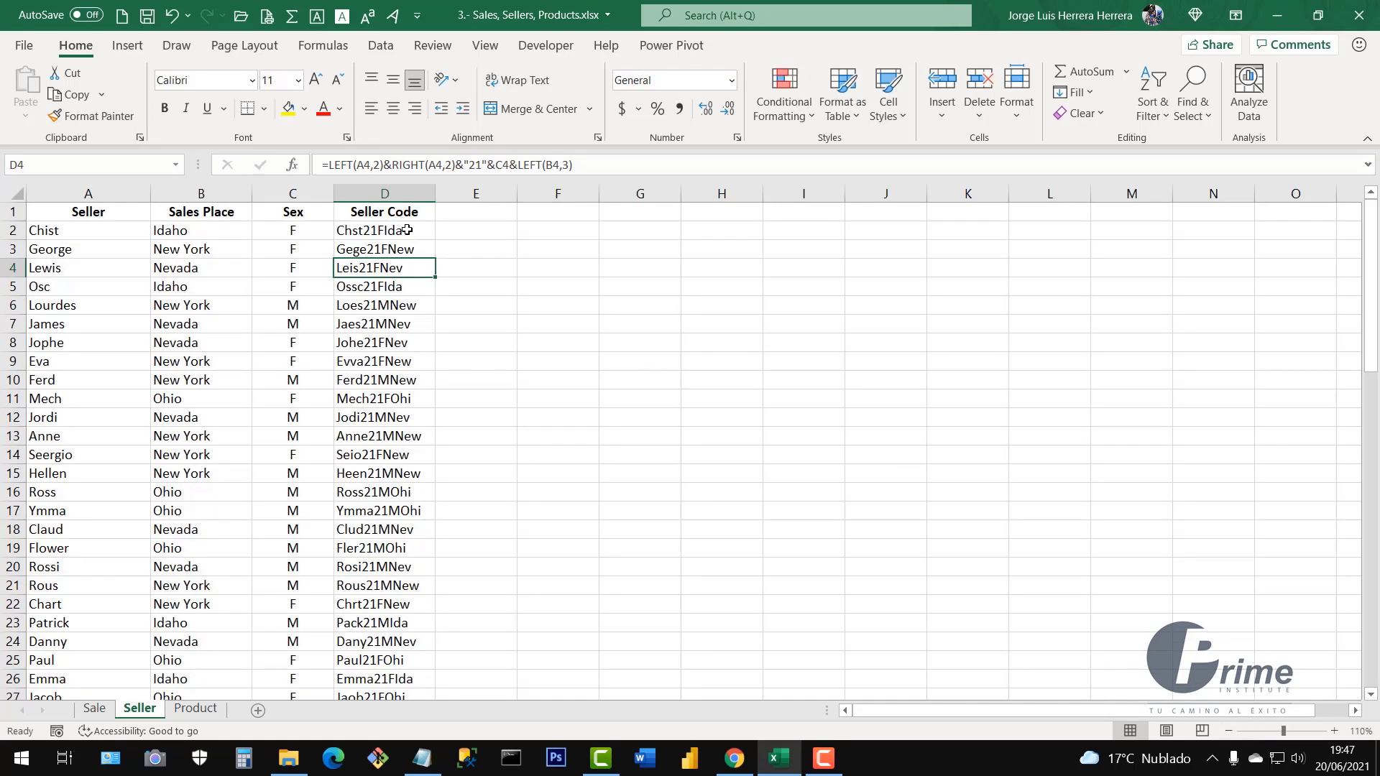
left_click_drag(408, 231, 387, 408)
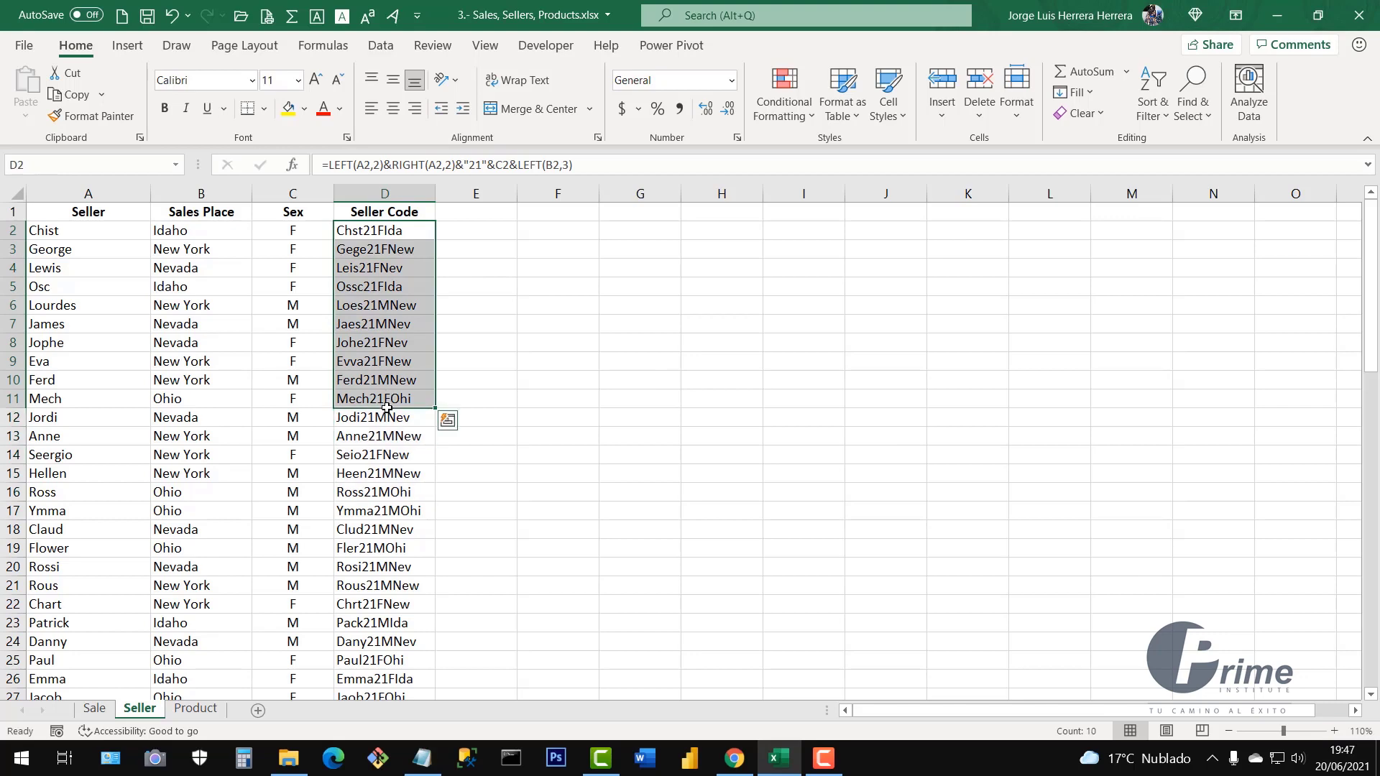
key("ctrl+shift+Down")
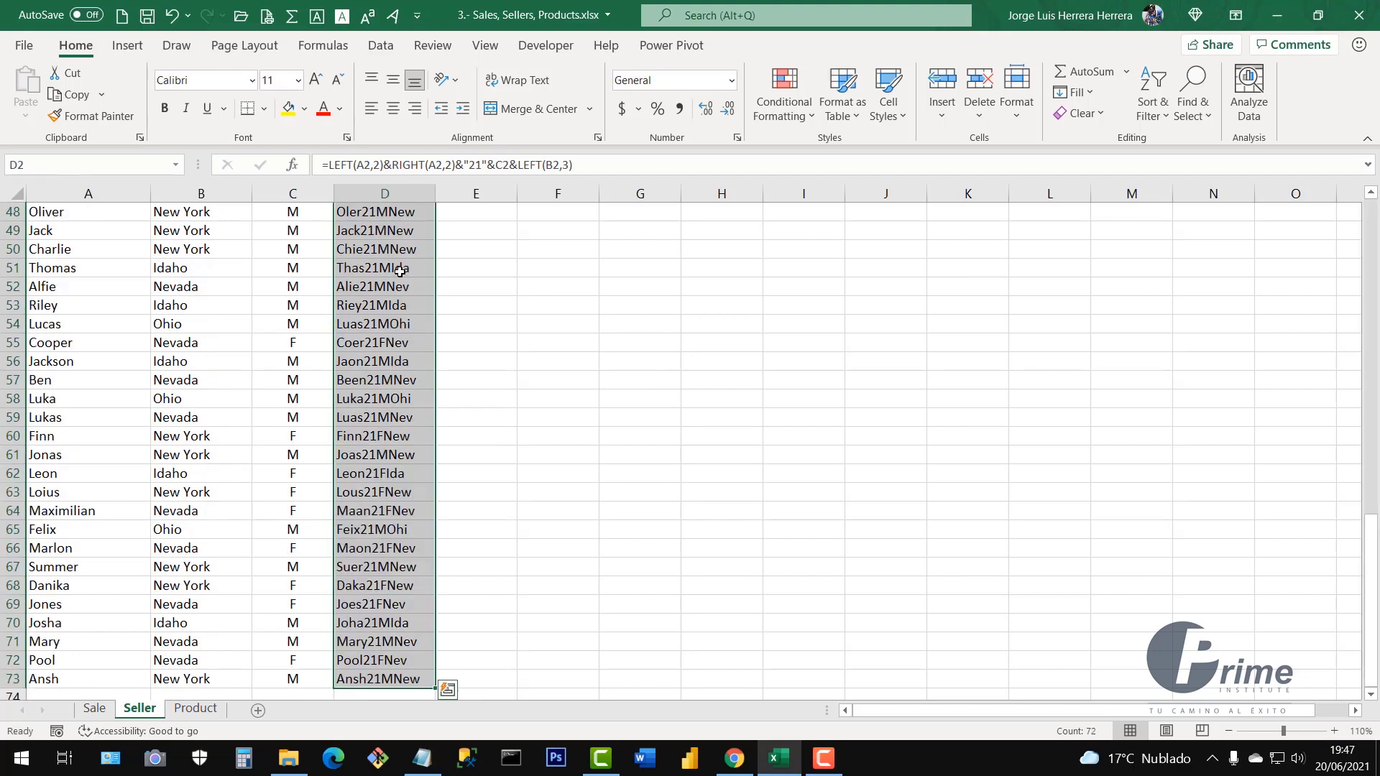
scroll(394, 357, "up", 5)
scroll(394, 357, "up", 10)
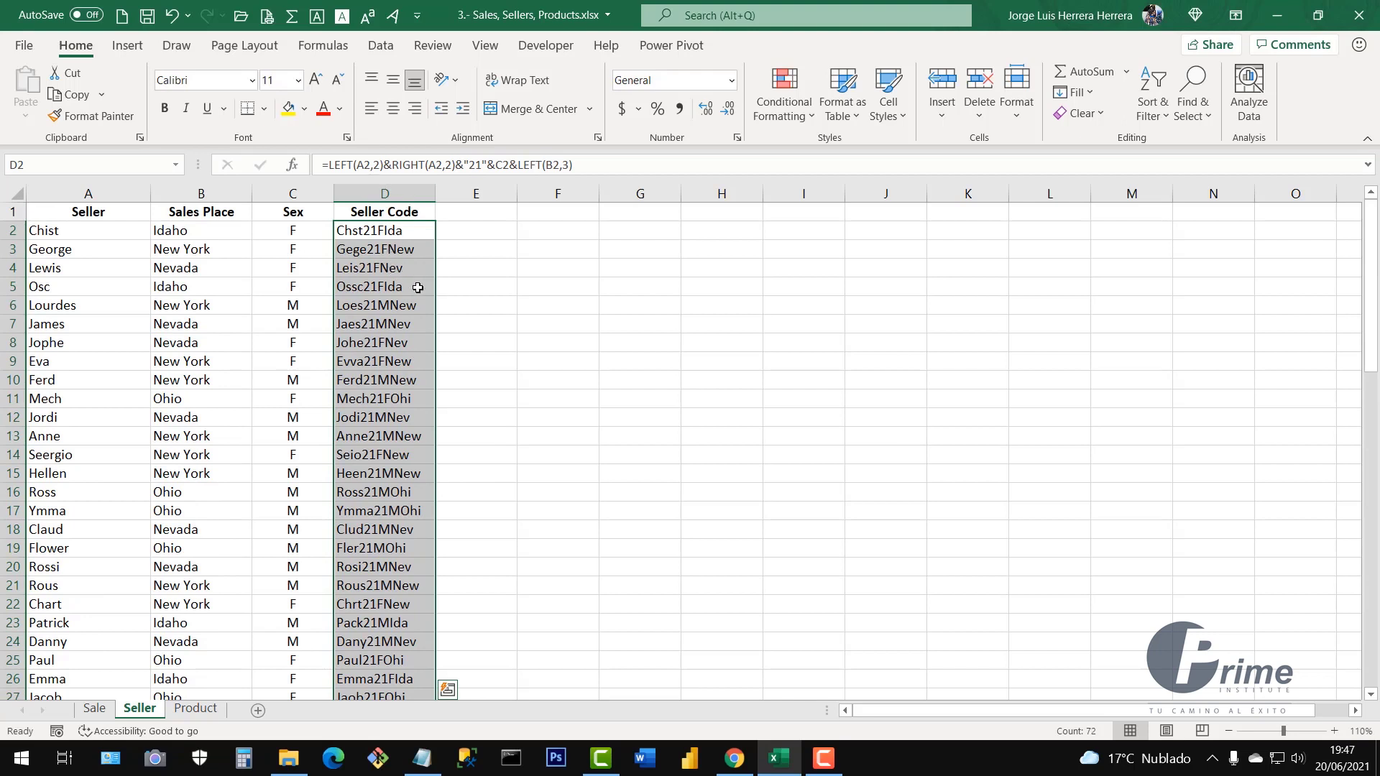
key("ctrl+c")
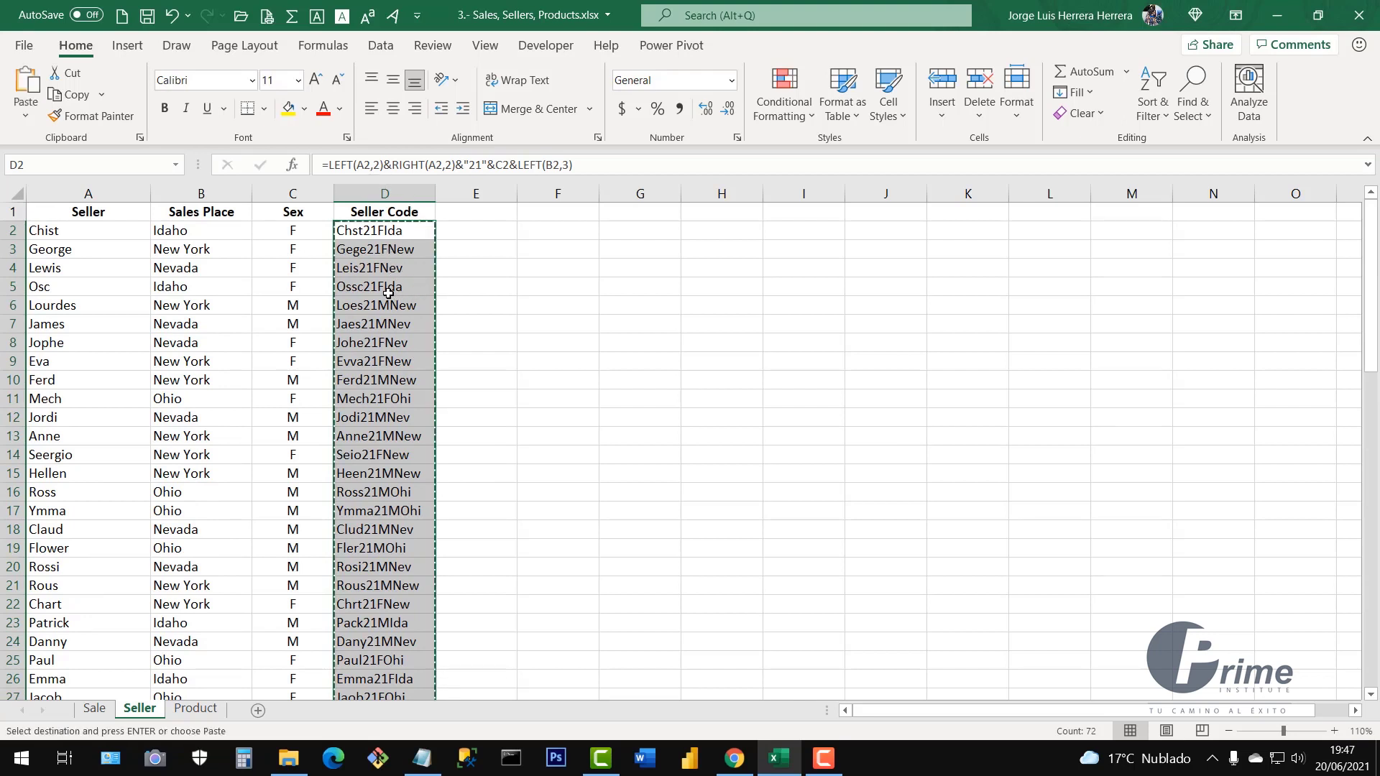
right_click(388, 293)
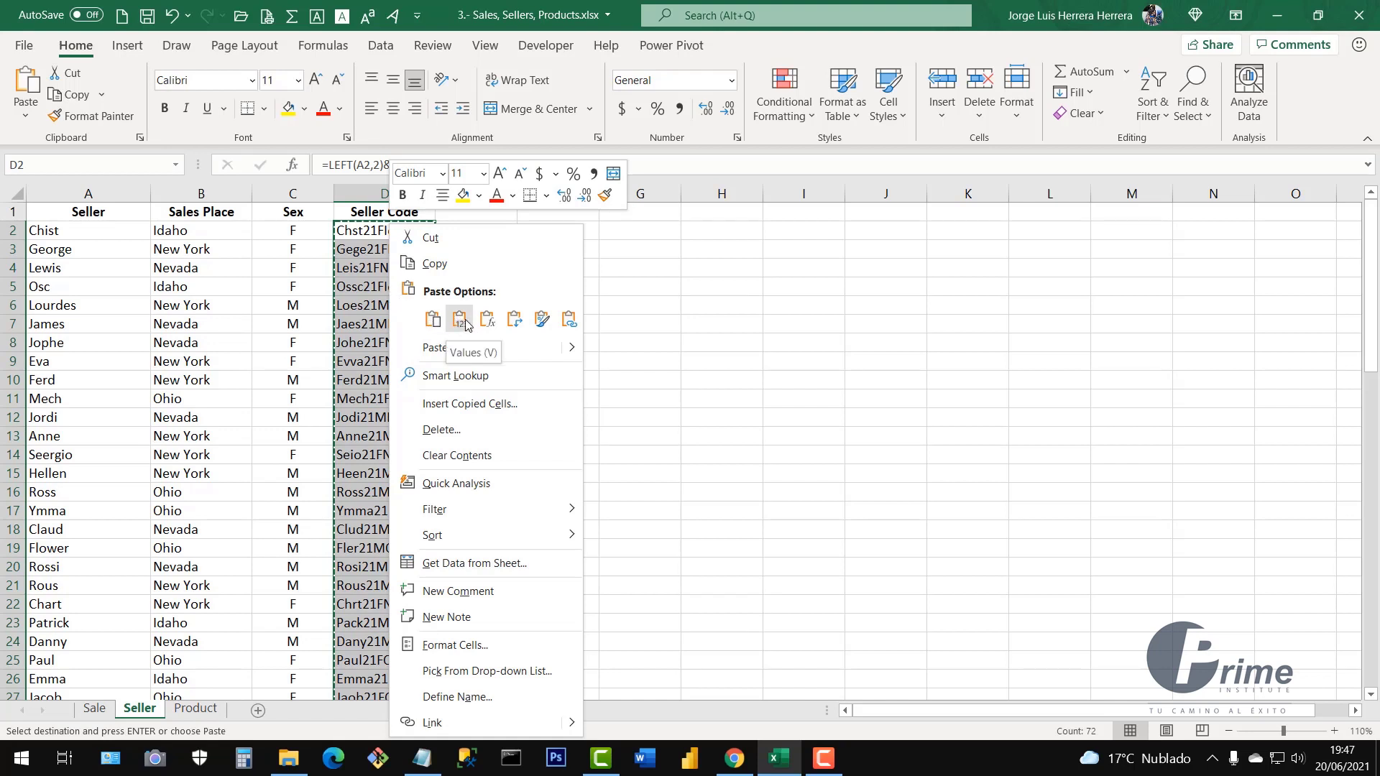
left_click(460, 321)
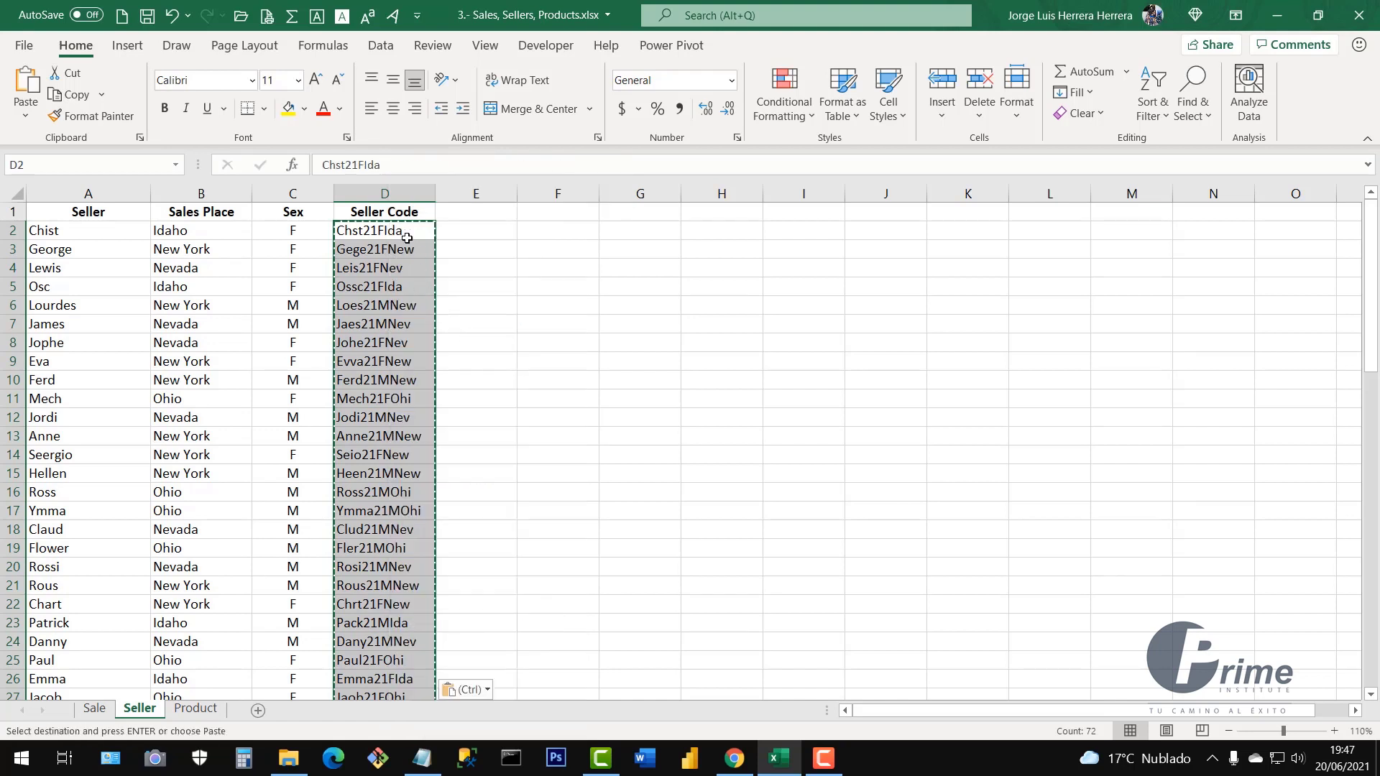
Check several Seller Code cells for plain text instead of formulas, and end the copy mode
left_click(381, 230)
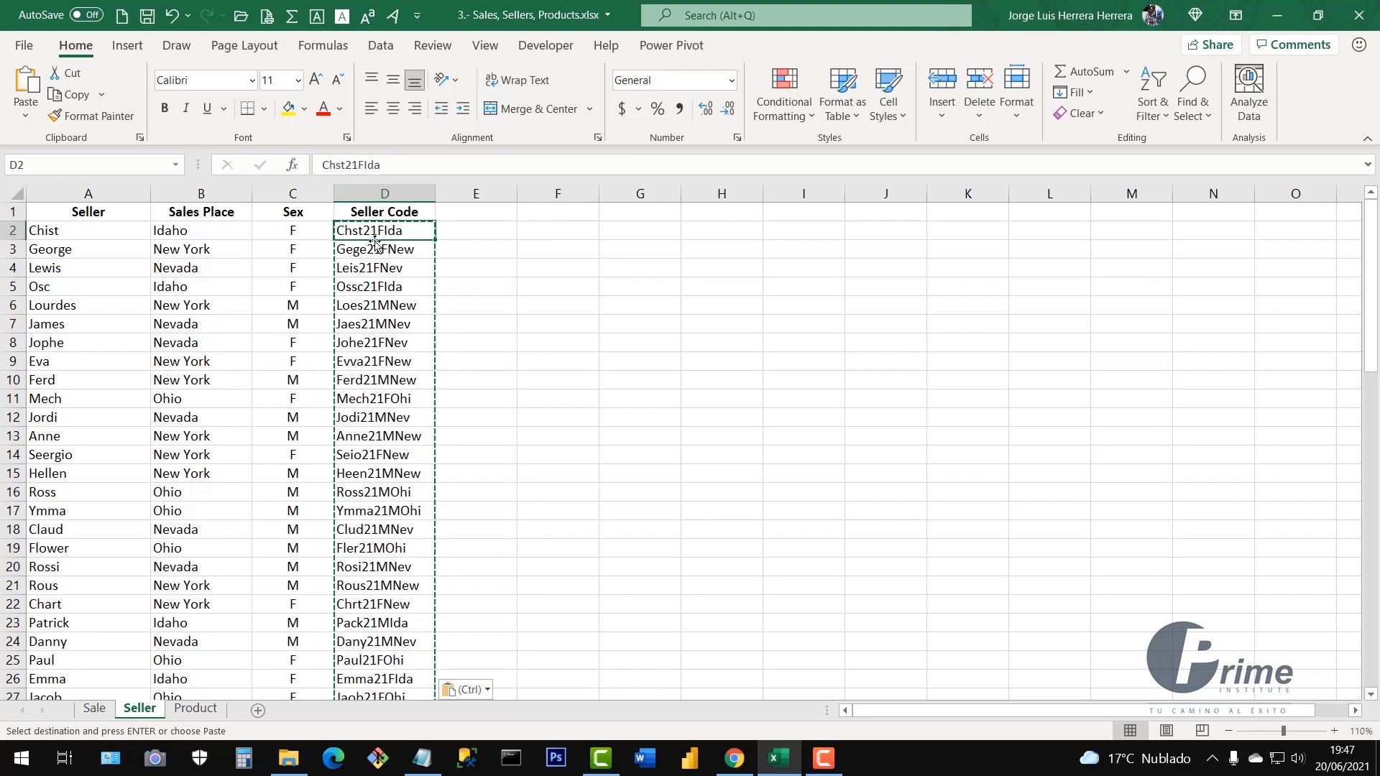
left_click(378, 267)
left_click(385, 308)
left_click(391, 361)
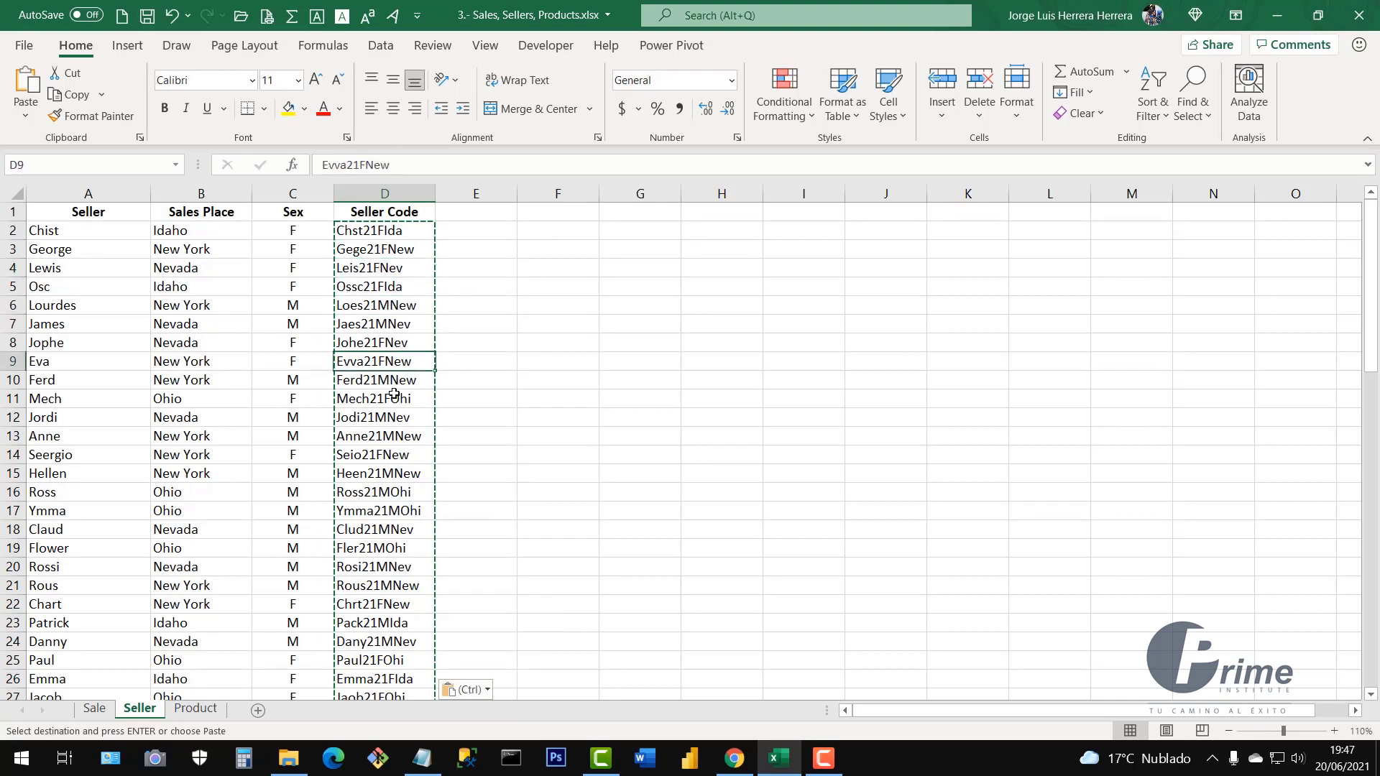
left_click(395, 416)
left_click(384, 309)
key("Escape")
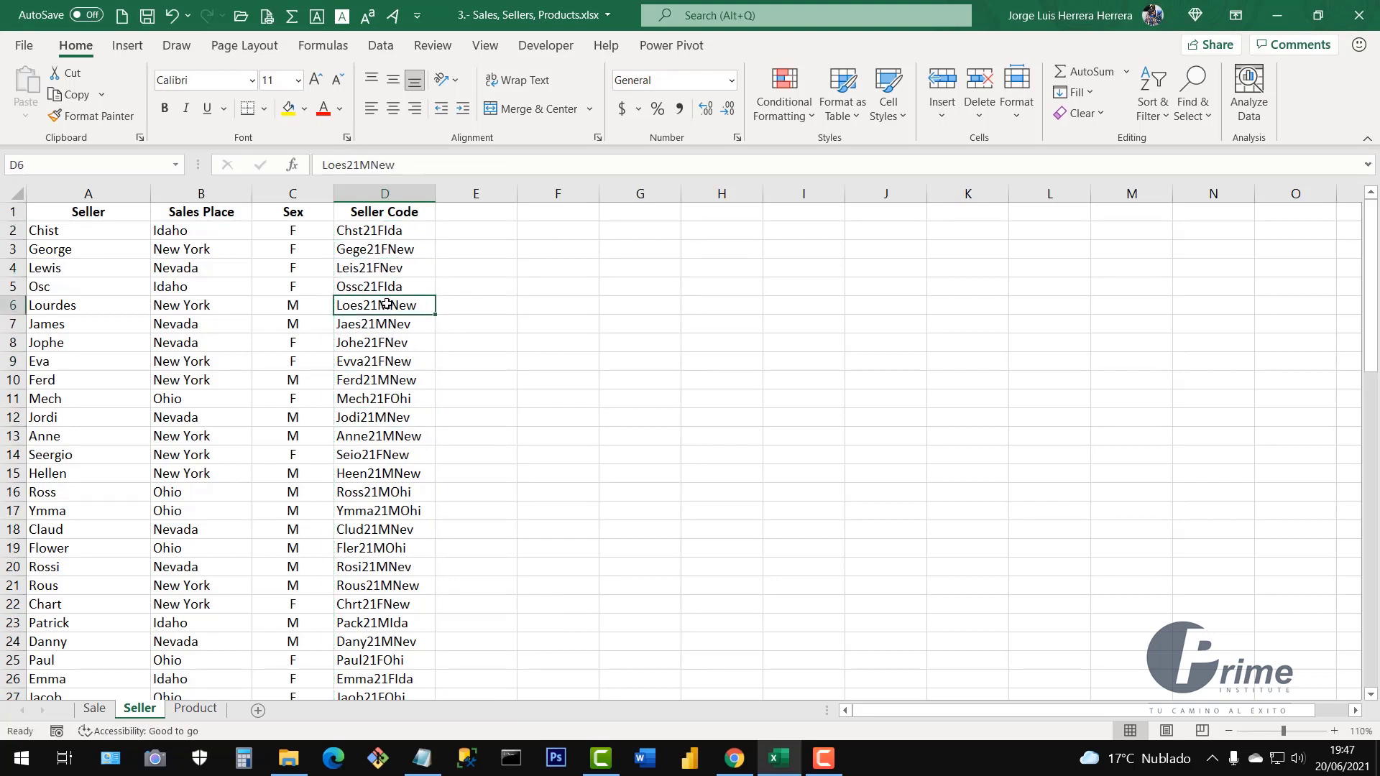
Review the Seller, Sales Place, Sex and Seller Code columns, and look over the Sale and Product sheets
left_click_drag(101, 229, 94, 512)
left_click_drag(384, 230, 387, 410)
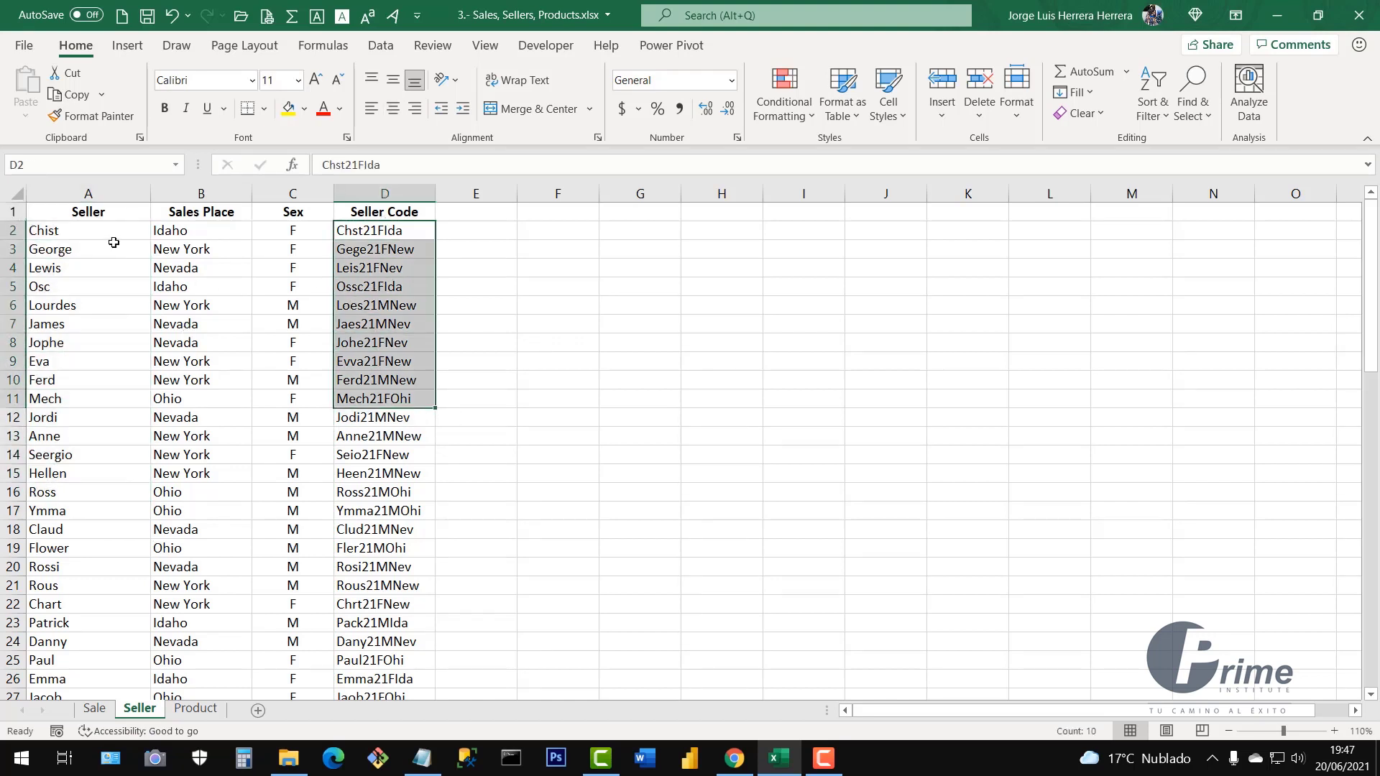
left_click_drag(87, 211, 86, 512)
left_click_drag(198, 231, 198, 399)
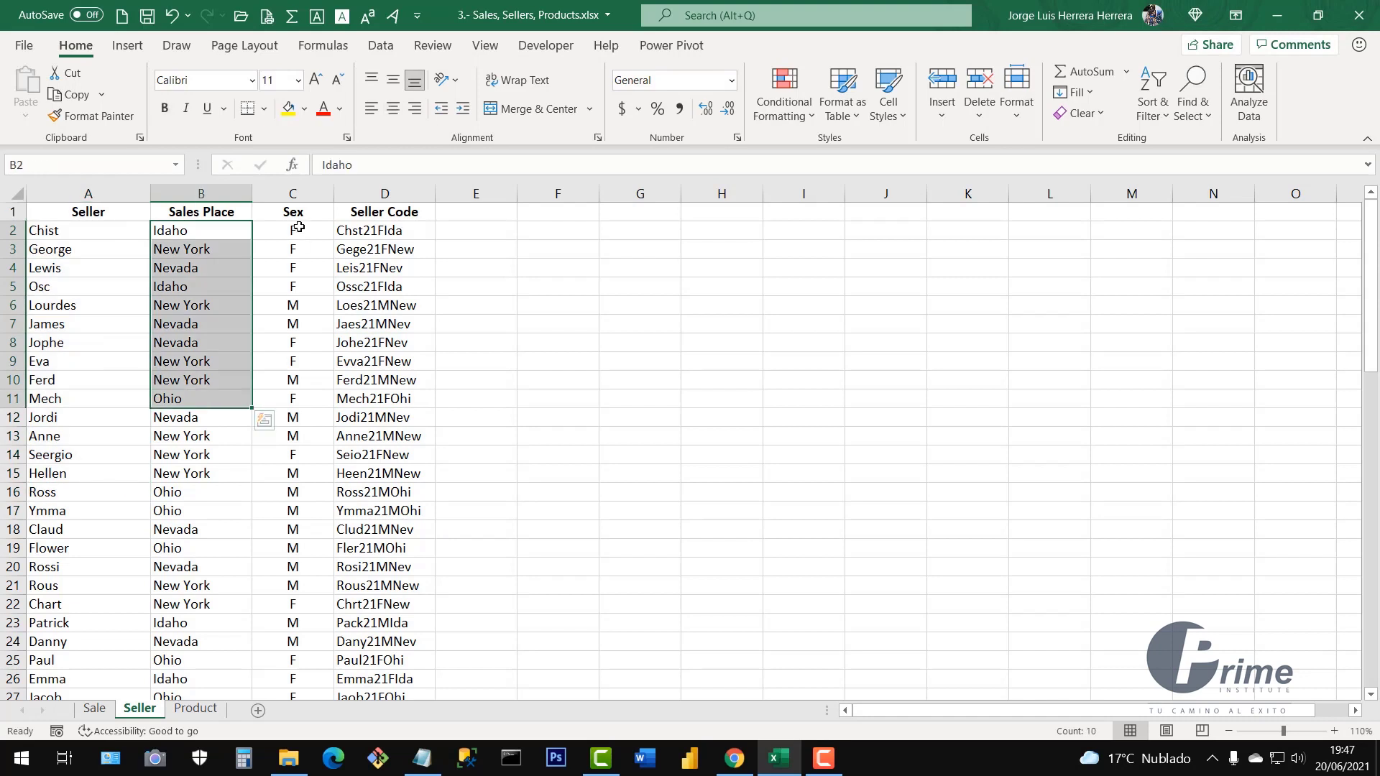
left_click_drag(296, 268, 296, 344)
left_click_drag(384, 248, 381, 399)
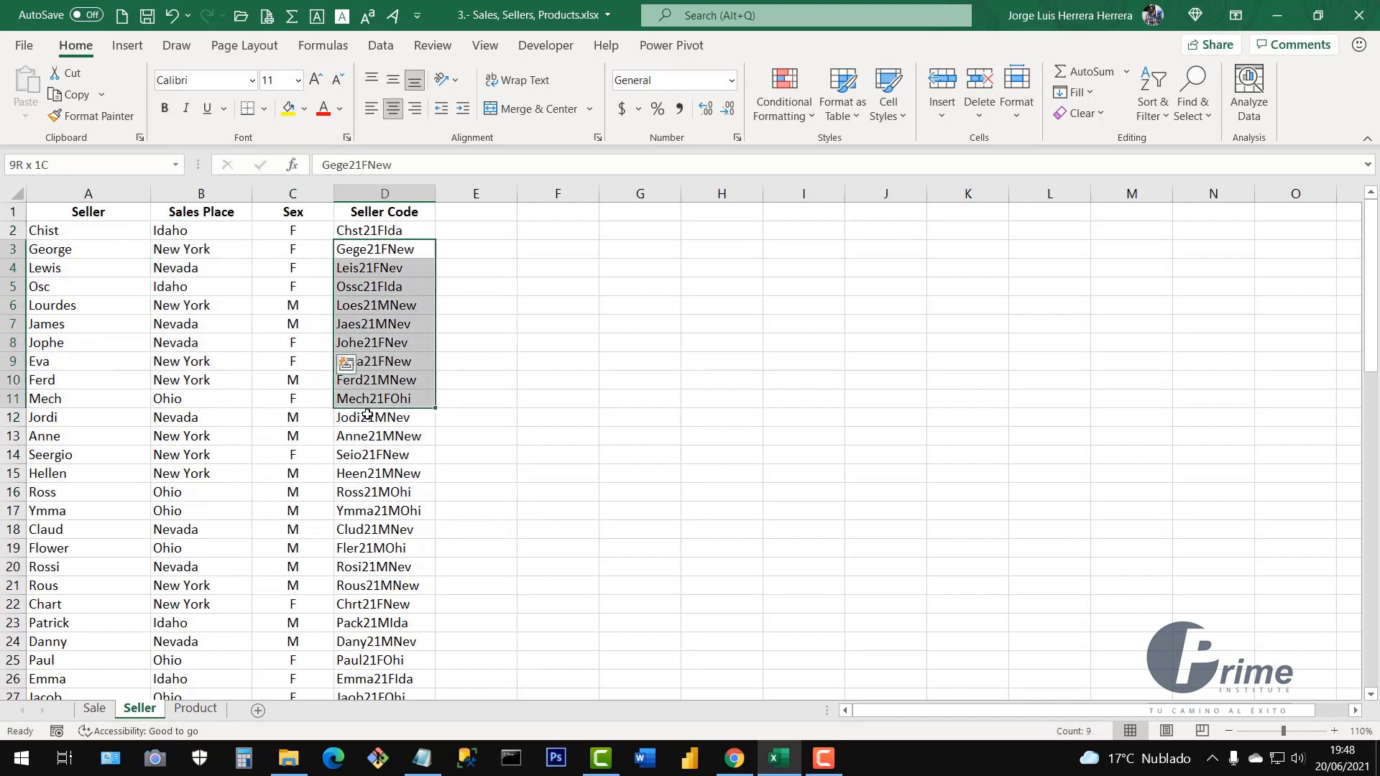
left_click(281, 398)
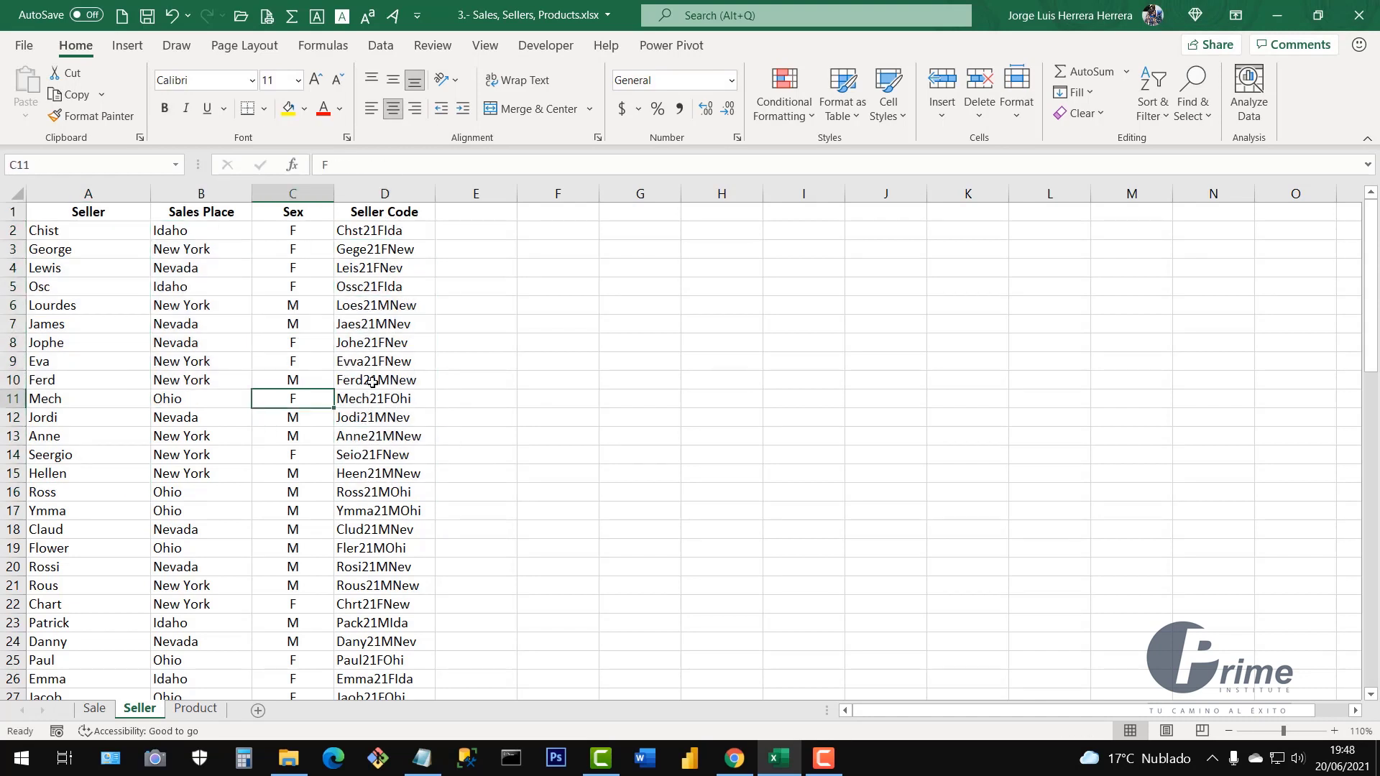
left_click(101, 710)
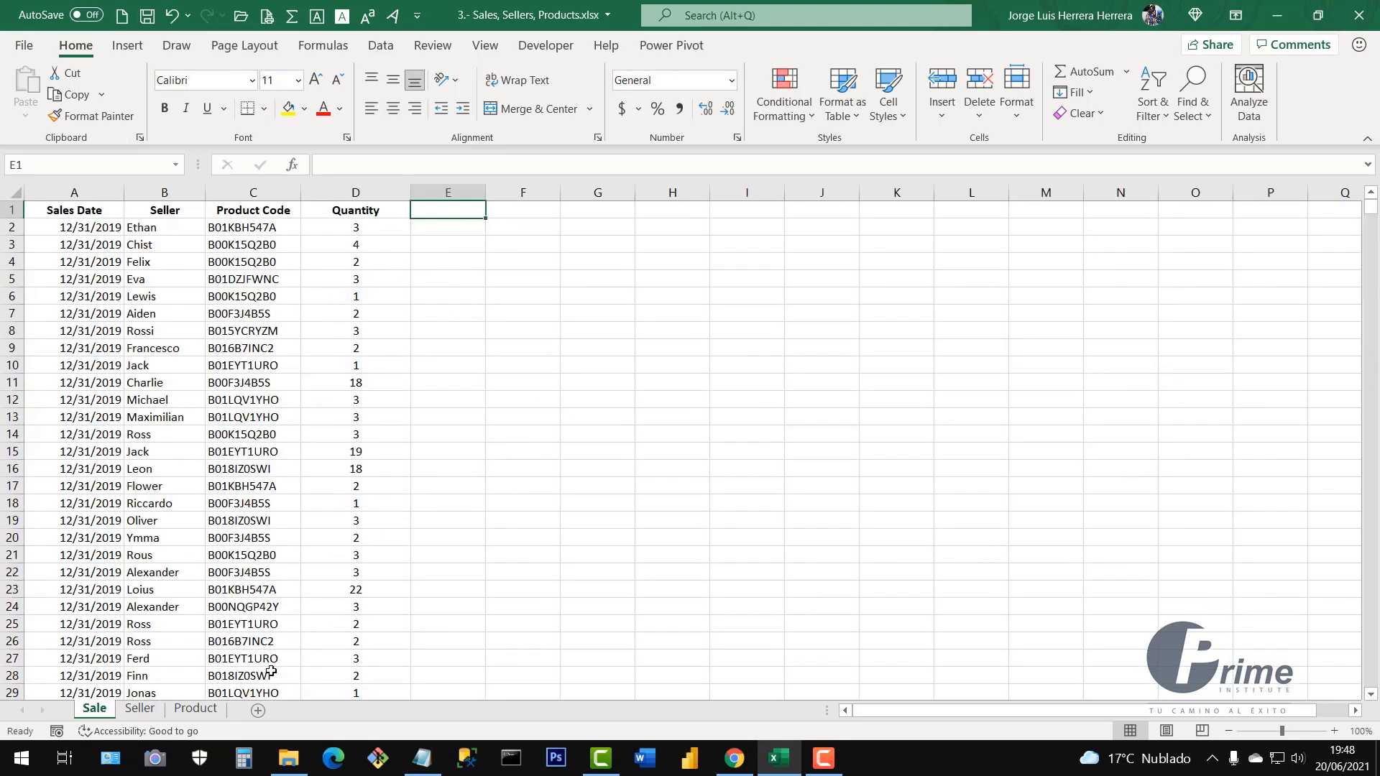
left_click(194, 709)
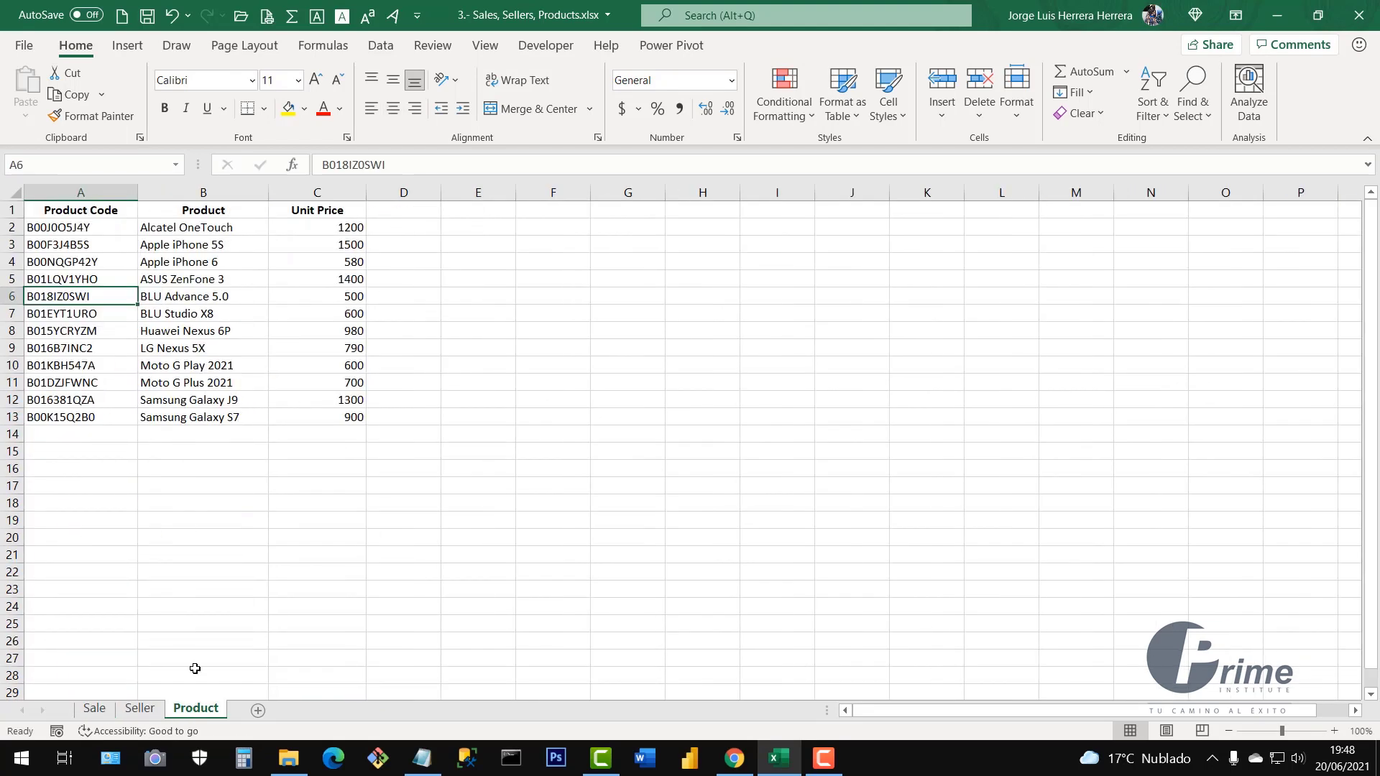
Copy the Seller Code header from D1 of the Seller sheet into E1 of the Sale sheet
left_click(140, 709)
left_click(387, 212)
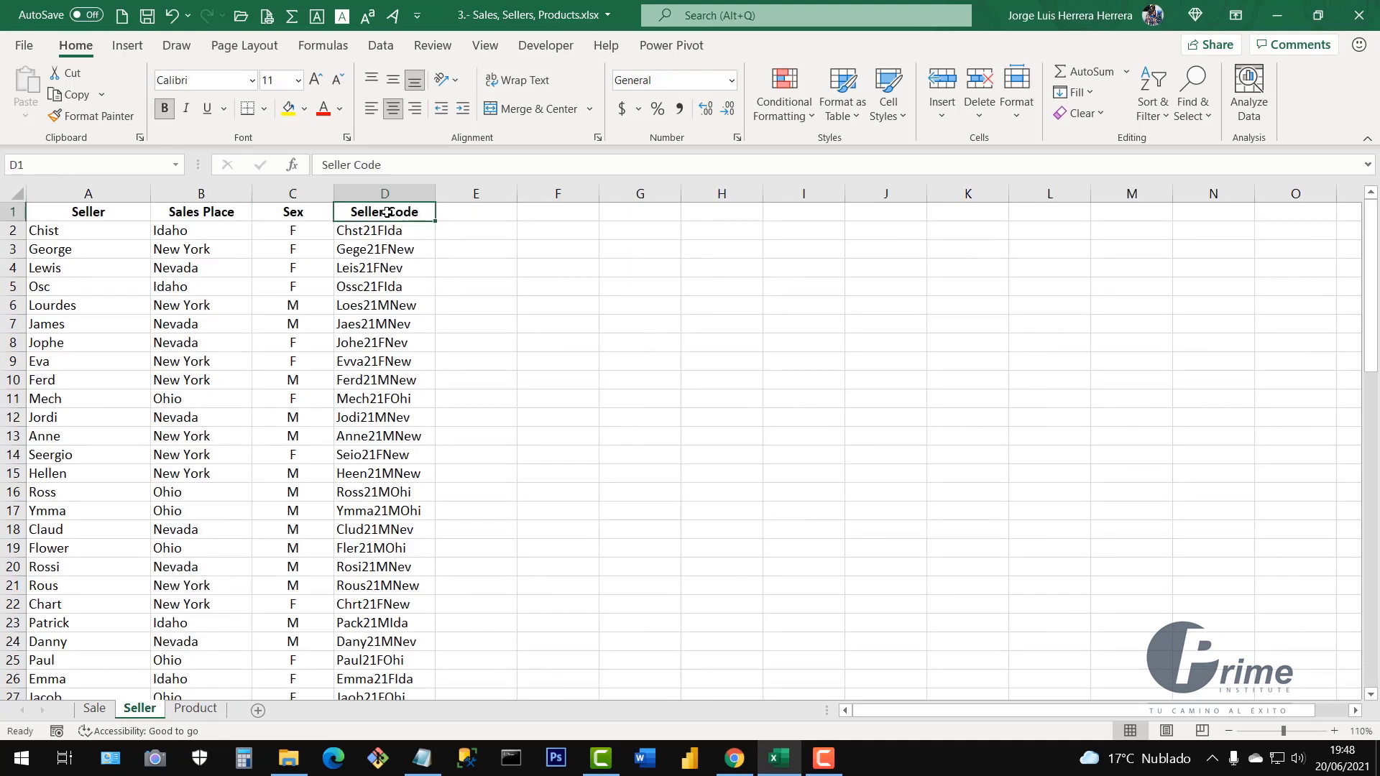
key("ctrl+c")
left_click(94, 709)
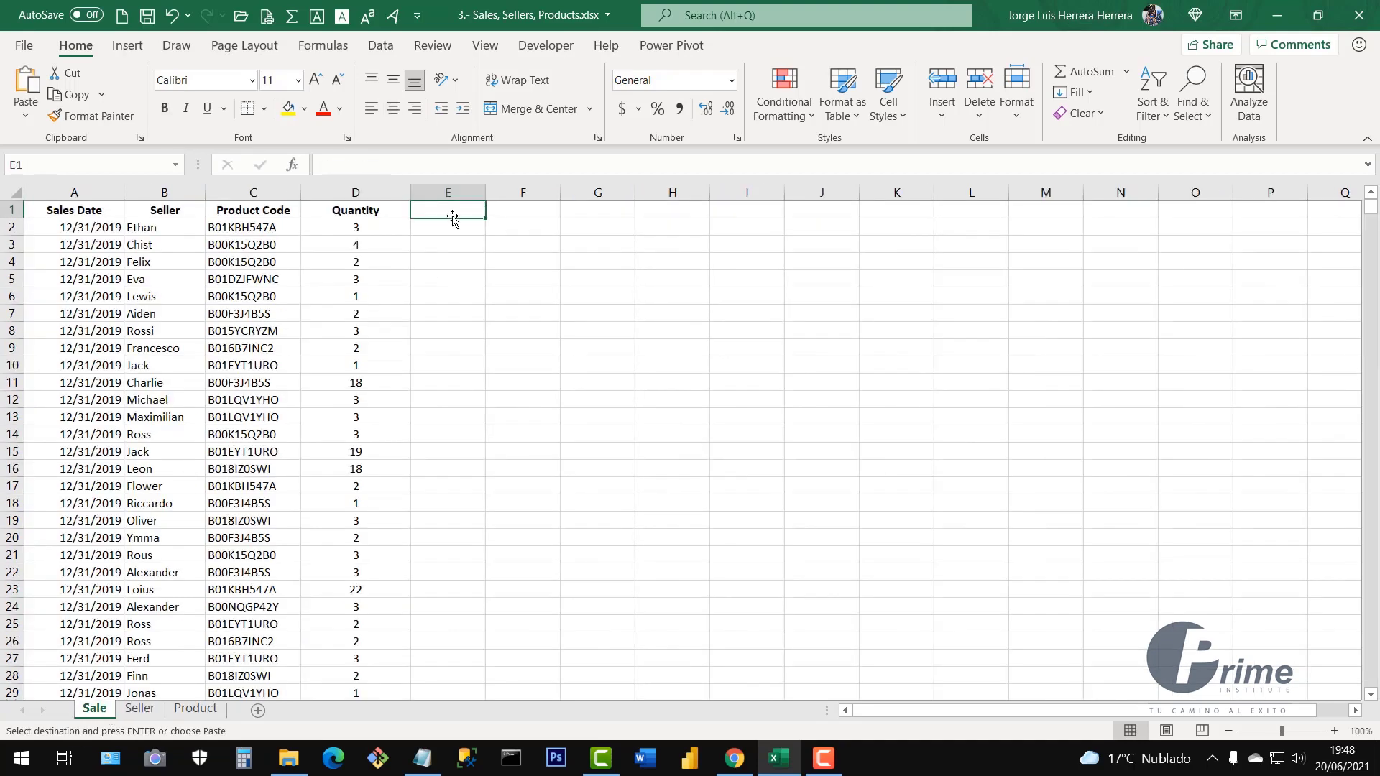
key("ctrl+v")
key("Escape")
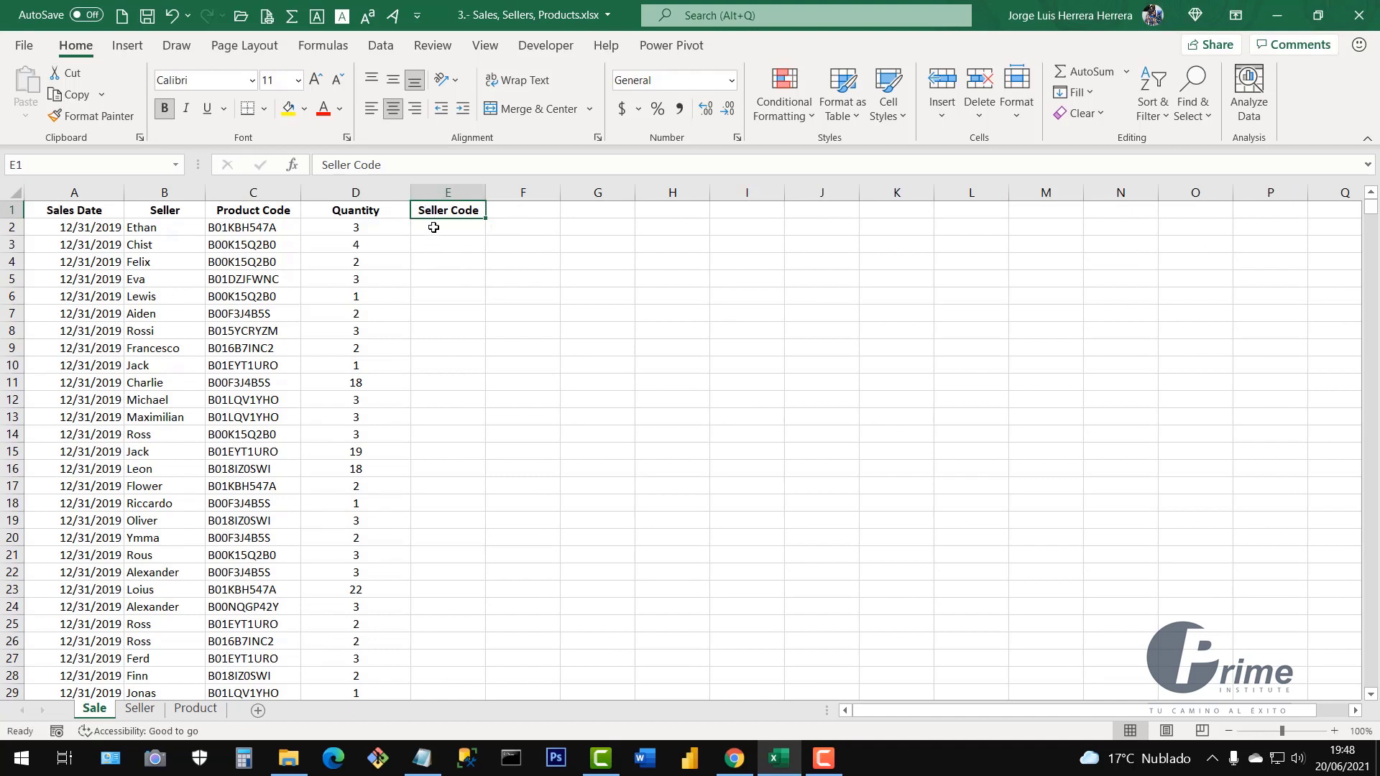
Start a VLOOKUP formula in E2 of the Sale sheet with the seller name in B2 as the lookup value
left_click(433, 228)
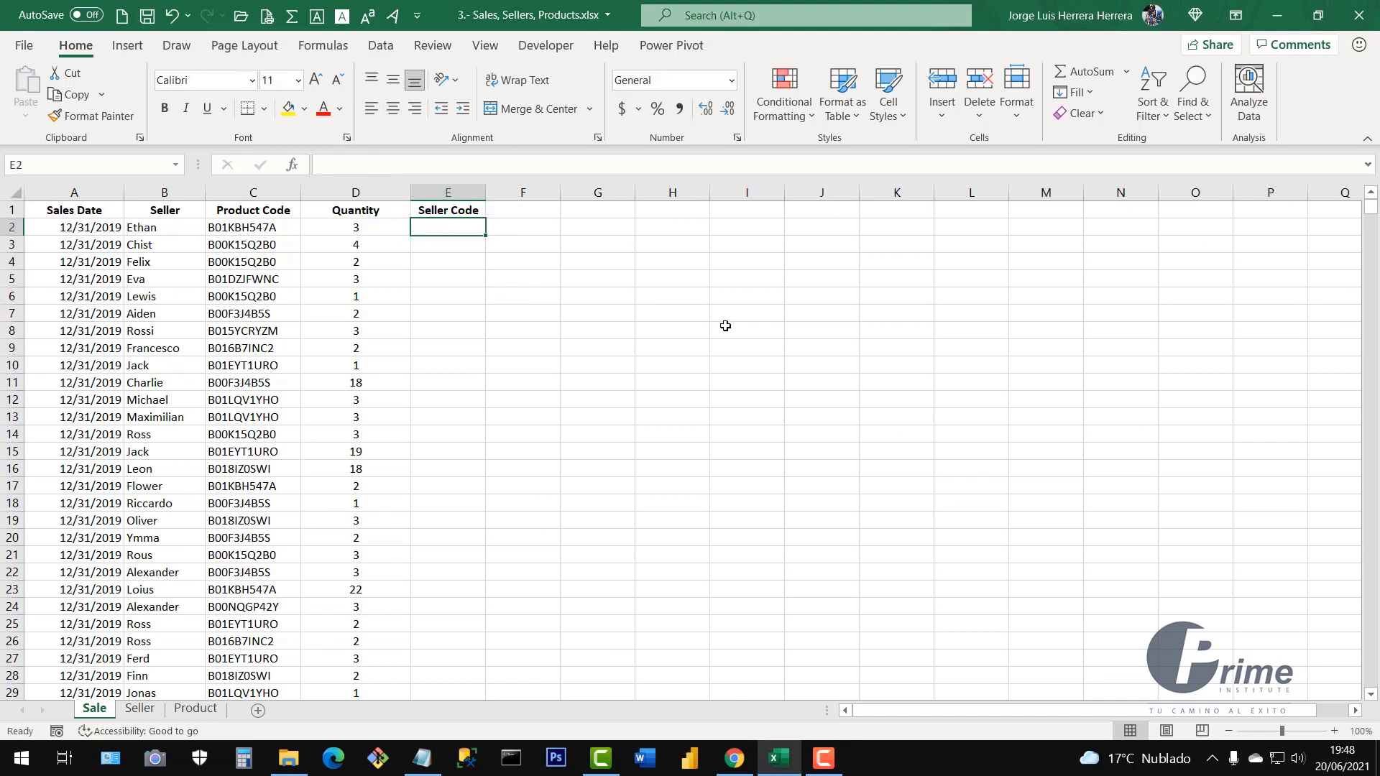
type("=bu")
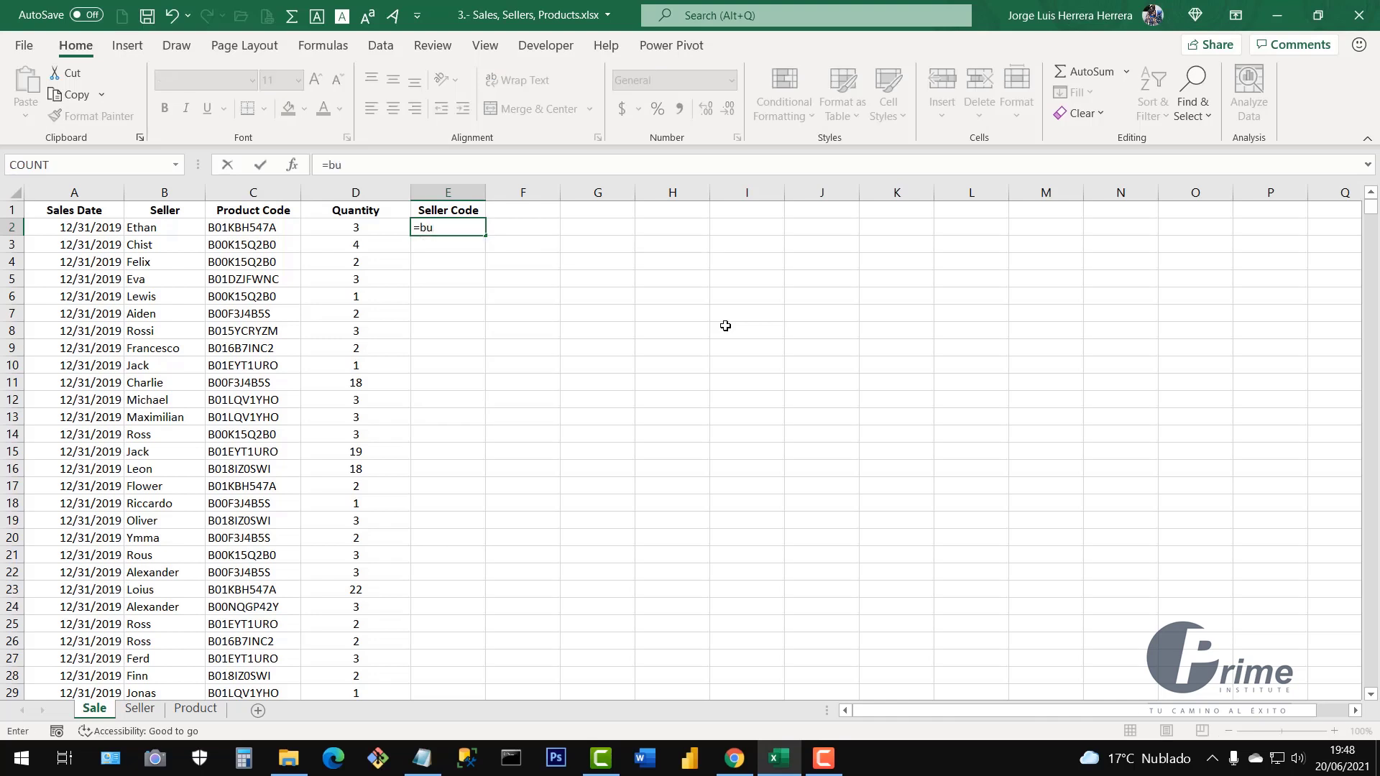
key("BackSpace")
key("BackSpace")
key("BackSpace")
type("vlo")
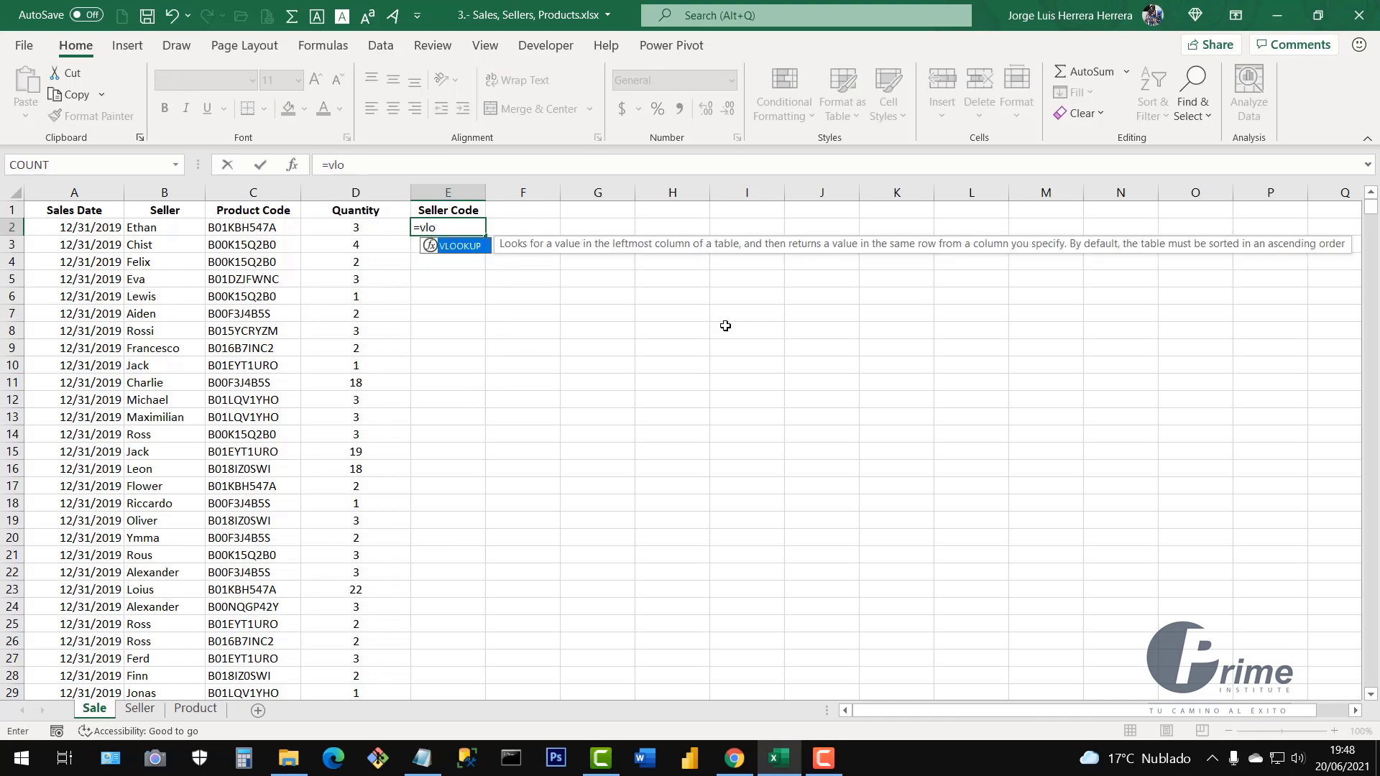
double_click(464, 246)
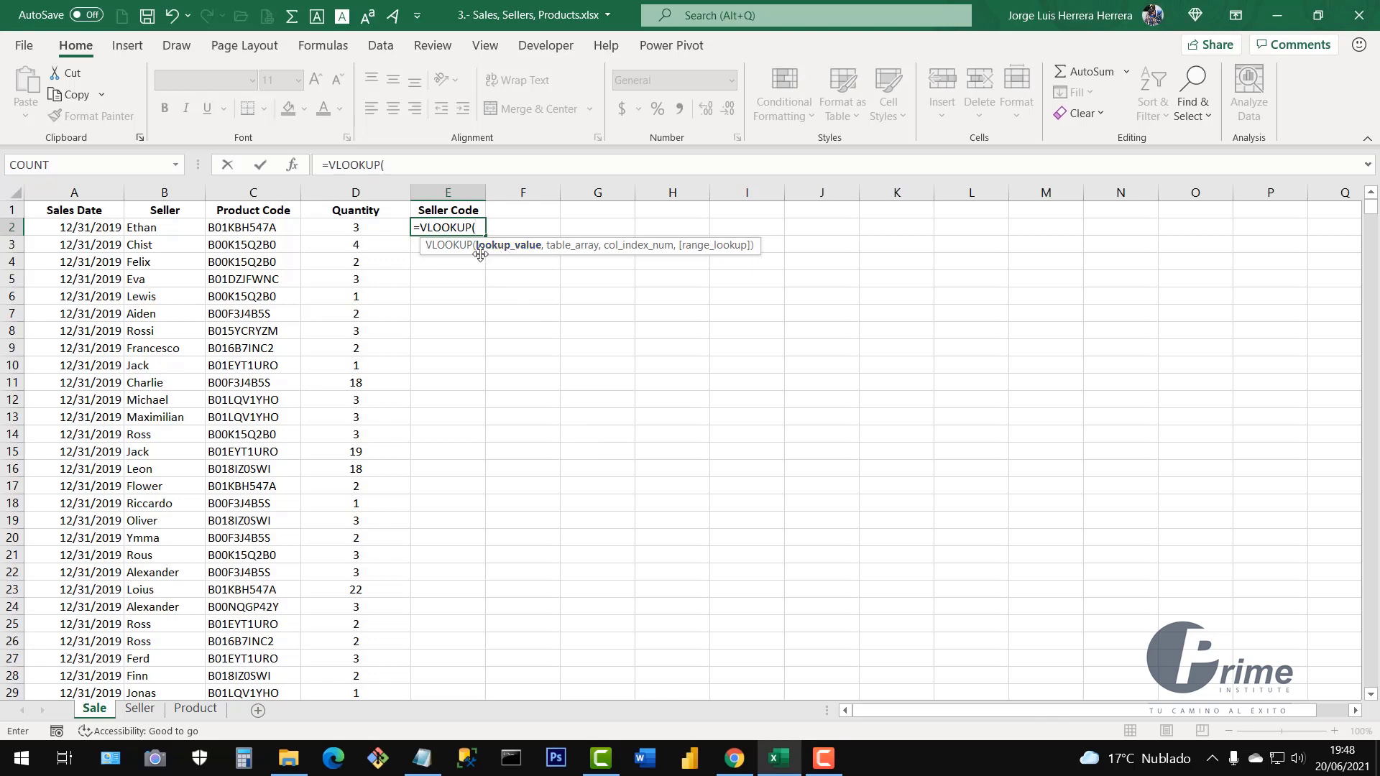
left_click(148, 228)
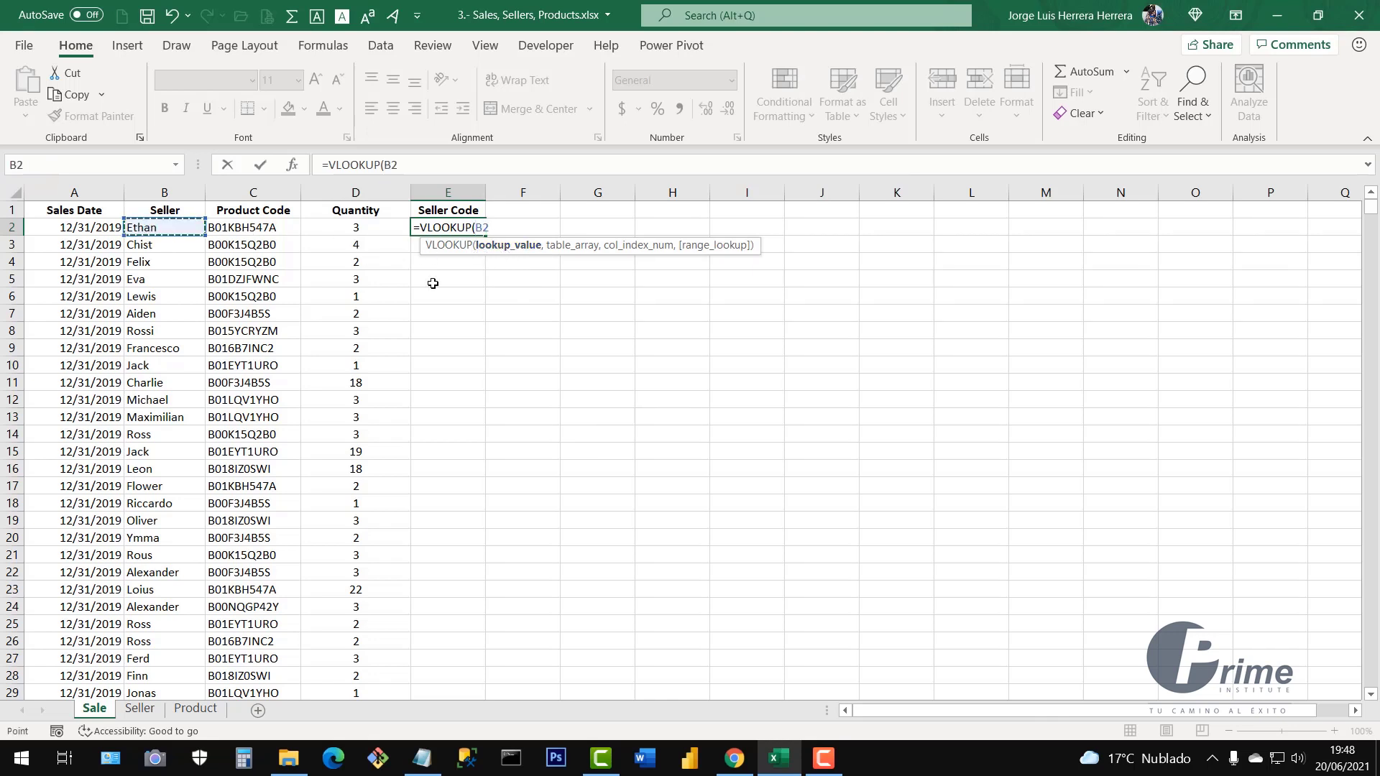
type(",")
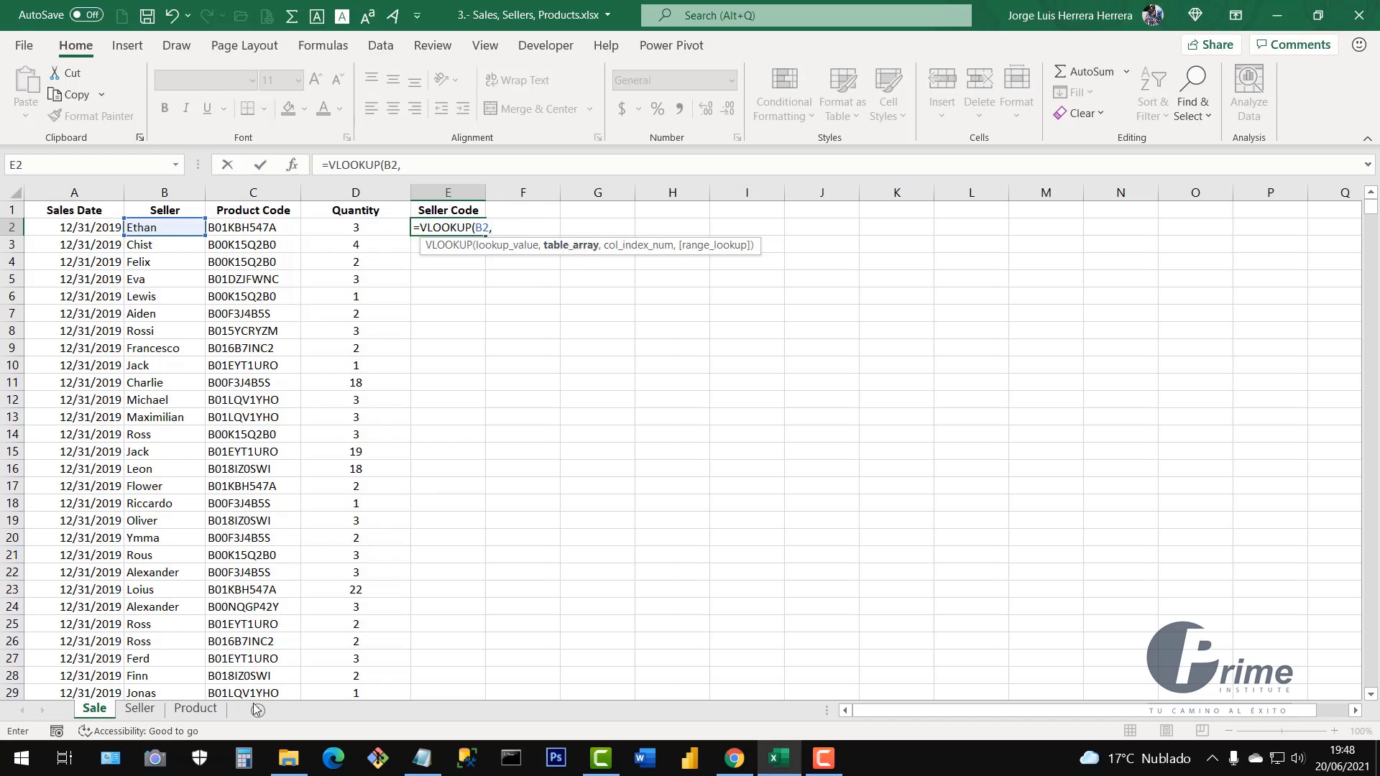
Complete the VLOOKUP with the absolute table range Seller!$A$2:$D$73, column index 4 and exact match 0
left_click(137, 710)
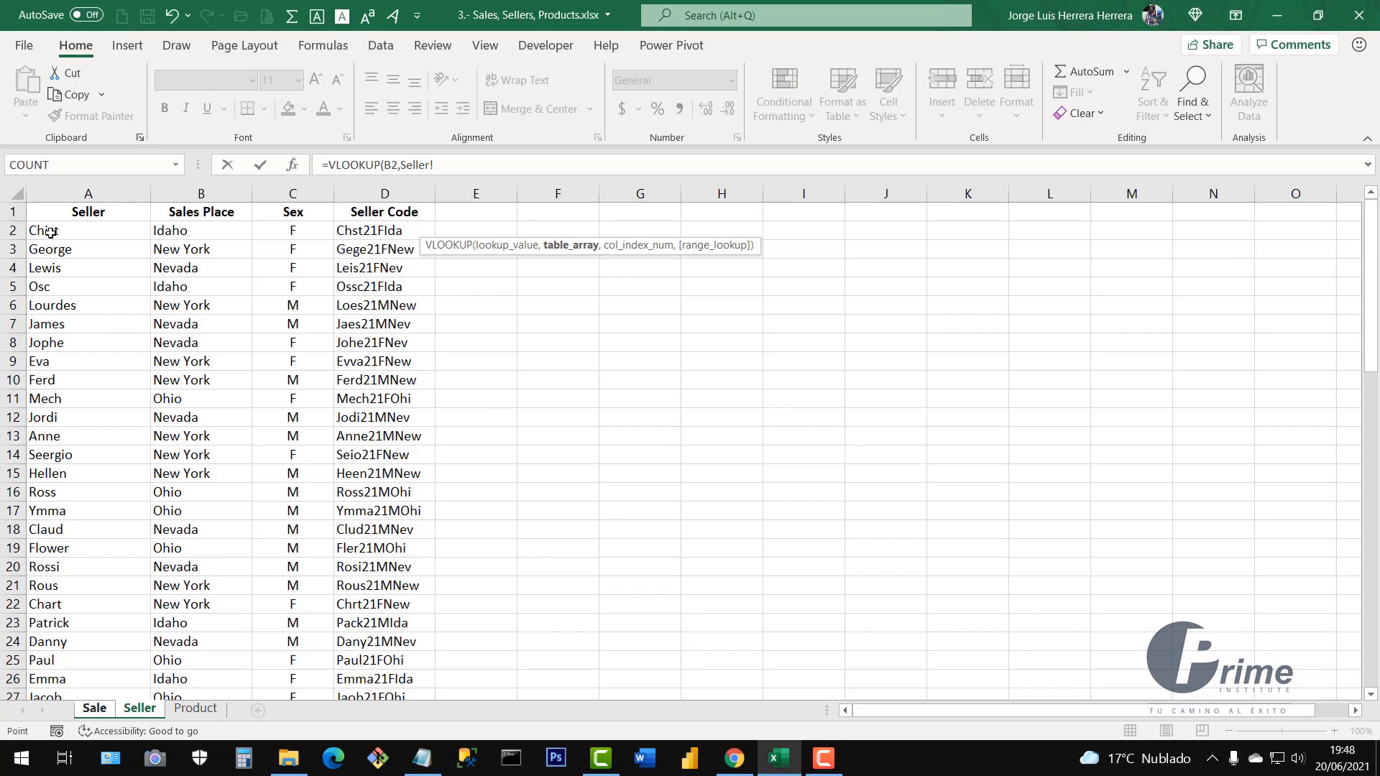
left_click_drag(51, 231, 410, 233)
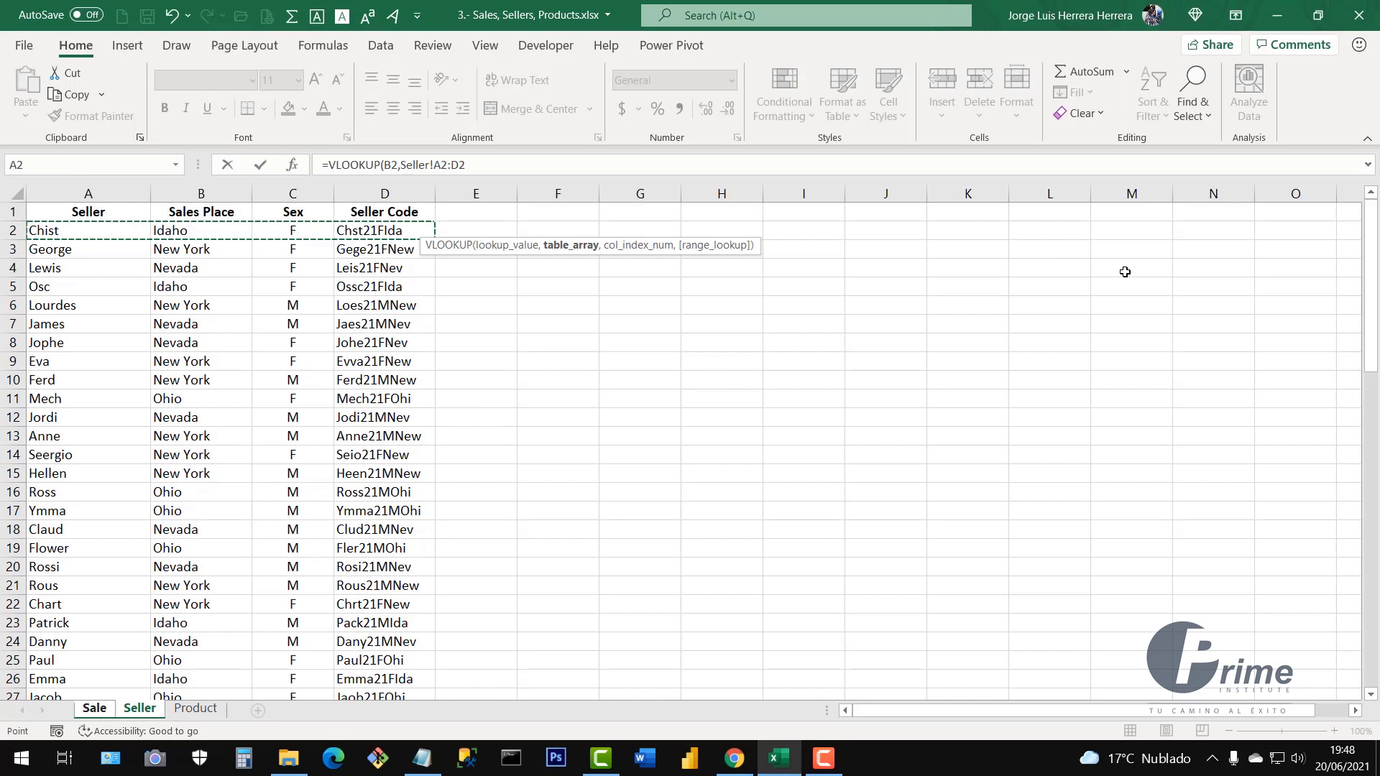
key("ctrl+shift+Down")
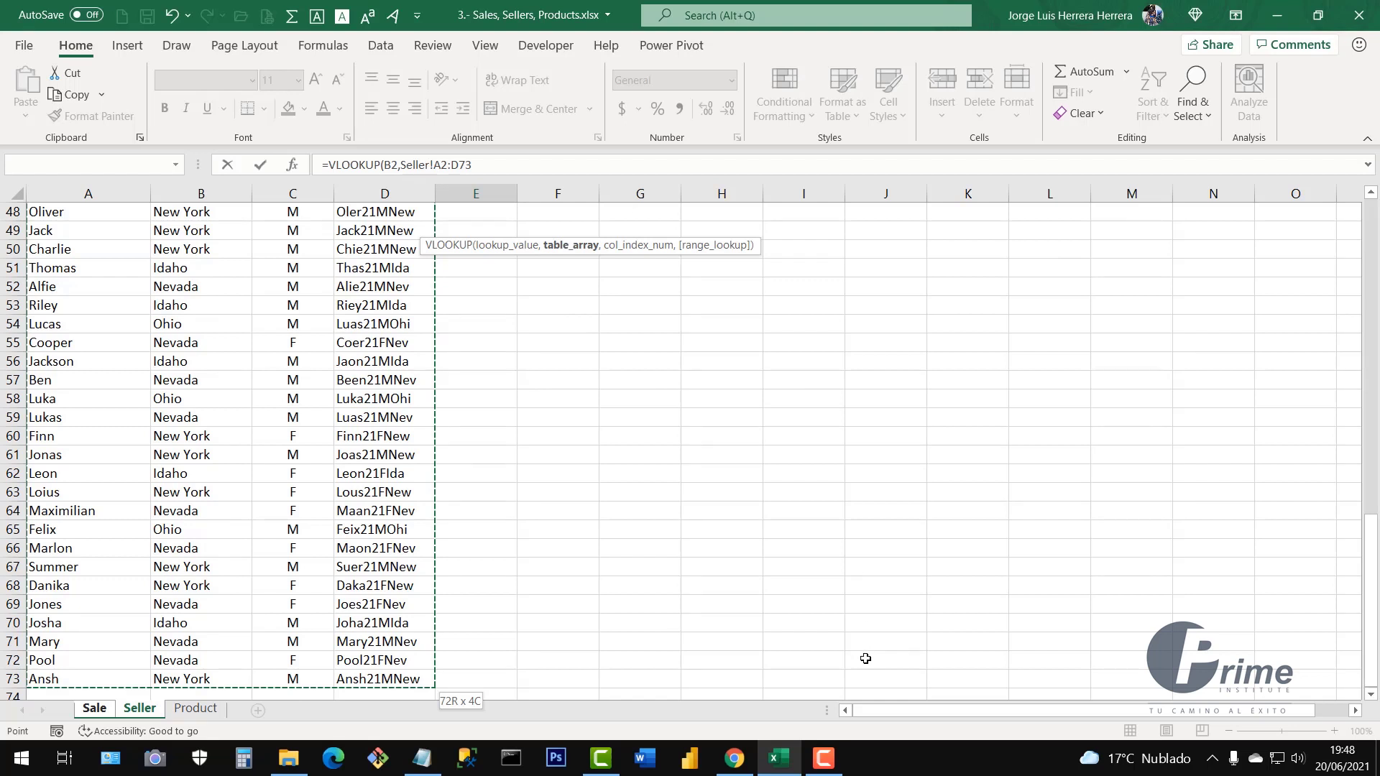
key("F4")
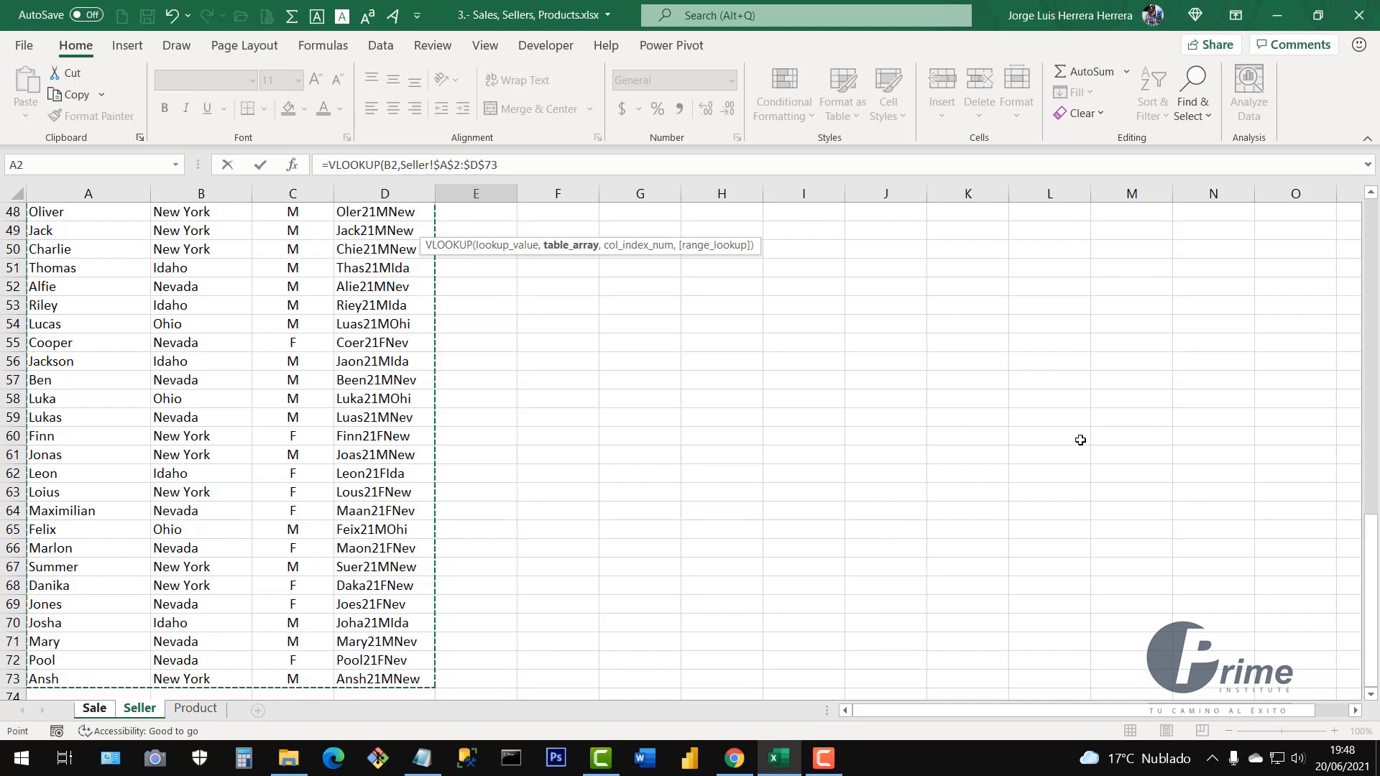
type(",4")
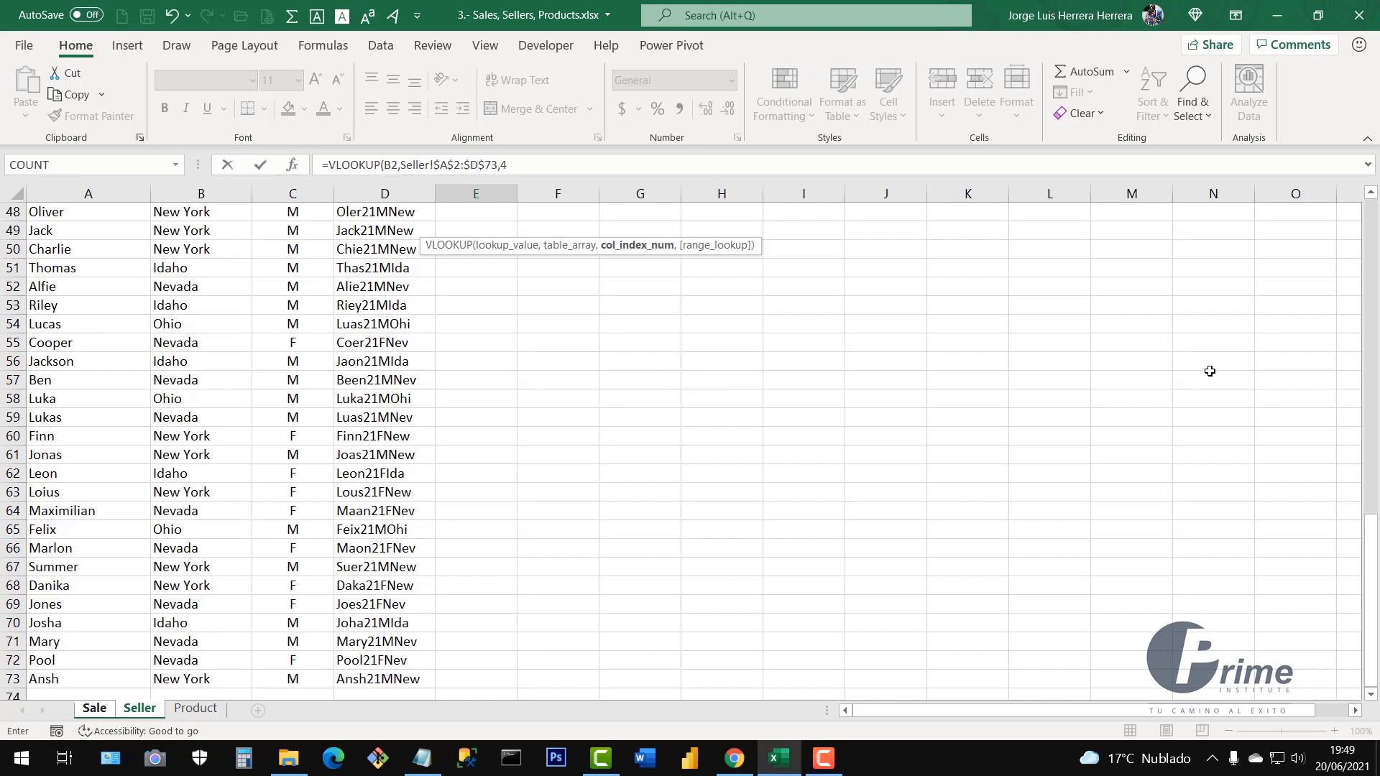
type(",")
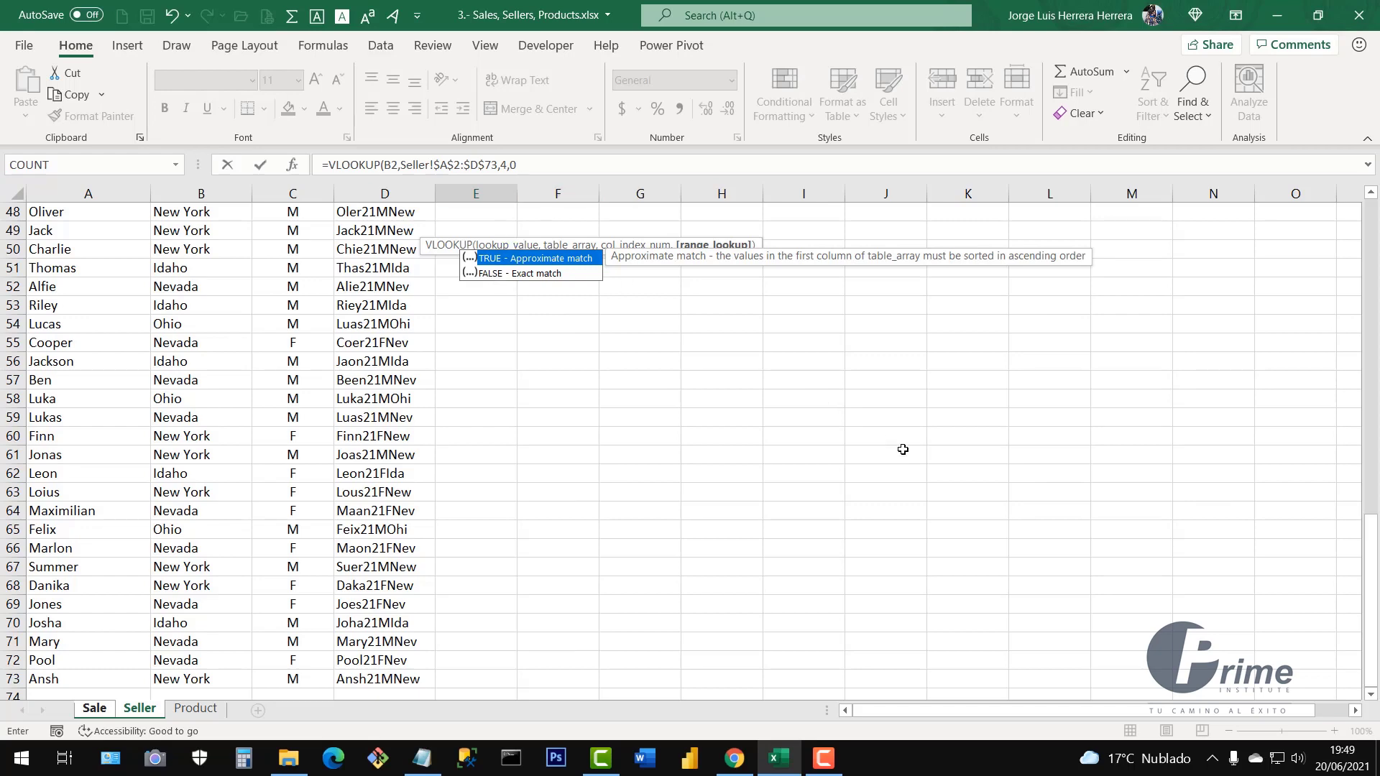
type("0)")
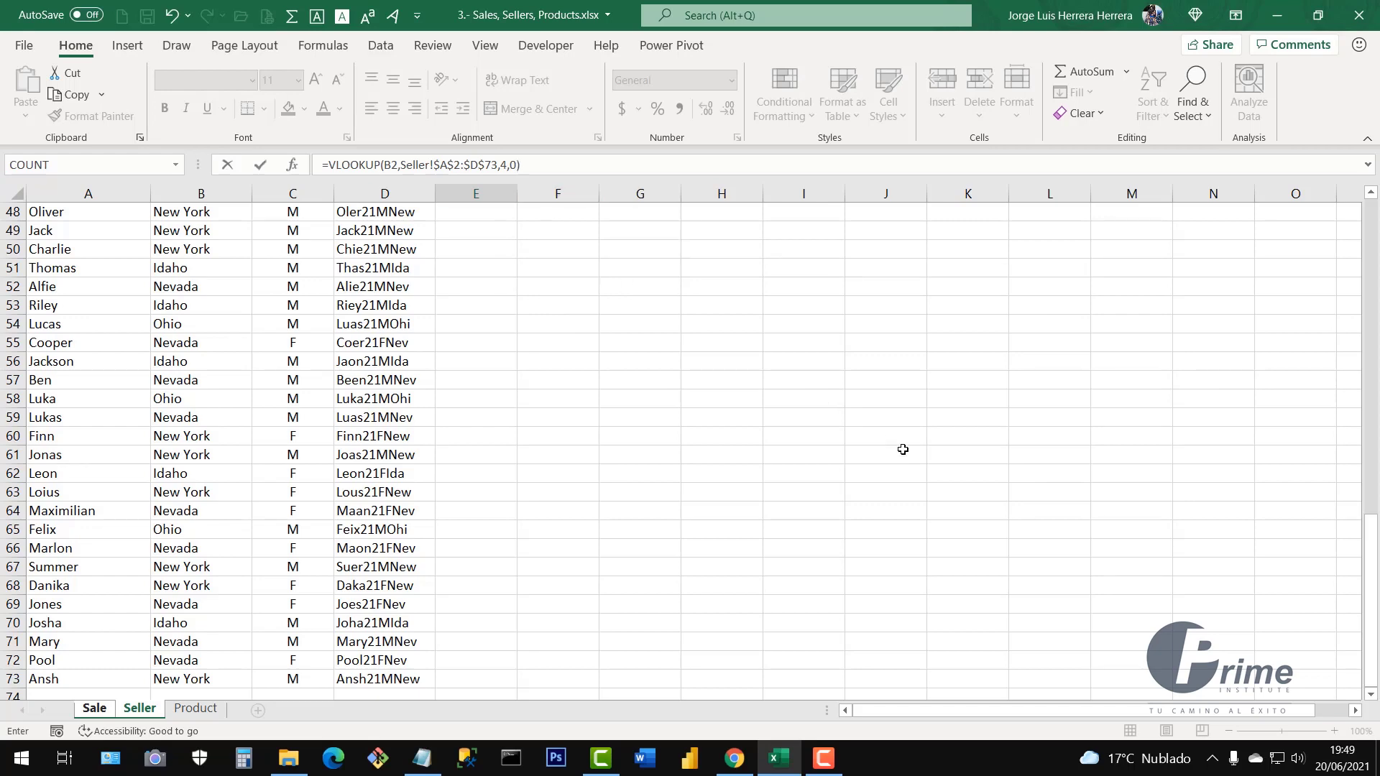
key("Return")
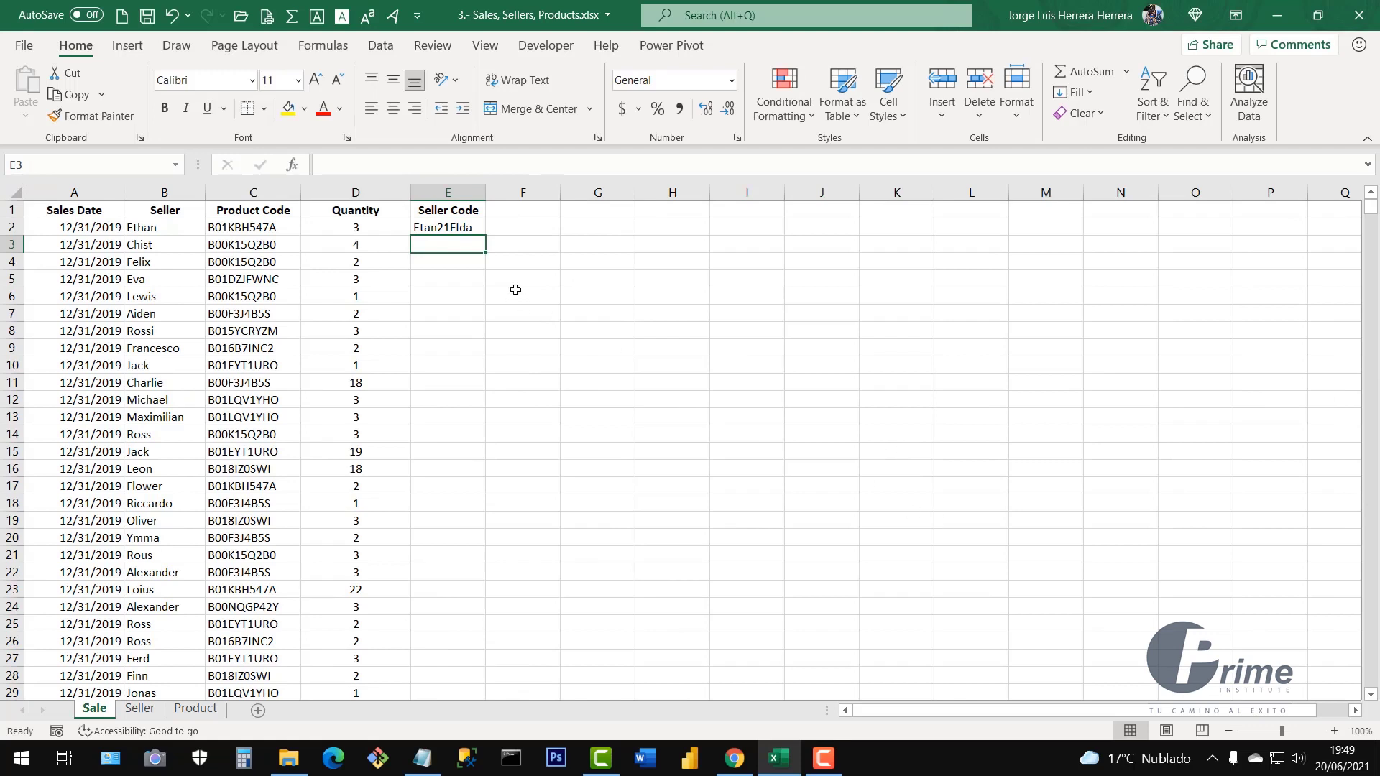
Fill the VLOOKUP formula from E2 down to the last sales row and check the end of the column
left_click(449, 225)
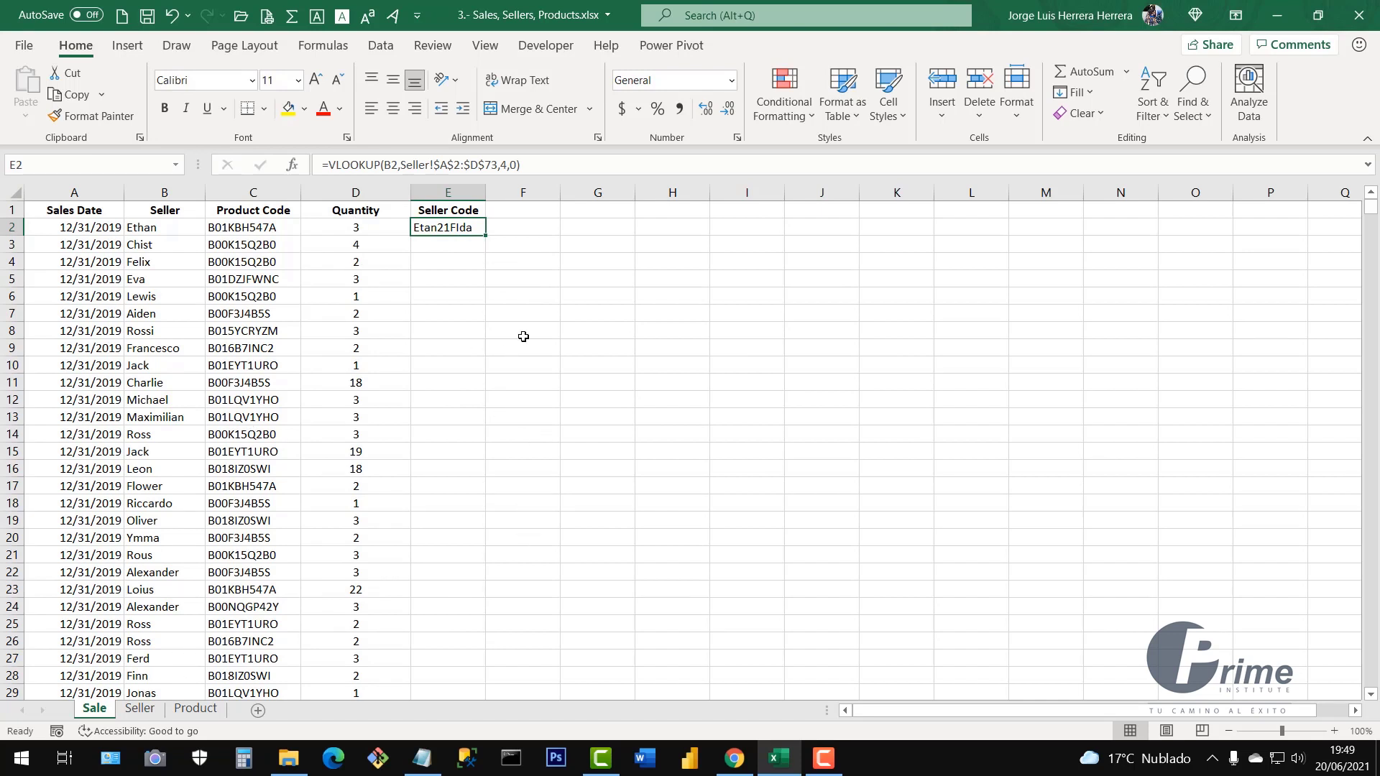
double_click(487, 237)
left_click(458, 256)
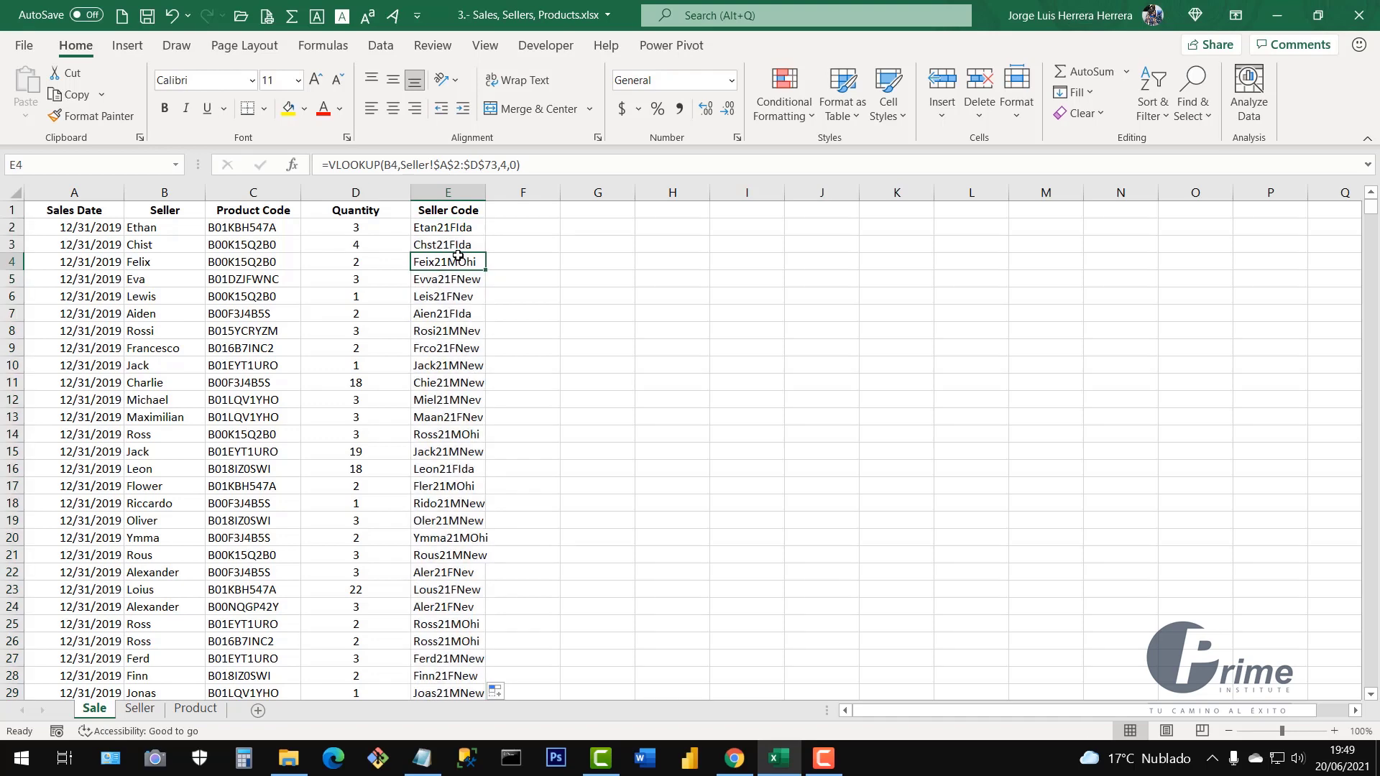
key("ctrl+Down")
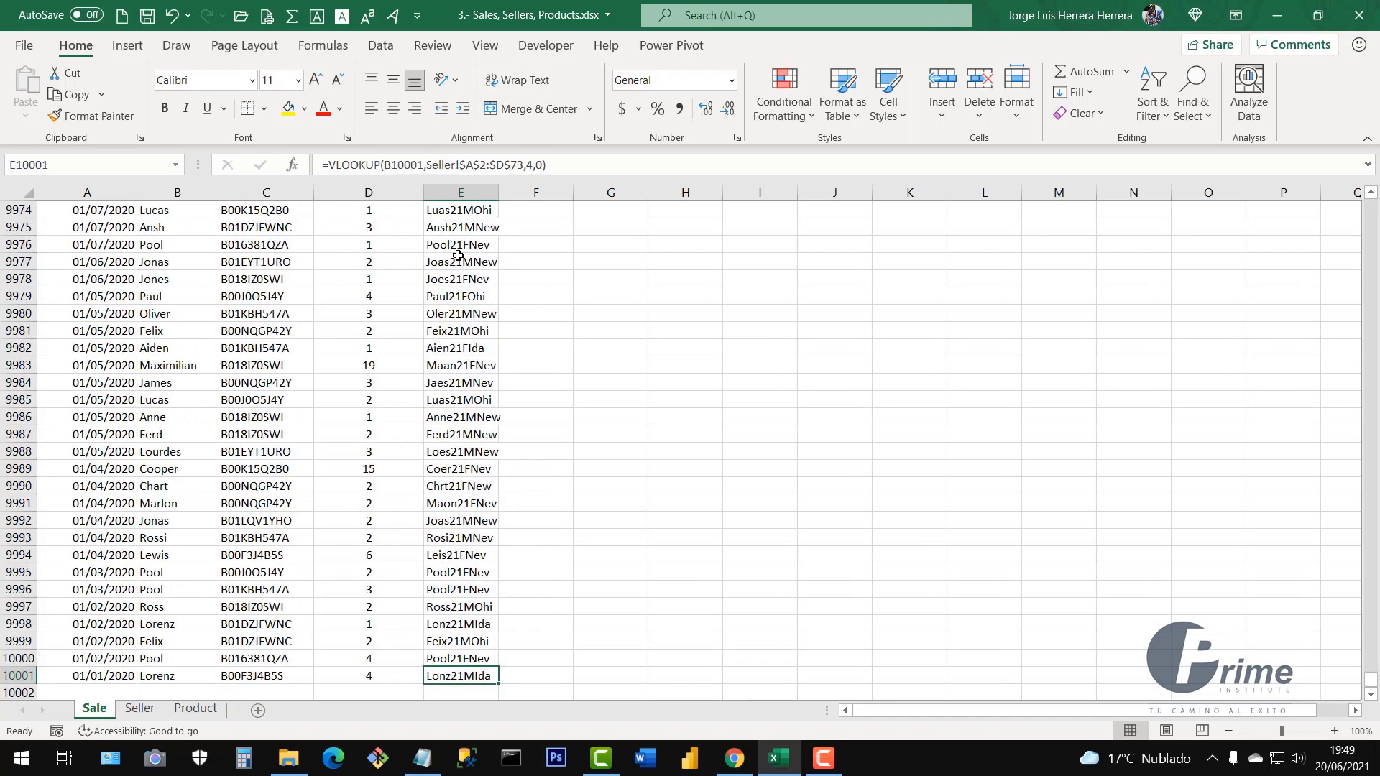
key("ctrl+Up")
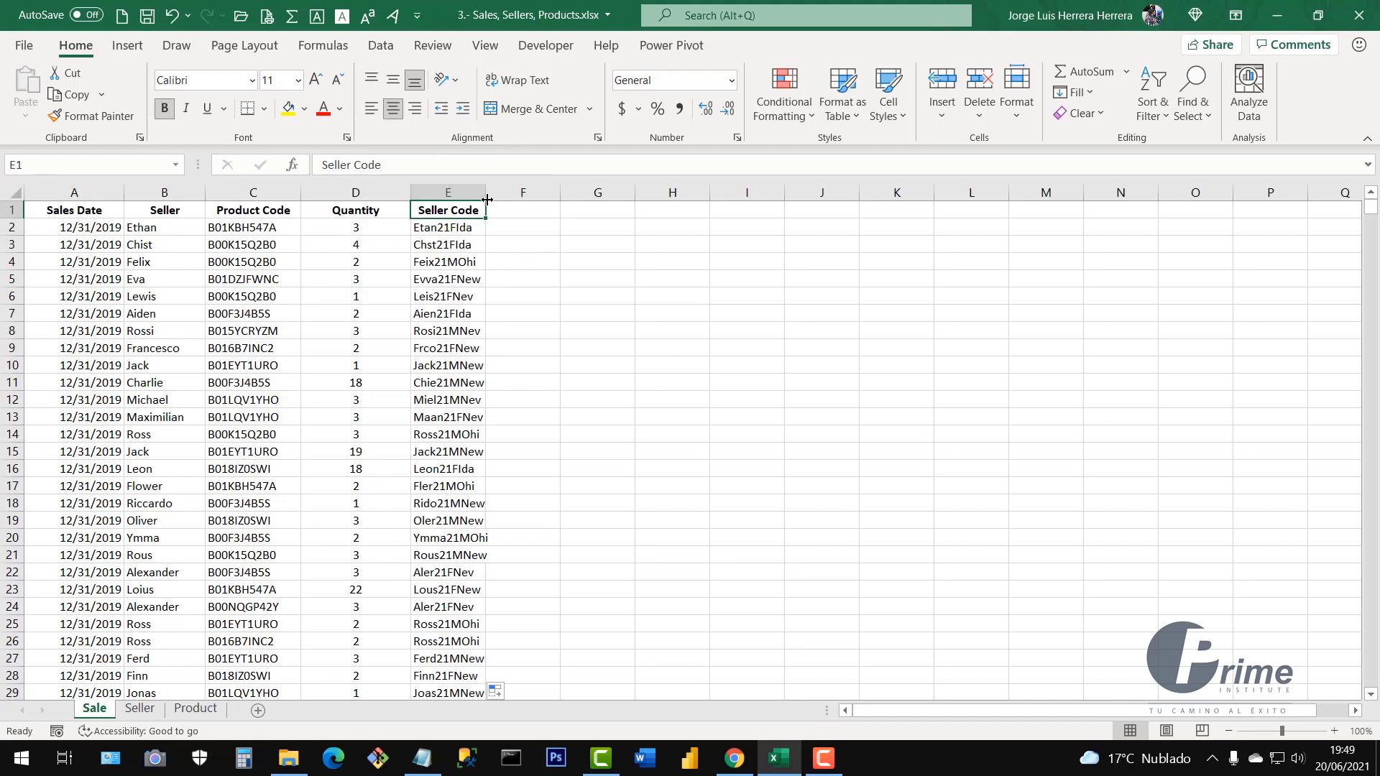
Replace the Seller Code formulas in column E of the Sale sheet with their values by copying and pasting values over them
left_click(453, 192)
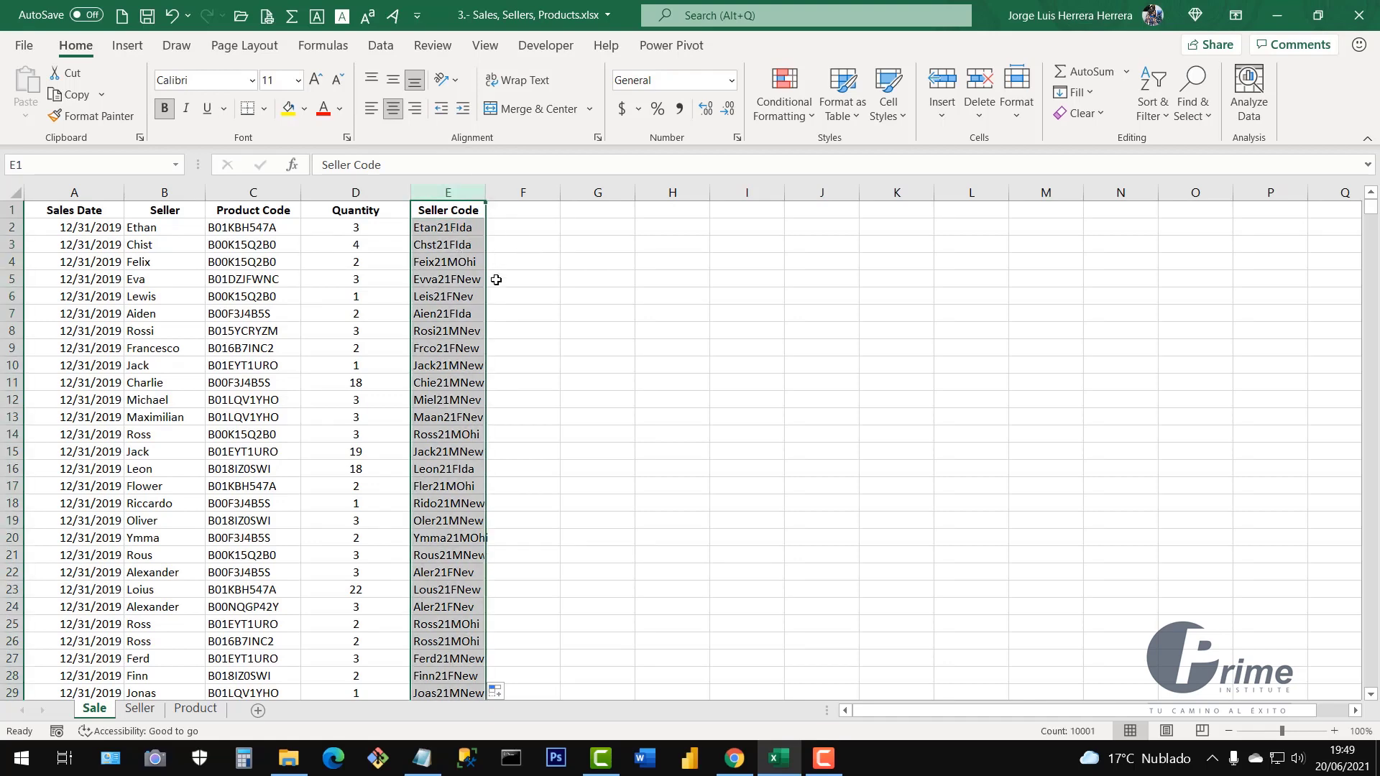
key("ctrl+c")
right_click(458, 302)
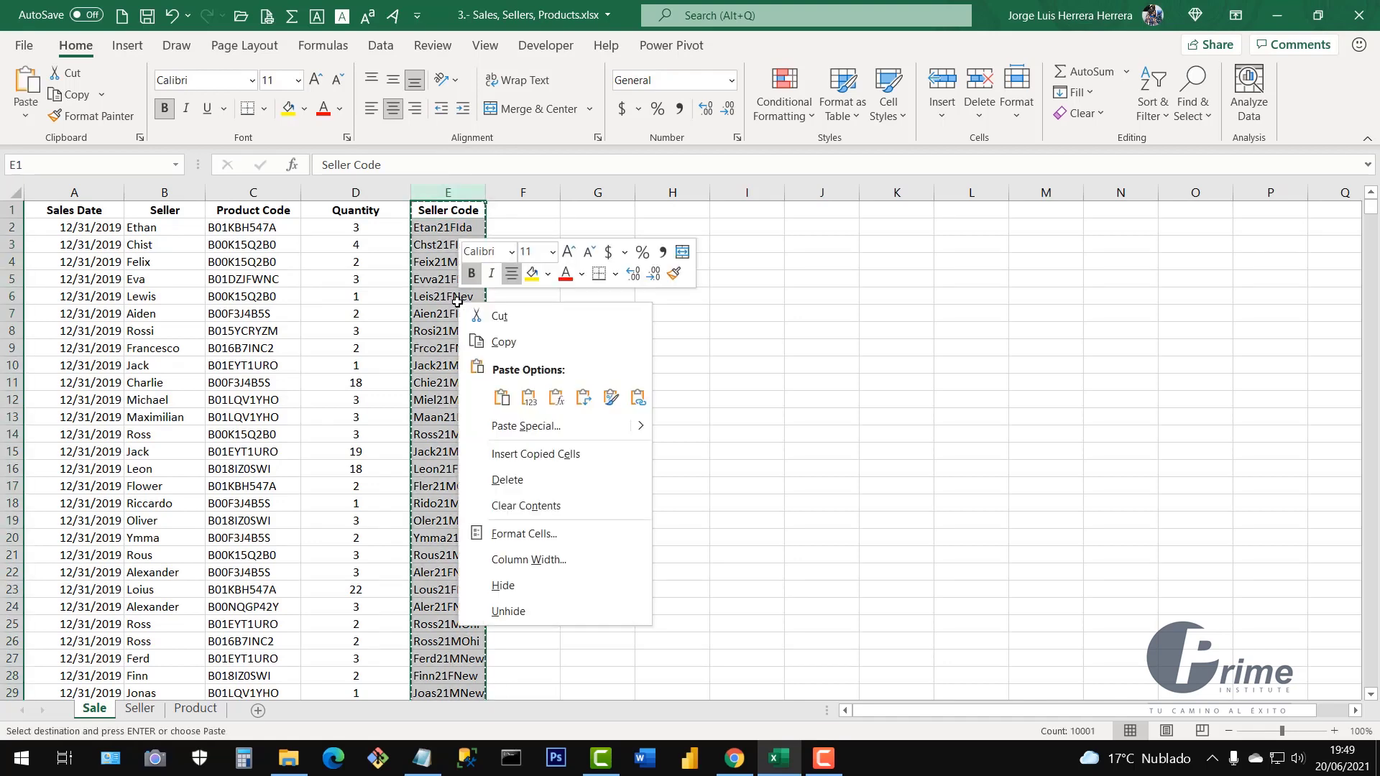
left_click(527, 400)
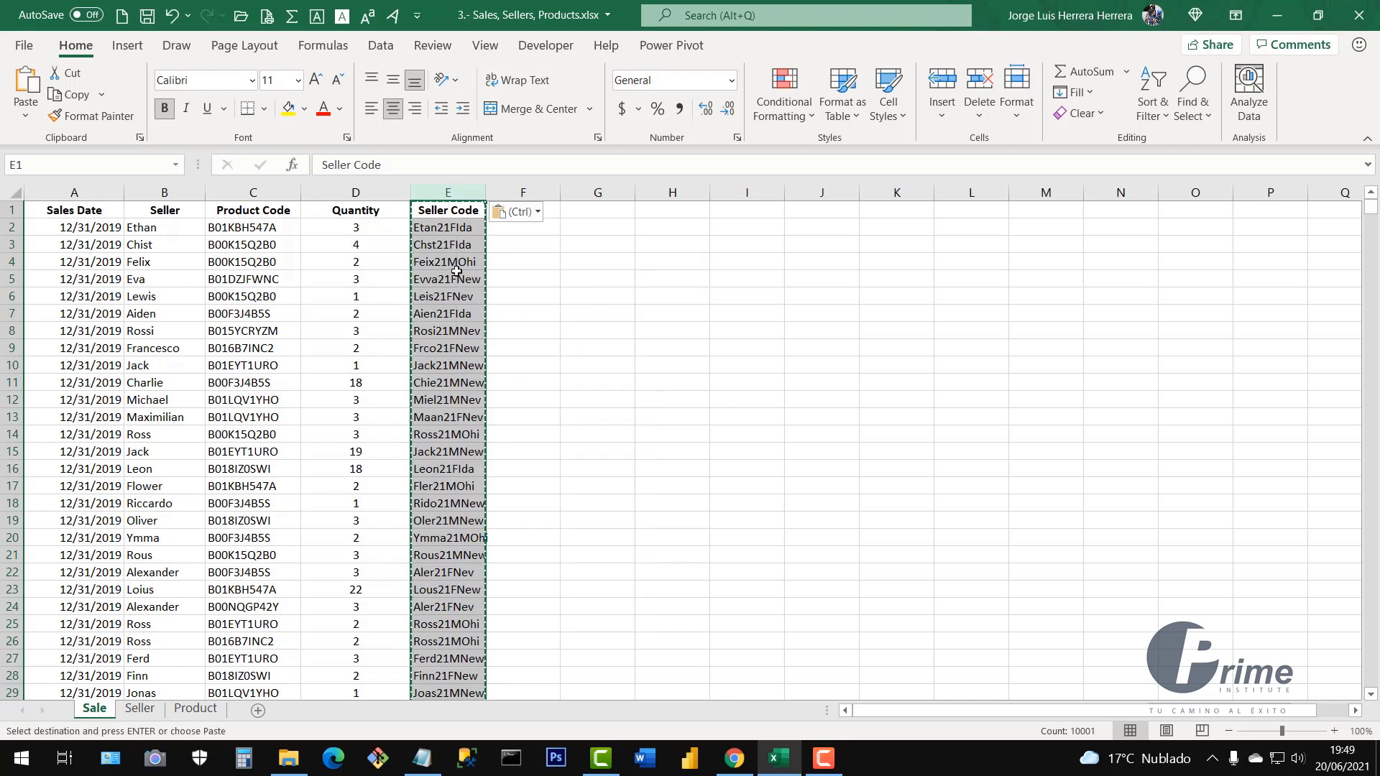
Check several Seller Code cells in column E for plain values instead of formulas, and end the copy mode
left_click(447, 250)
left_click(447, 280)
left_click(447, 348)
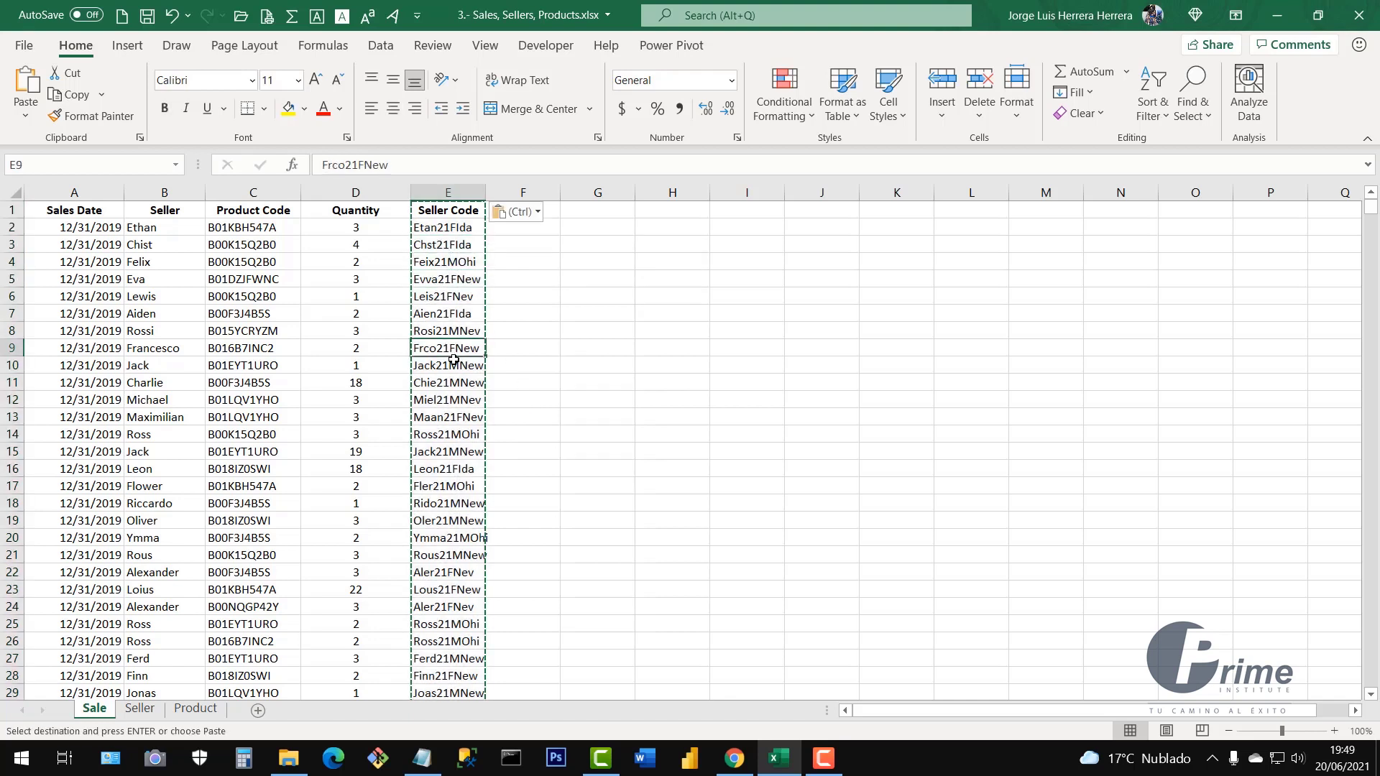
key("Escape")
left_click(453, 245)
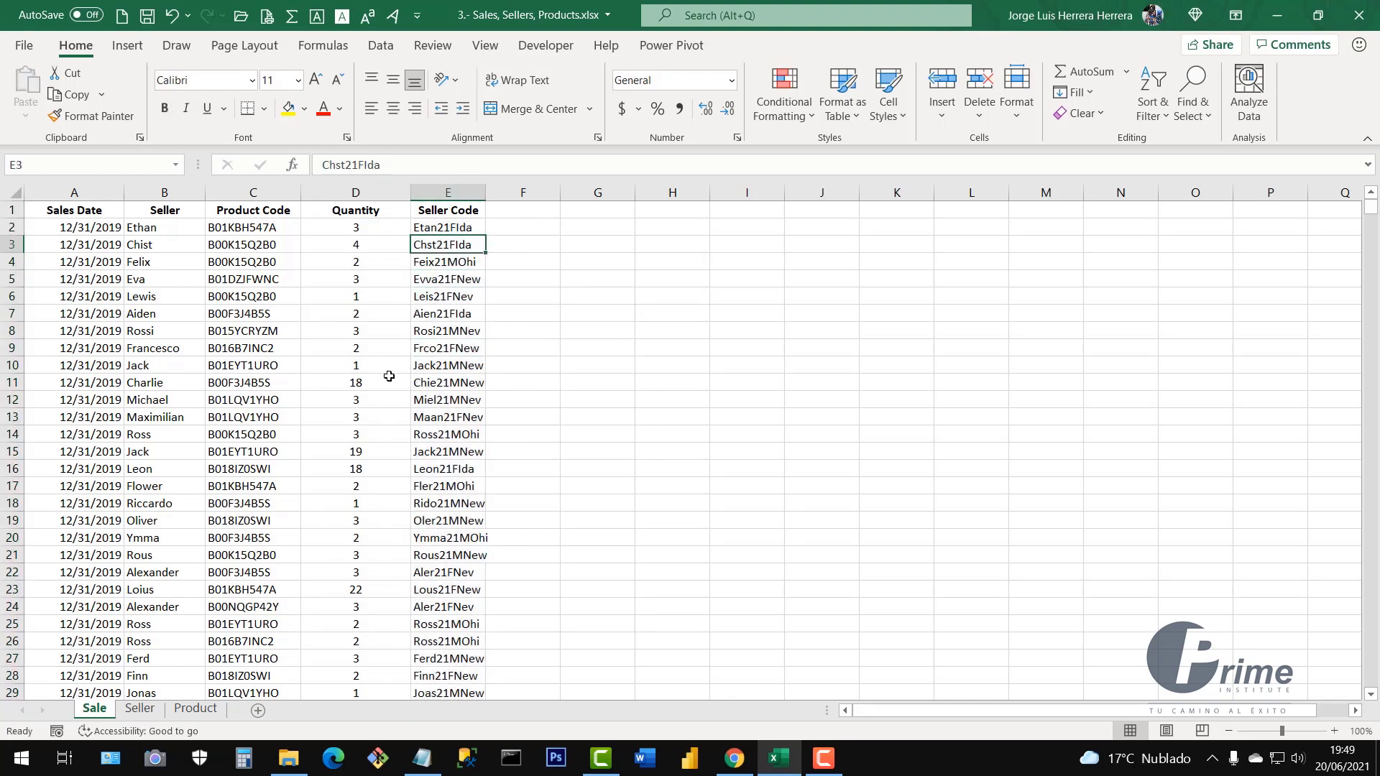
Review the Seller Code column on the Seller sheet from its header, inspecting the codes in D2 and D5
left_click(139, 708)
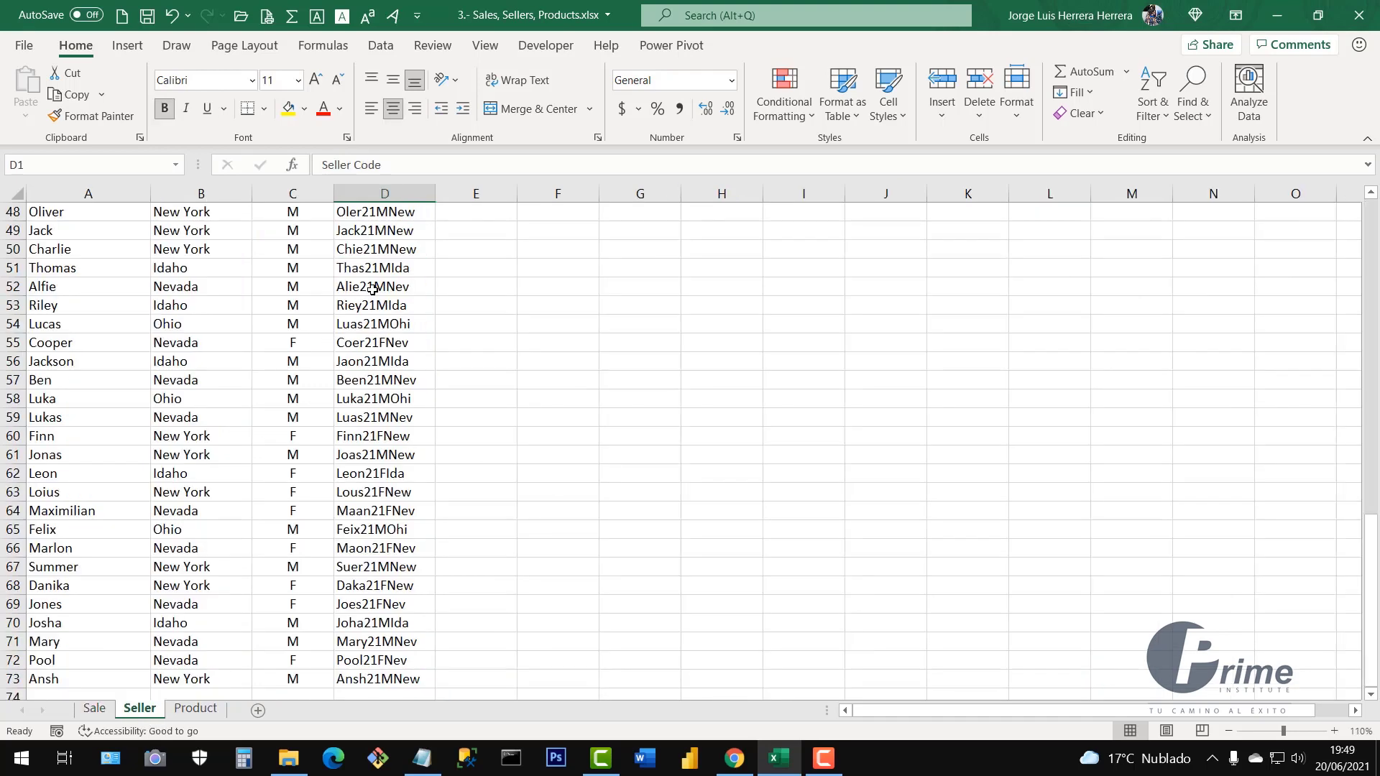
left_click(368, 321)
key("ctrl+Up")
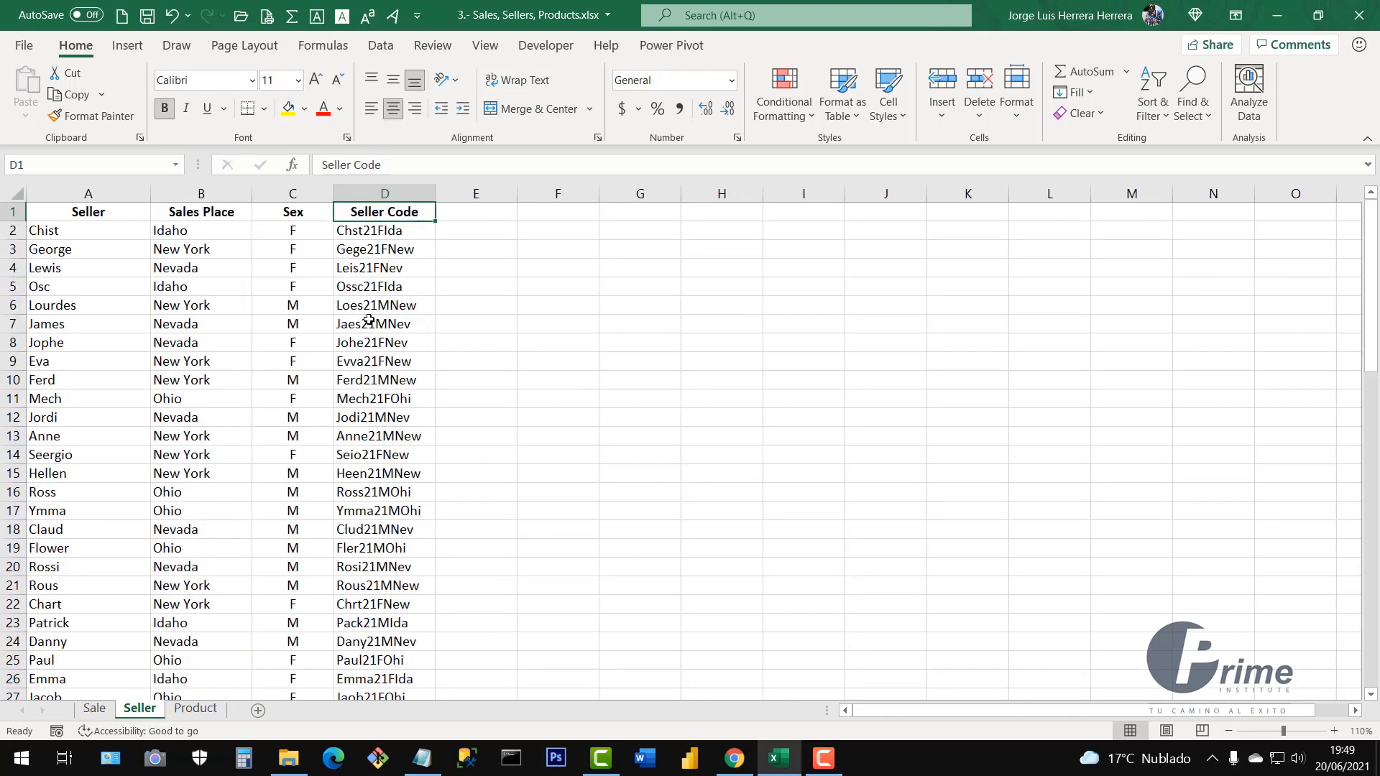
left_click(363, 230)
left_click(368, 286)
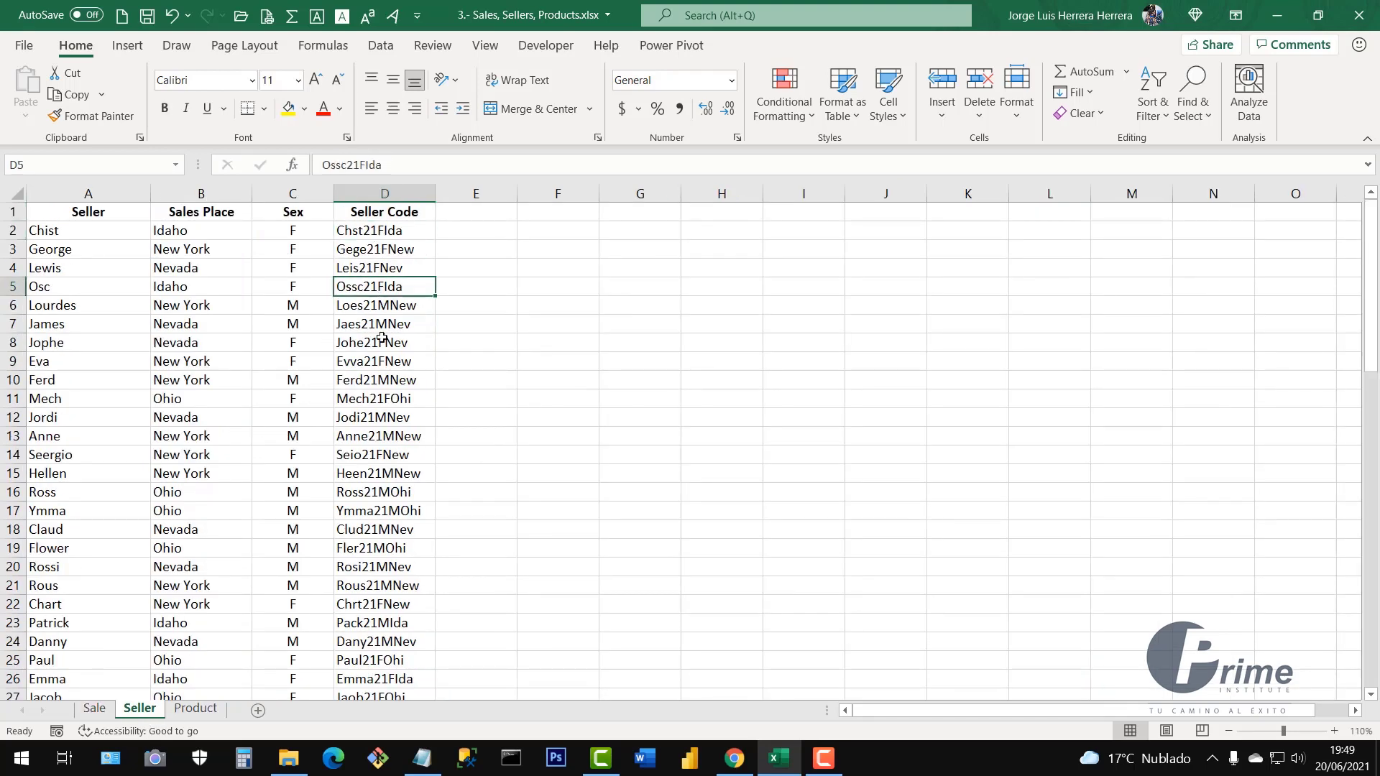
left_click(383, 380)
left_click(381, 460)
left_click(386, 193)
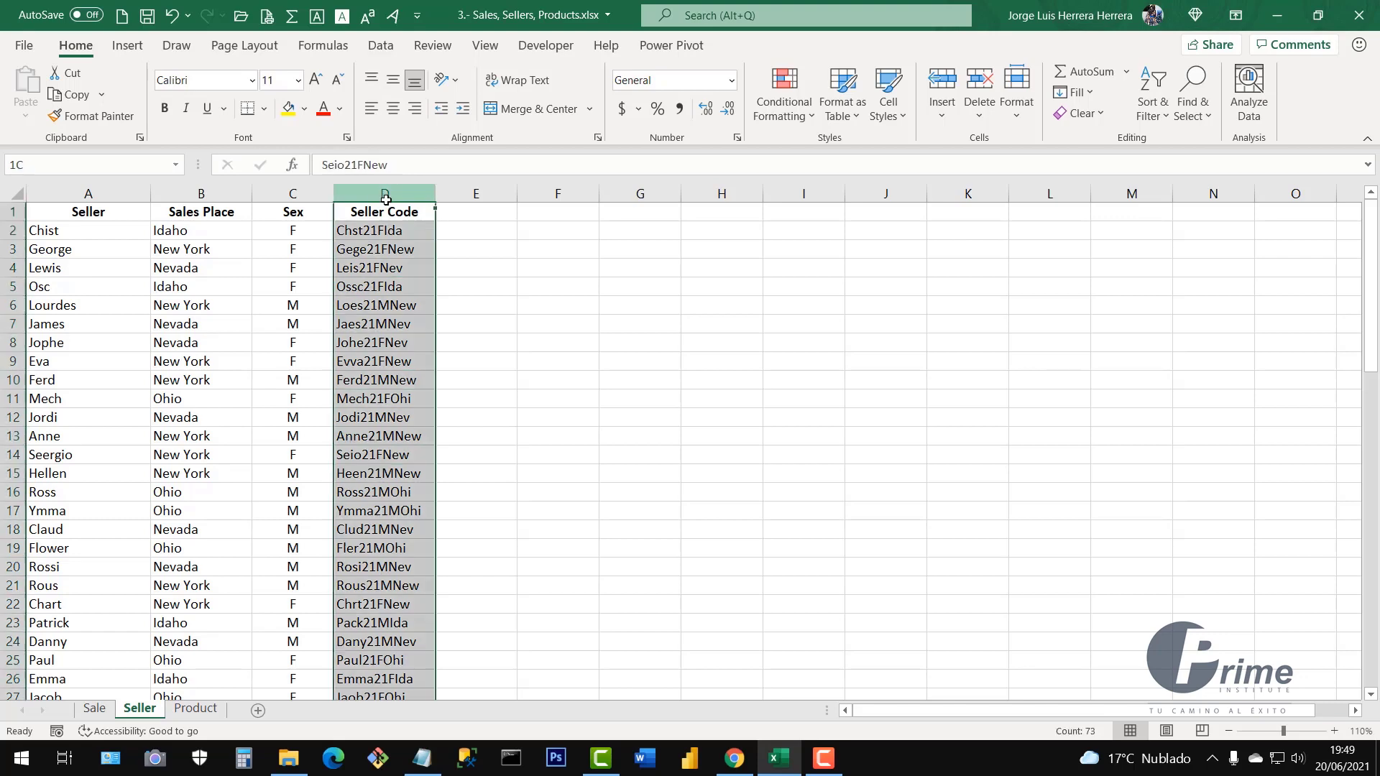
left_click(399, 324)
Widen the Seller Code column on the Sale sheet slightly so the longest codes fit
left_click(97, 708)
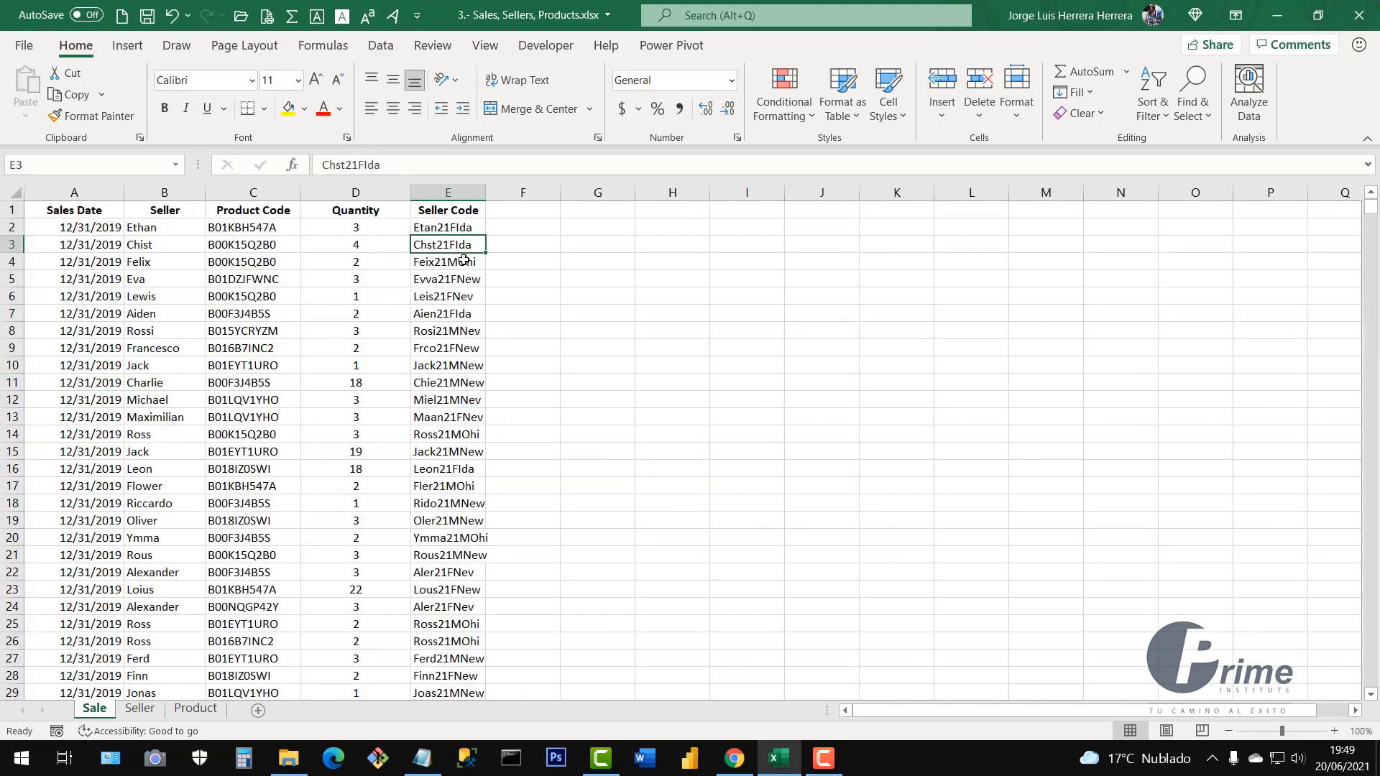
left_click(464, 193)
left_click(461, 316)
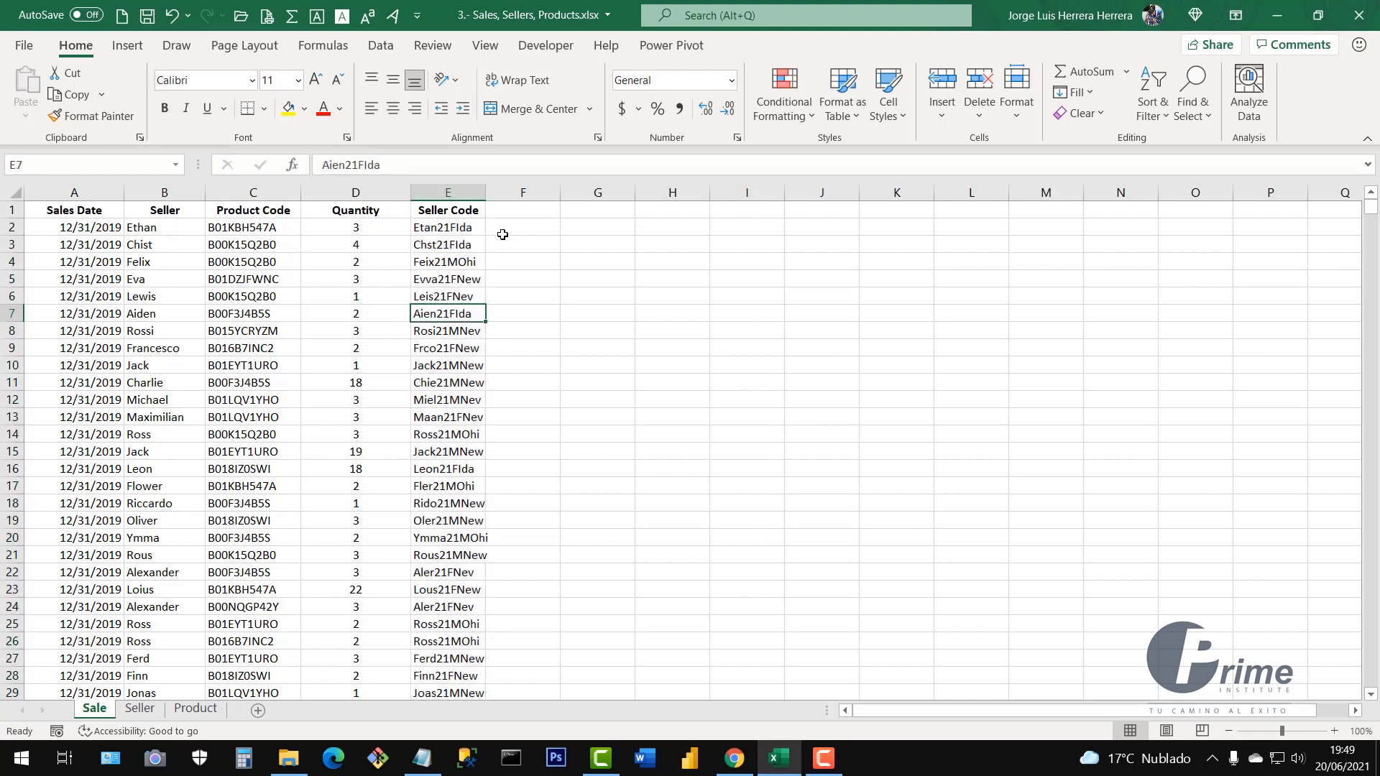
left_click_drag(488, 192, 496, 193)
left_click(447, 228)
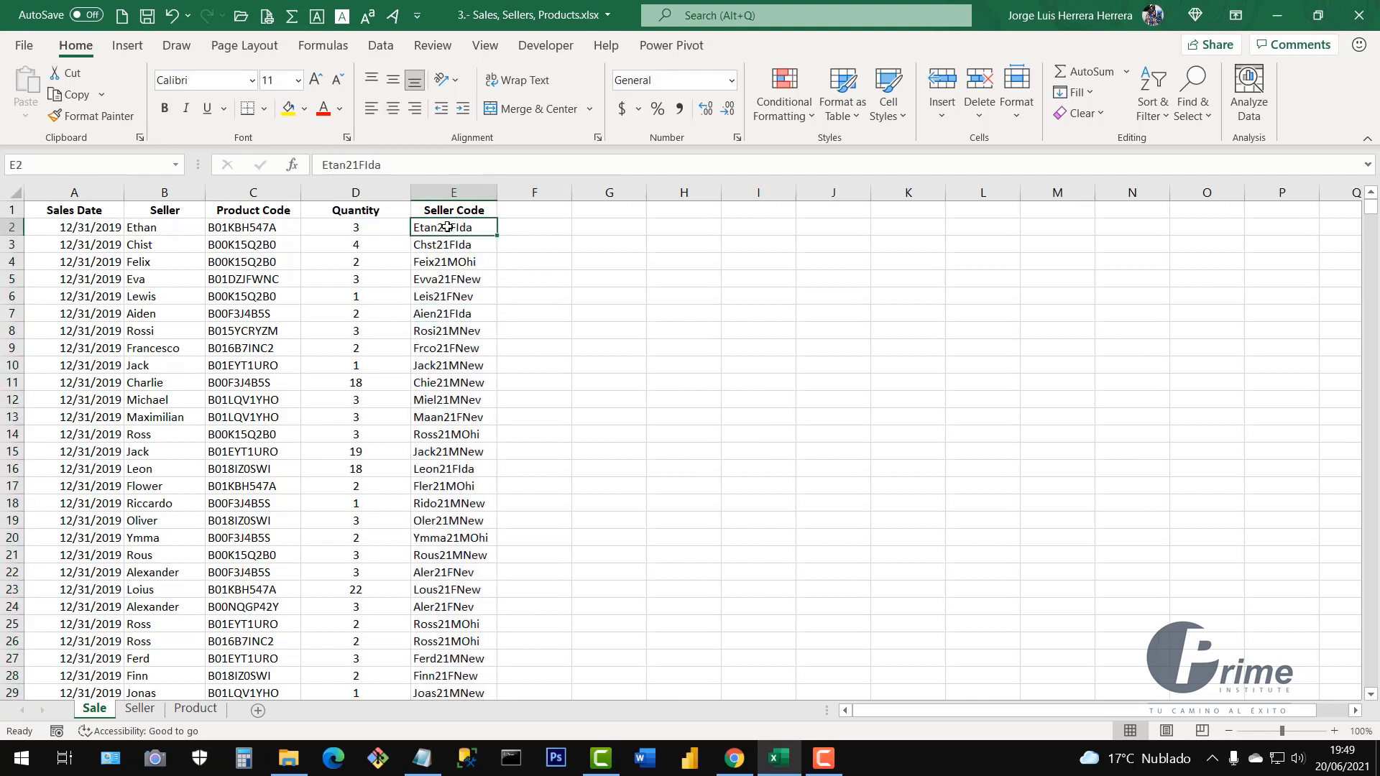
Insert a blank column before Seller on the Sale sheet and move the Seller Code column into it
right_click(165, 192)
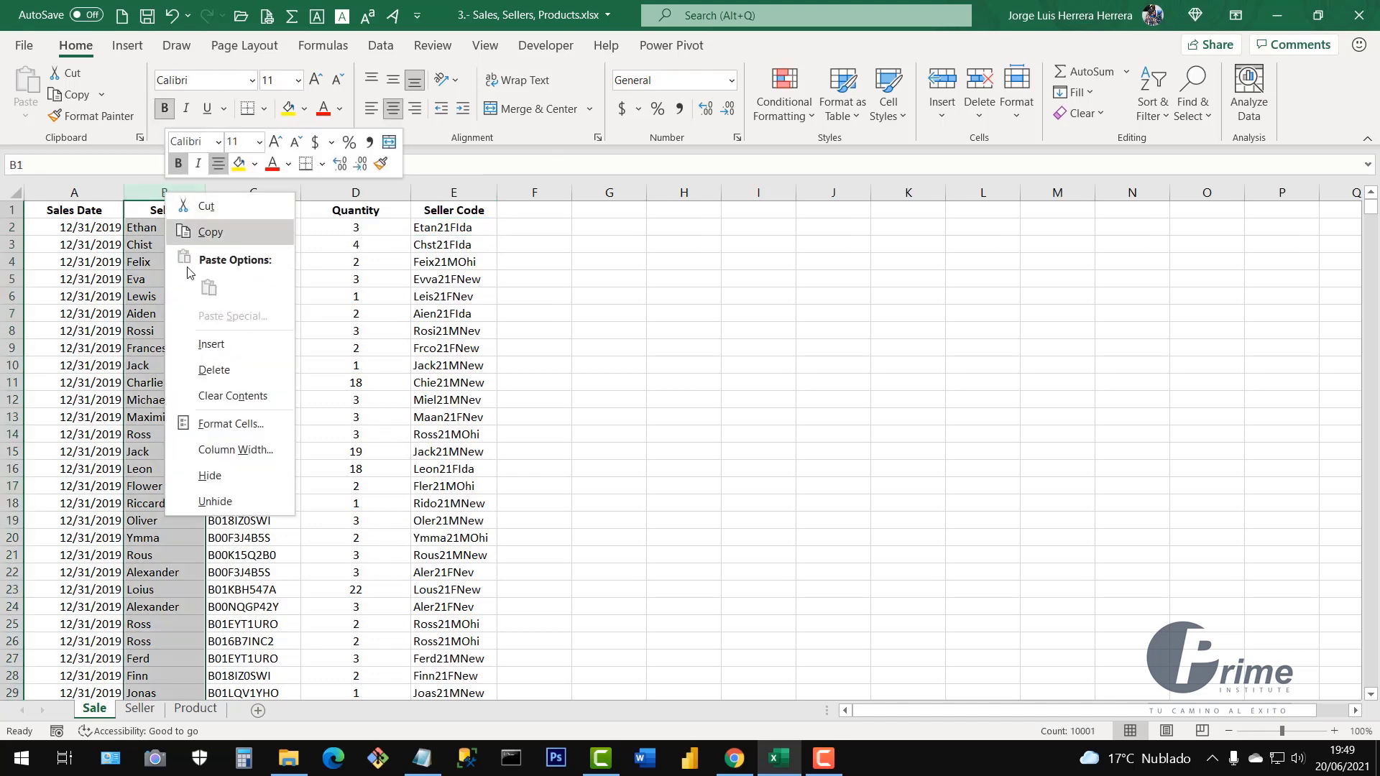
left_click(216, 345)
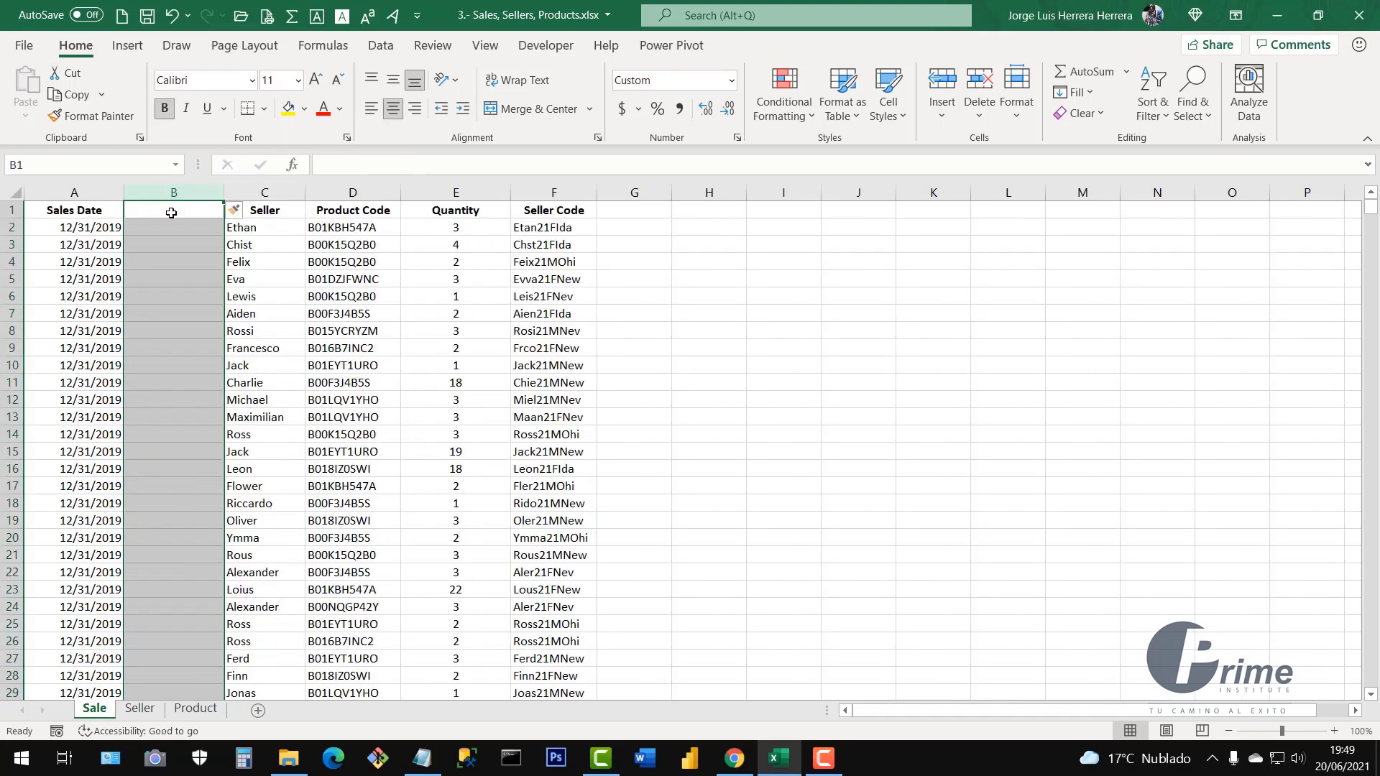
left_click(170, 211)
left_click(553, 192)
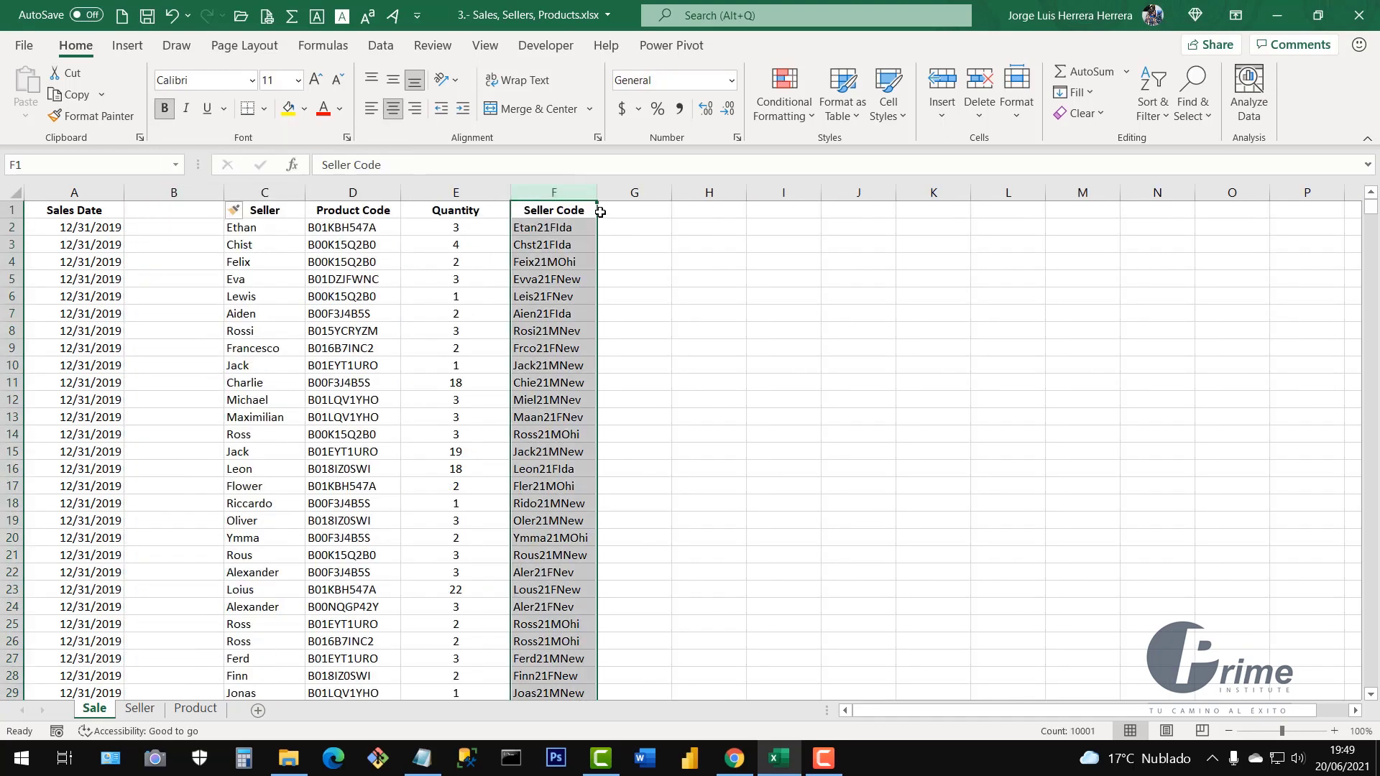
left_click_drag(600, 217, 176, 232)
left_click(579, 259)
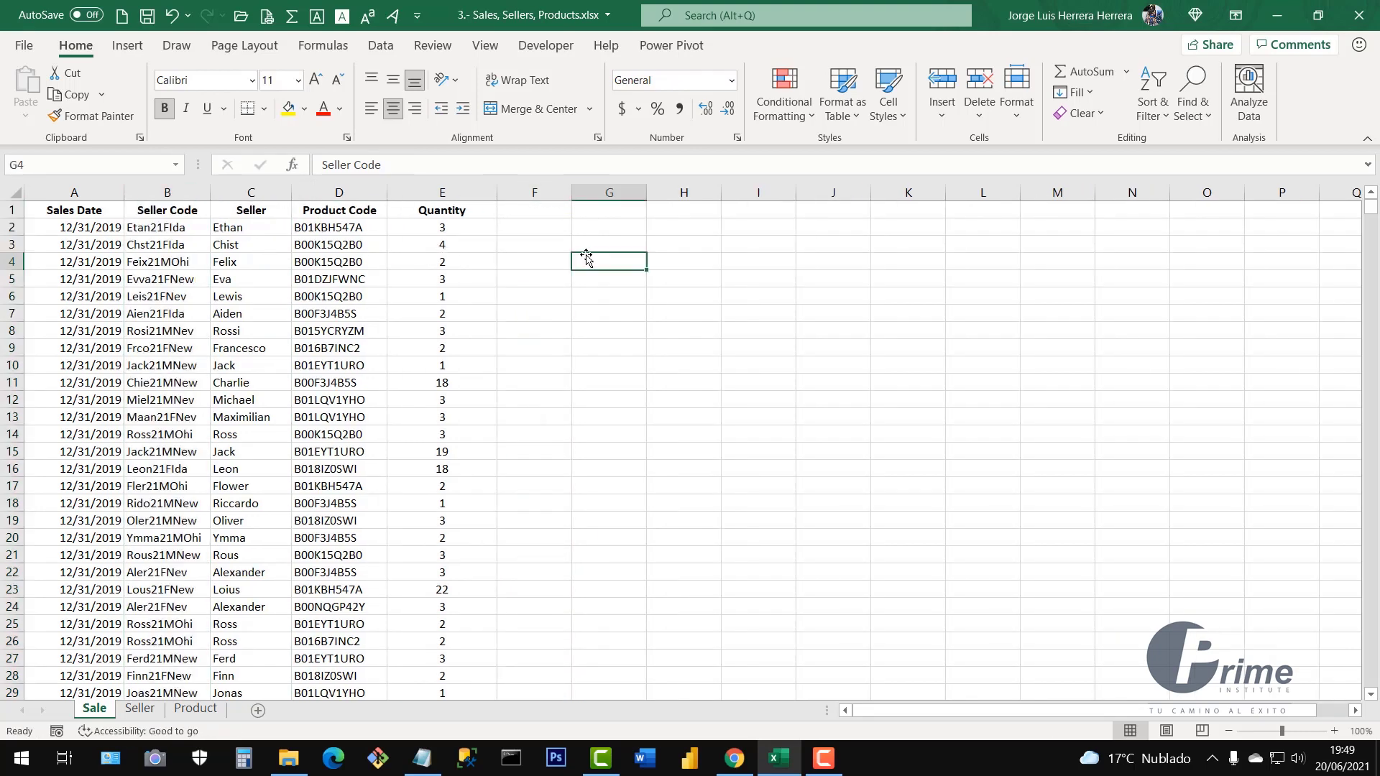
left_click(183, 275)
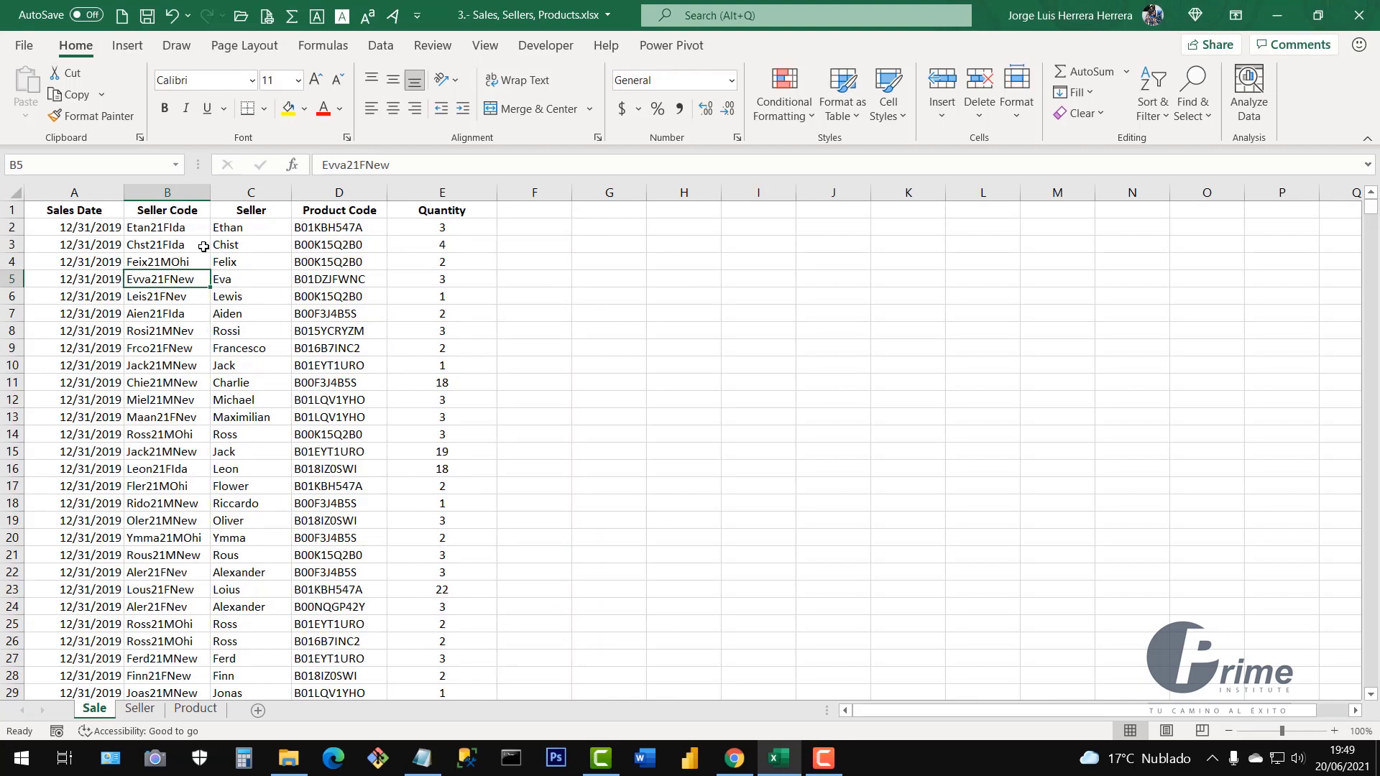
left_click(177, 192)
left_click(154, 352)
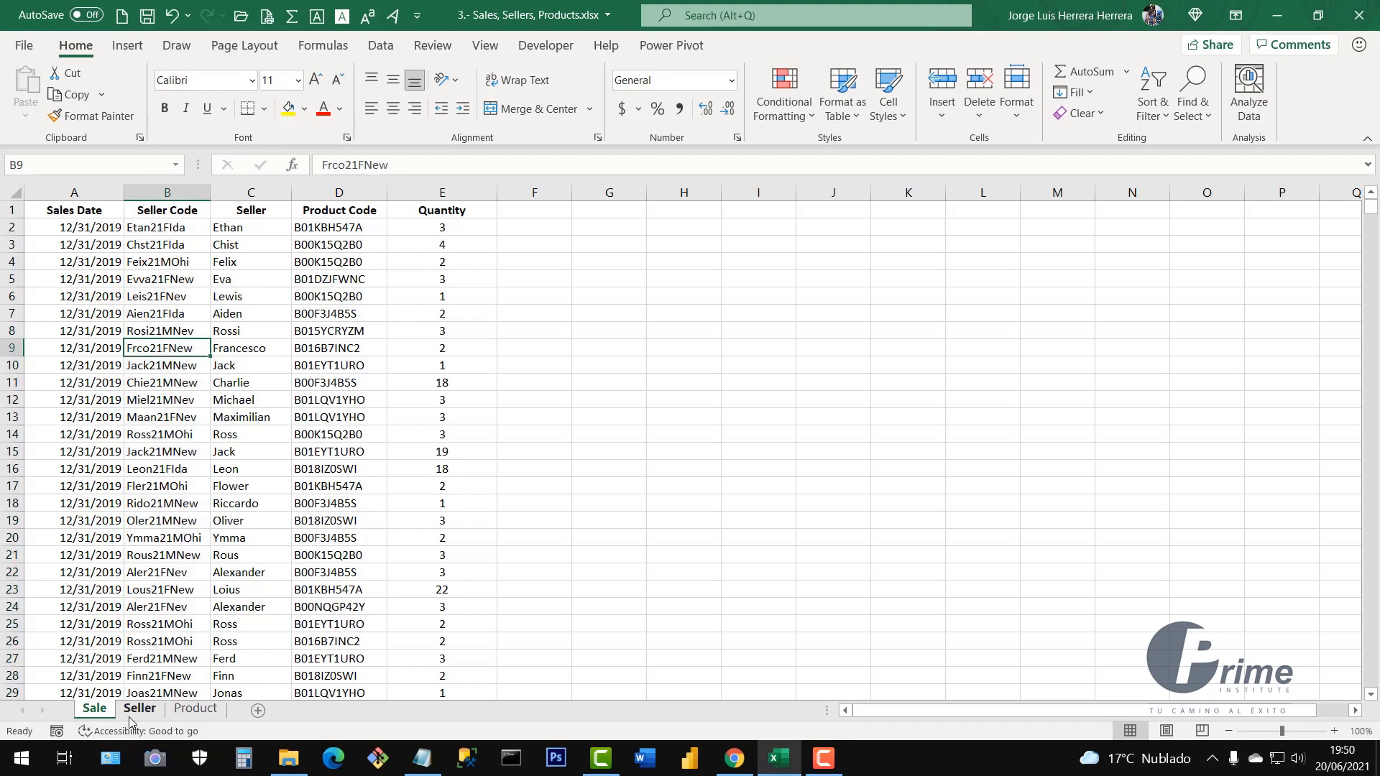
left_click(248, 191)
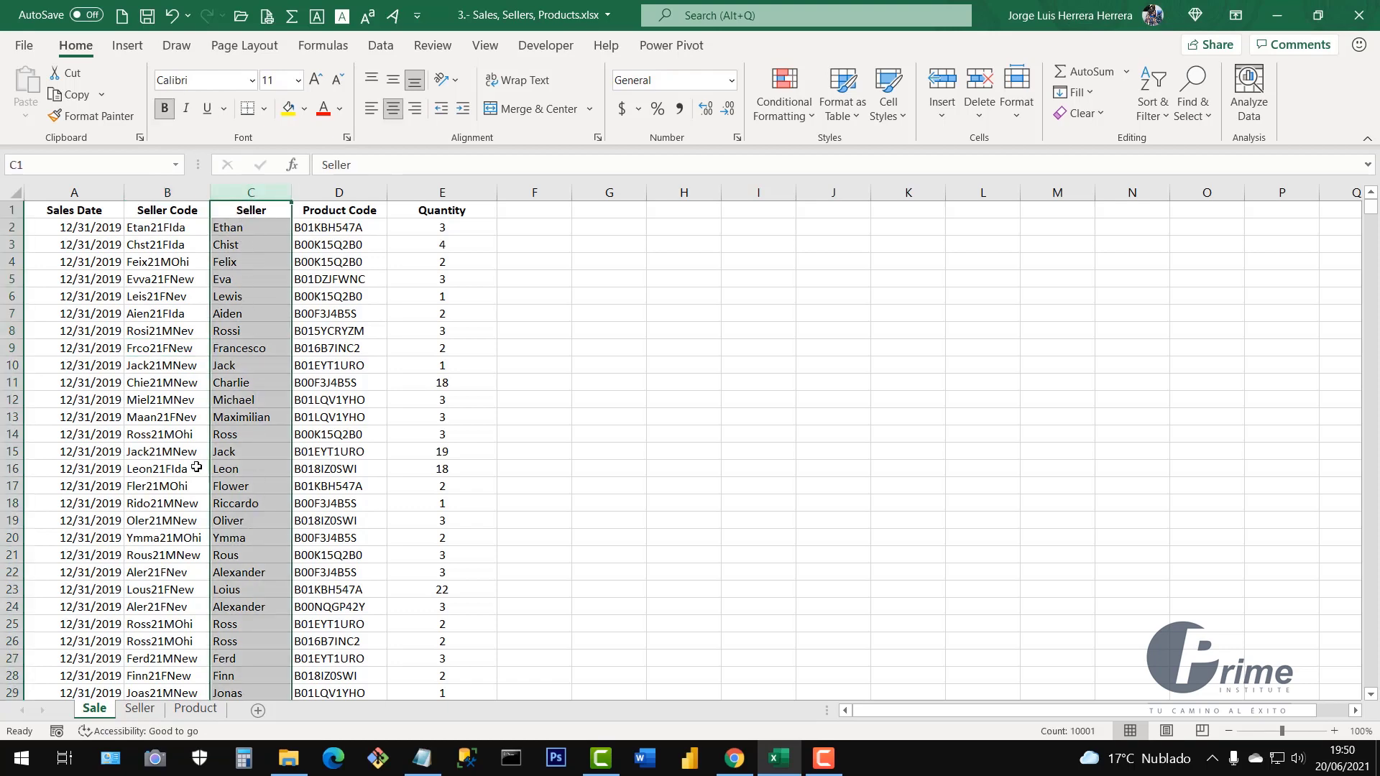
Switch to the Seller sheet and set its zoom to 90%
left_click(139, 708)
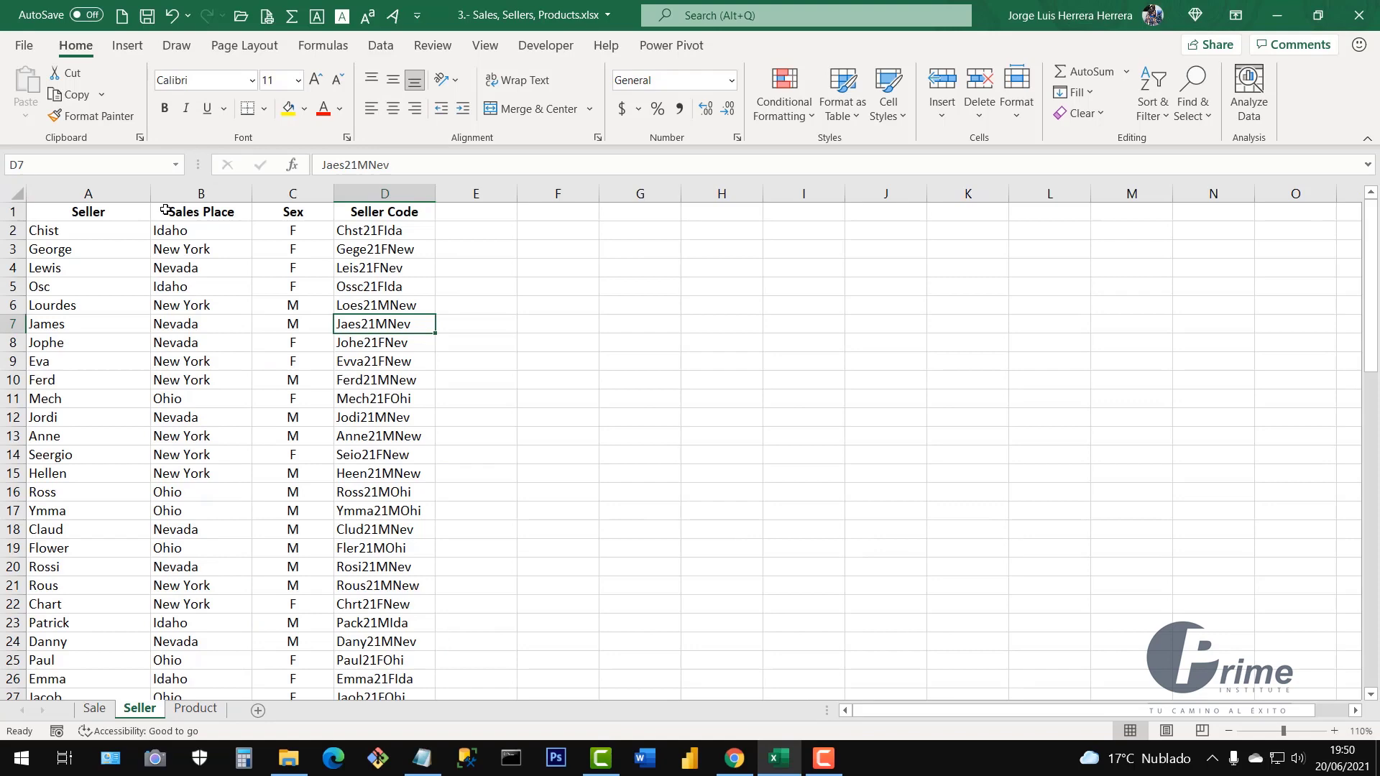
left_click(89, 193)
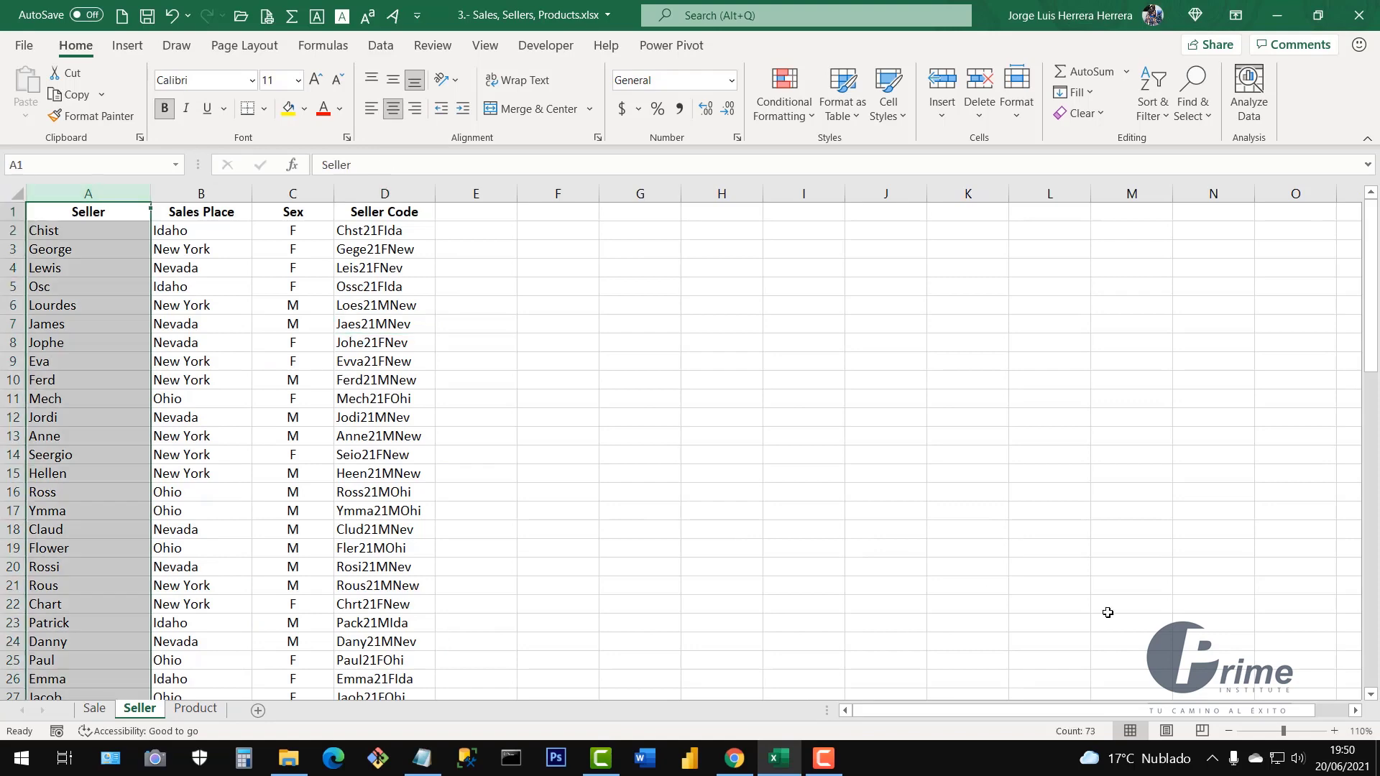
left_click(1229, 731)
left_click(1229, 730)
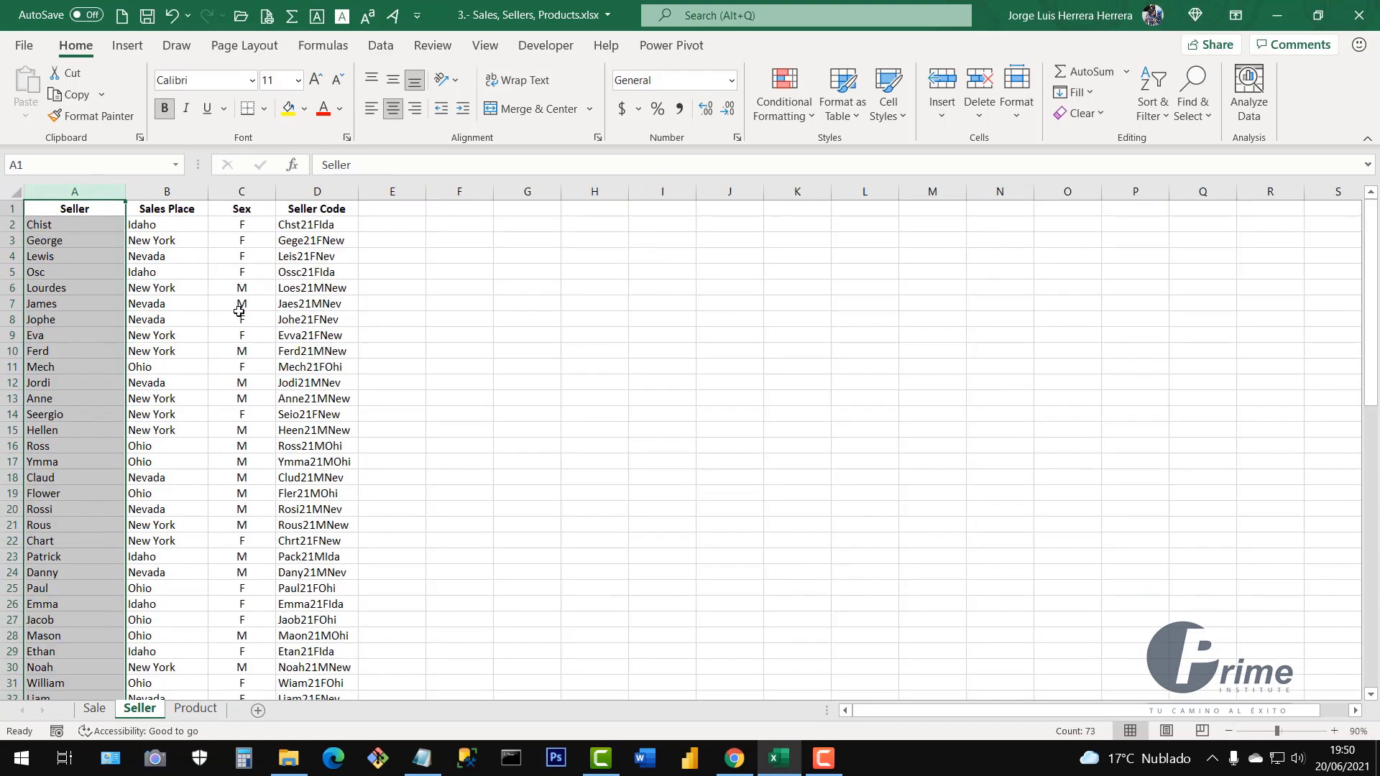
left_click(205, 317)
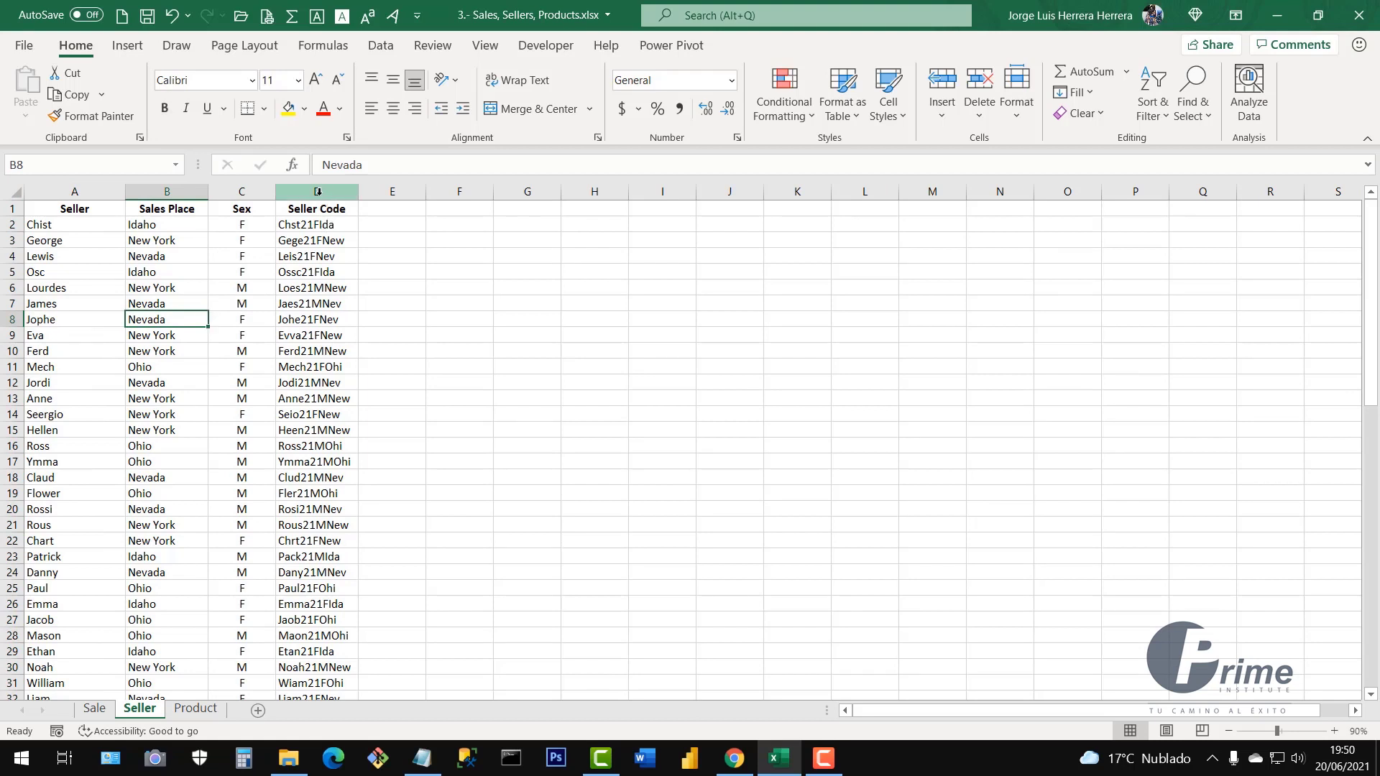
left_click(318, 191)
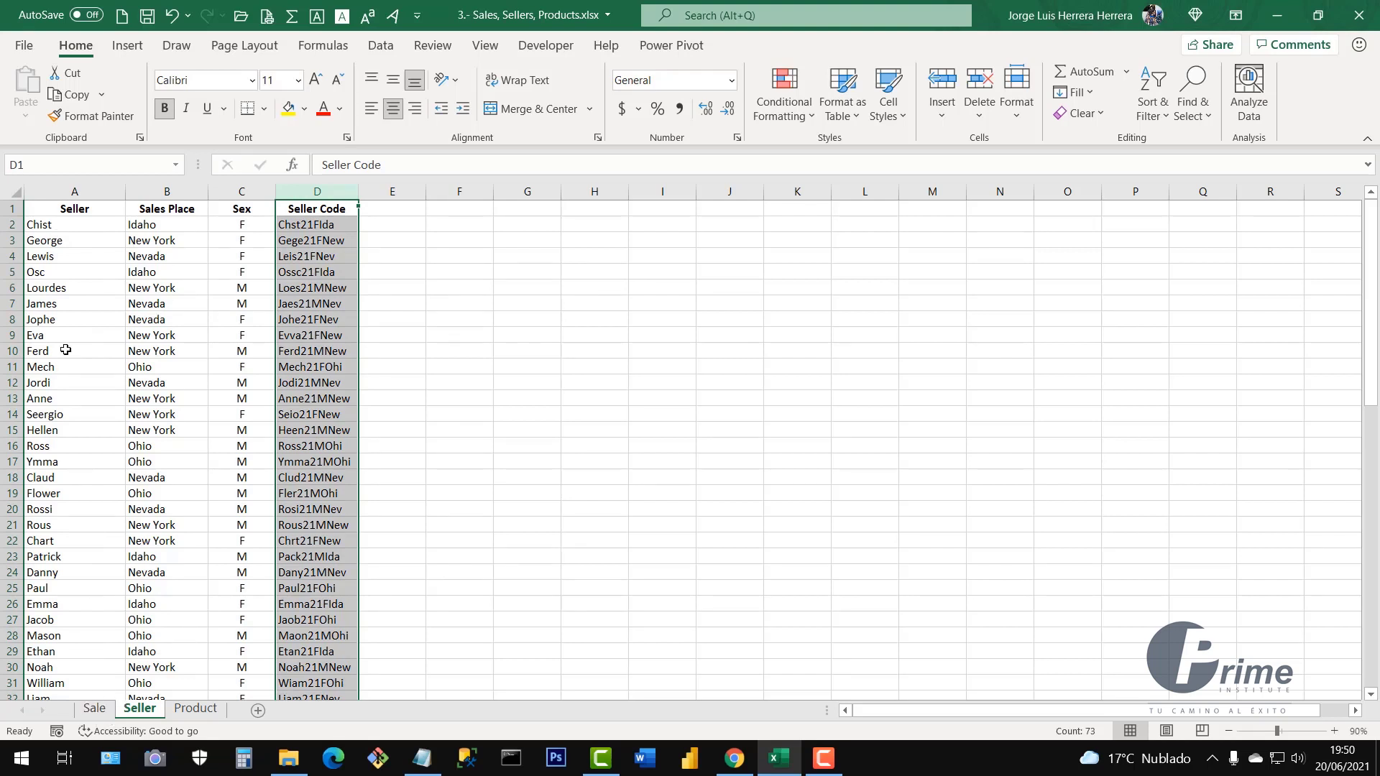
left_click(317, 237)
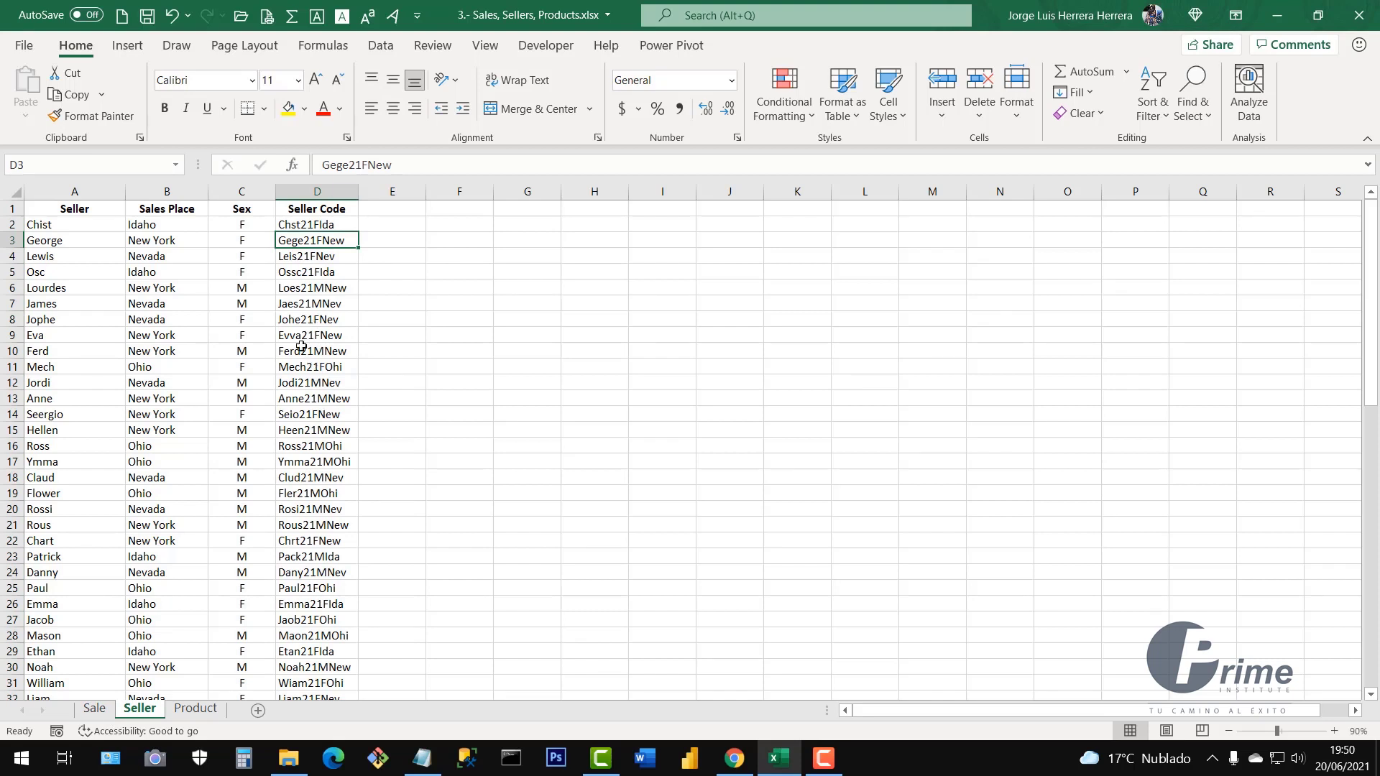
Insert a blank first column on the Seller sheet and move the Seller Code column into it
right_click(85, 191)
left_click(158, 348)
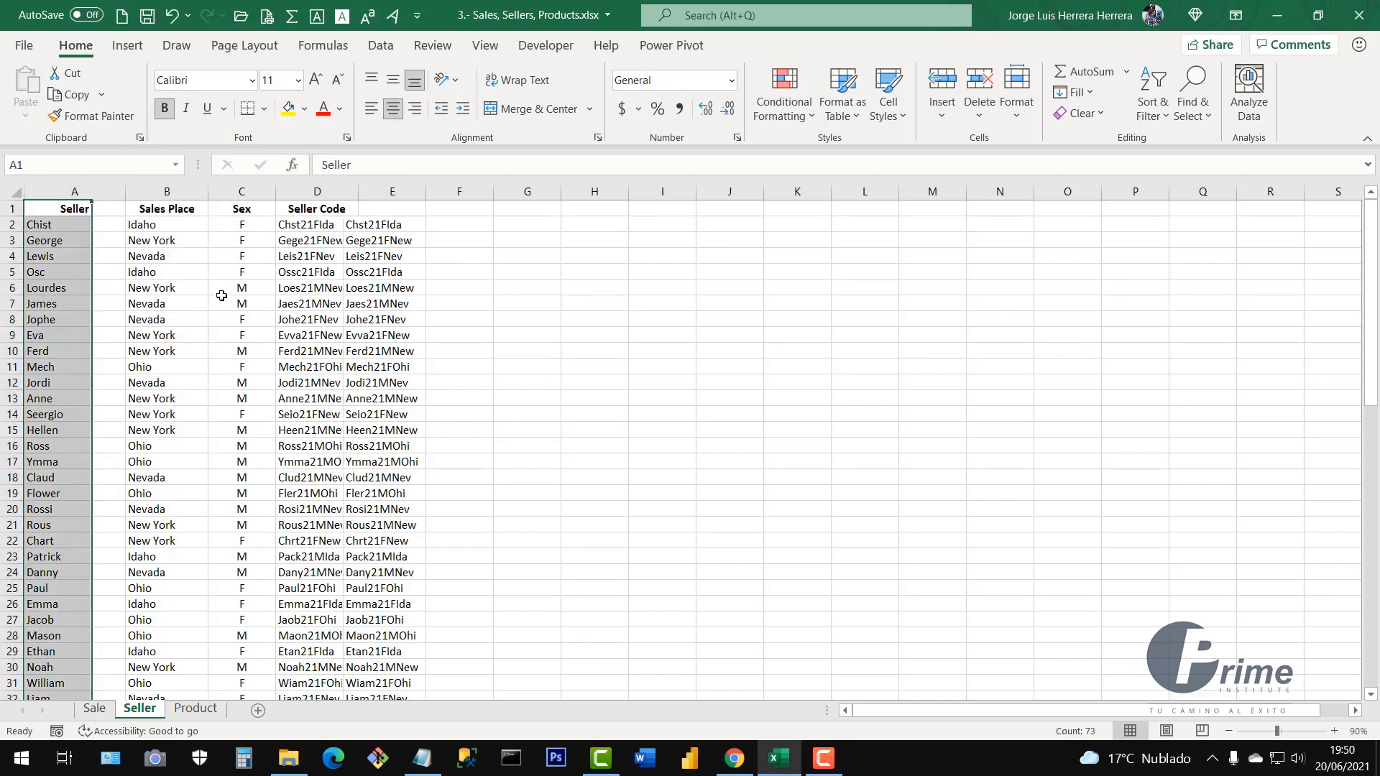
left_click_drag(309, 303, 309, 288)
left_click(387, 191)
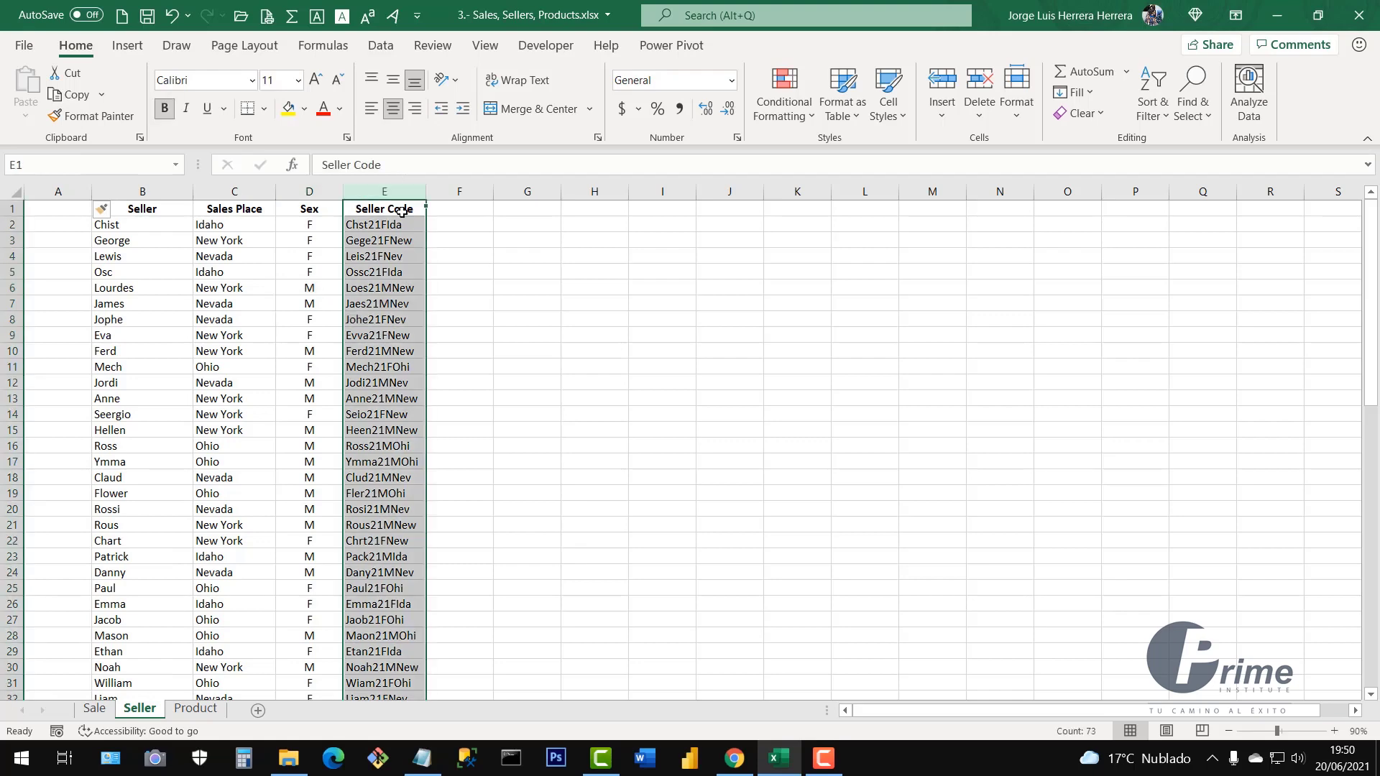
left_click_drag(387, 227, 126, 193)
left_click(198, 307)
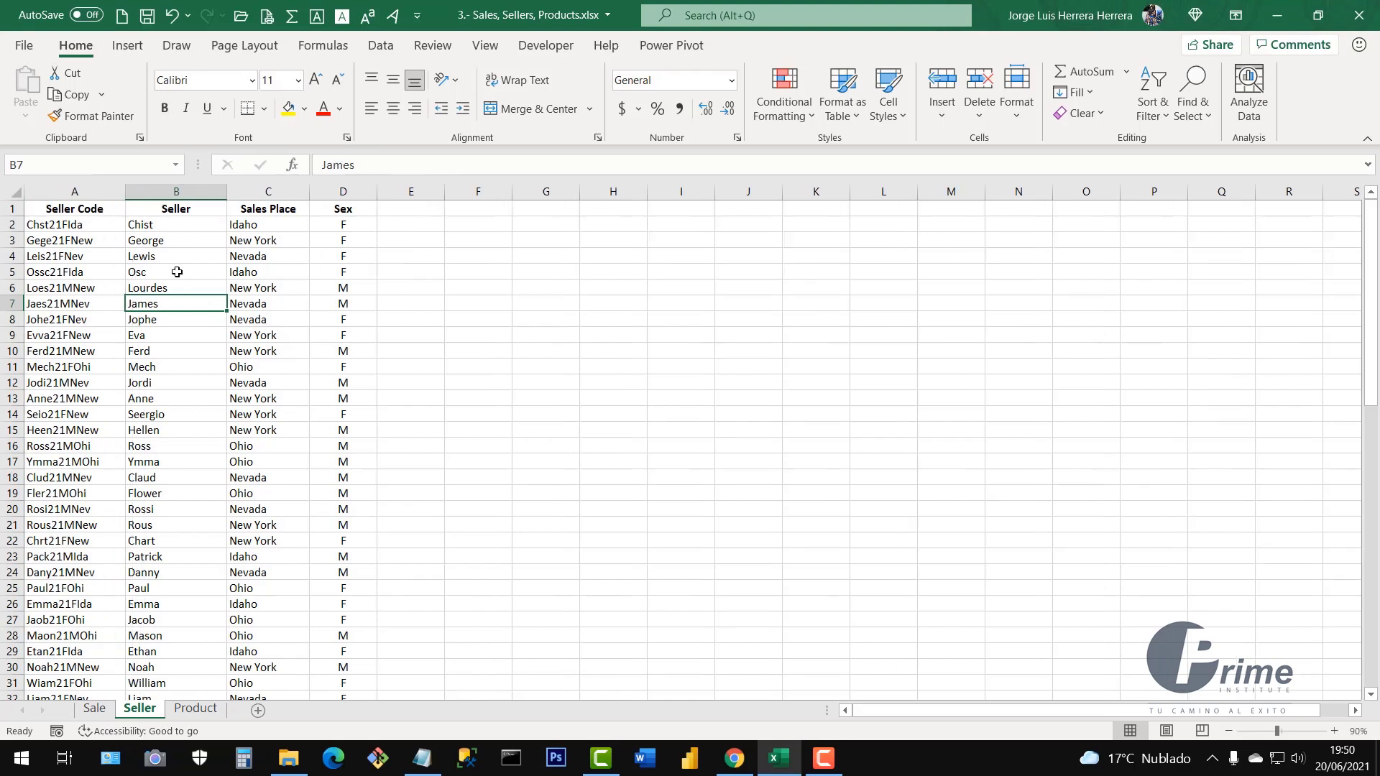
left_click(215, 350)
left_click(223, 309)
left_click(168, 362)
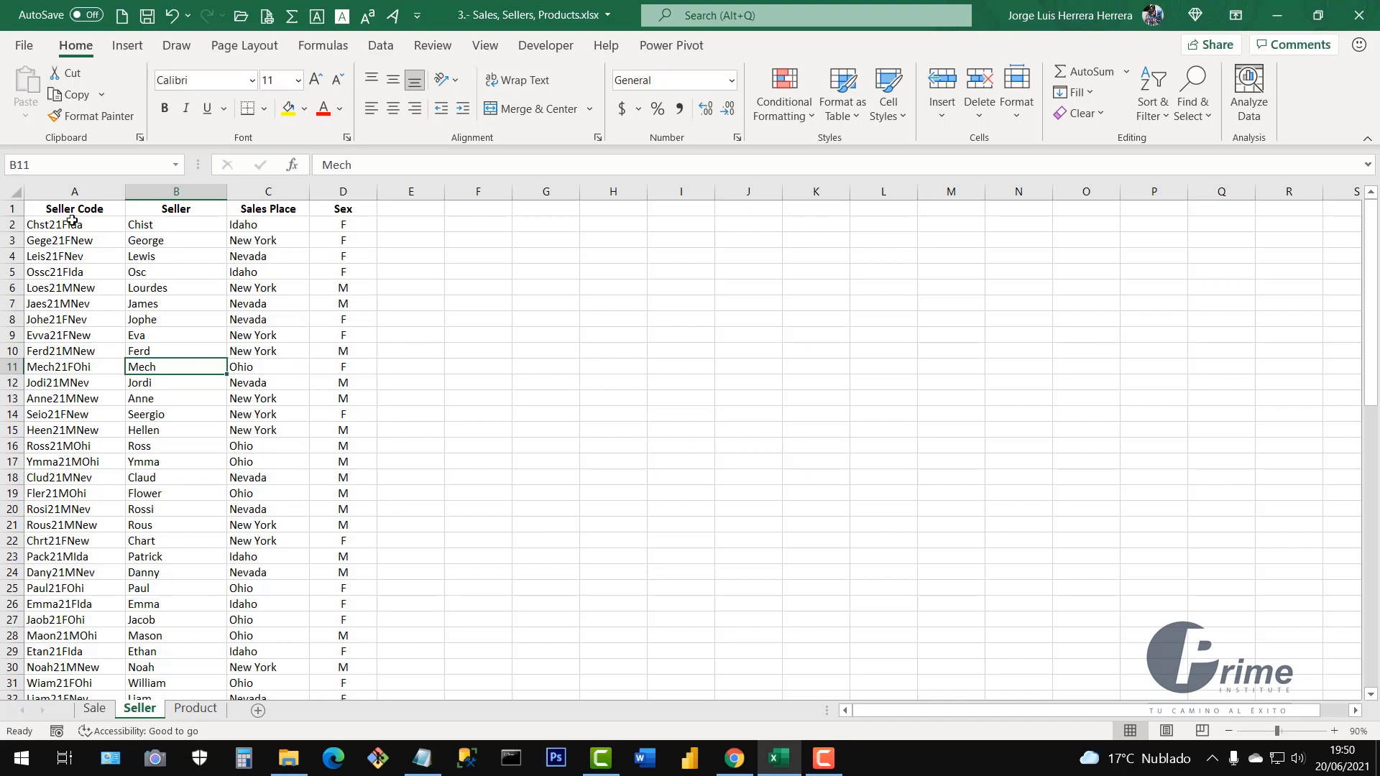
left_click(233, 490)
Return to the Sale sheet and widen the relocated Seller Code column slightly
left_click(94, 709)
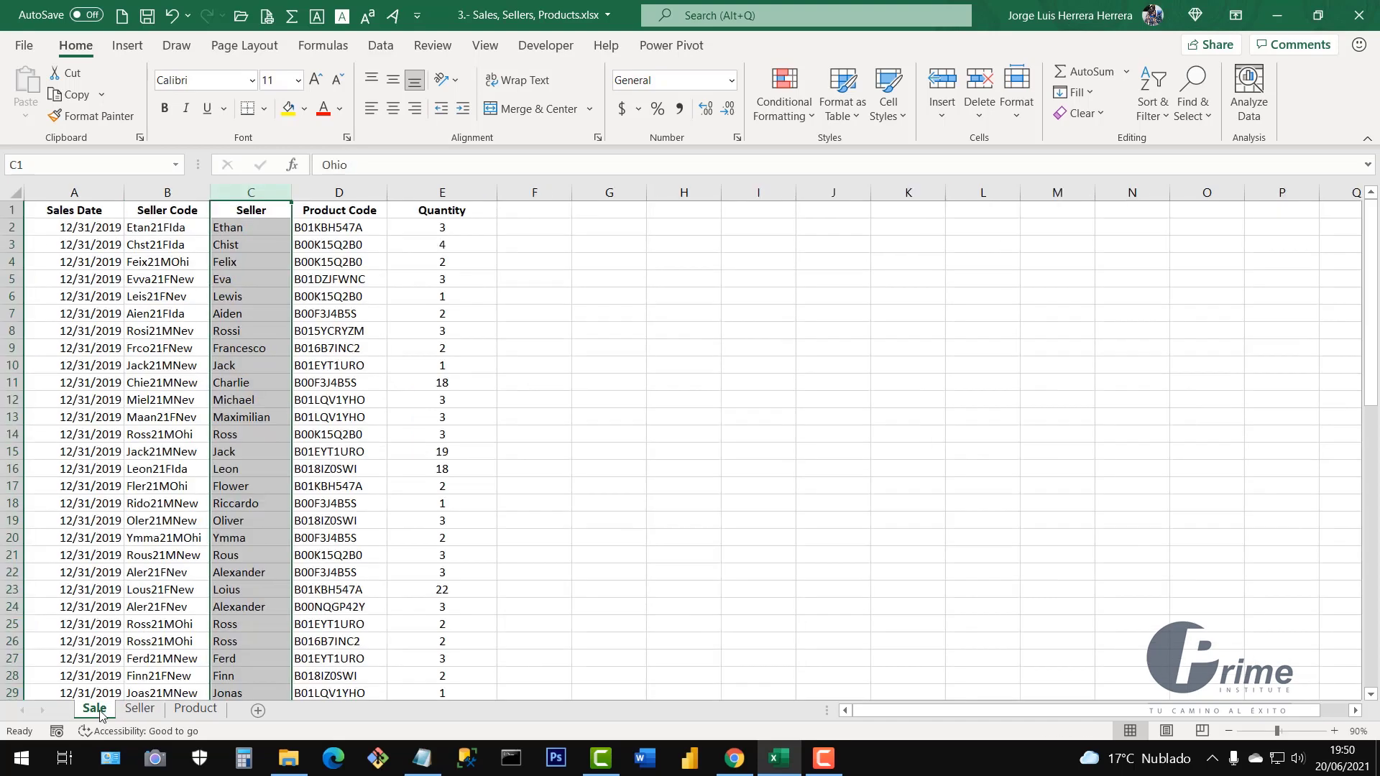
left_click(207, 366)
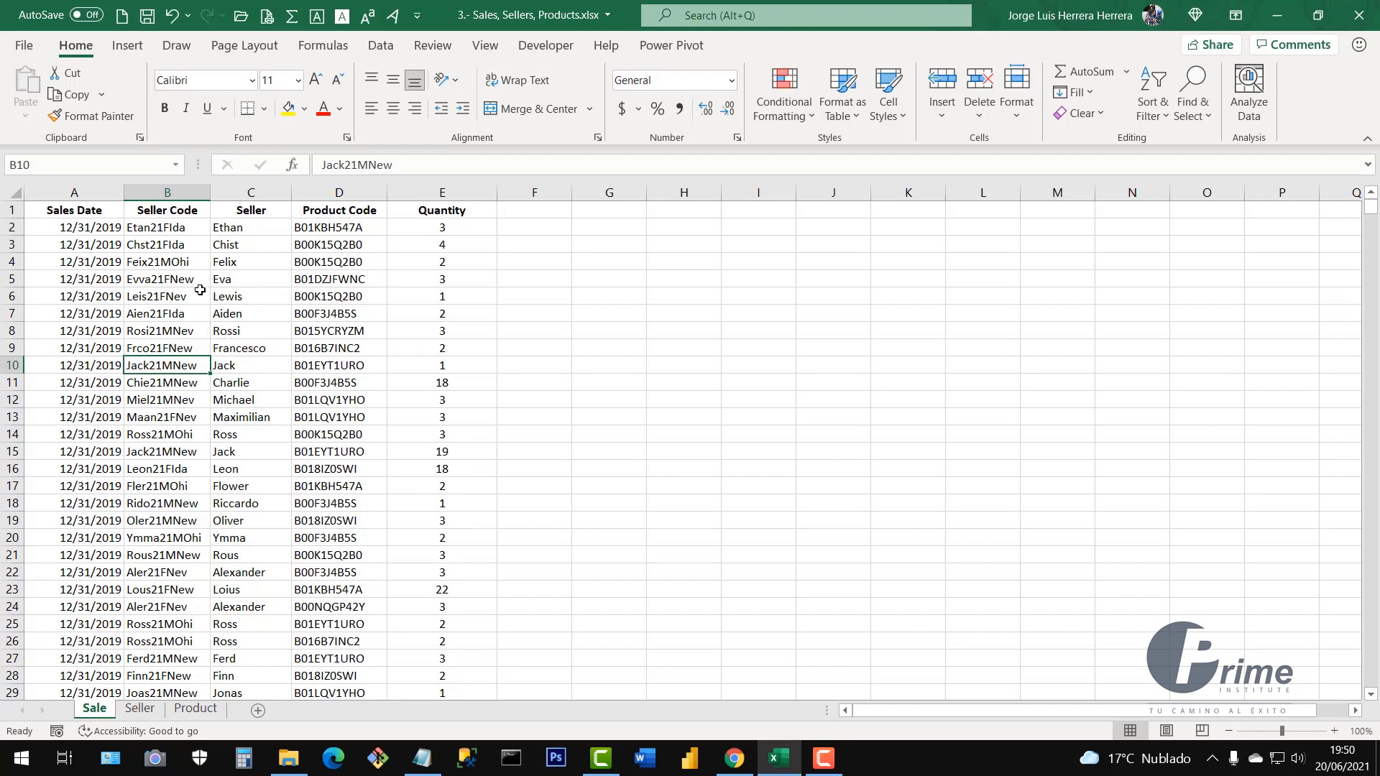
left_click_drag(210, 192, 219, 193)
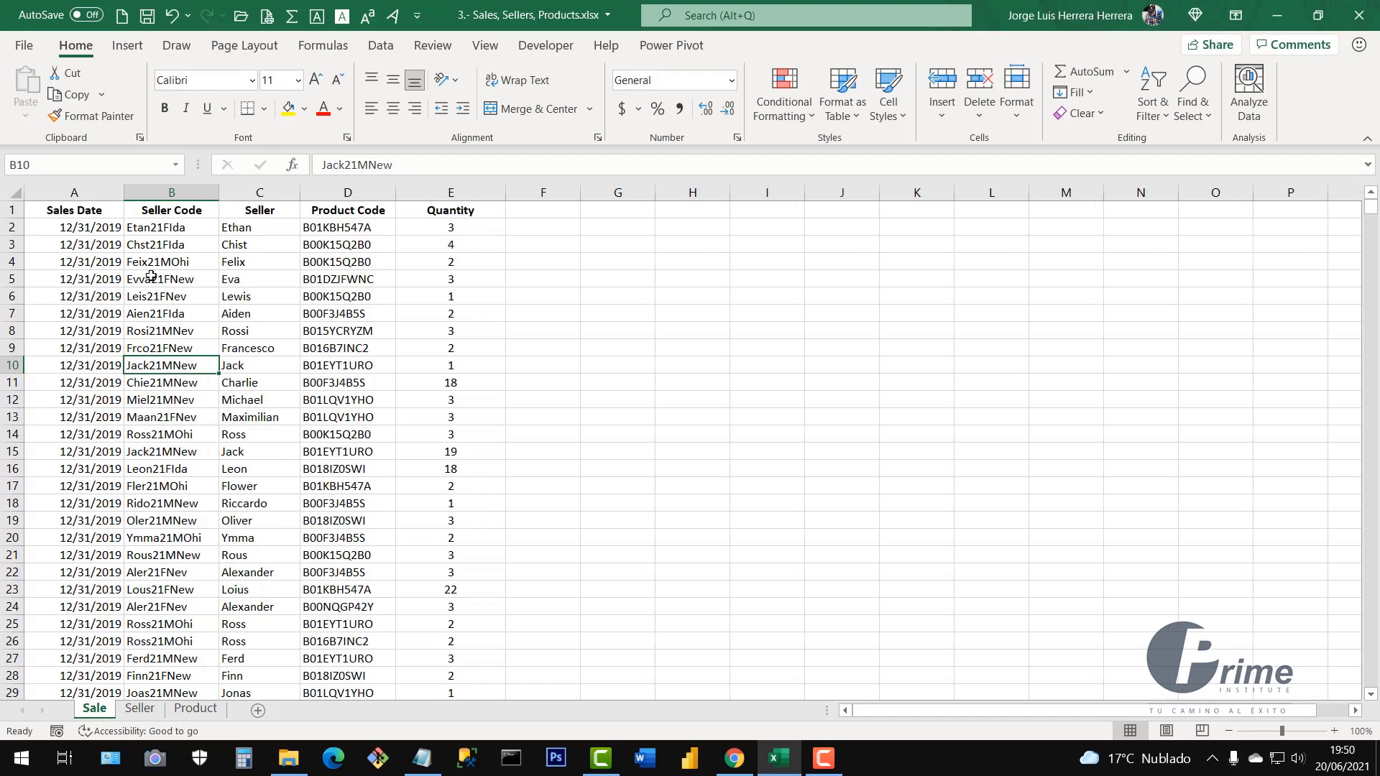
Look over the Seller and Product sheets and examine the seller and product code columns on the Sale sheet
left_click(132, 716)
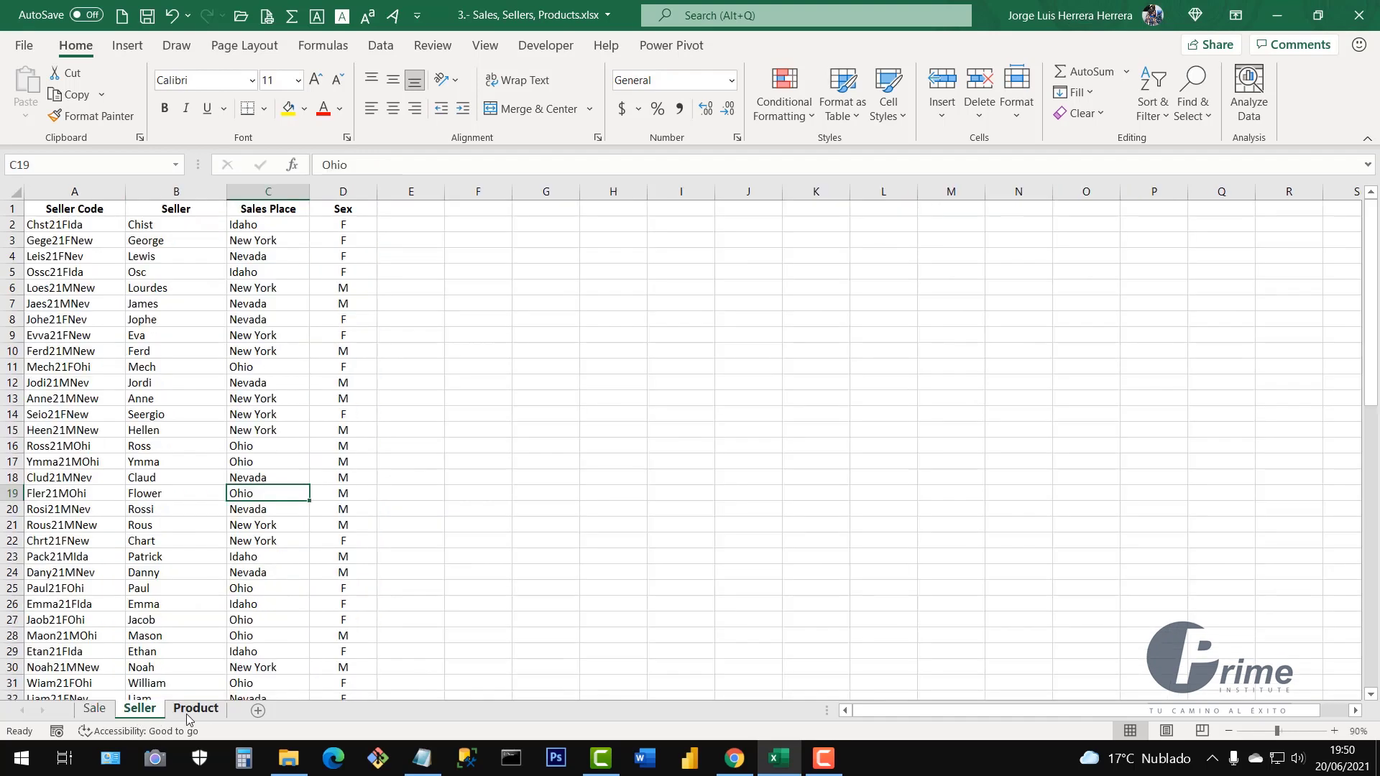
left_click(189, 714)
left_click(94, 710)
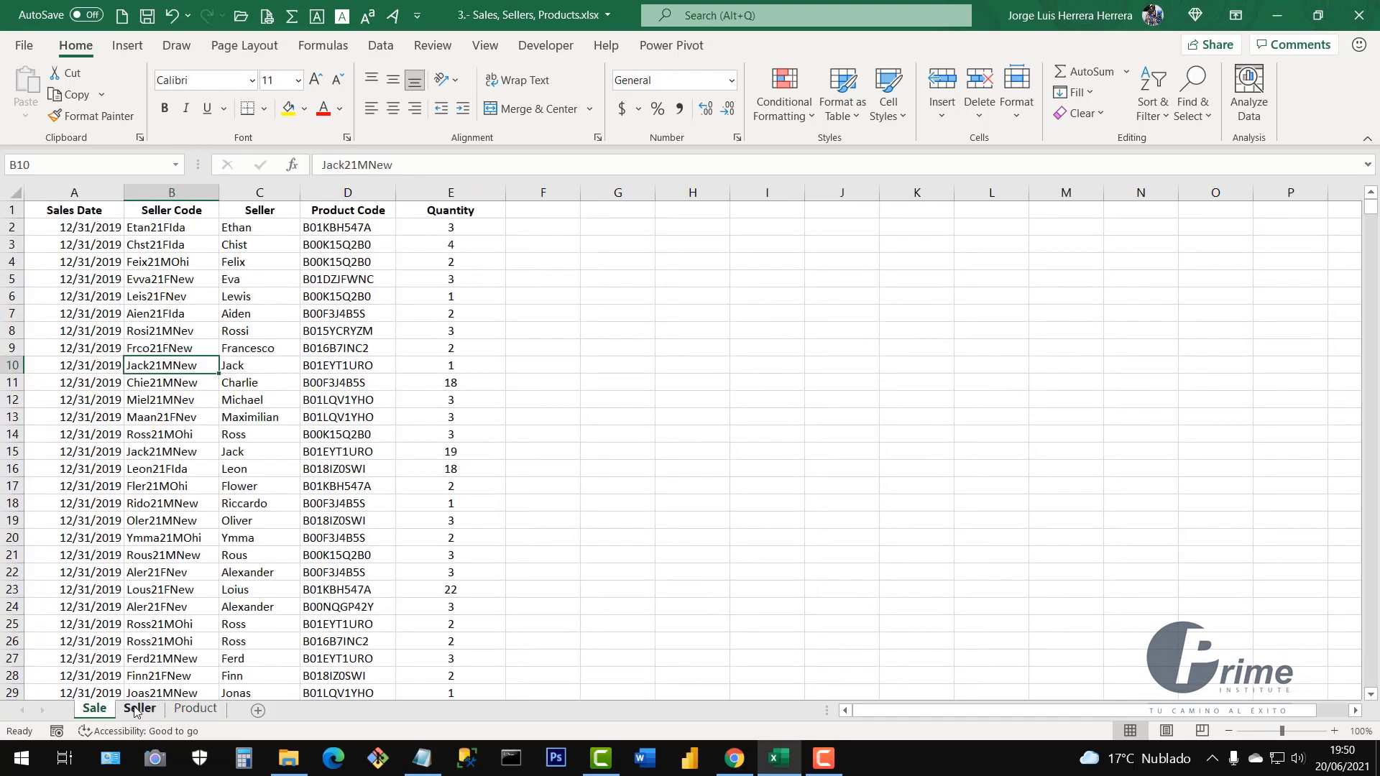
left_click(195, 348)
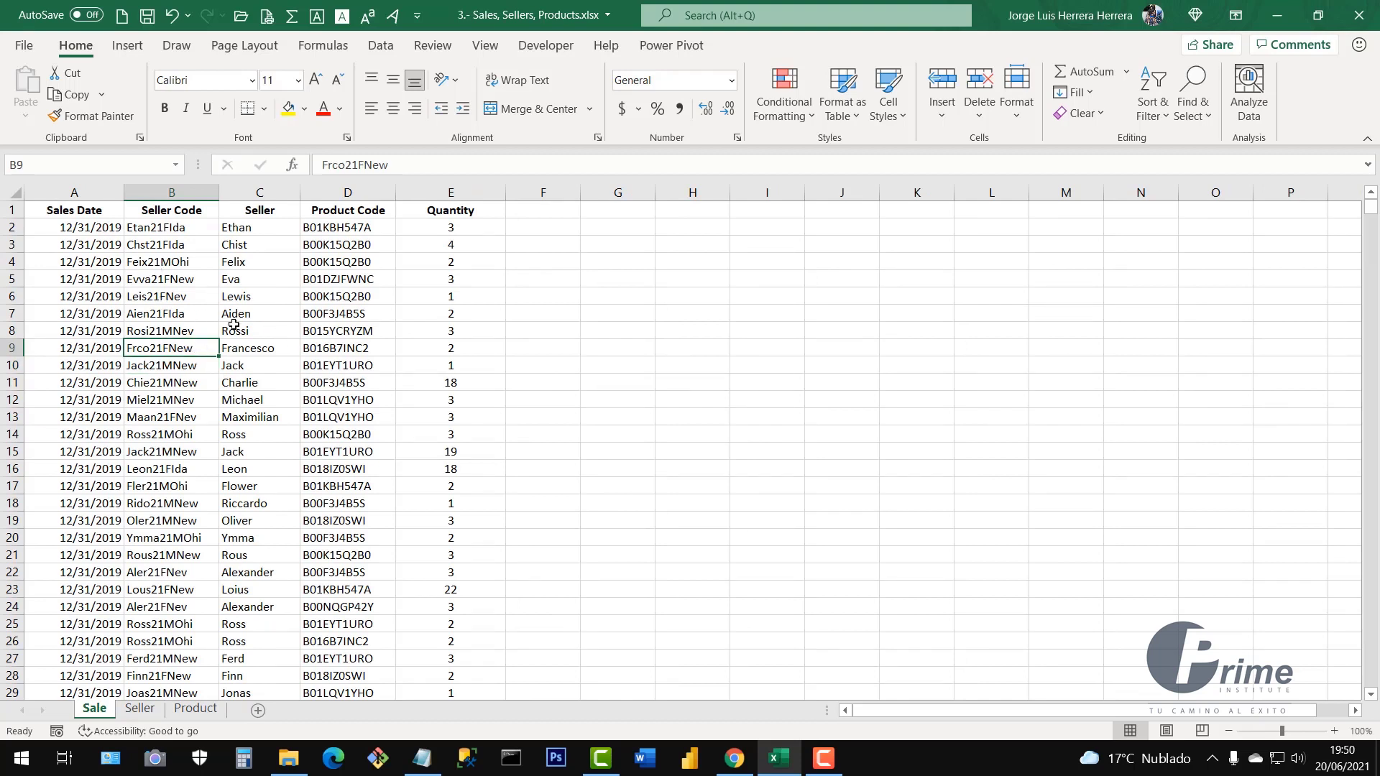
left_click(258, 330)
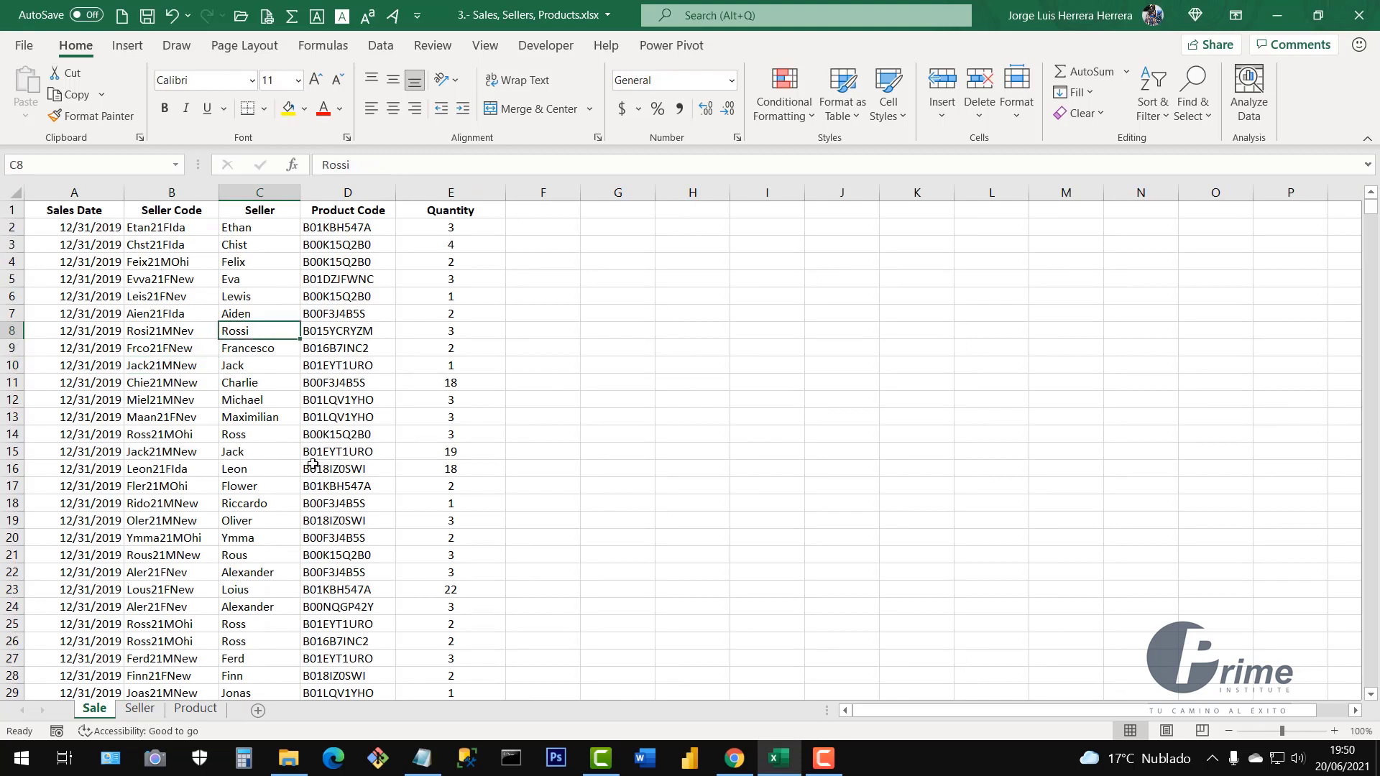
left_click(185, 297)
left_click(325, 278)
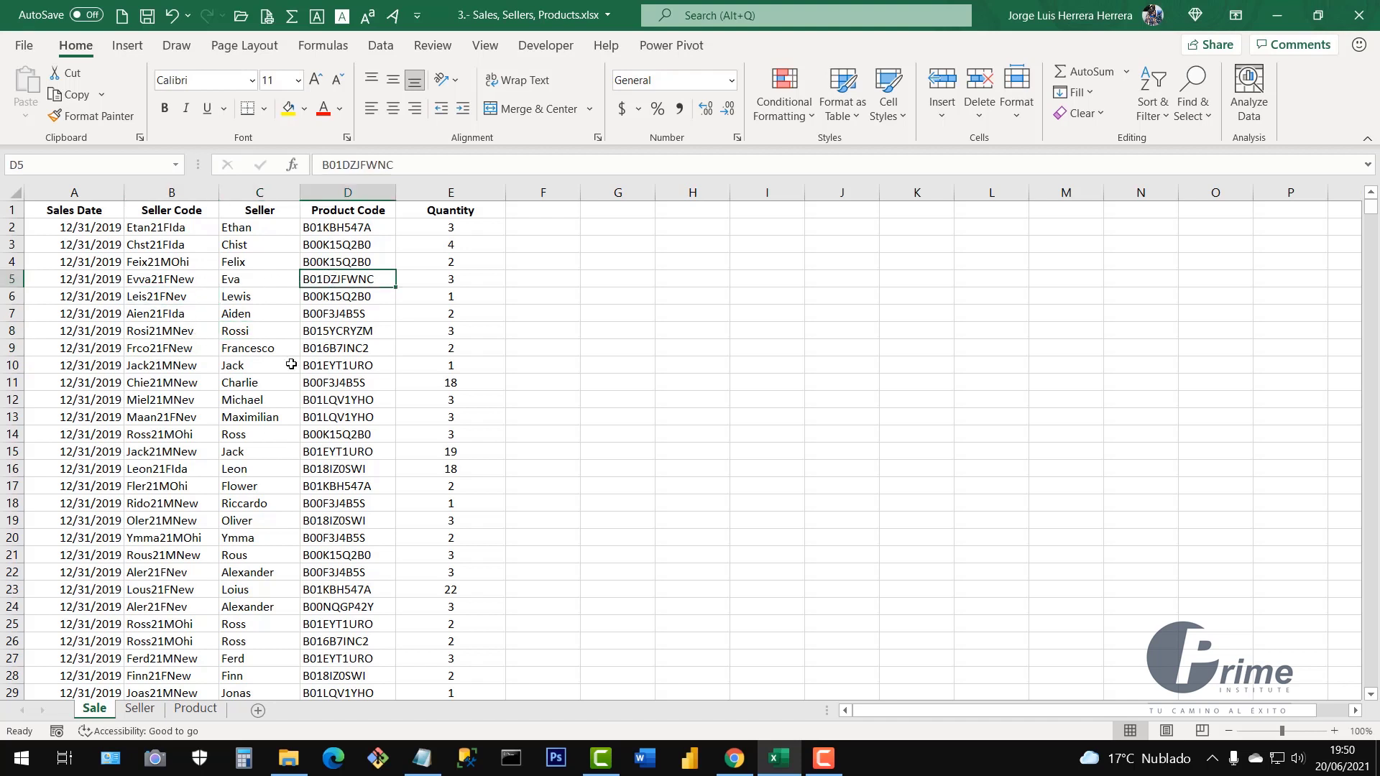
left_click(281, 400)
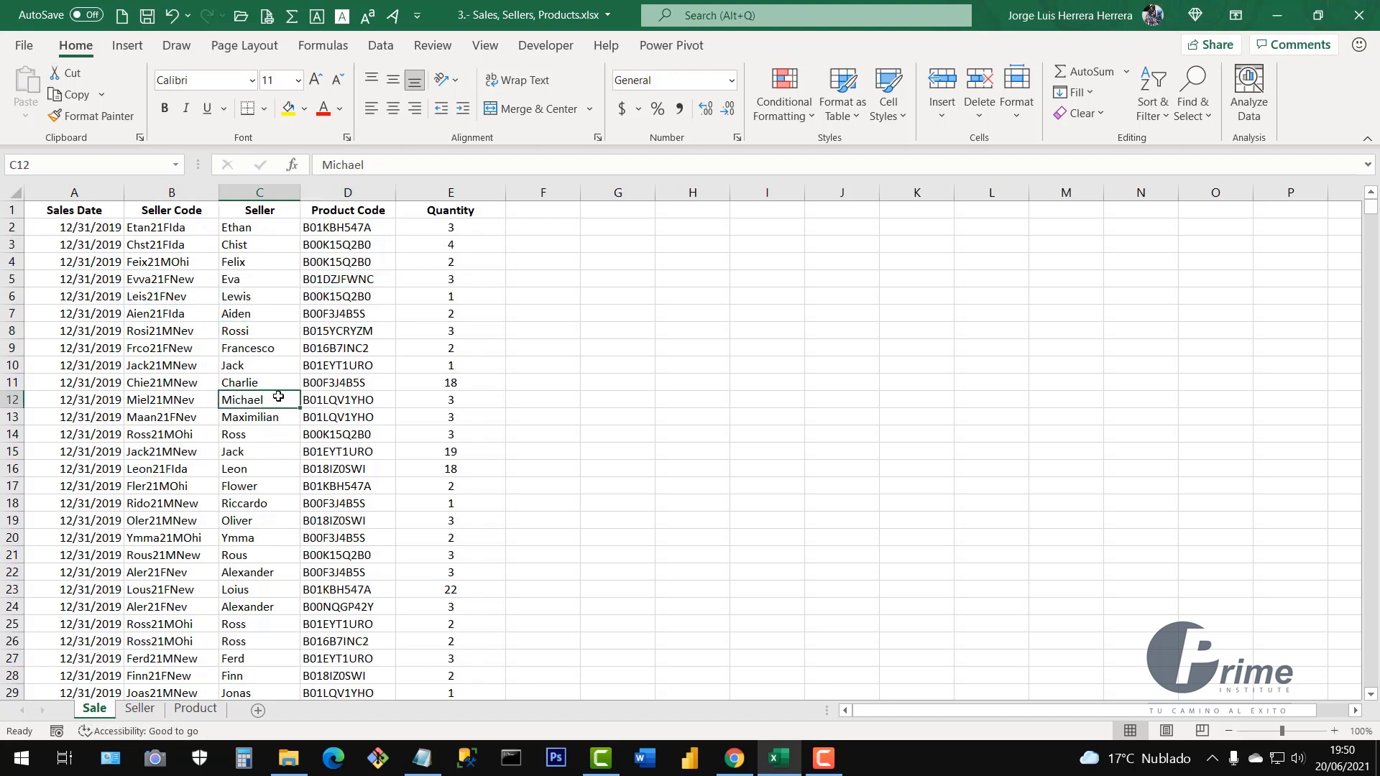
Convert the Sale sheet's data range A1:E10001 into a table with headers
left_click(264, 353)
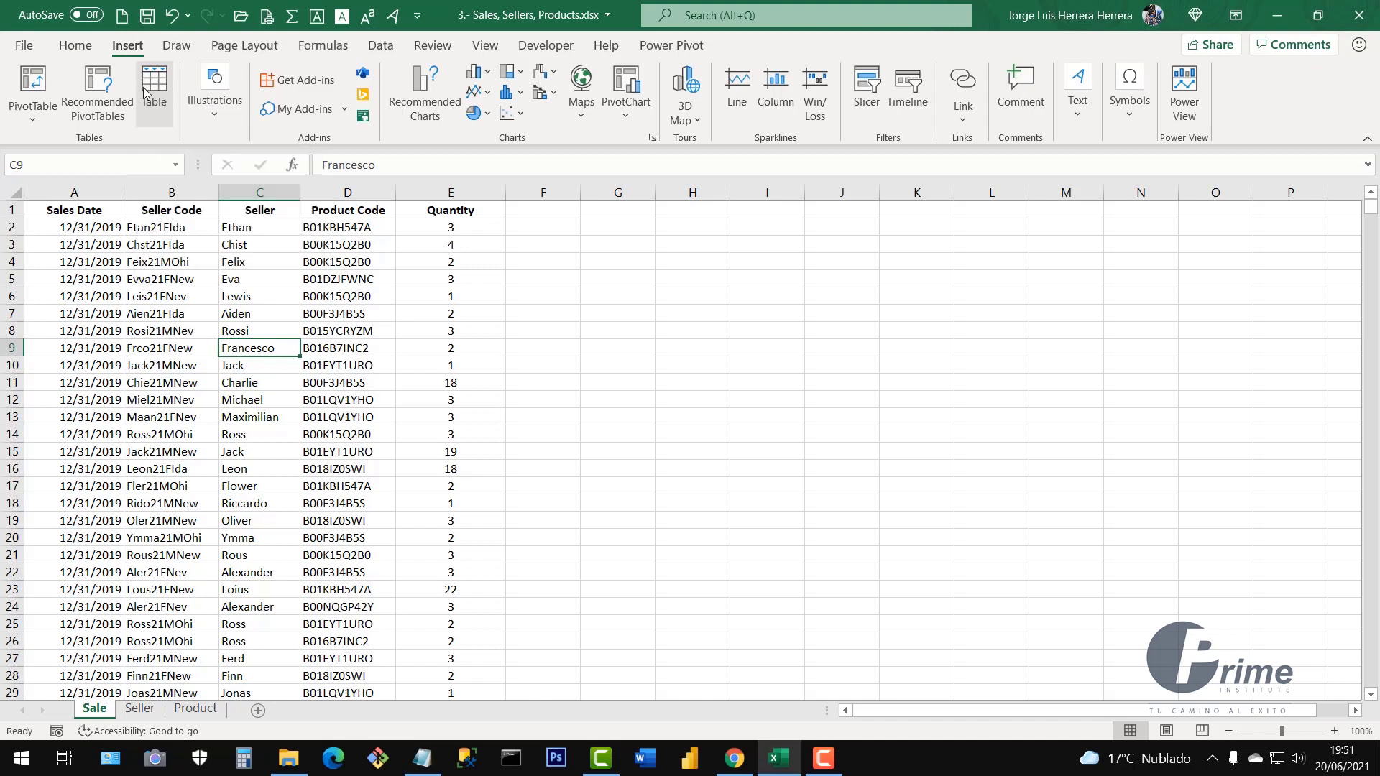
left_click(147, 92)
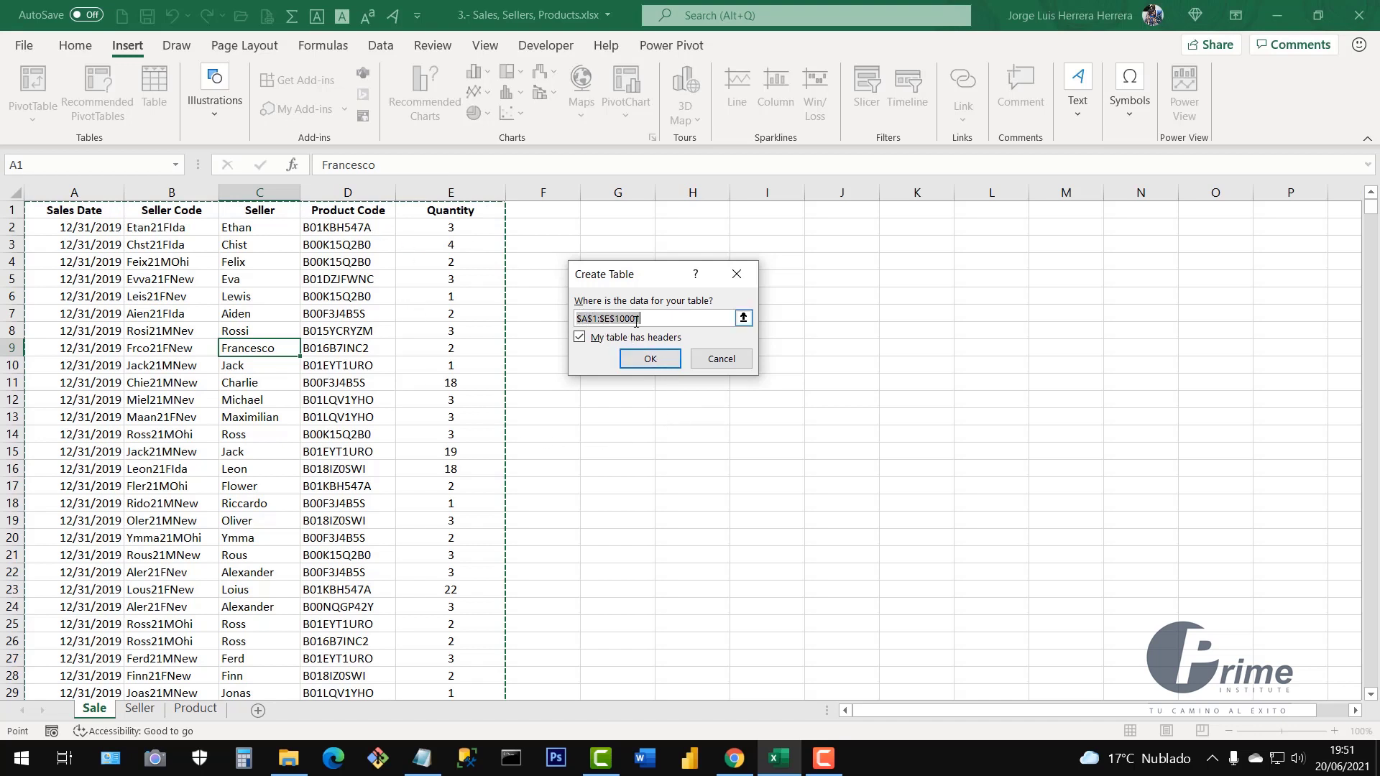
left_click(649, 358)
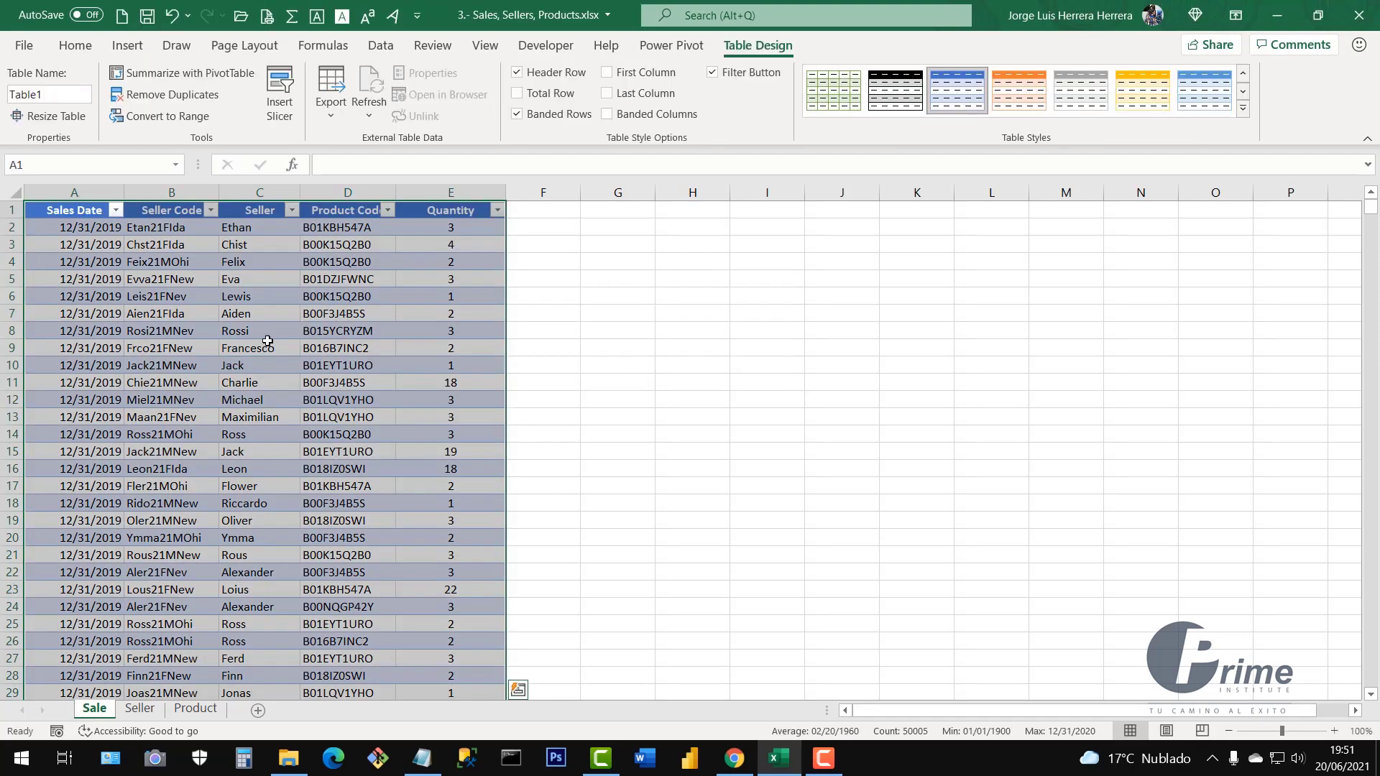
Name the new table on the Sale sheet SALES
left_click(48, 96)
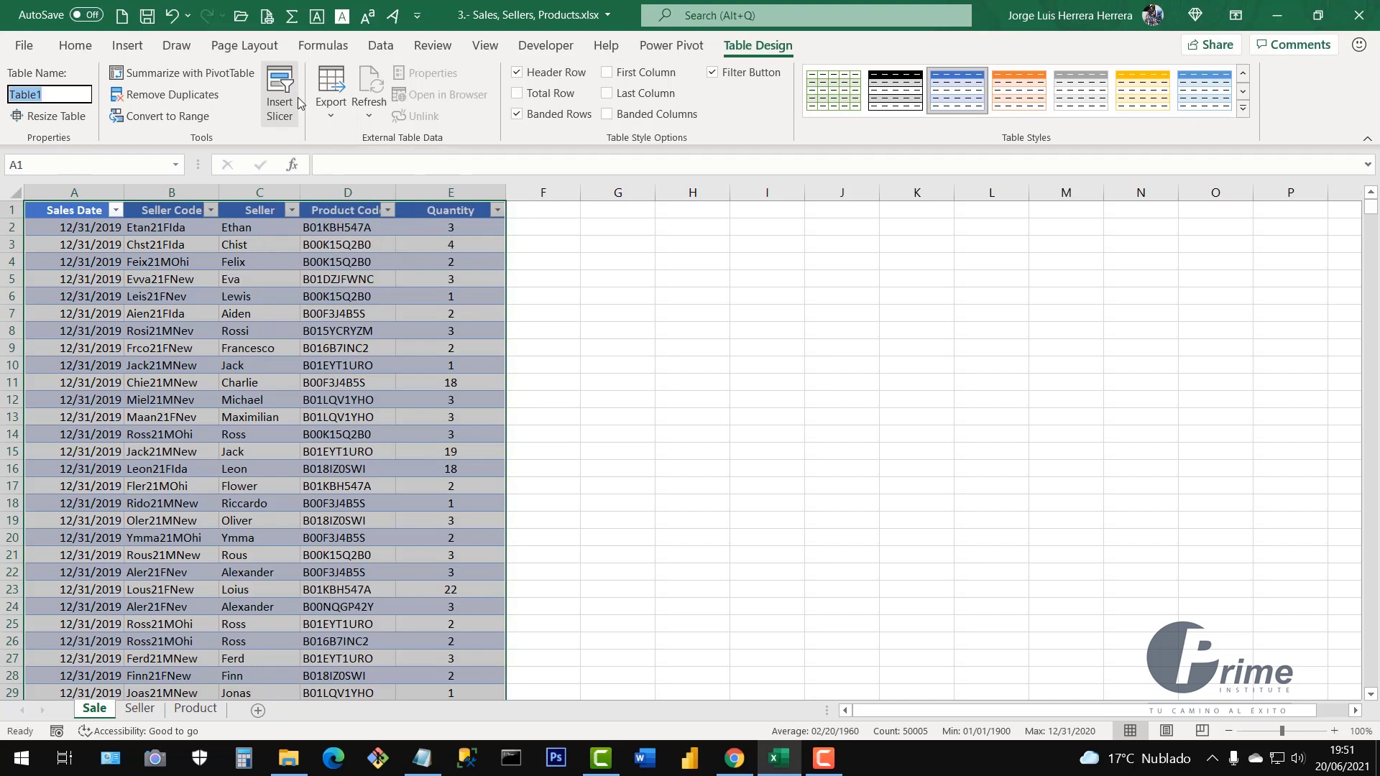
type("SALES")
key("Return")
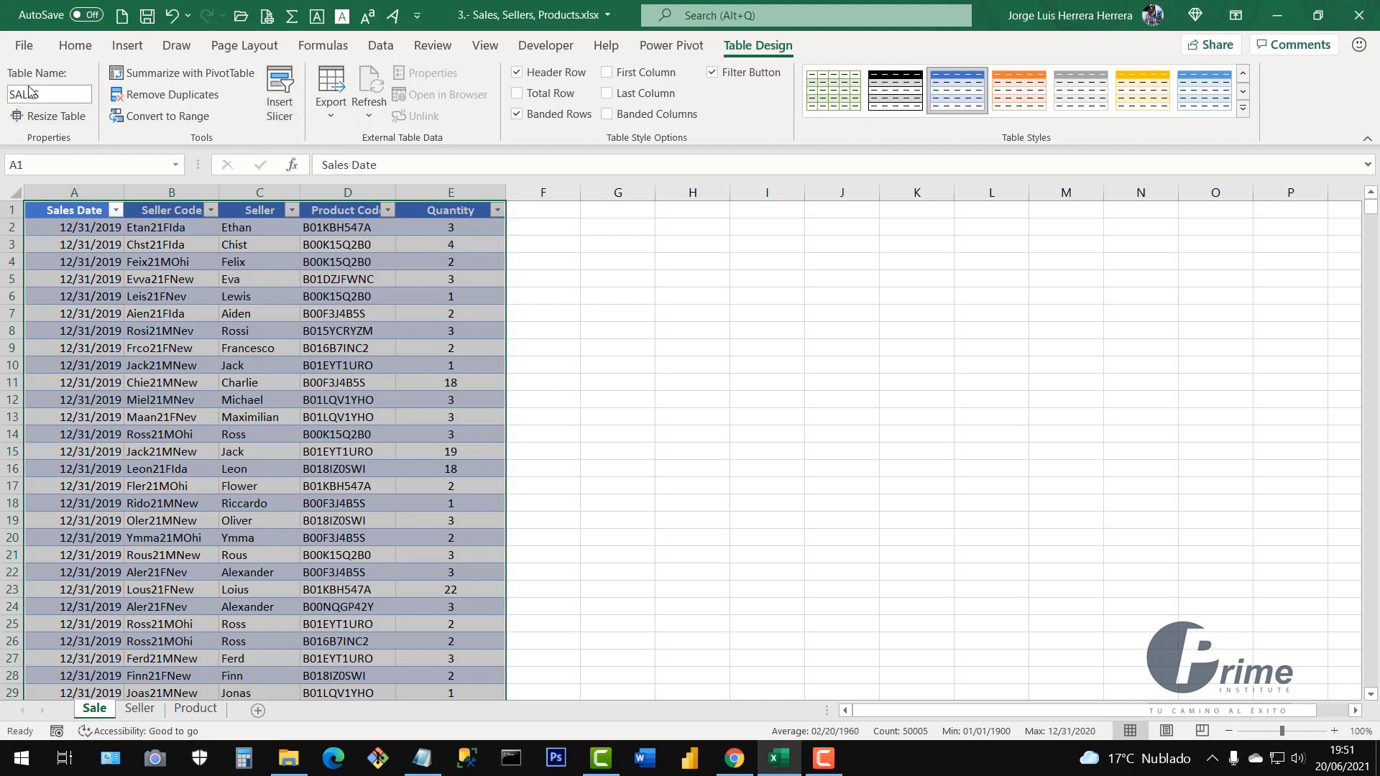
Convert the Seller sheet's data range A1:D73 into a table with headers
left_click(233, 365)
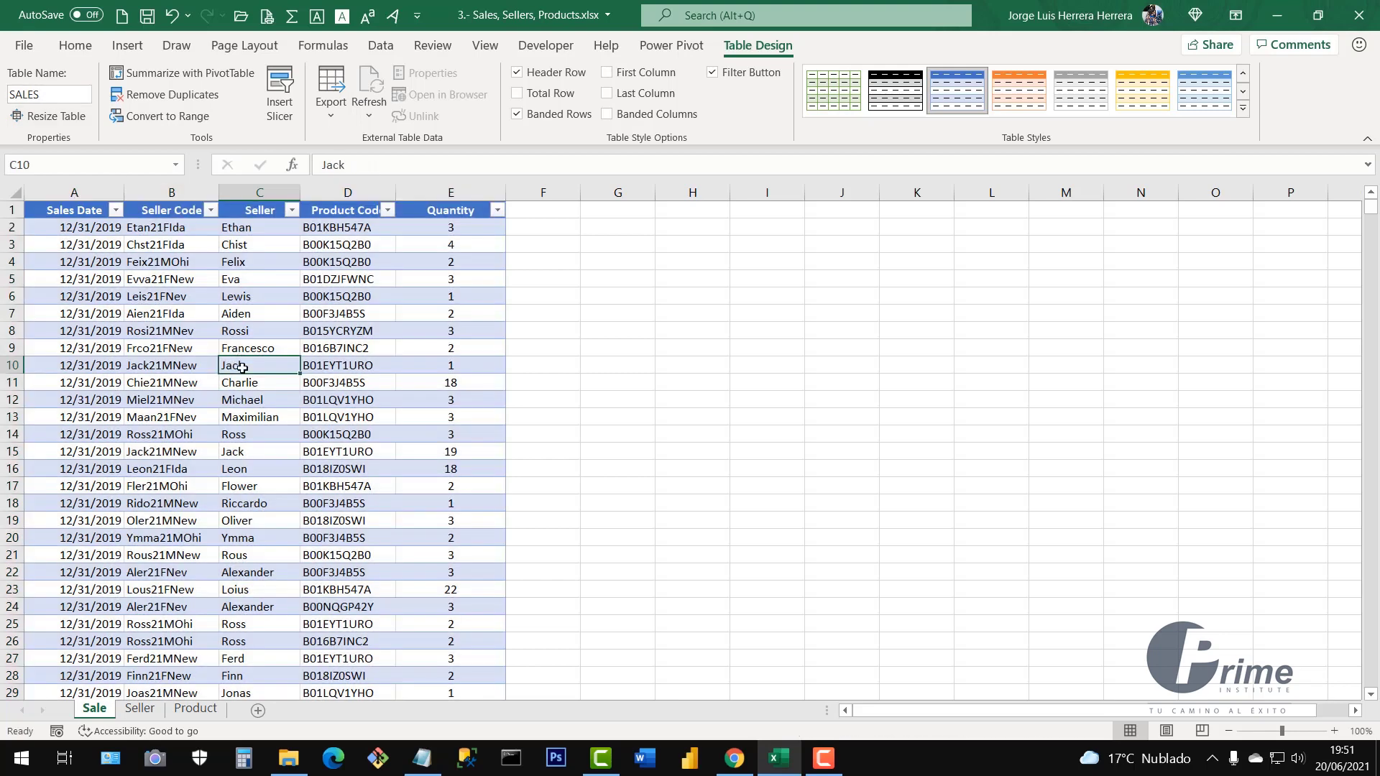
left_click(140, 710)
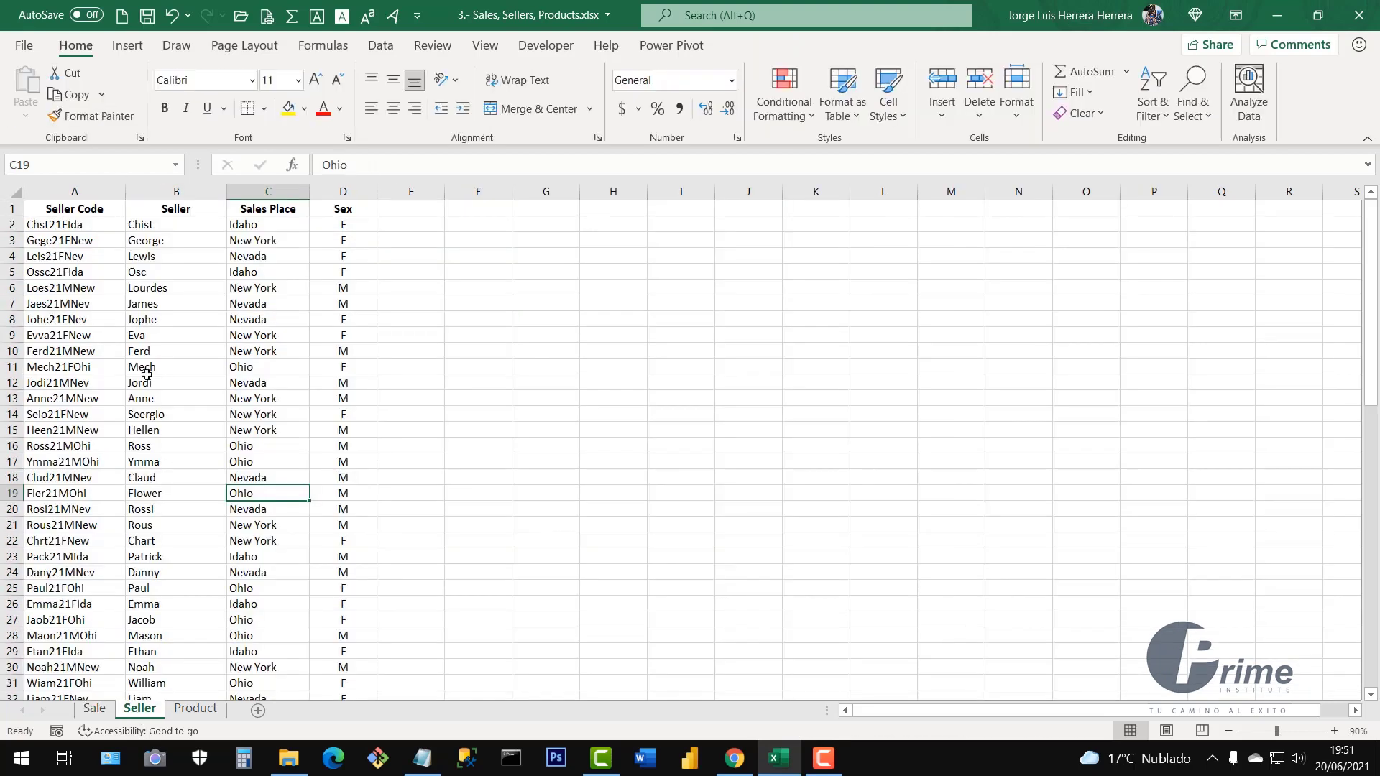
left_click(120, 337)
left_click(237, 317)
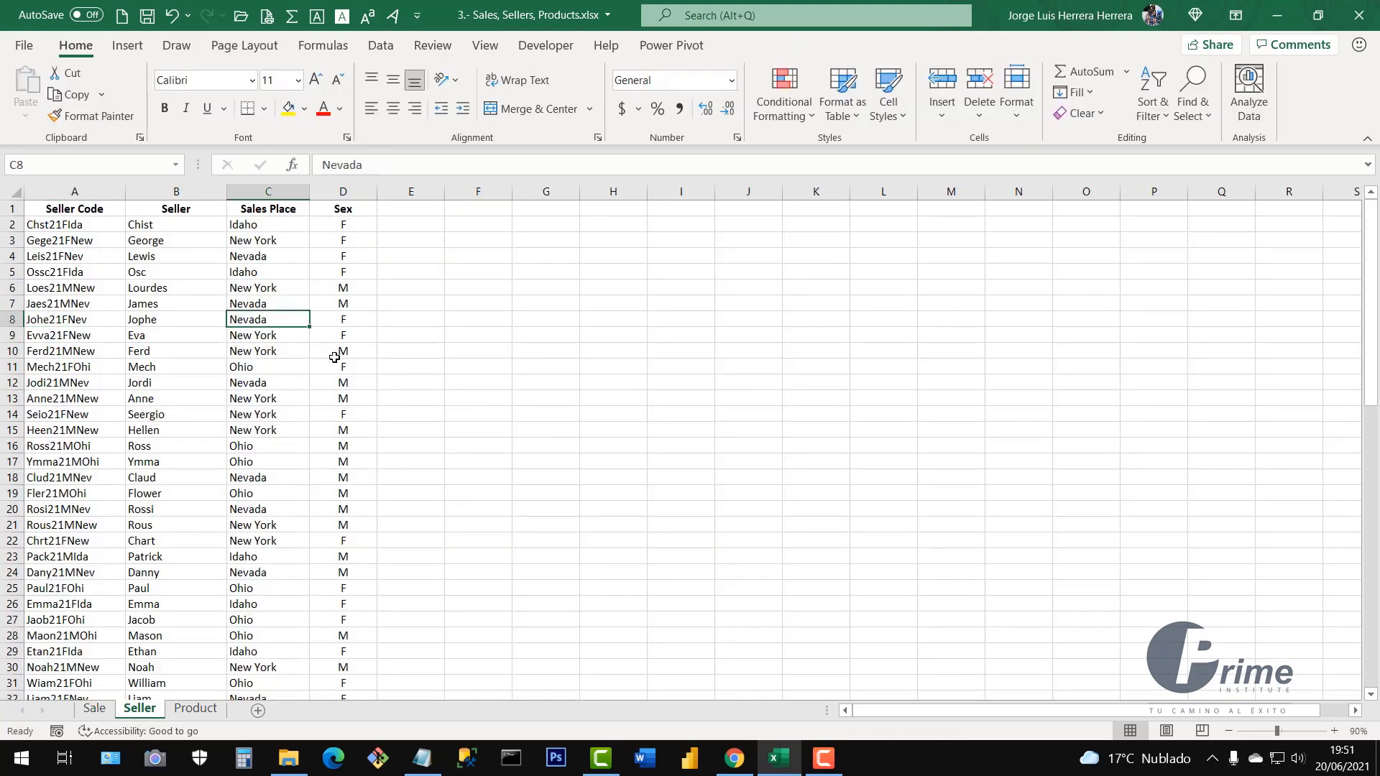
key("ctrl+t")
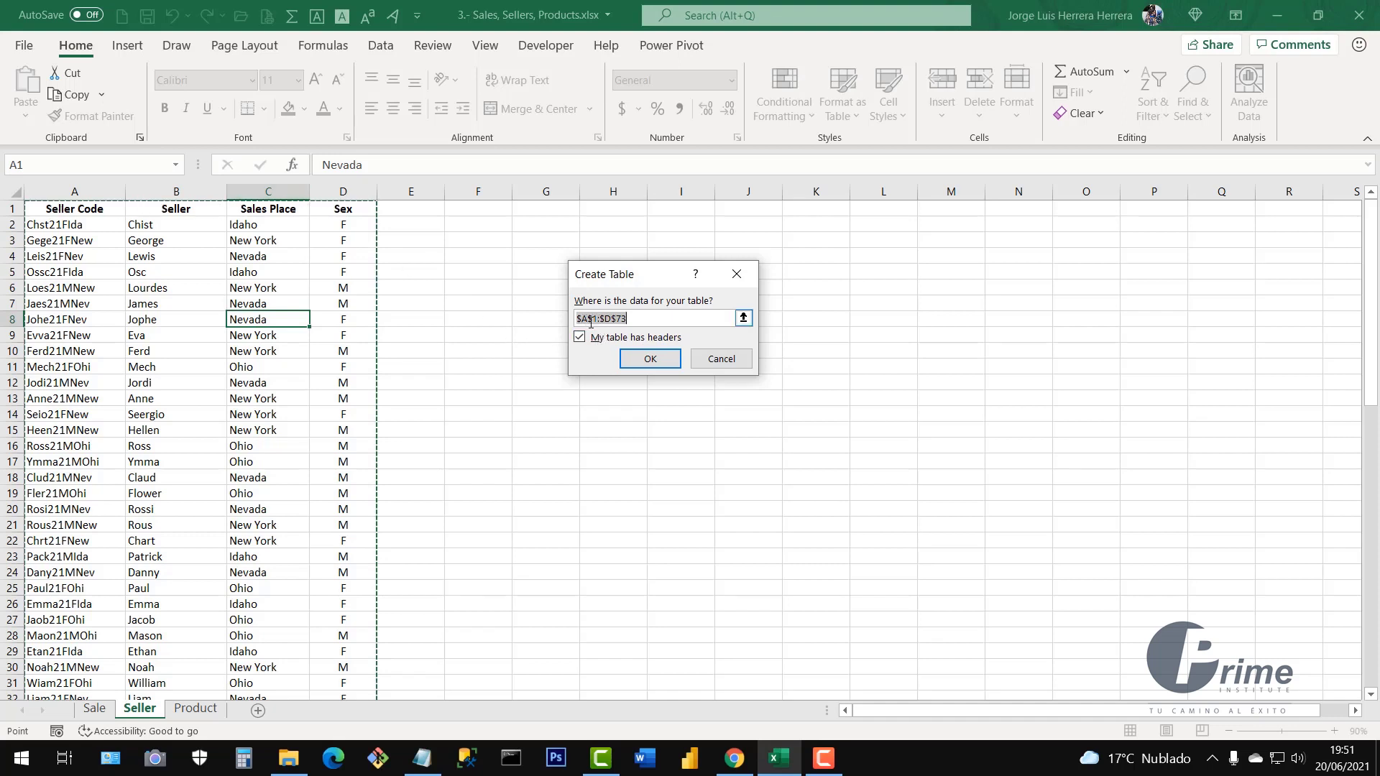
left_click(649, 358)
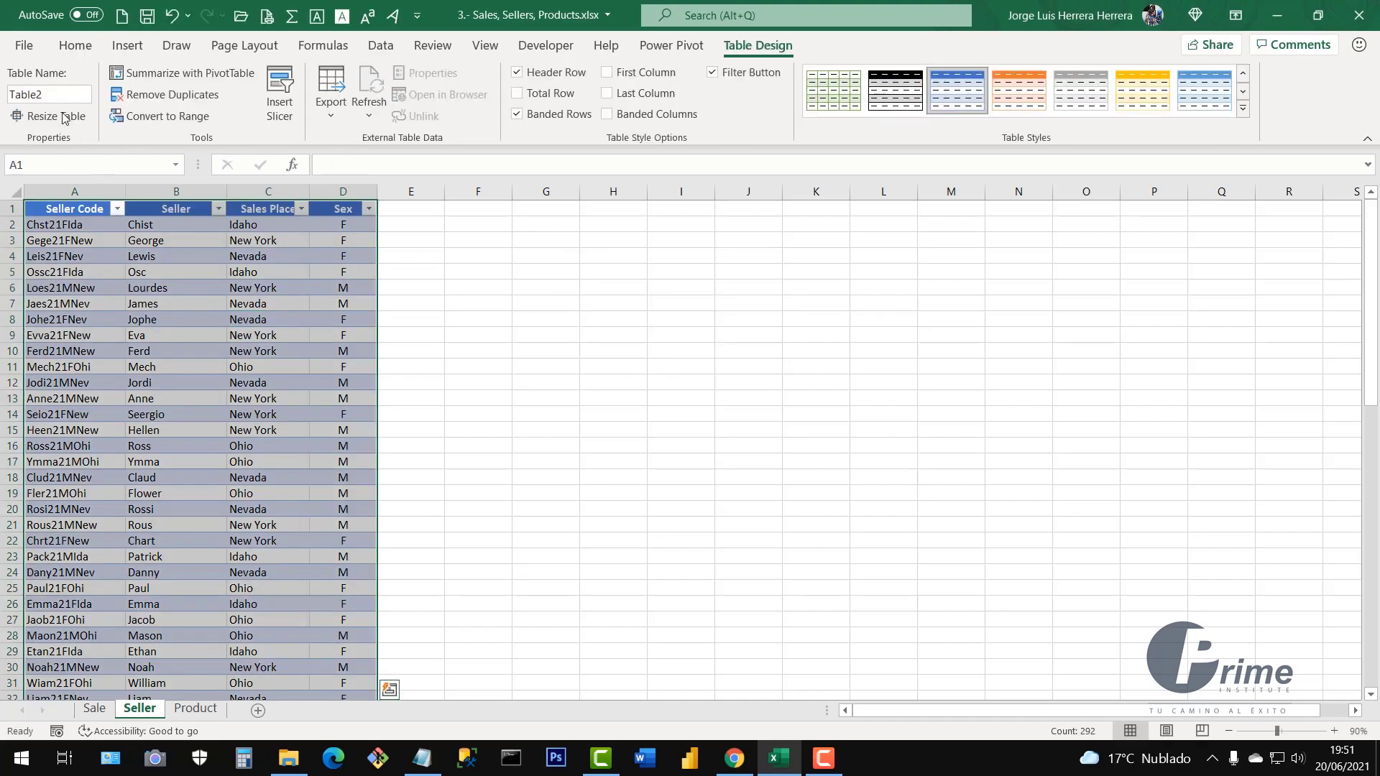
Name the new table on the Seller sheet SELLERS
left_click(52, 101)
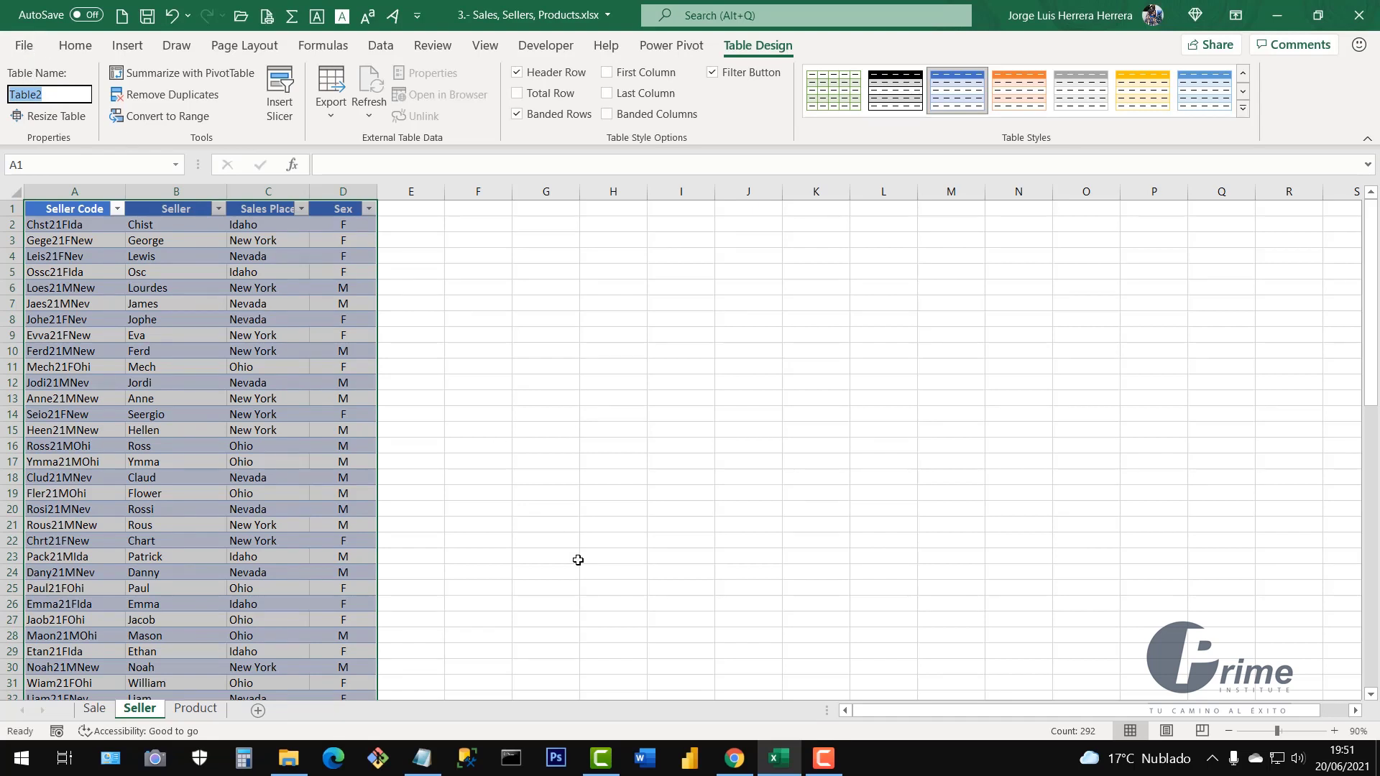
type("SELLERS")
key("Return")
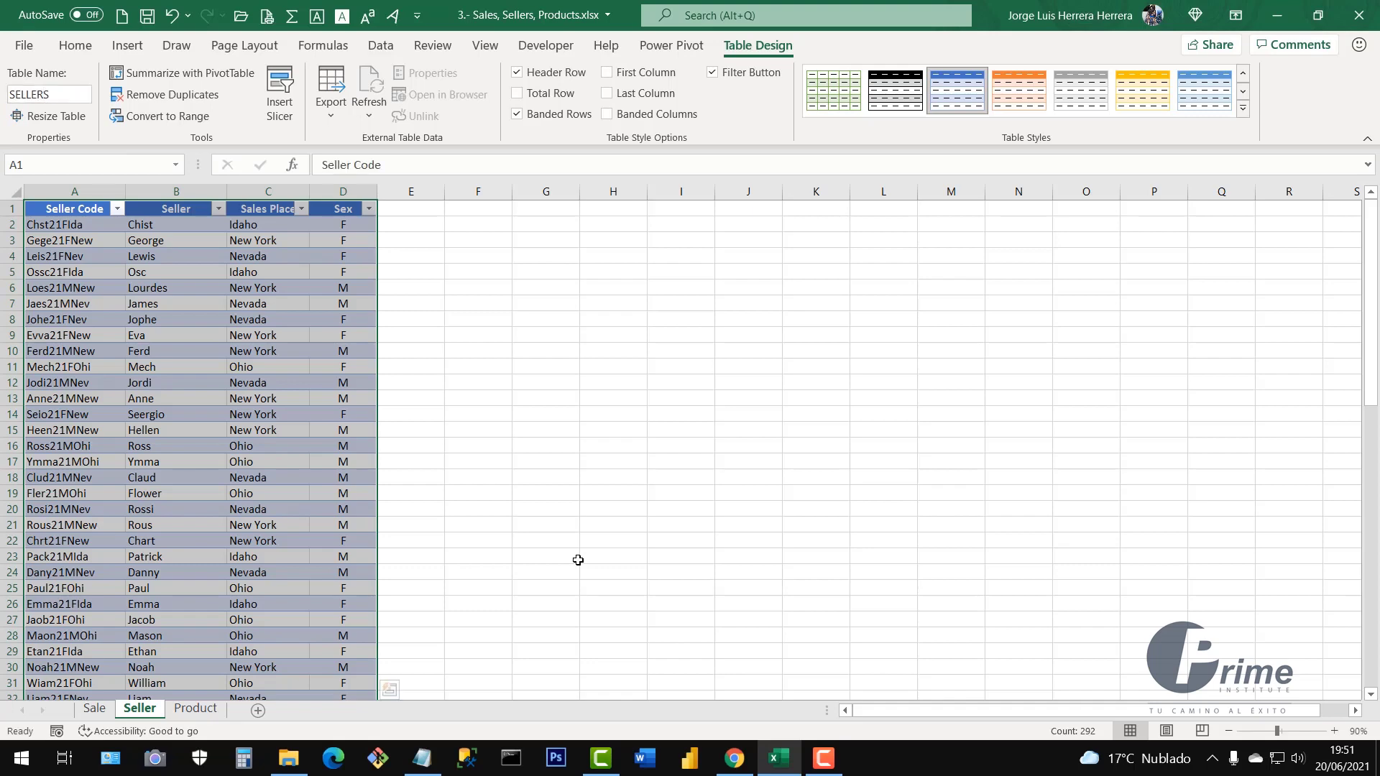
Convert the Product sheet's data range A1:C13 into a table with headers
left_click(195, 708)
left_click(166, 300)
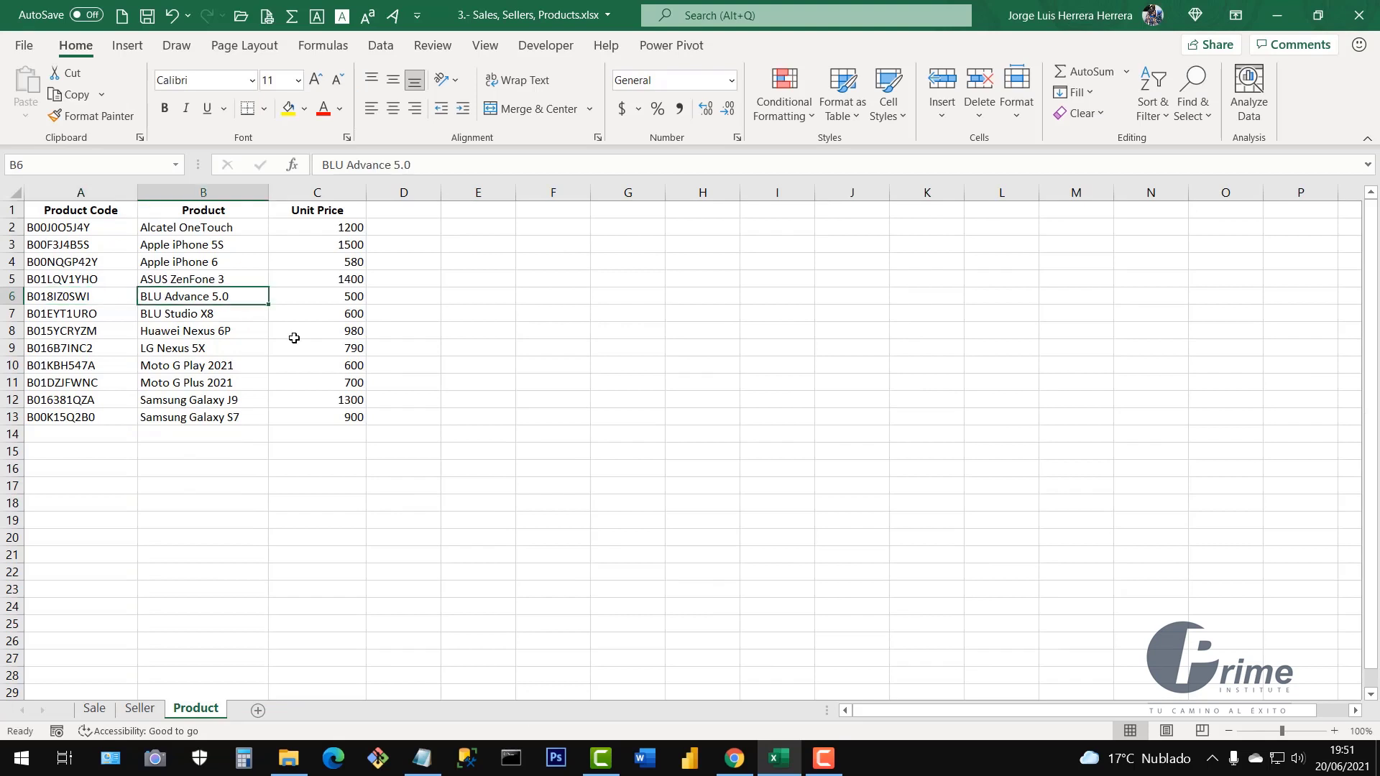
key("ctrl+t")
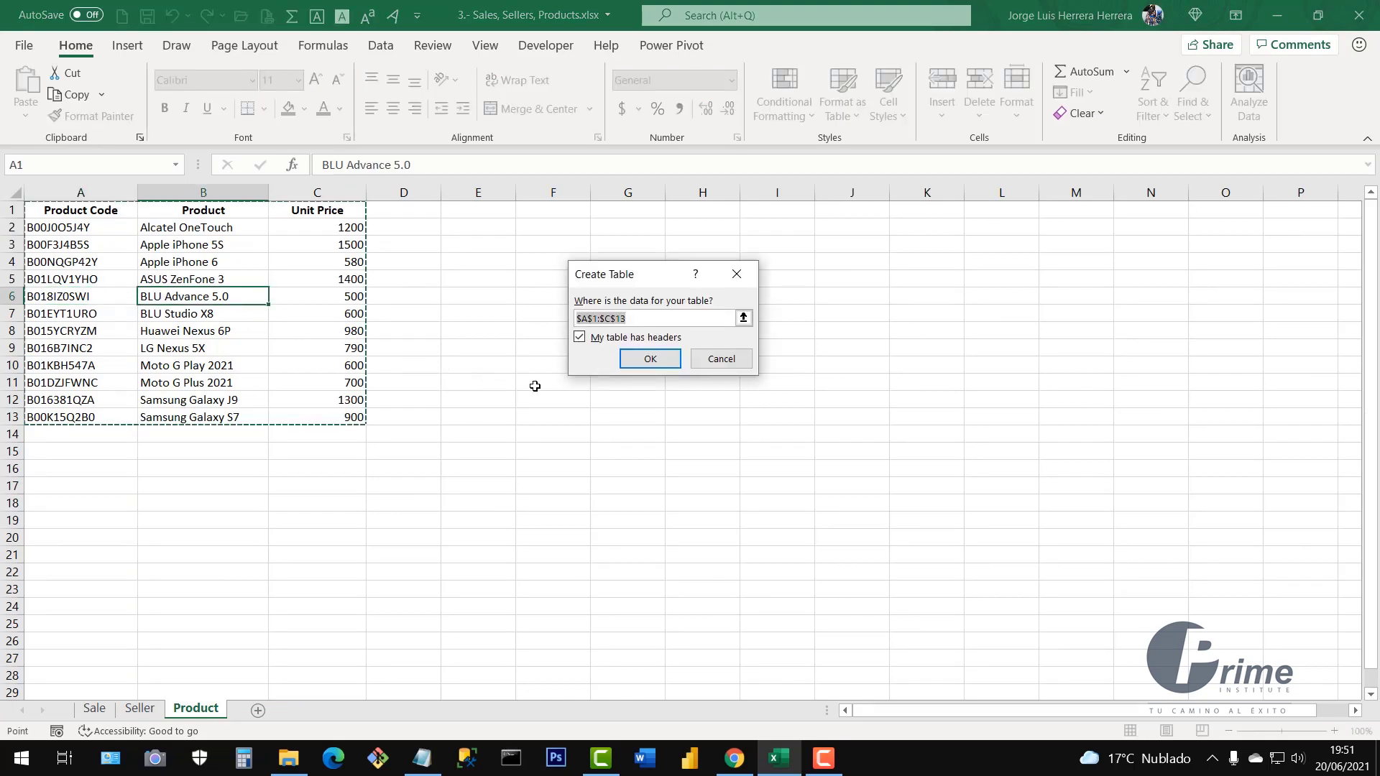
left_click(648, 359)
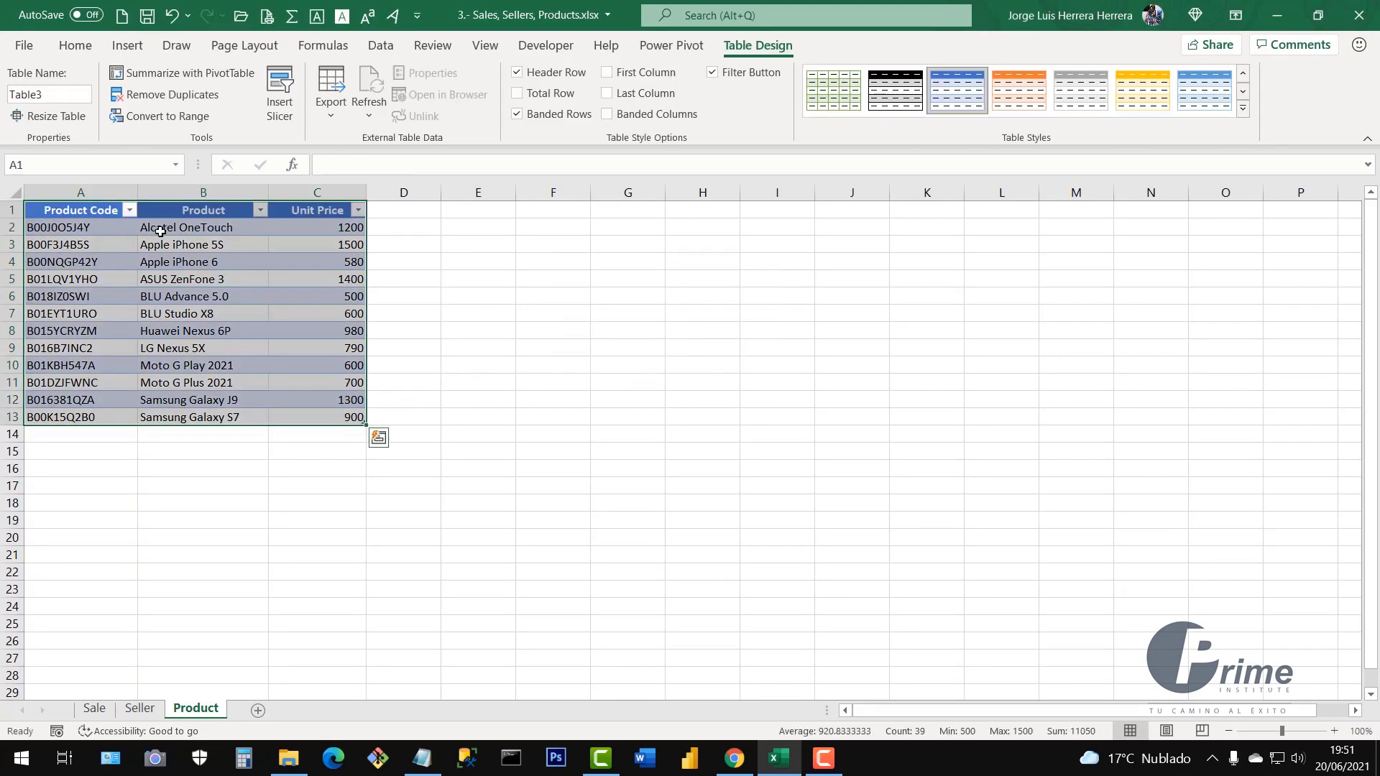
Name the new table on the Product sheet PRODUCTS
left_click(49, 92)
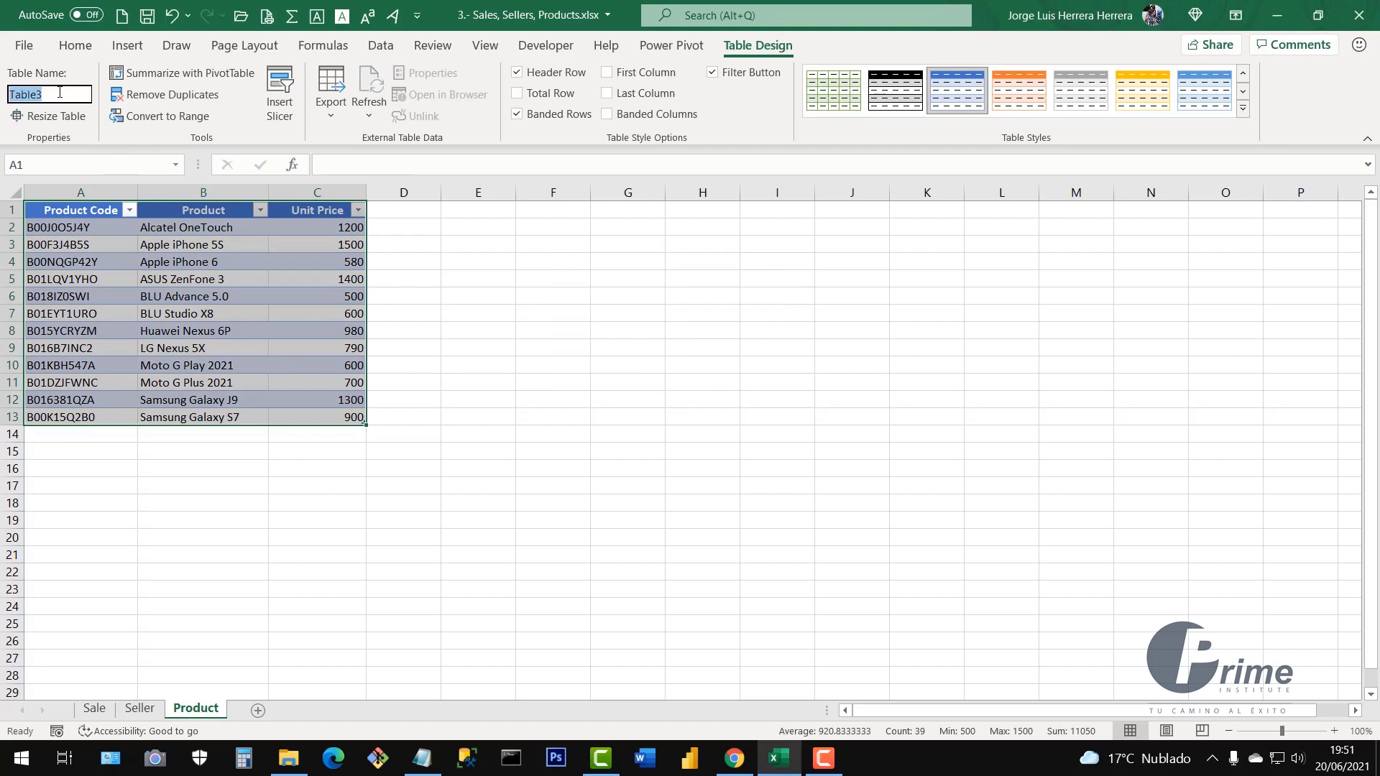
type("PRODUCTS")
key("Return")
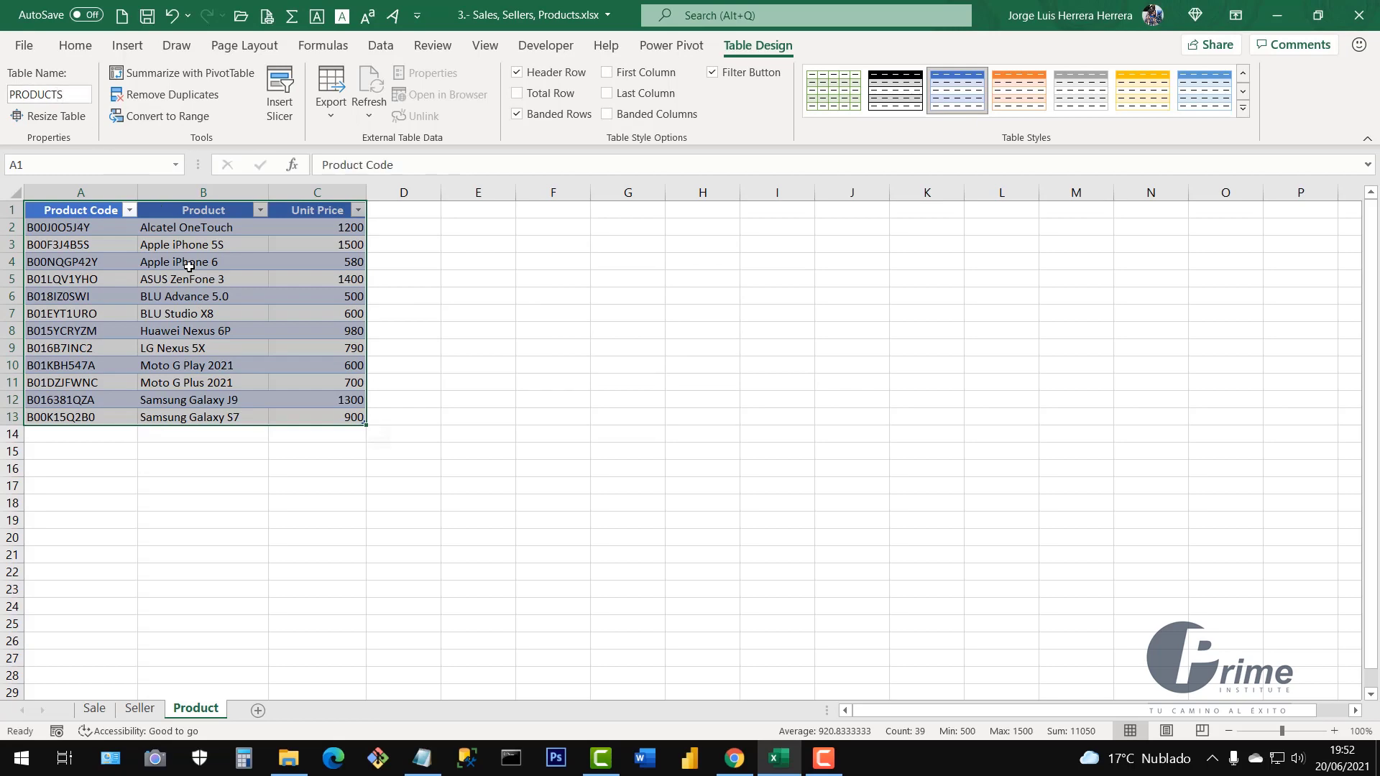
left_click(222, 333)
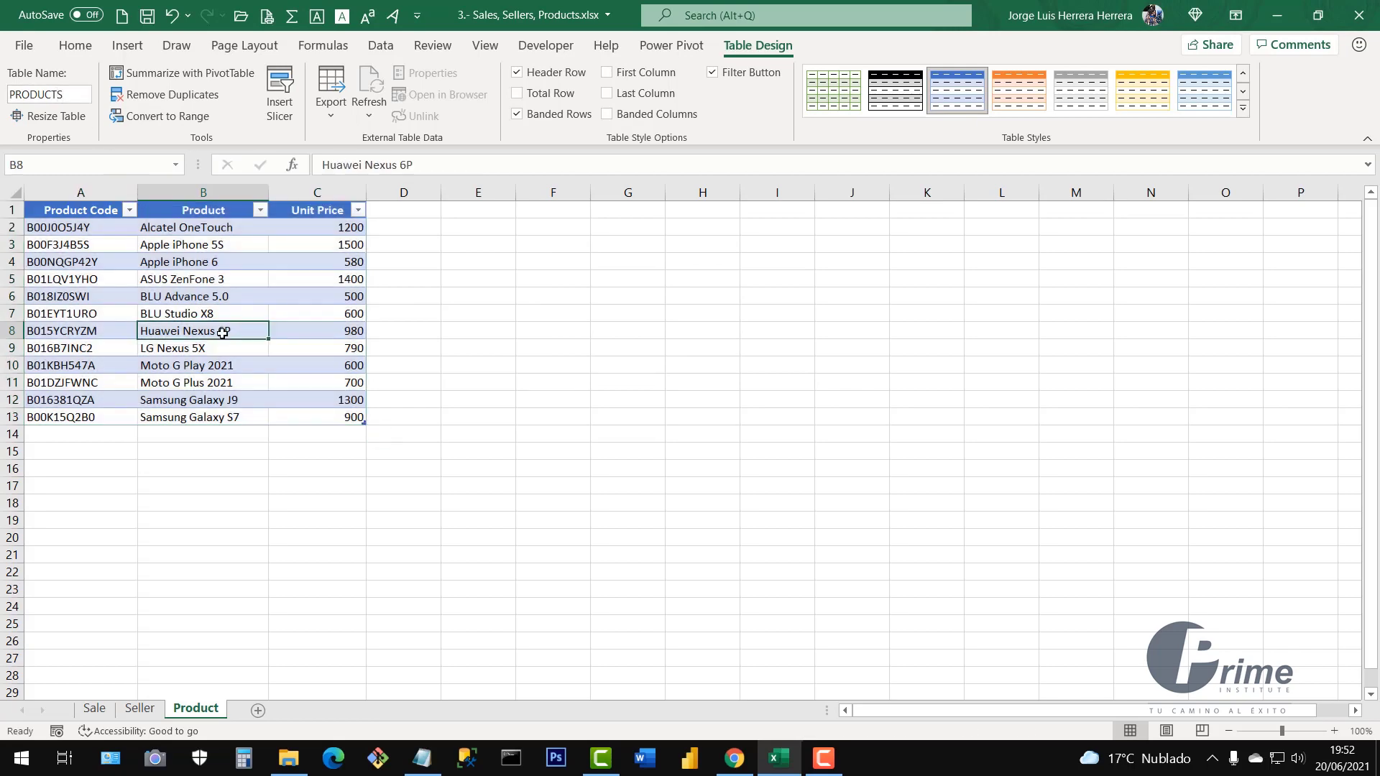
Look over the tables on the Seller and Sale sheets, examining the Sale sheet's columns at 90% zoom
left_click(140, 709)
left_click(207, 463)
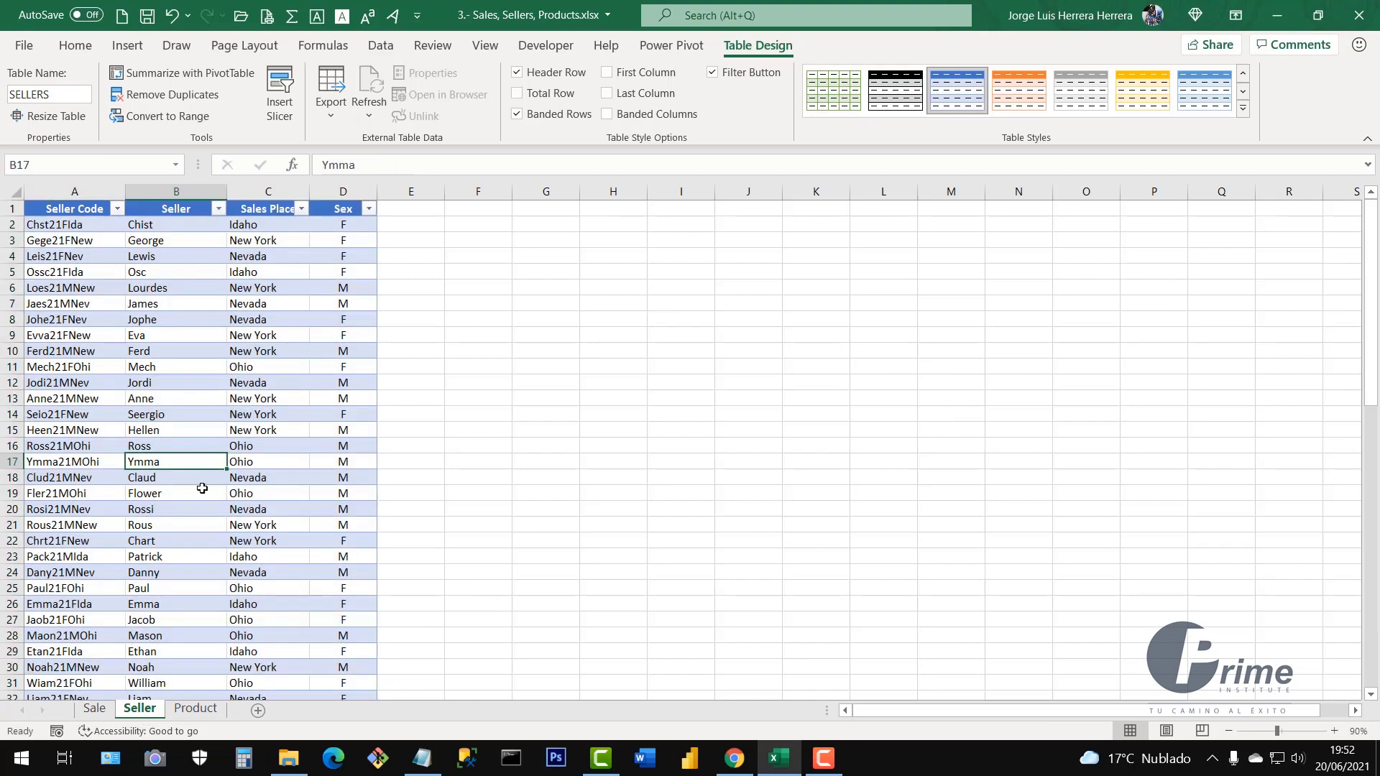
left_click(94, 709)
left_click(215, 400)
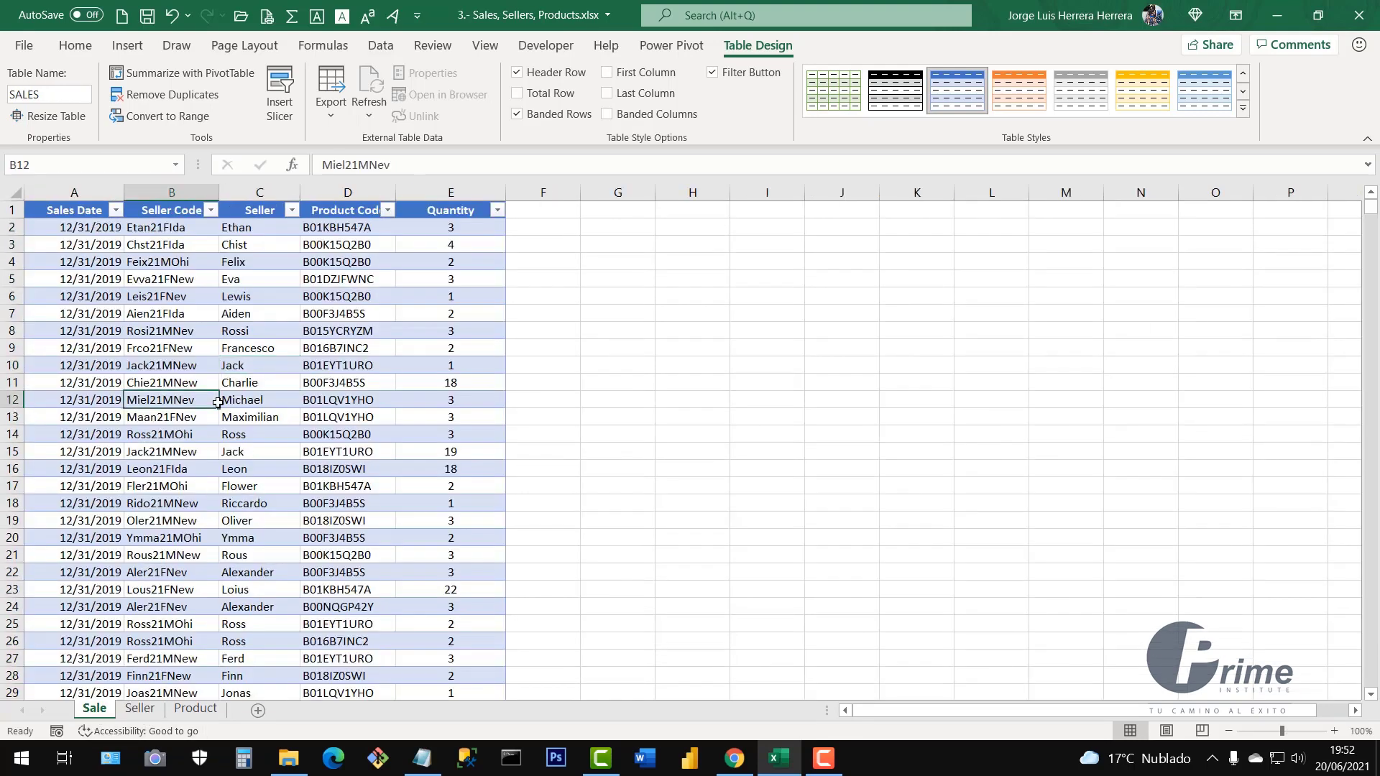
left_click(1228, 731)
left_click(190, 357)
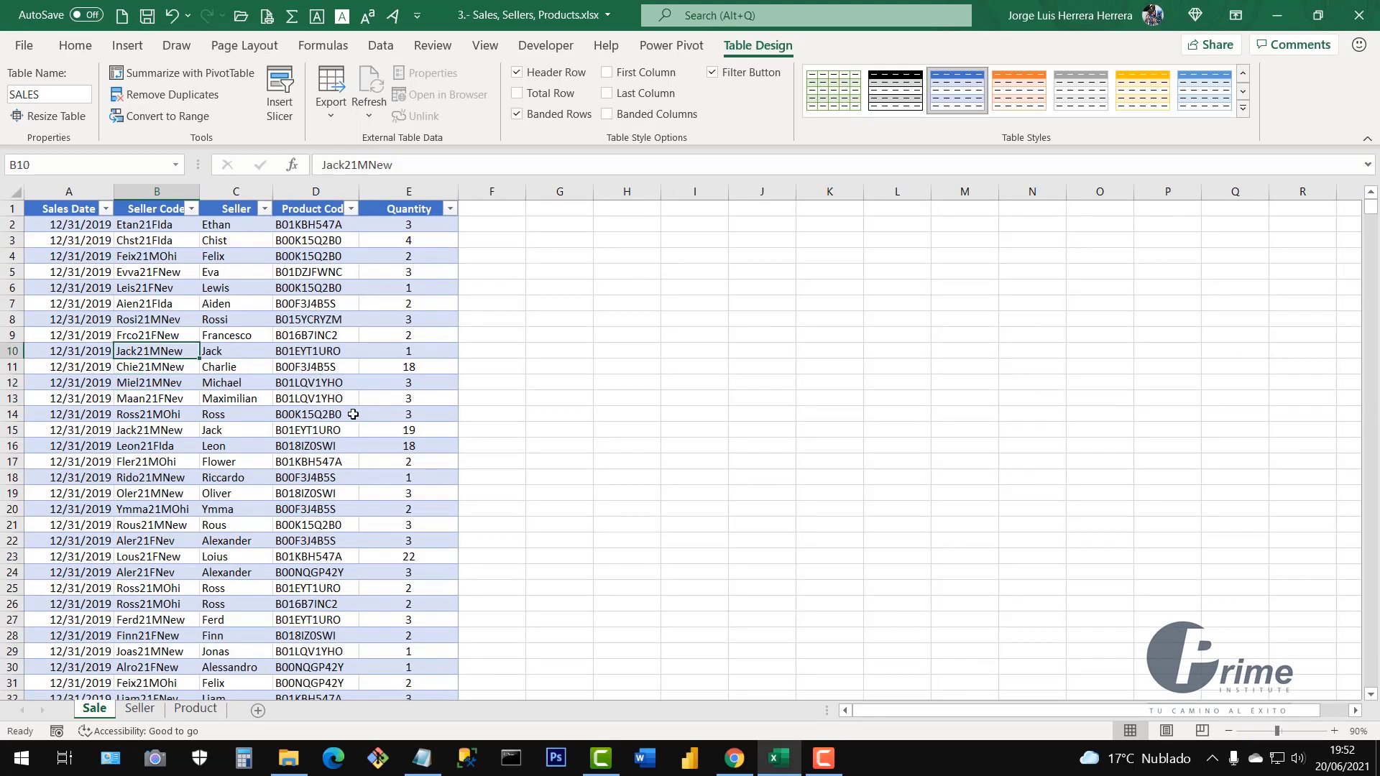
left_click(396, 316)
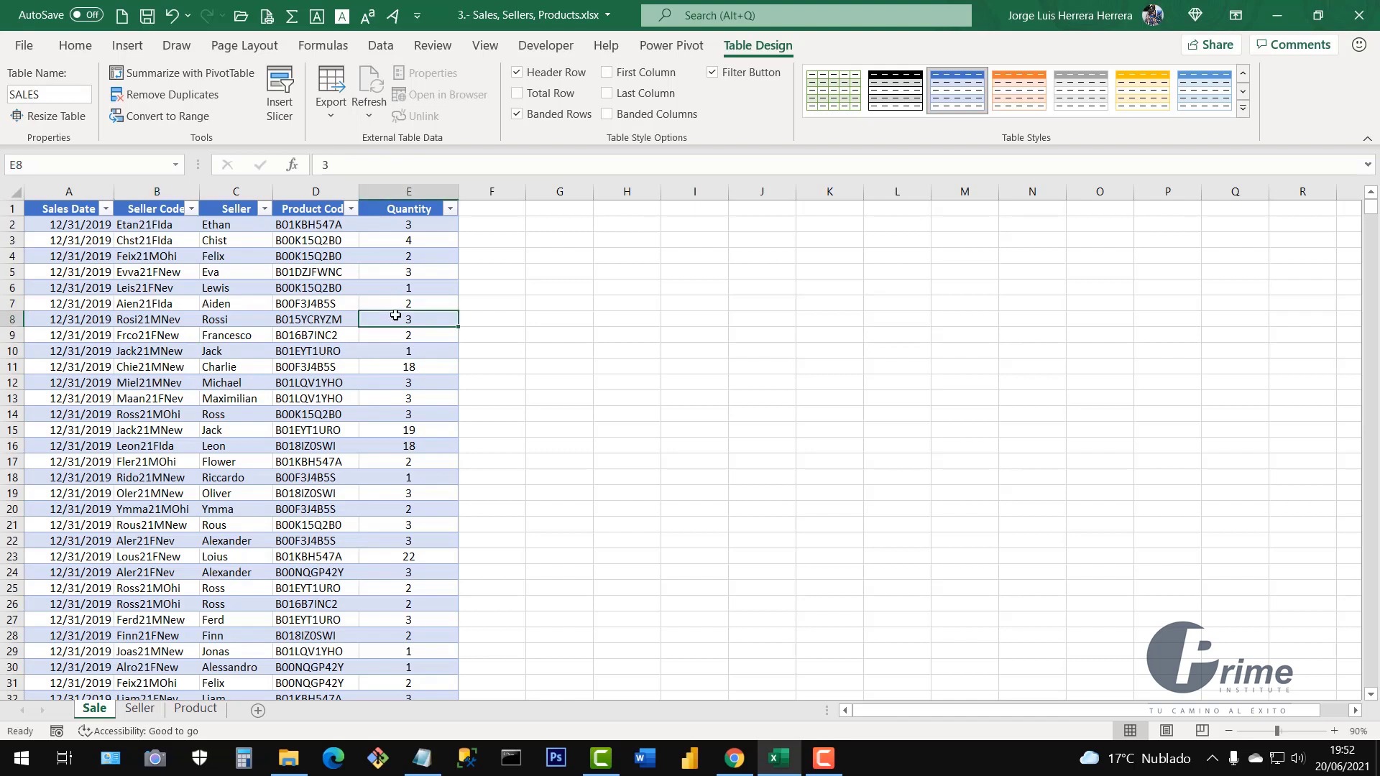
left_click(256, 335)
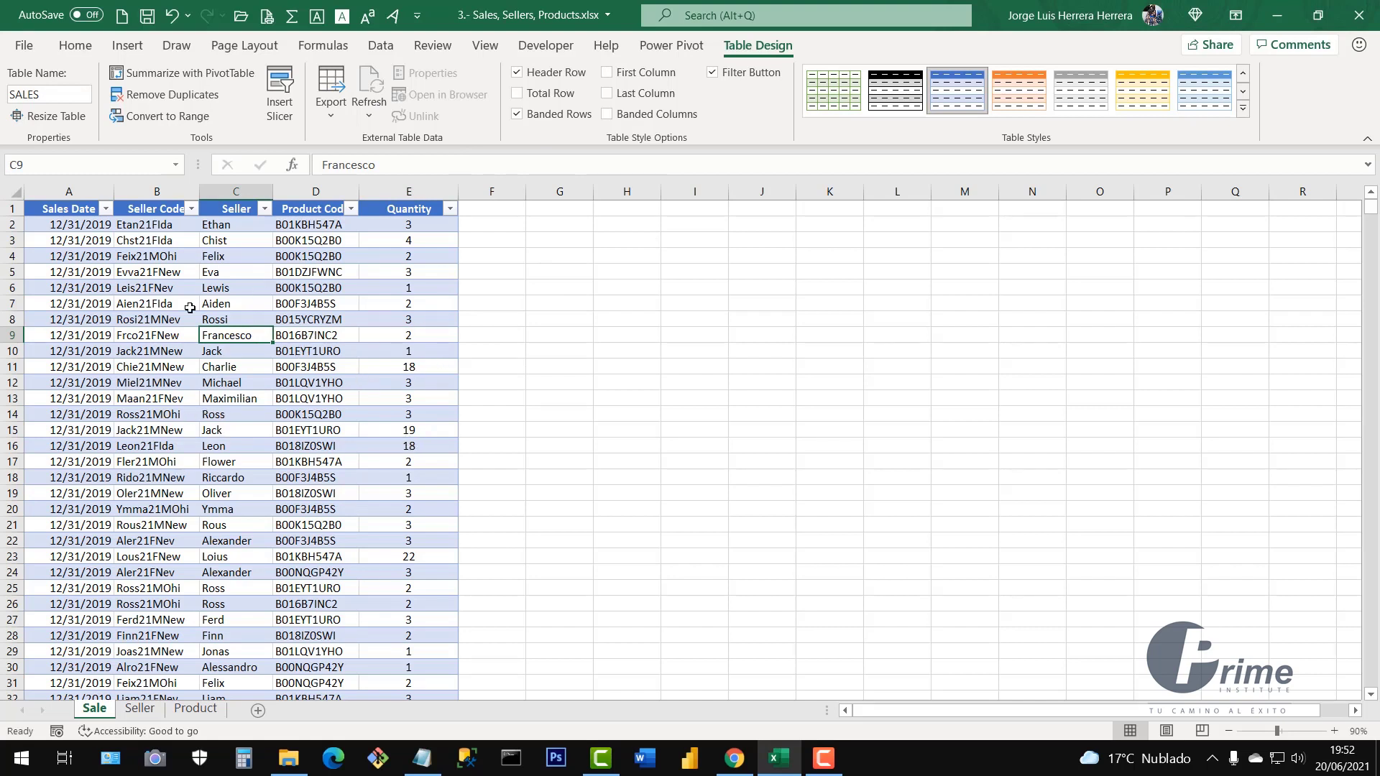
Widen the Seller Code column on the Sale sheet slightly
left_click(148, 302)
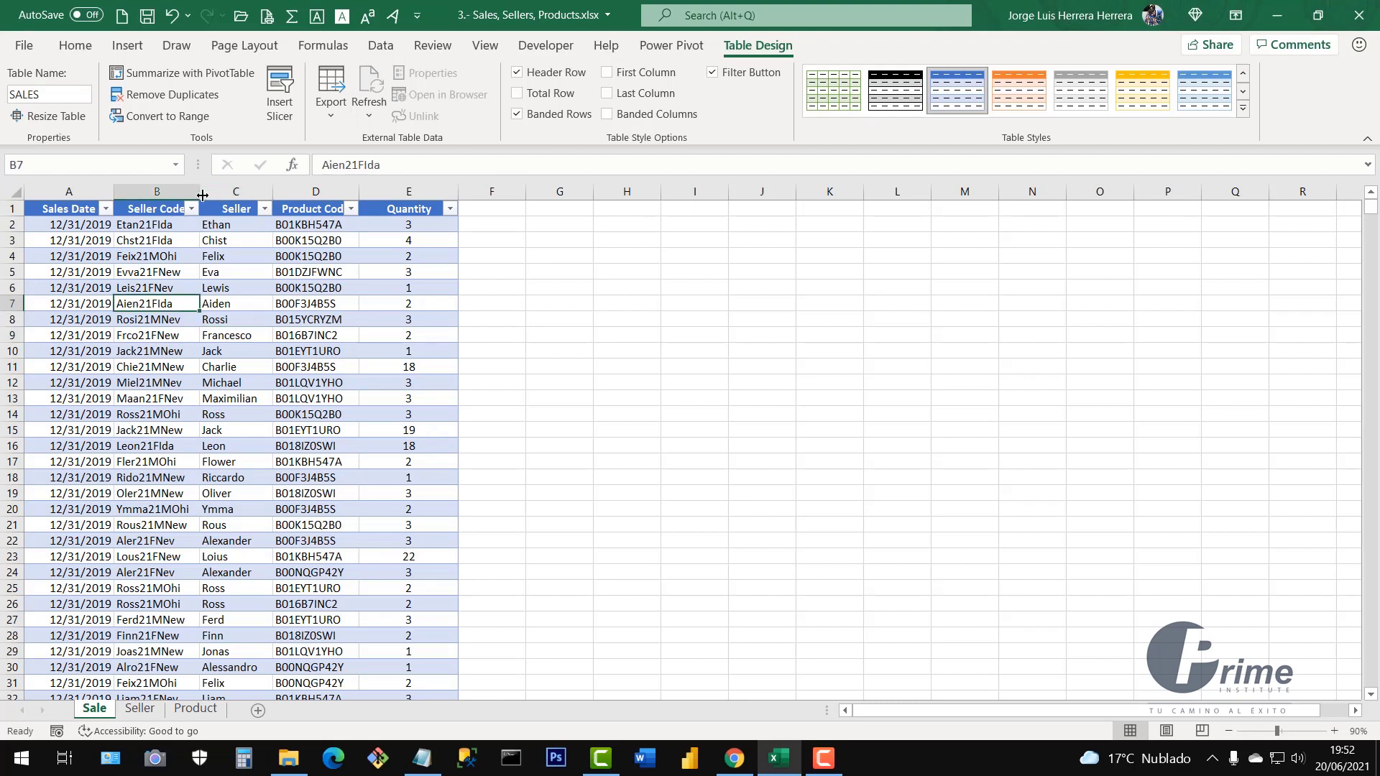
left_click_drag(204, 195, 208, 195)
left_click(162, 379)
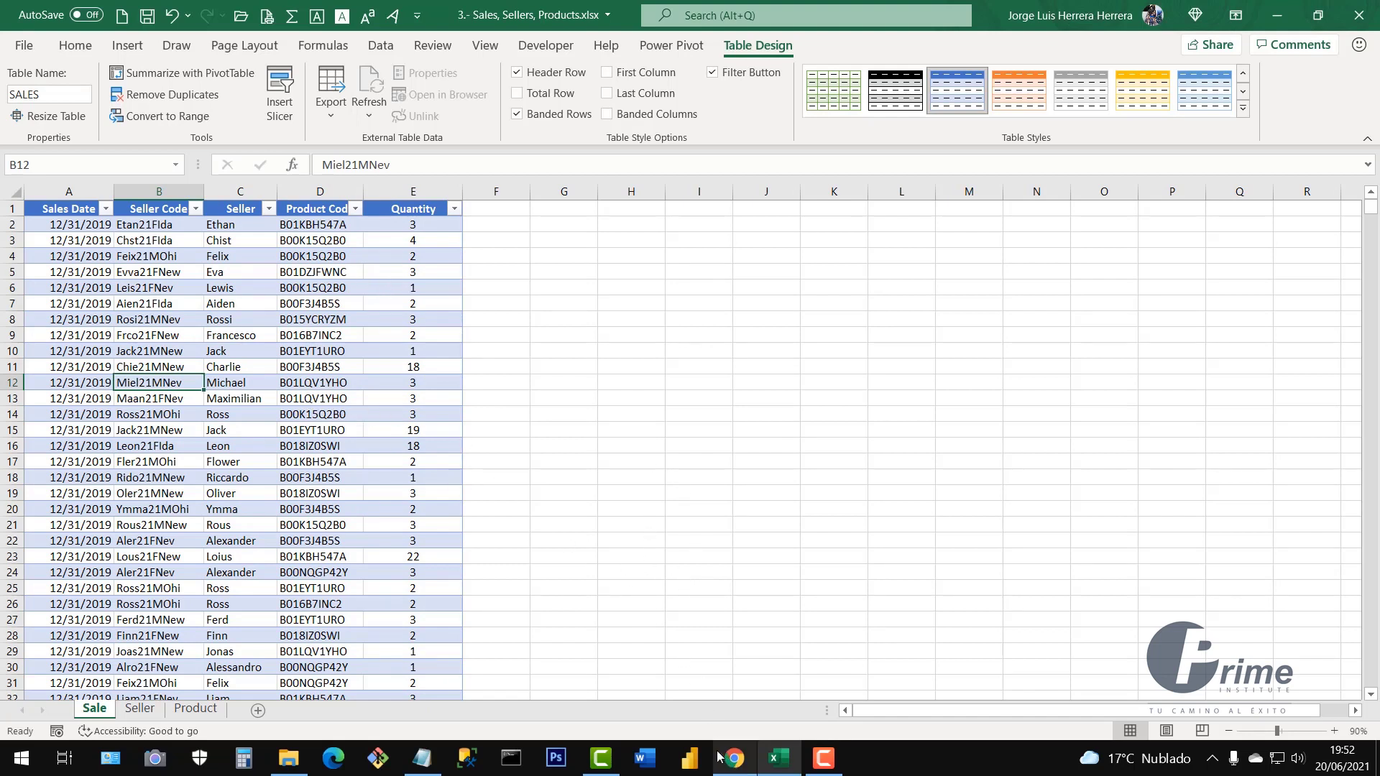
Launch Power BI Desktop and look over the Seller, Product and Sale sheets in Excel while it loads
left_click(689, 760)
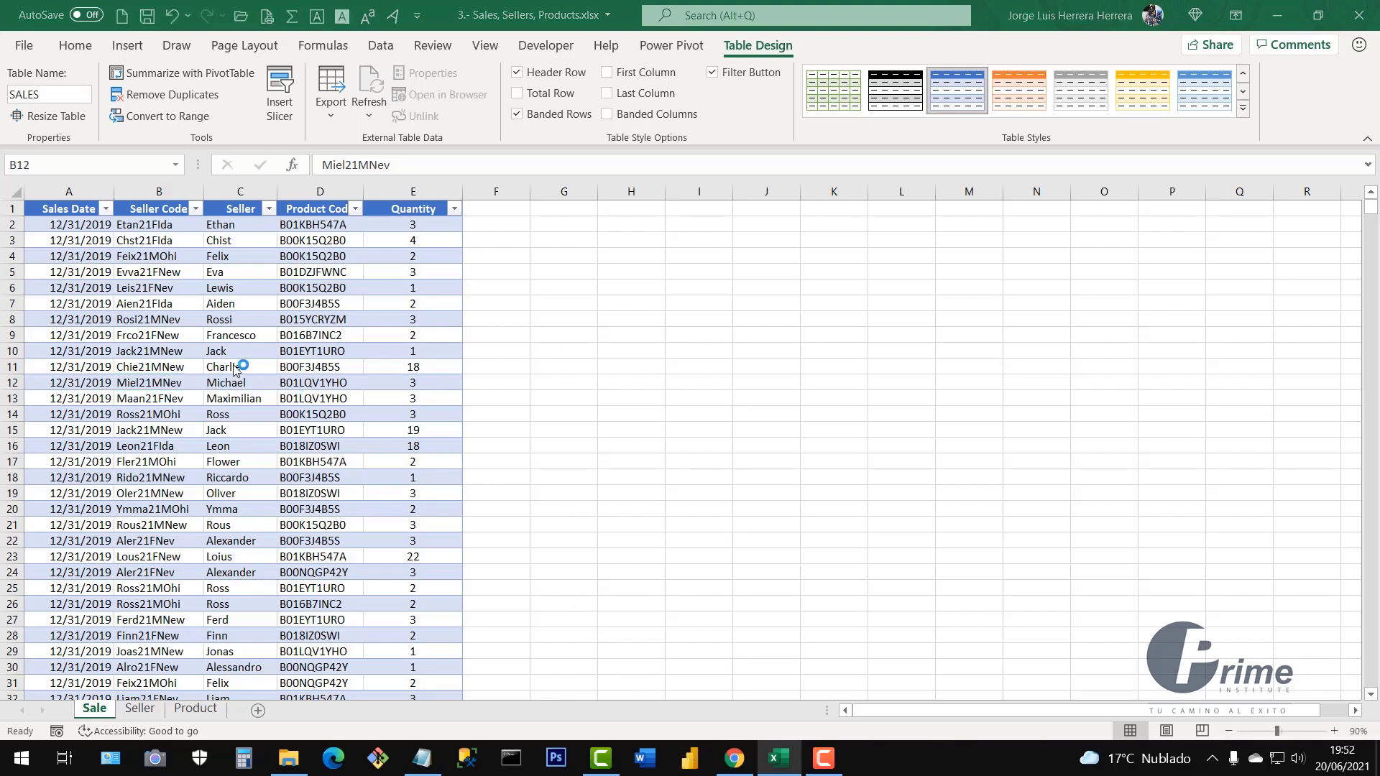
left_click(285, 331)
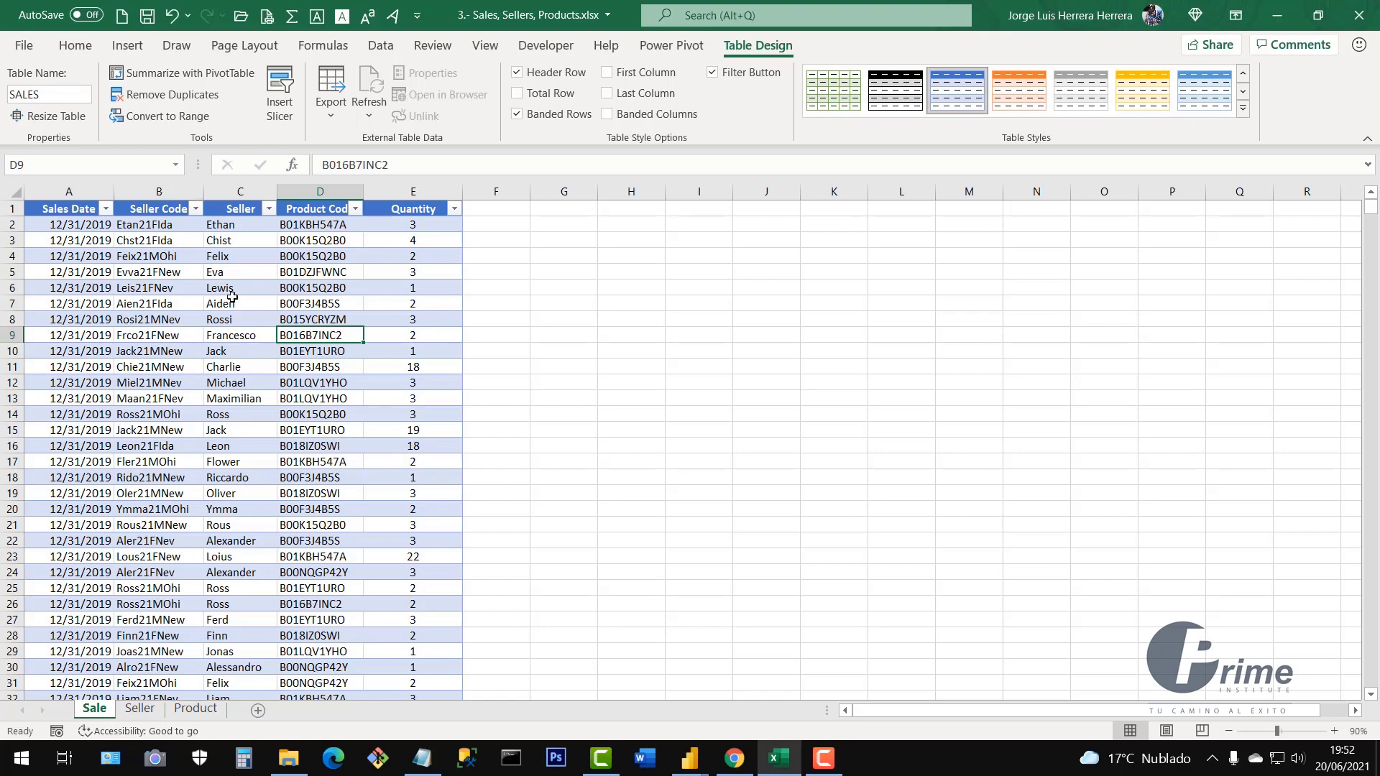
left_click(140, 709)
left_click(196, 708)
left_click(95, 708)
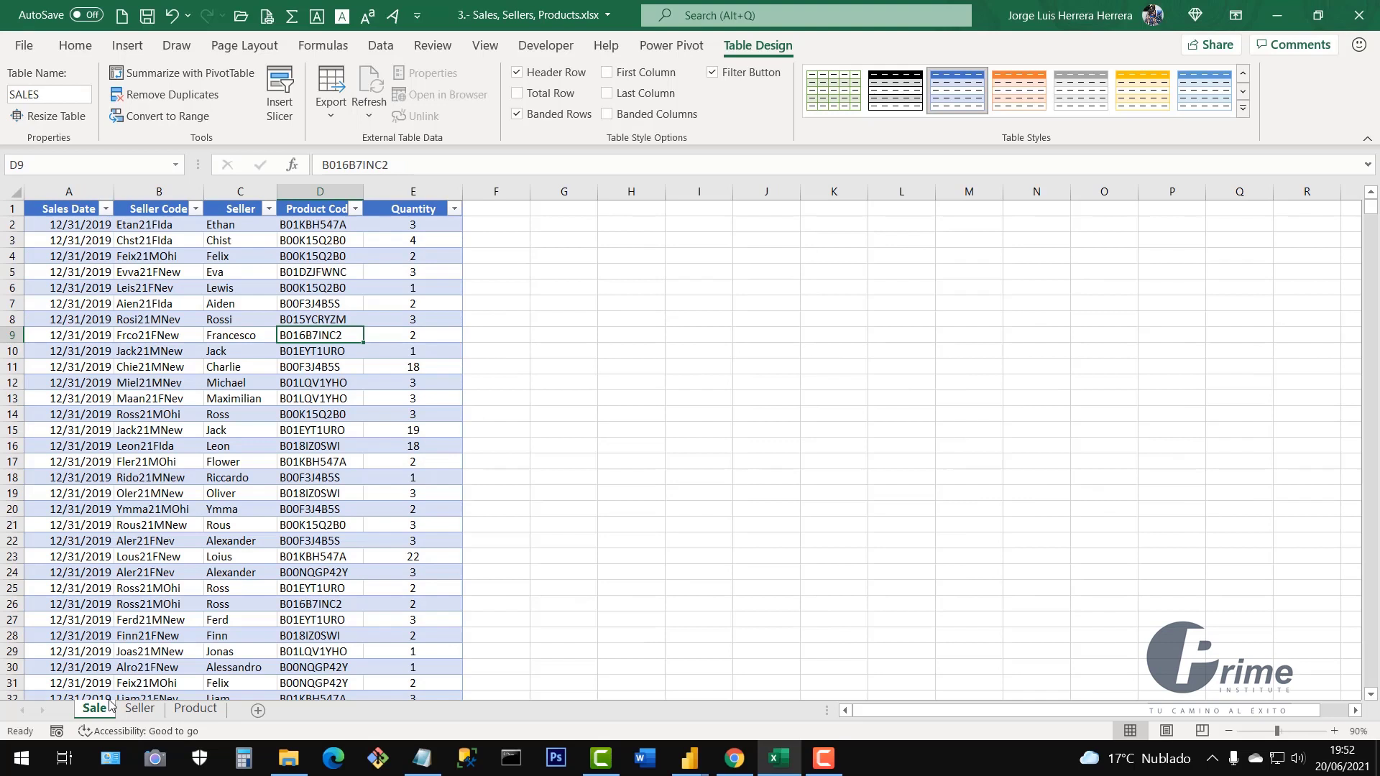
left_click(226, 402)
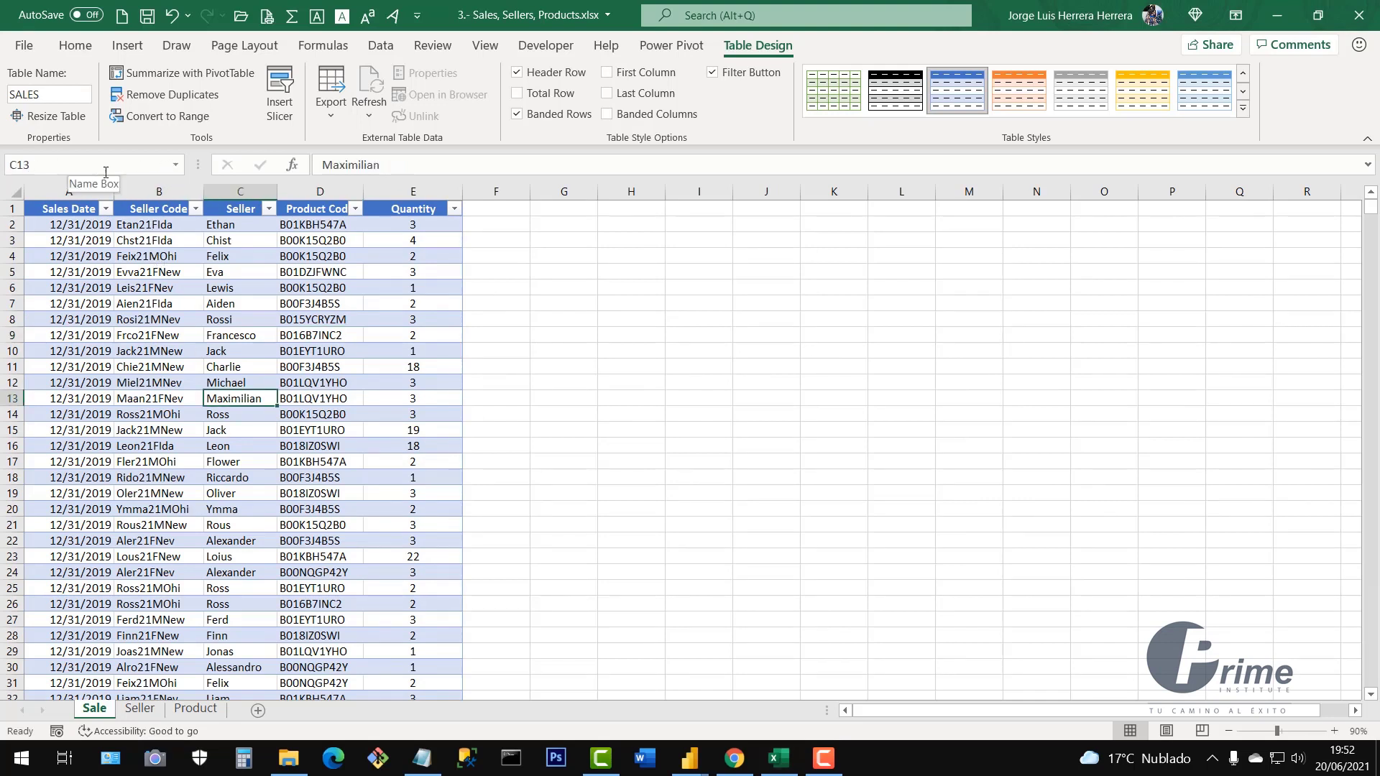
Check the workbook's list of defined names and the table name assigned on the Sale sheet
left_click(175, 164)
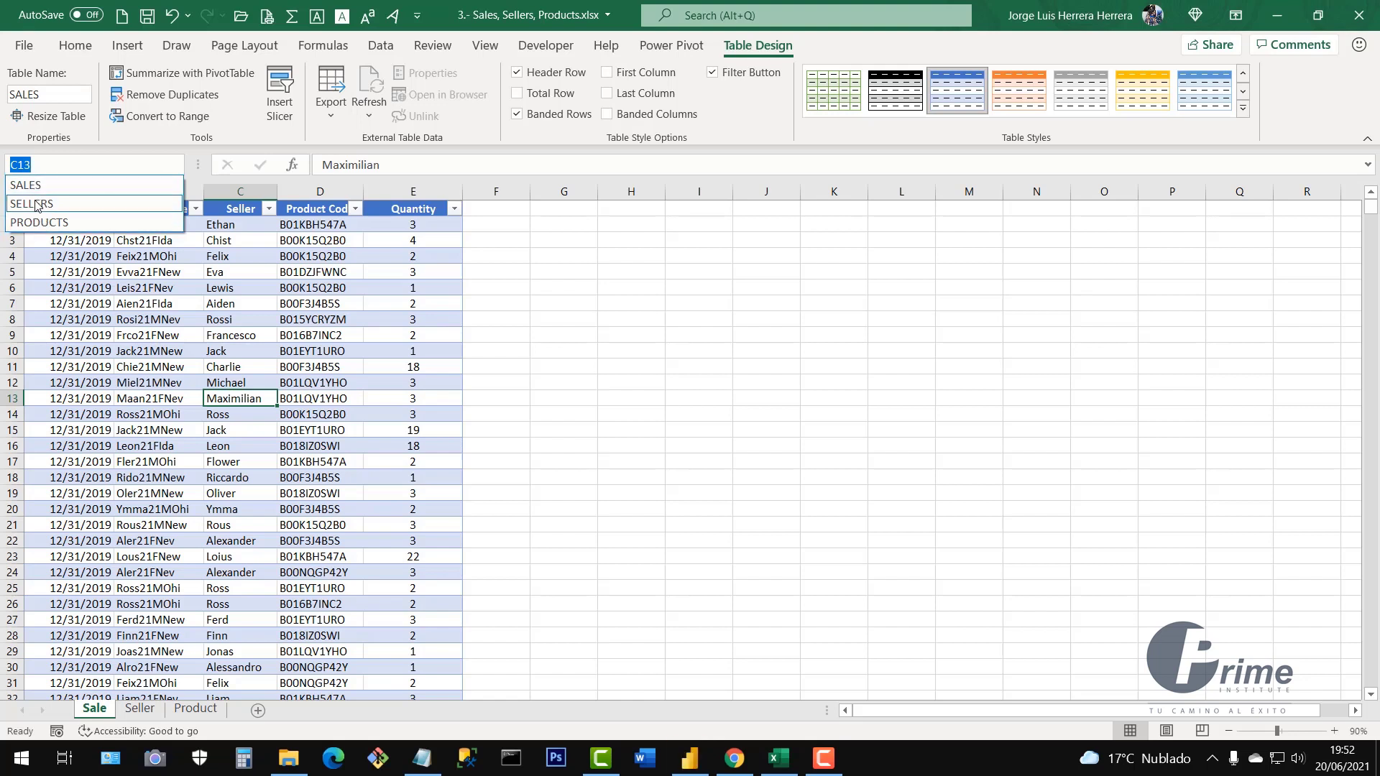
left_click(275, 298)
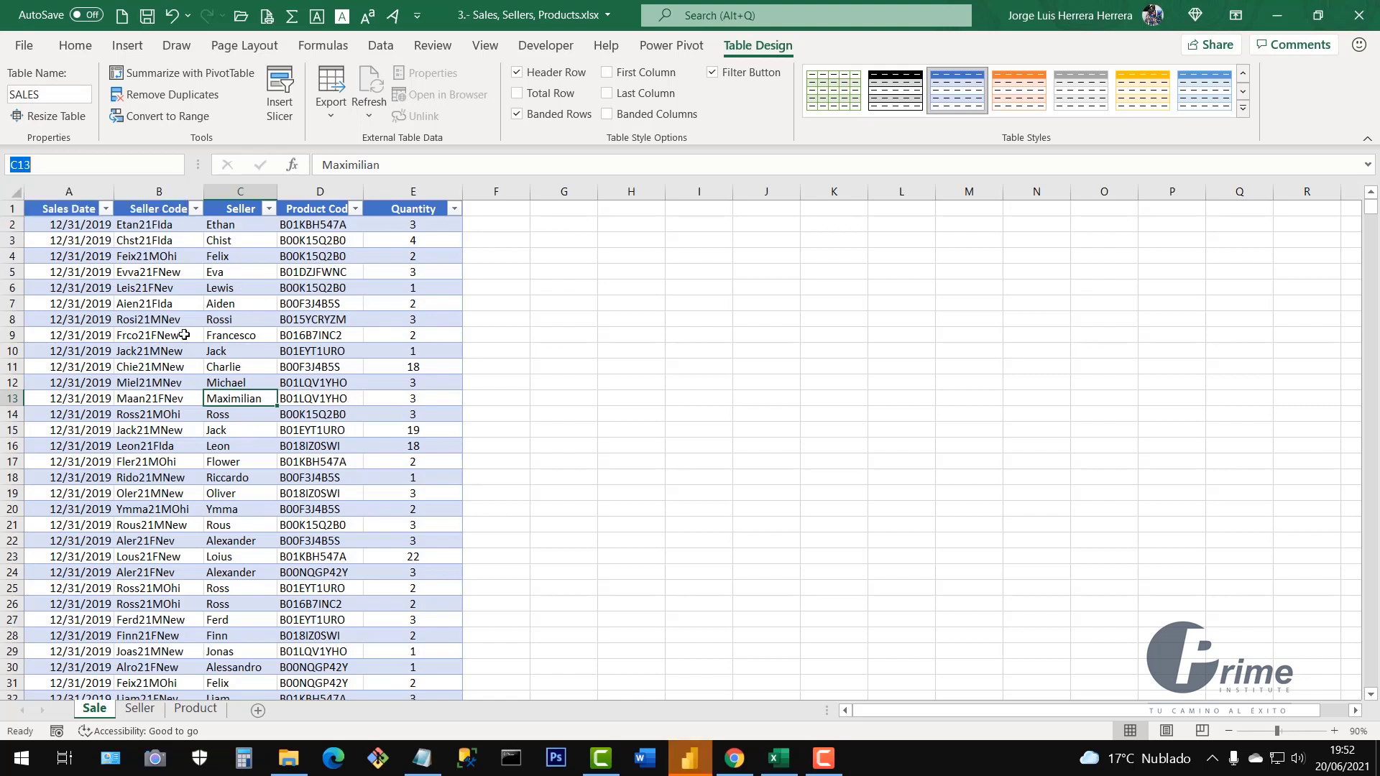
left_click(179, 336)
left_click(329, 316)
left_click(191, 382)
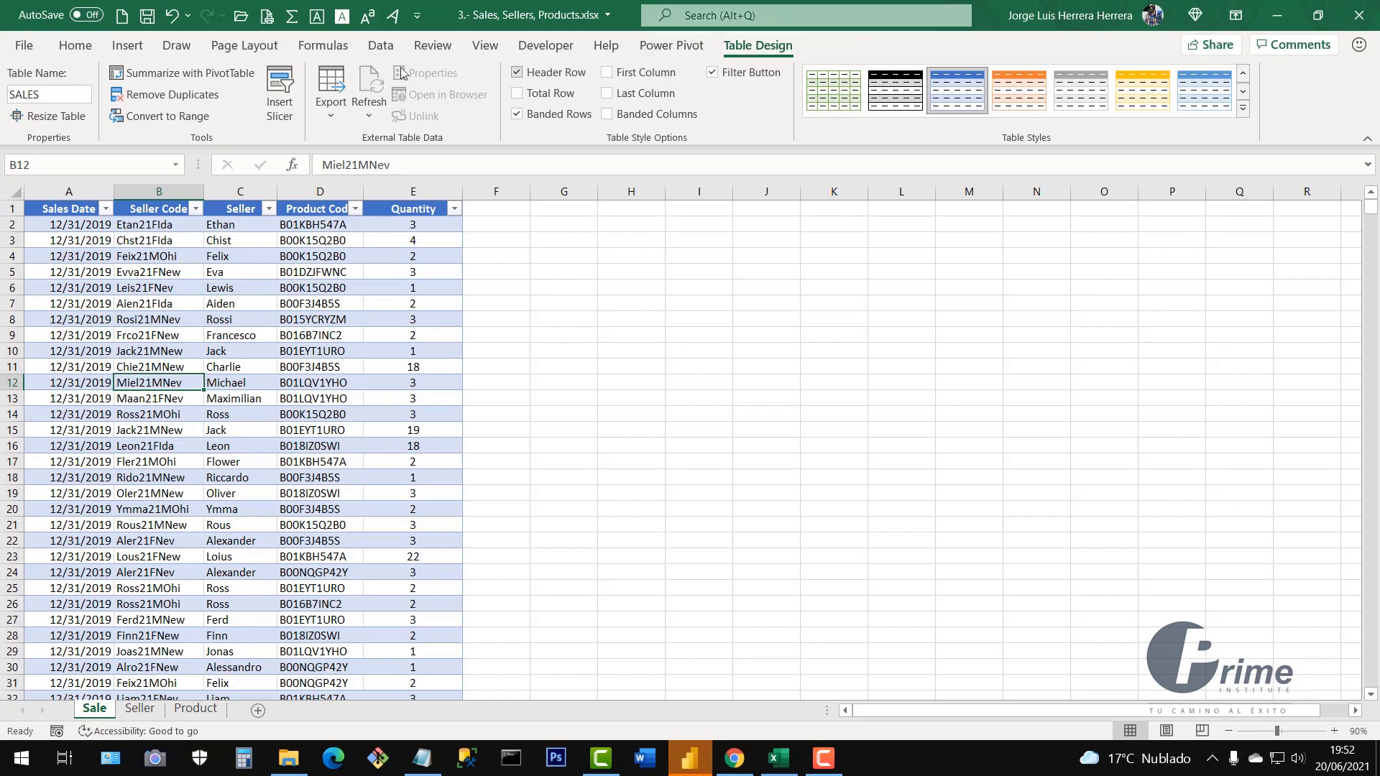
left_click(47, 96)
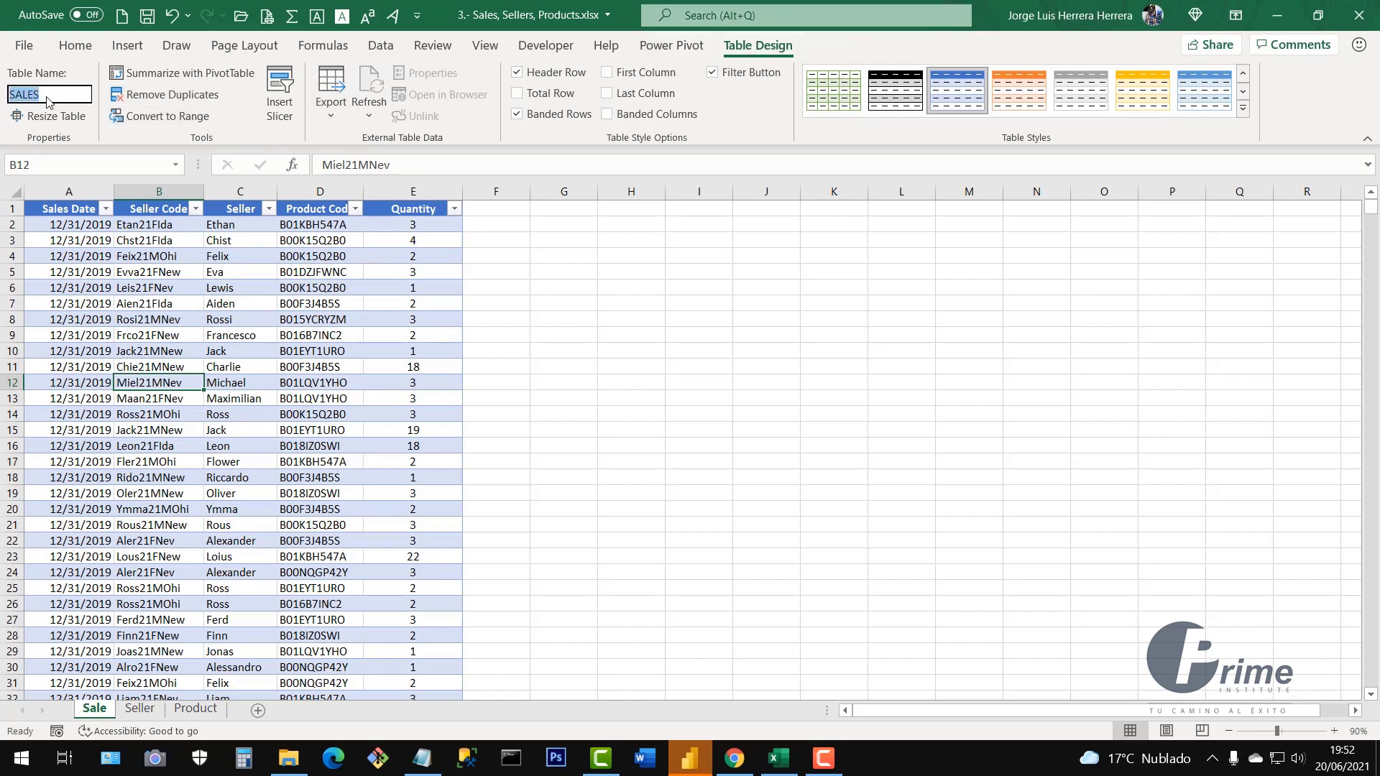
Jump to the SALES, SELLERS and PRODUCTS tables in turn by name to check what each one covers
left_click(176, 167)
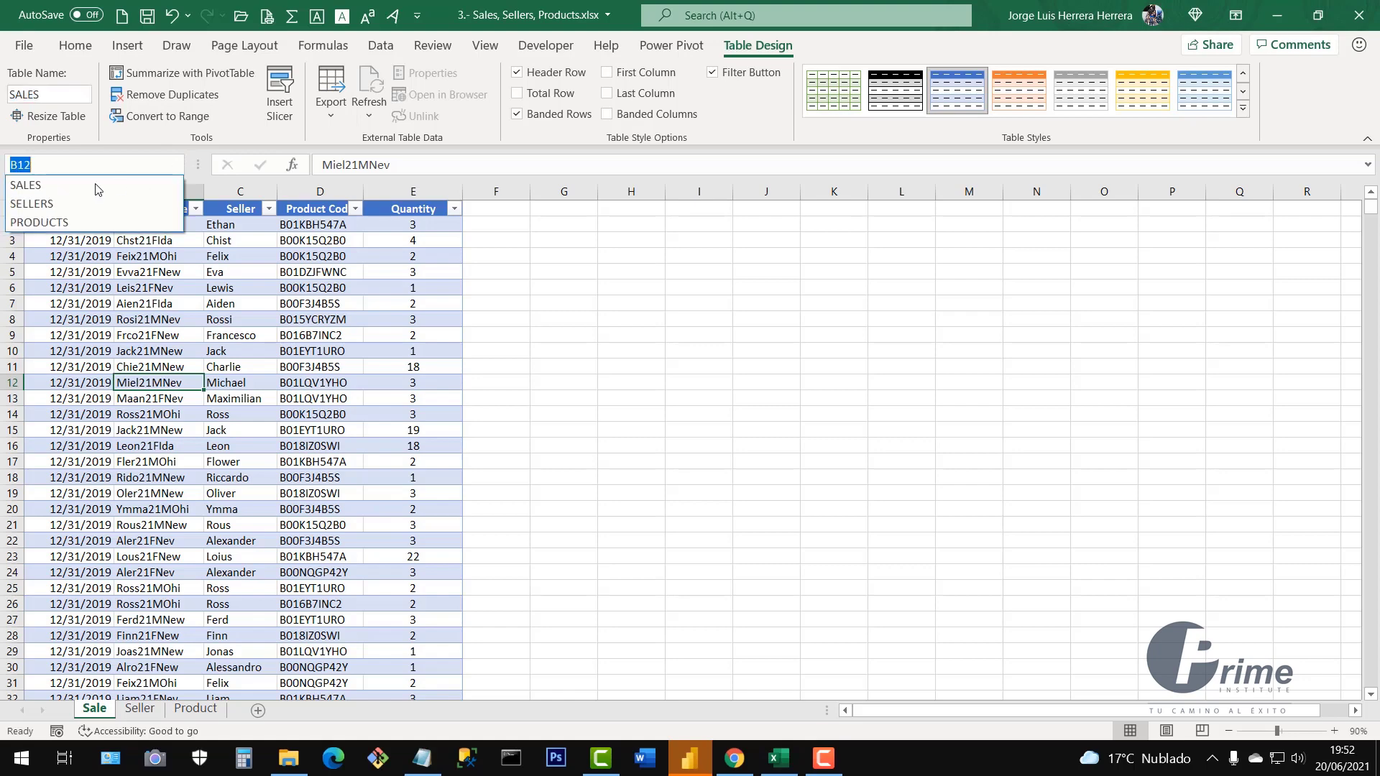
left_click(37, 186)
left_click(180, 166)
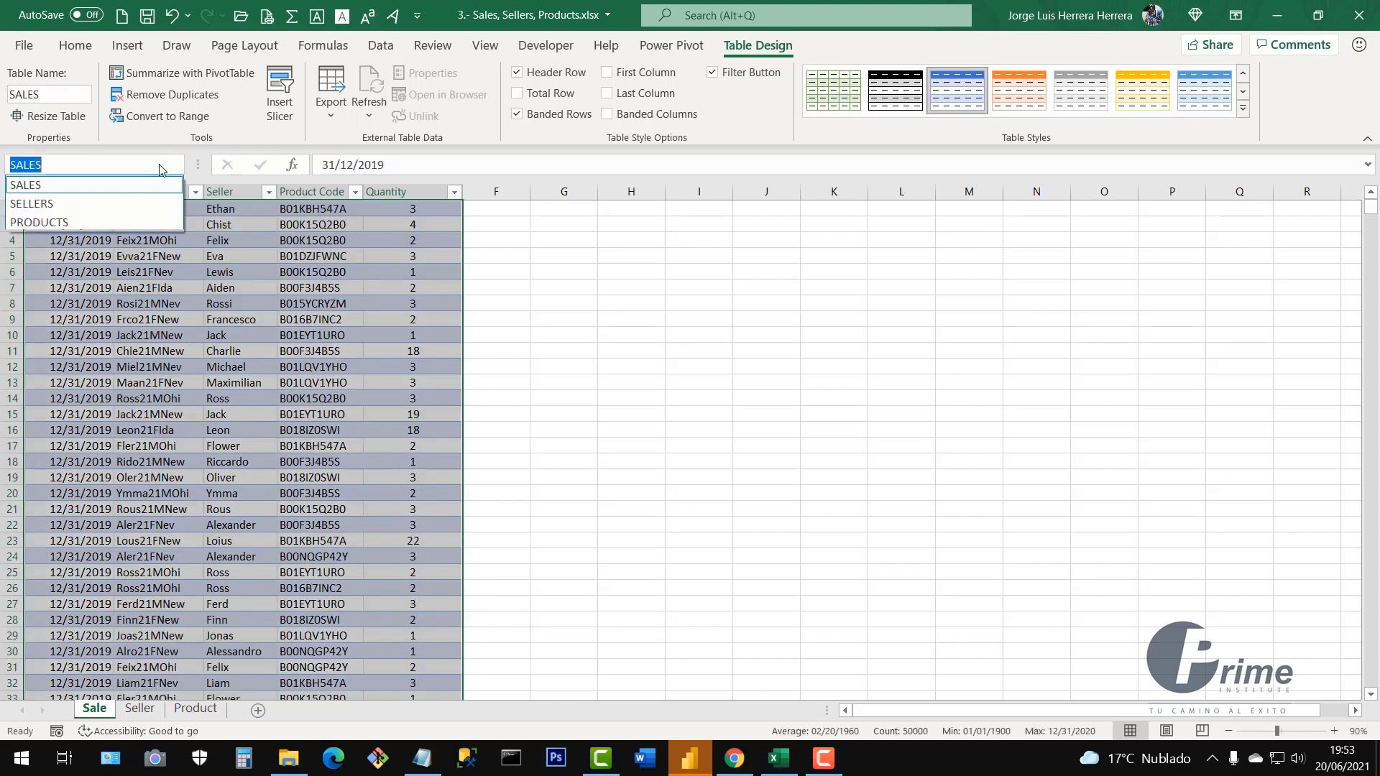
left_click(57, 206)
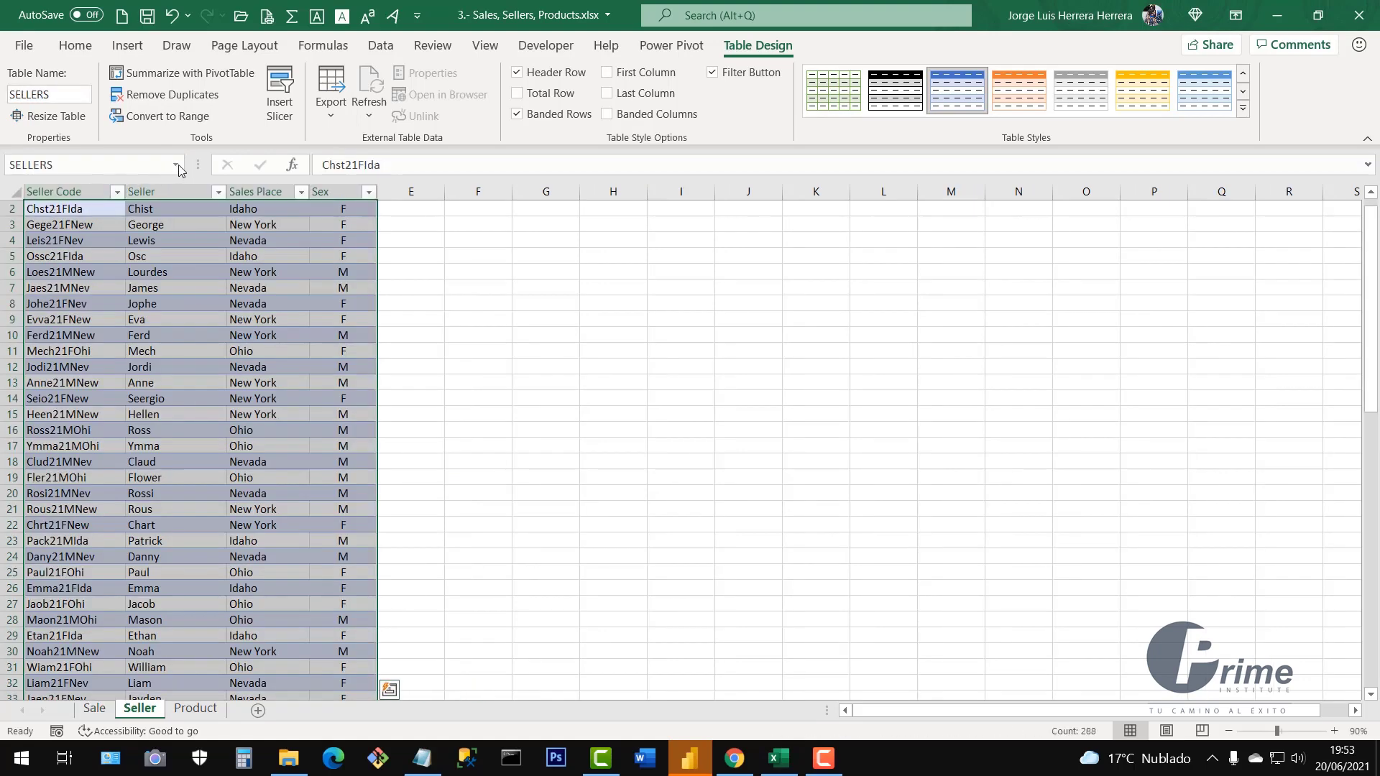
left_click(179, 168)
left_click(41, 229)
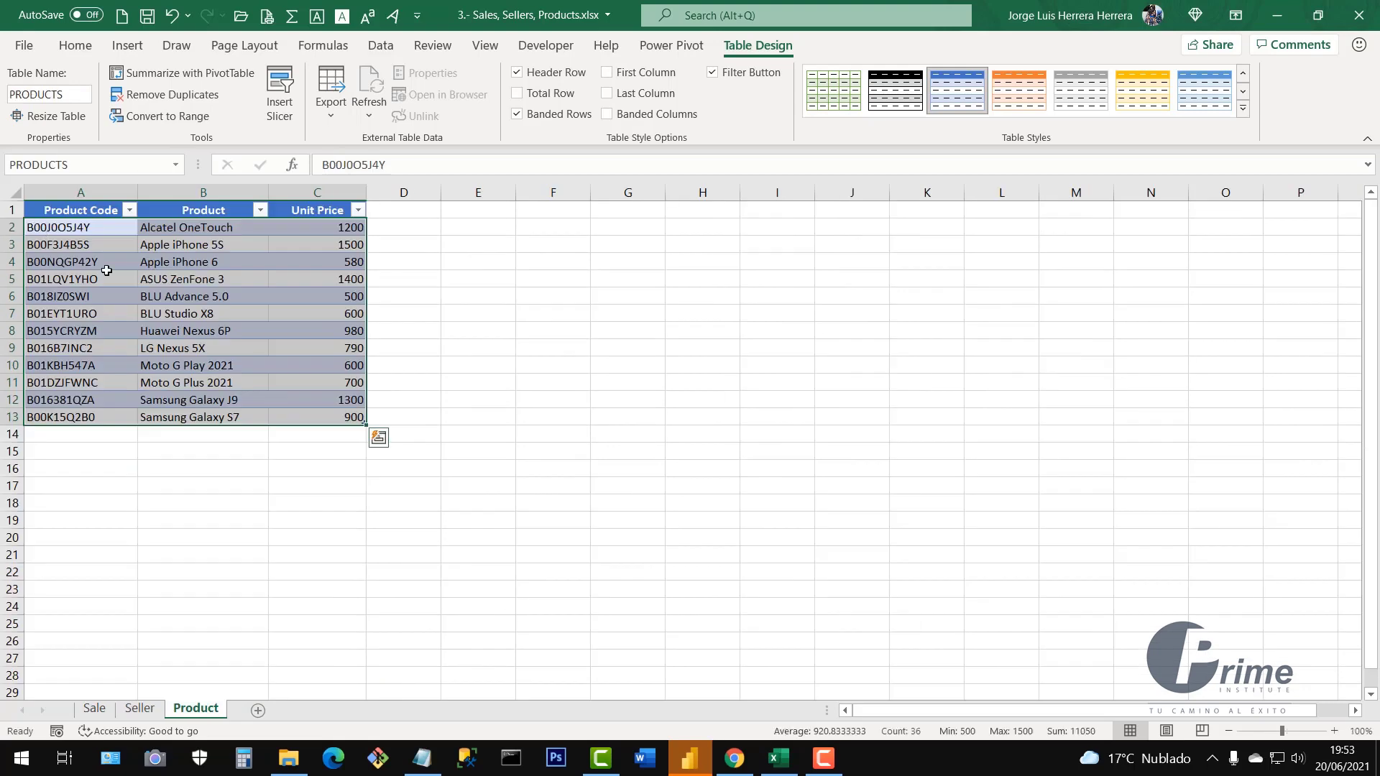
Deselect the PRODUCTS table and save the workbook
left_click(167, 296)
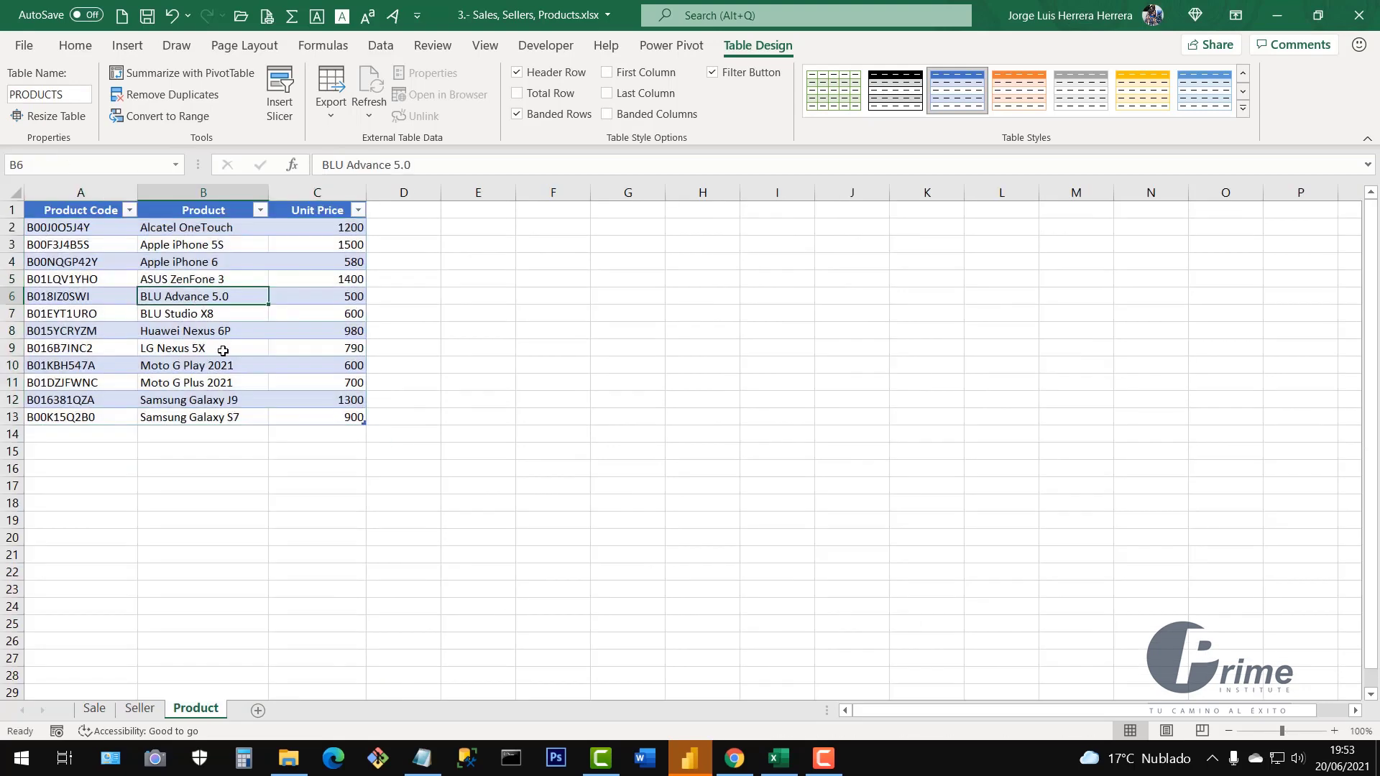
left_click(147, 15)
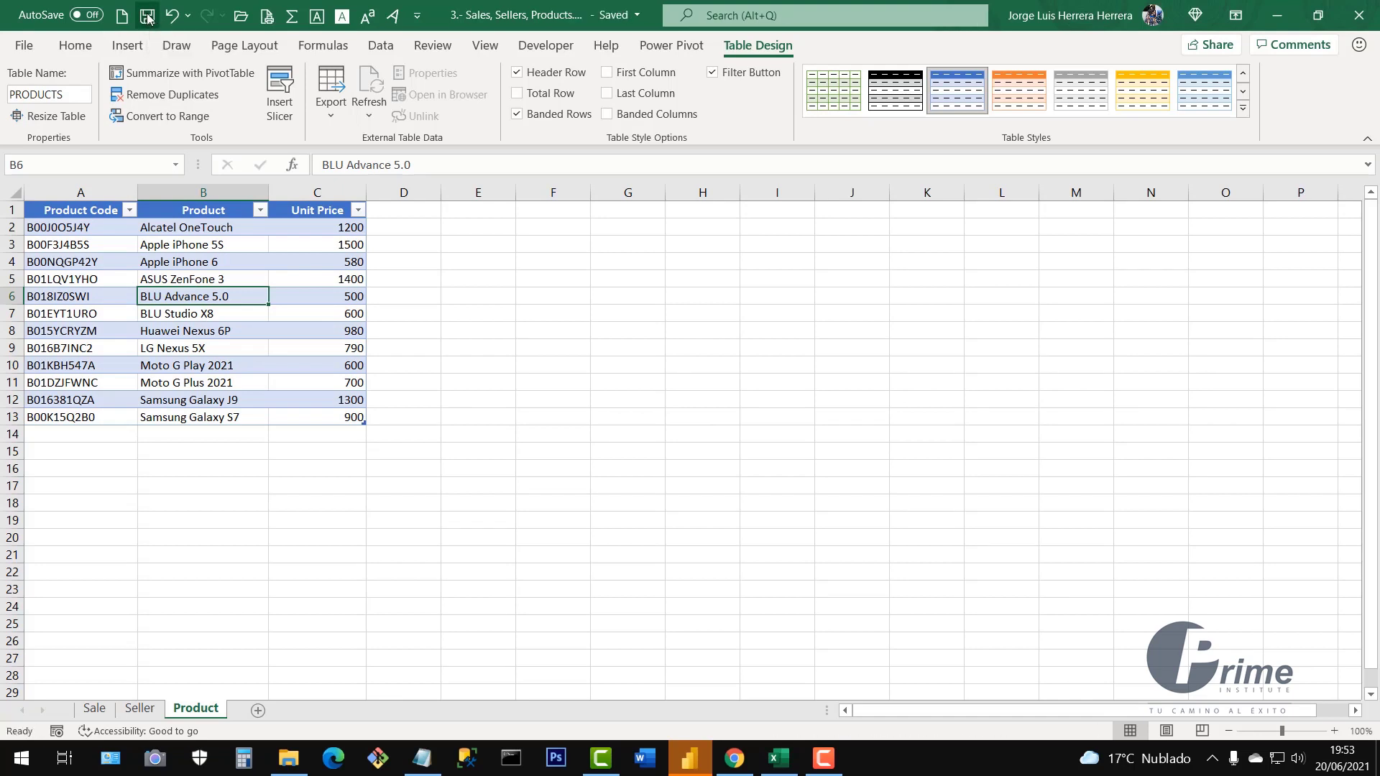
left_click(219, 313)
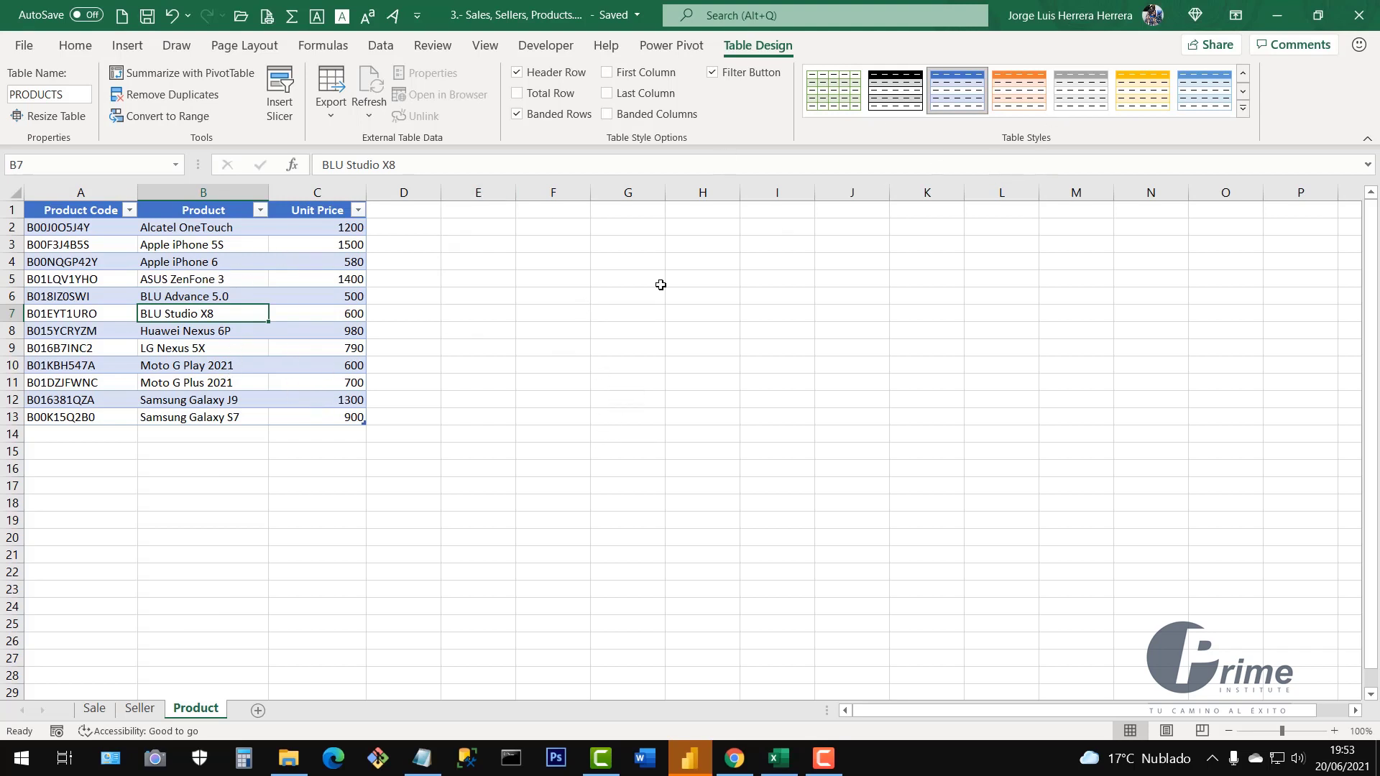
Look over the PRODUCTS table and the gallery of table styles available for it, keeping the current style
left_click(162, 281)
left_click(255, 334)
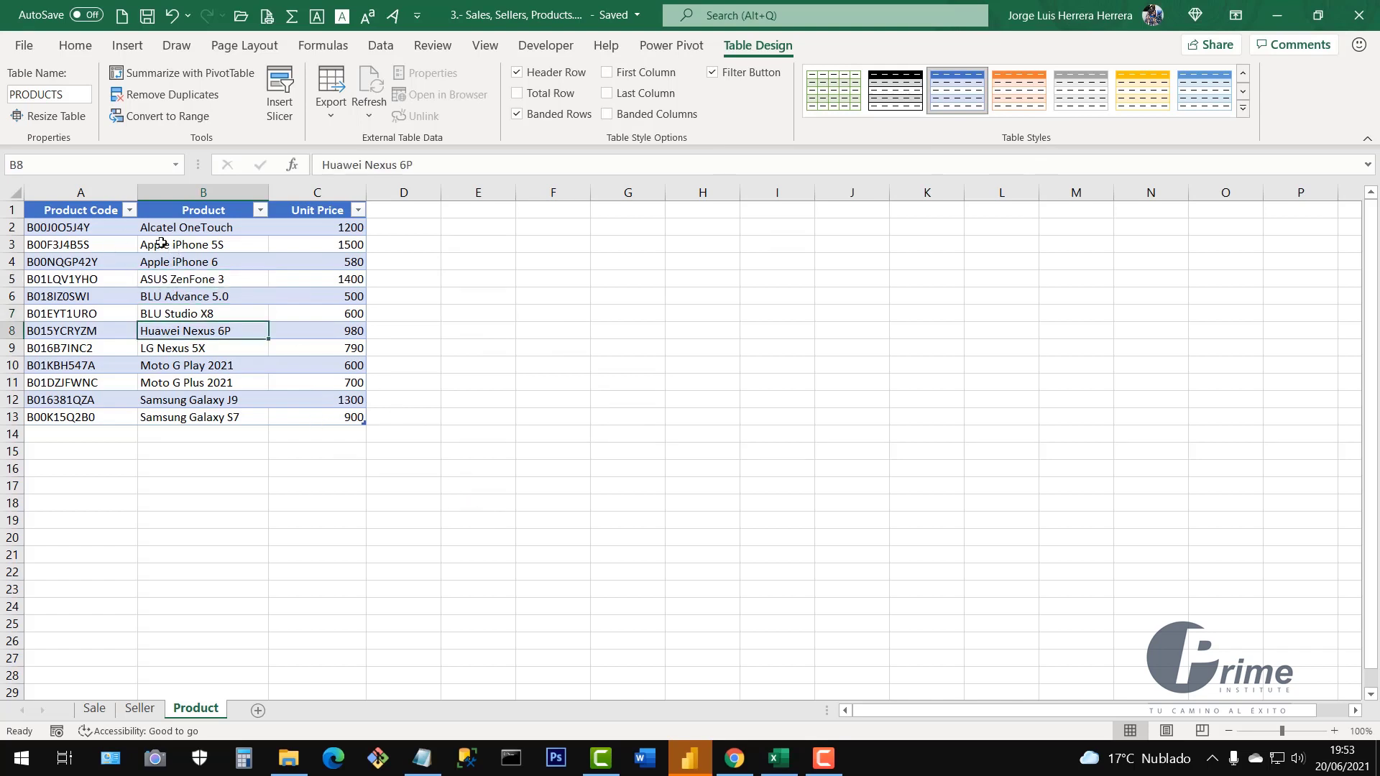
left_click(247, 311)
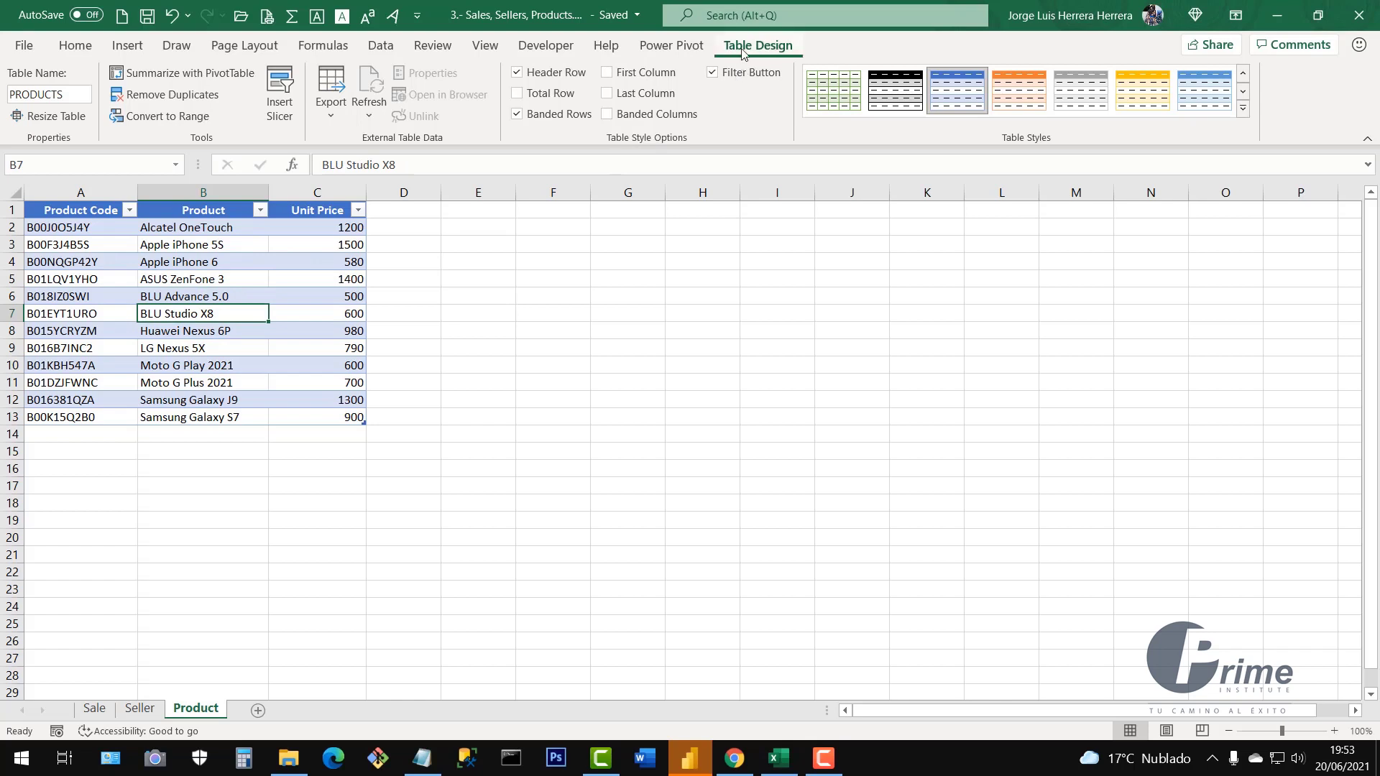
left_click(1244, 111)
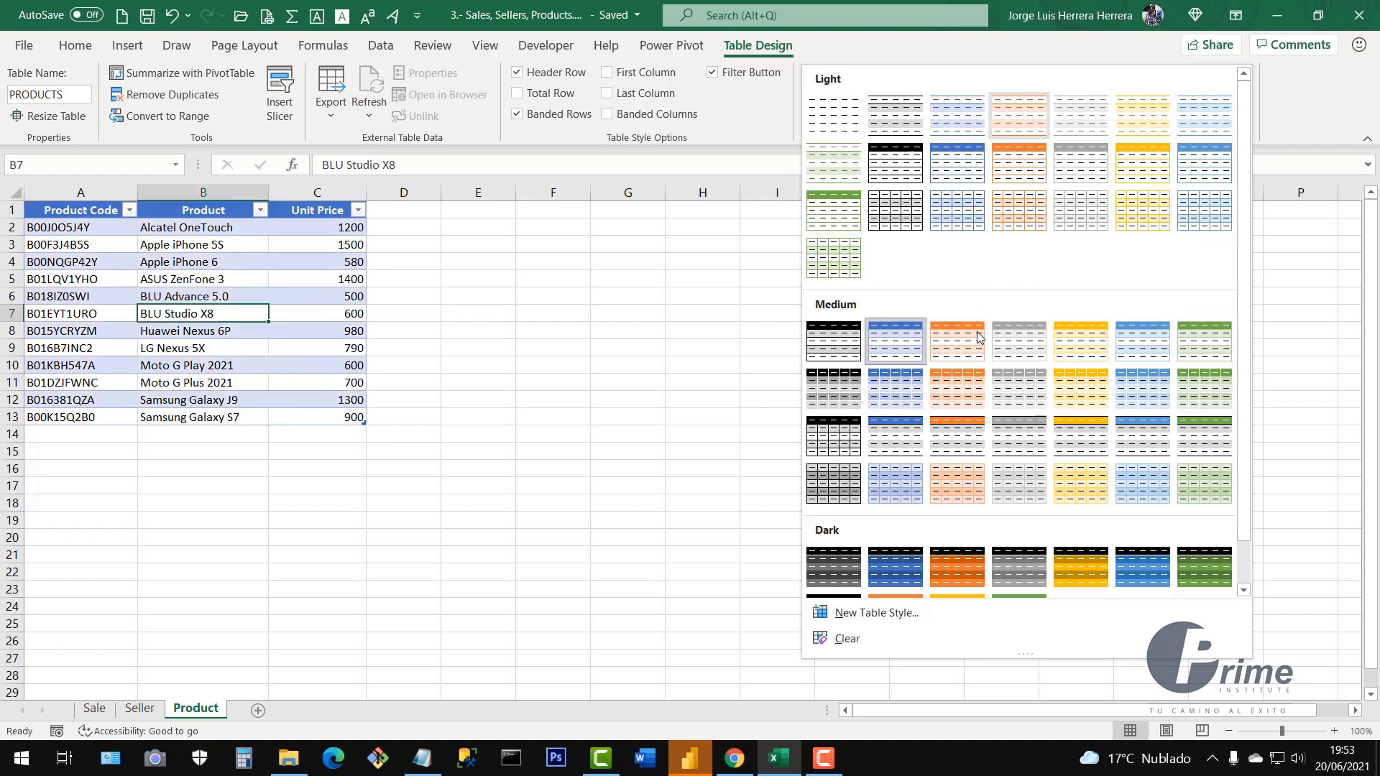
left_click(248, 368)
left_click(317, 282)
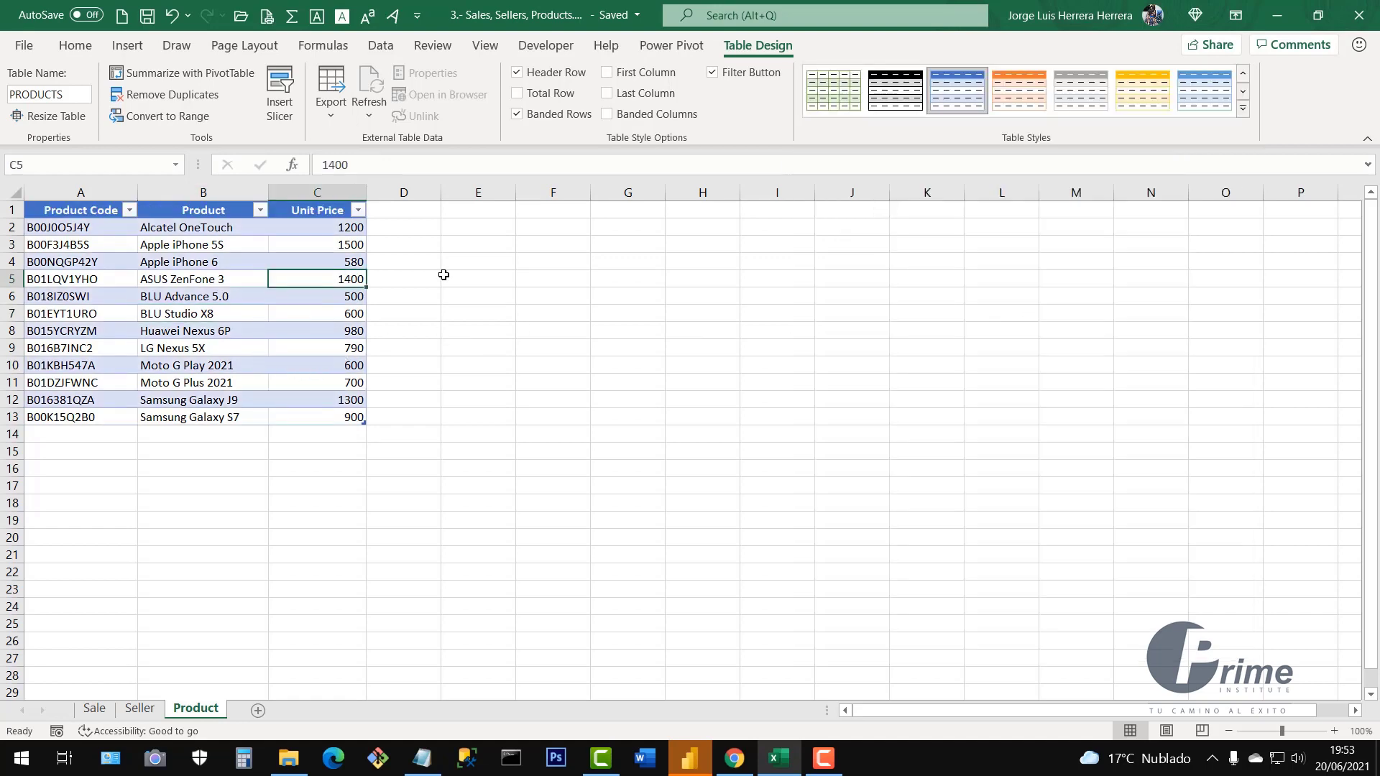
Examine the SELLERS table on the Seller sheet, including its Seller Code column, a block of records and the Sales Place entries
left_click(140, 708)
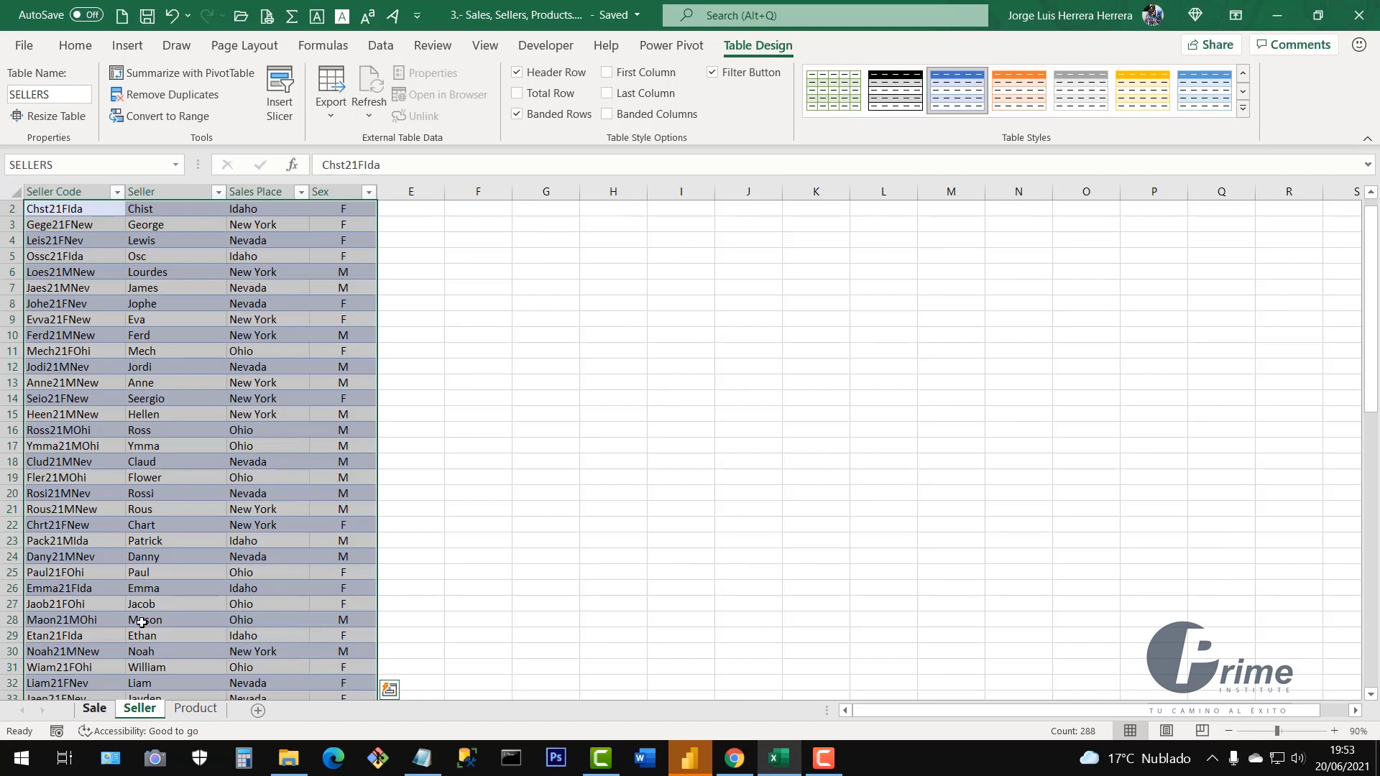
left_click(210, 386)
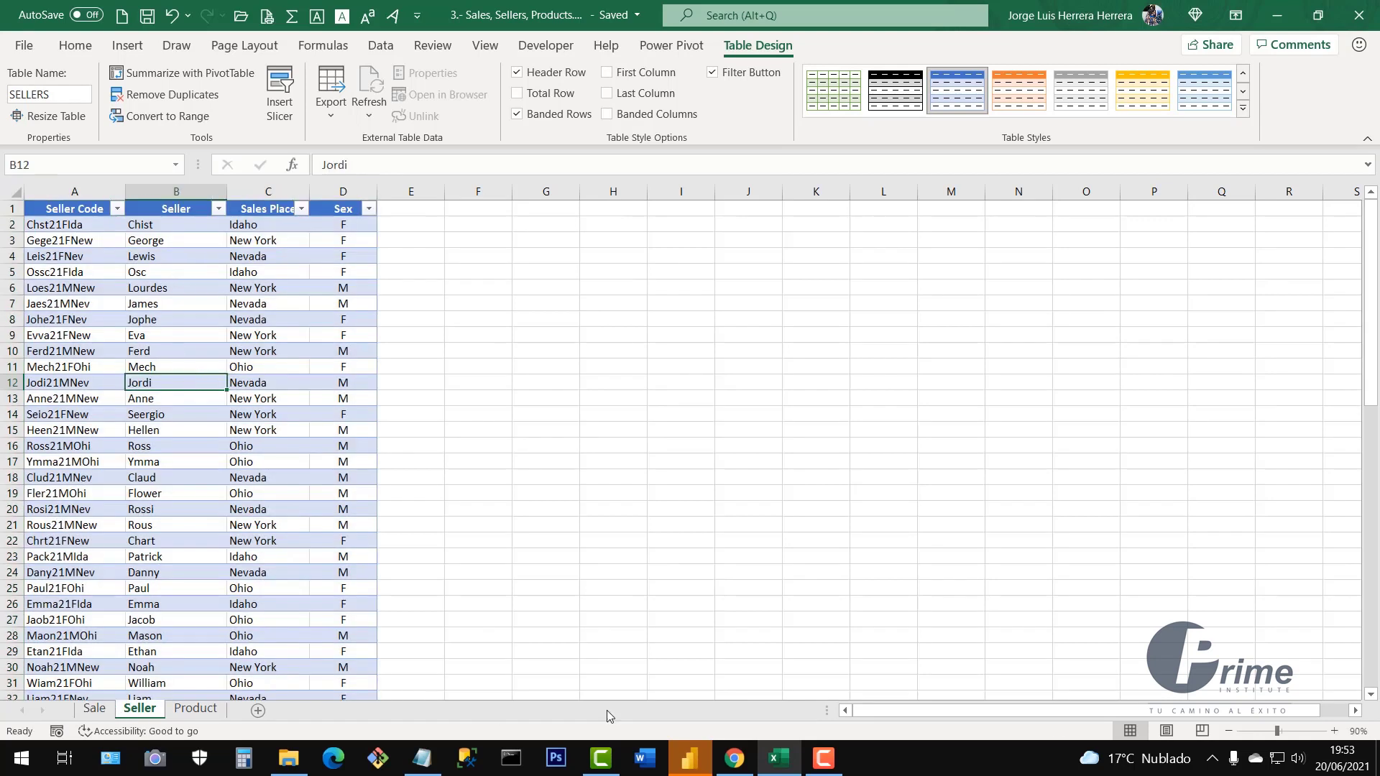
left_click(247, 429)
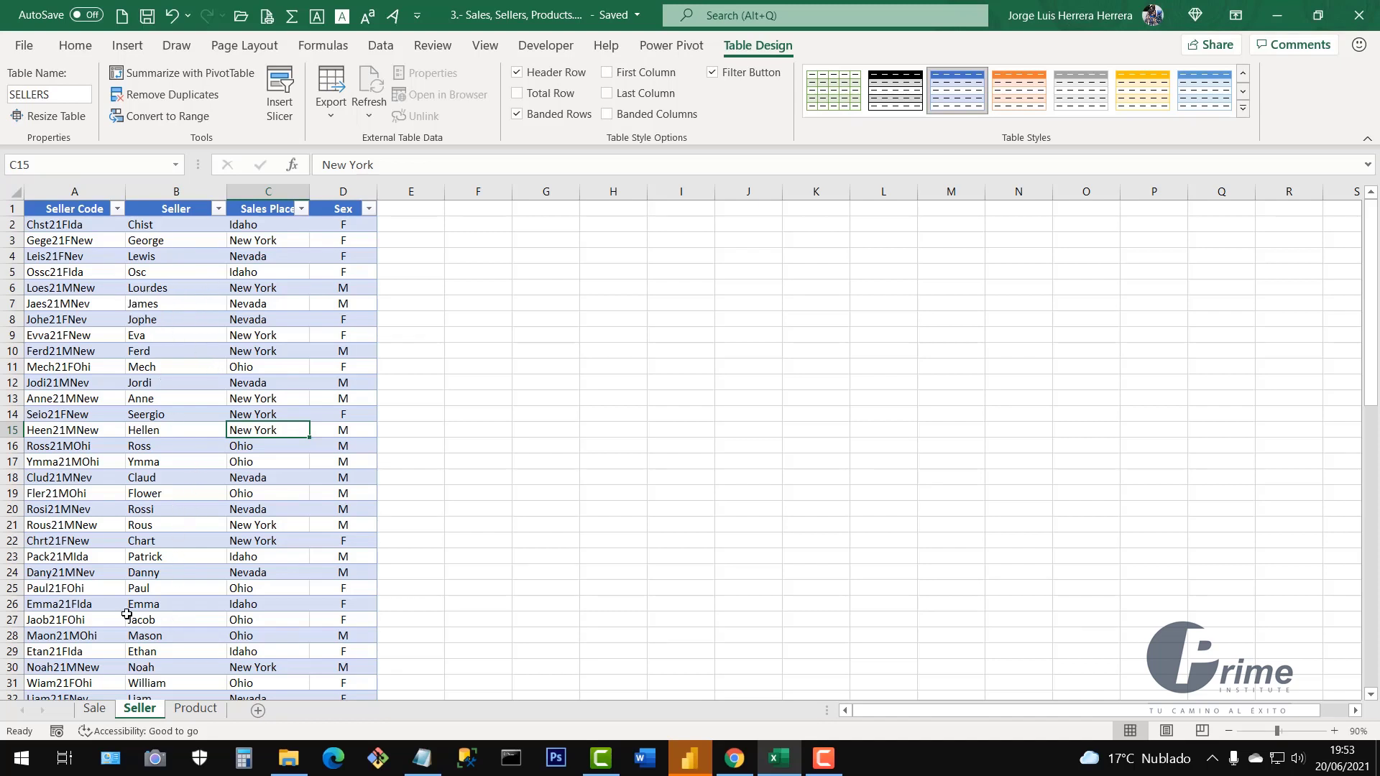
left_click(198, 450)
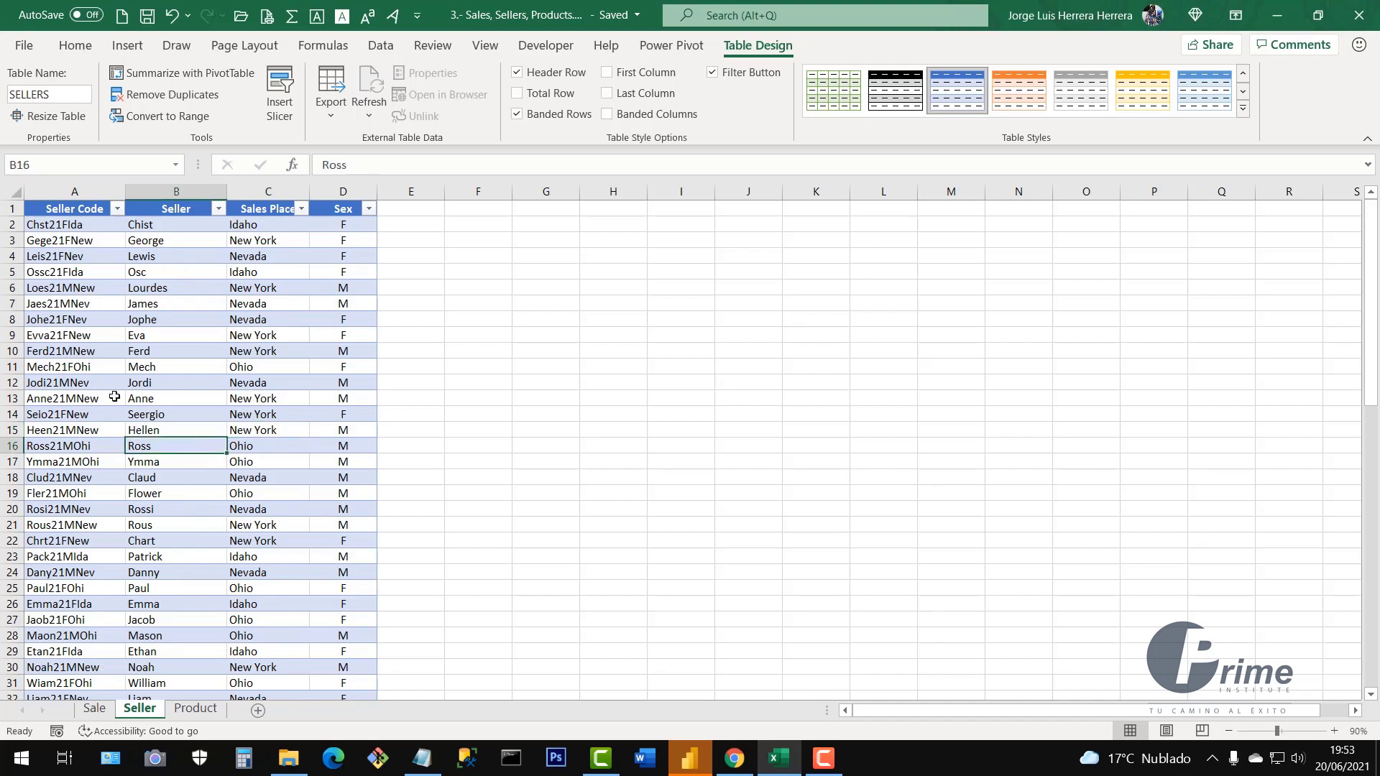
left_click(90, 211)
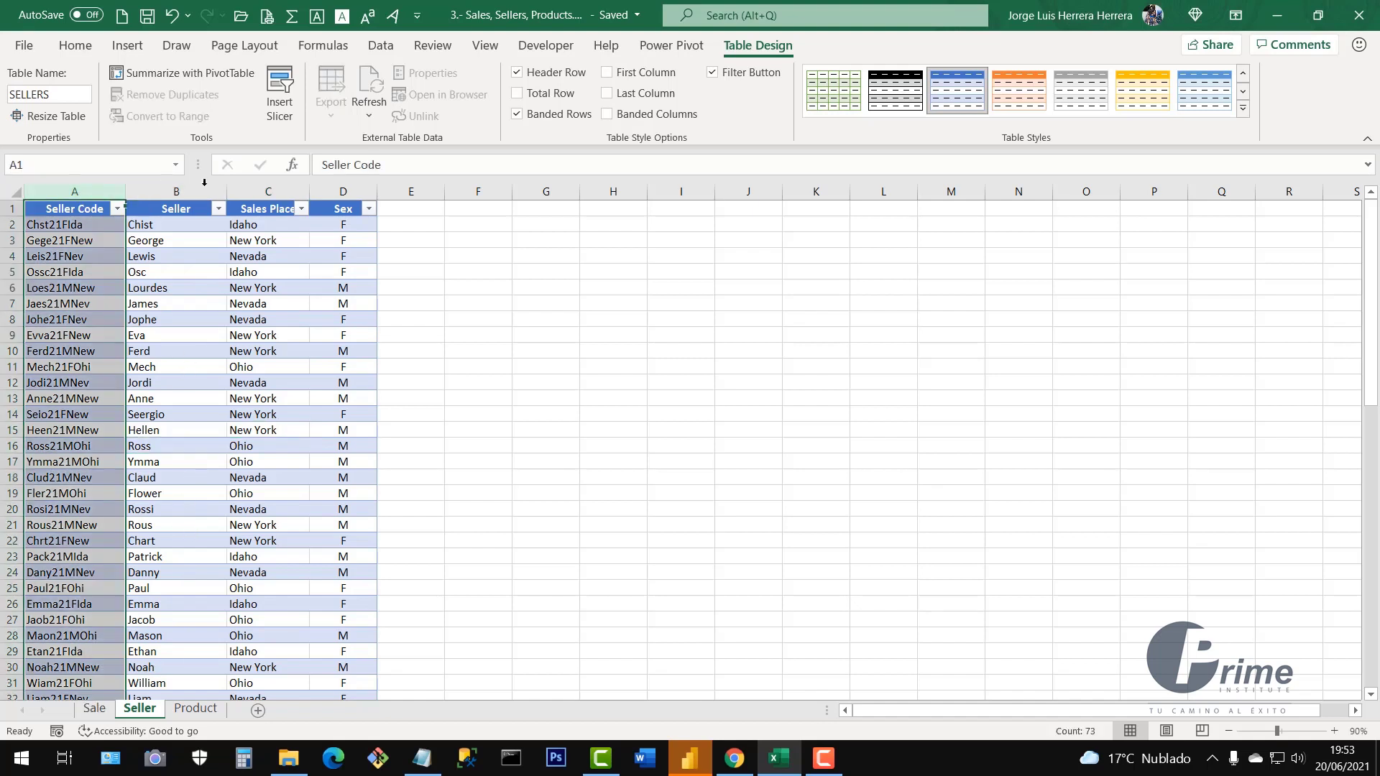
left_click(210, 291)
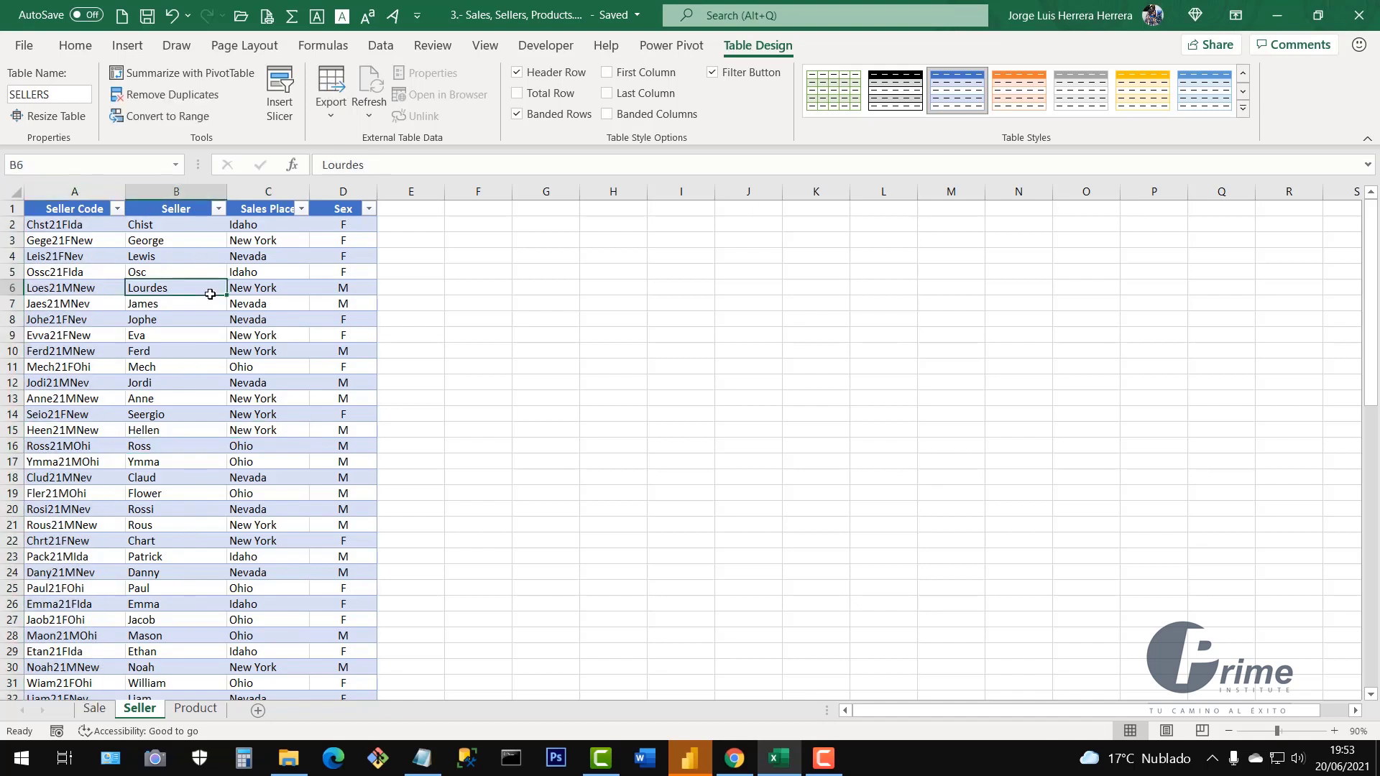
left_click(224, 399)
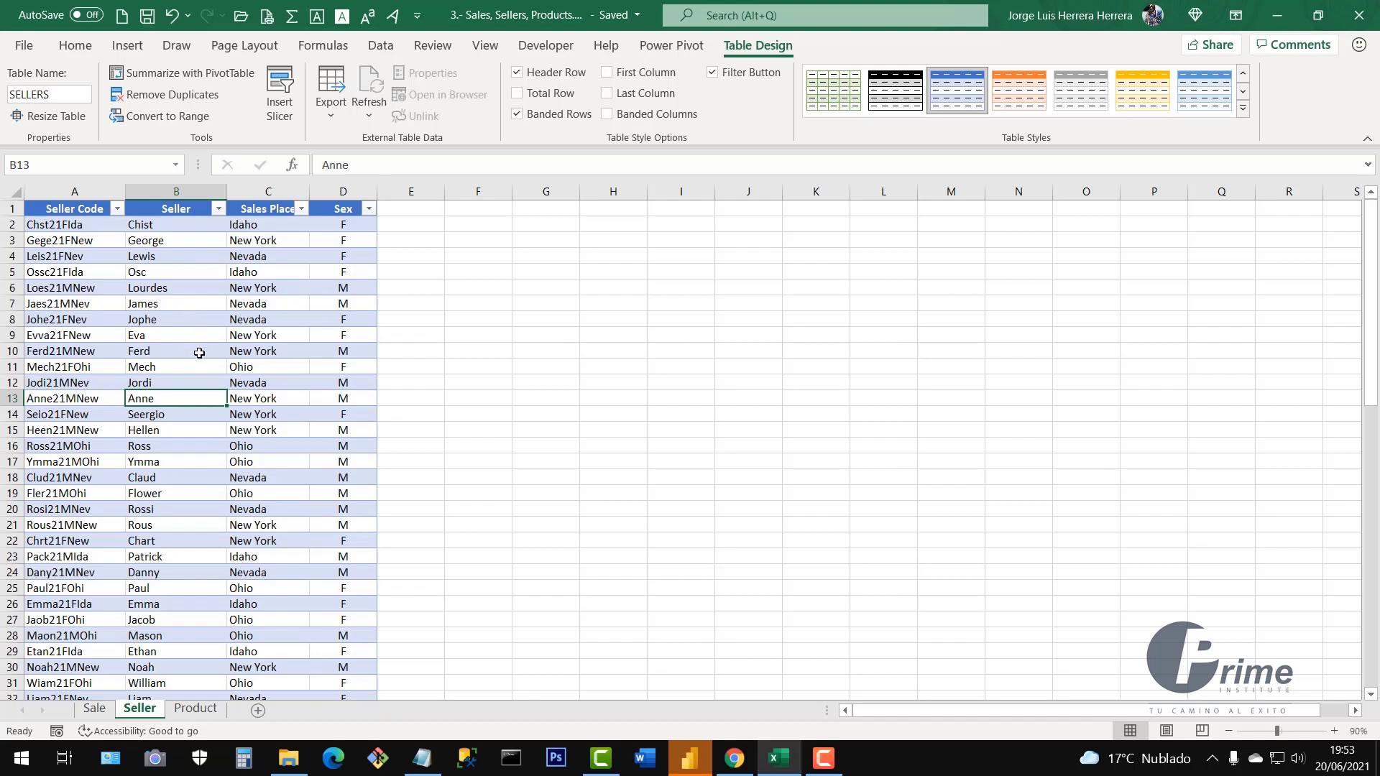
left_click_drag(107, 320, 325, 486)
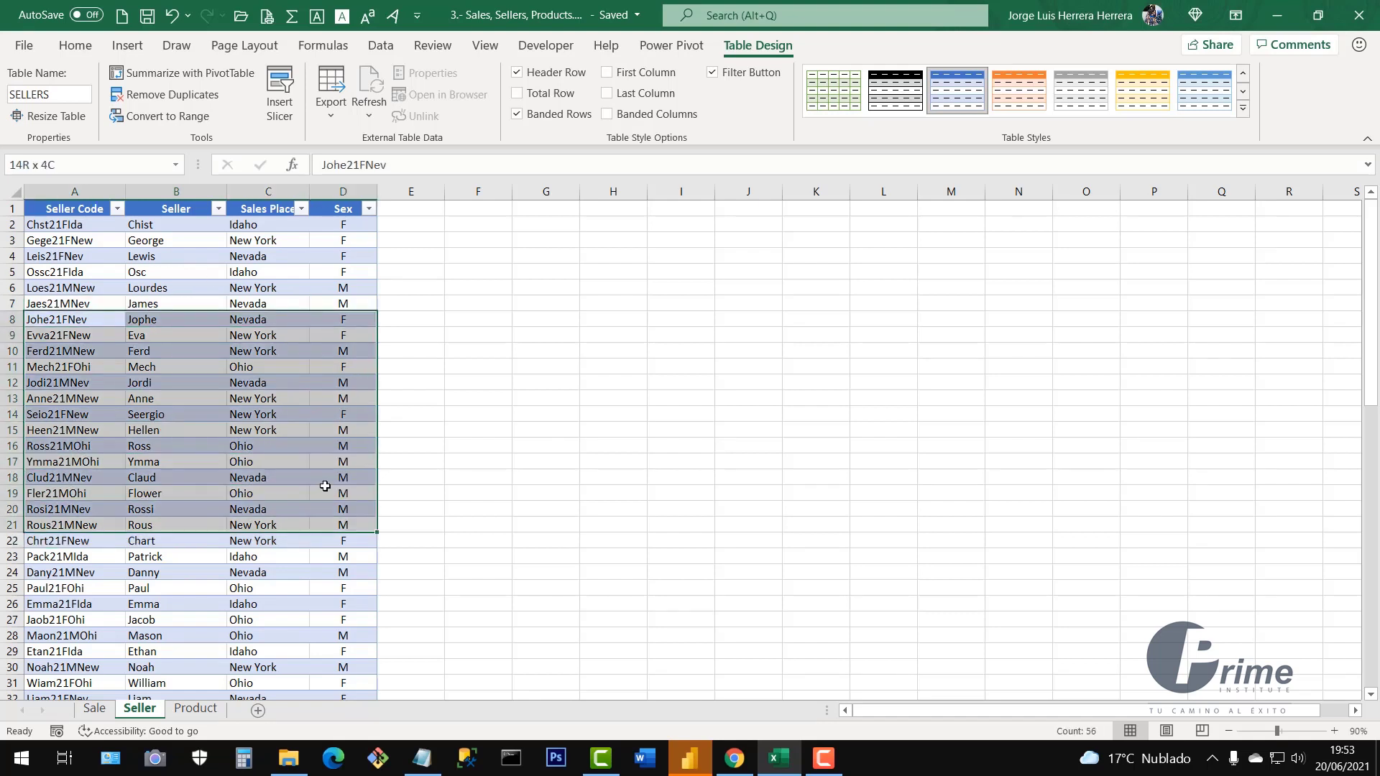
left_click(267, 428)
left_click(248, 381)
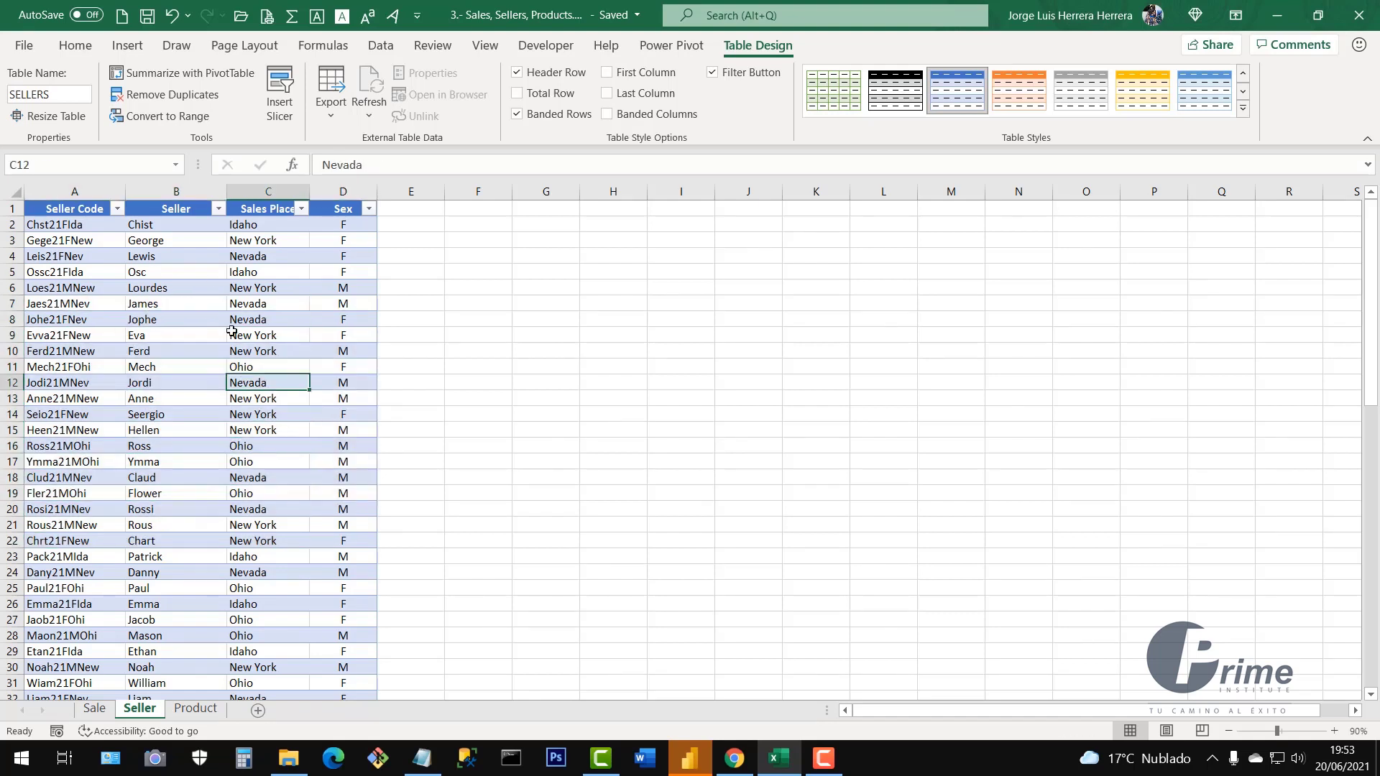
left_click(288, 309)
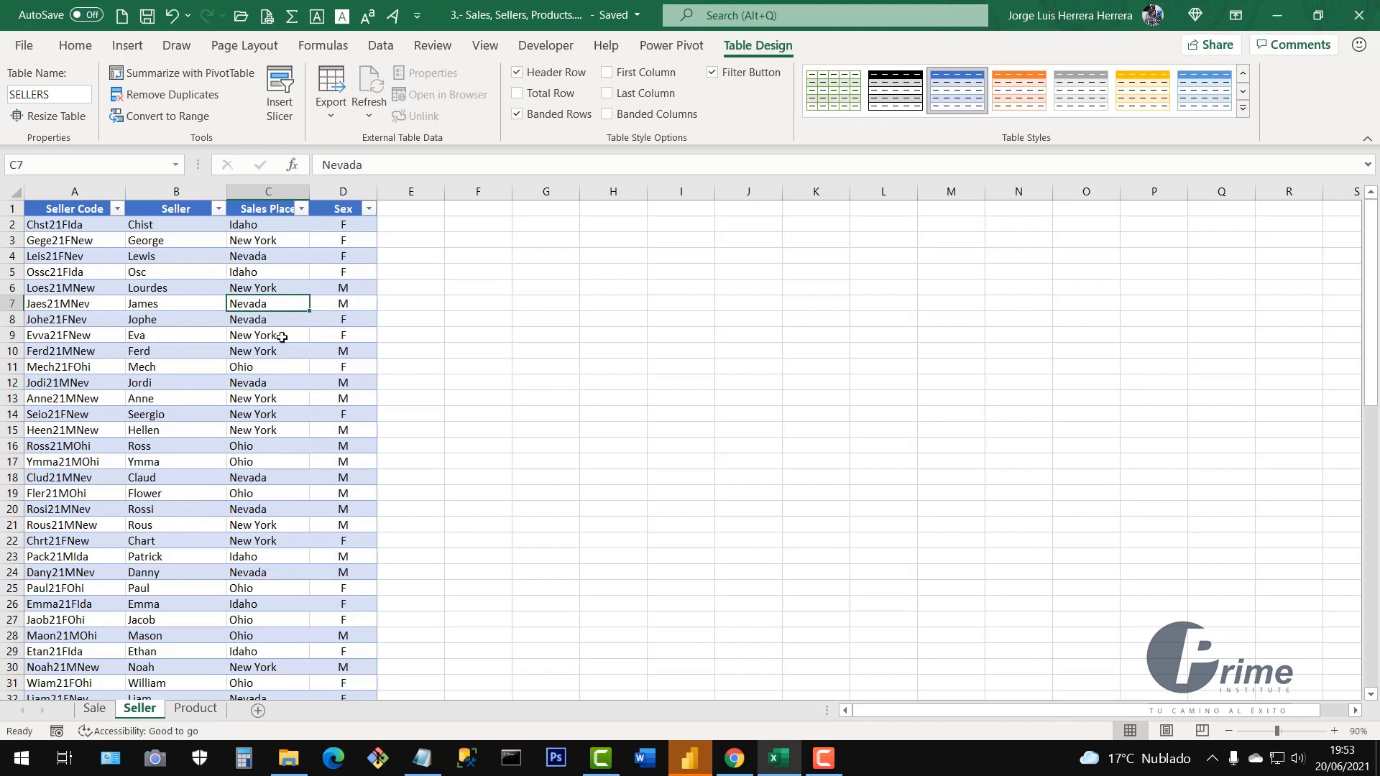
left_click(128, 317)
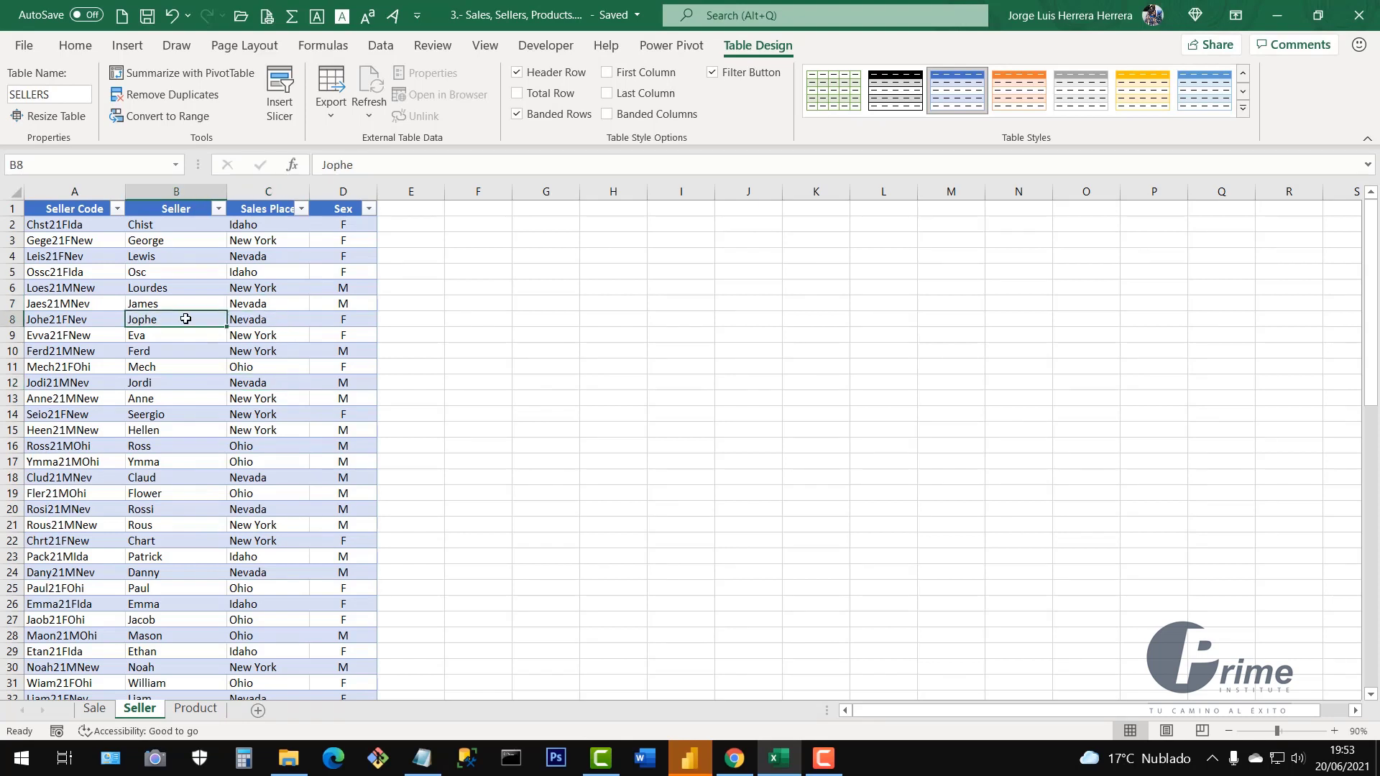
left_click(242, 400)
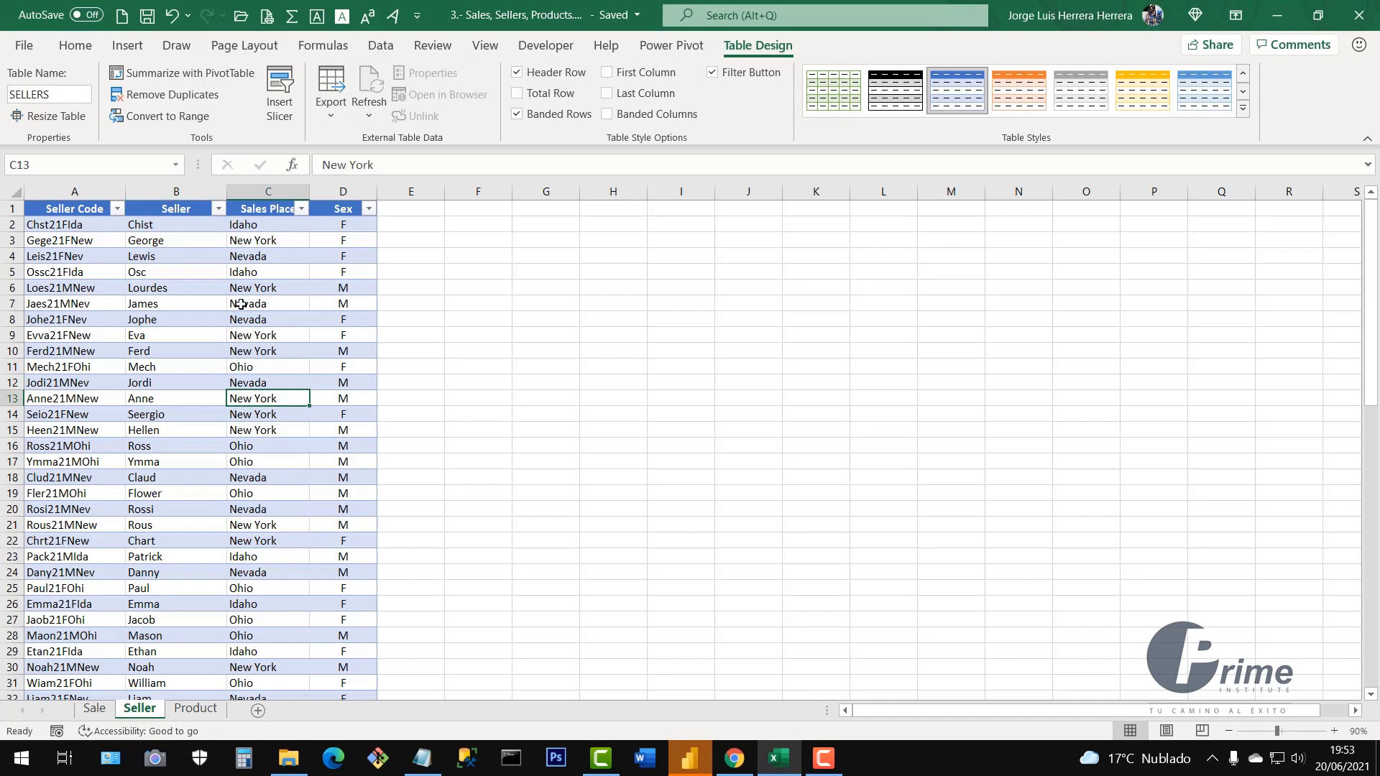
Switch to Power BI Desktop, dismiss the welcome screen and start importing data from an Excel workbook
left_click(691, 759)
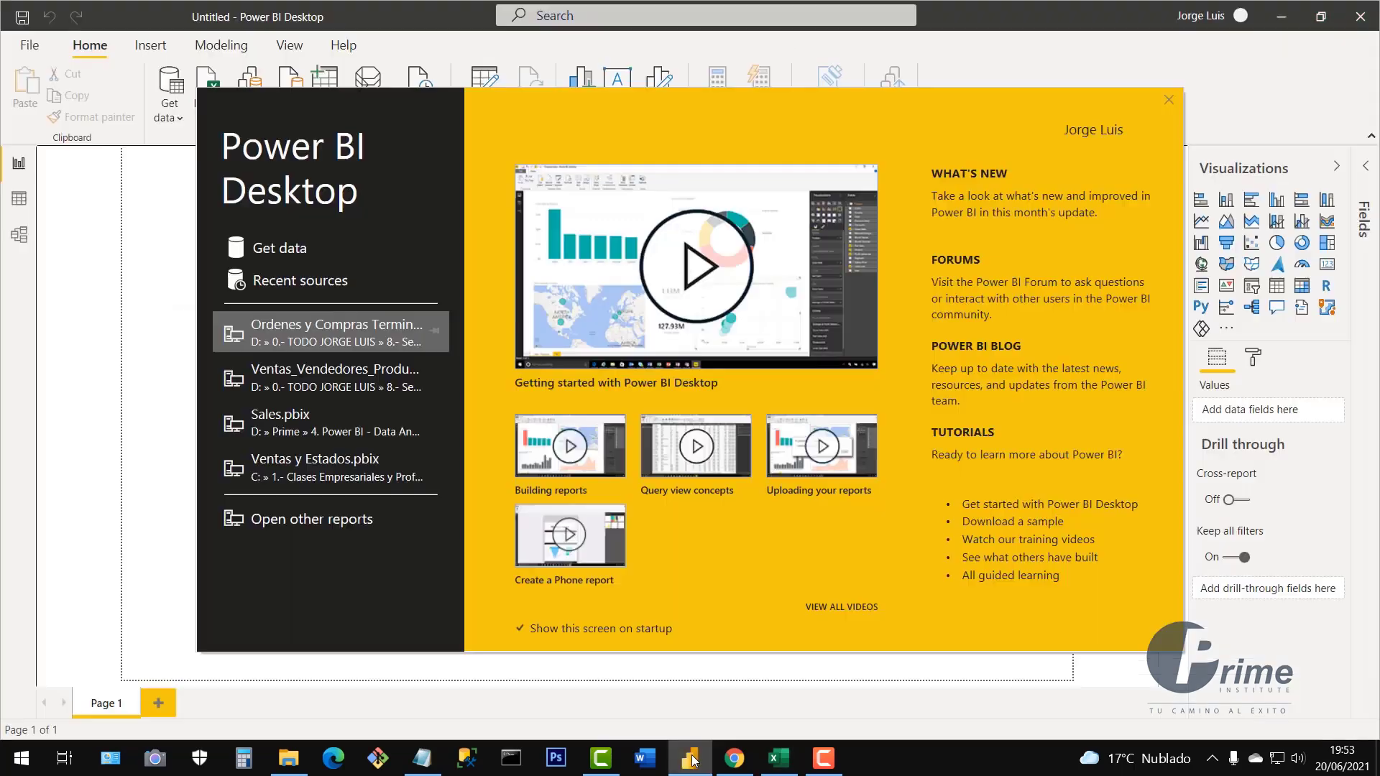
left_click(1168, 99)
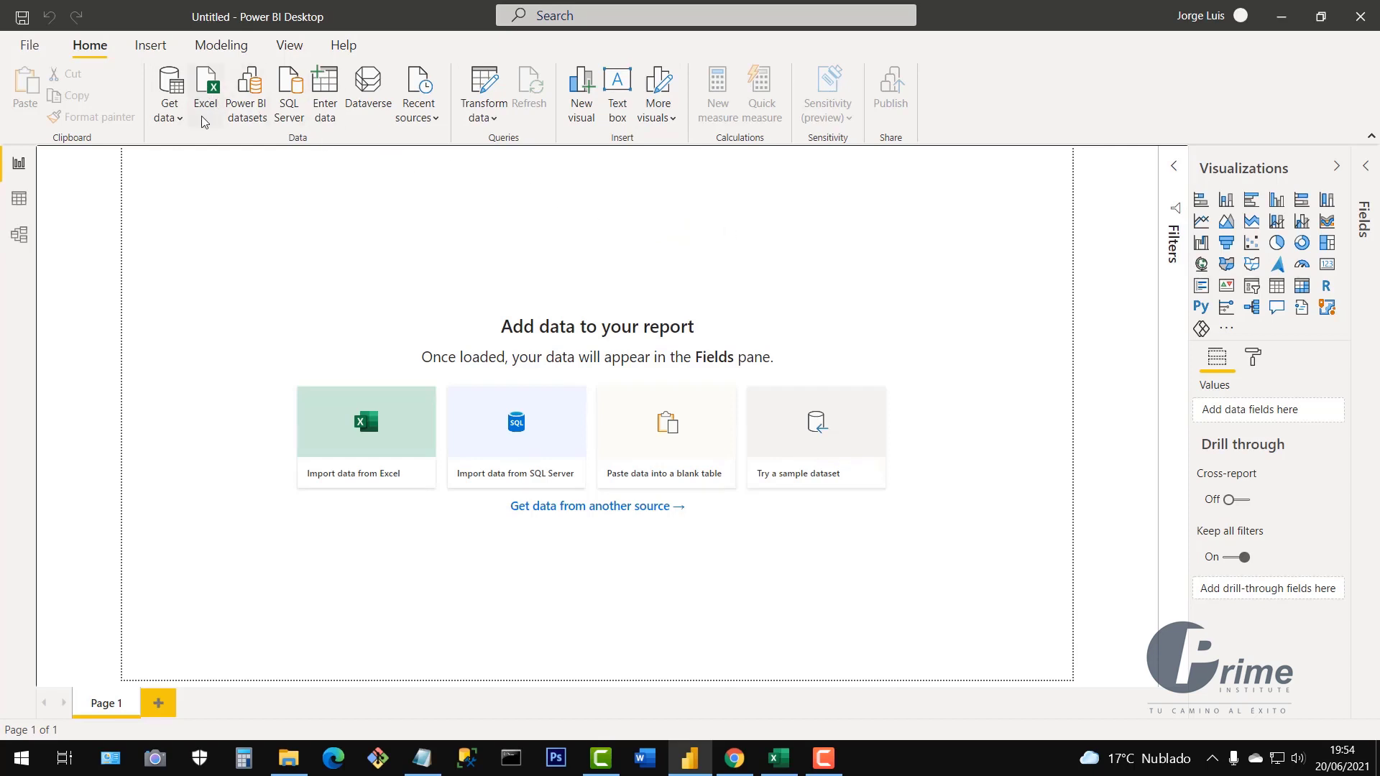
left_click(373, 440)
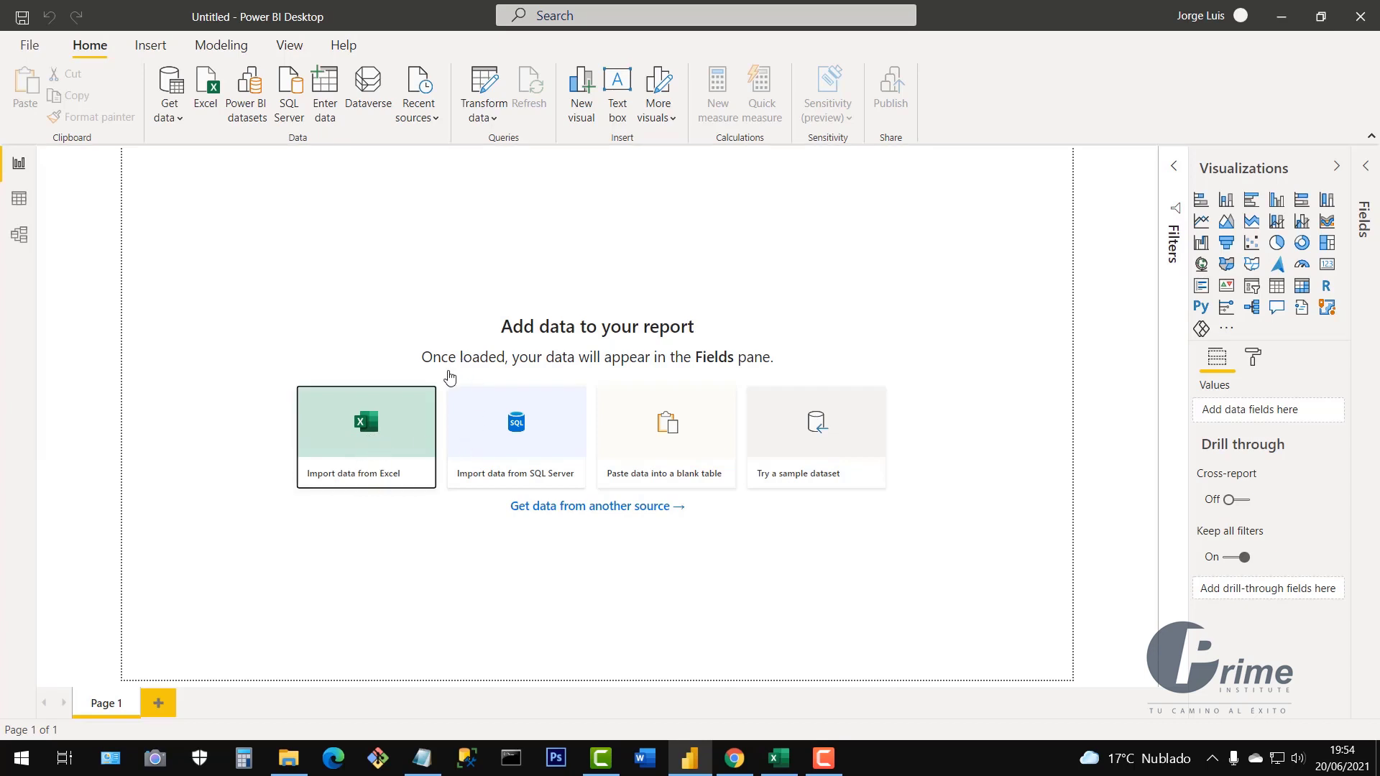
left_click(384, 431)
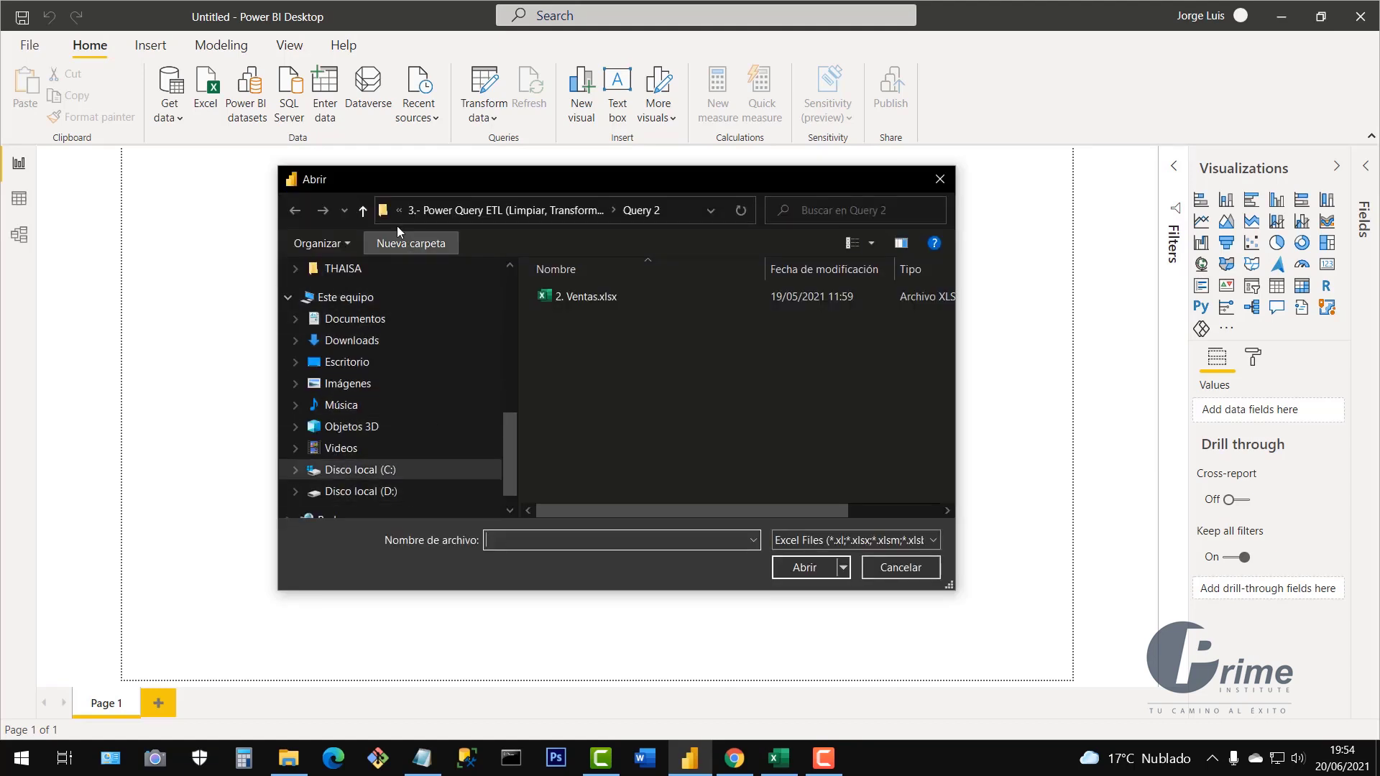
Open 3.- Sales, Sellers, Products.xlsx from the Resources and Practices folder of the Power BI course, inside Prime on drive D
left_click(363, 211)
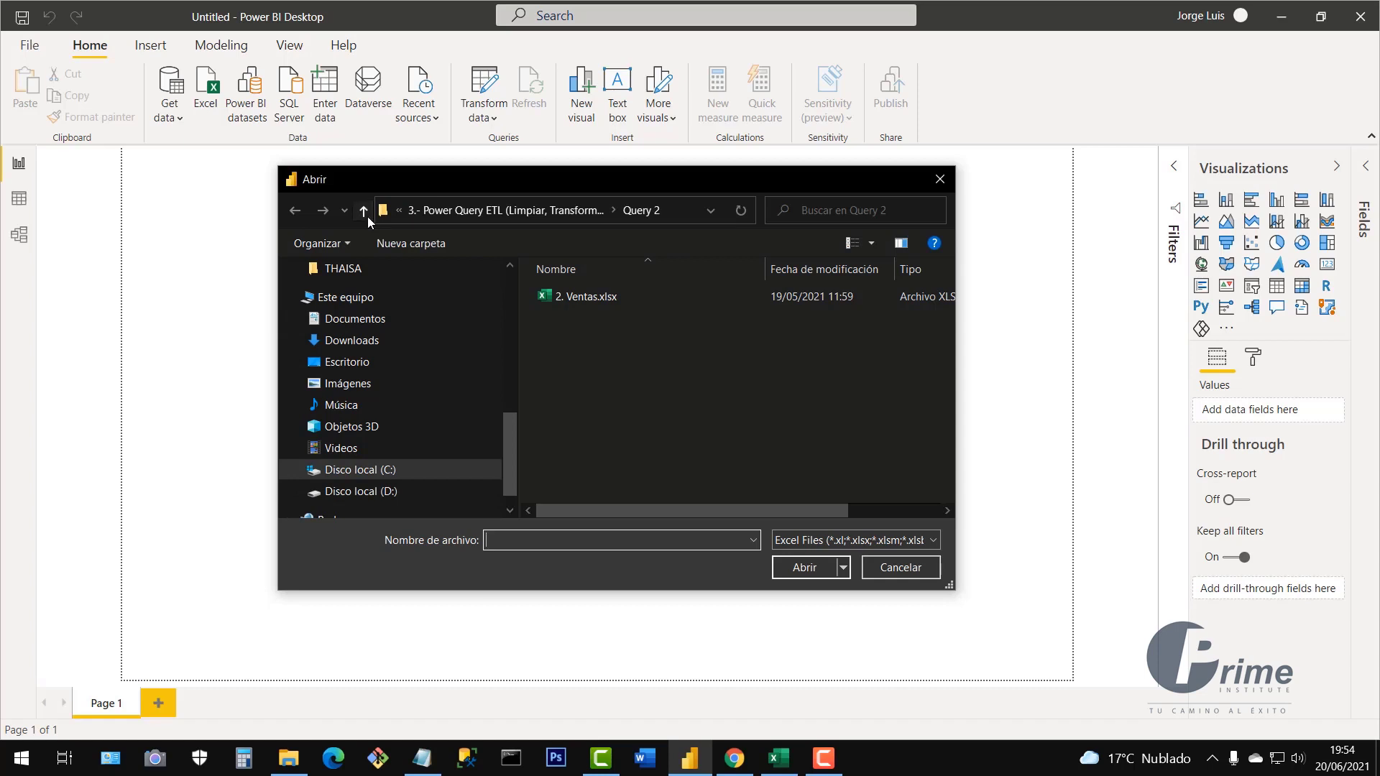
left_click(386, 492)
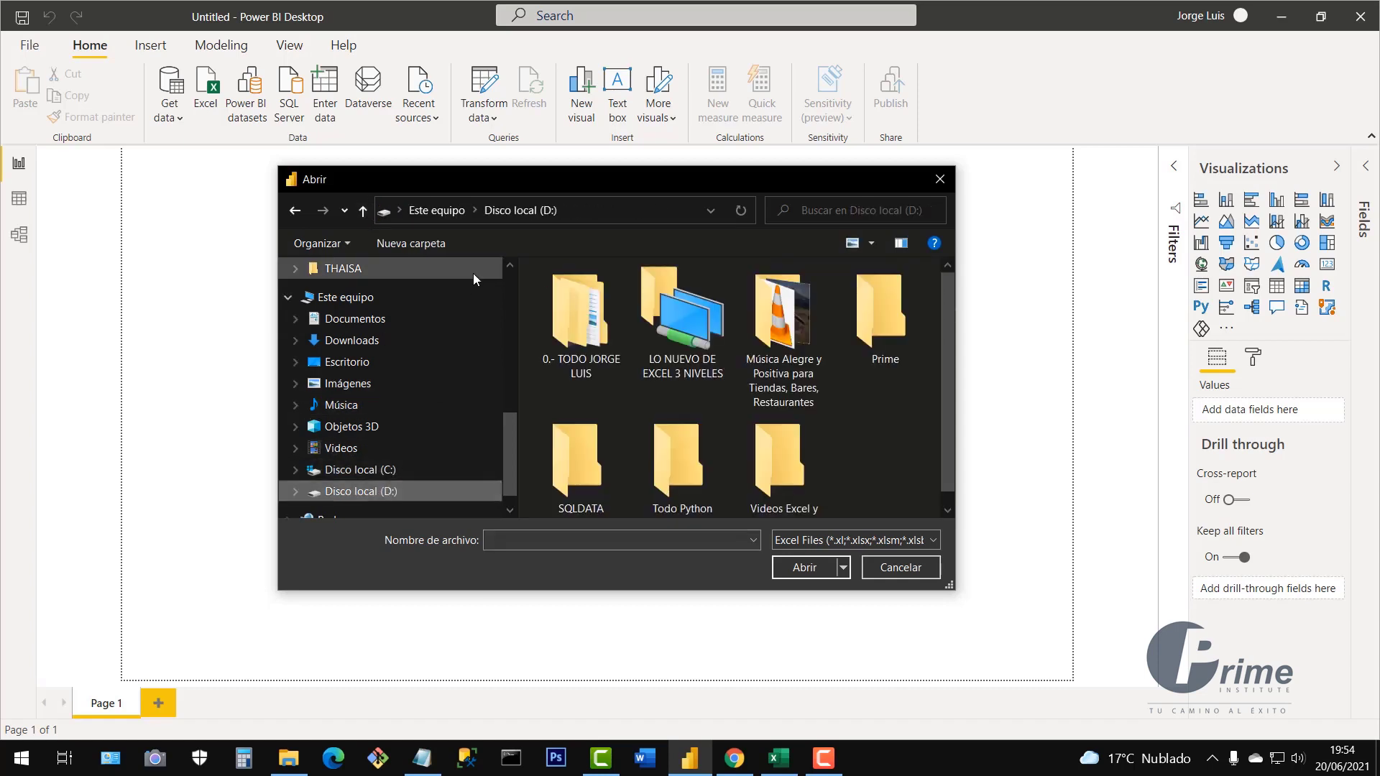
double_click(921, 301)
double_click(600, 355)
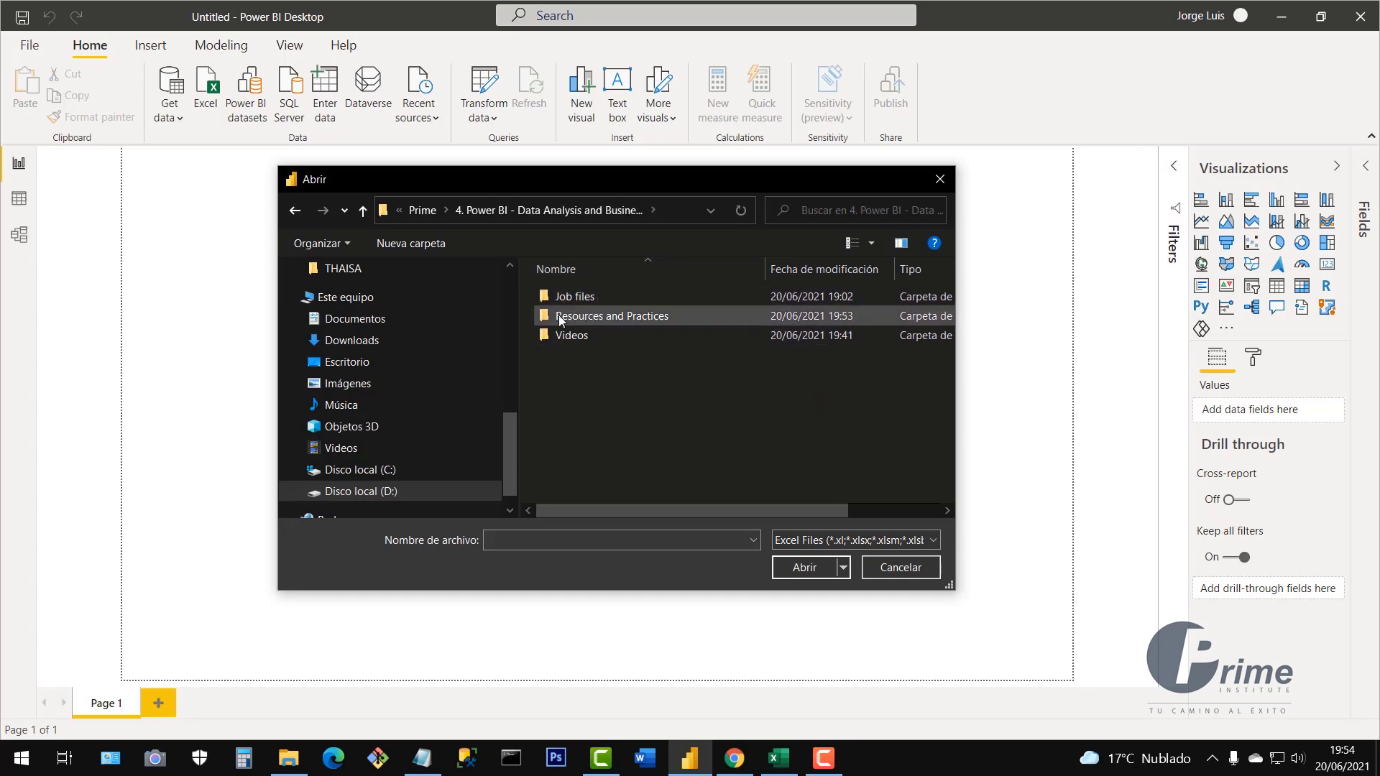
double_click(575, 316)
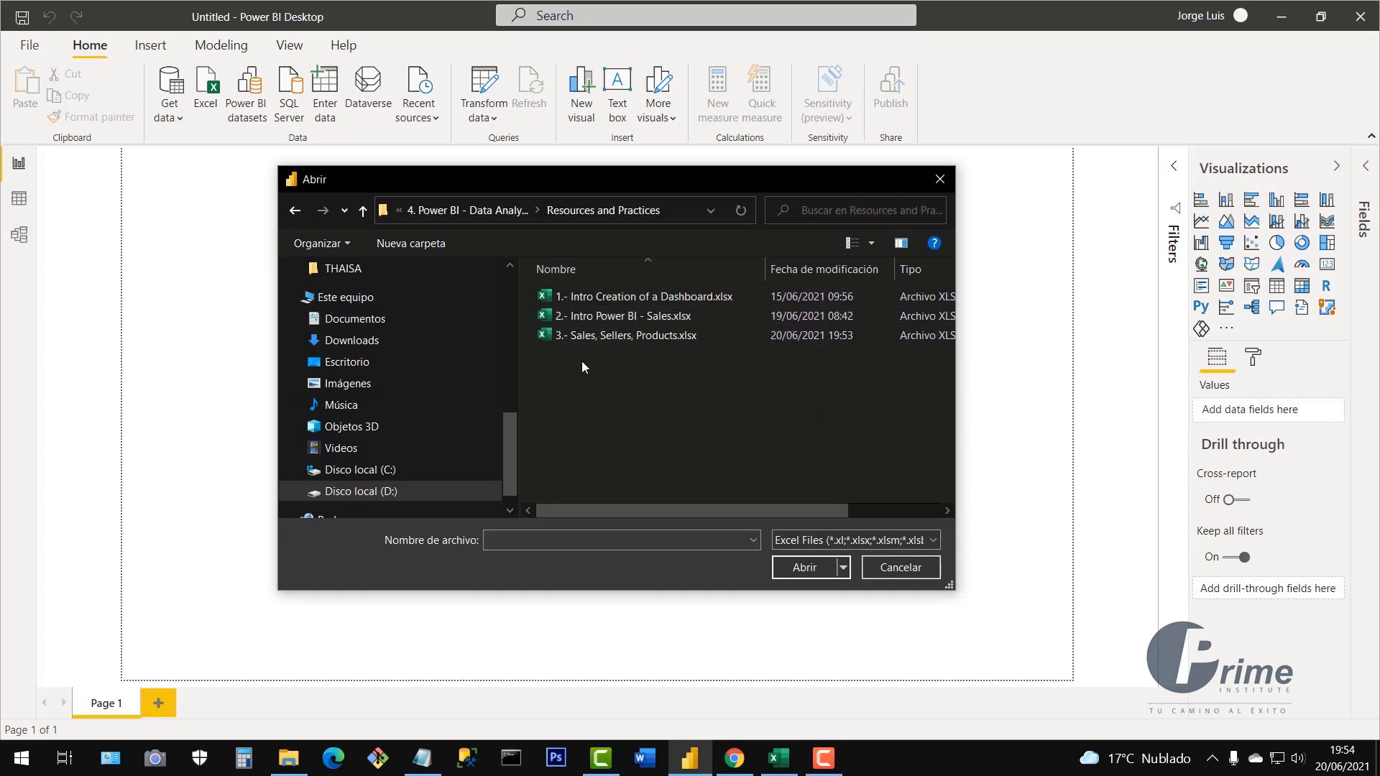
left_click(565, 338)
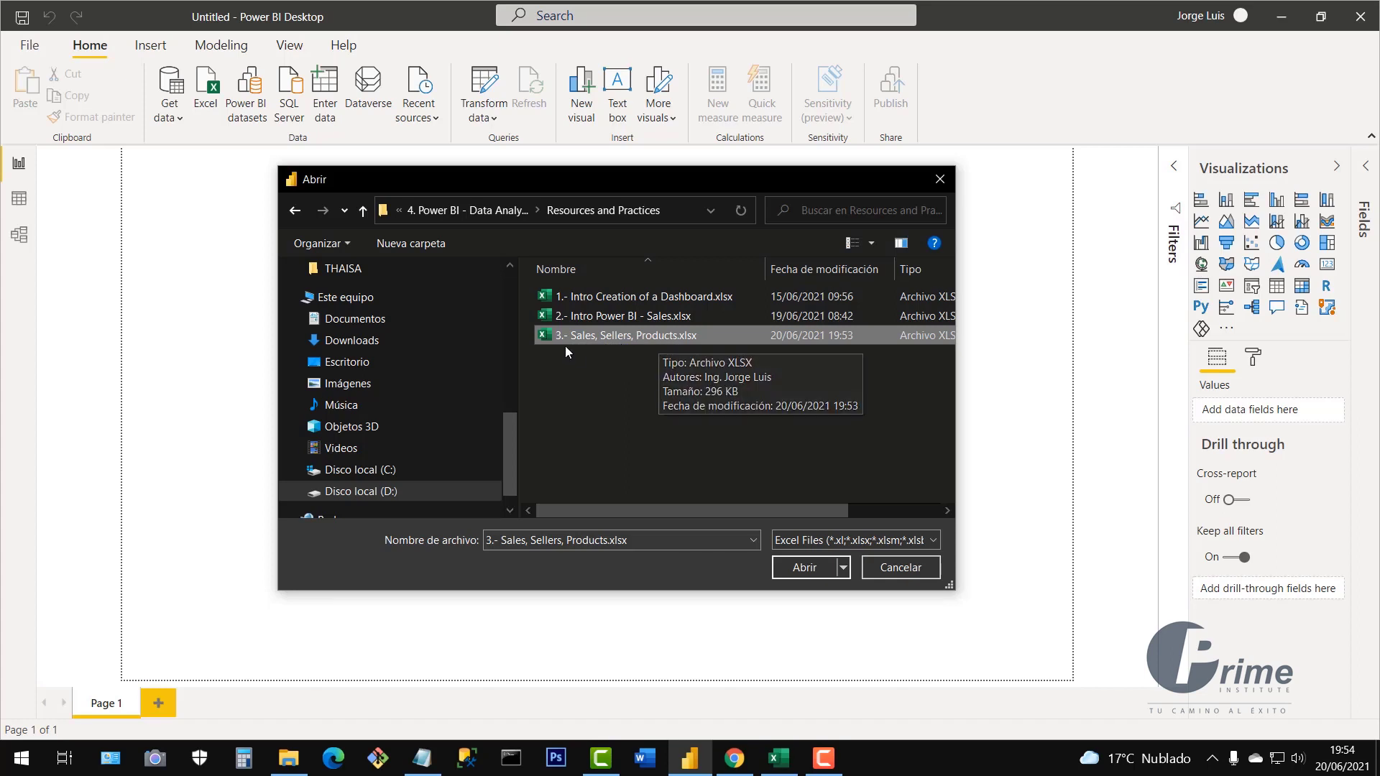
left_click(806, 567)
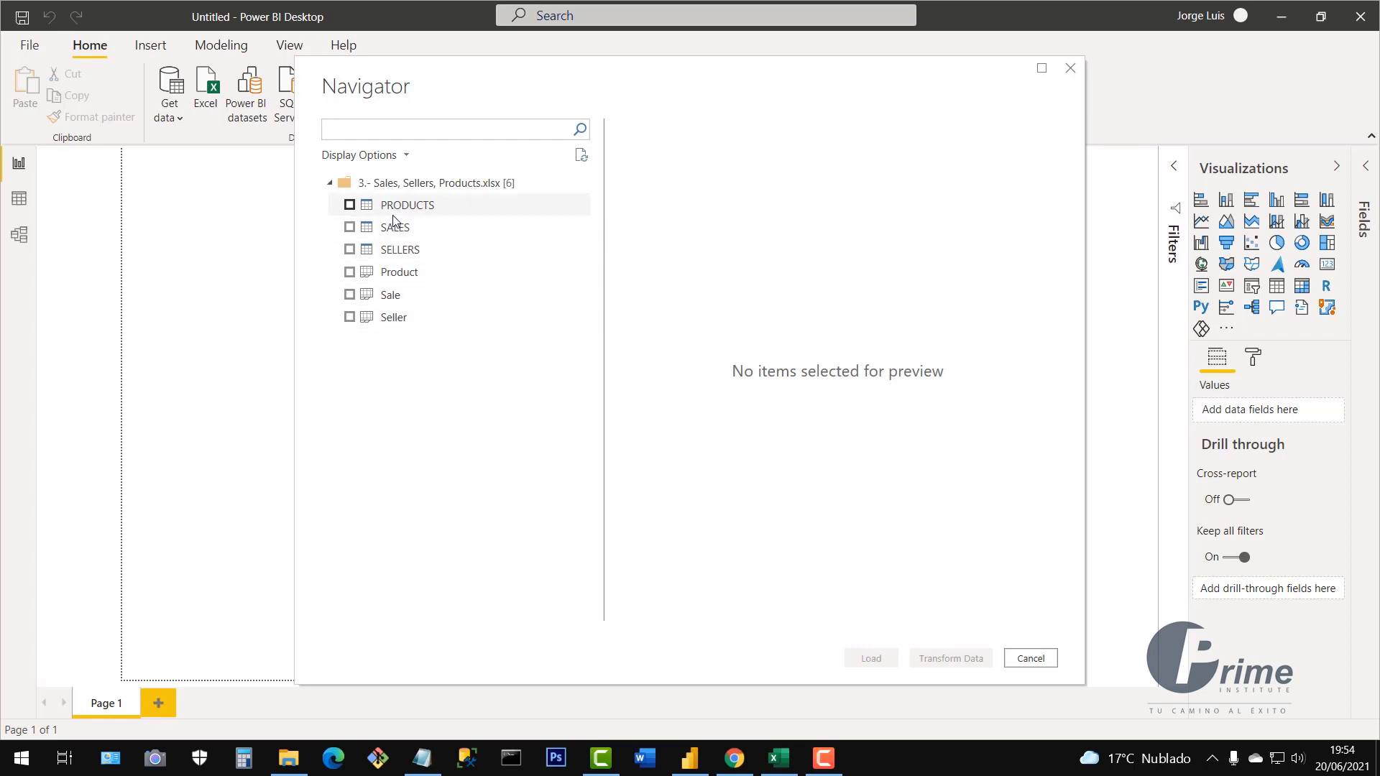
Preview the Seller sheet in the Navigator and compare its column headers with the Seller sheet in Excel
left_click(400, 323)
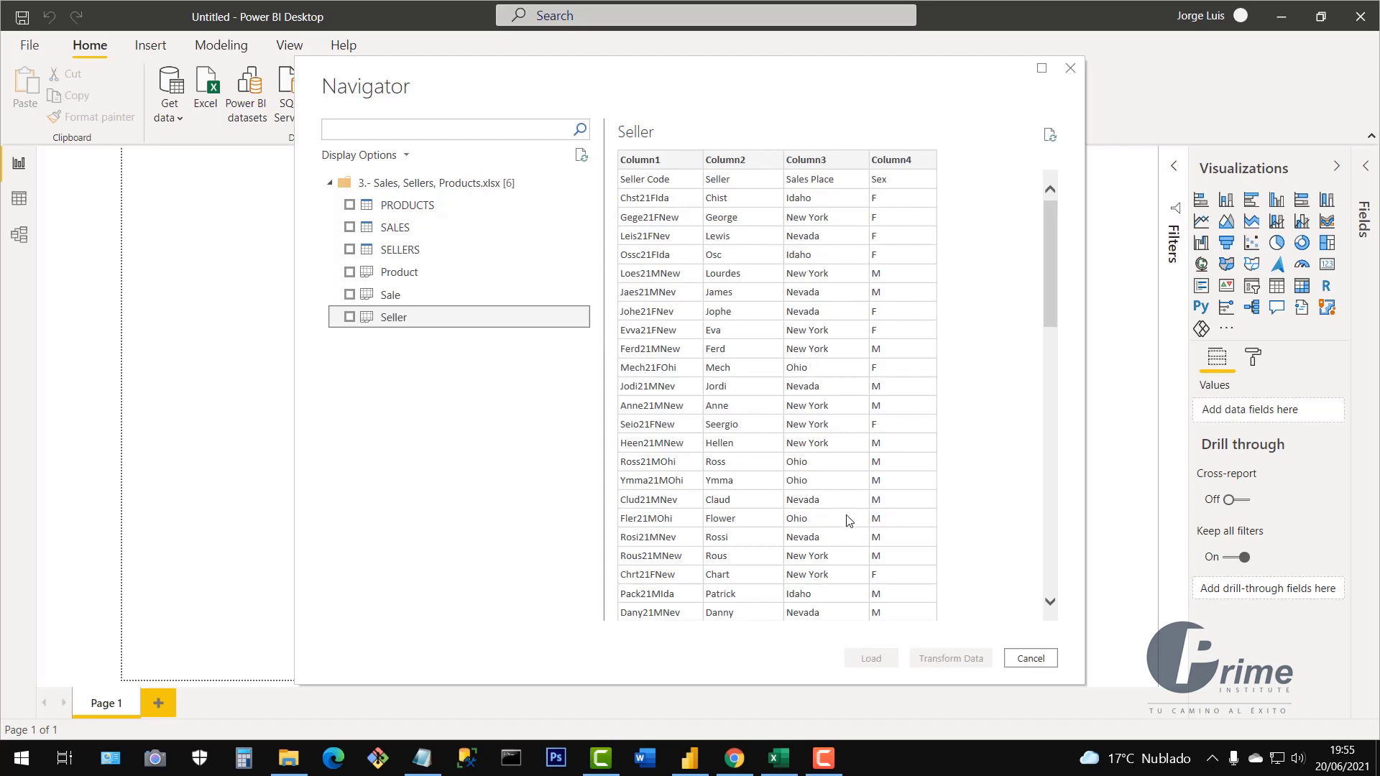
left_click_drag(1052, 302, 1043, 225)
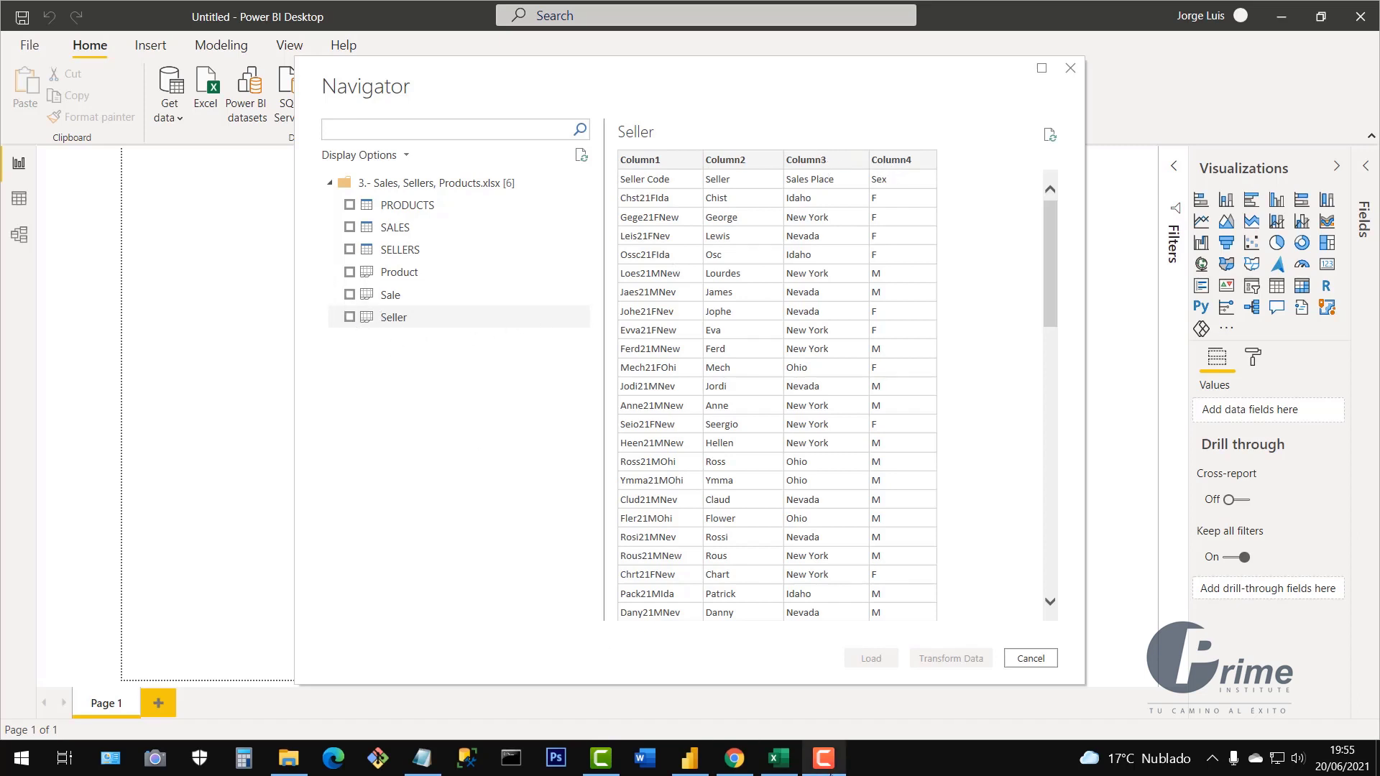
left_click(786, 766)
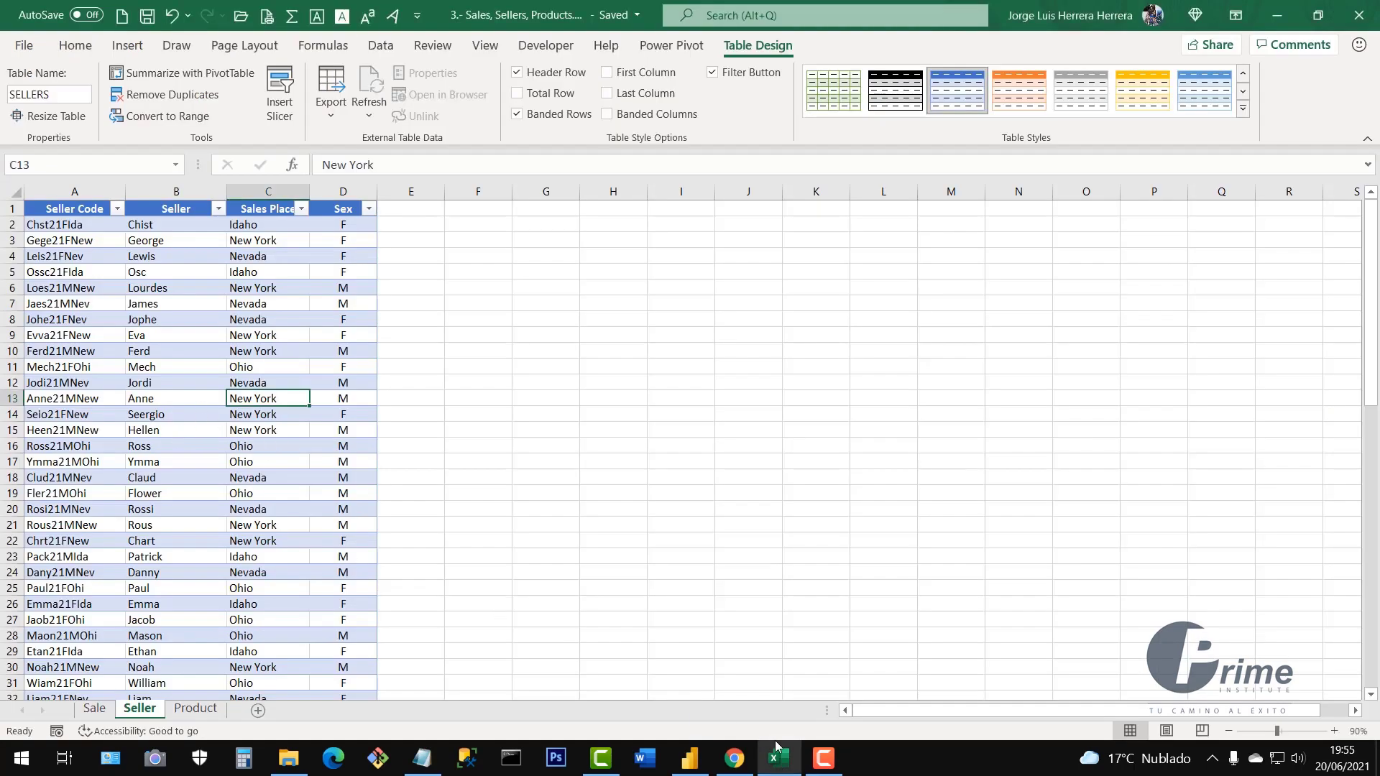
left_click(689, 758)
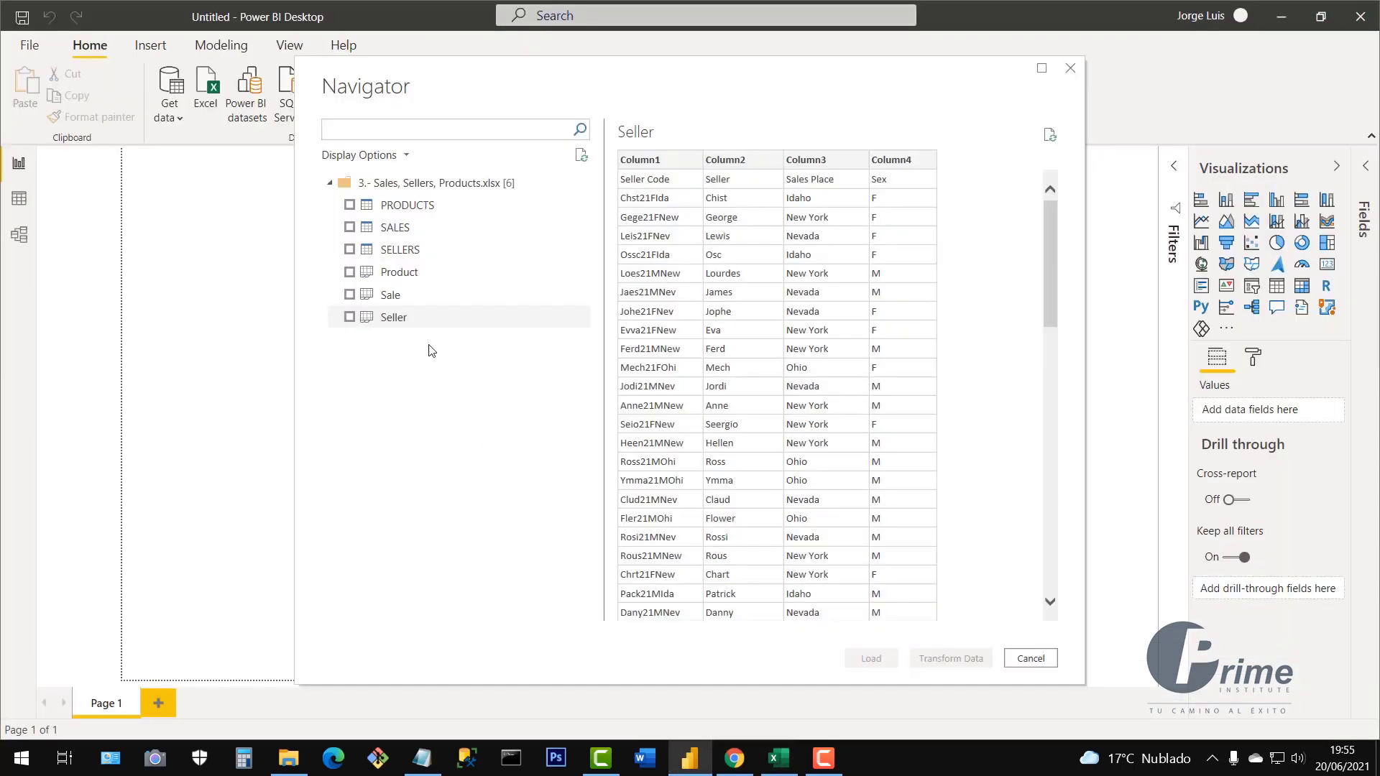
Preview the Sale, Product and Seller sheets, and compare the Seller sheet's headers with those of the SELLERS table
left_click(390, 297)
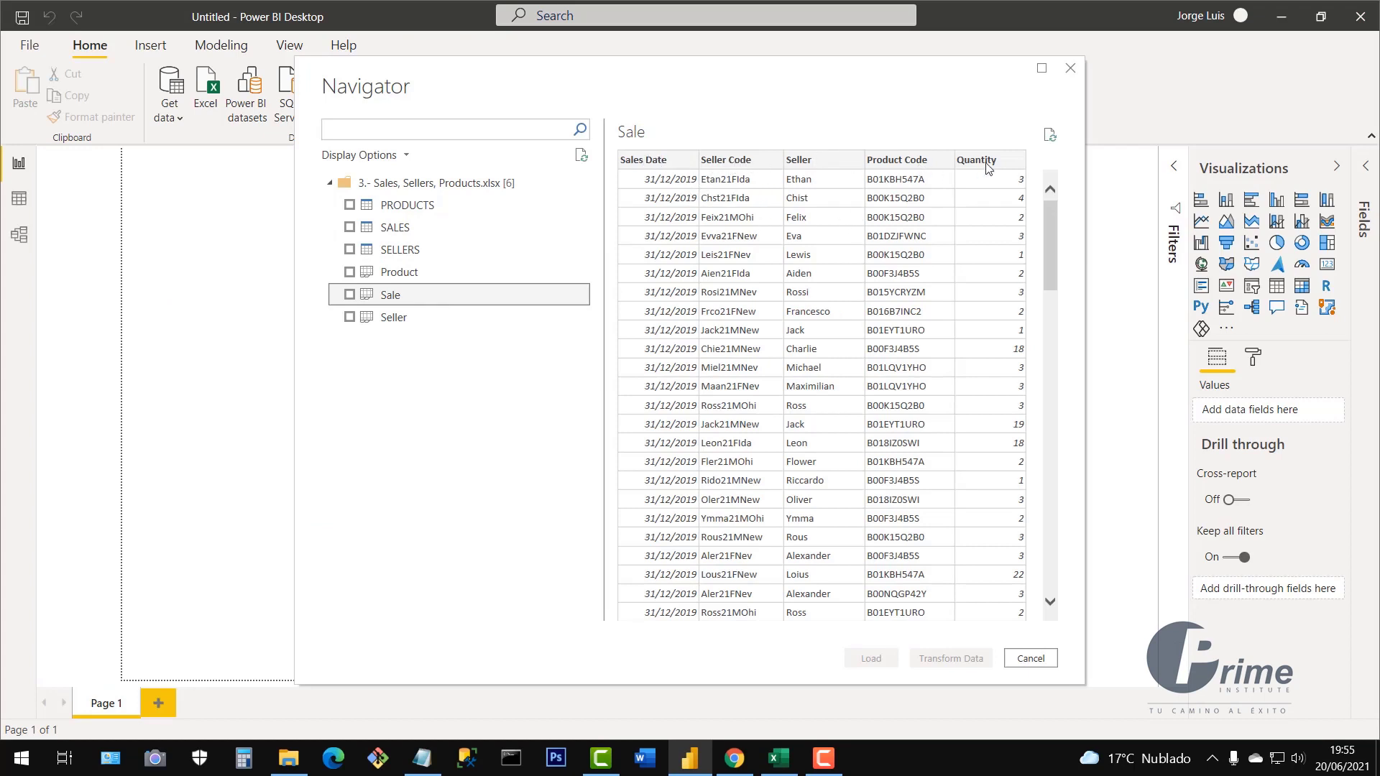
left_click_drag(1049, 286, 1075, 197)
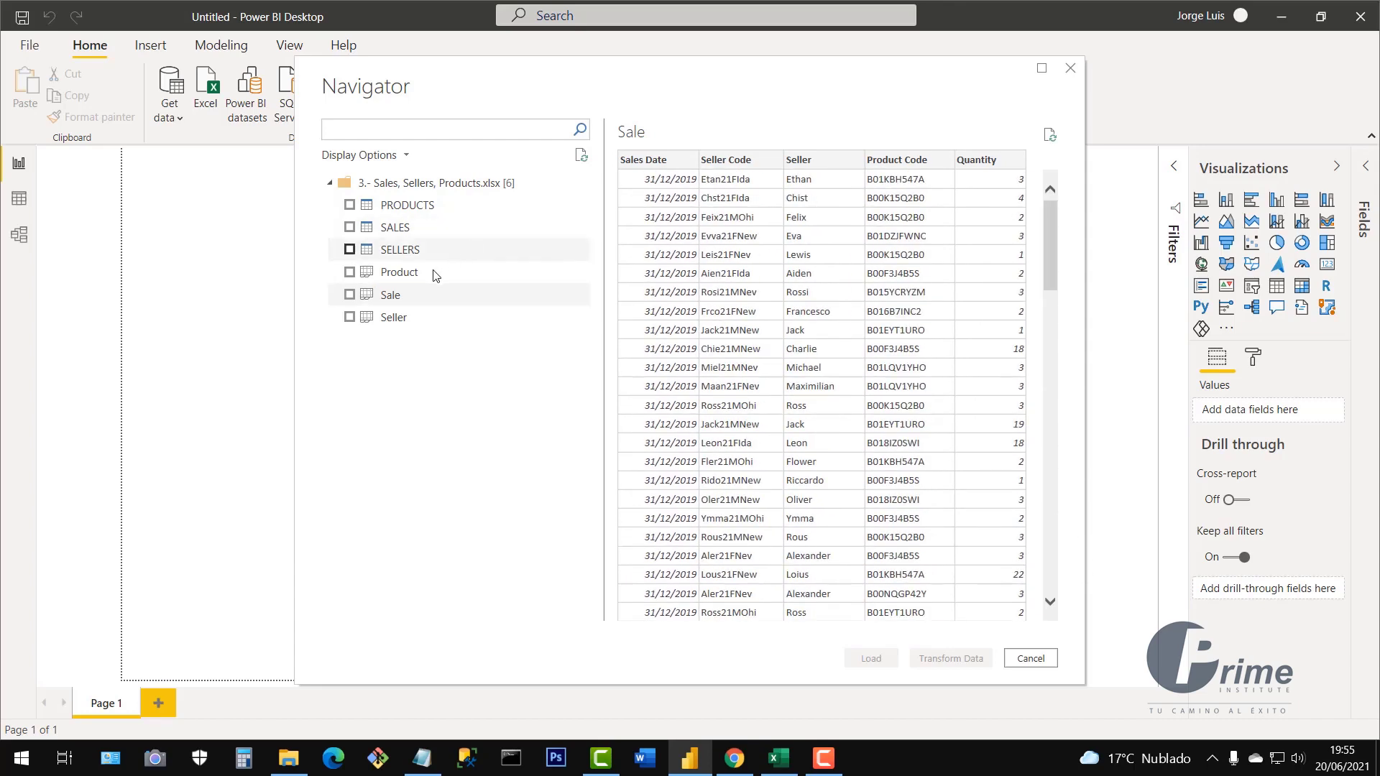
left_click(406, 276)
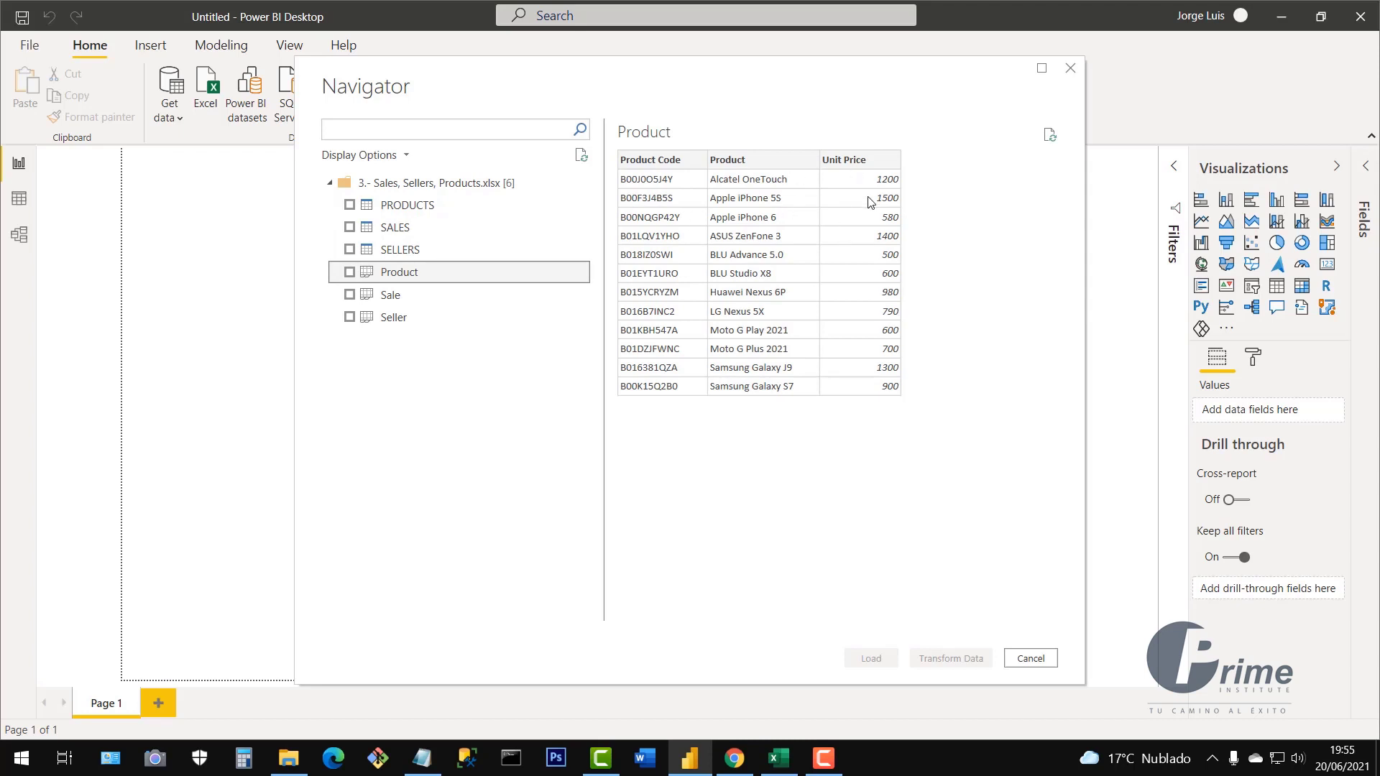
left_click(390, 320)
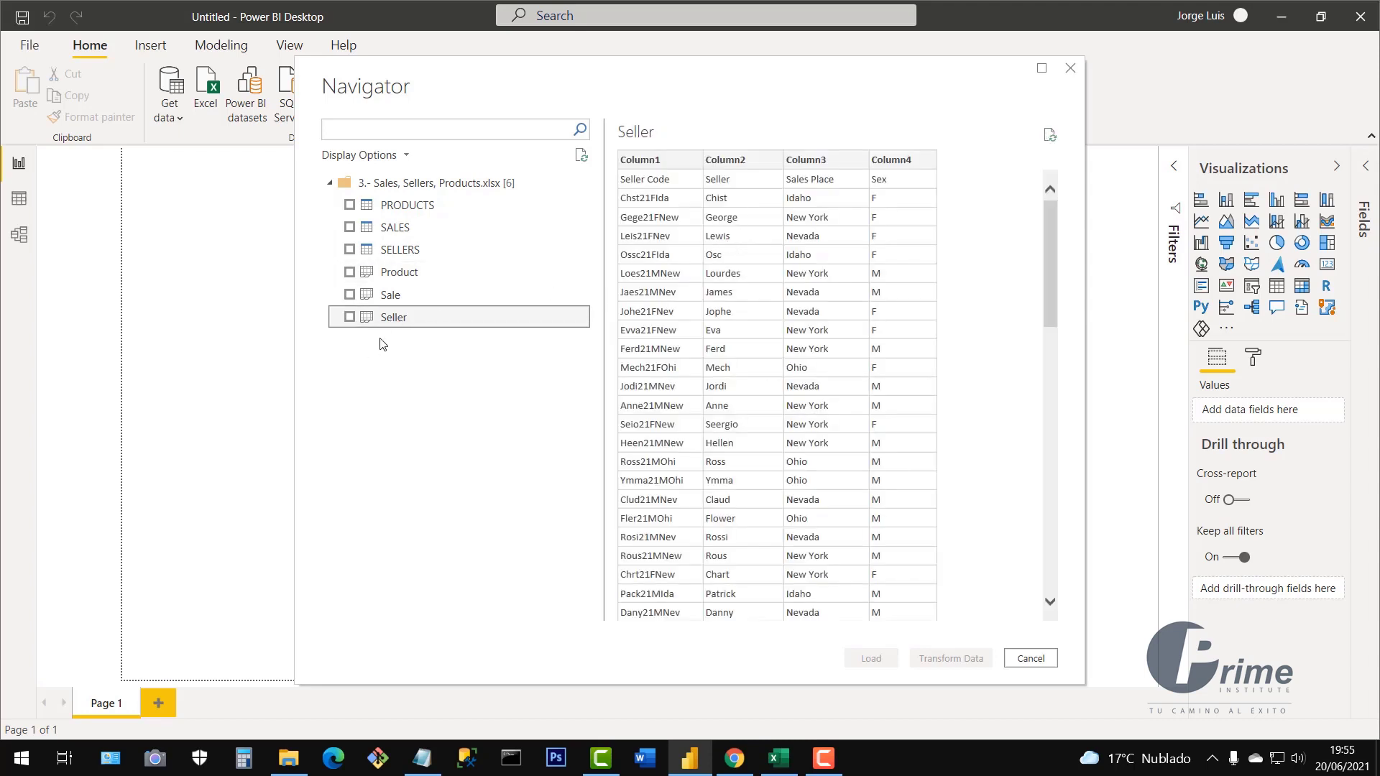
left_click(395, 255)
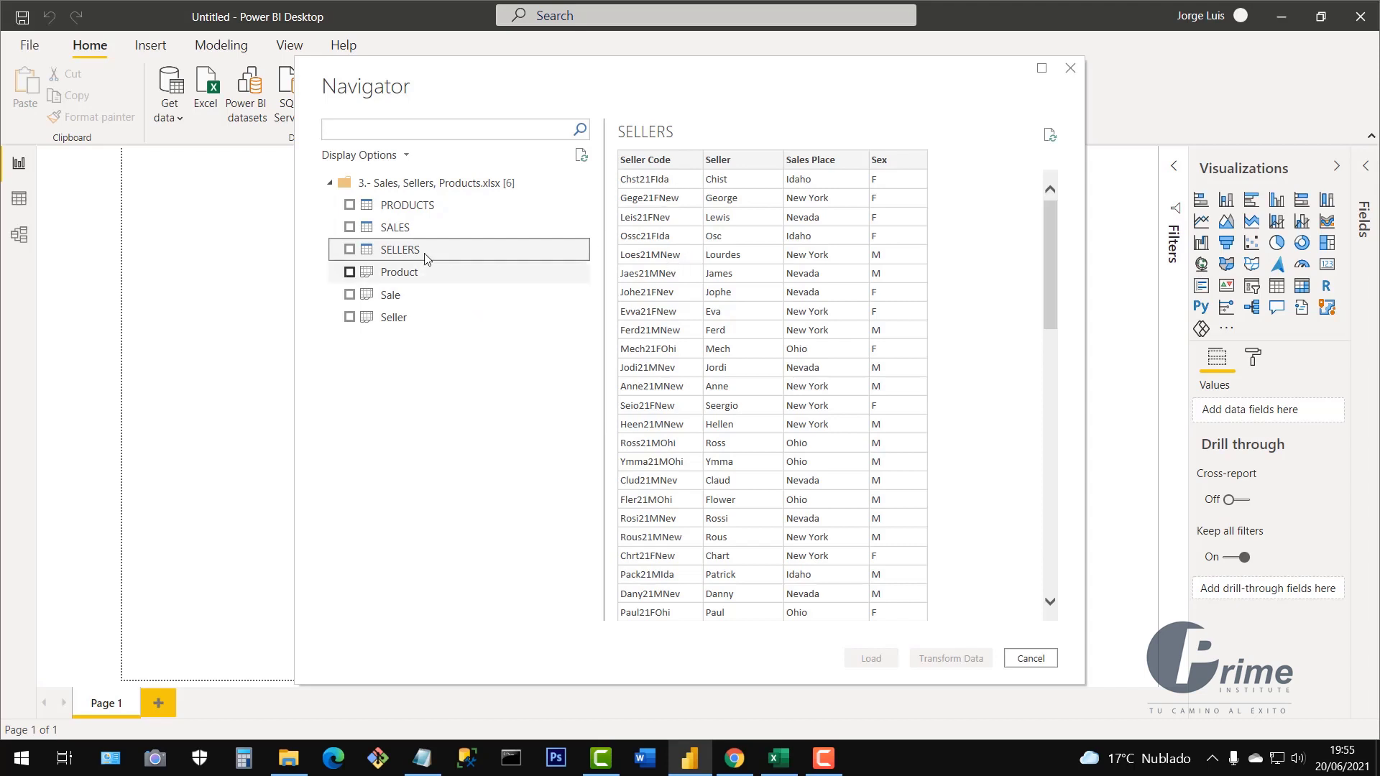
Preview the SALES and PRODUCTS tables in the Navigator and compare them with the Sale and Product sheets
left_click(396, 228)
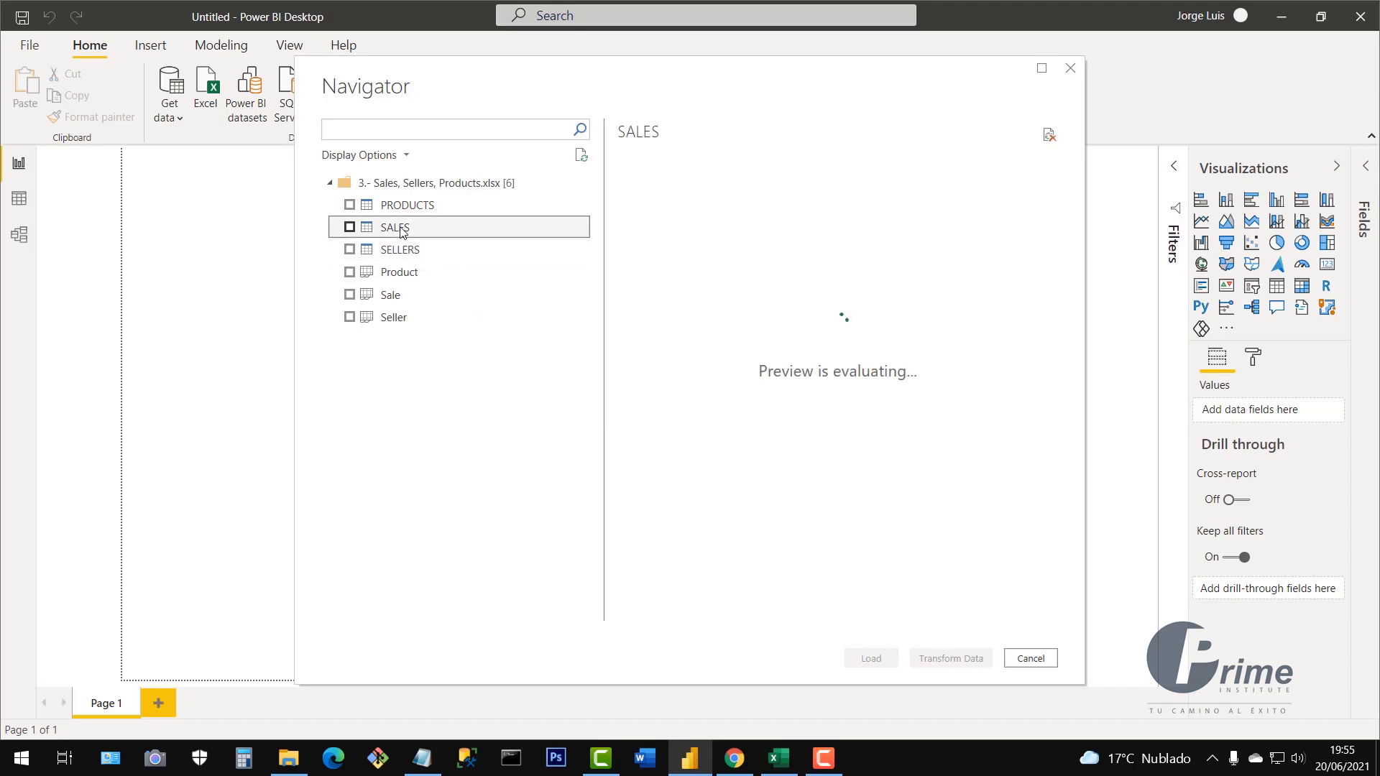
left_click(390, 295)
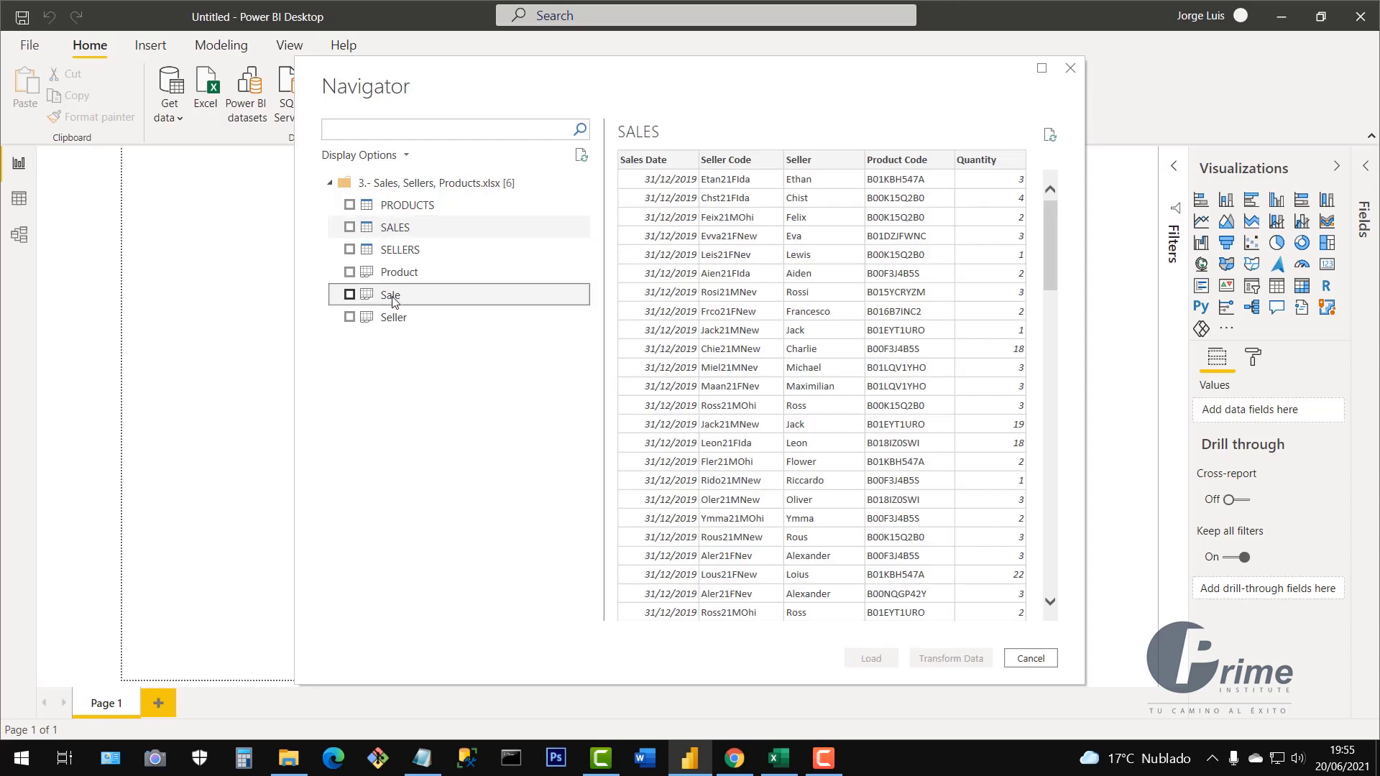
left_click(401, 207)
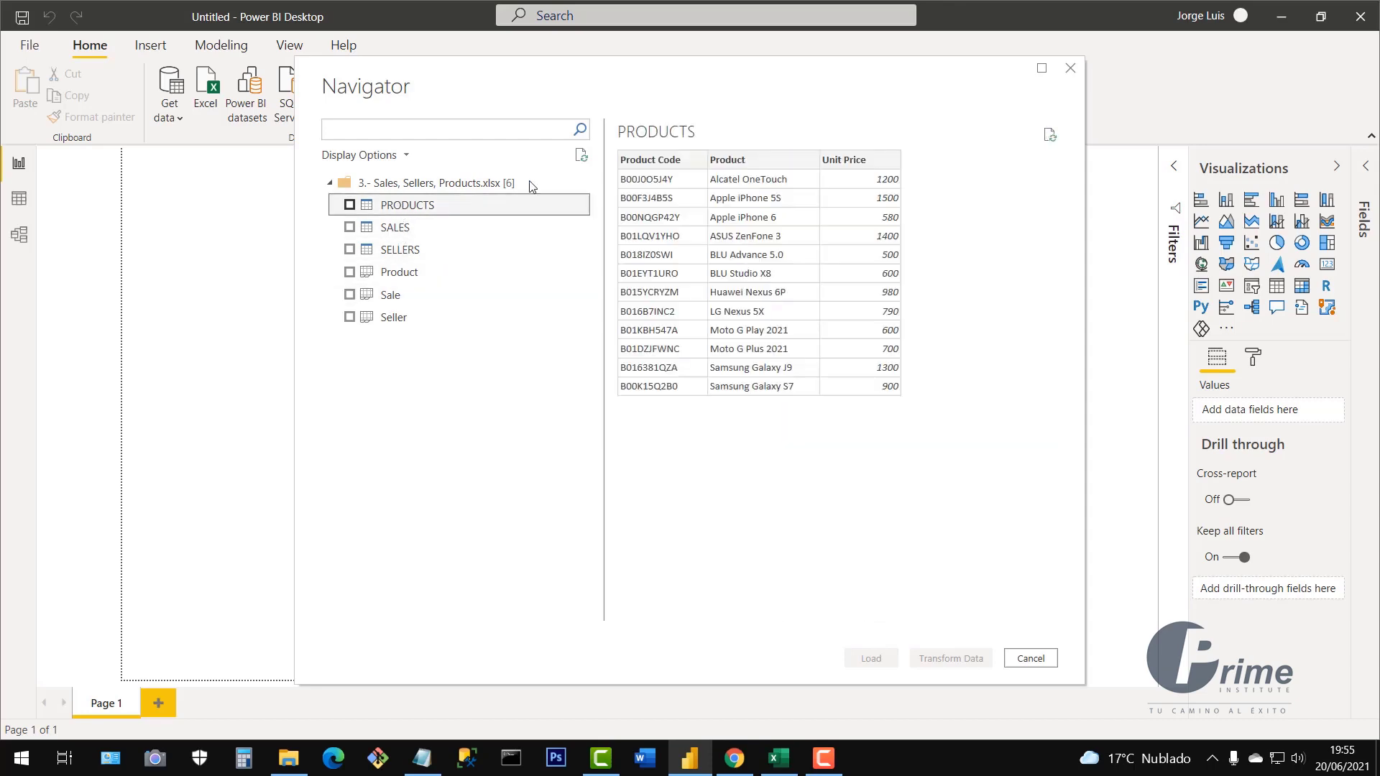
left_click(395, 274)
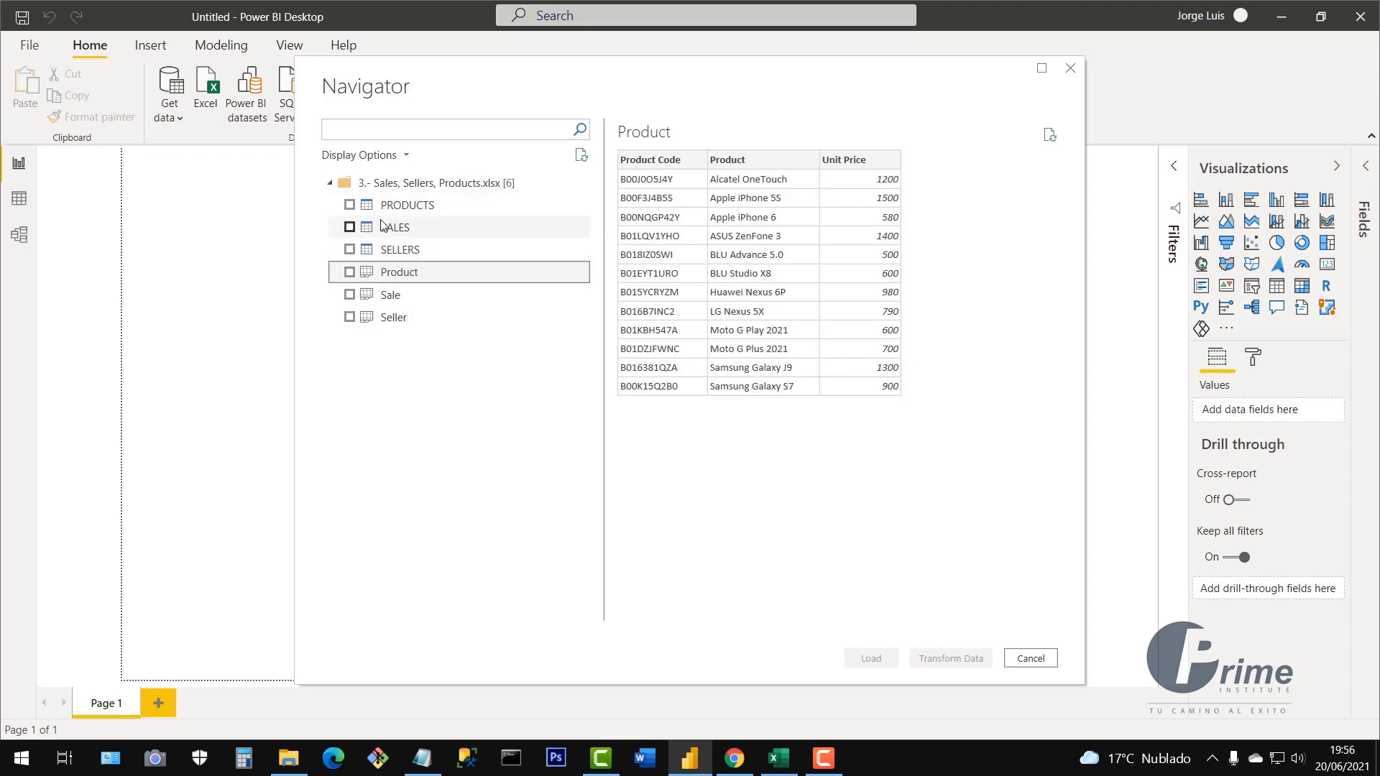
Select the SELLERS, SALES and PRODUCTS tables for import, check them against the Excel workbook, and load them into Power BI Desktop
left_click(350, 249)
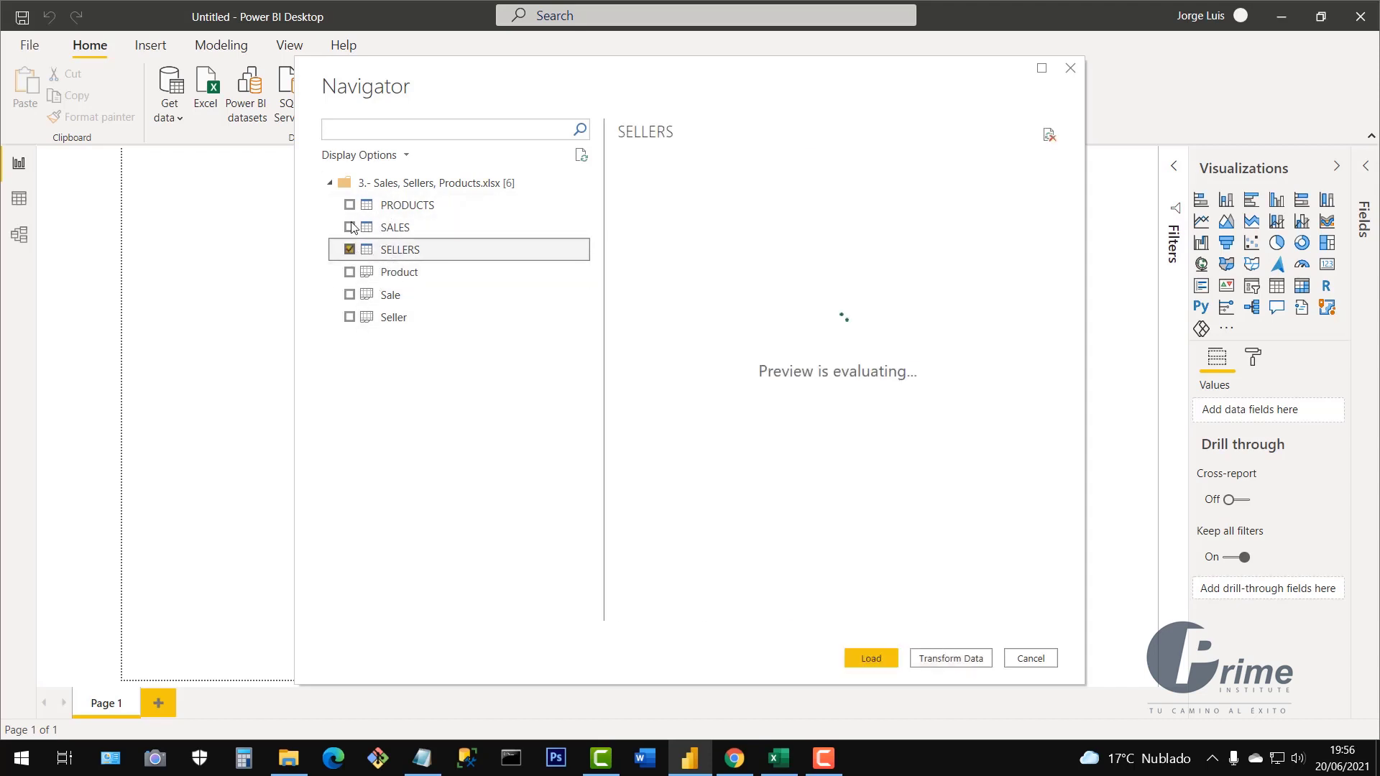
left_click(349, 227)
left_click(349, 204)
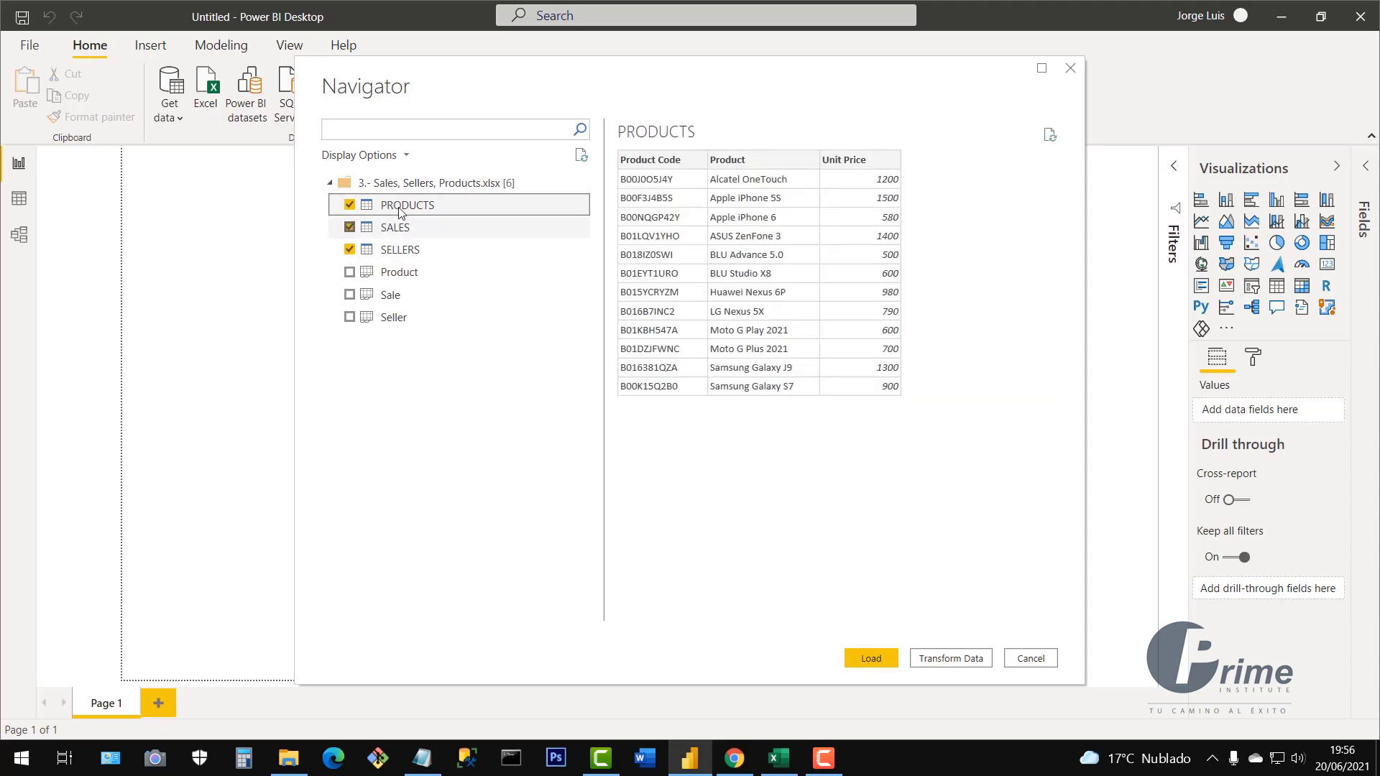
left_click(778, 758)
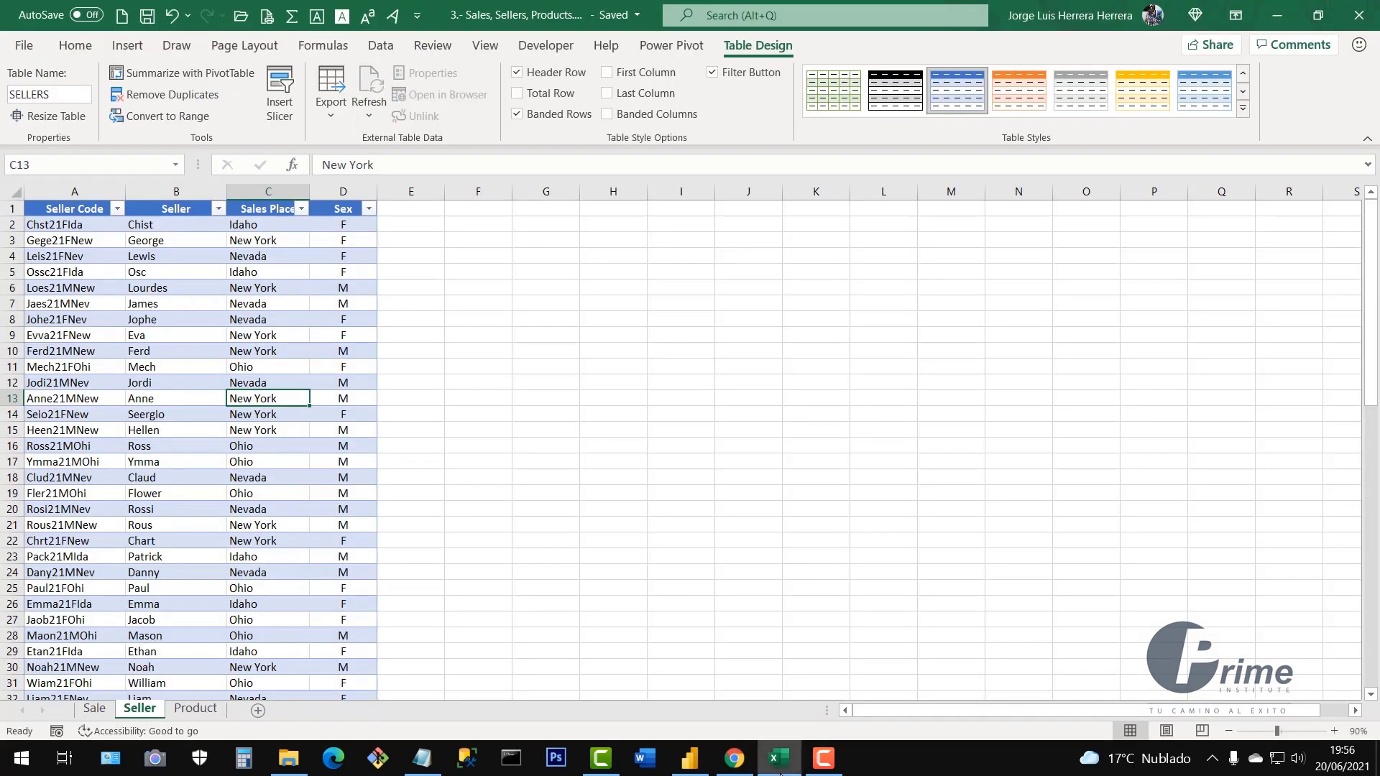
left_click(686, 768)
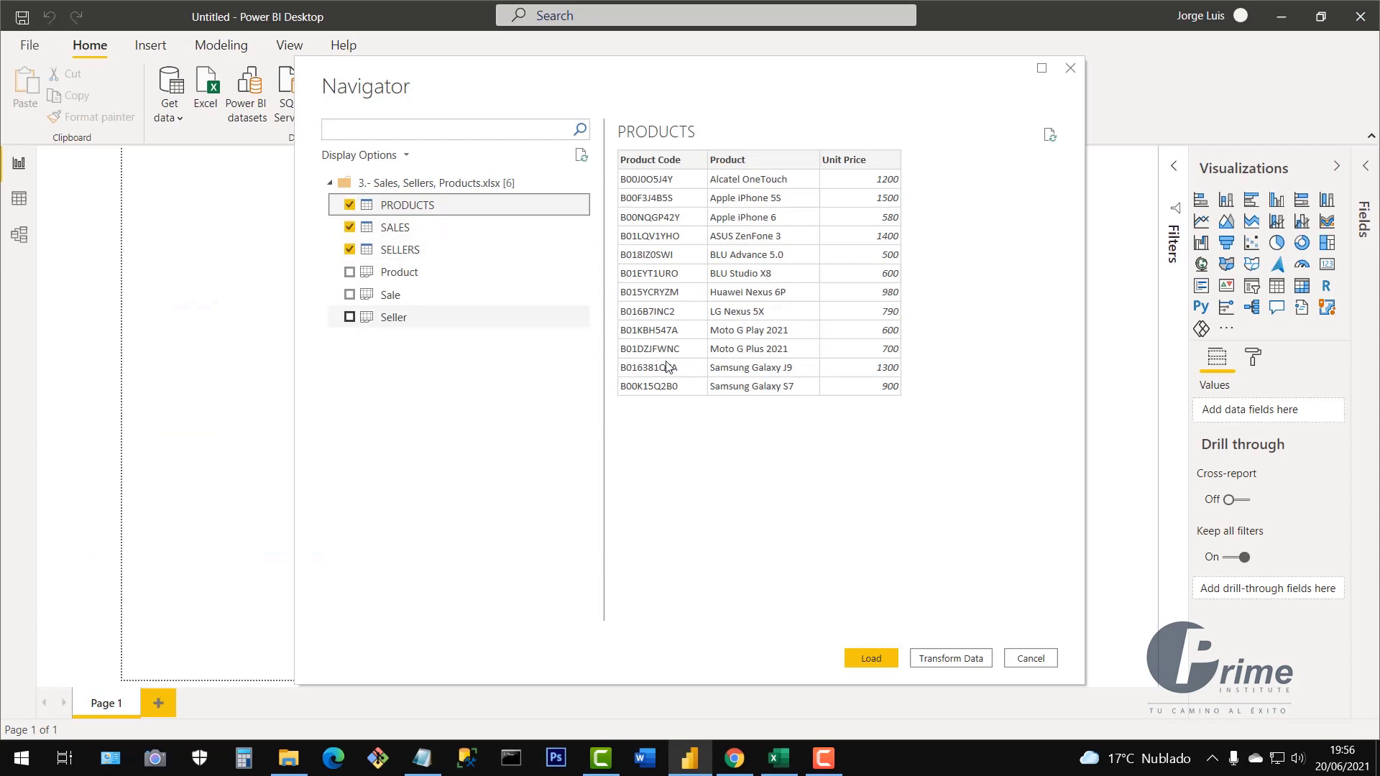
left_click(873, 659)
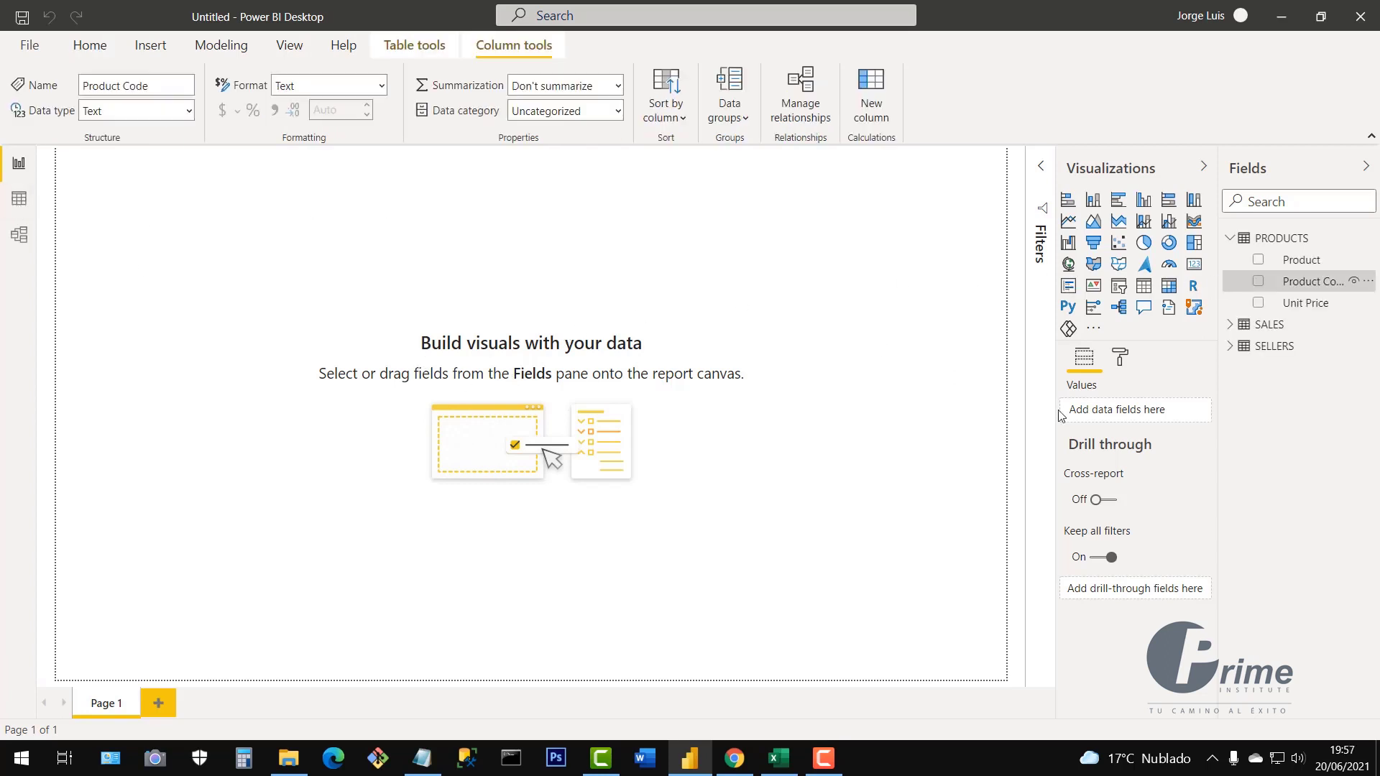
Examine the fields of the loaded SALES and SELLERS tables and review the rows of PRODUCTS, SELLERS and SALES in Data view
left_click(1230, 324)
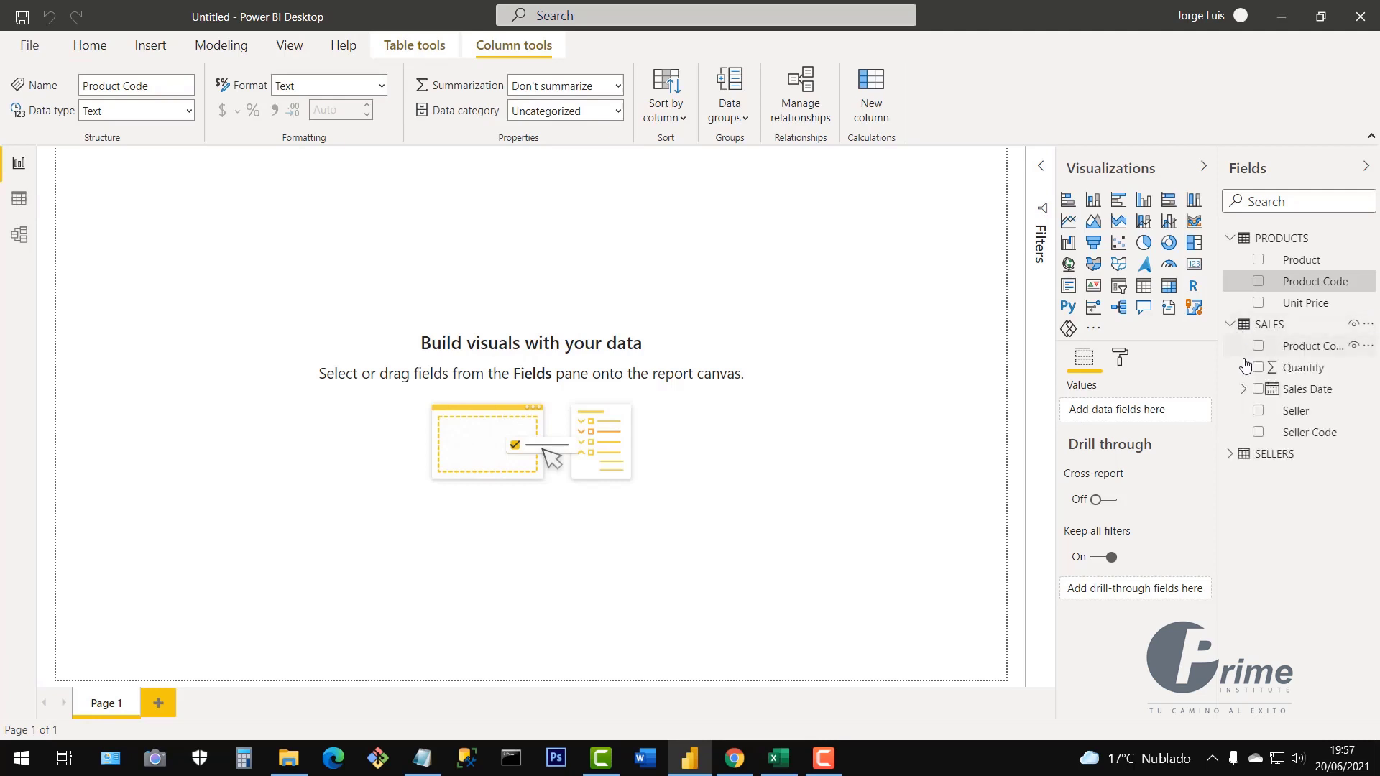
left_click(1230, 454)
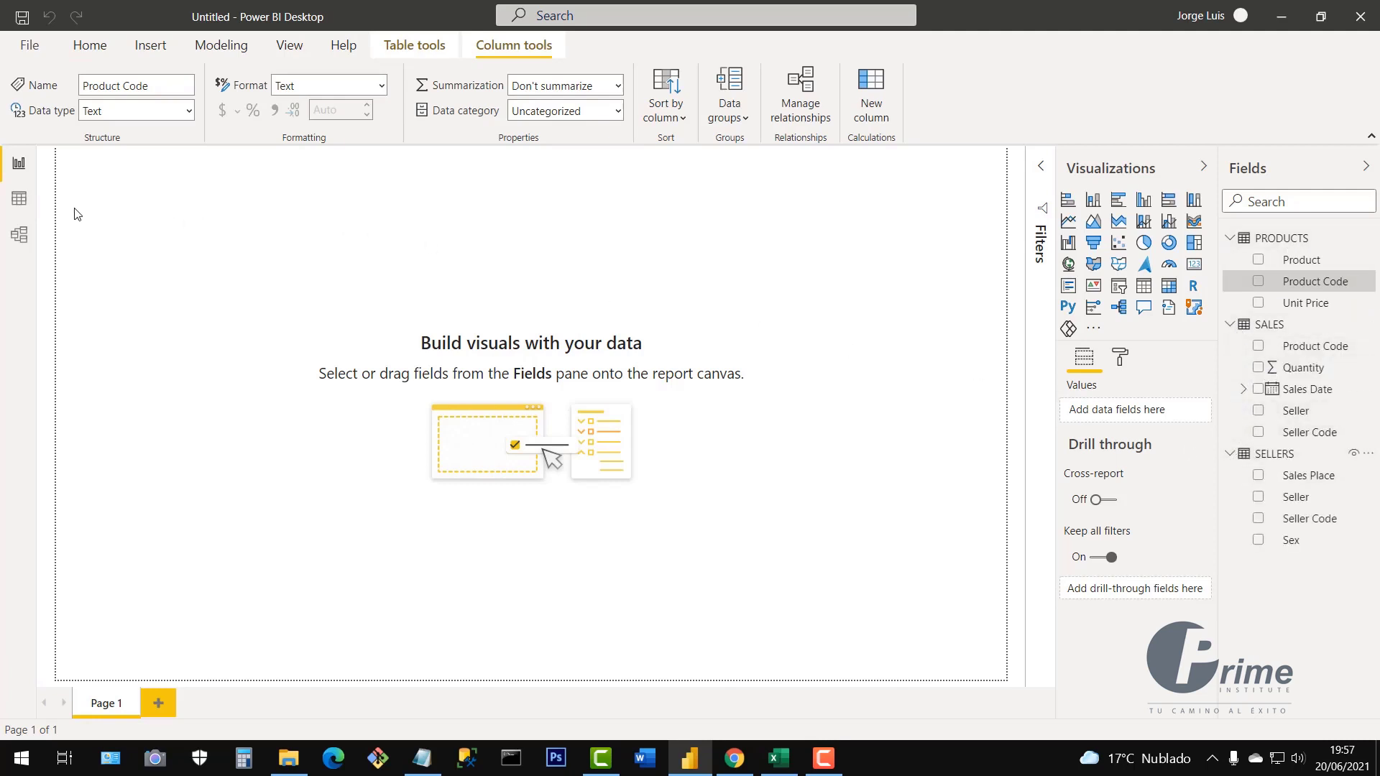
left_click(20, 204)
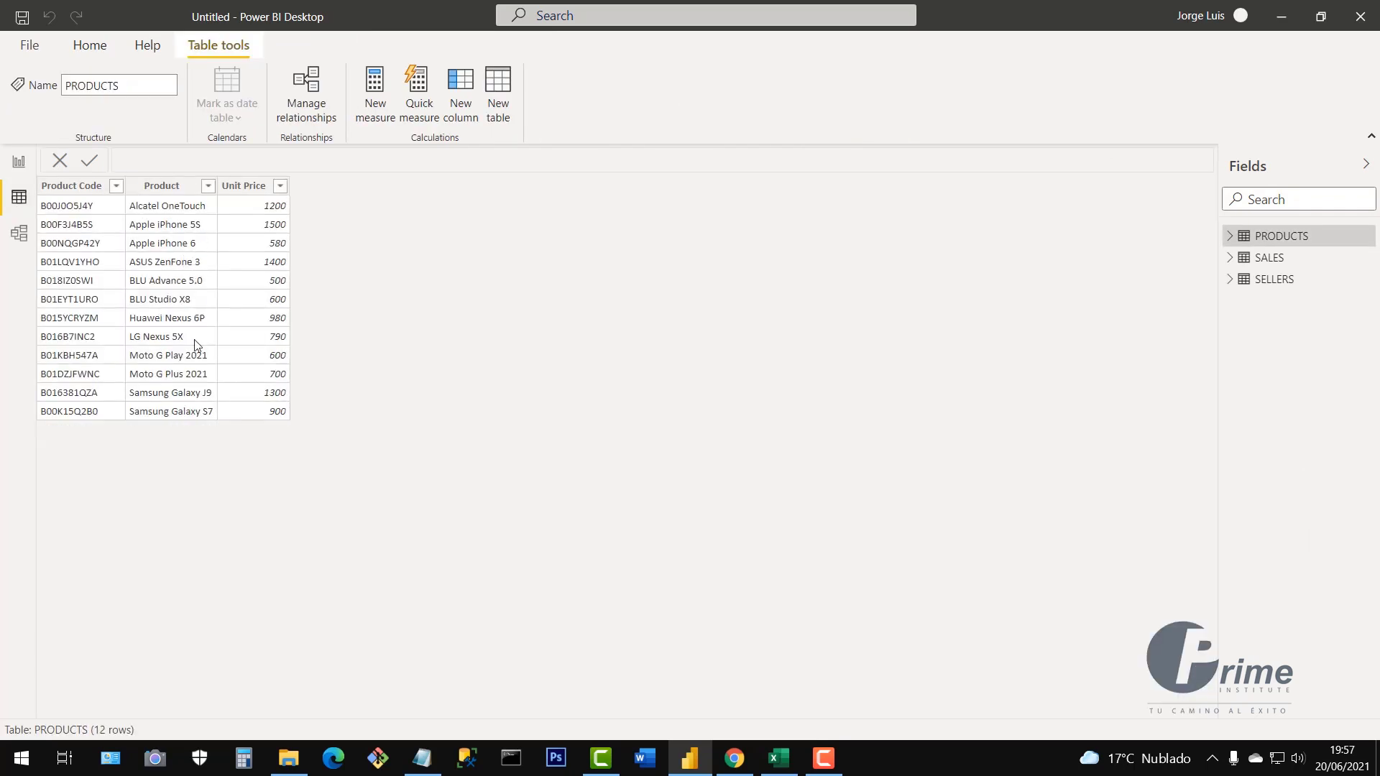
left_click(1273, 265)
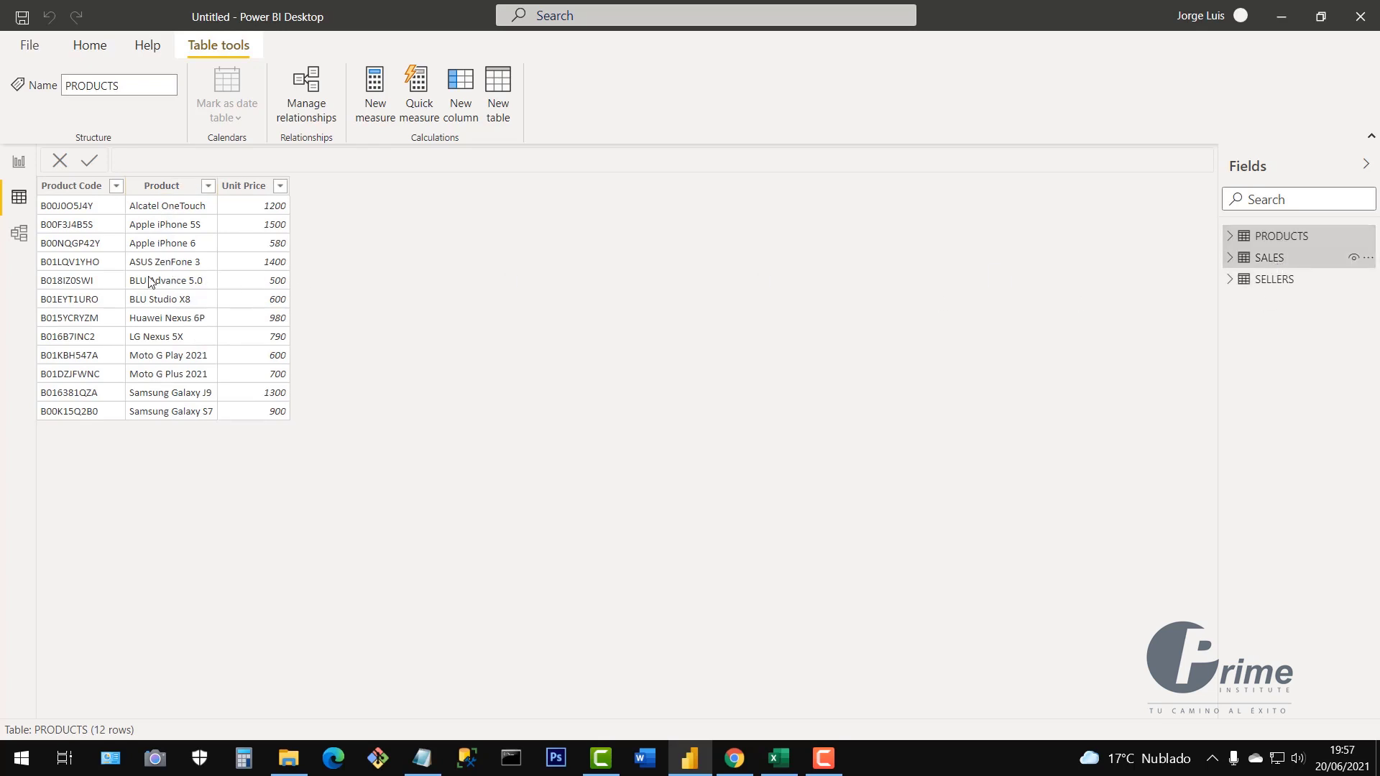
left_click(1275, 281)
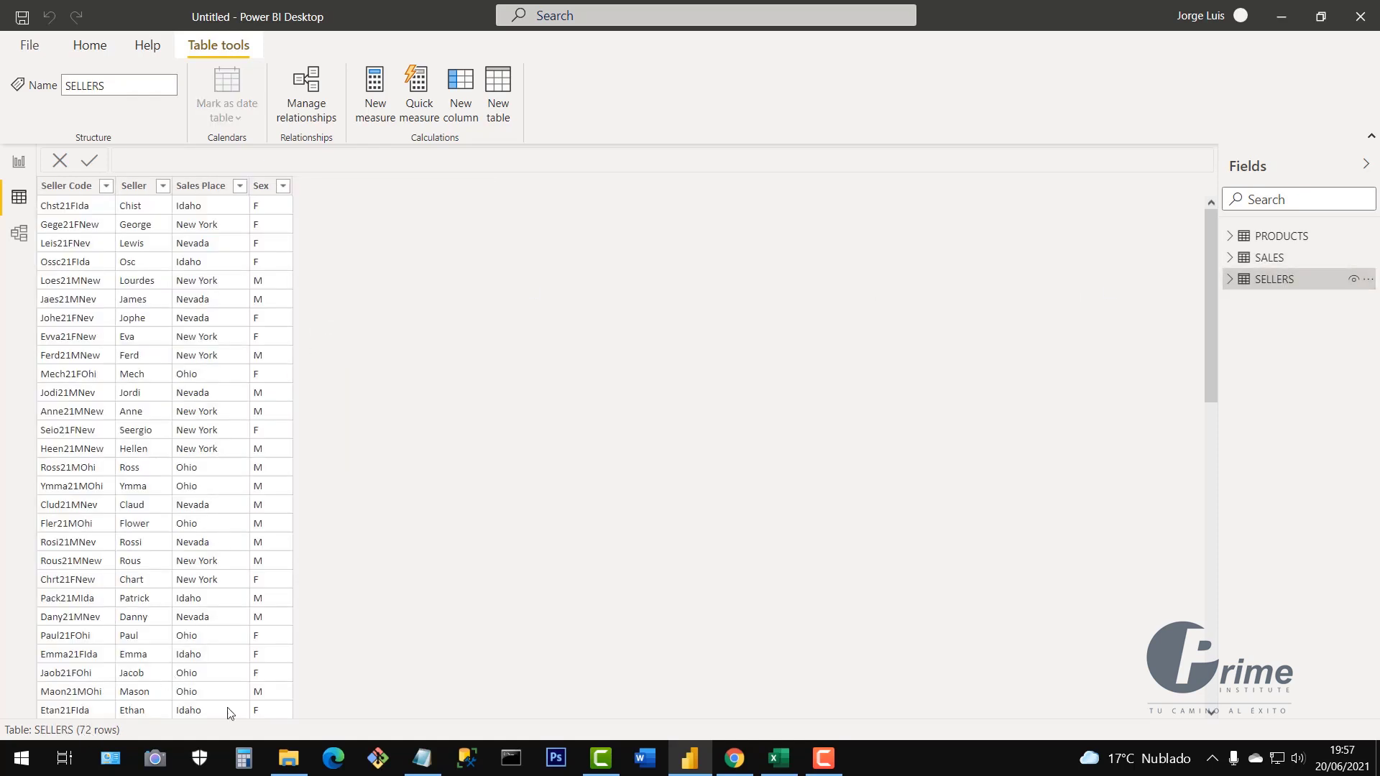
left_click(1268, 259)
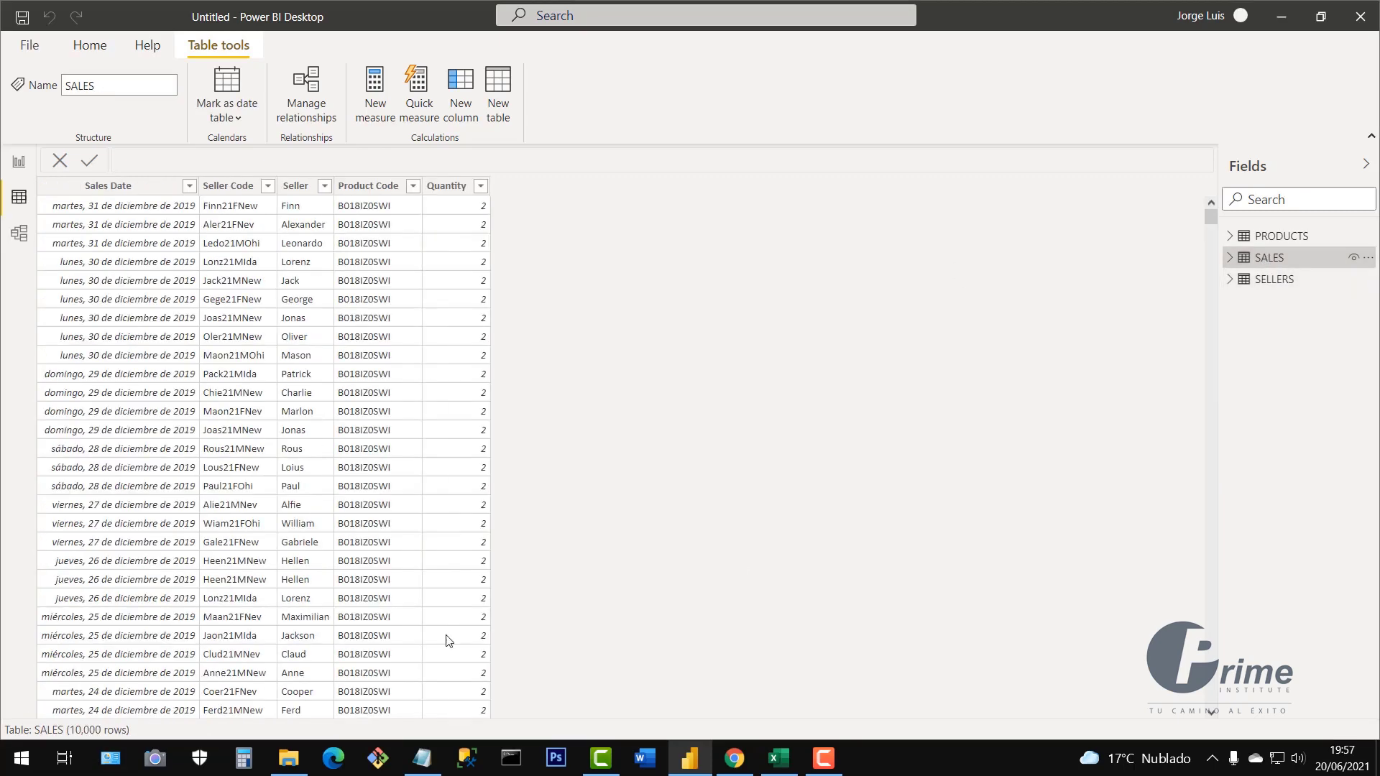
left_click(1281, 236)
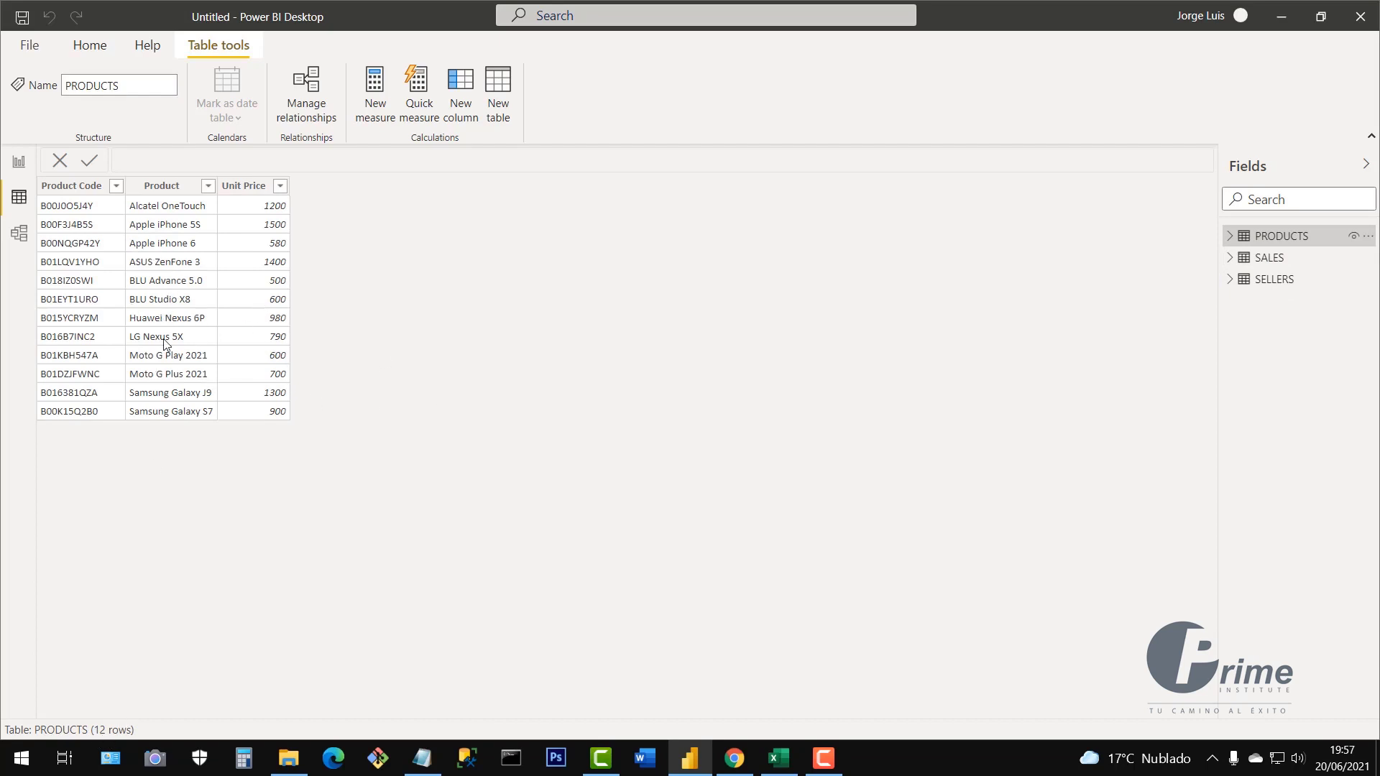
In Model view, bring SALES closer to PRODUCTS, place SELLERS level with PRODUCTS on the opposite side of SALES, and collapse the properties
left_click(17, 237)
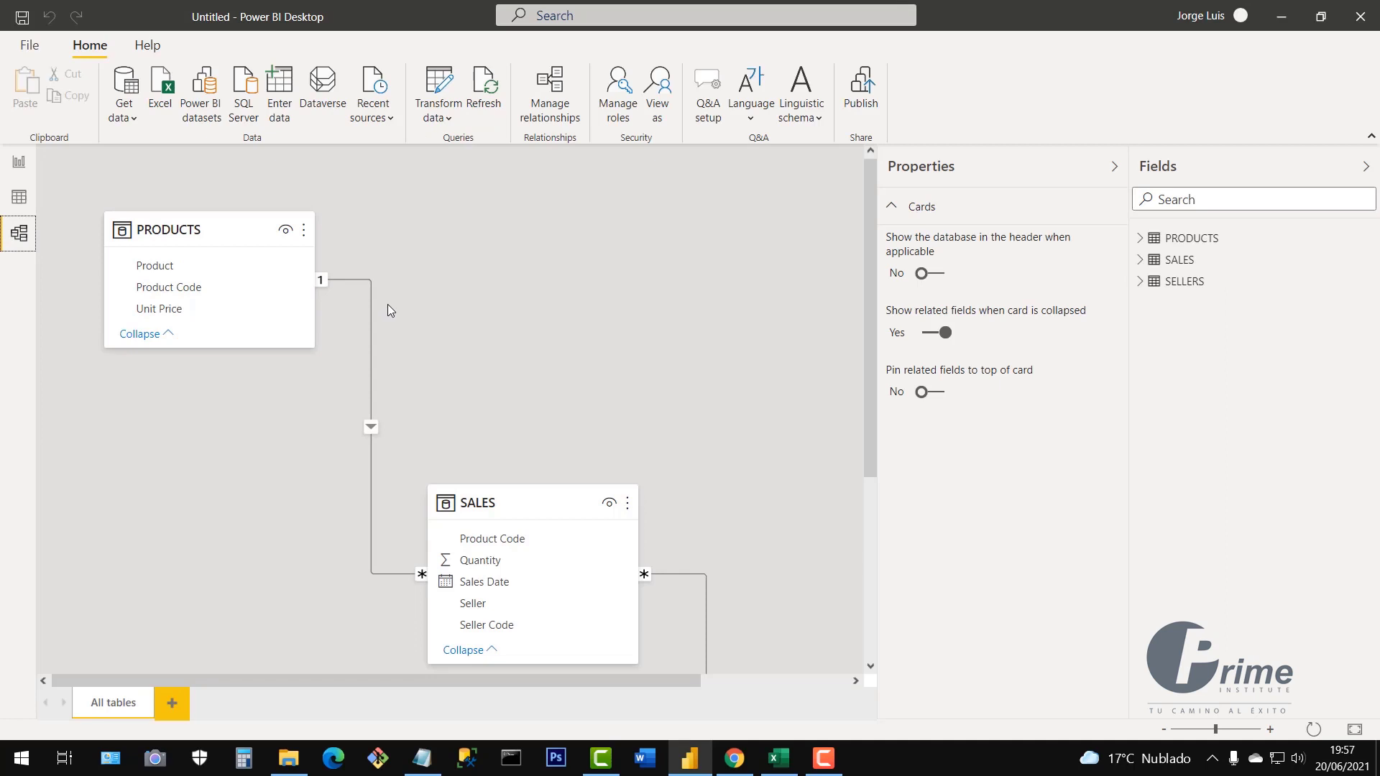
mouse_move(562, 503)
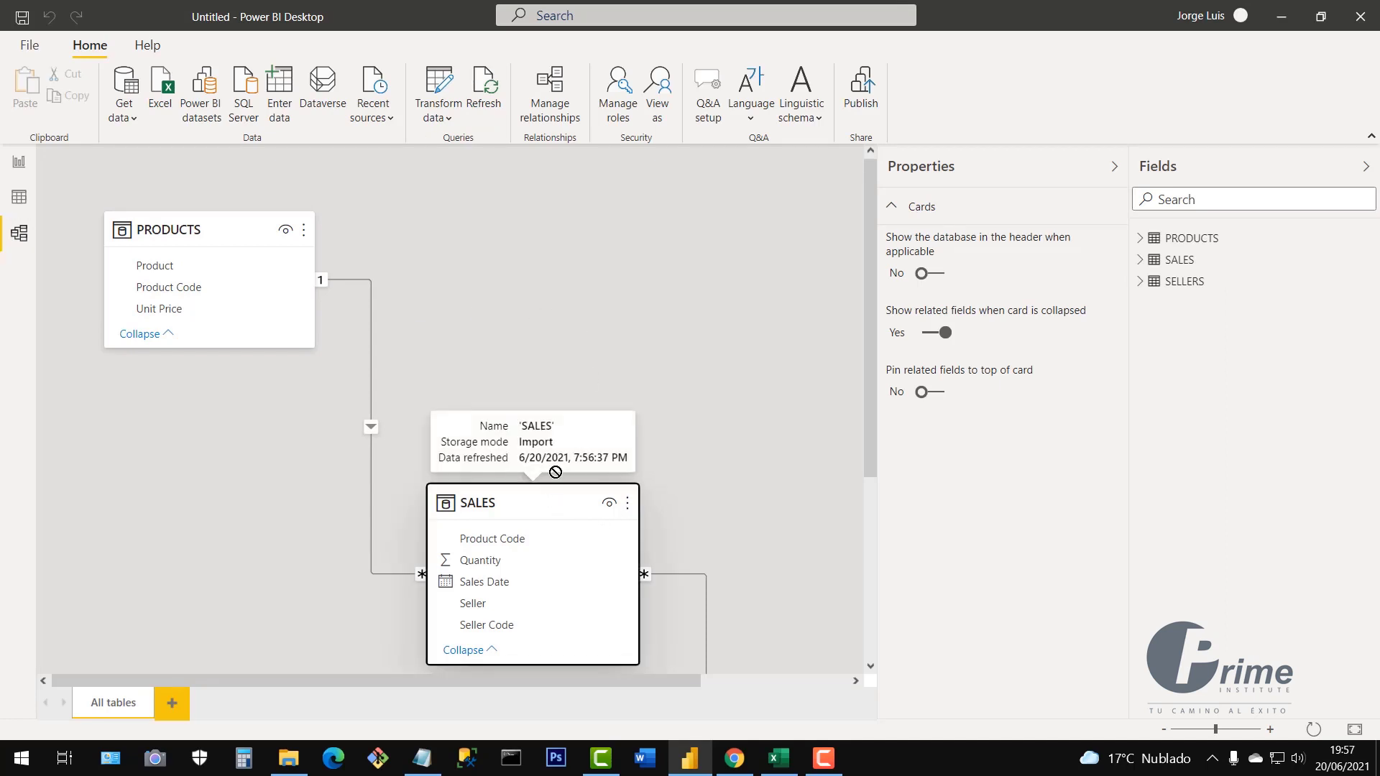
left_click_drag(555, 471, 536, 355)
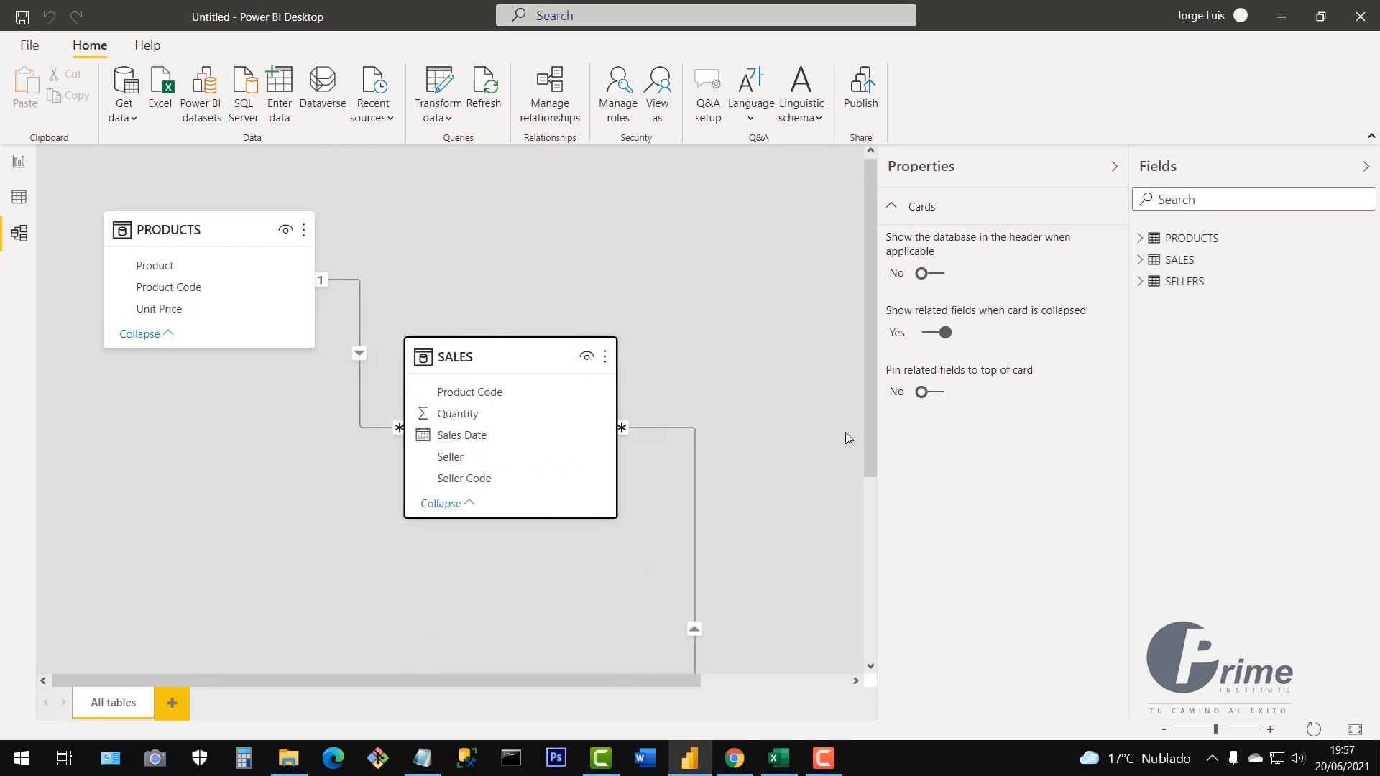
left_click_drag(868, 446, 713, 206)
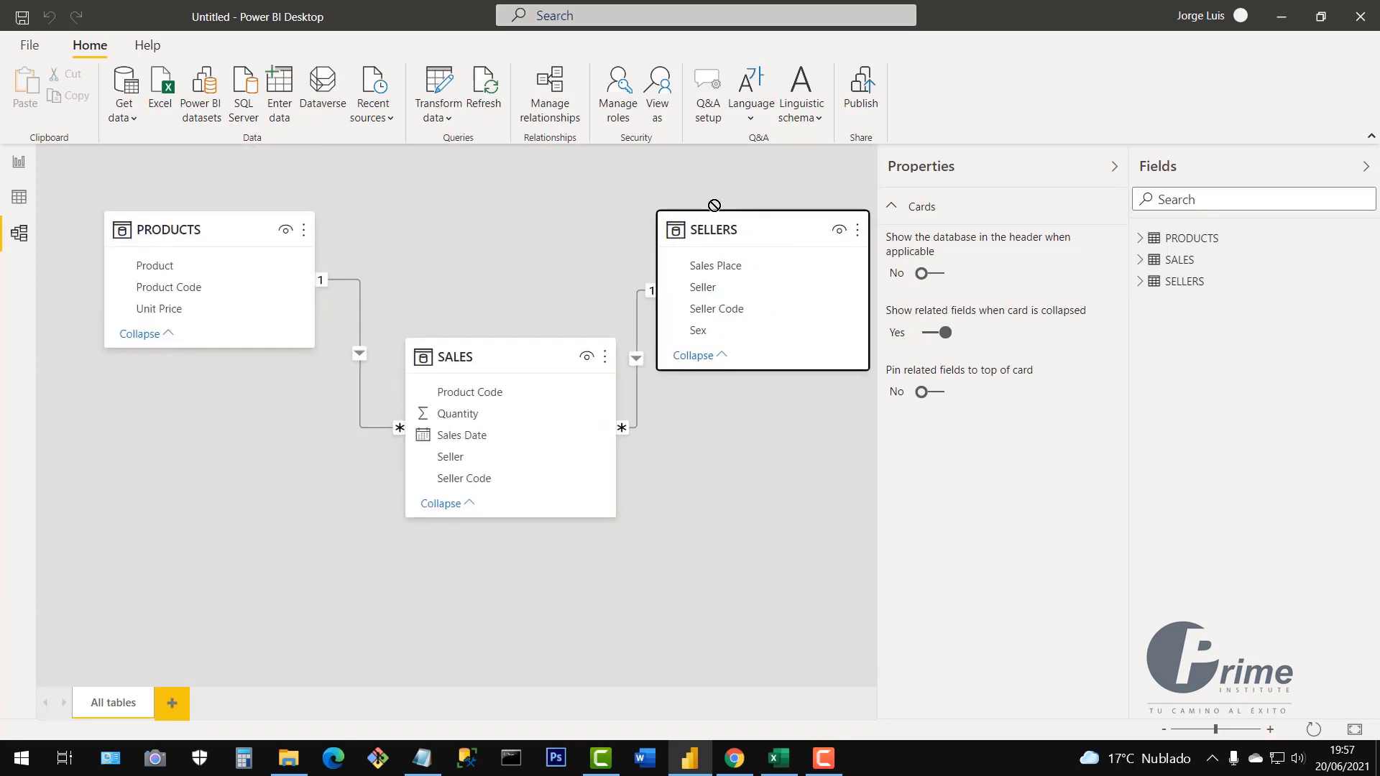
left_click(1114, 167)
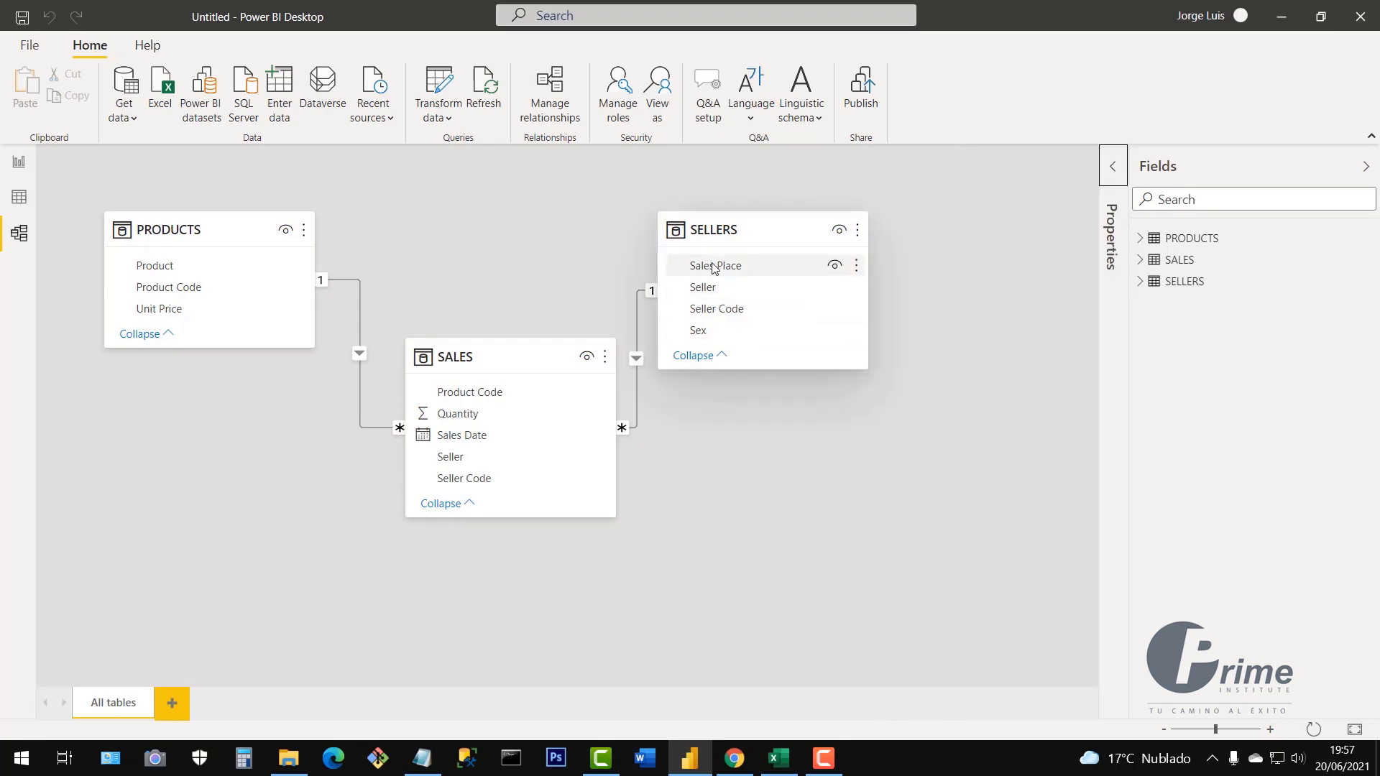
left_click_drag(733, 234, 850, 231)
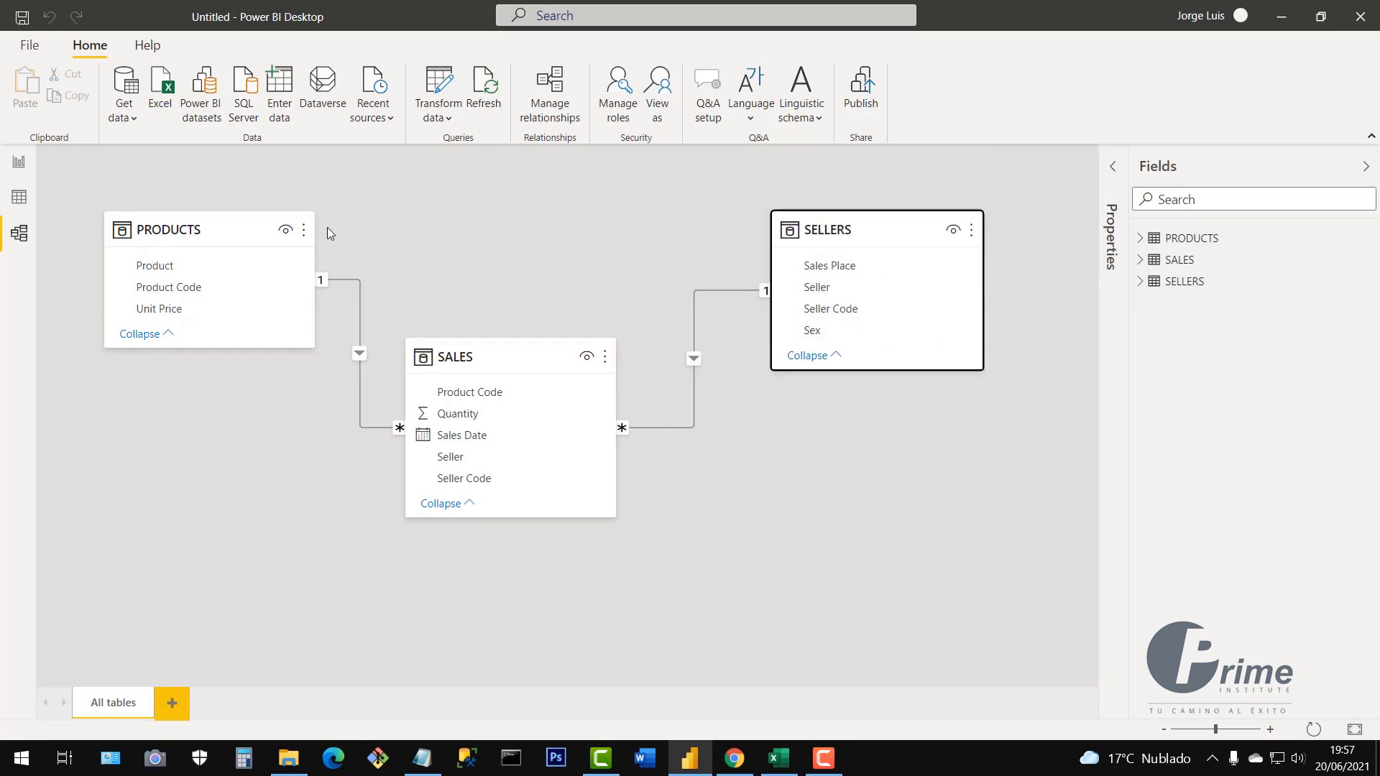
Move the SALES table lower, centred beneath PRODUCTS and SELLERS, and enlarge its card slightly
left_click(208, 231)
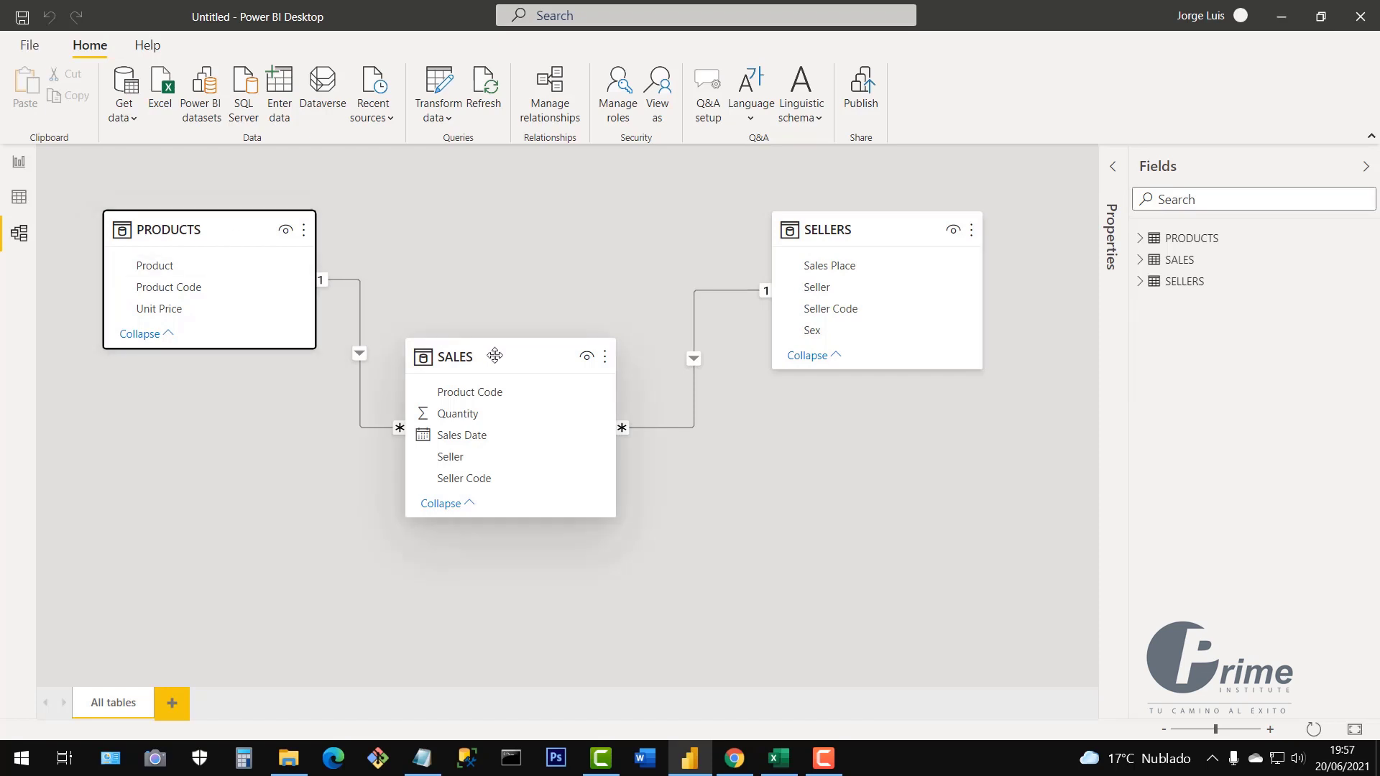
left_click_drag(496, 356, 518, 434)
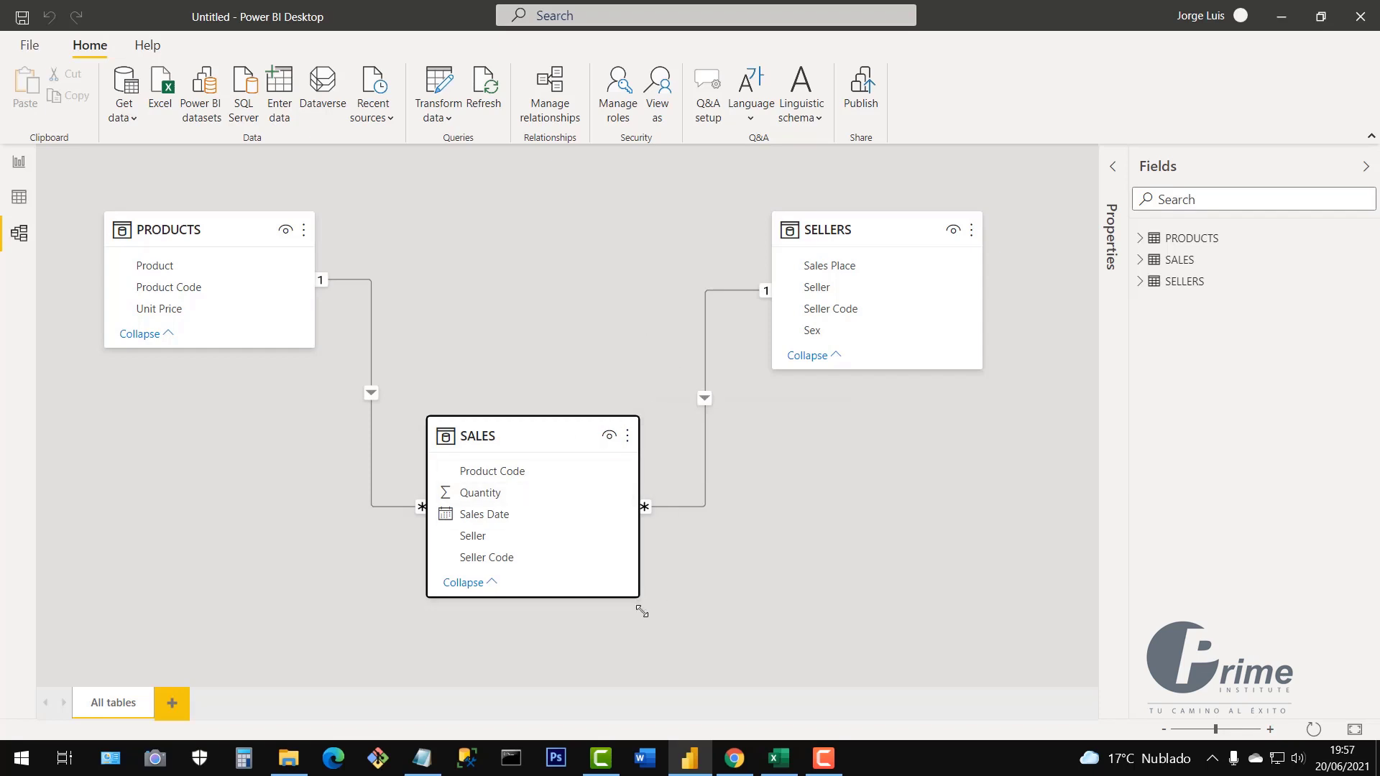
left_click_drag(641, 612, 653, 618)
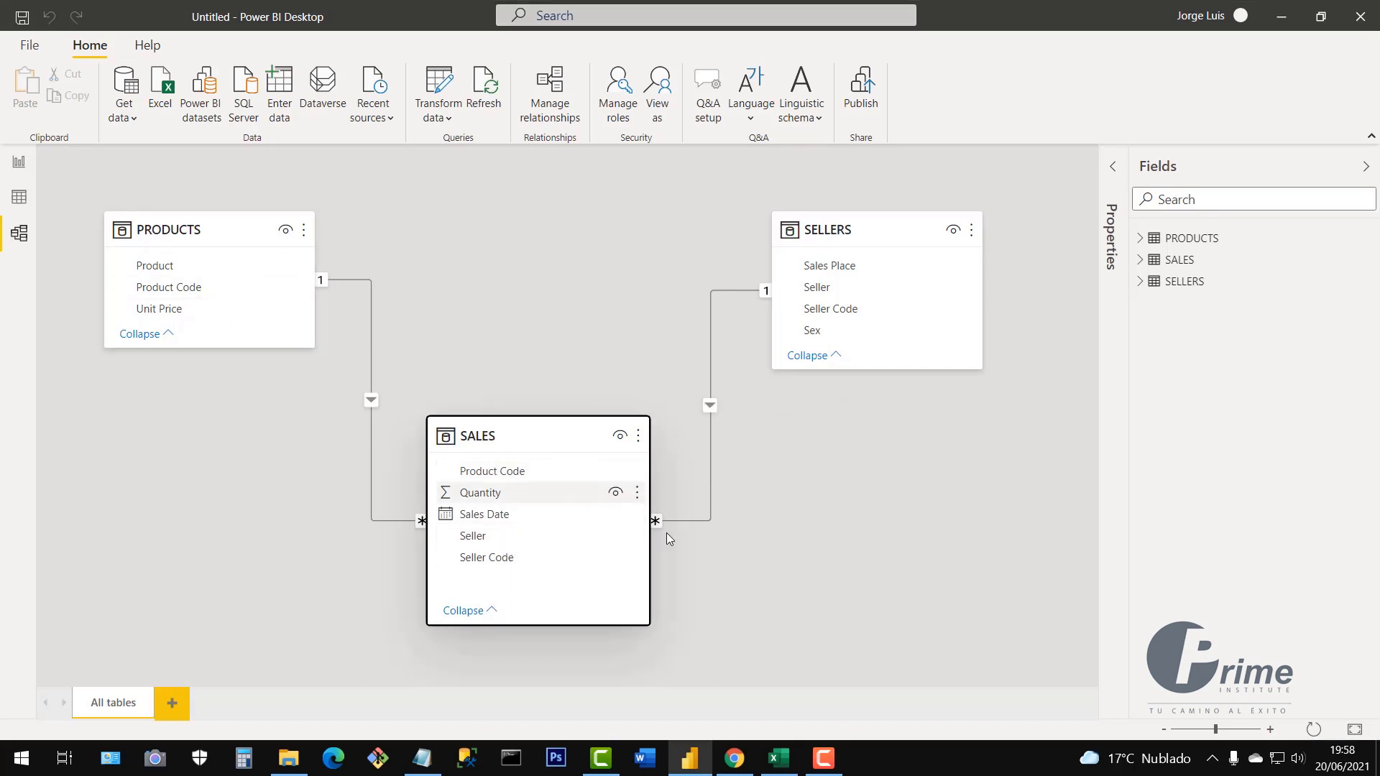
Switch to the Excel workbook and compare the Seller Code column of the Sale sheet with the one in the Seller sheet
left_click(781, 763)
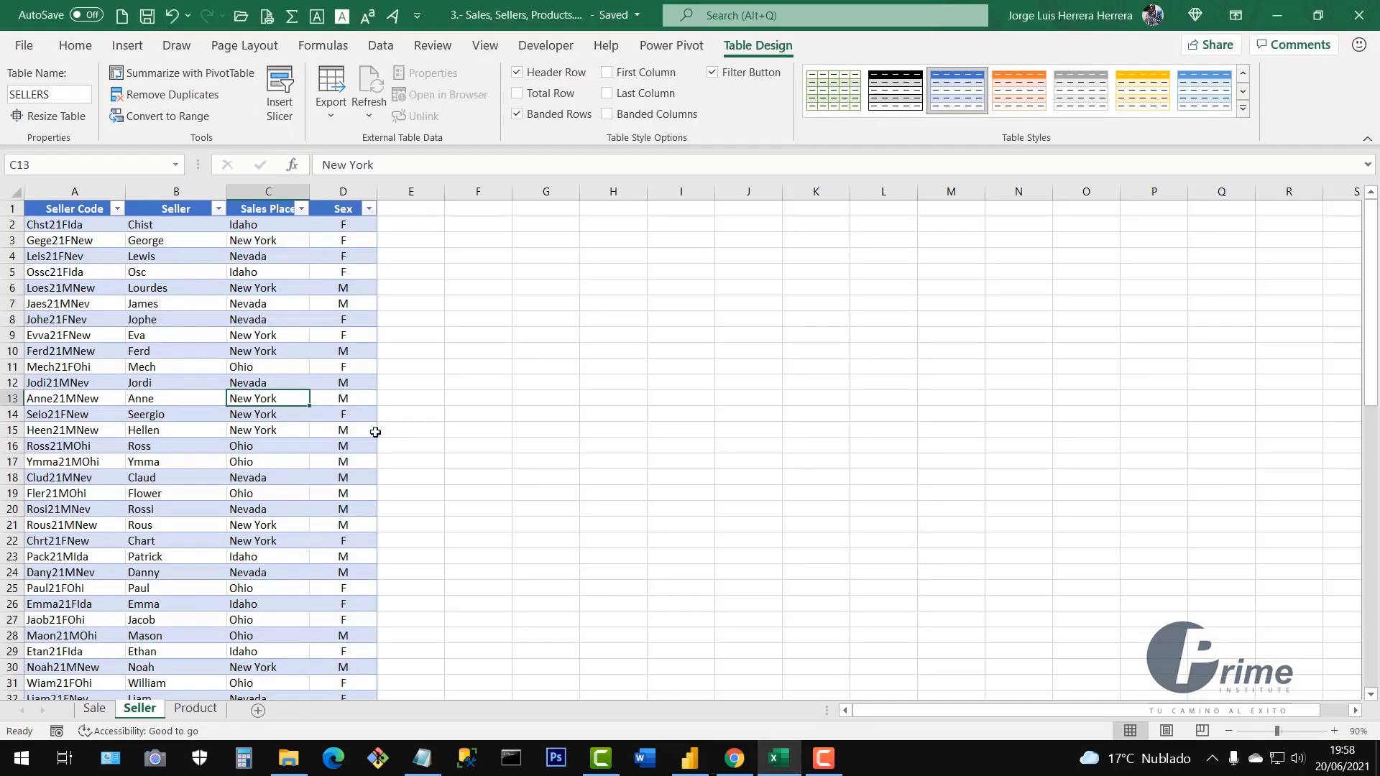
left_click(100, 713)
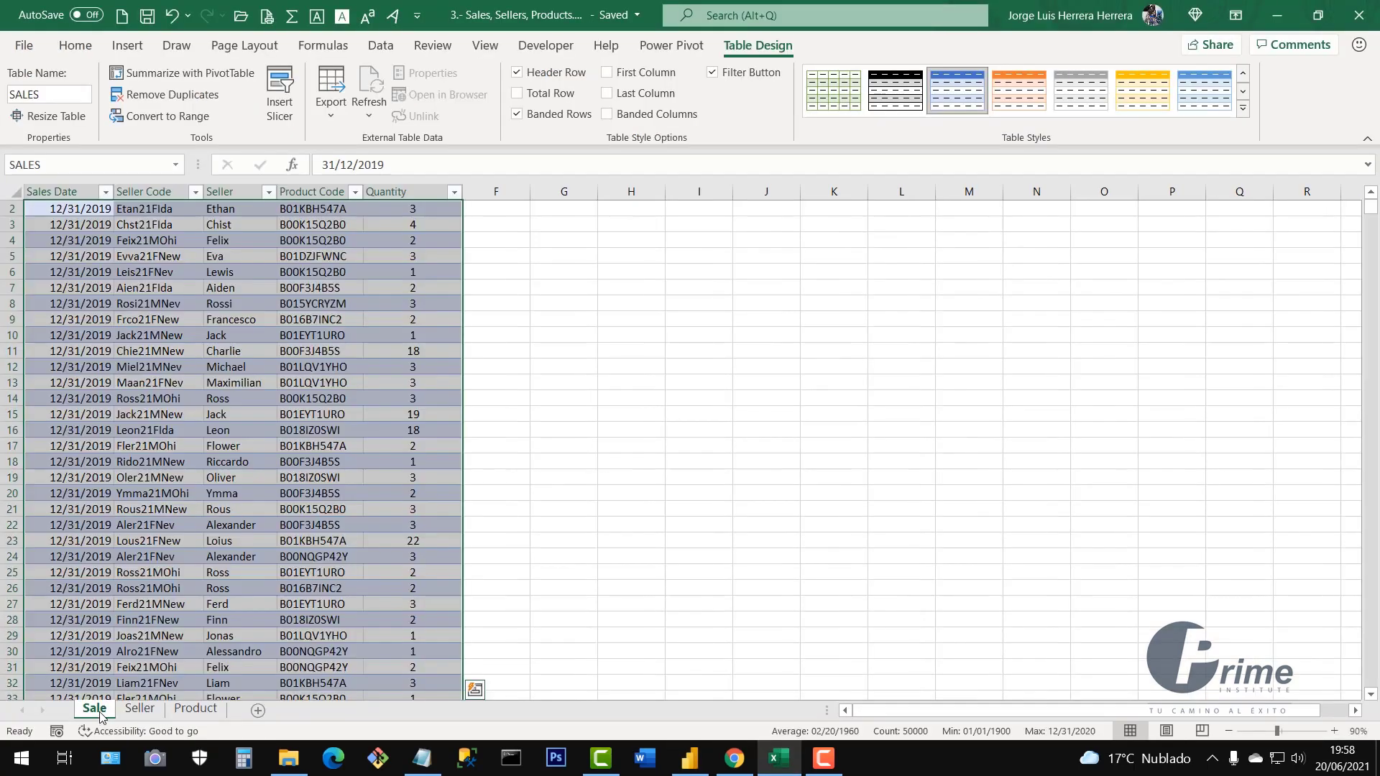
left_click(136, 605)
scroll(143, 567, "up", 1)
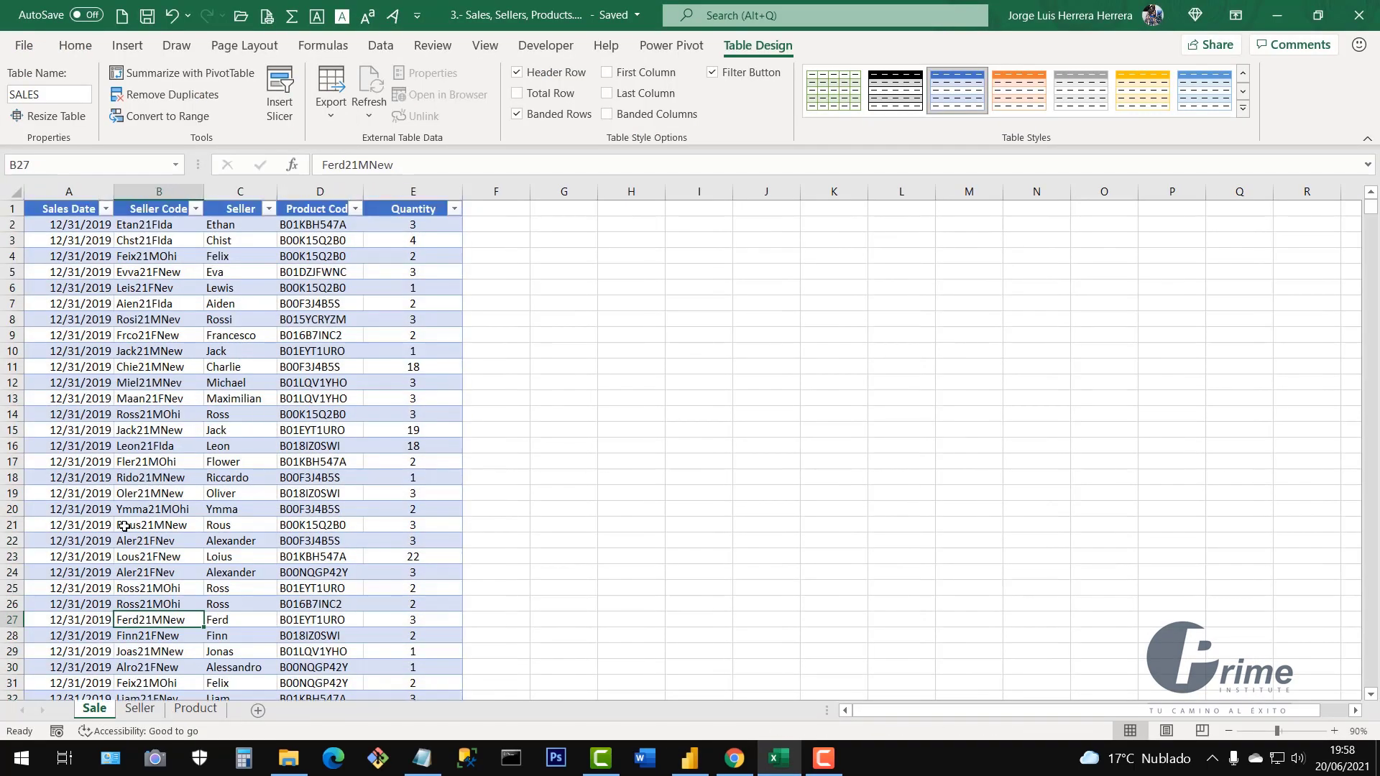
left_click(148, 525)
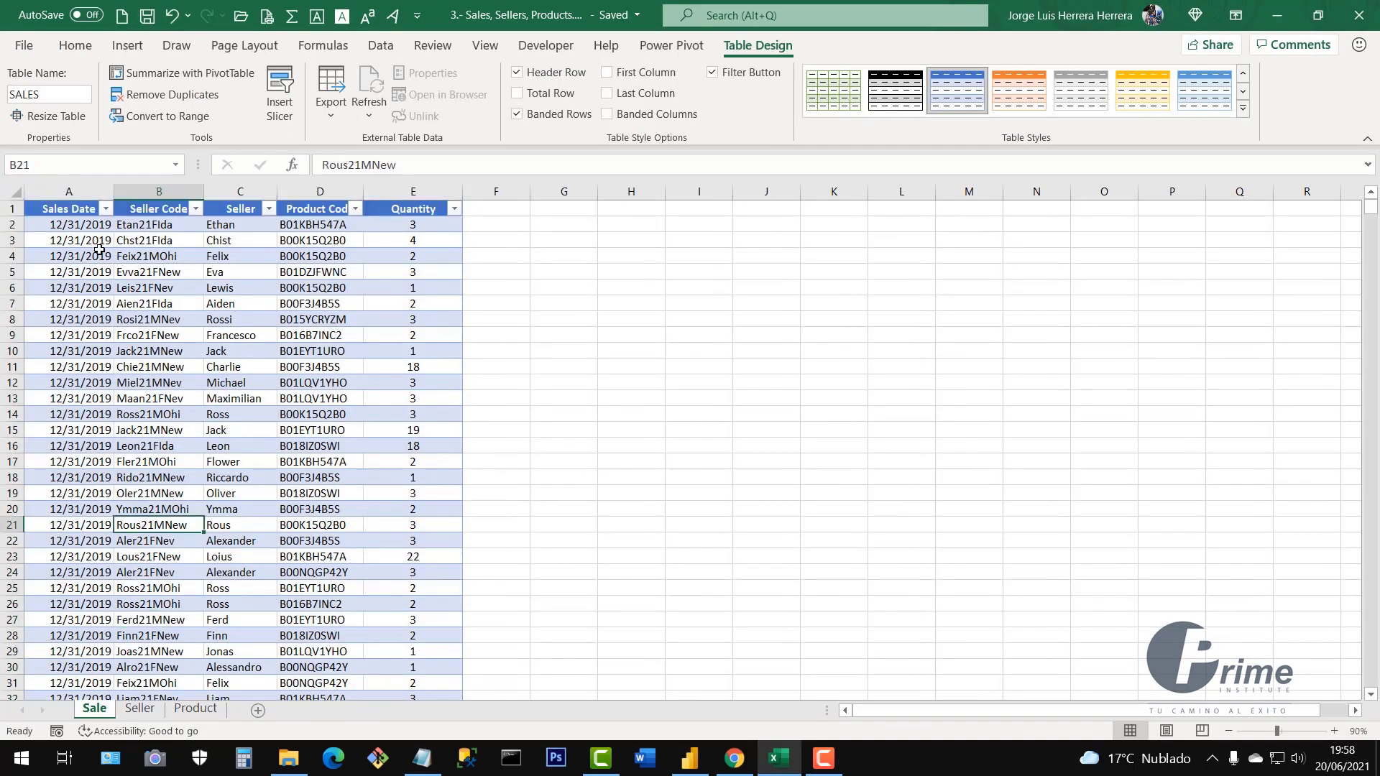
left_click(176, 192)
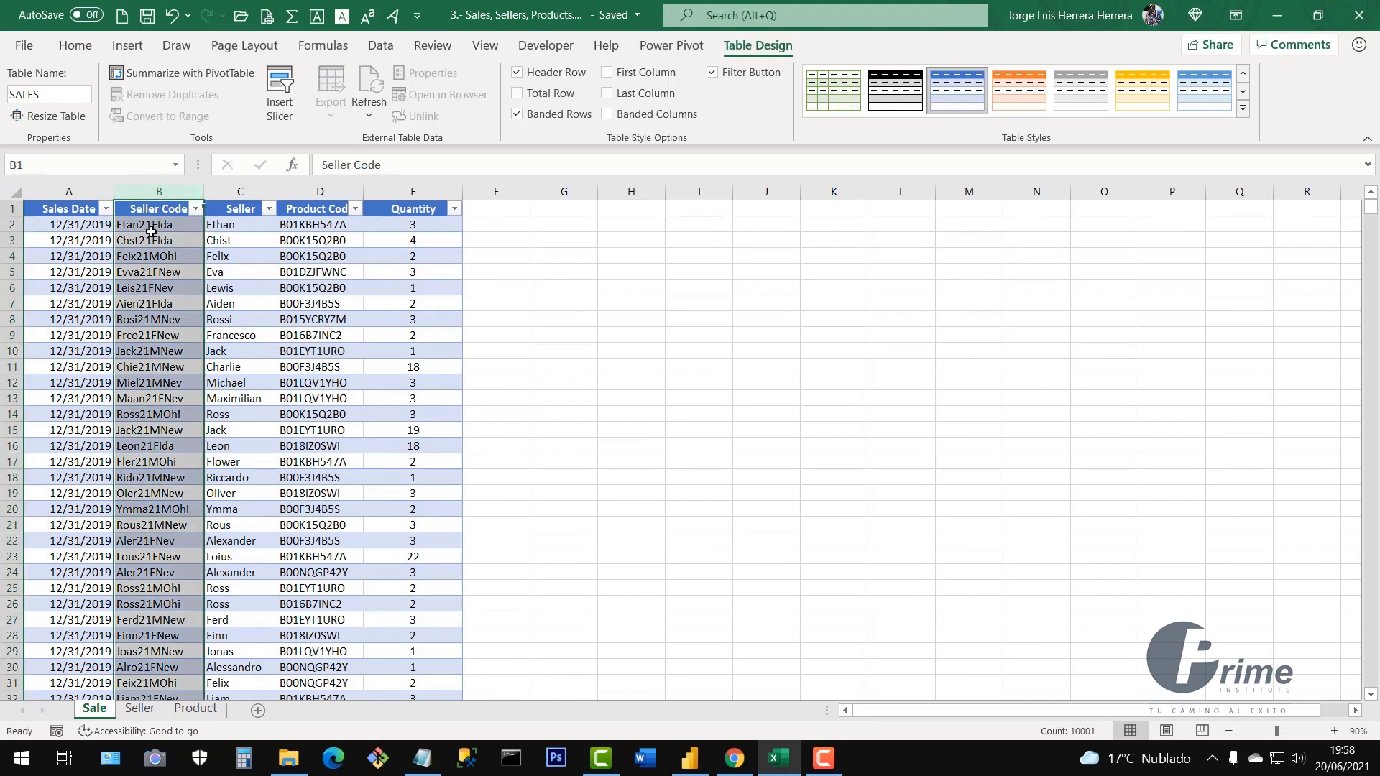
left_click(140, 709)
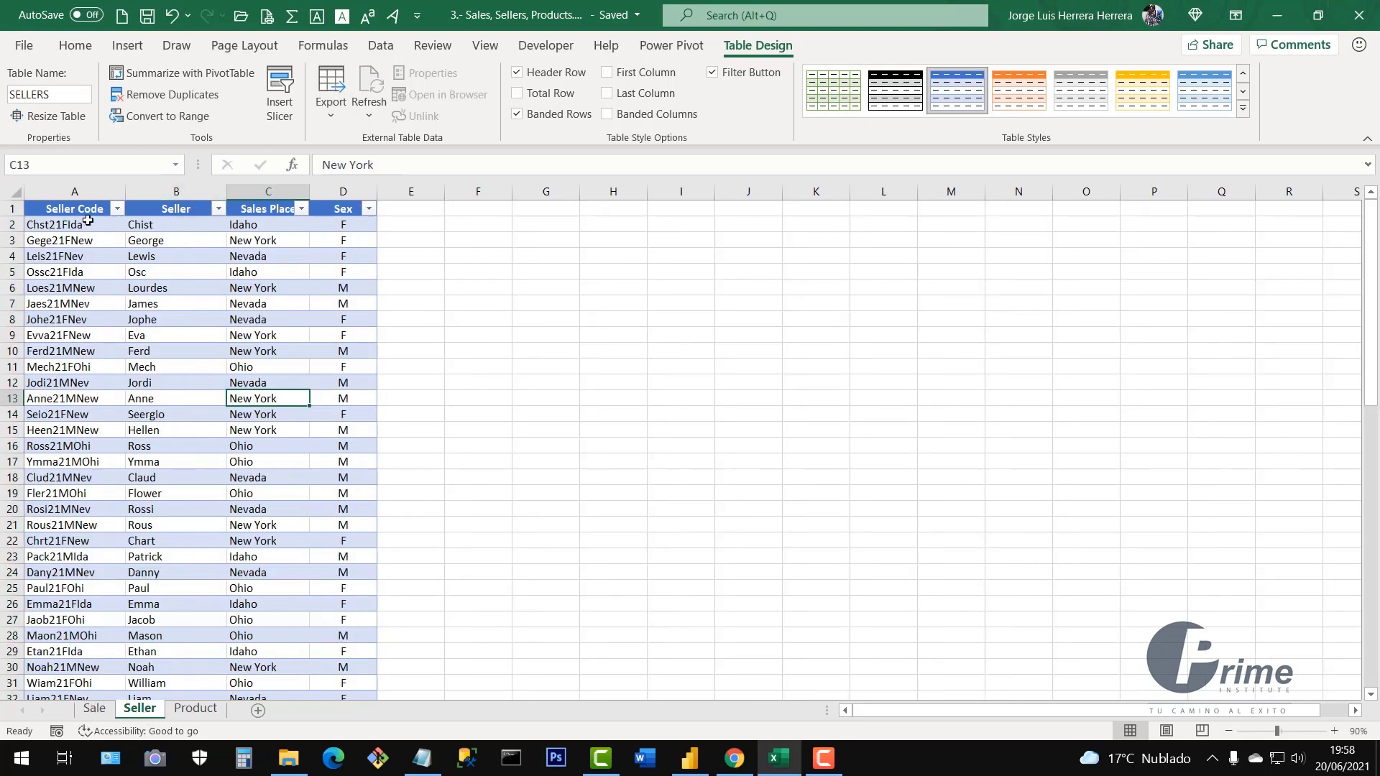
left_click(73, 191)
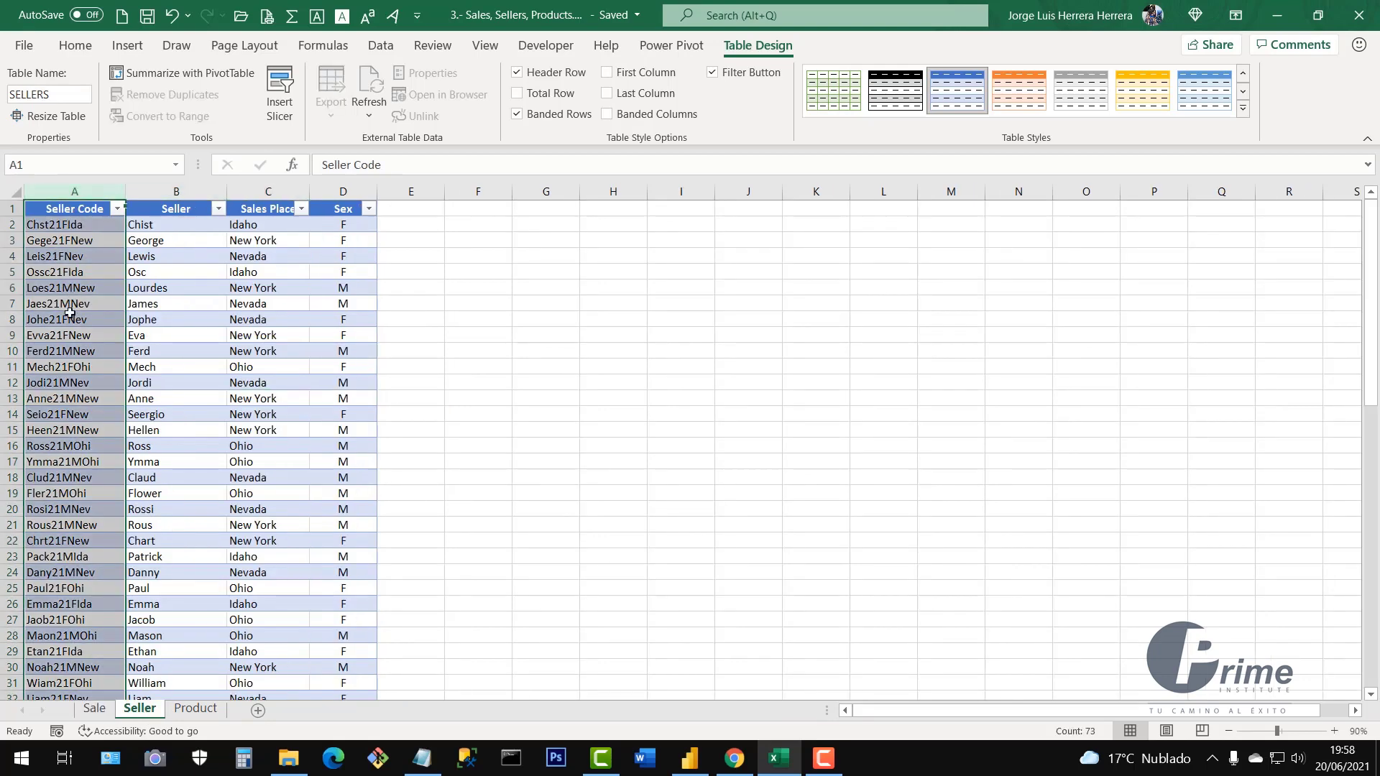
Widen the Product Code column on the Sale sheet so its full header fits
left_click(92, 711)
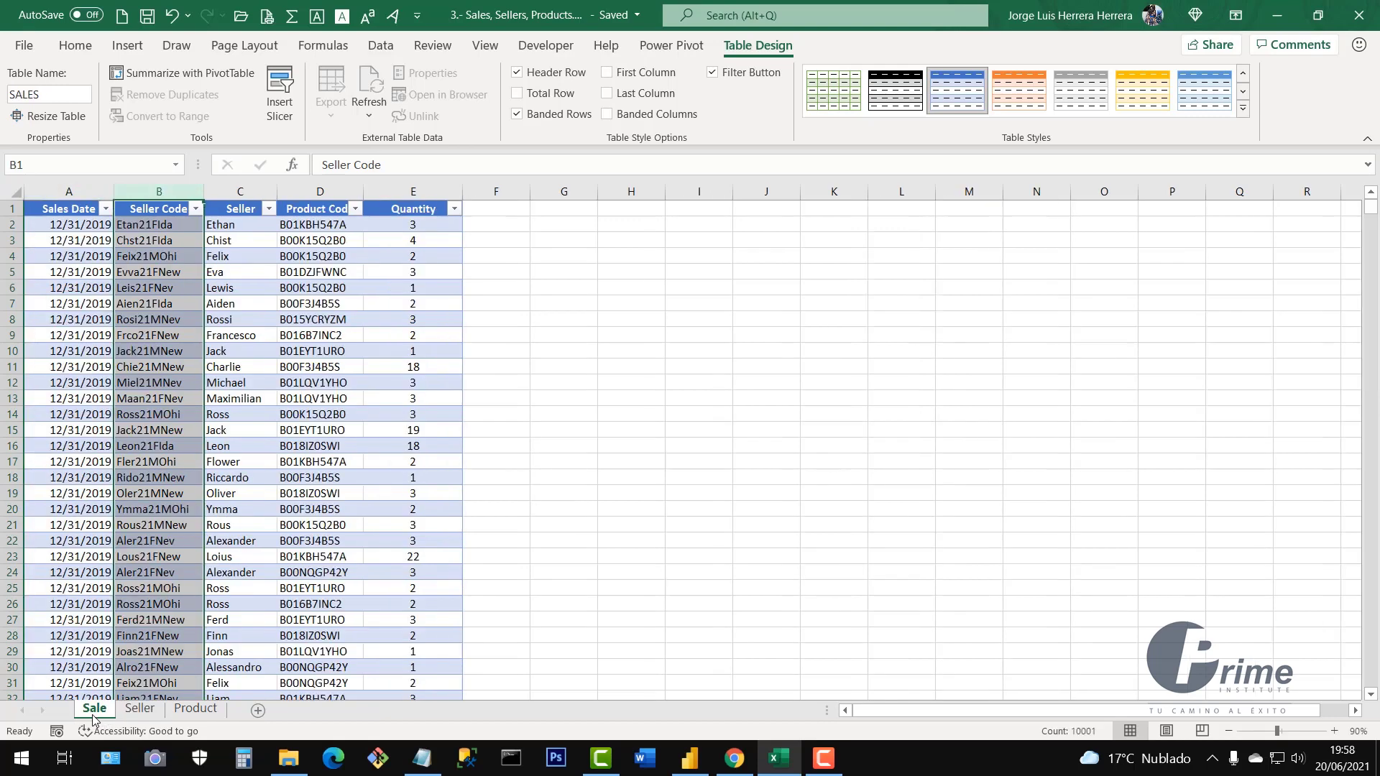
left_click(320, 191)
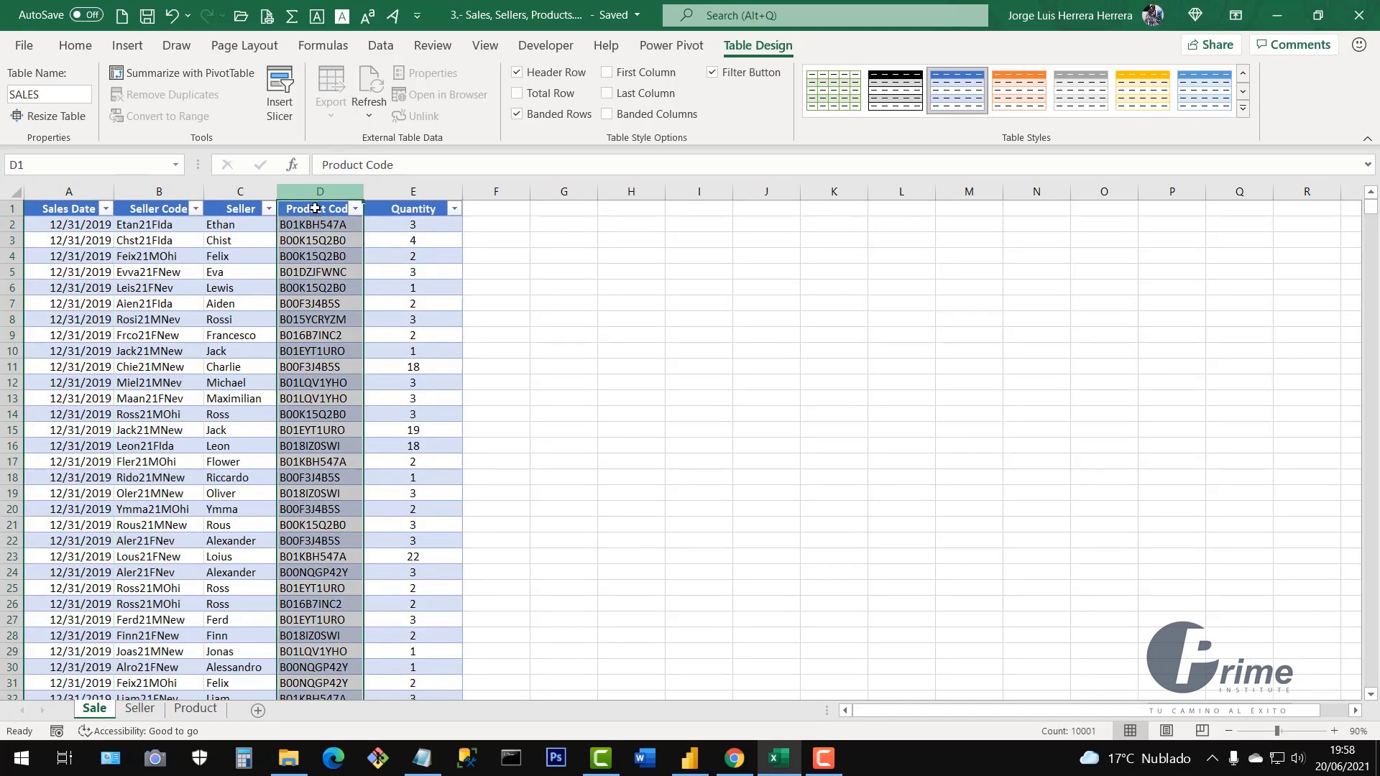
left_click_drag(364, 191, 404, 188)
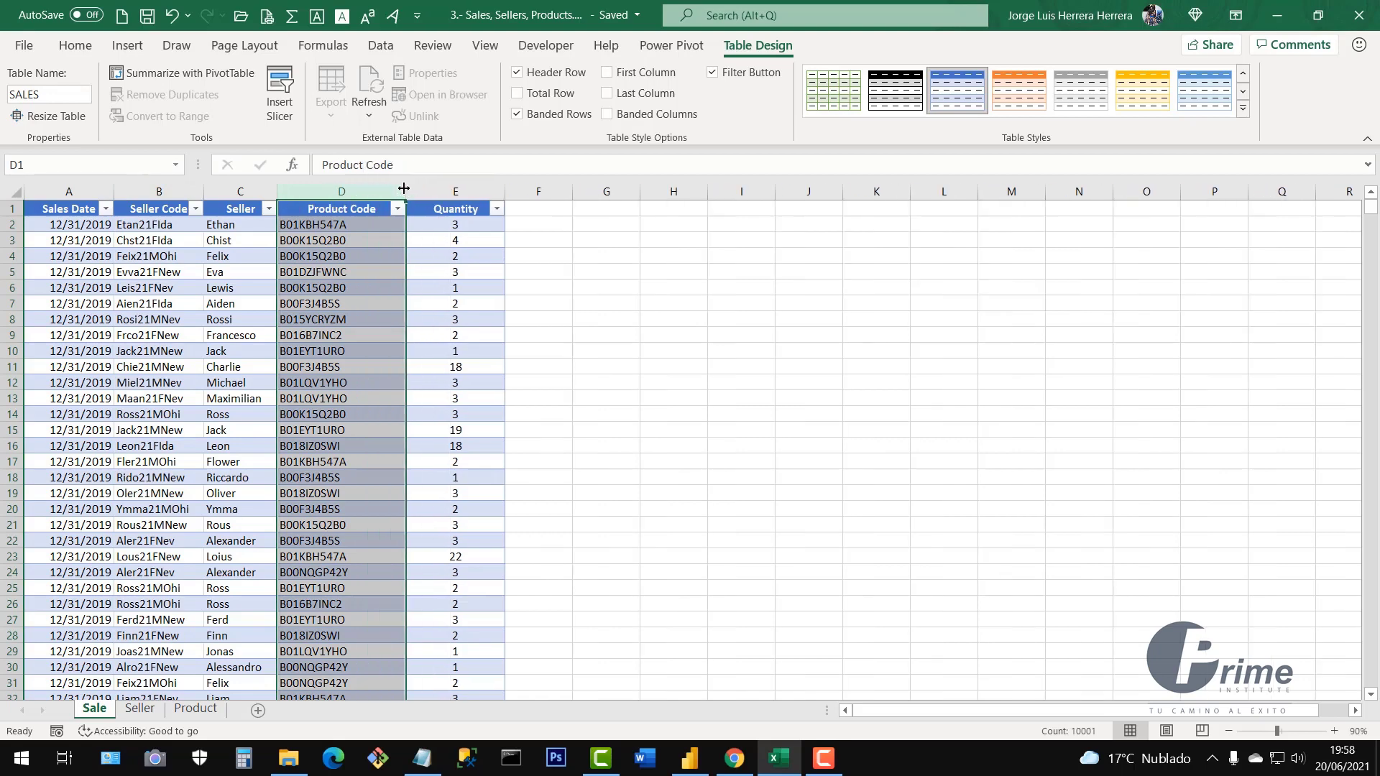
Open the Product sheet and examine its Product Code column as the match for the one on the Sale sheet
left_click(195, 708)
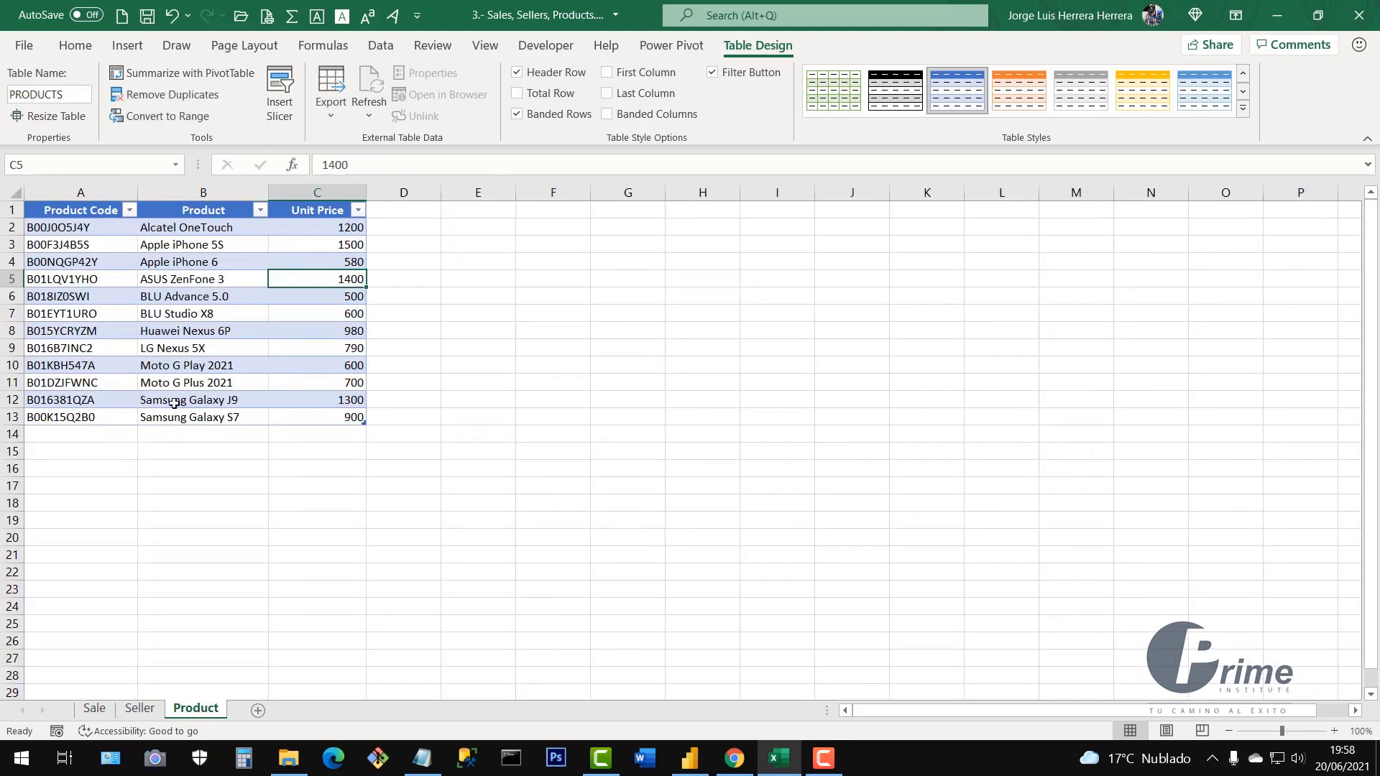
left_click(98, 190)
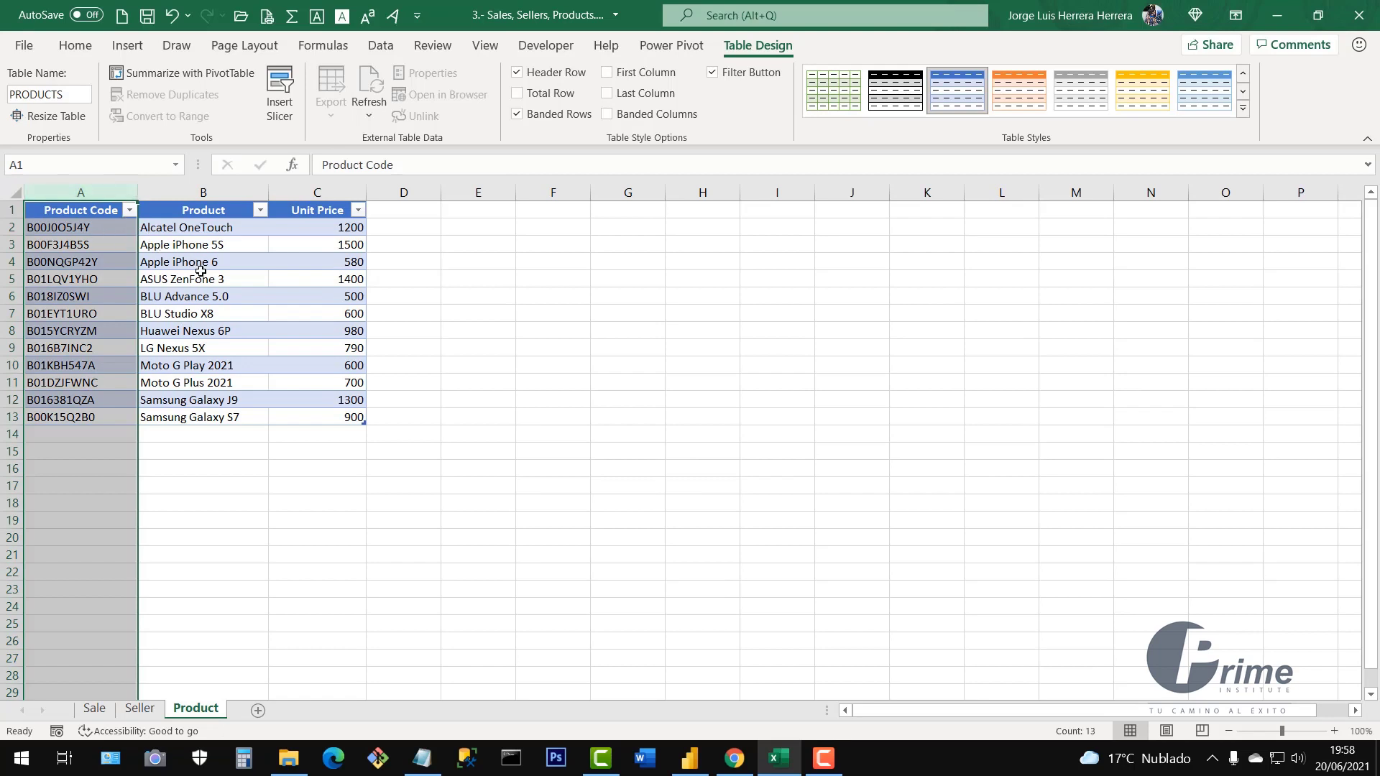
left_click(214, 313)
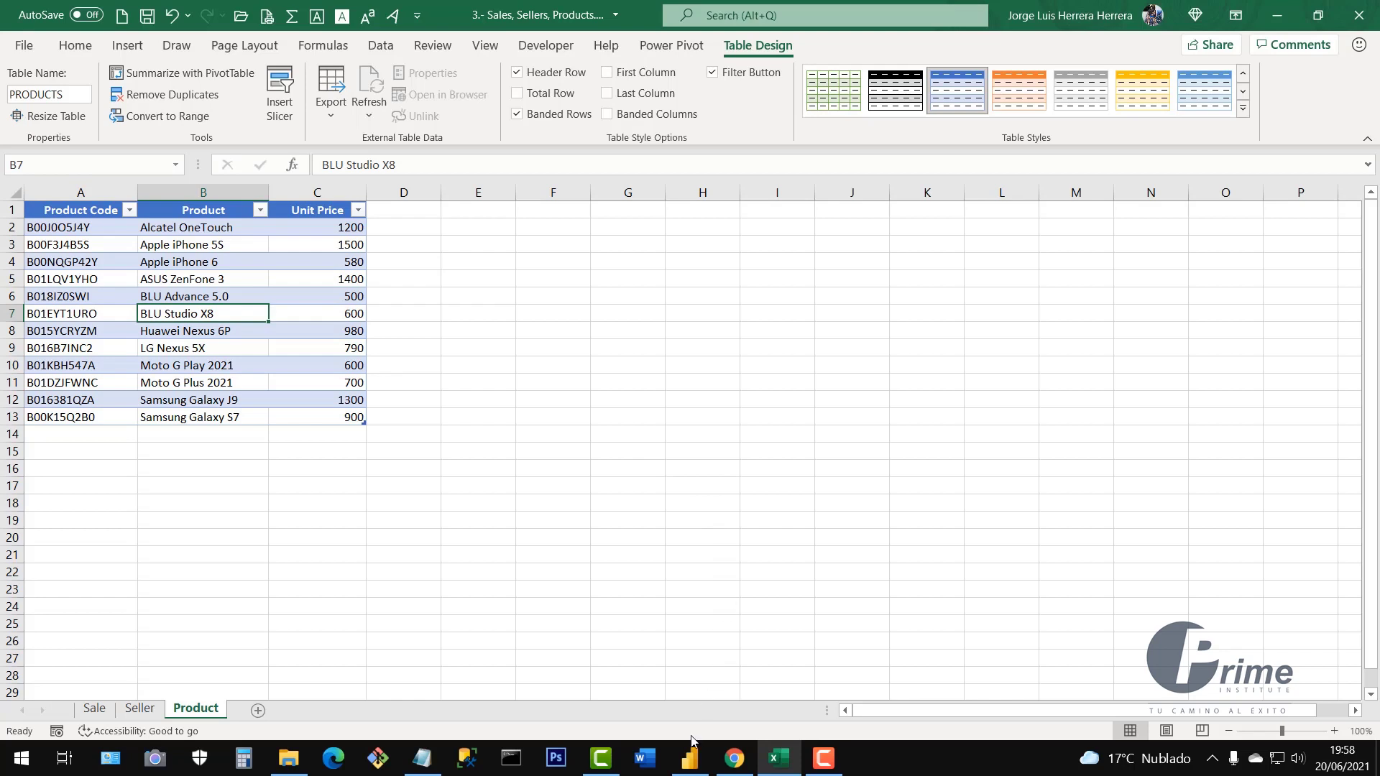
Switch to Power BI Desktop and respace the table cards, lowering PRODUCTS, moving SELLERS slightly outward and shortening the SALES card
left_click(689, 757)
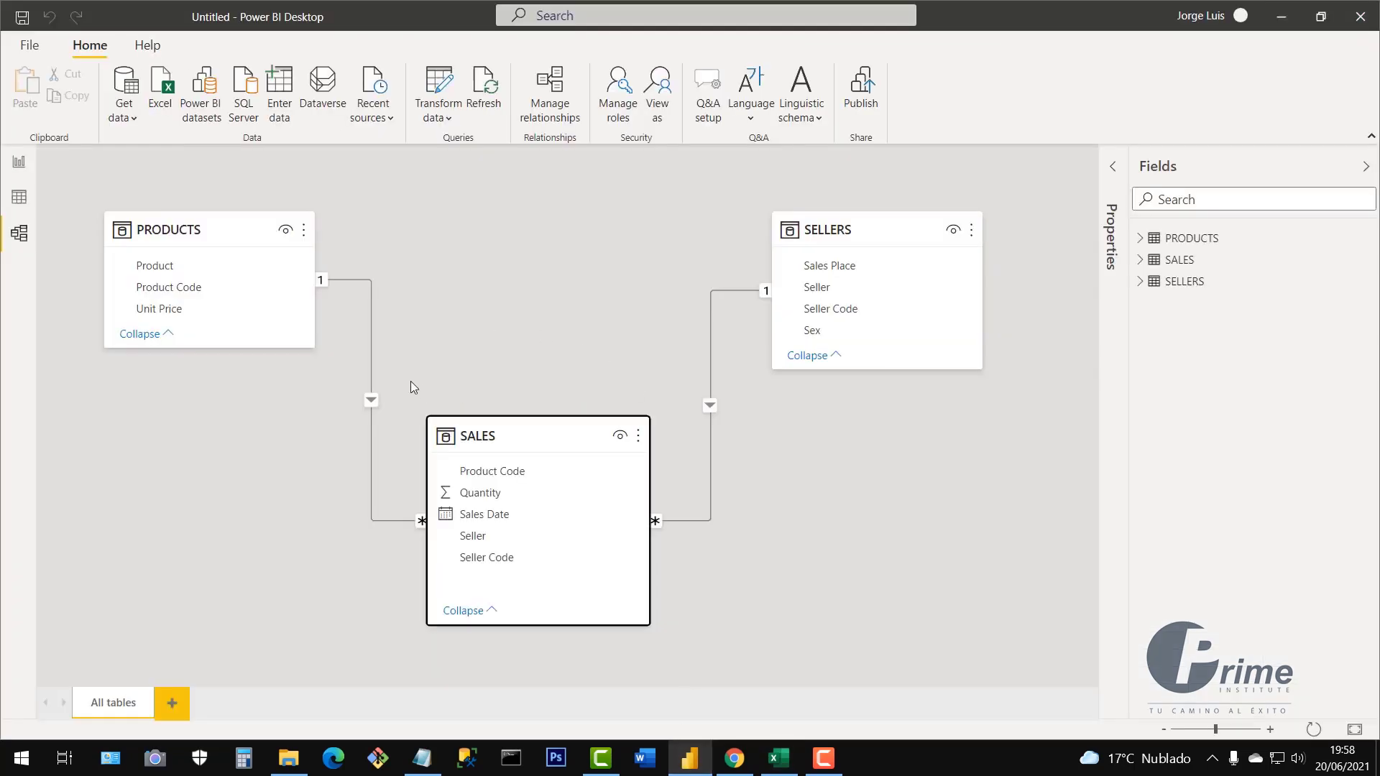
left_click_drag(196, 230, 167, 275)
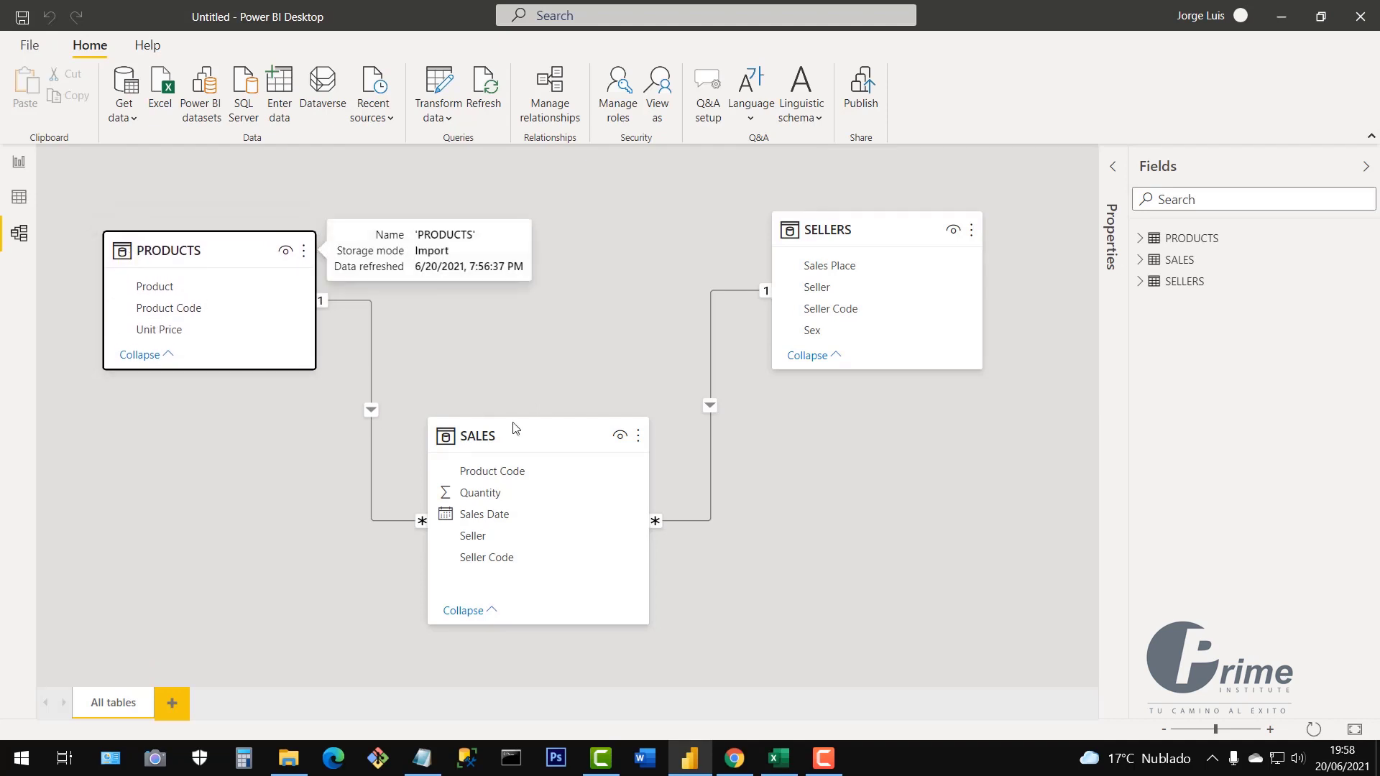
mouse_move(515, 436)
left_mouse_down()
mouse_move(524, 424)
mouse_move(507, 443)
left_mouse_up()
mouse_move(851, 232)
left_mouse_down()
mouse_move(871, 234)
mouse_move(846, 238)
left_mouse_up()
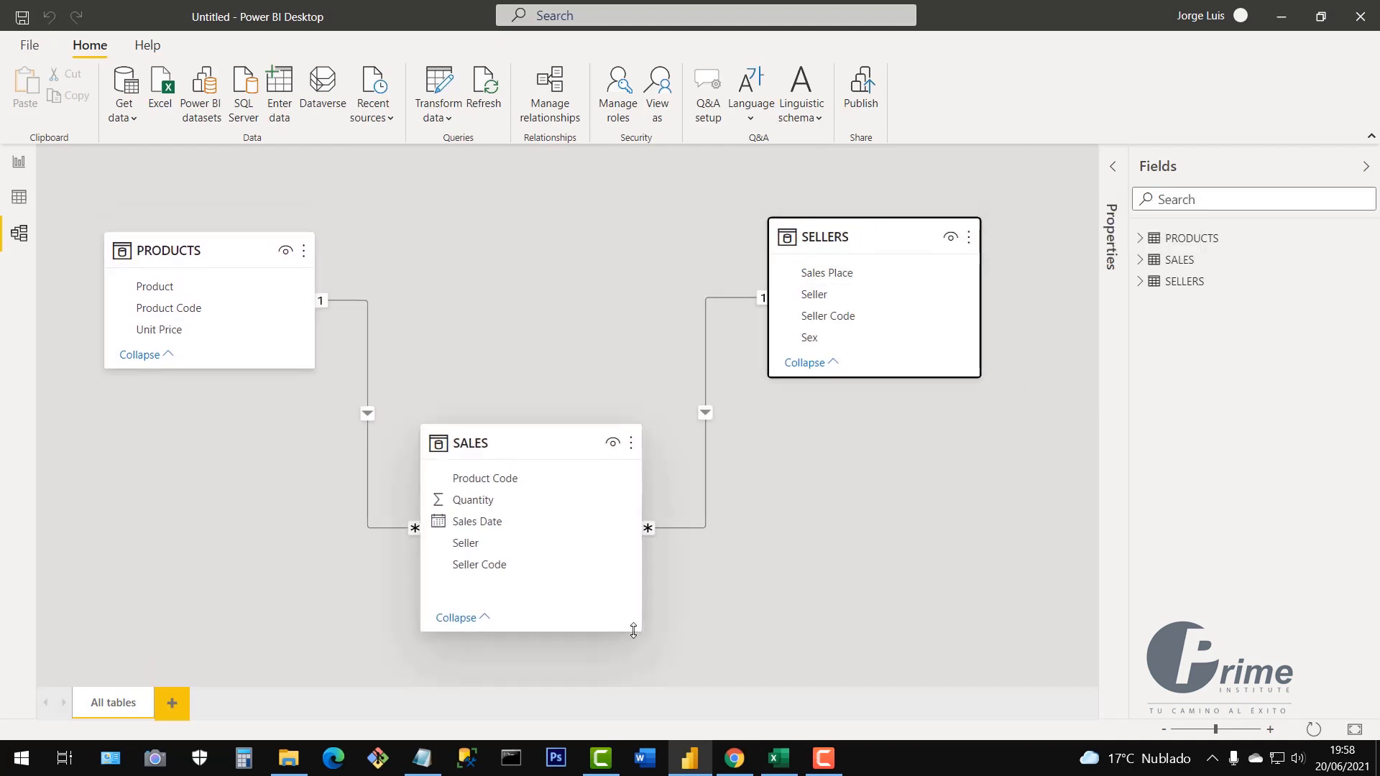
mouse_move(637, 635)
left_mouse_down()
mouse_move(633, 585)
mouse_move(630, 625)
left_mouse_up()
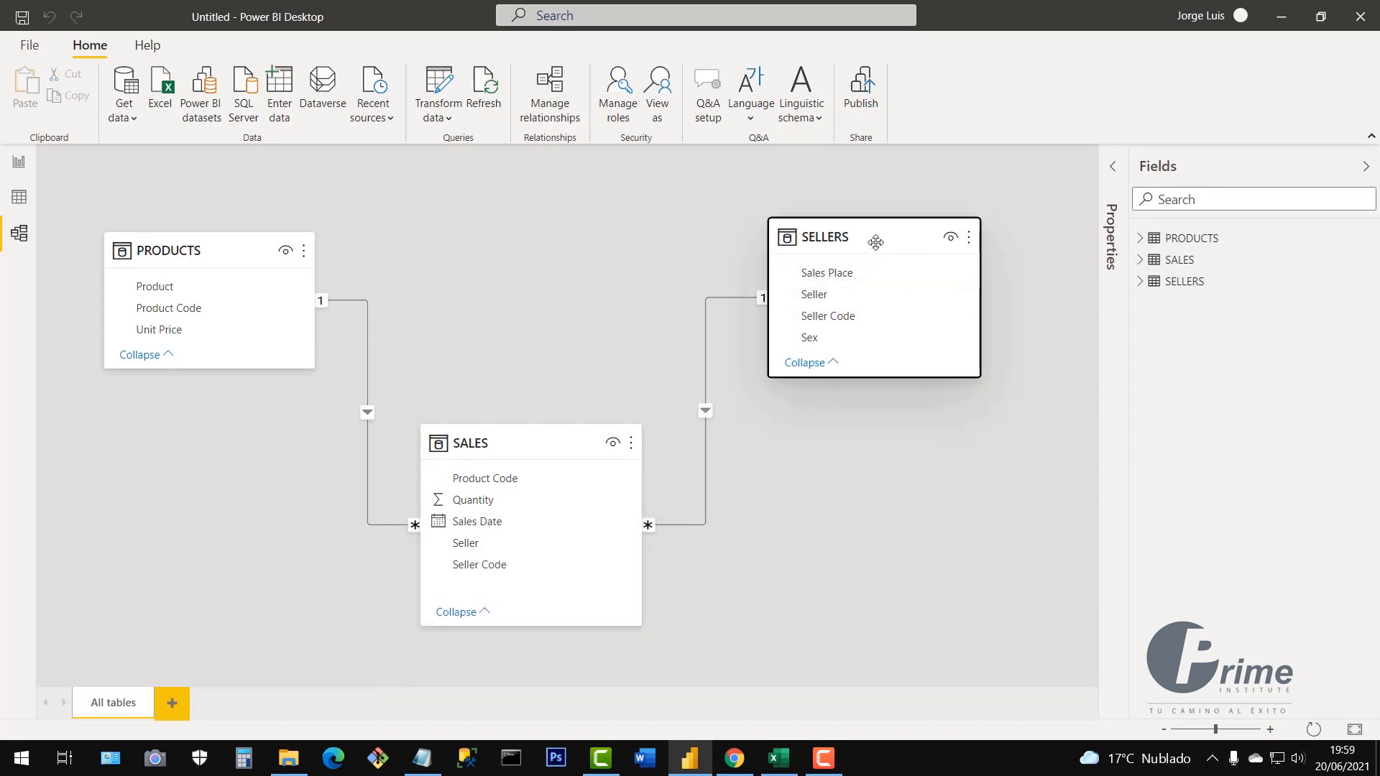
left_click_drag(875, 237, 891, 238)
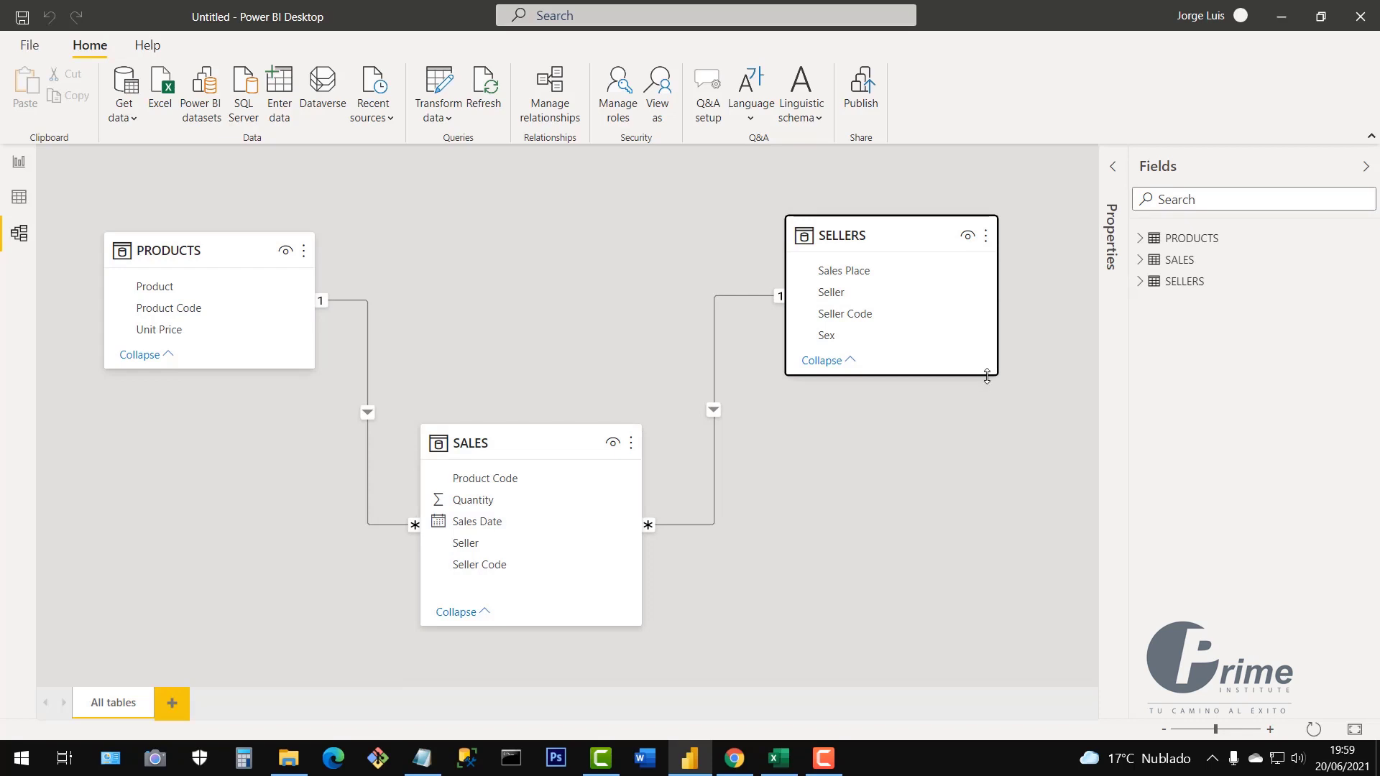
Make the SELLERS and PRODUCTS cards slightly taller
mouse_move(986, 376)
left_mouse_down()
mouse_move(988, 422)
mouse_move(982, 398)
left_mouse_up()
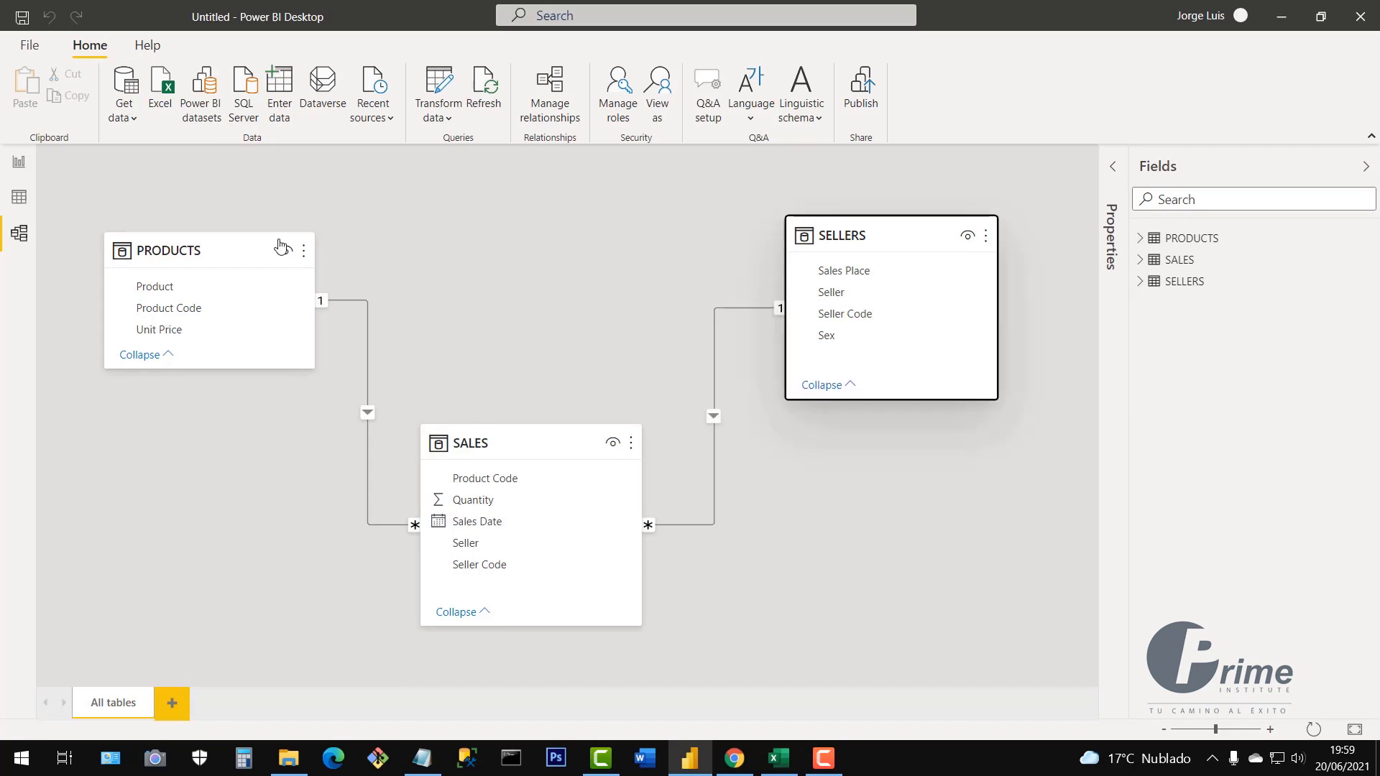
left_click(222, 245)
left_click_drag(251, 369, 244, 401)
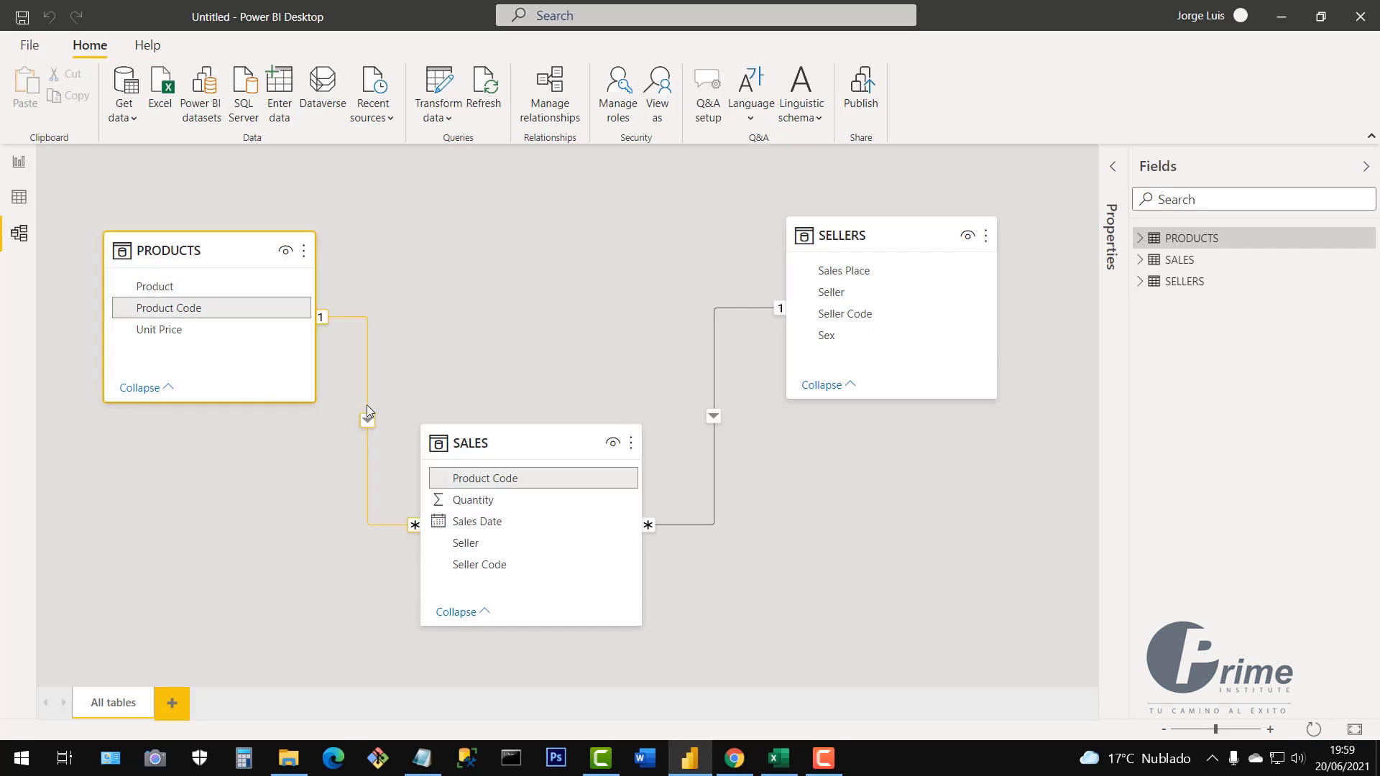
Reposition the PRODUCTS card so it sits about level with SELLERS, above SALES
mouse_move(226, 257)
left_mouse_down()
mouse_move(249, 256)
mouse_move(224, 262)
left_mouse_up()
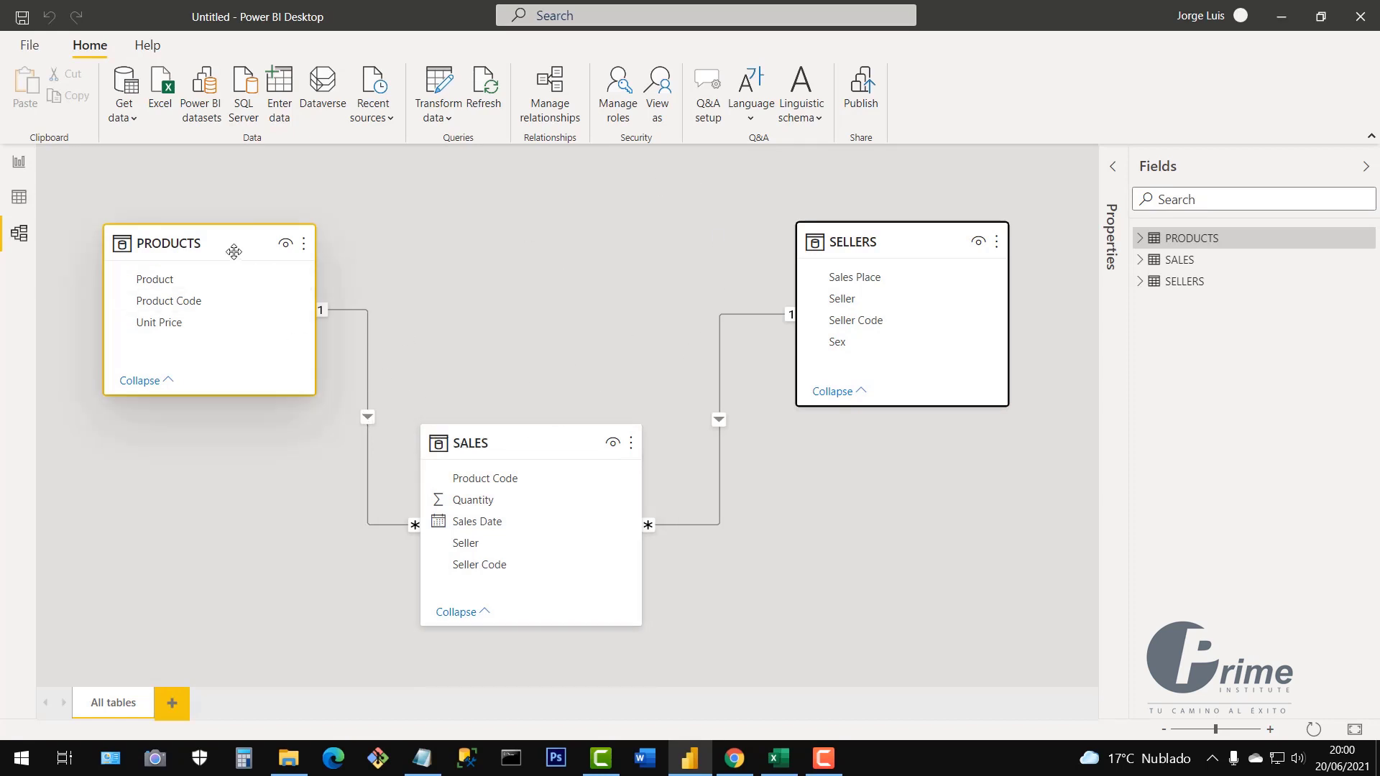
left_click_drag(234, 252, 173, 257)
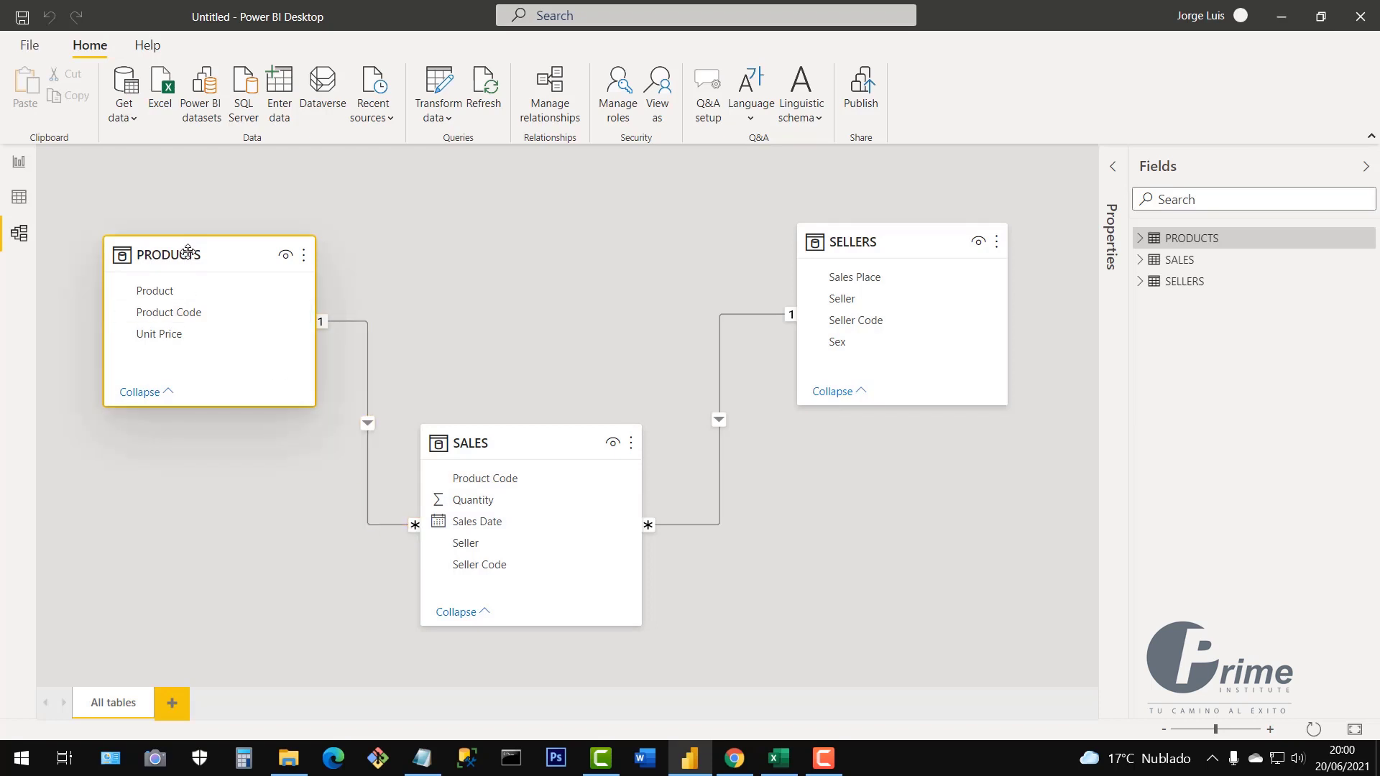
left_click_drag(186, 252, 151, 246)
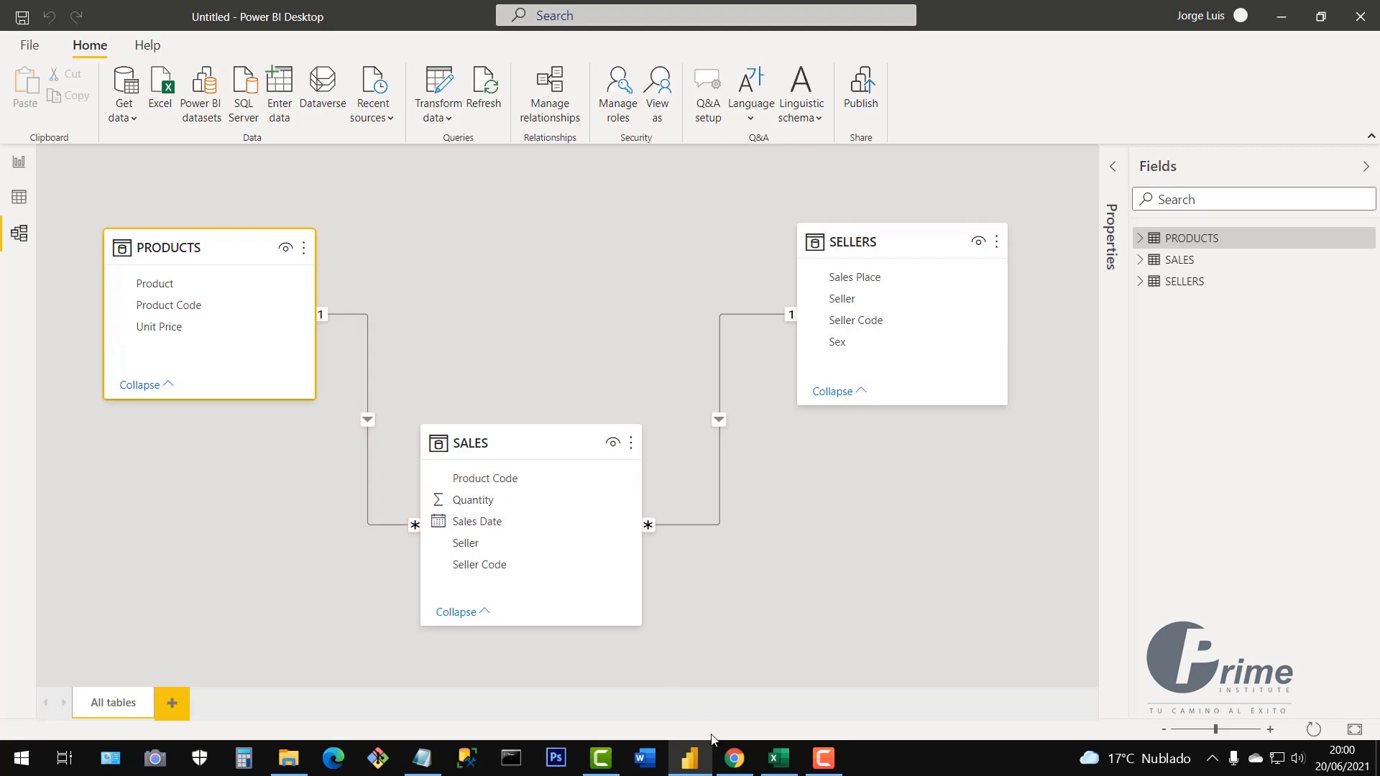
Switch to the Excel workbook and check whether each value in the Product sheet's Product Code column occurs only once
left_click(776, 762)
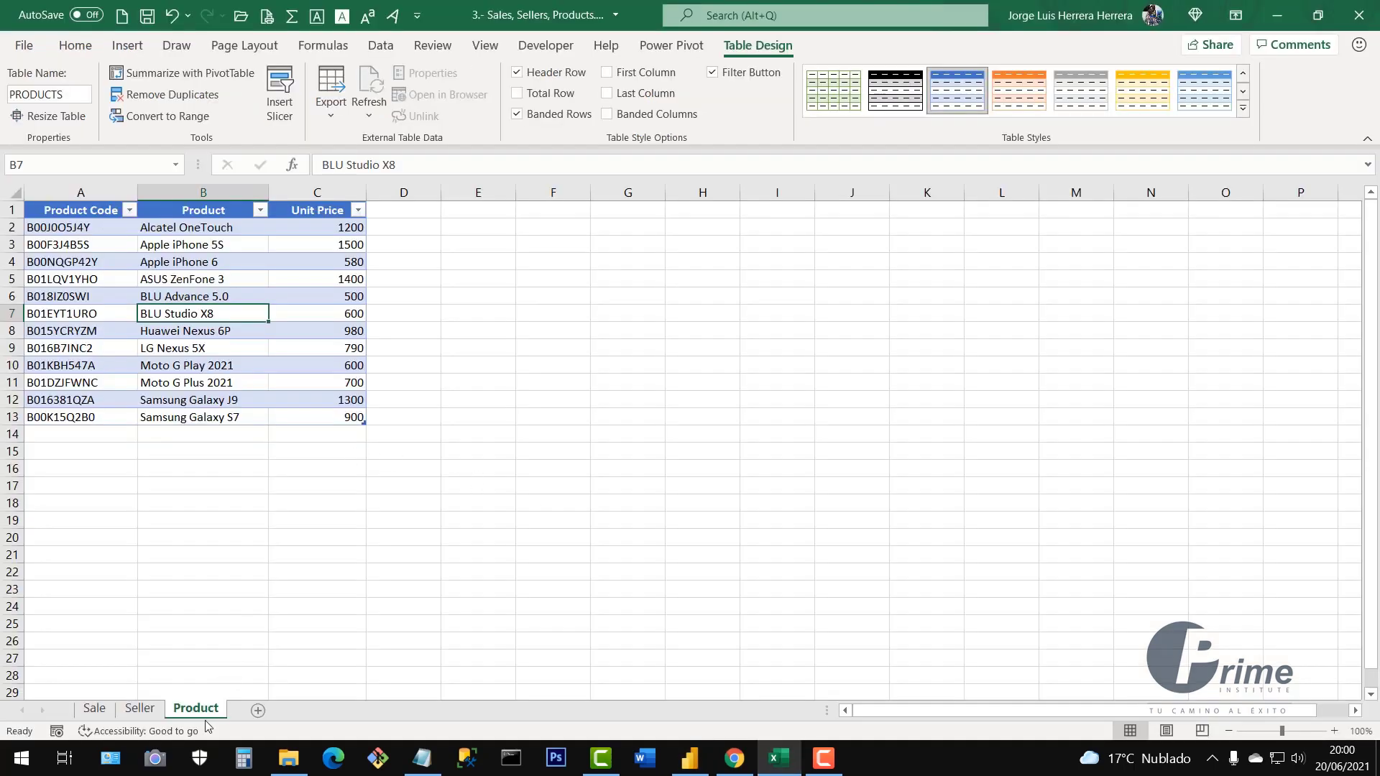
left_click_drag(98, 226, 118, 418)
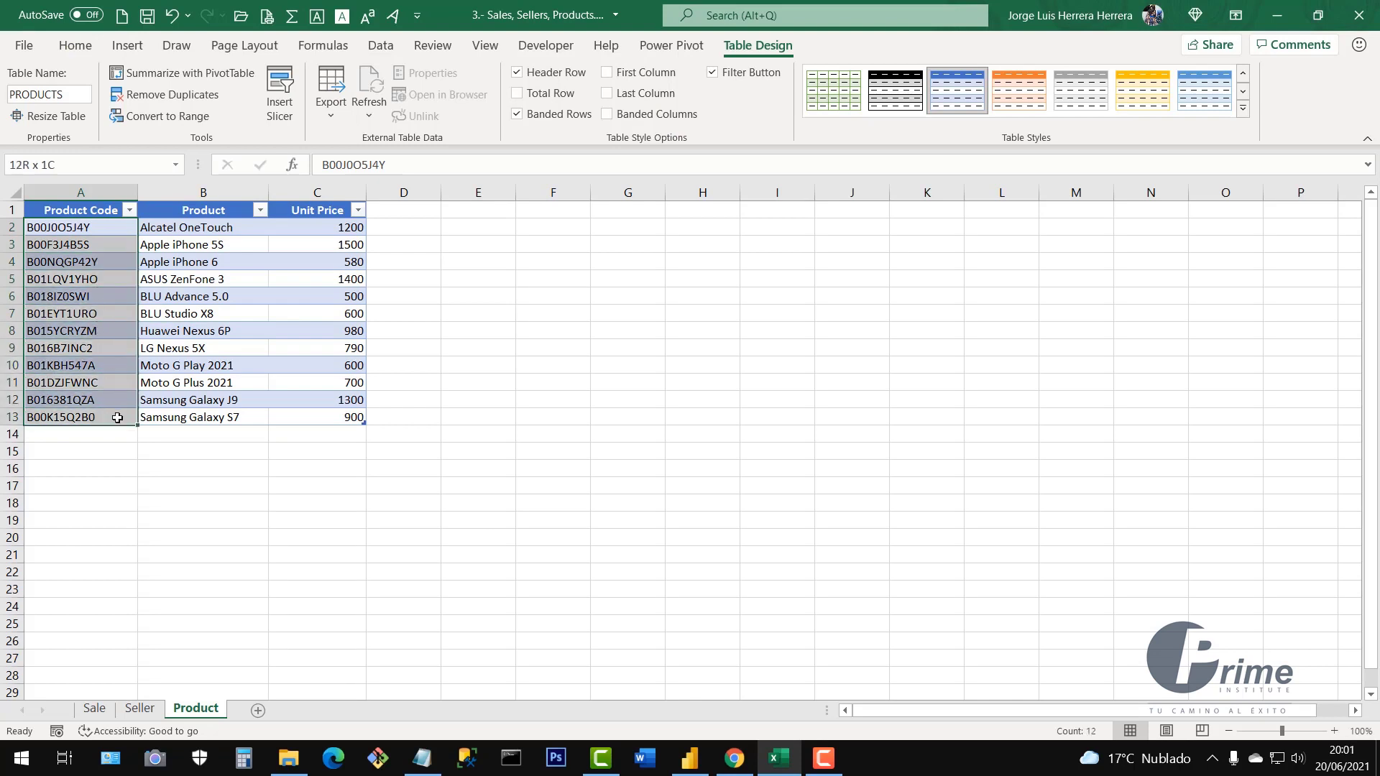
left_click(97, 417)
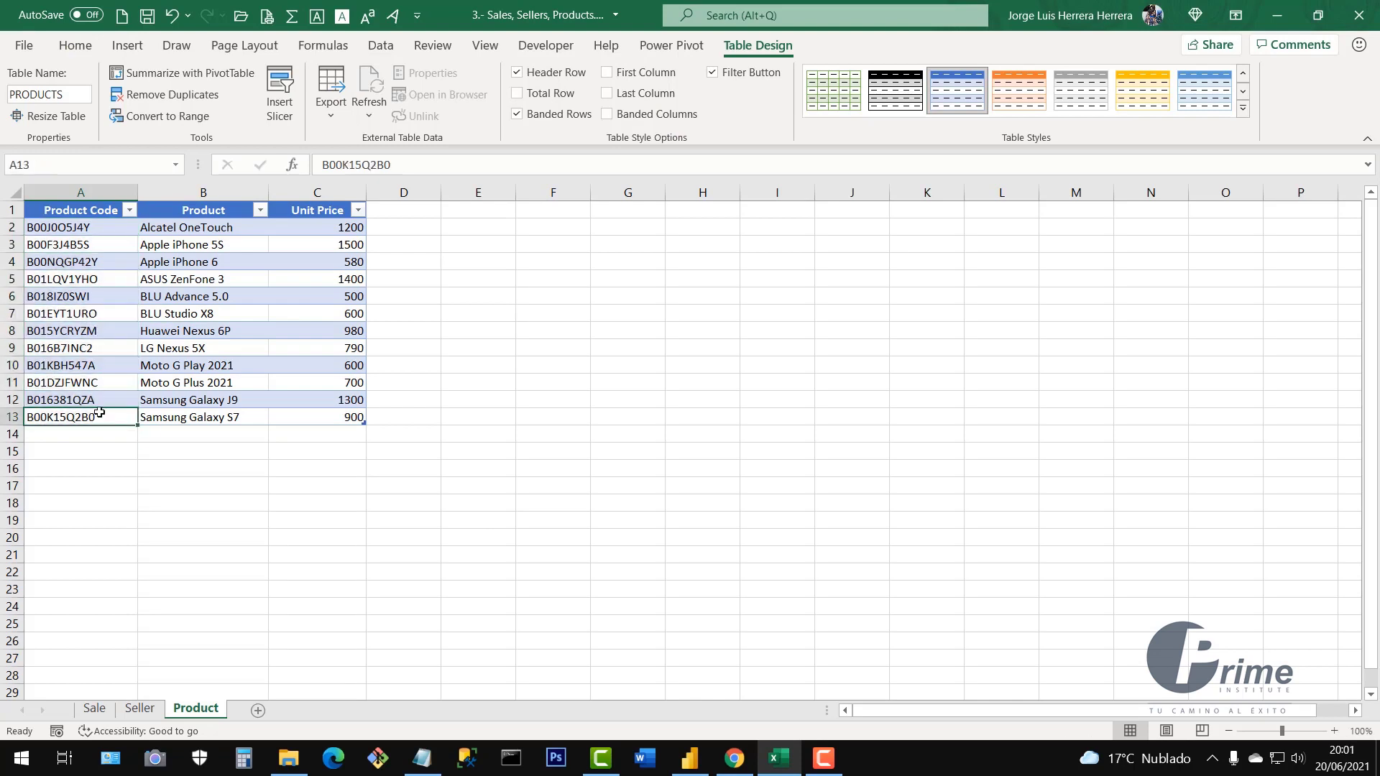
left_click(101, 400)
left_click(104, 383)
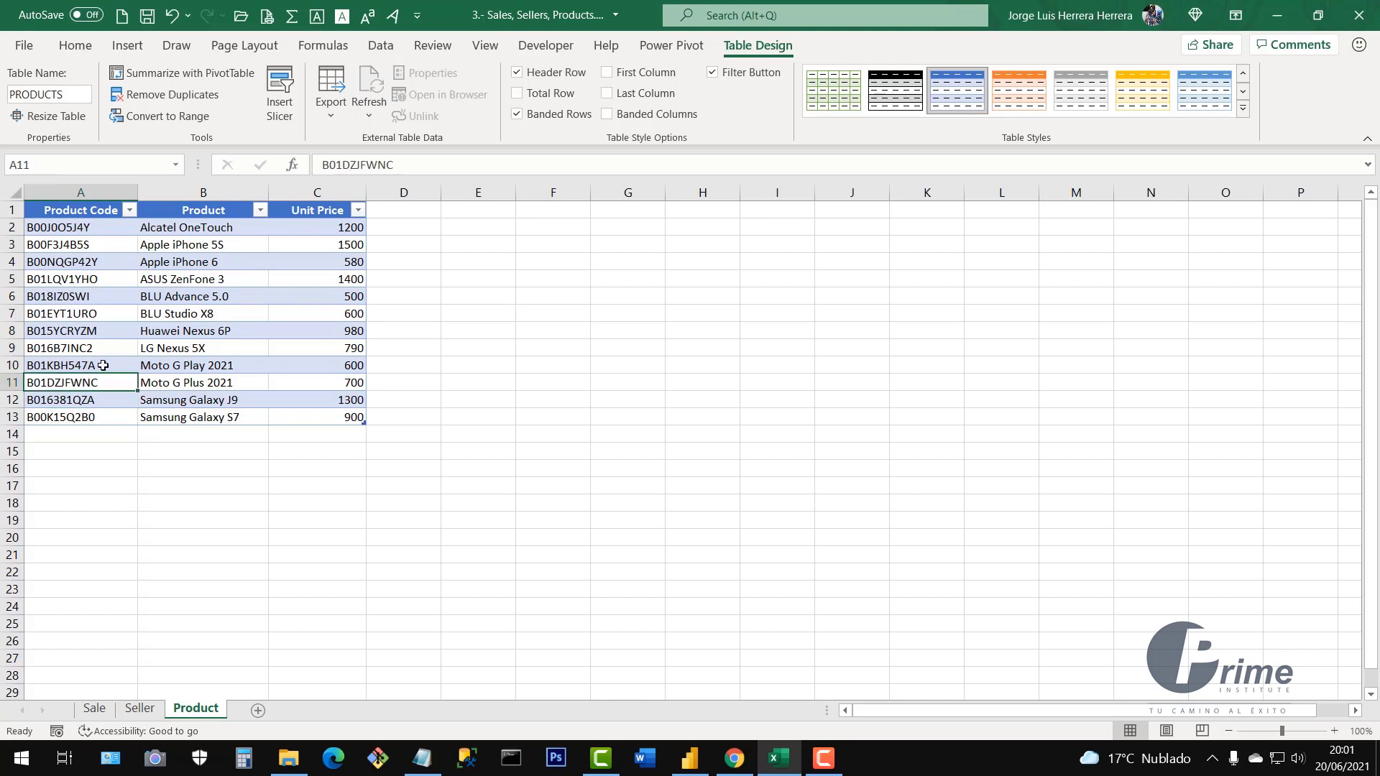
left_click(103, 365)
left_click(101, 330)
left_click(98, 278)
left_click_drag(97, 222, 101, 417)
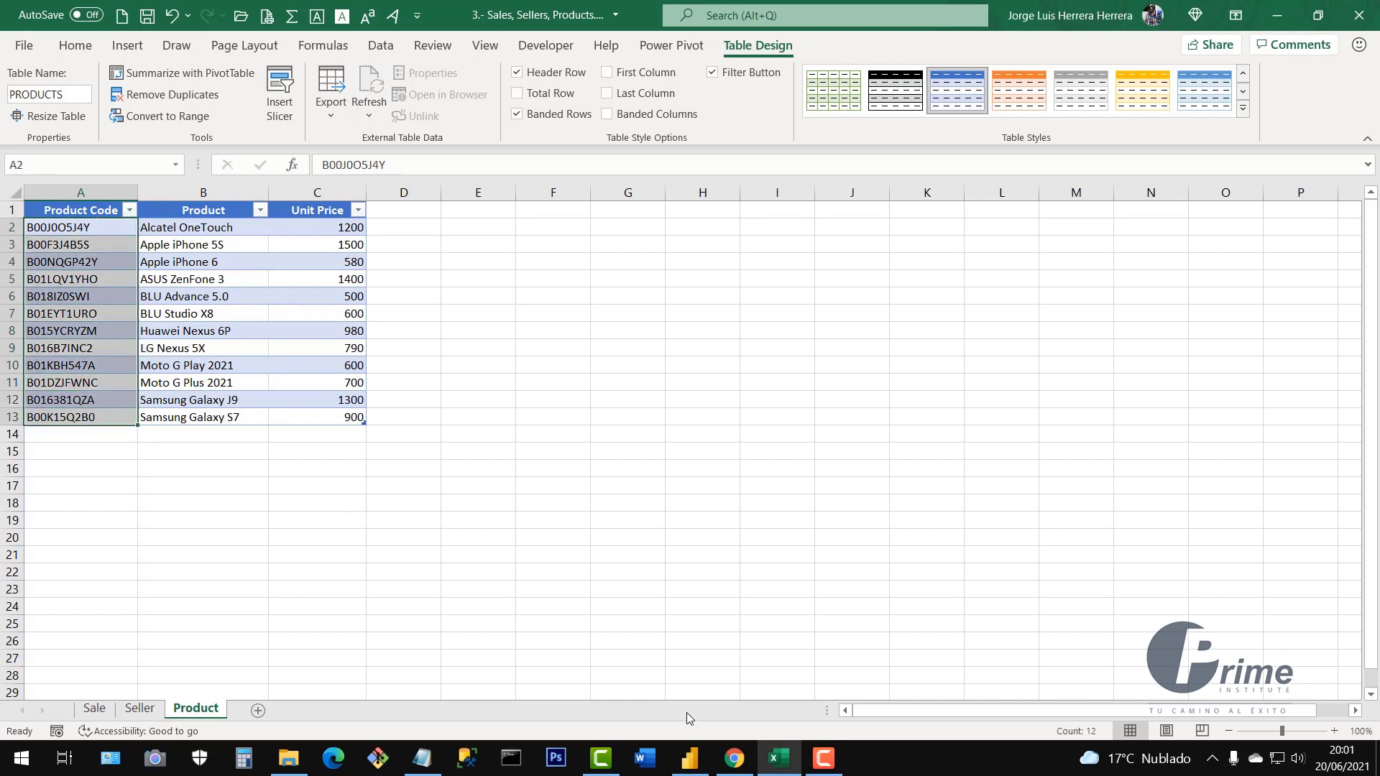
Switch to Power BI Desktop and move the SALES card slightly higher and toward SELLERS
left_click(689, 758)
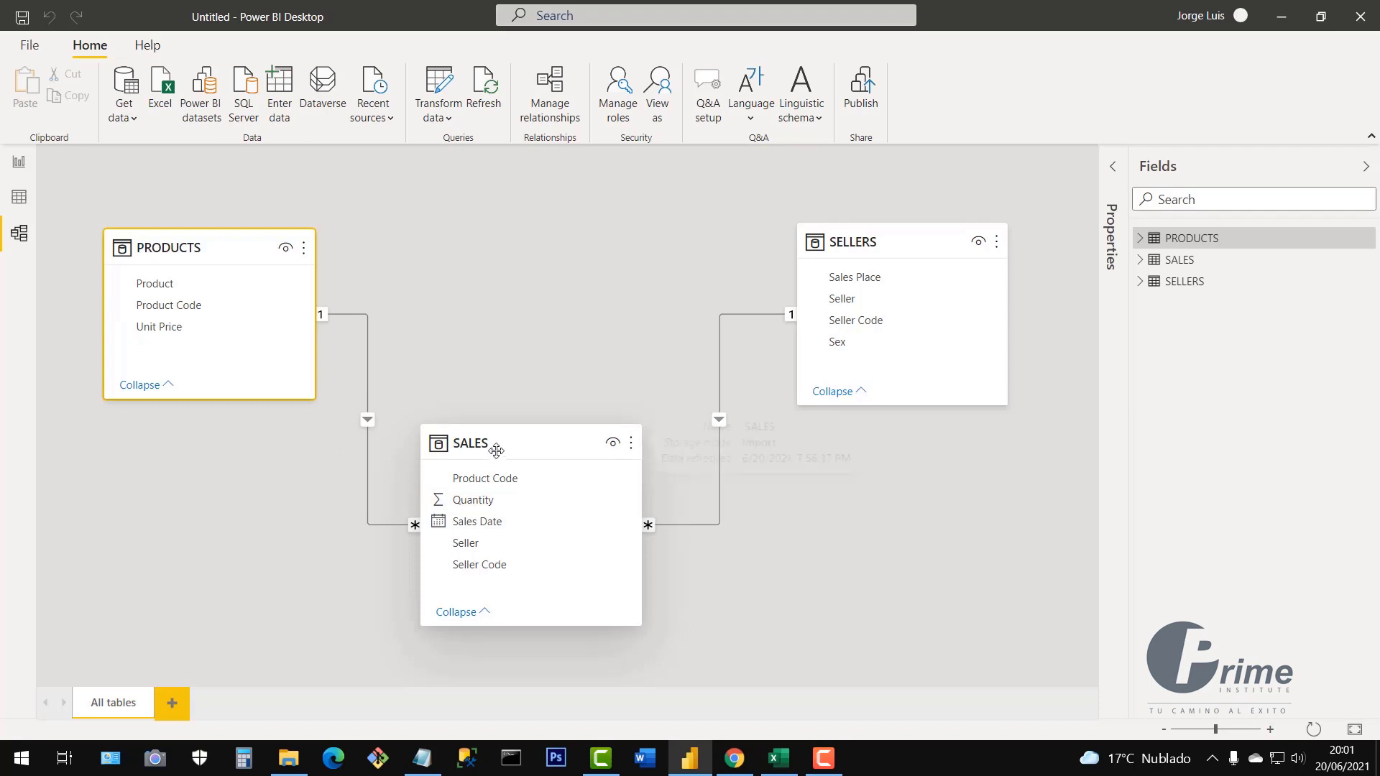
mouse_move(497, 442)
left_mouse_down()
mouse_move(526, 398)
mouse_move(496, 392)
mouse_move(508, 418)
left_mouse_up()
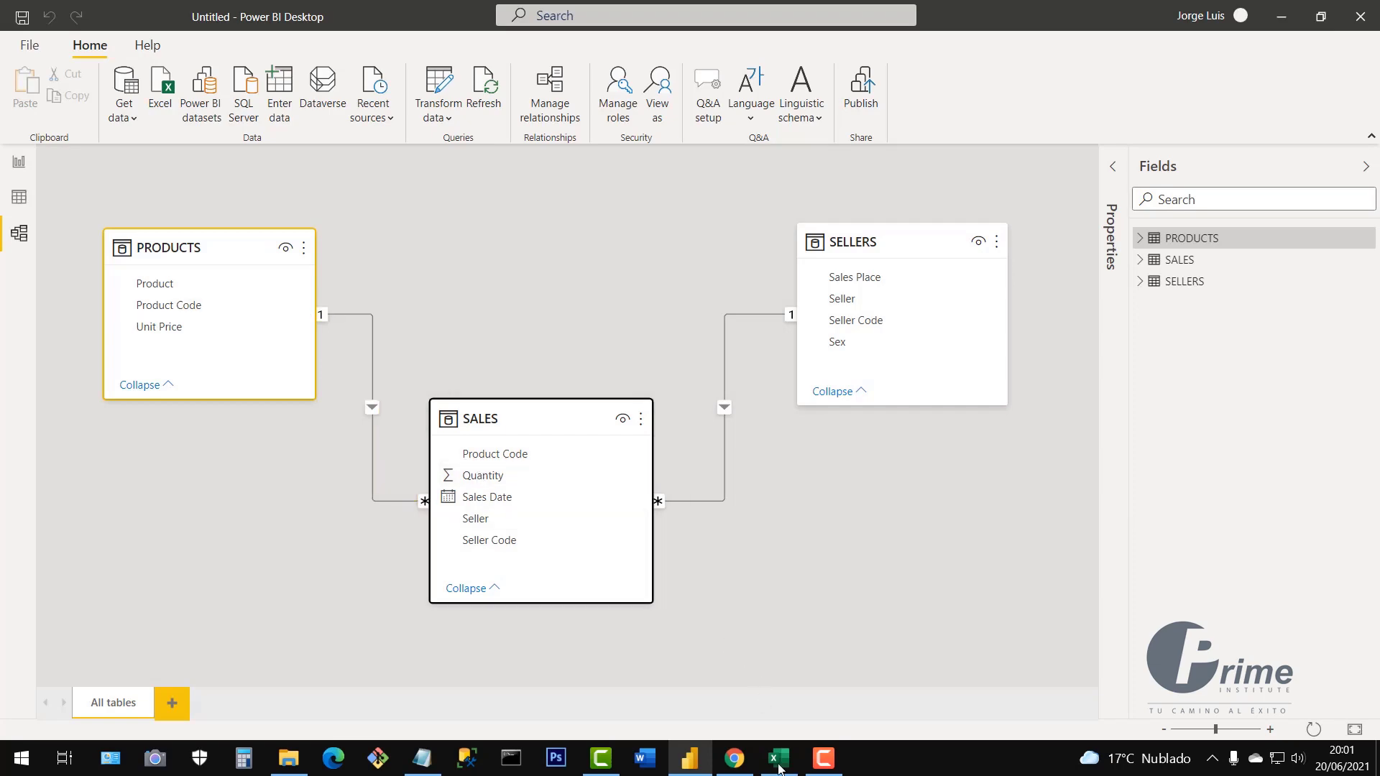
Switch to the Excel workbook and check the Product Code column of the Sale sheet for repeated codes
key("alt+Tab")
left_click(94, 708)
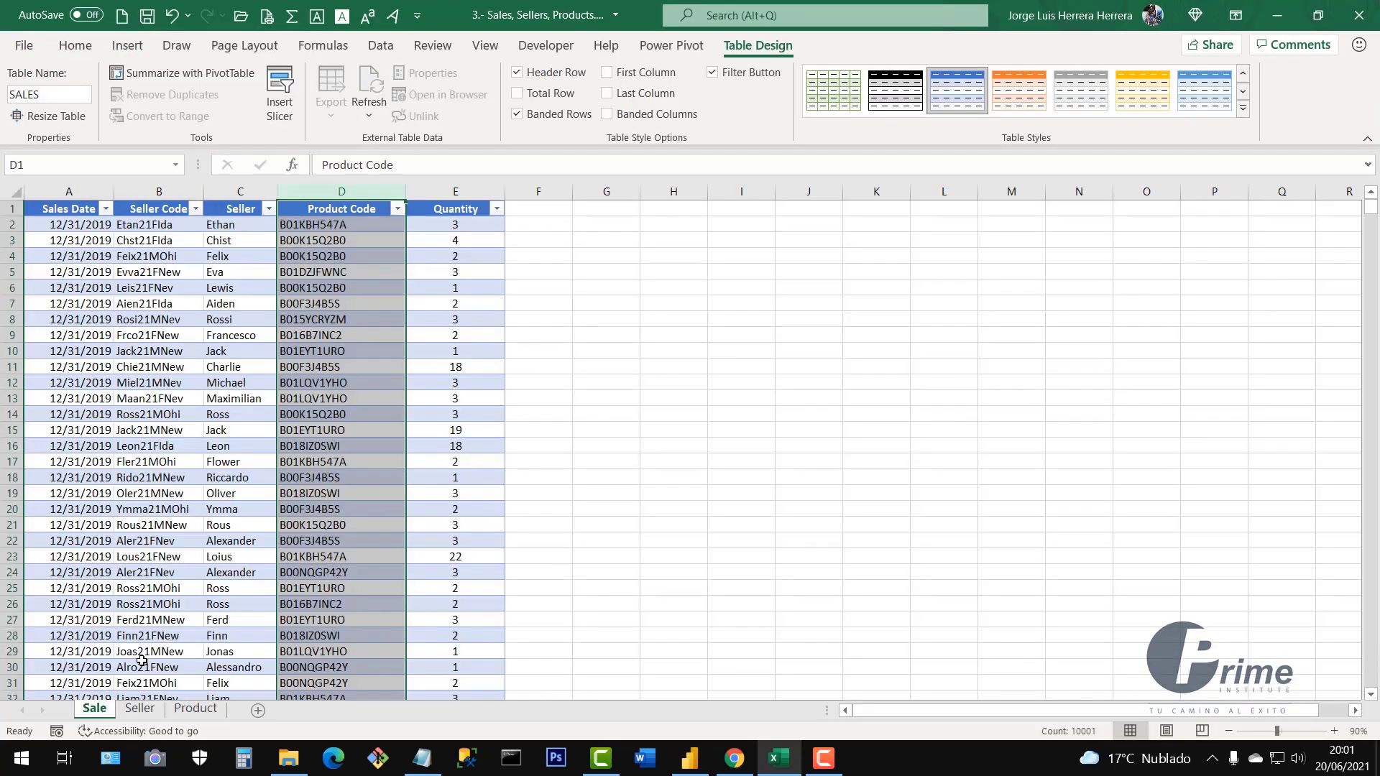
left_click(261, 339)
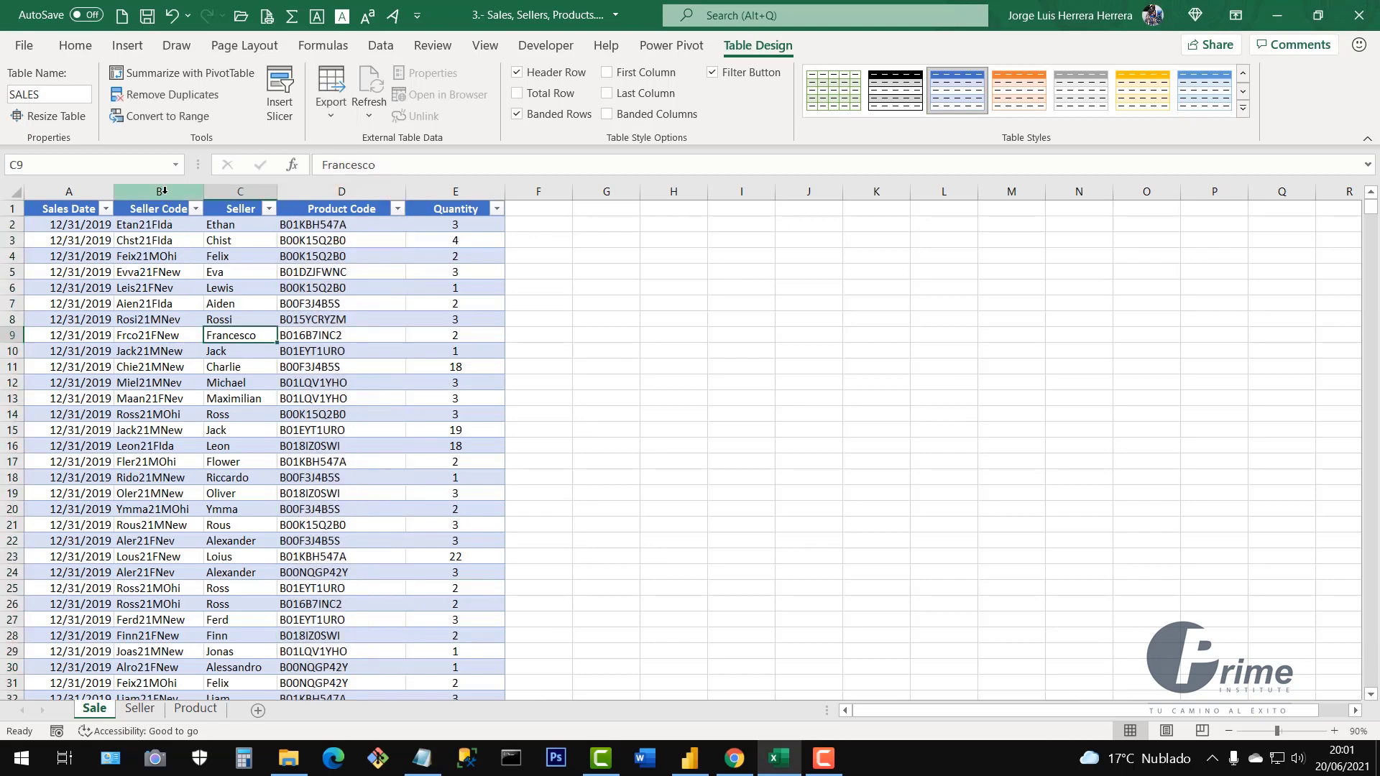
left_click(338, 192)
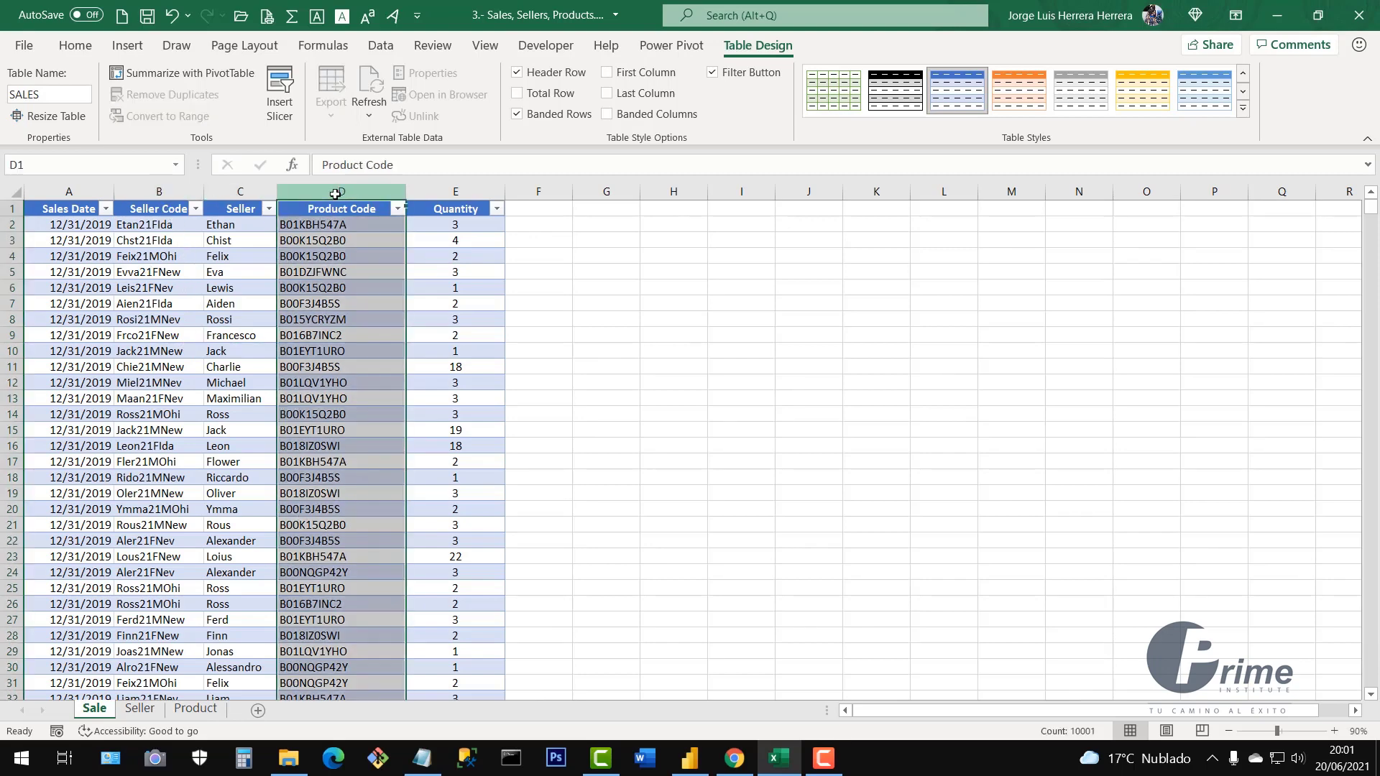
left_click_drag(352, 225, 365, 633)
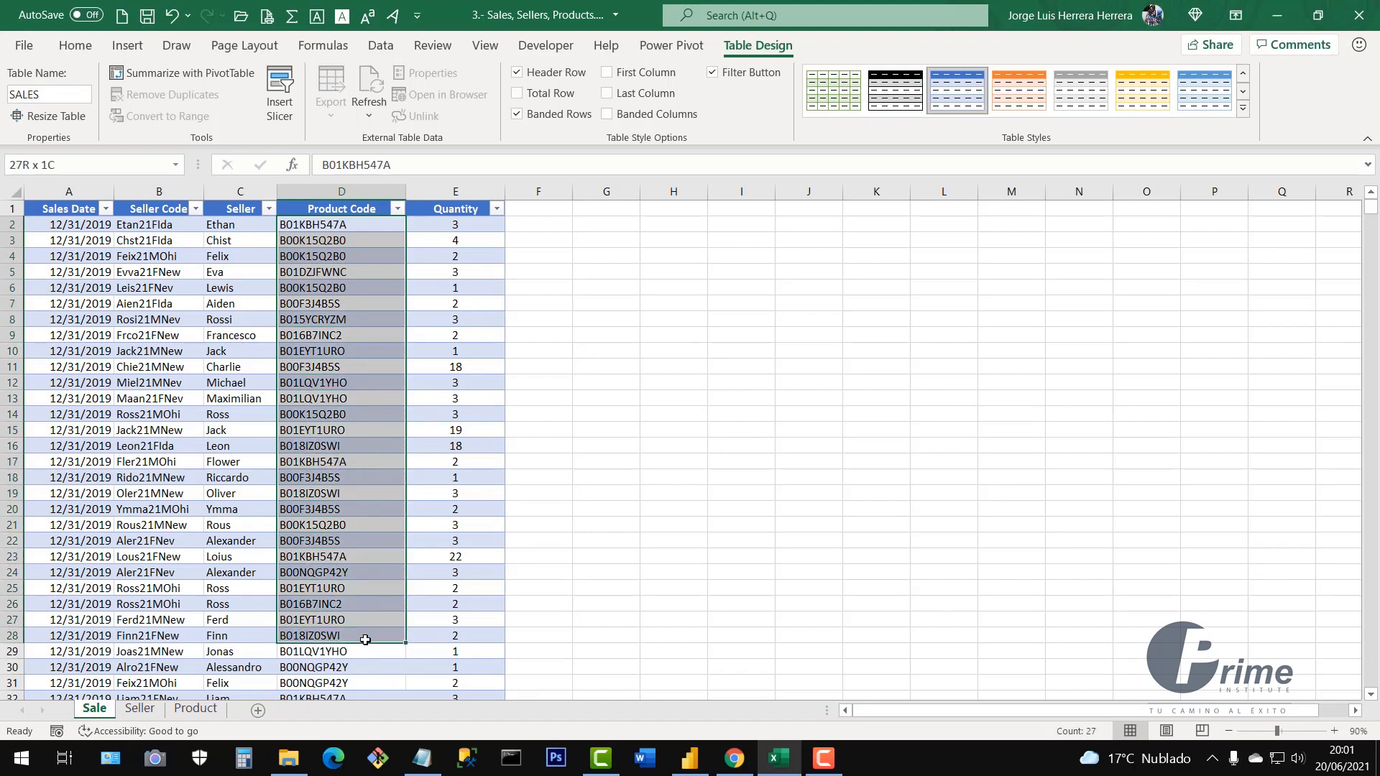
left_click(322, 414)
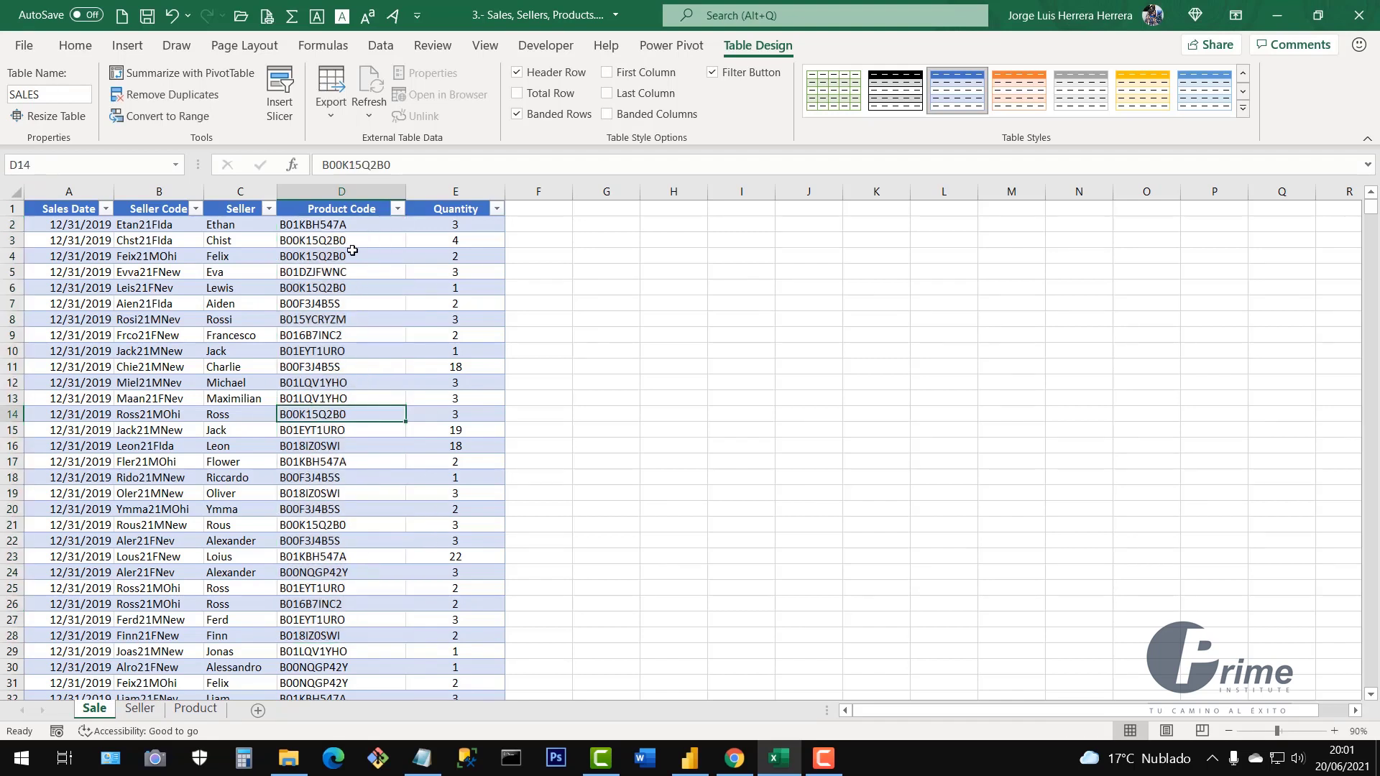
left_click_drag(360, 227, 353, 452)
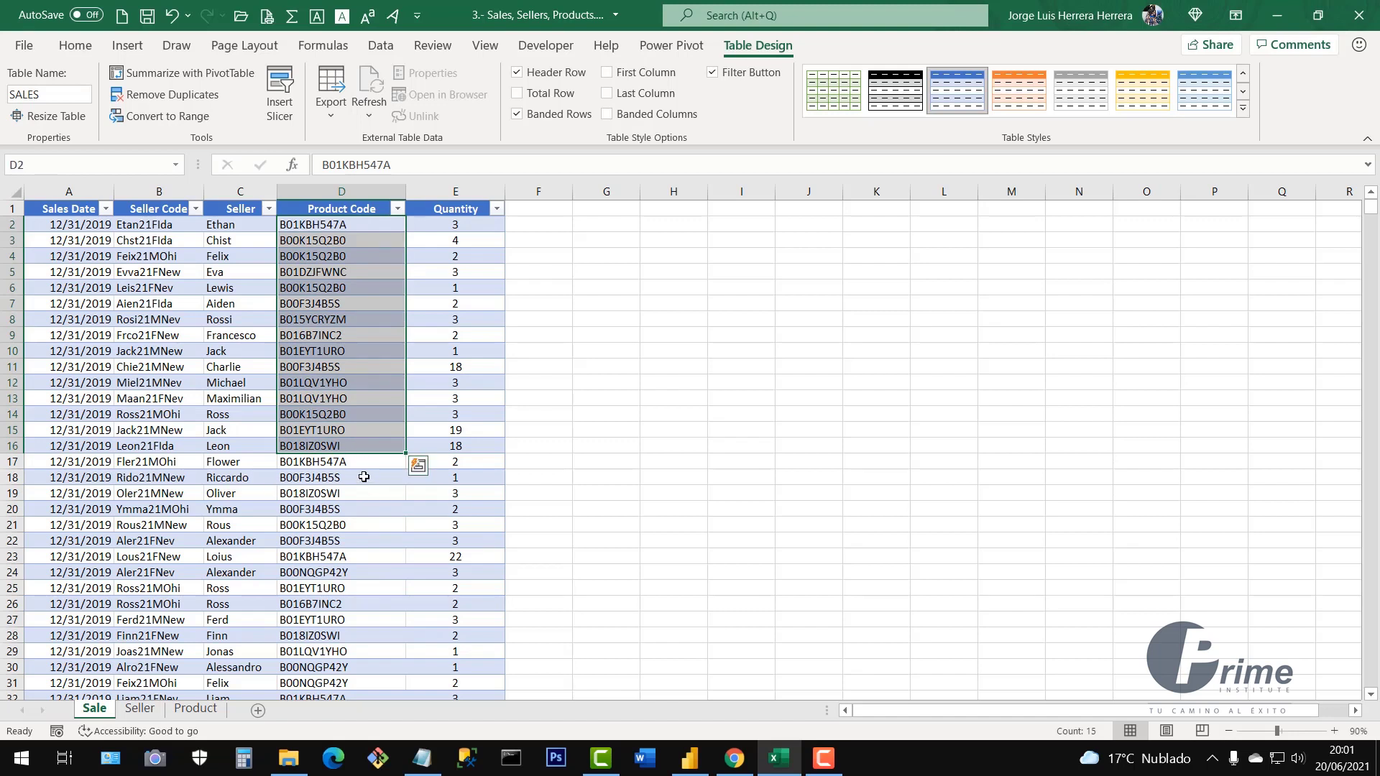
left_click(351, 509)
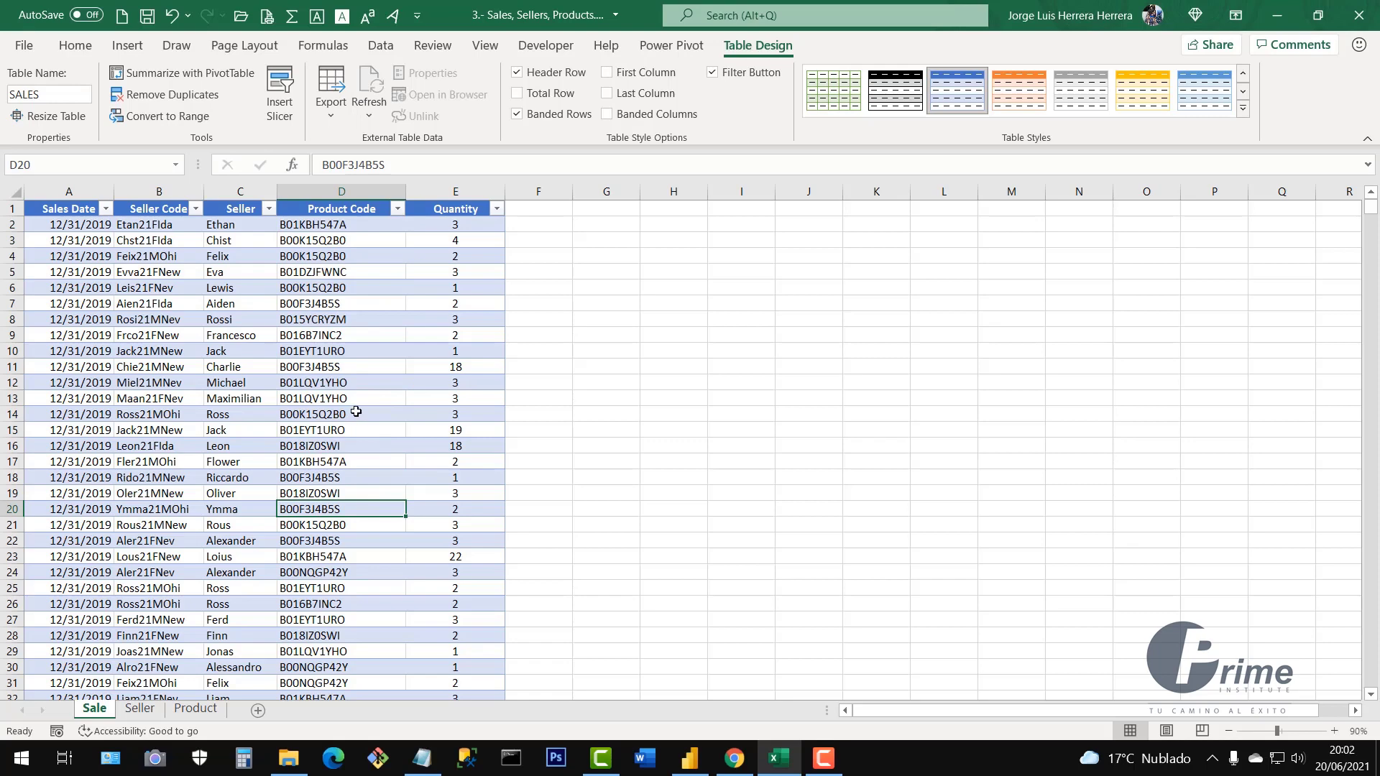
Switch to Power BI Desktop, move the SELLERS card higher and farther out, and shift SALES slightly toward it
left_click(690, 759)
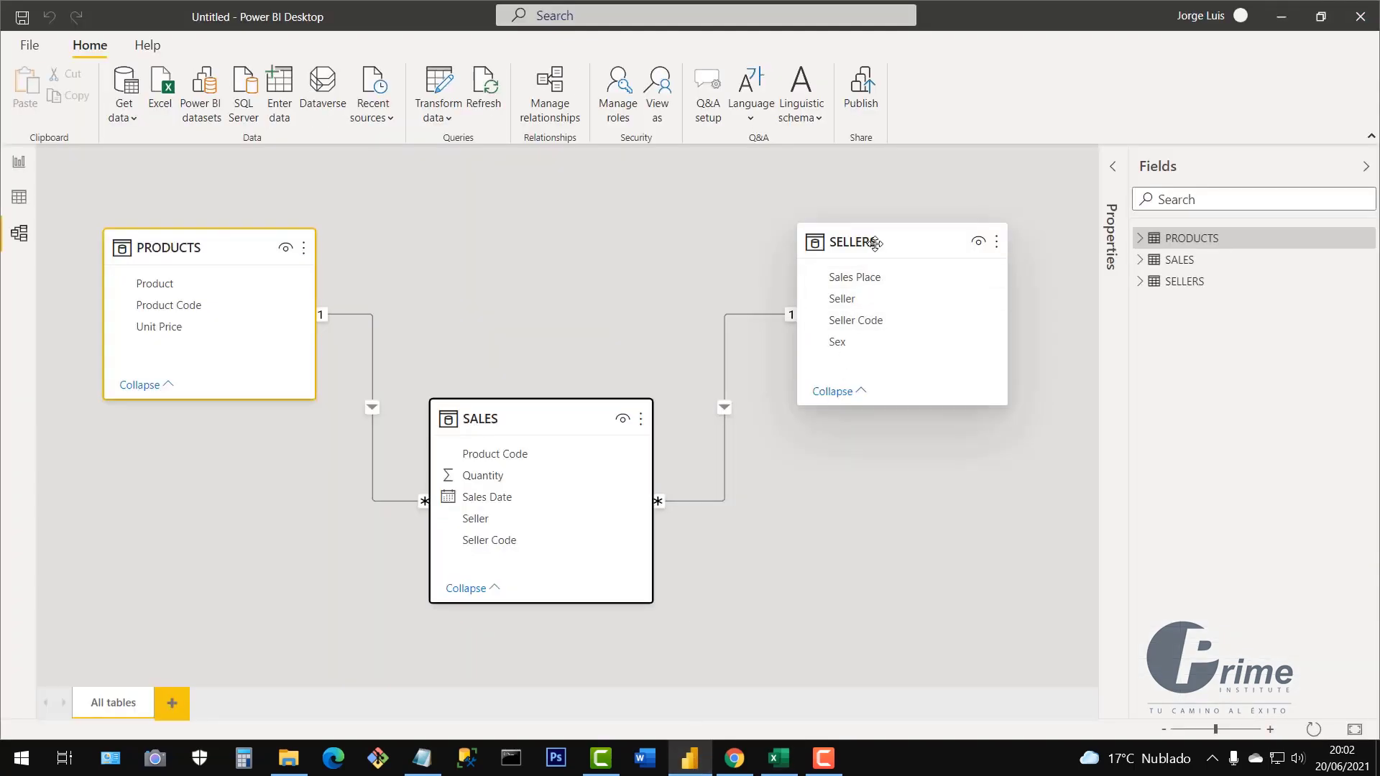
mouse_move(875, 244)
left_mouse_down()
mouse_move(854, 253)
mouse_move(882, 233)
left_mouse_up()
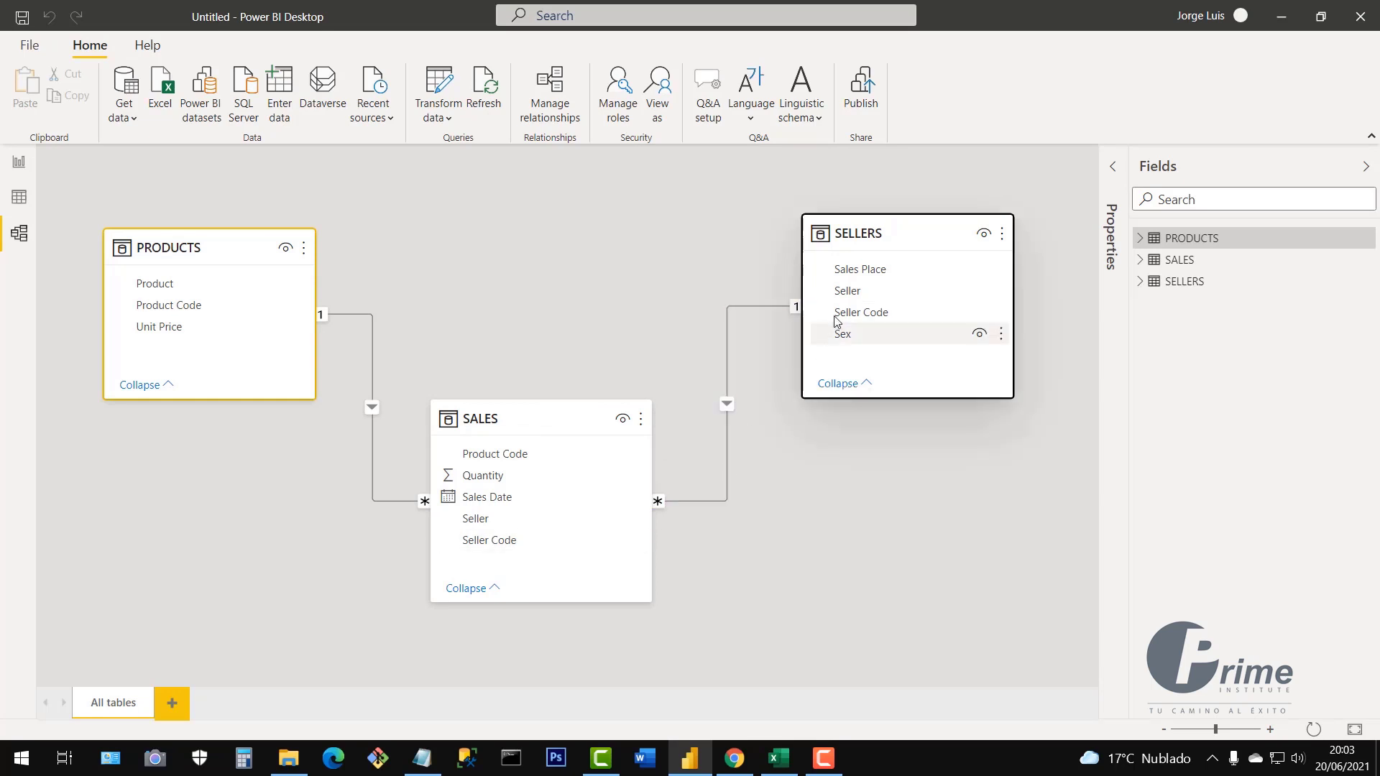
left_click_drag(886, 230, 910, 226)
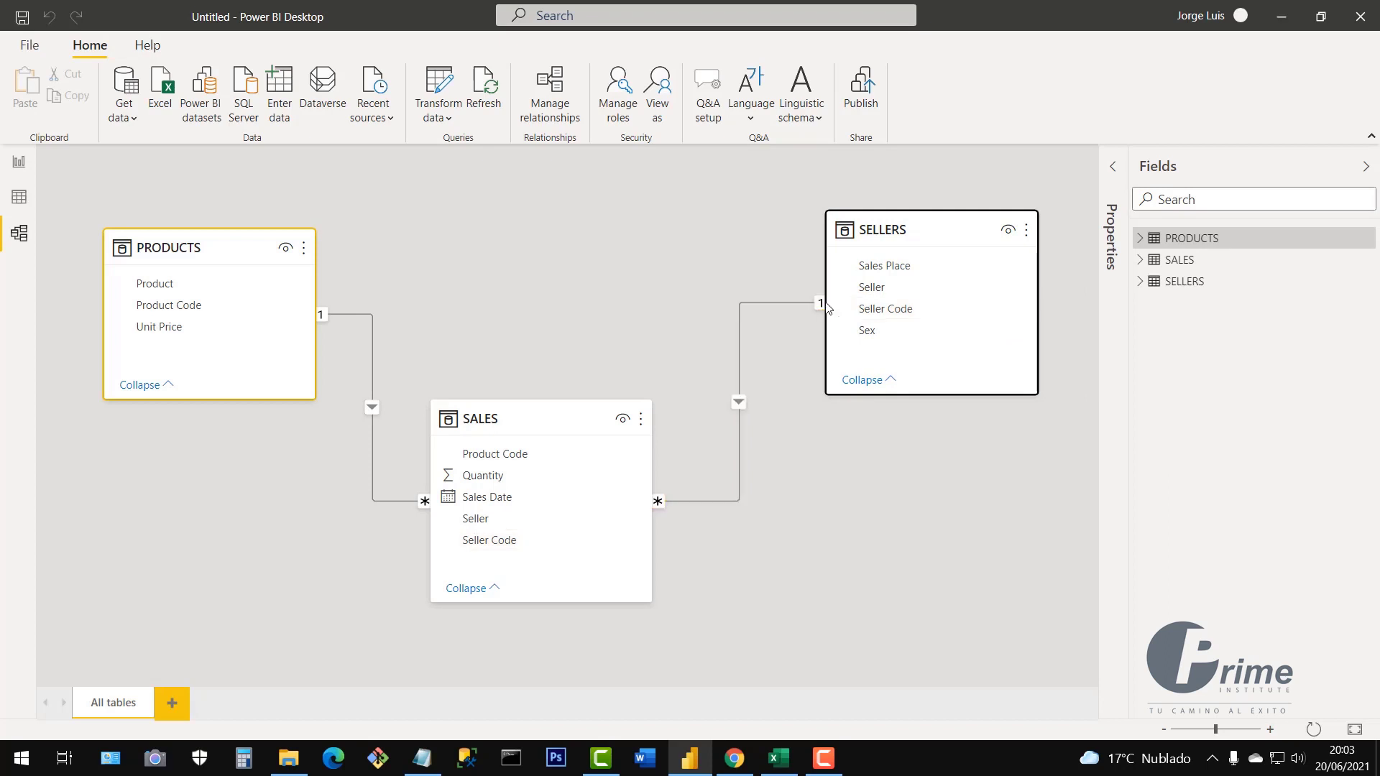
left_click_drag(502, 419, 514, 419)
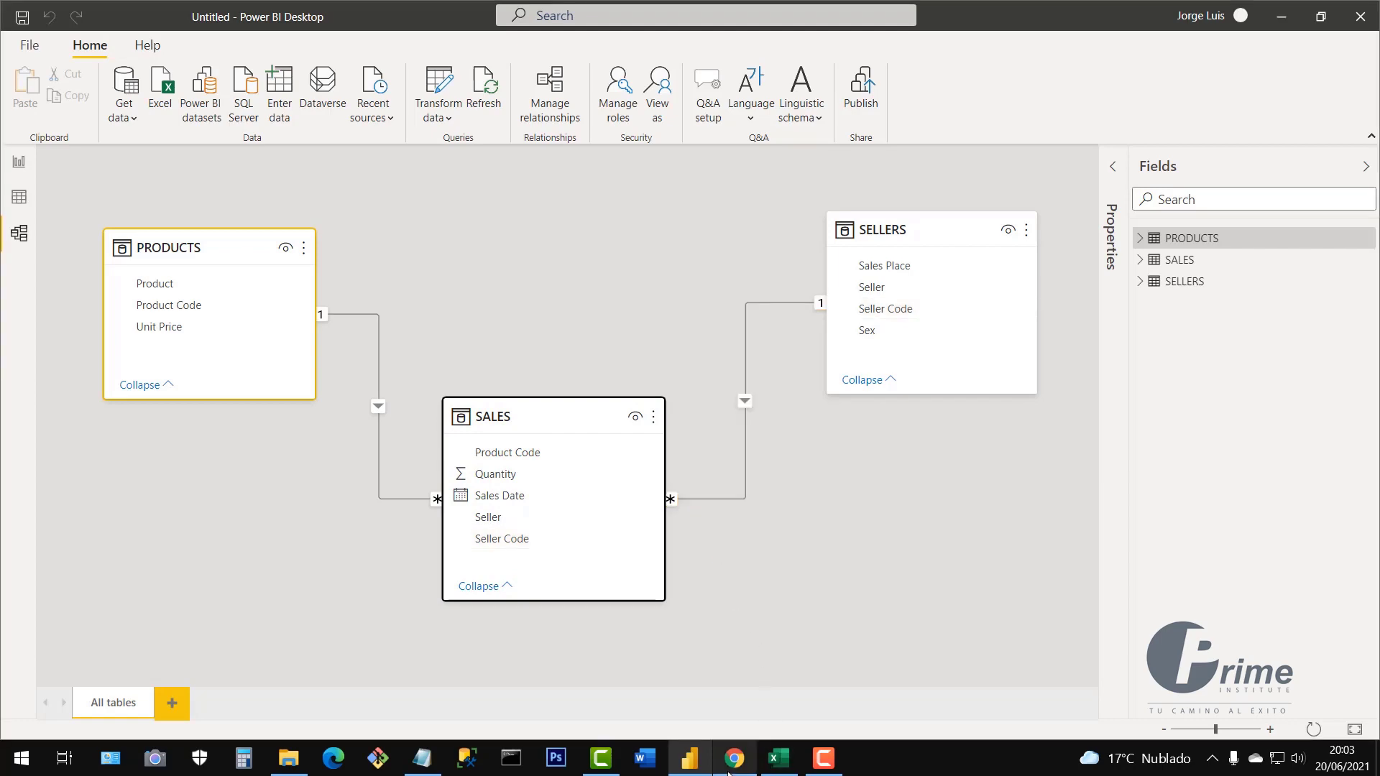
Switch to the Excel workbook and examine the Seller Code and Seller columns of the Seller sheet for unique entries
left_click(779, 758)
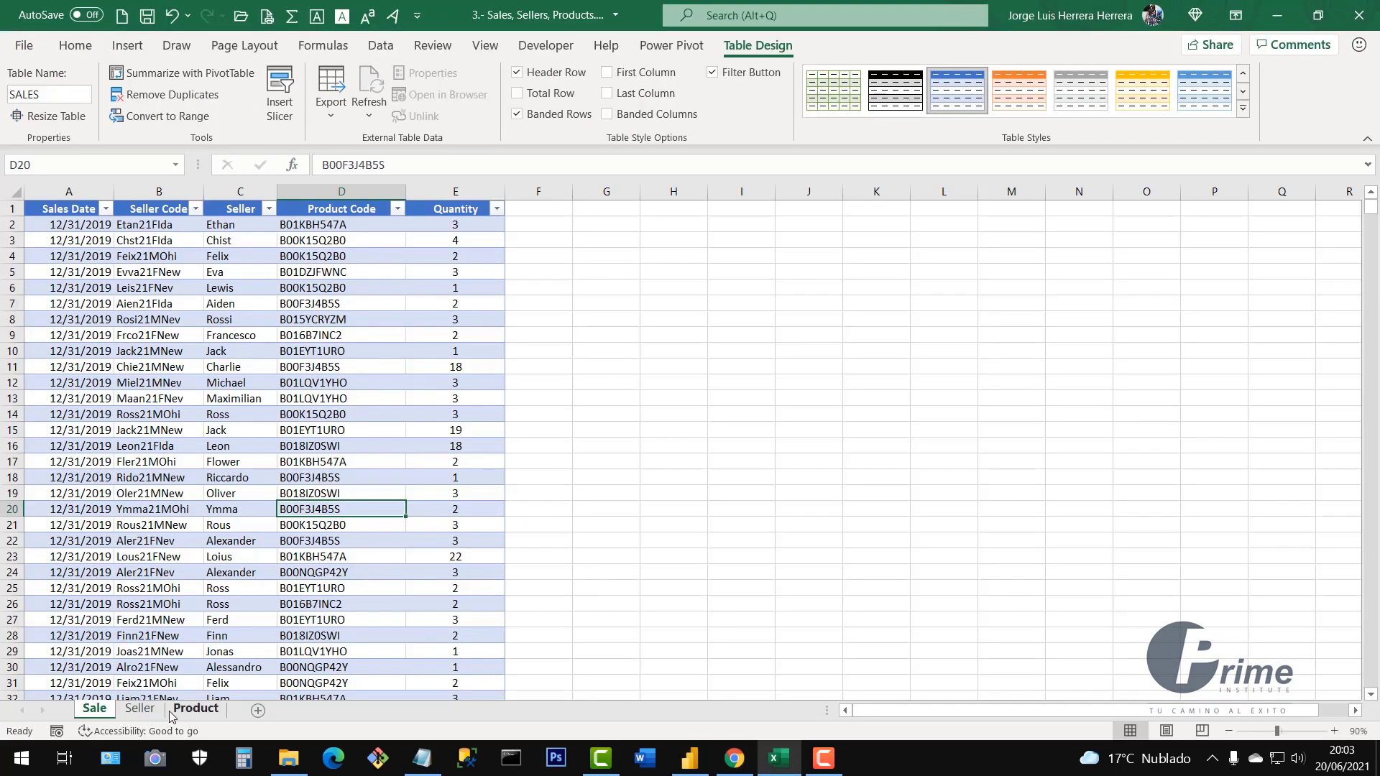
left_click(139, 709)
left_click(180, 348)
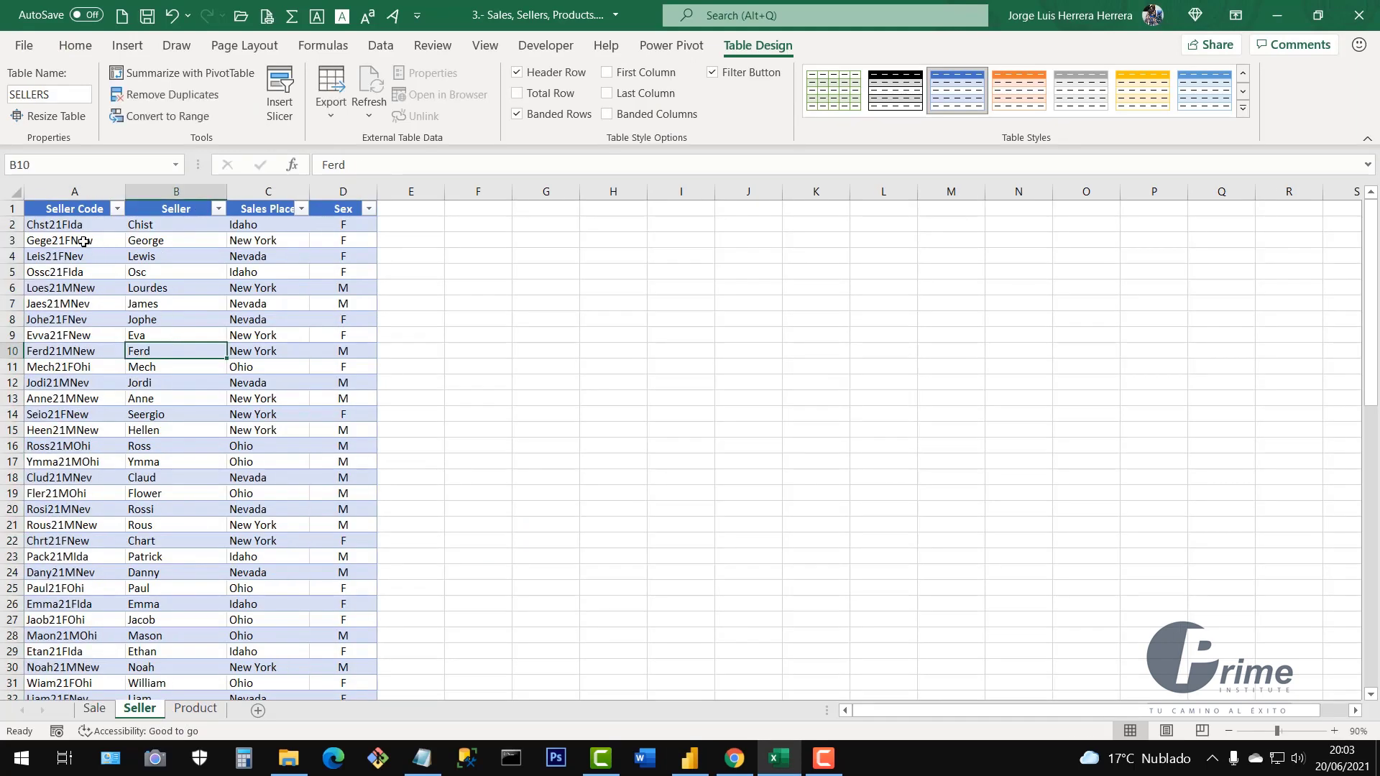
left_click_drag(54, 225, 68, 461)
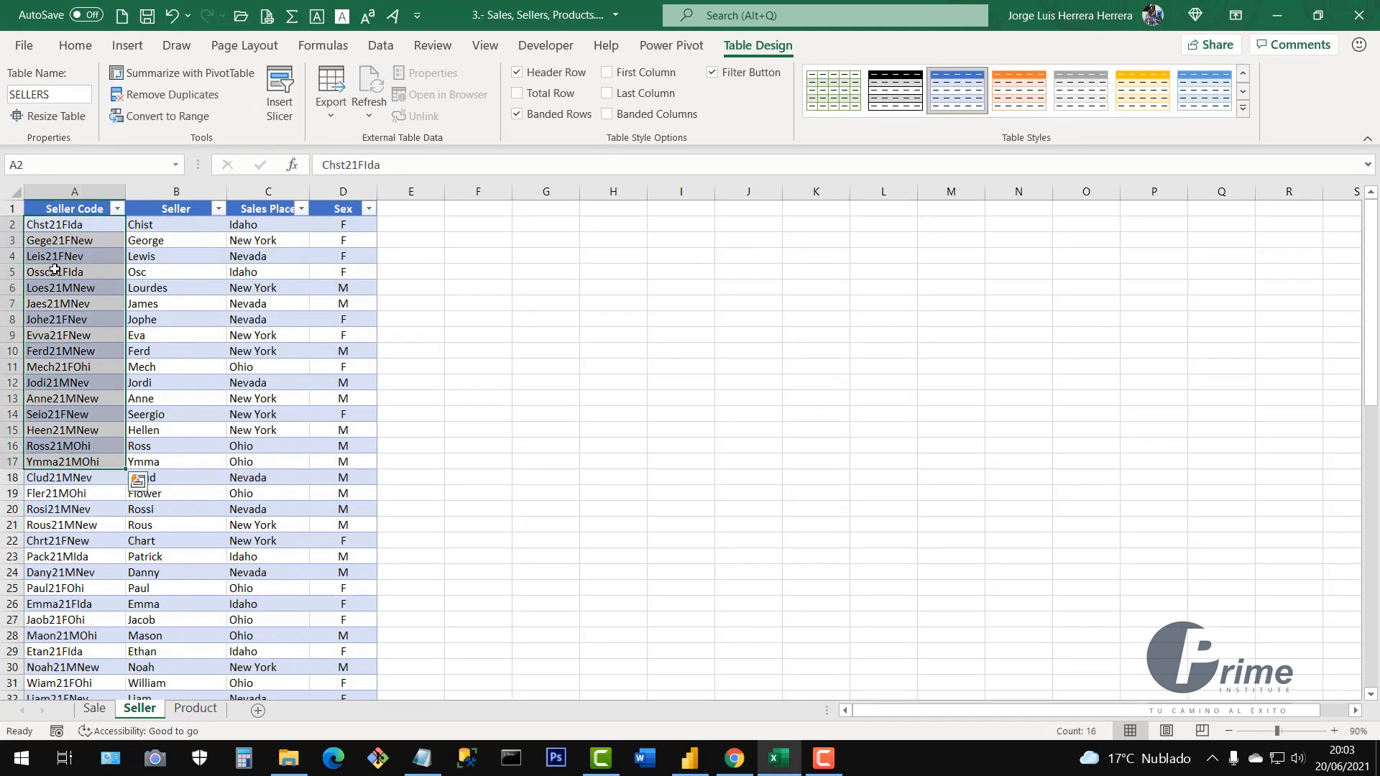
left_click(72, 191)
left_click_drag(91, 228, 76, 684)
left_click(72, 240)
left_click_drag(191, 219, 191, 431)
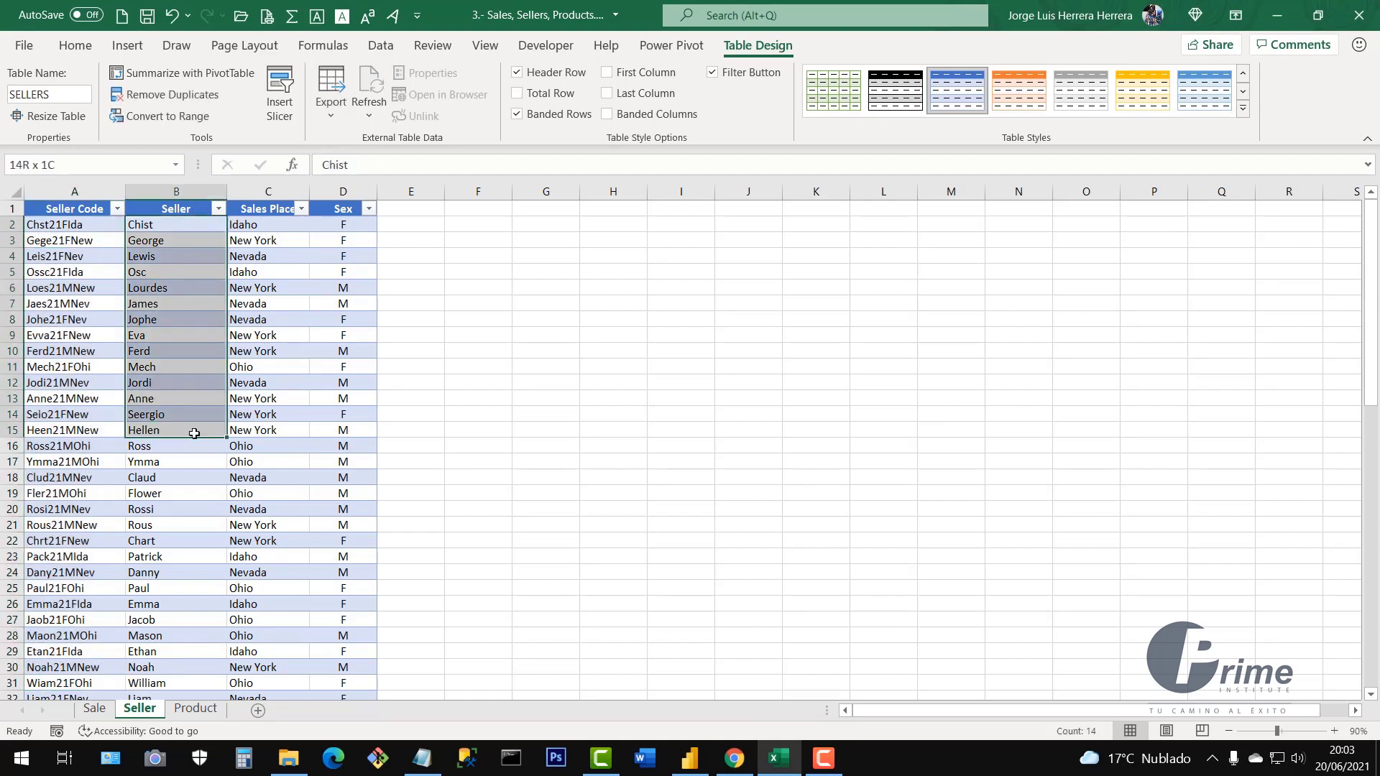
Check the Seller Code column of the Sale sheet for repeated seller codes alongside the Product Code column
left_click(64, 391)
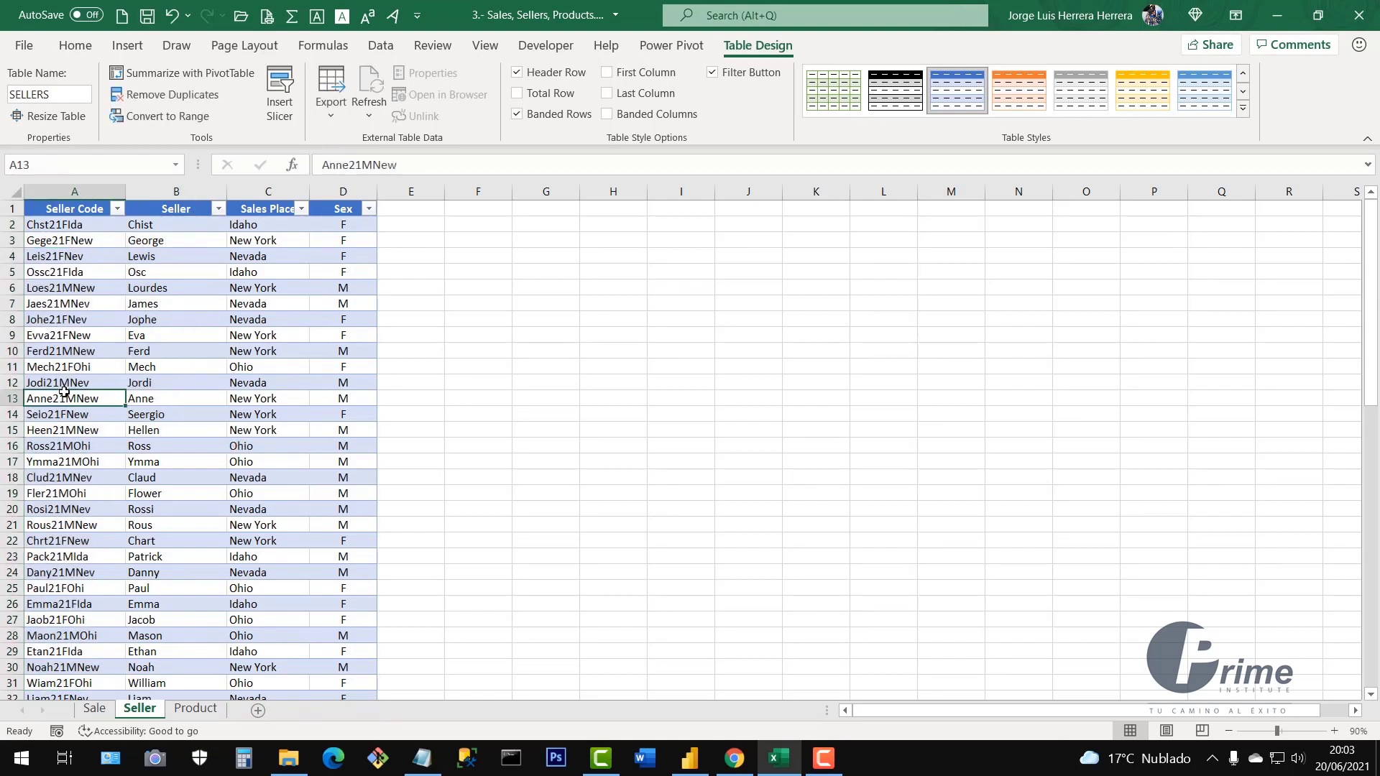
left_click(95, 708)
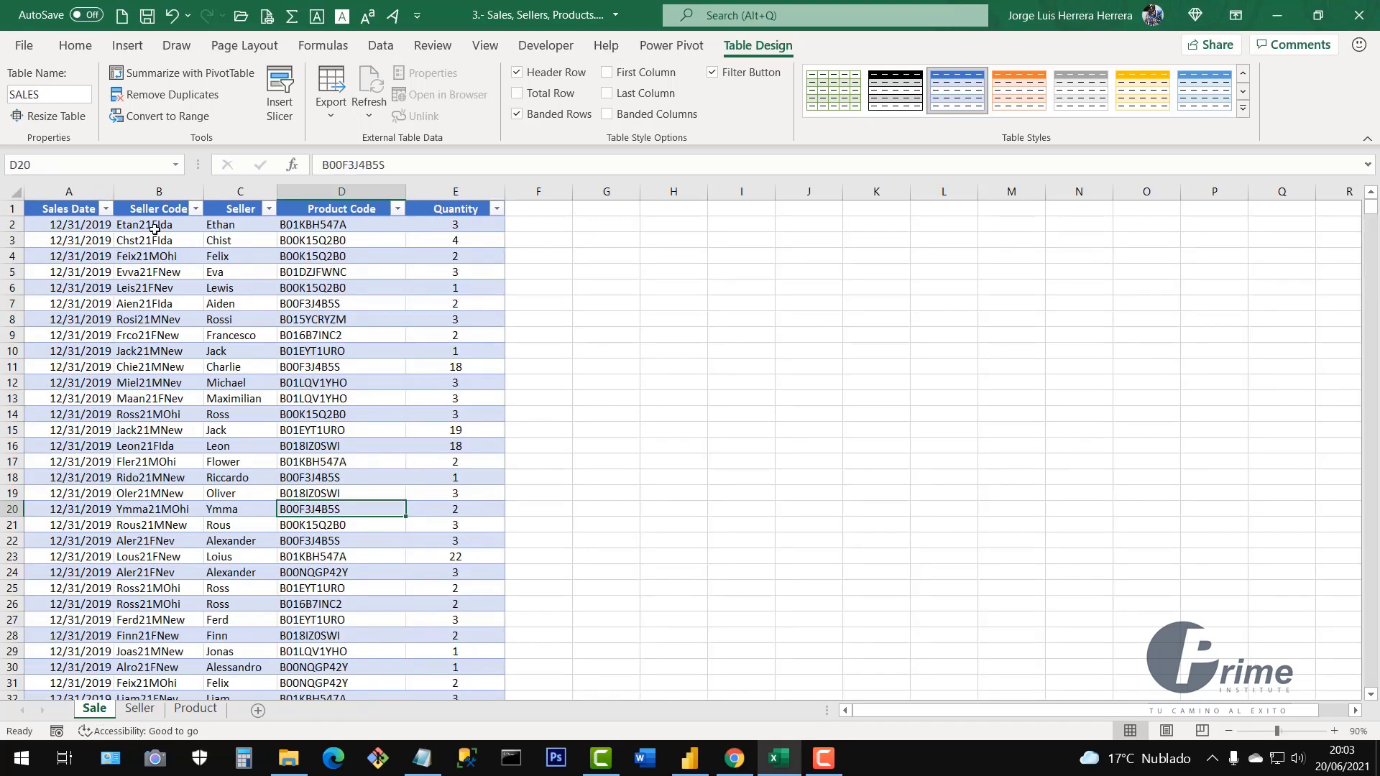
left_click_drag(162, 230, 159, 488)
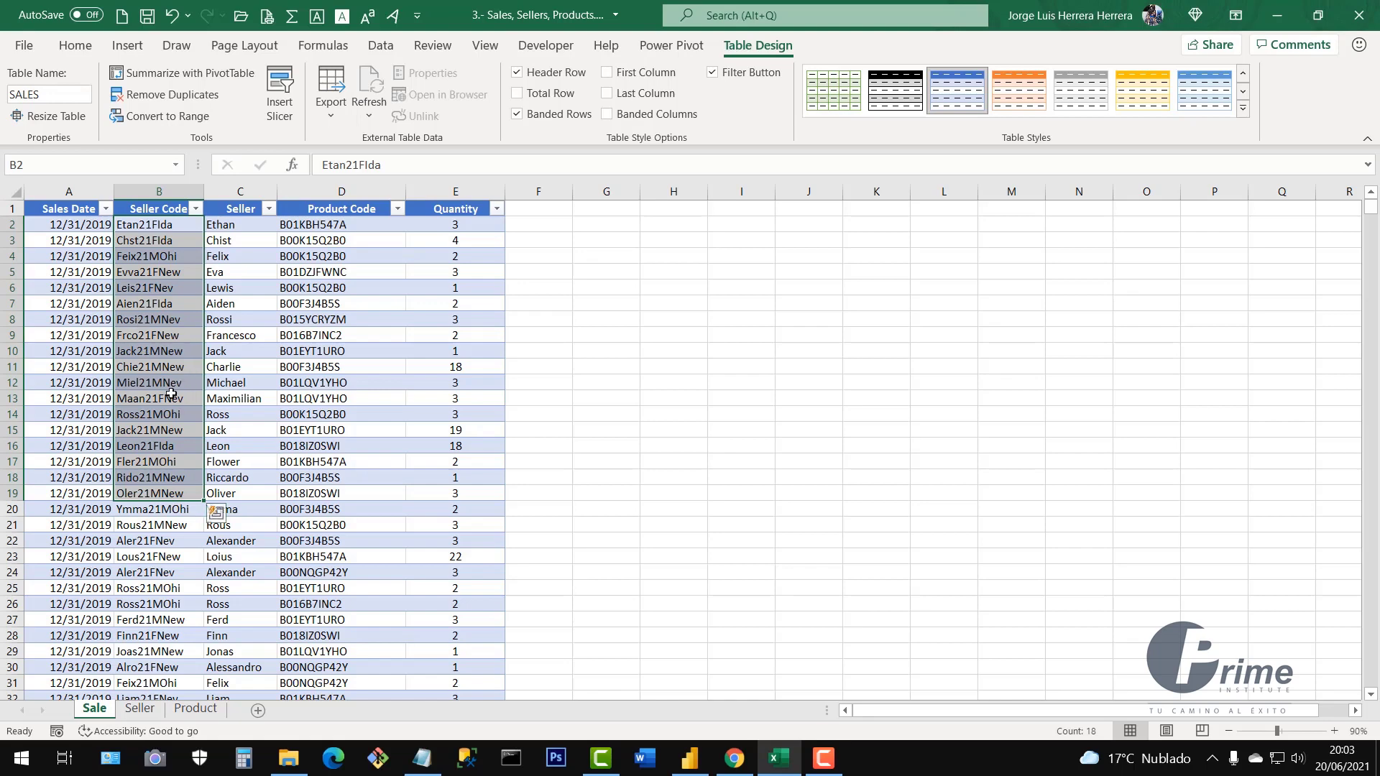
left_click(159, 367)
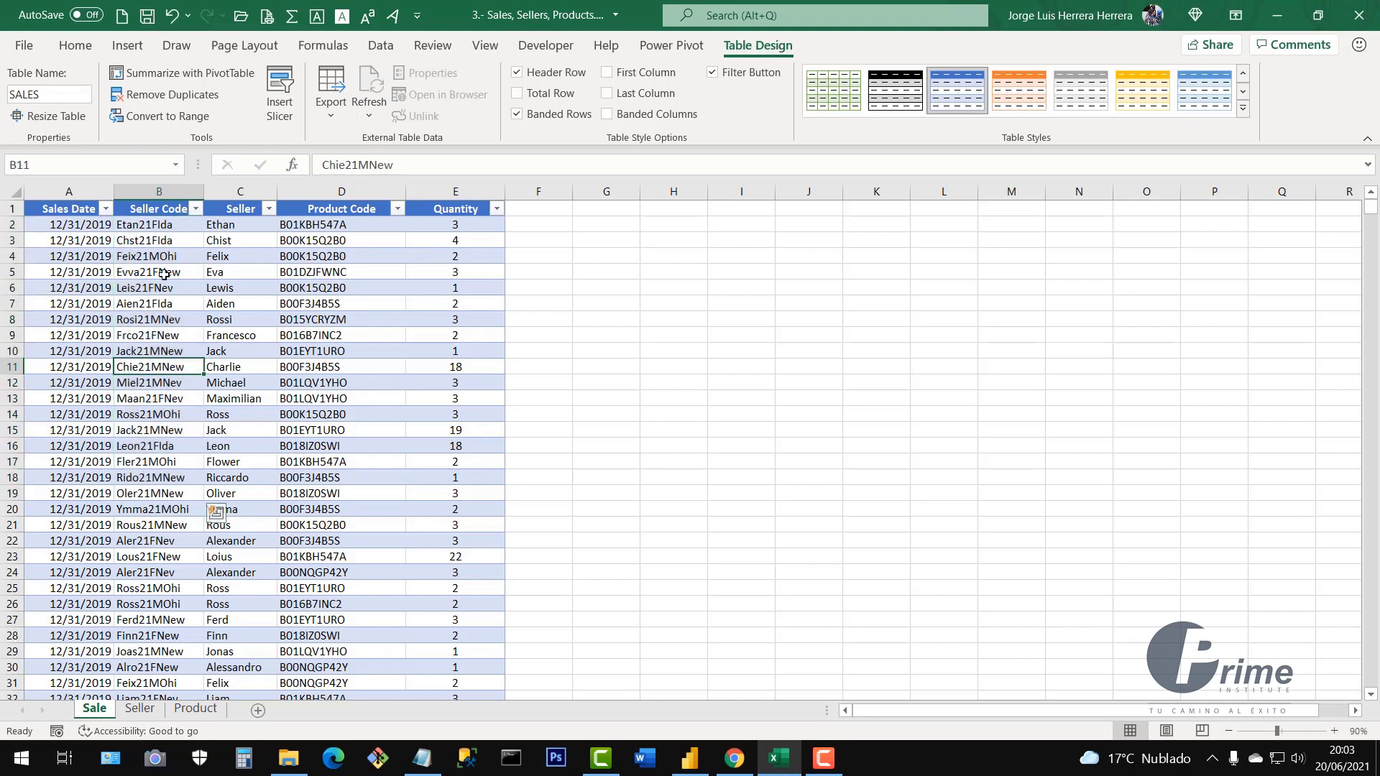
left_click(163, 192)
left_click(289, 394)
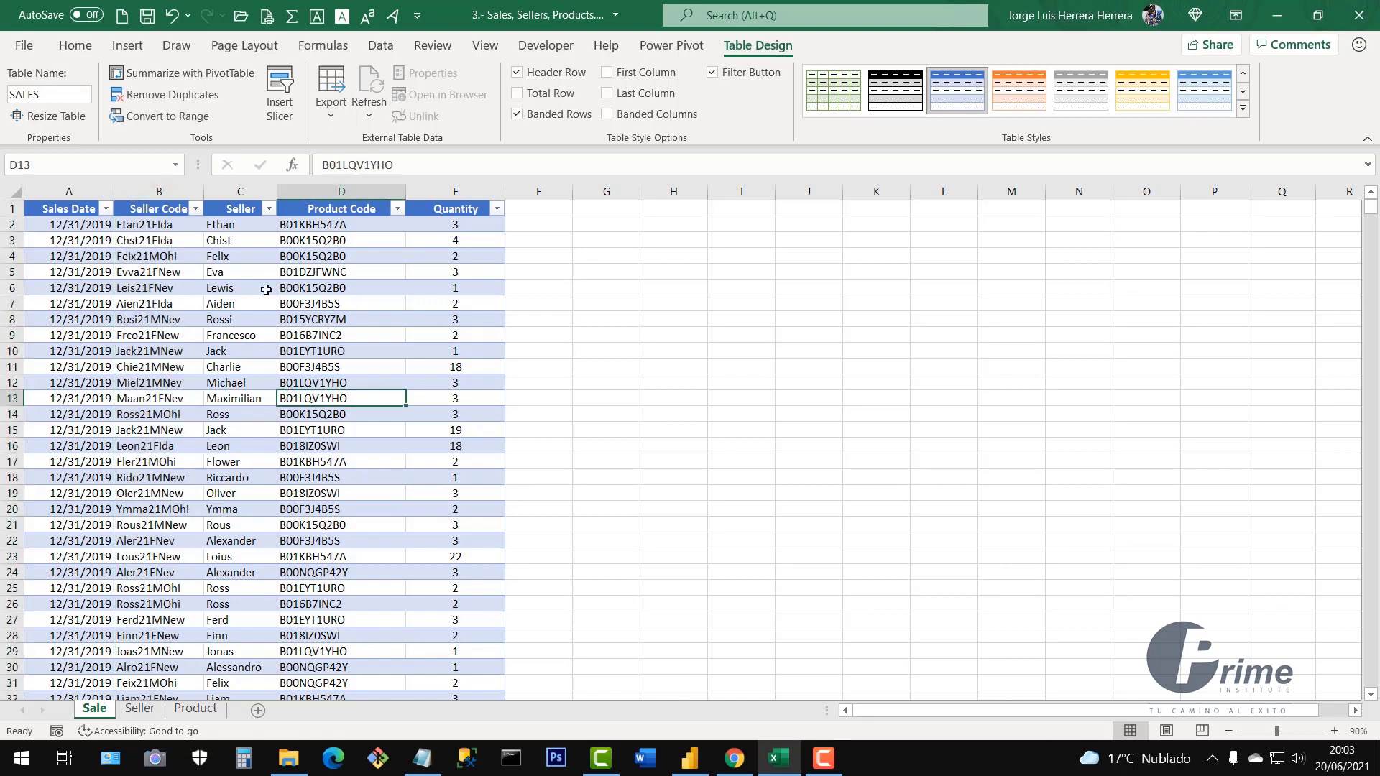
Switch to Power BI Desktop and shift the SELLERS and SALES cards slightly lower in the model diagram
left_click(689, 758)
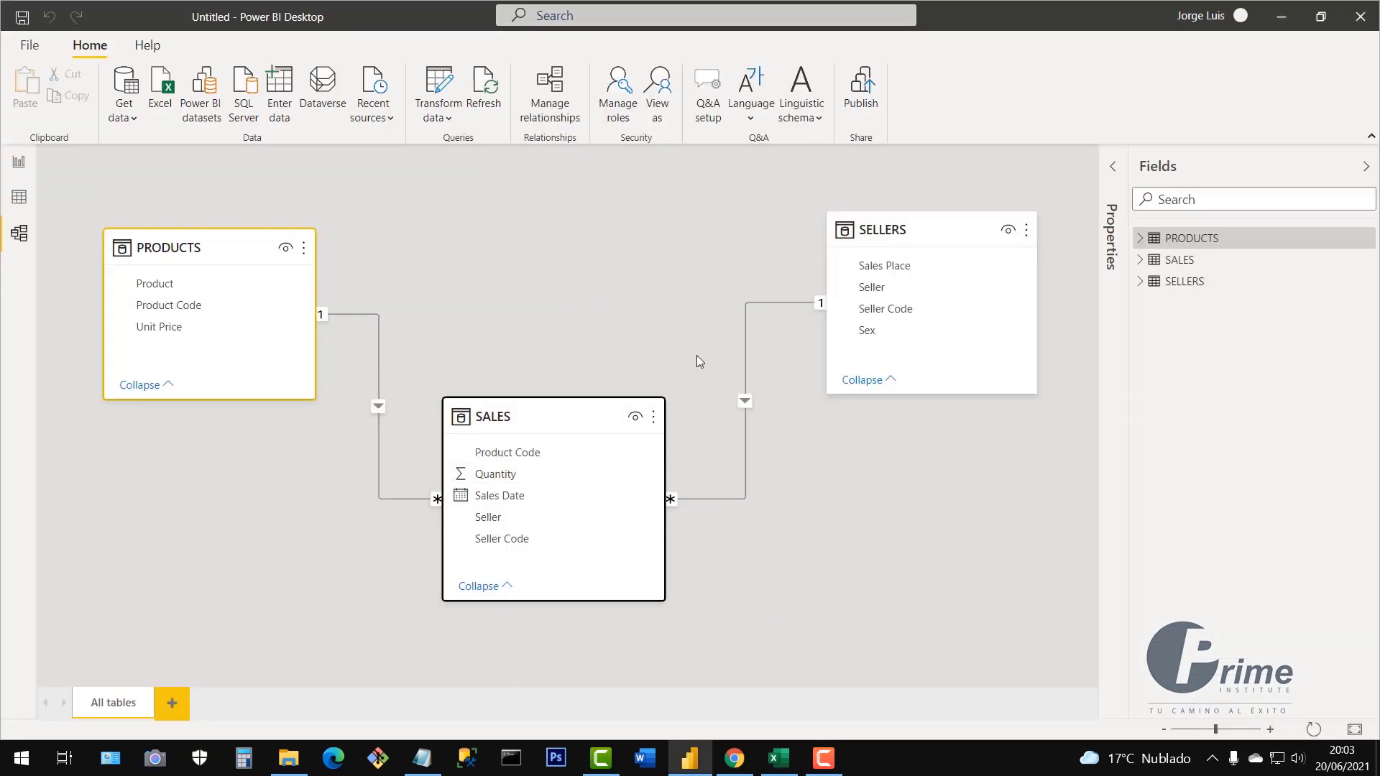
left_click(783, 499)
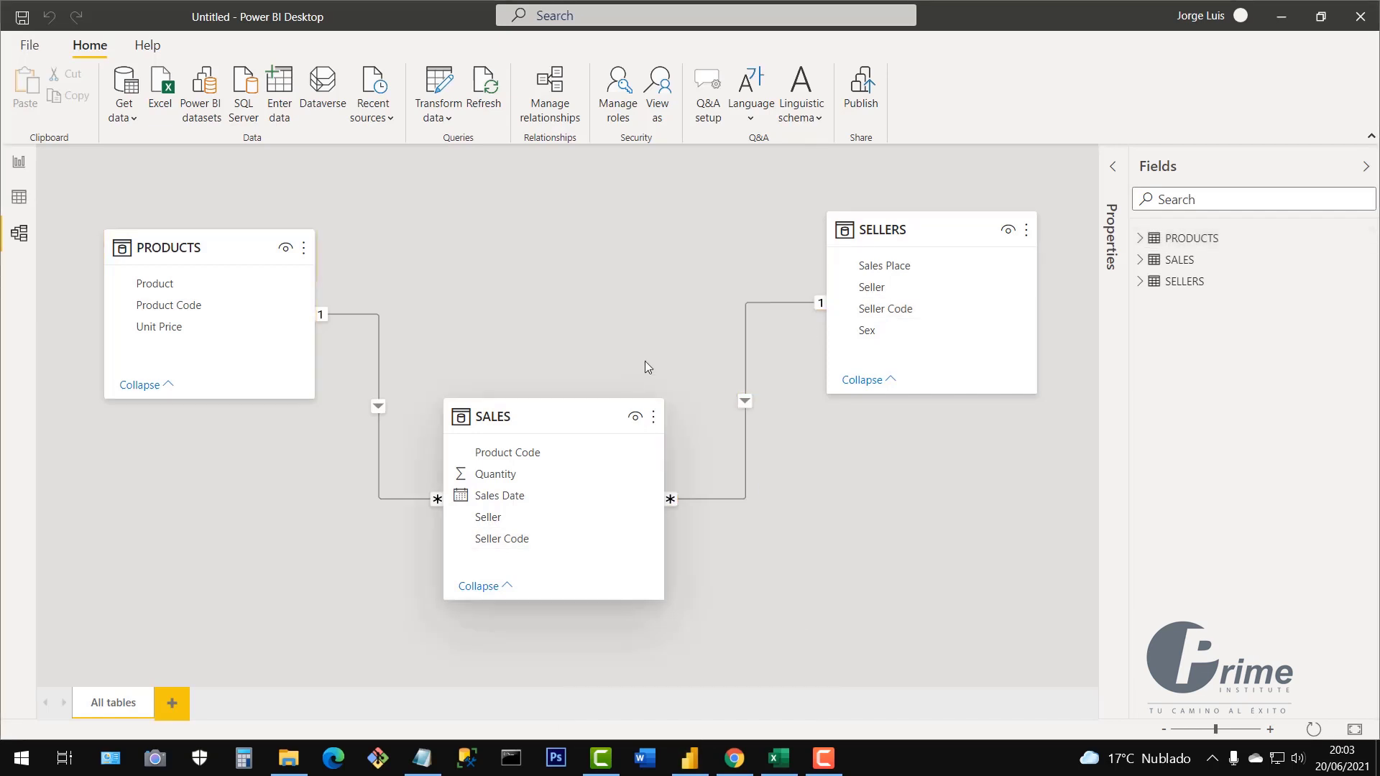
mouse_move(900, 230)
left_mouse_down()
mouse_move(894, 258)
mouse_move(895, 246)
left_mouse_up()
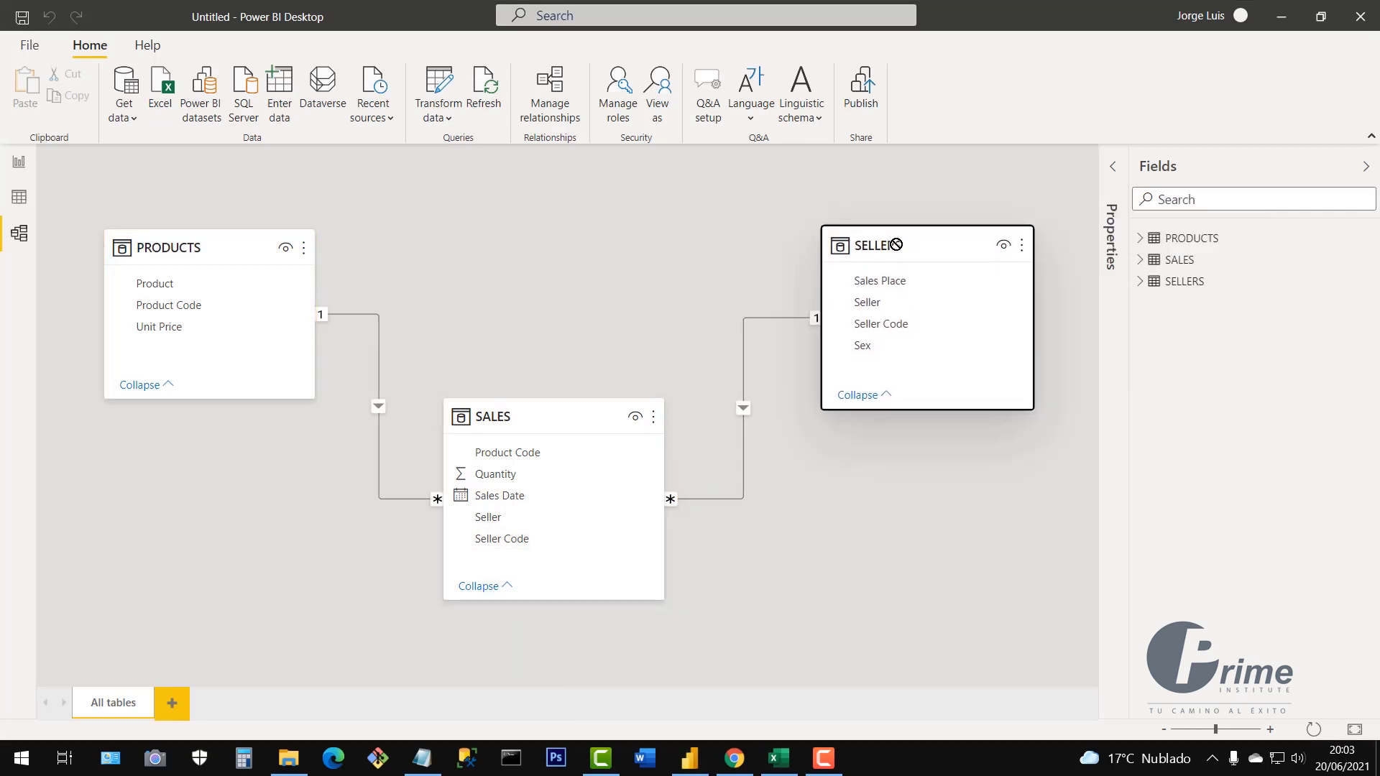
left_click_drag(571, 418, 585, 418)
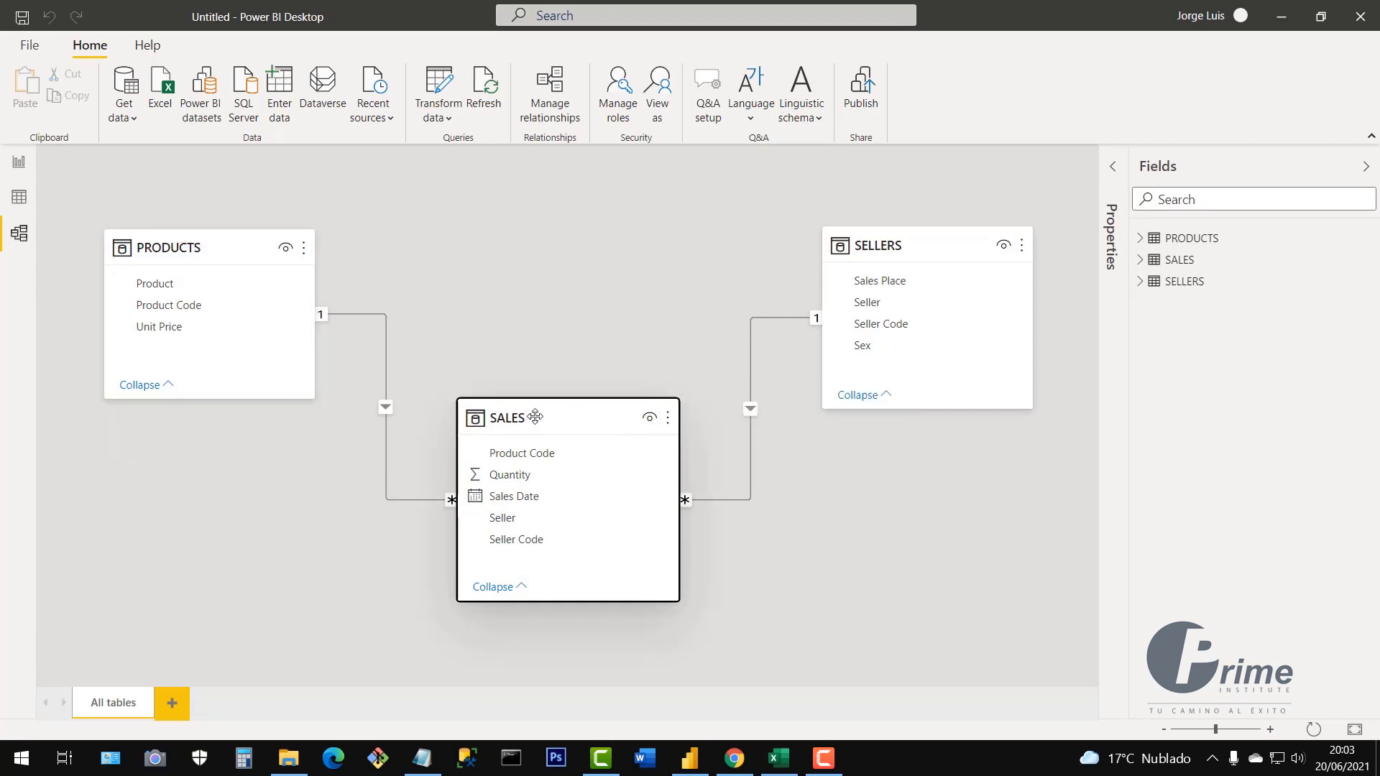
left_click_drag(541, 424, 530, 430)
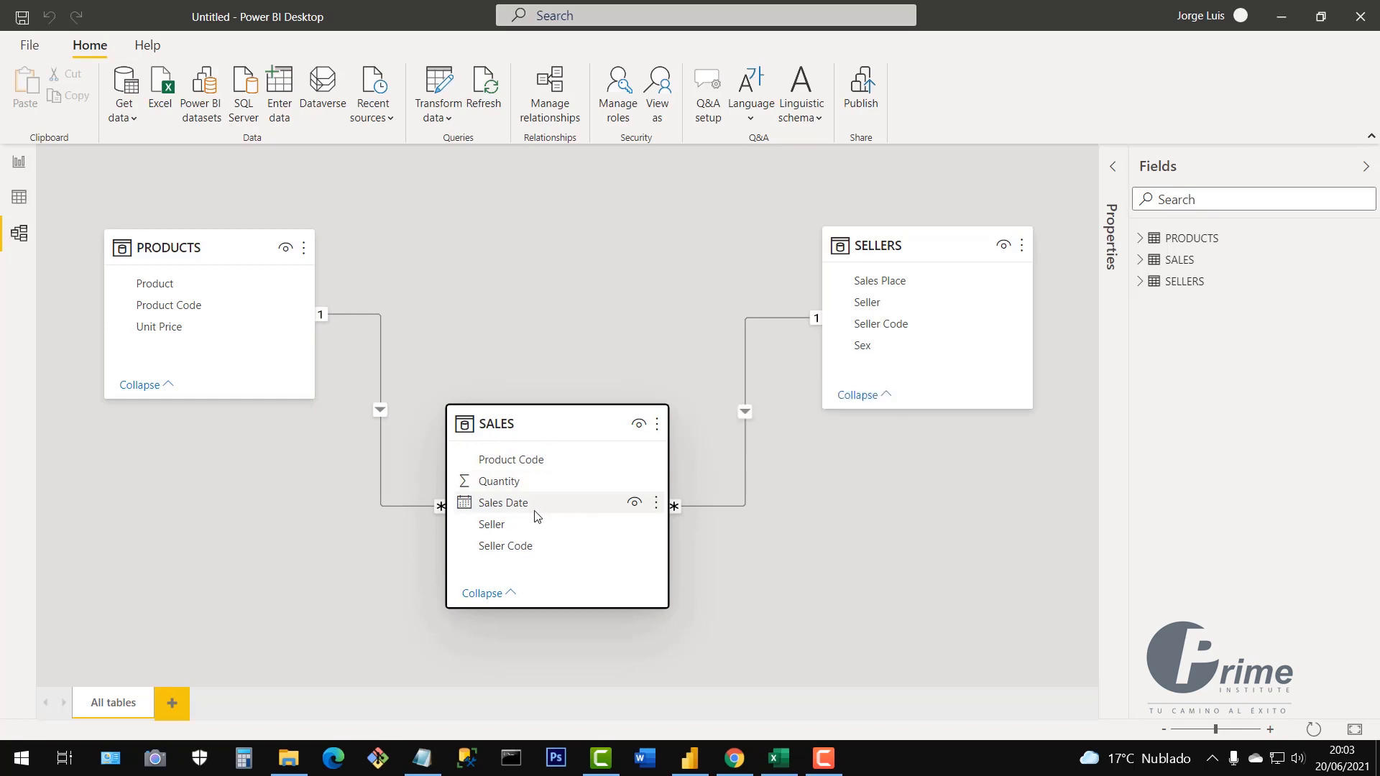
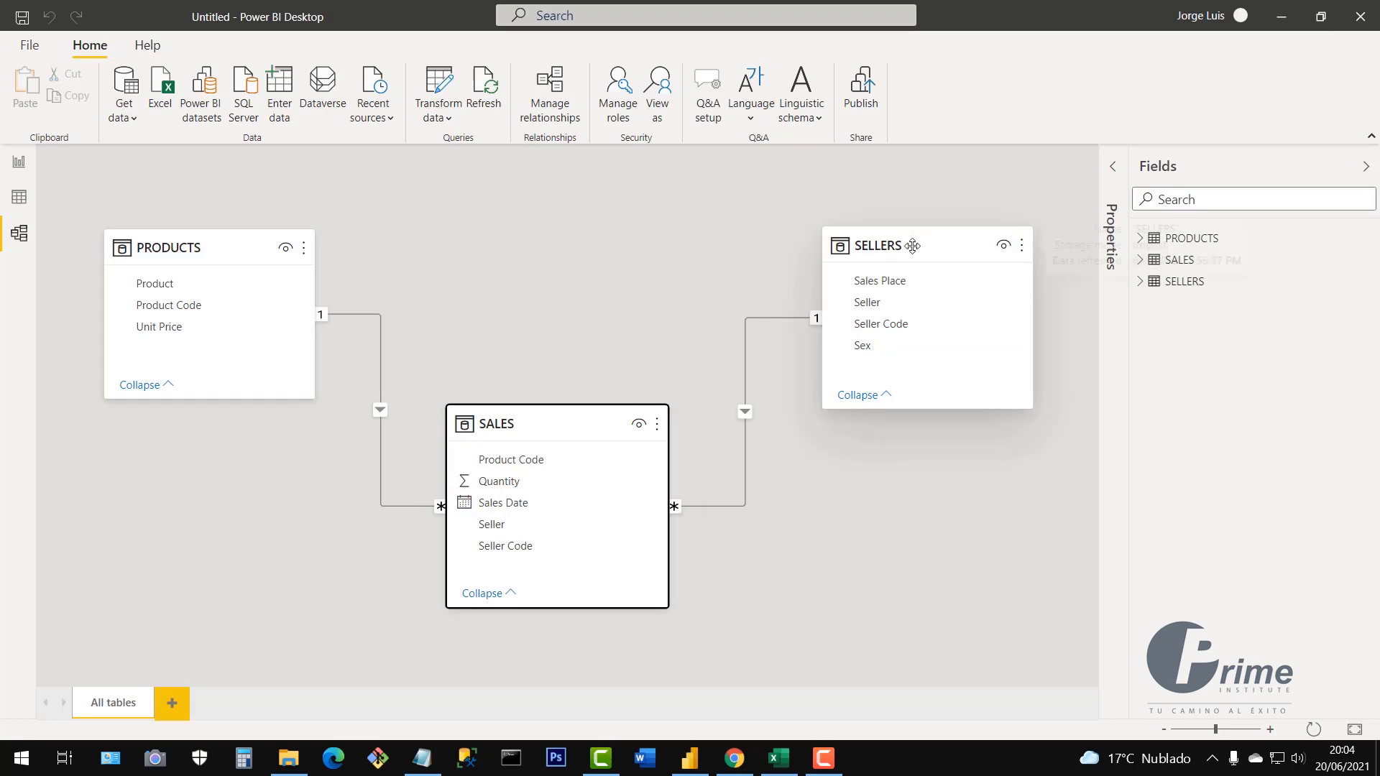
left_click_drag(913, 242, 917, 236)
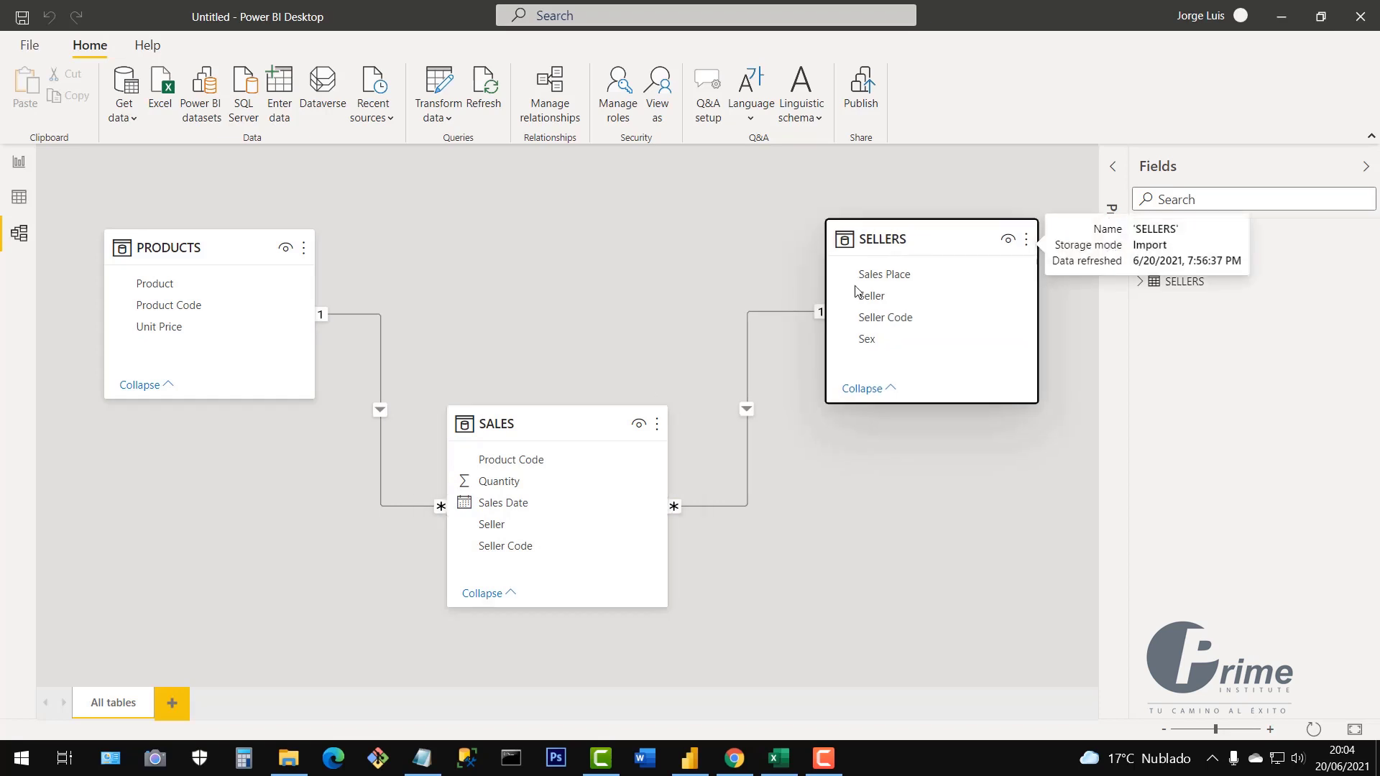
Delete the relationship between the SALES and SELLERS tables
right_click(747, 351)
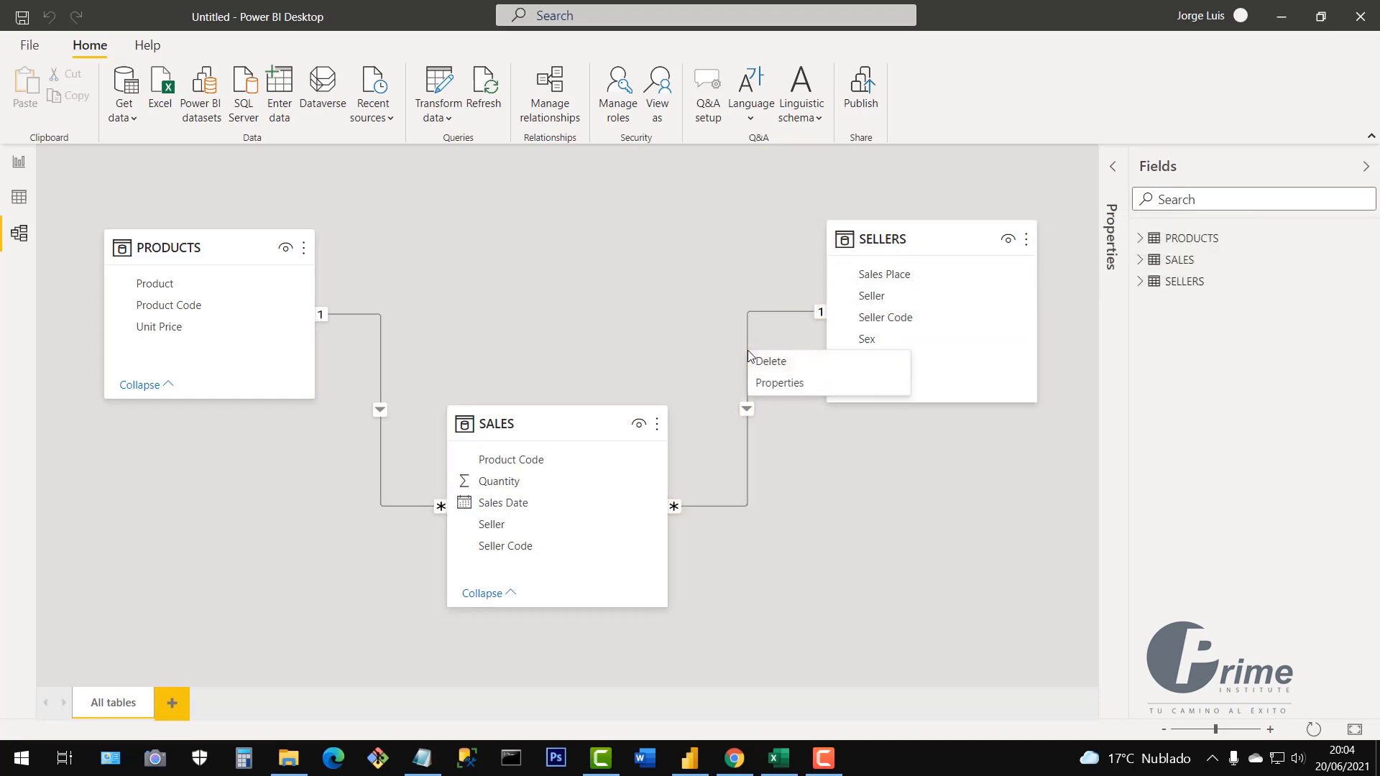
left_click(747, 333)
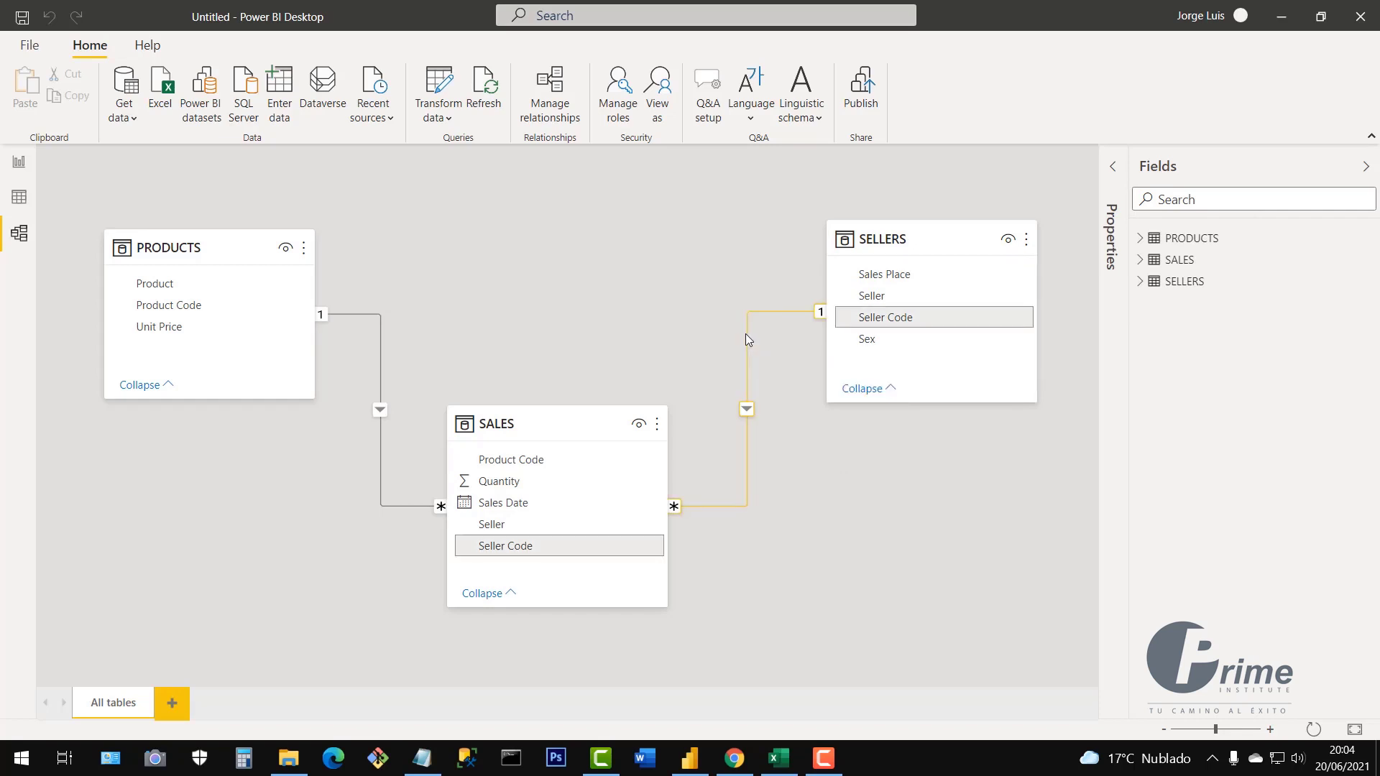
right_click(744, 333)
left_click(763, 347)
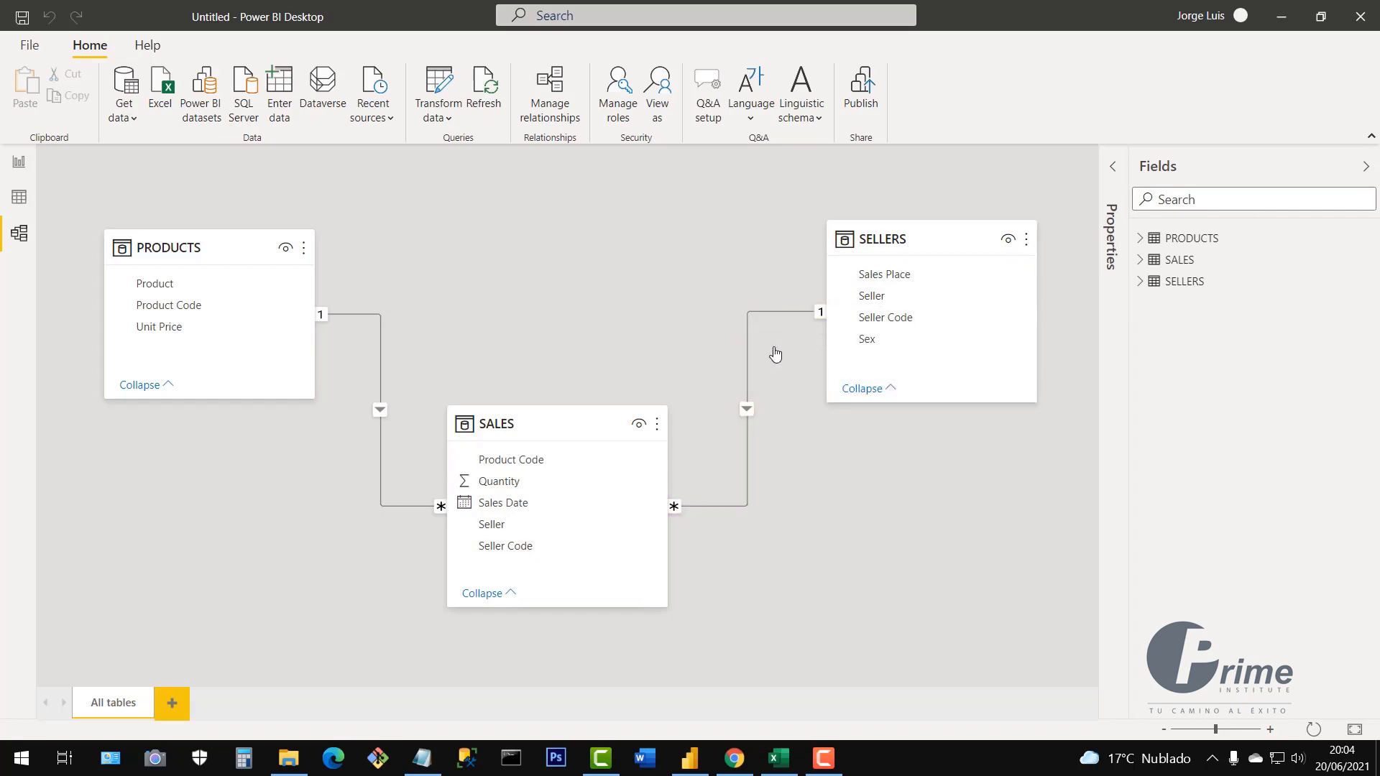
left_click(775, 405)
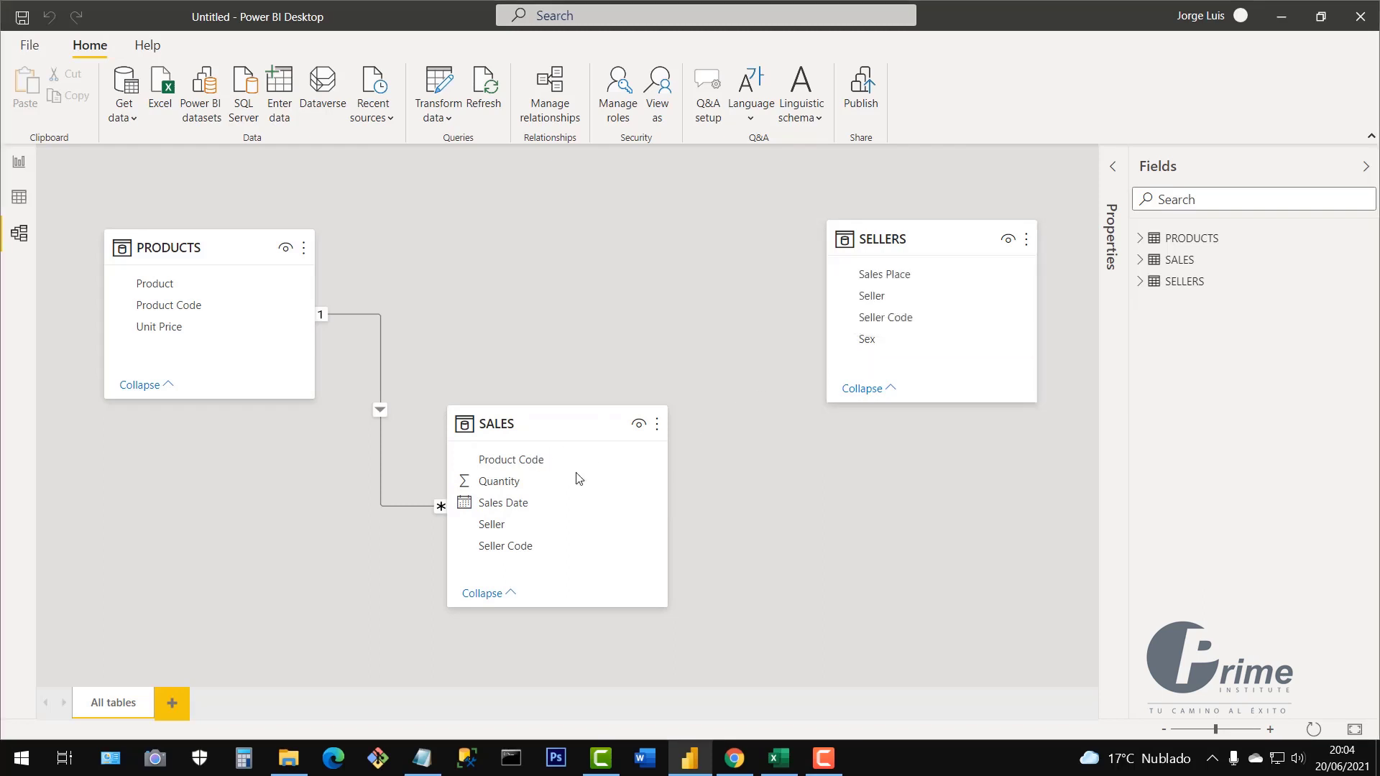
Move the SALES card slightly lower and relate Seller Code in SELLERS to Seller Code in SALES
left_click_drag(559, 425, 562, 440)
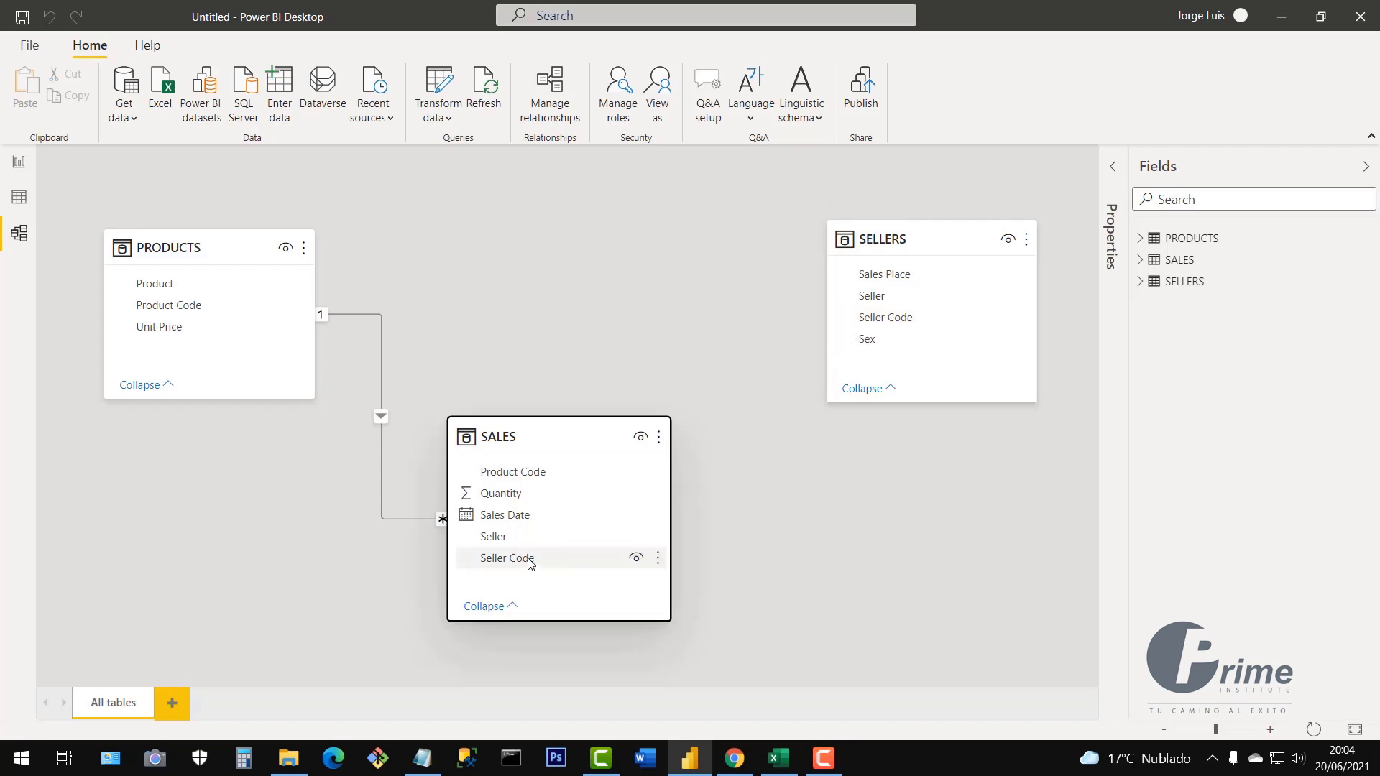
left_click_drag(530, 563, 784, 526)
left_click_drag(868, 321, 536, 562)
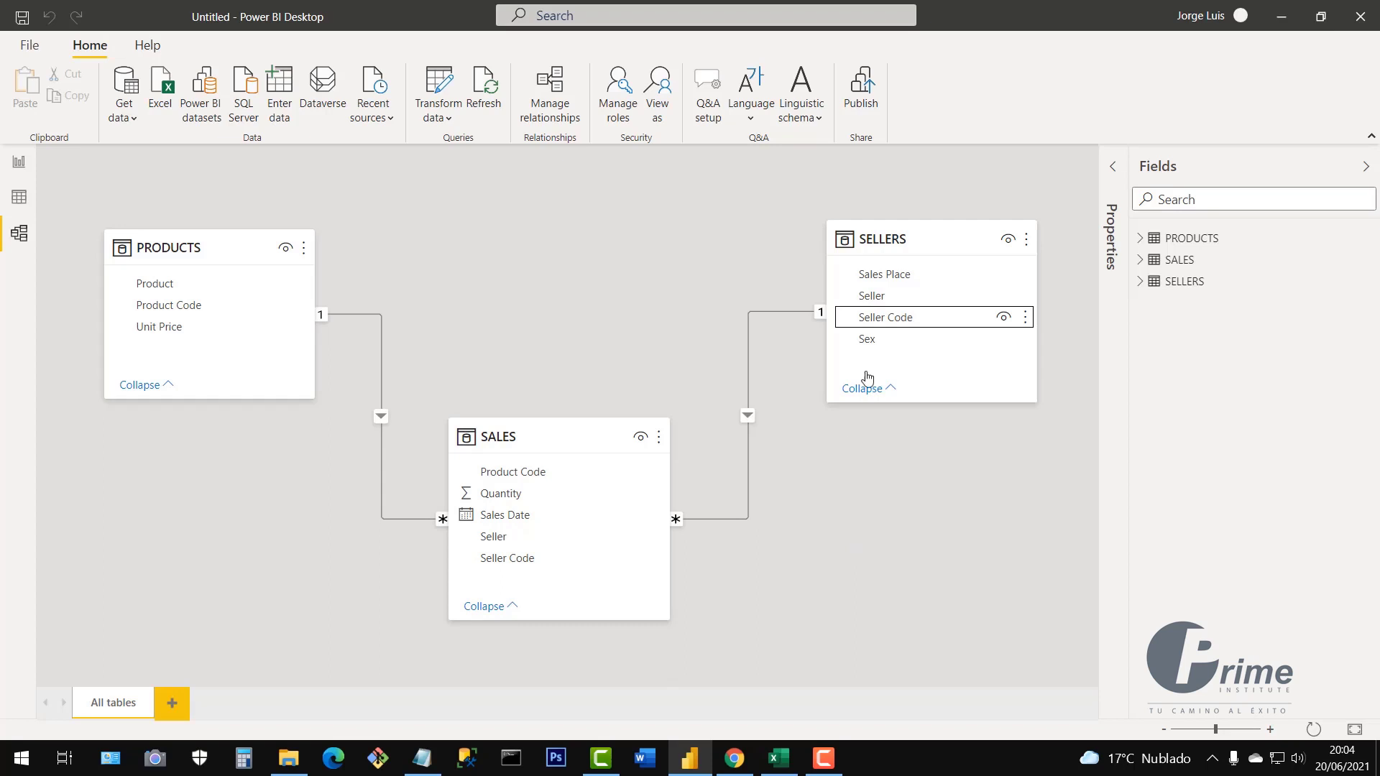
Move the SELLERS card slightly lower and the SALES card slightly higher and closer to PRODUCTS
left_click_drag(893, 240, 911, 237)
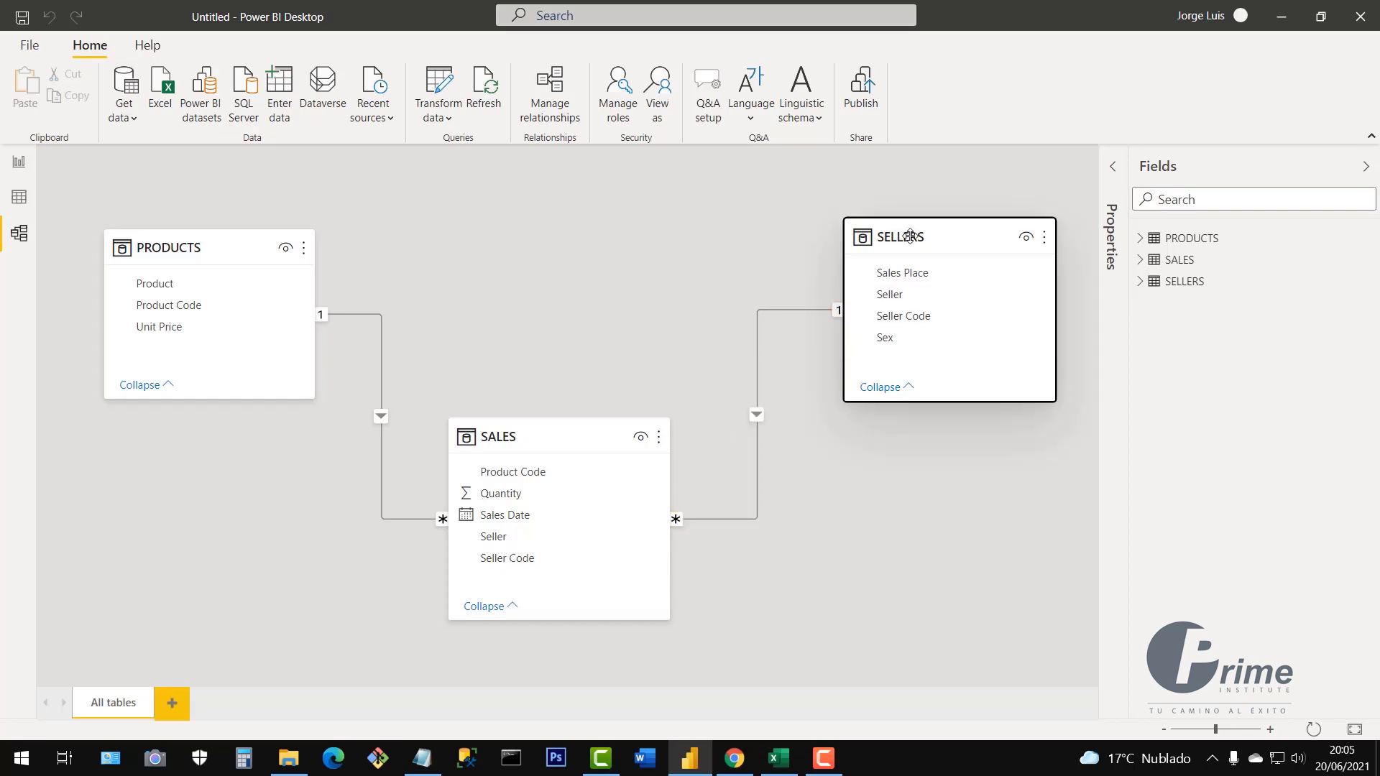
left_click_drag(910, 237, 904, 247)
left_click(558, 433)
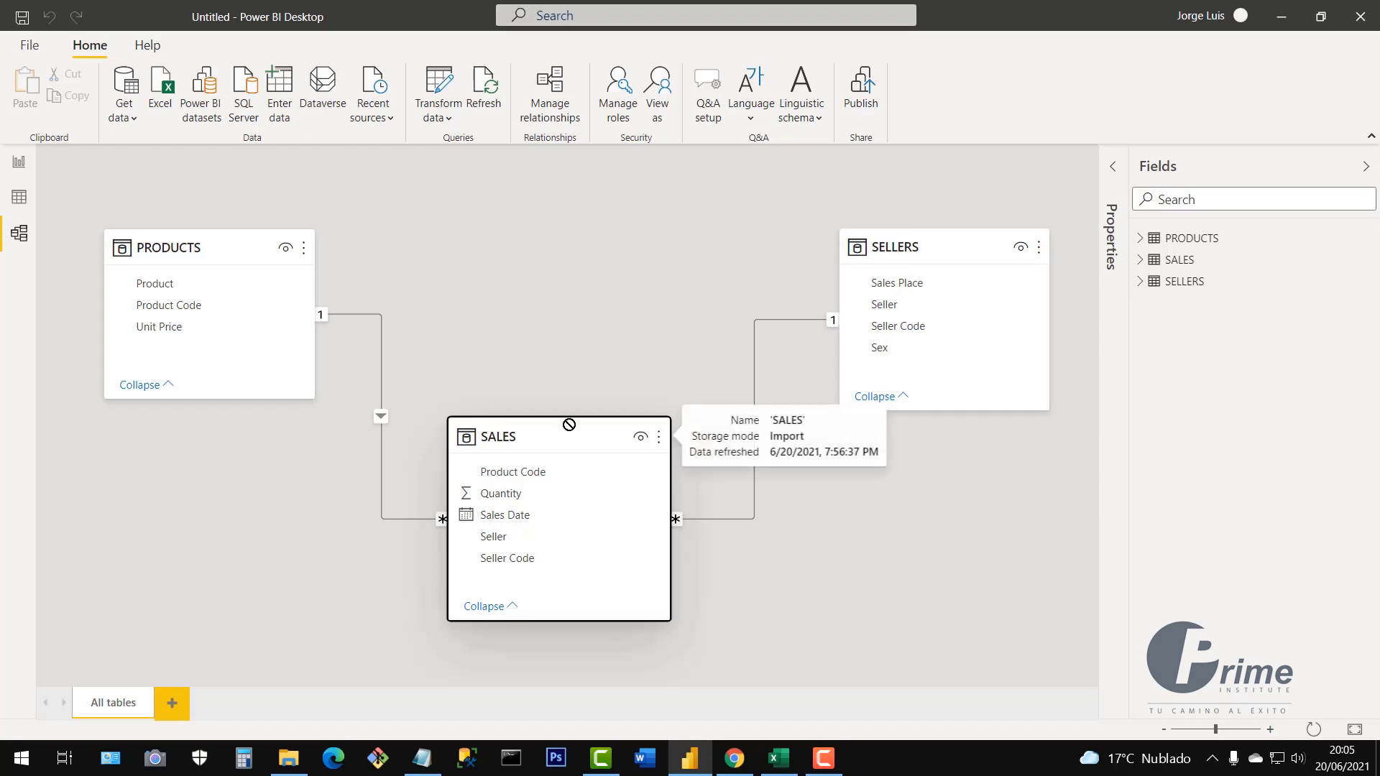
left_click_drag(568, 423, 558, 415)
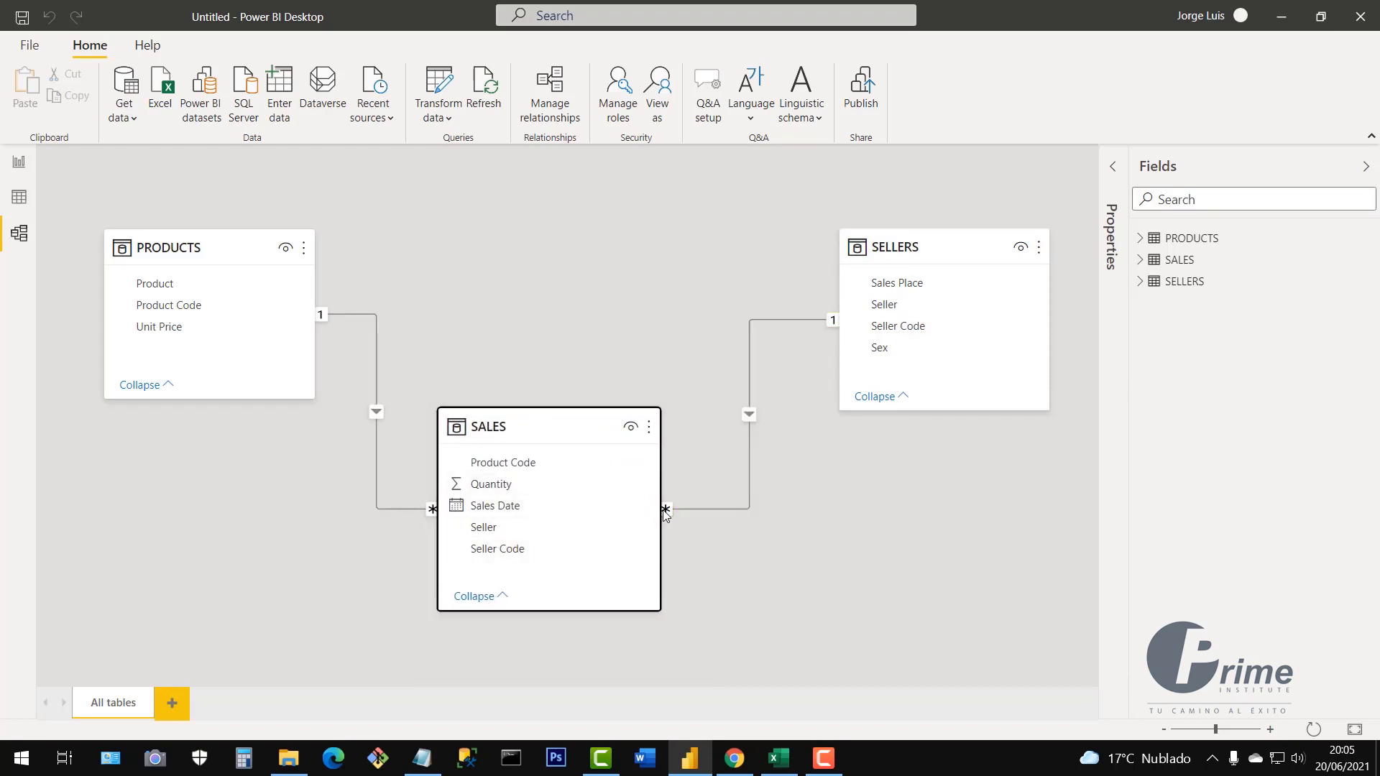
left_click(913, 264)
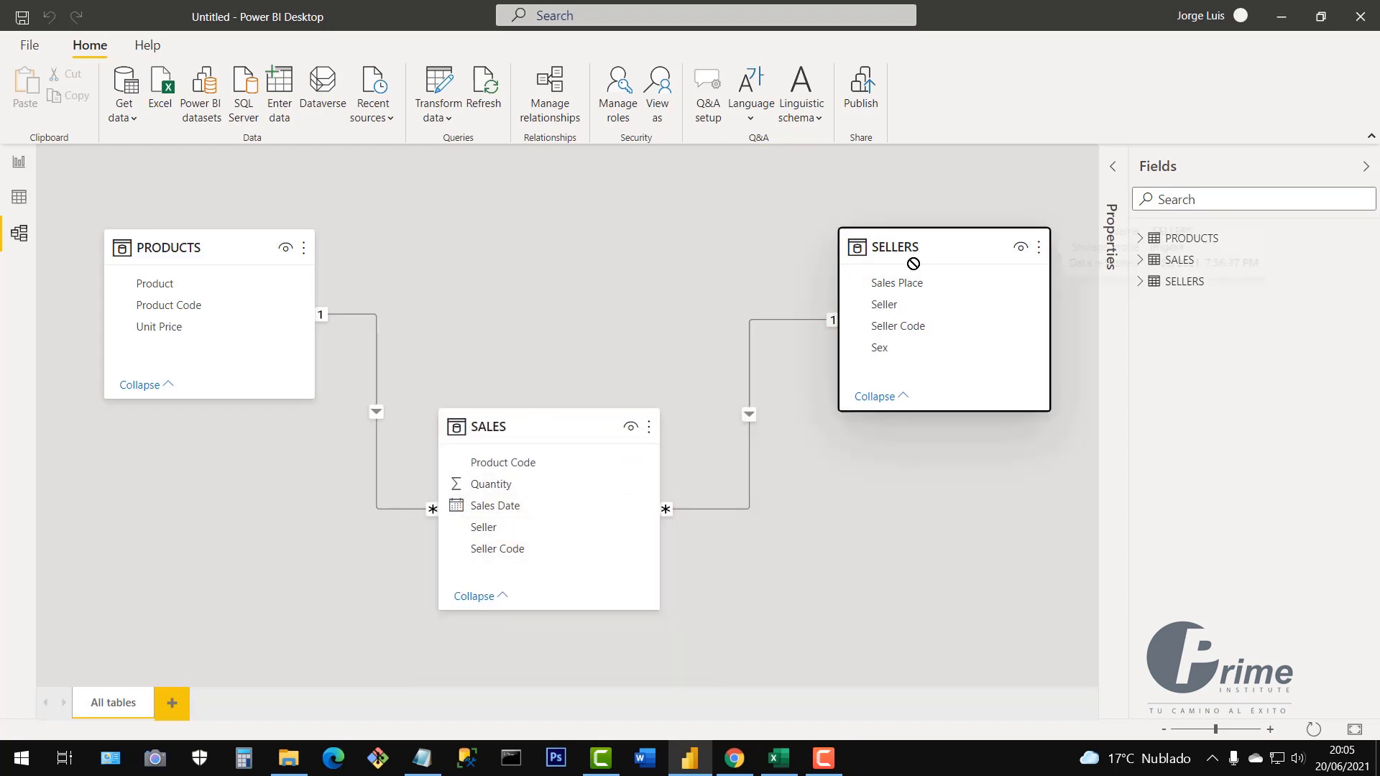
left_click_drag(913, 264, 894, 271)
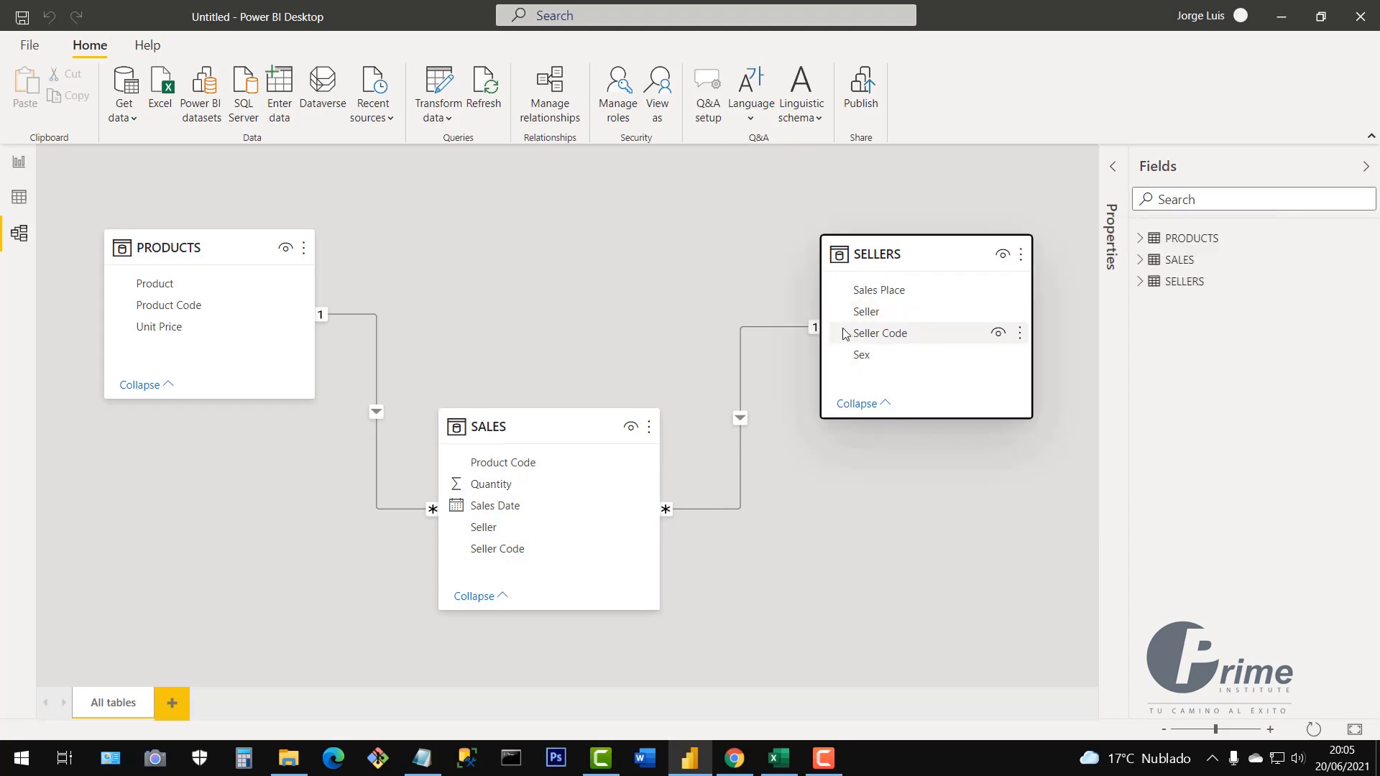
View the Sale sheet in the Excel workbook, return to Power BI Desktop and move the SELLERS card slightly higher and away from SALES
left_click(779, 758)
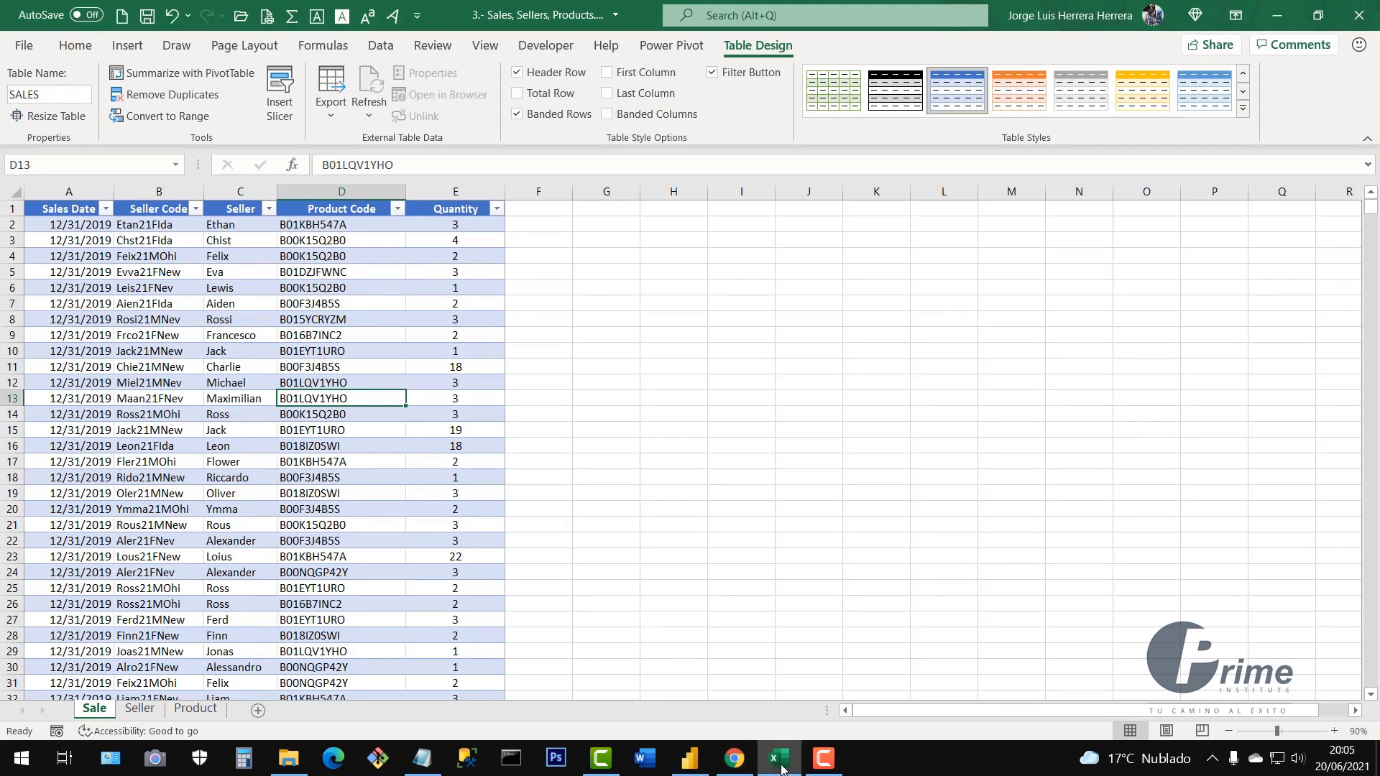
left_click(690, 758)
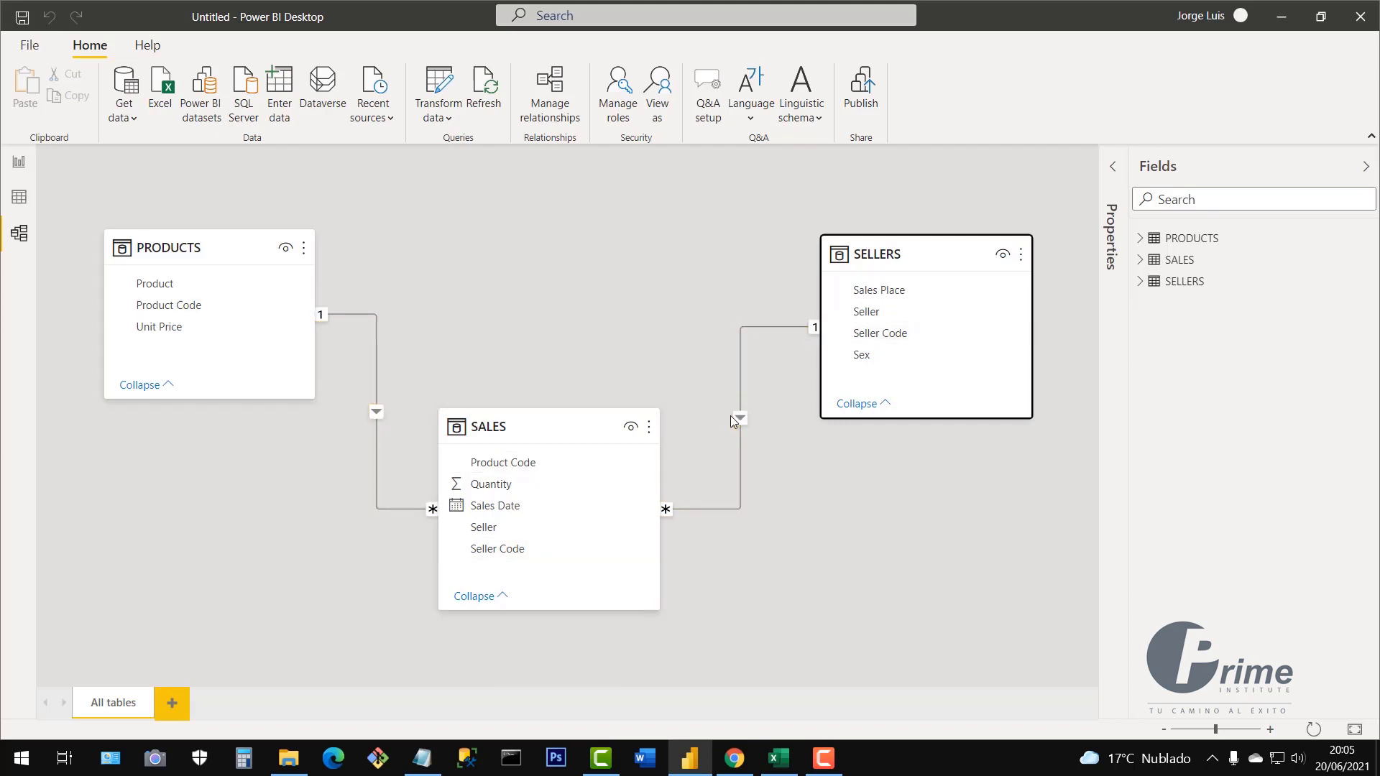
left_click_drag(872, 254, 893, 240)
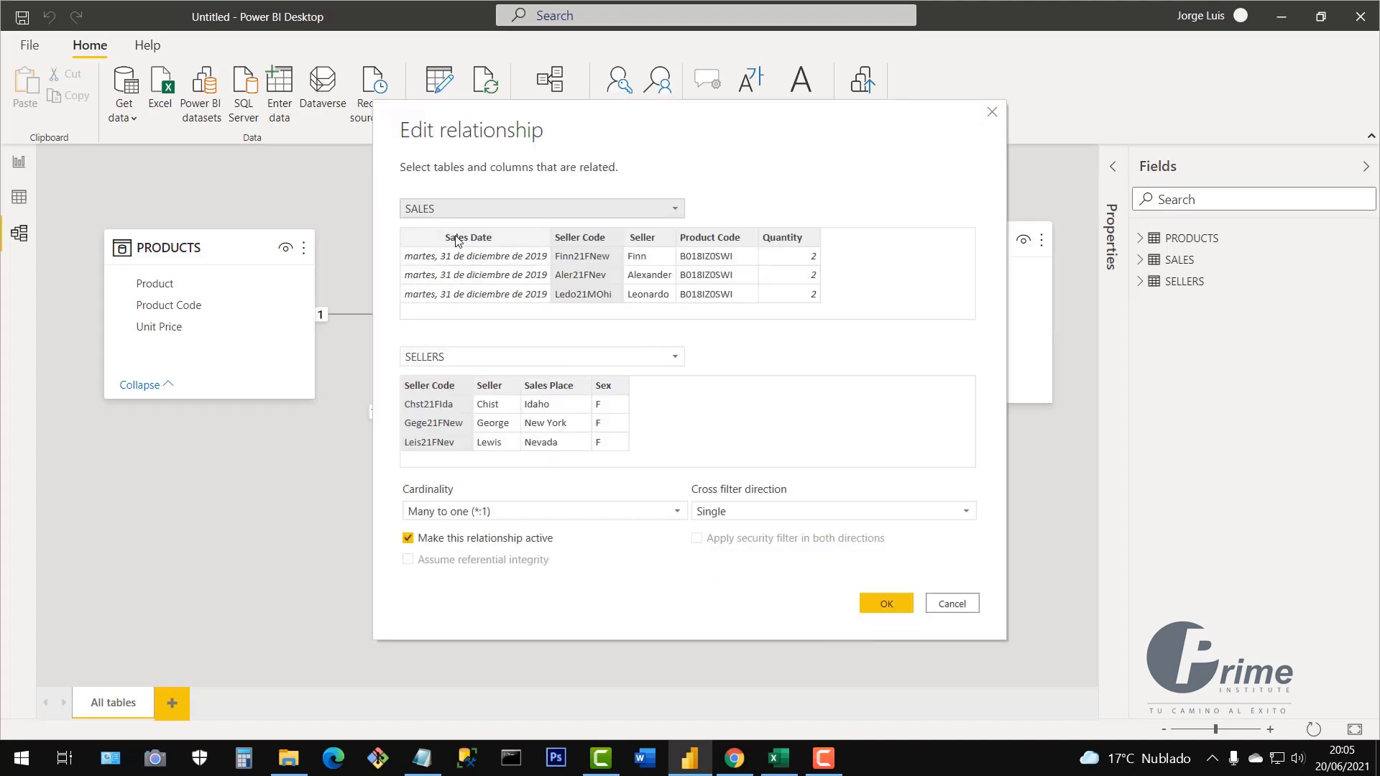
Edit the SALES–SELLERS relationship to match on the Seller Code columns with cross filter direction Both
left_click(584, 236)
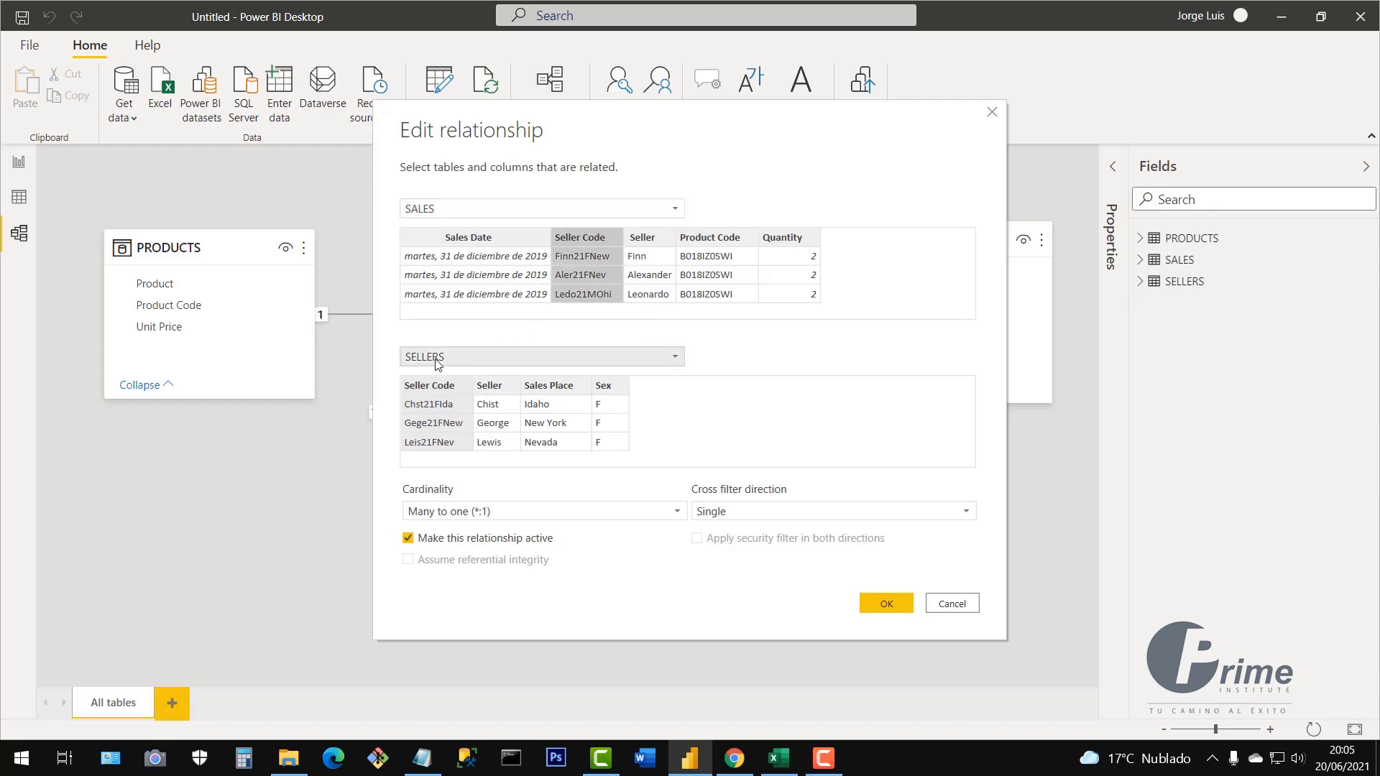
left_click(428, 385)
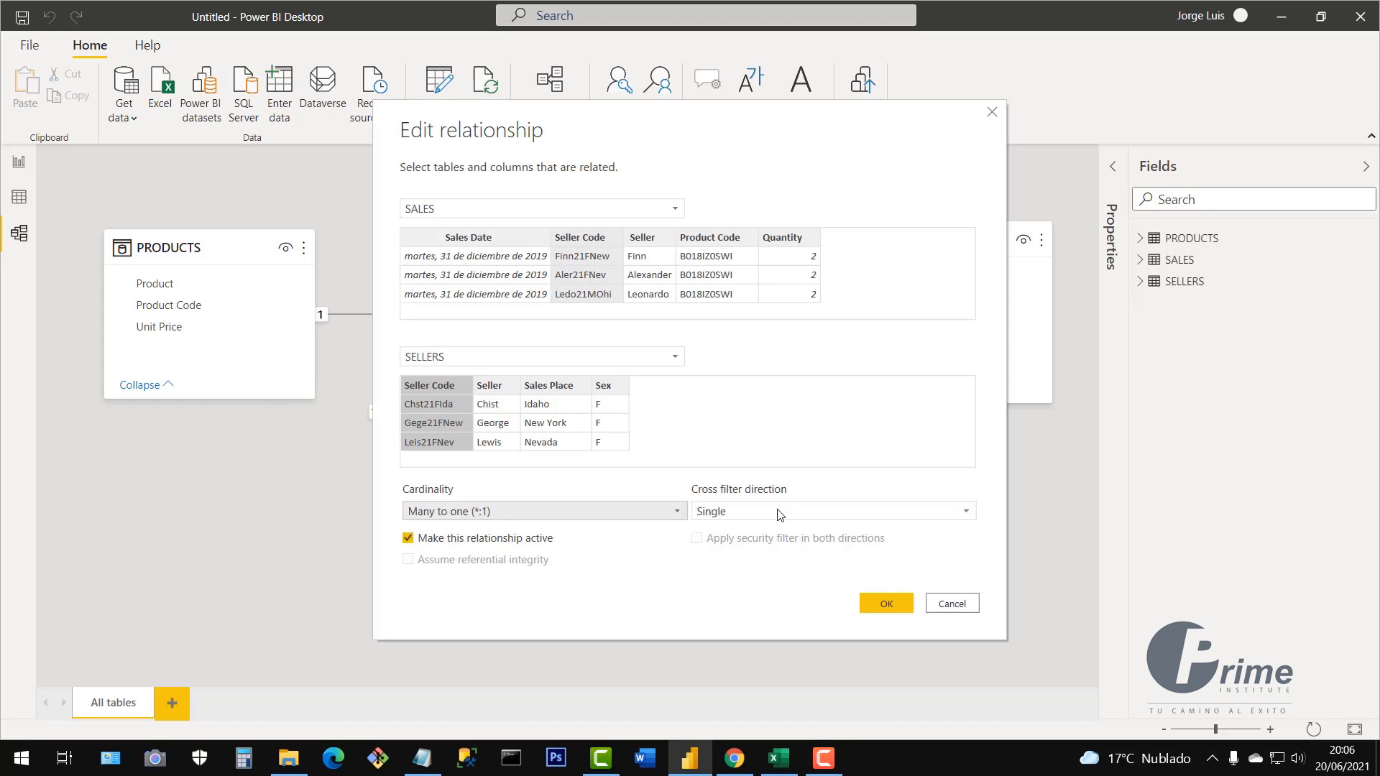
left_click(969, 513)
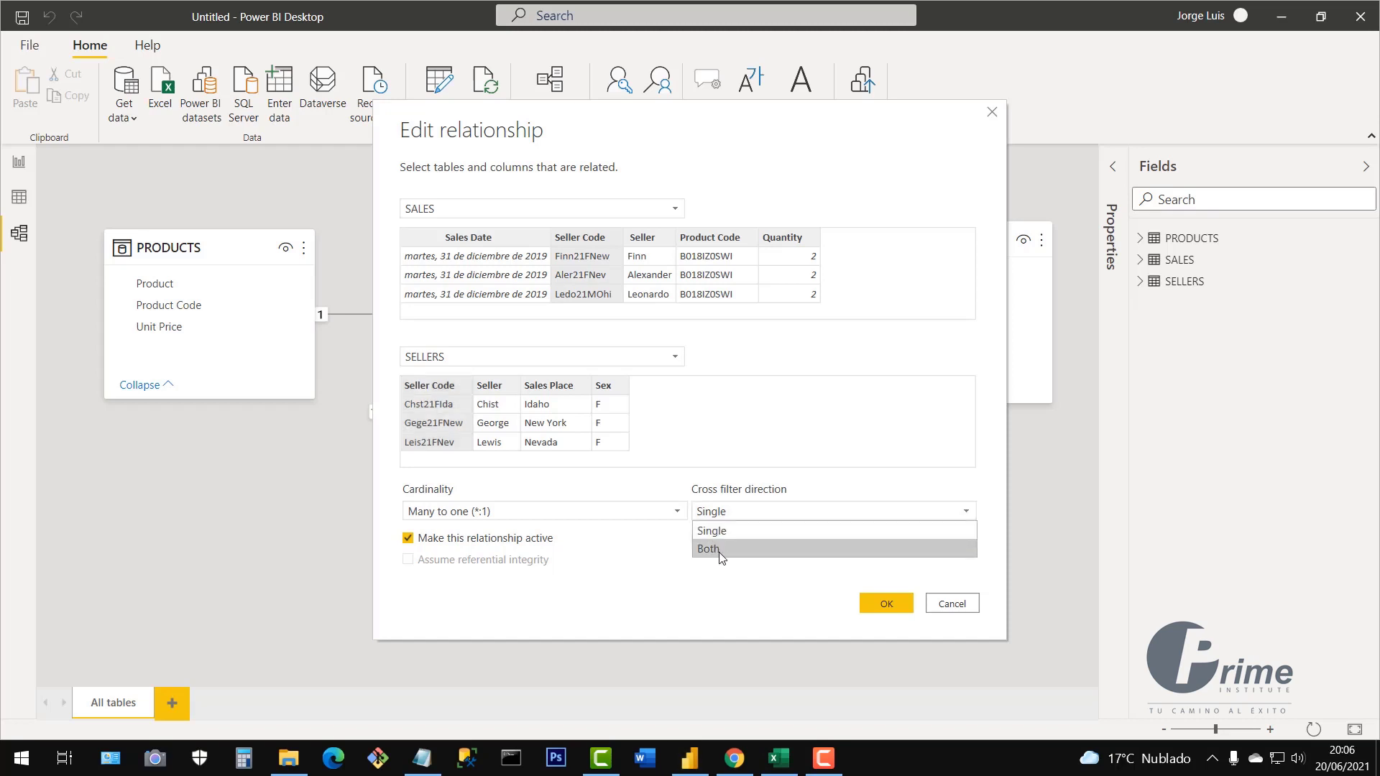
left_click(713, 550)
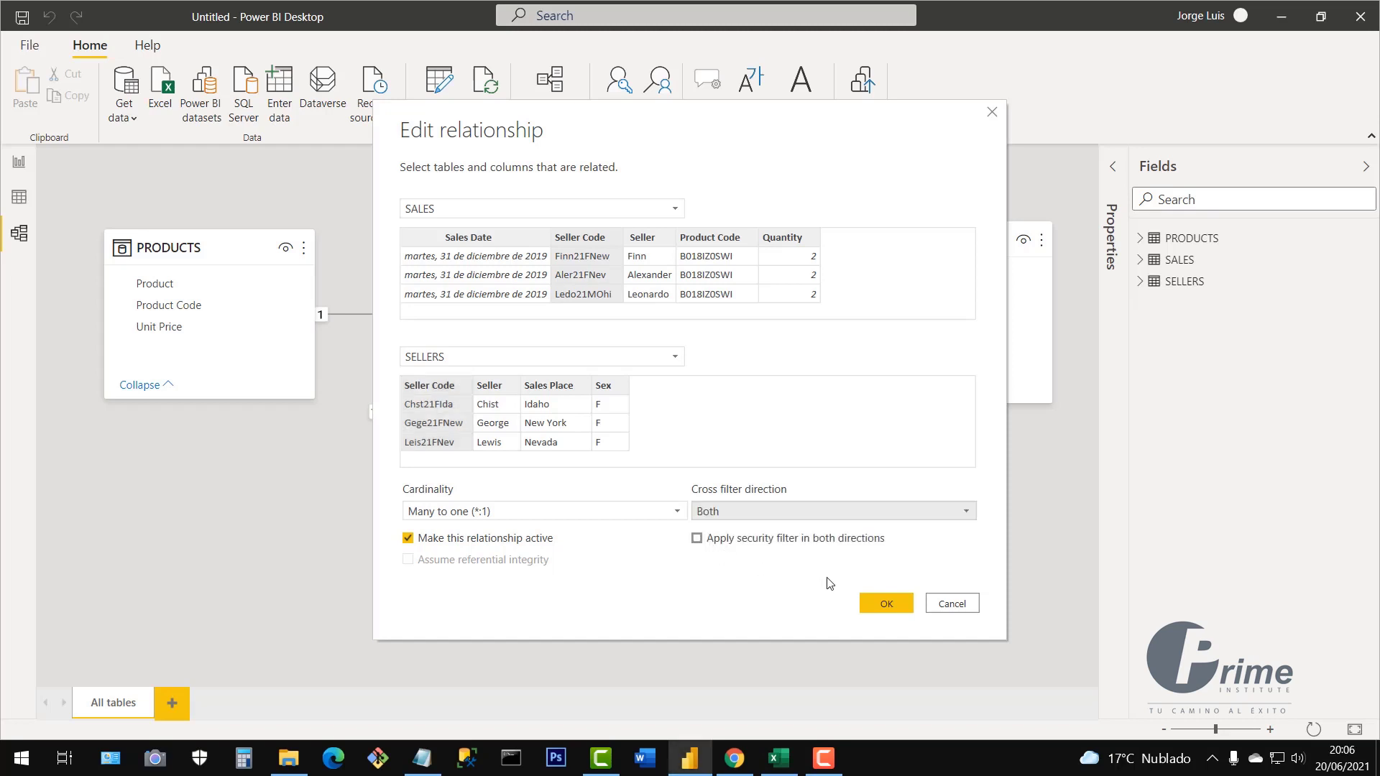
left_click(891, 602)
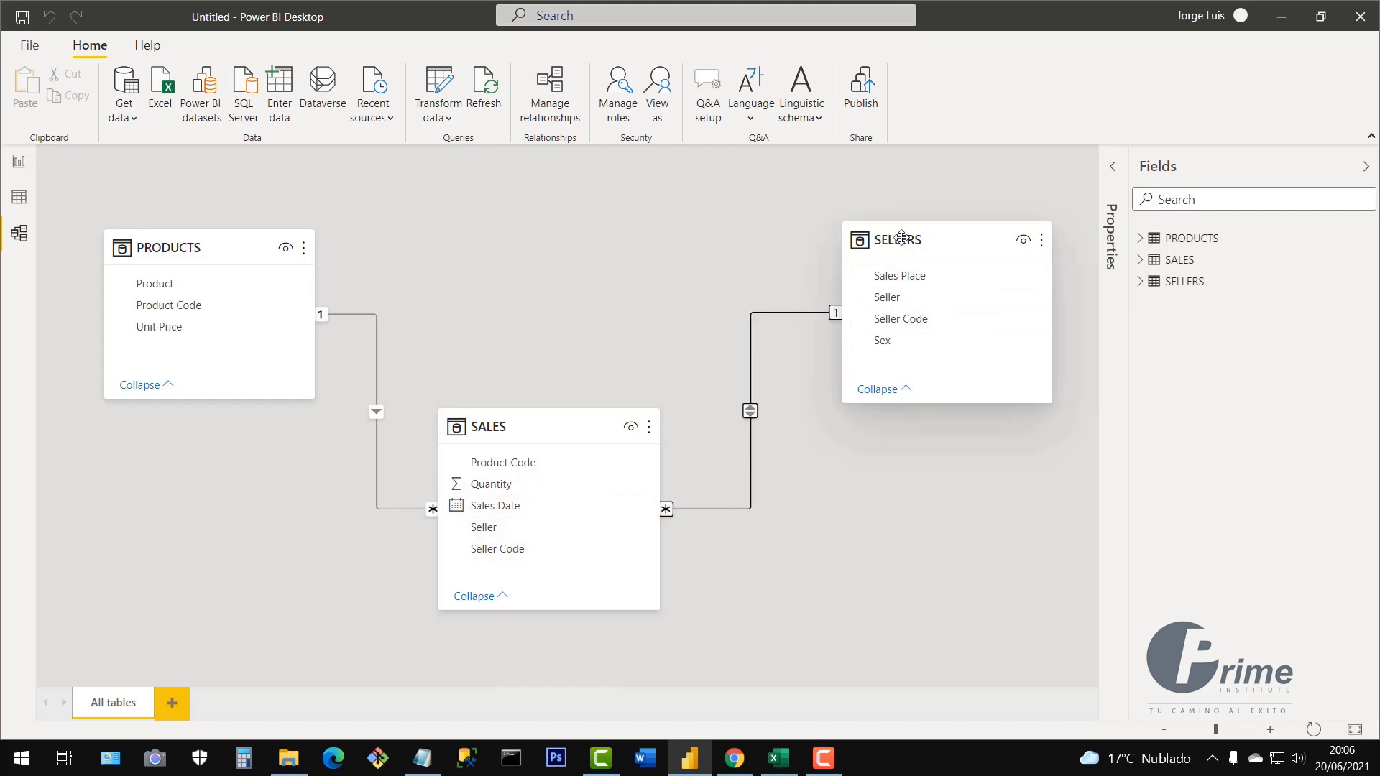
Set the cross filter direction of the SALES–SELLERS relationship to Single
mouse_move(898, 243)
left_mouse_down()
mouse_move(872, 258)
mouse_move(877, 241)
left_mouse_up()
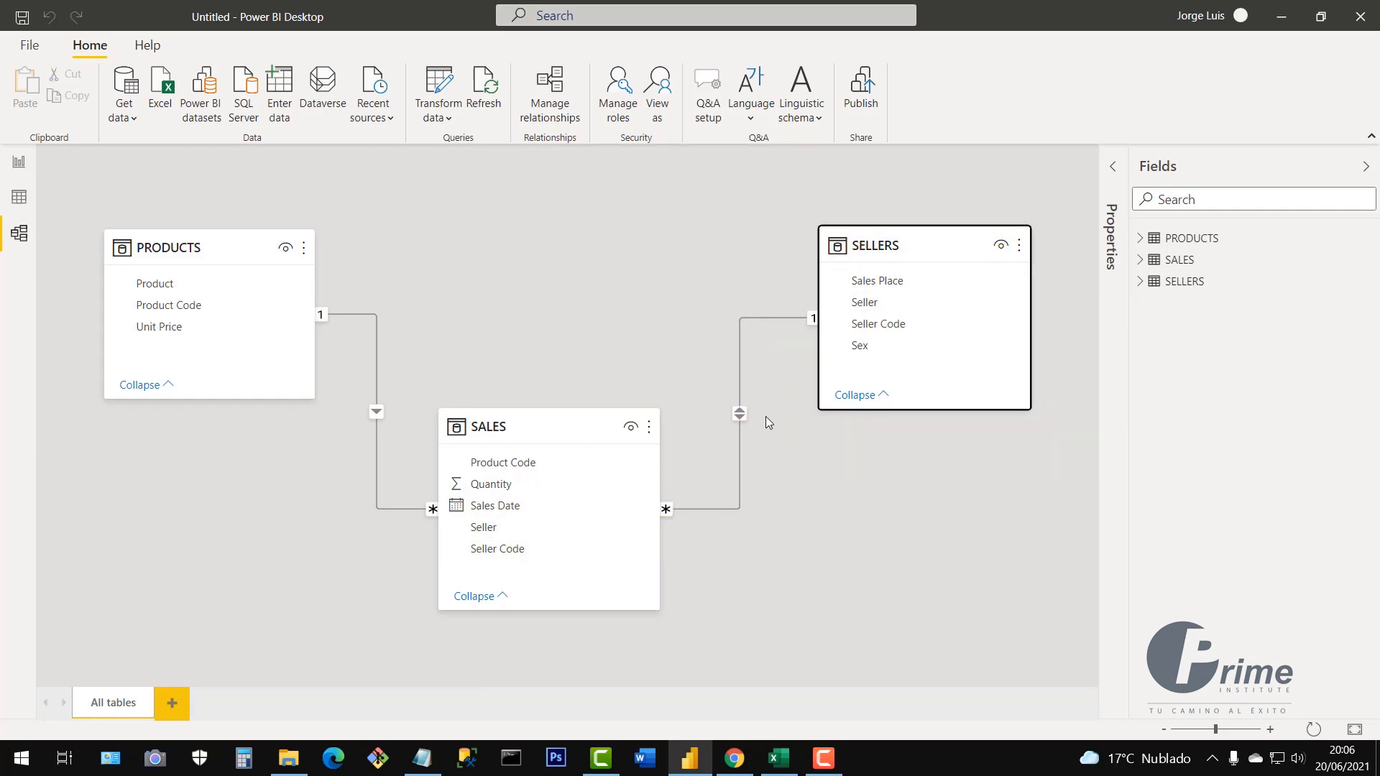
left_click_drag(875, 237, 892, 237)
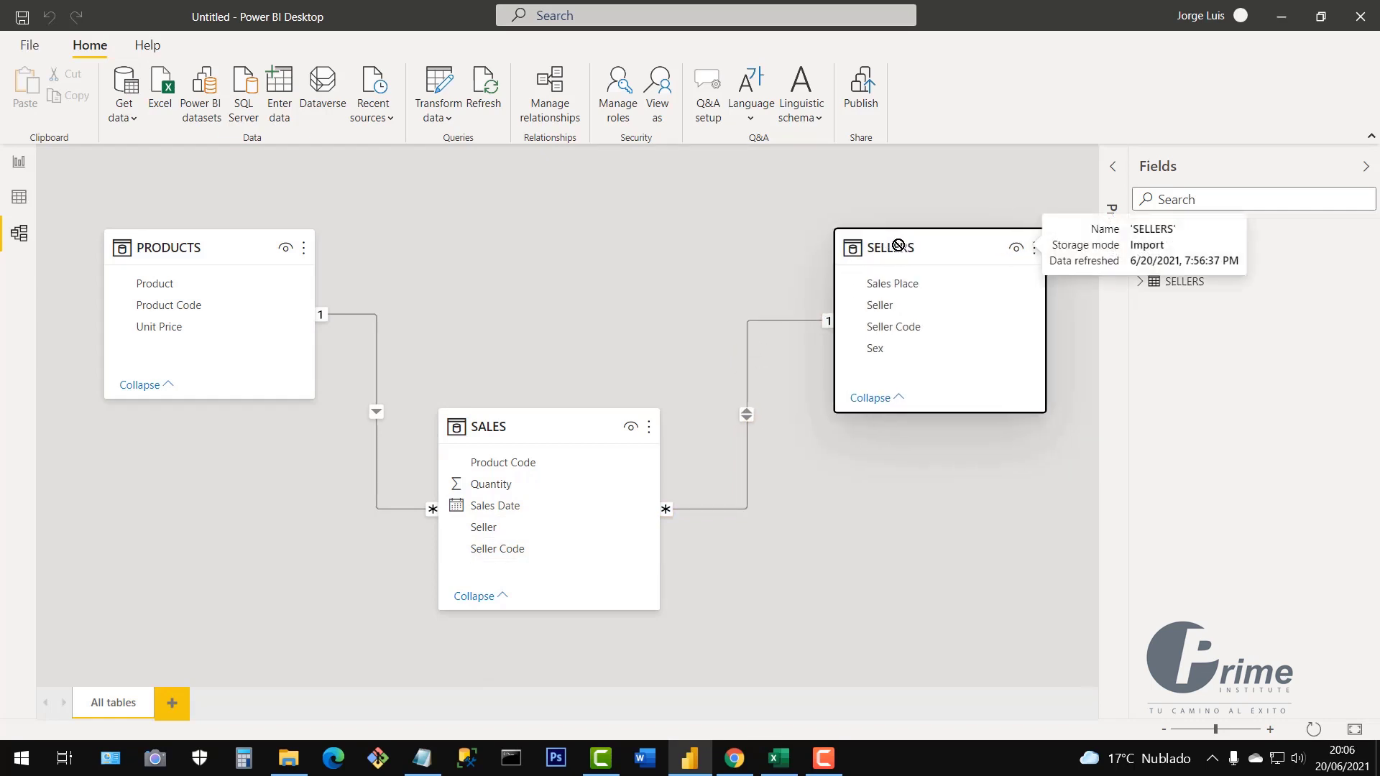
left_click(749, 408)
double_click(748, 408)
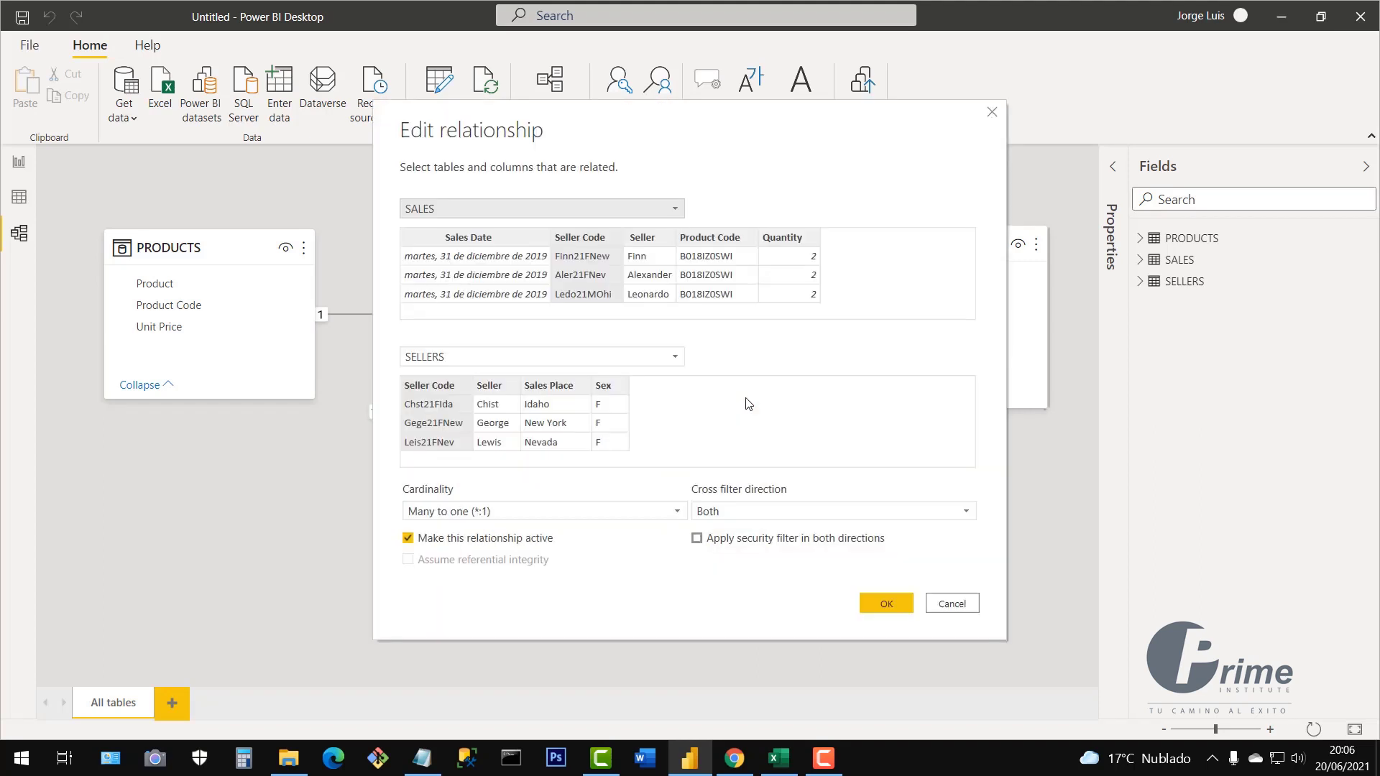
left_click(848, 511)
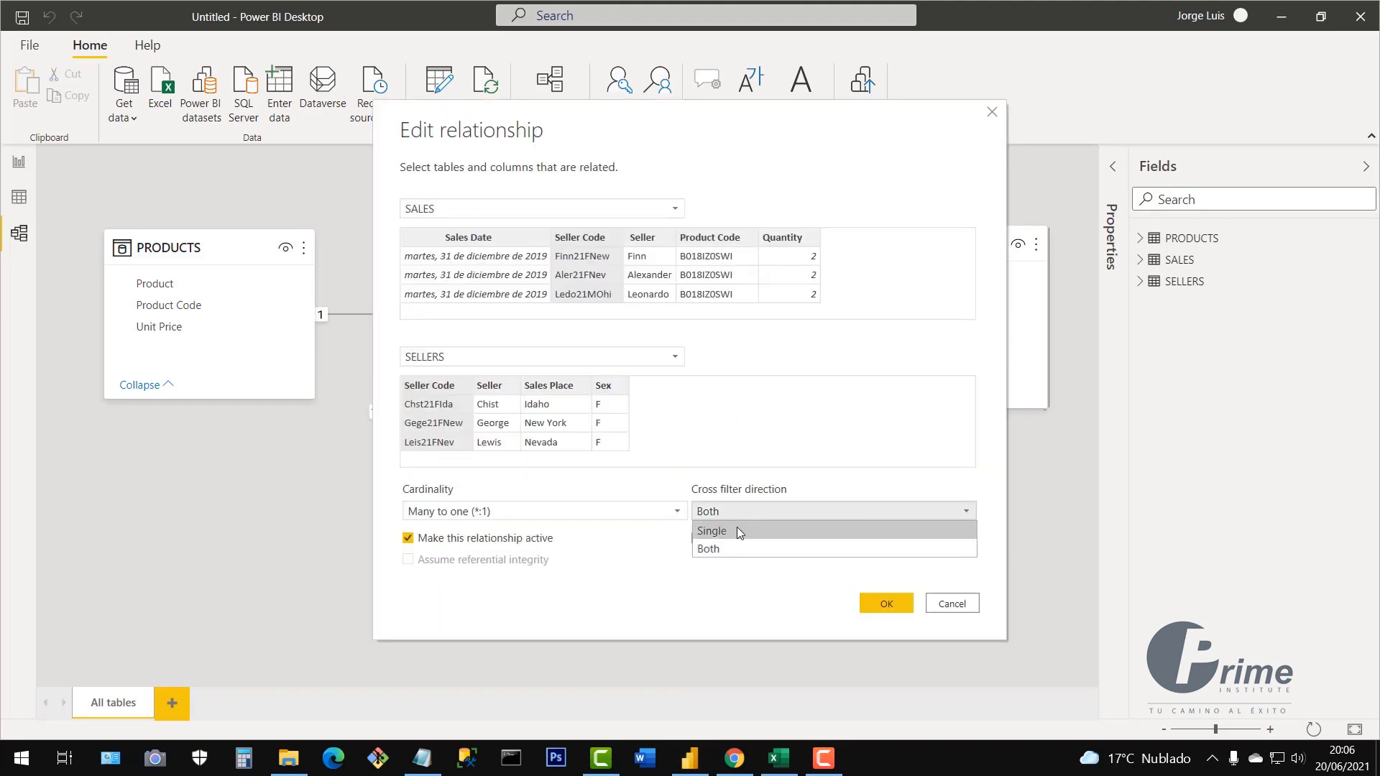
left_click(713, 529)
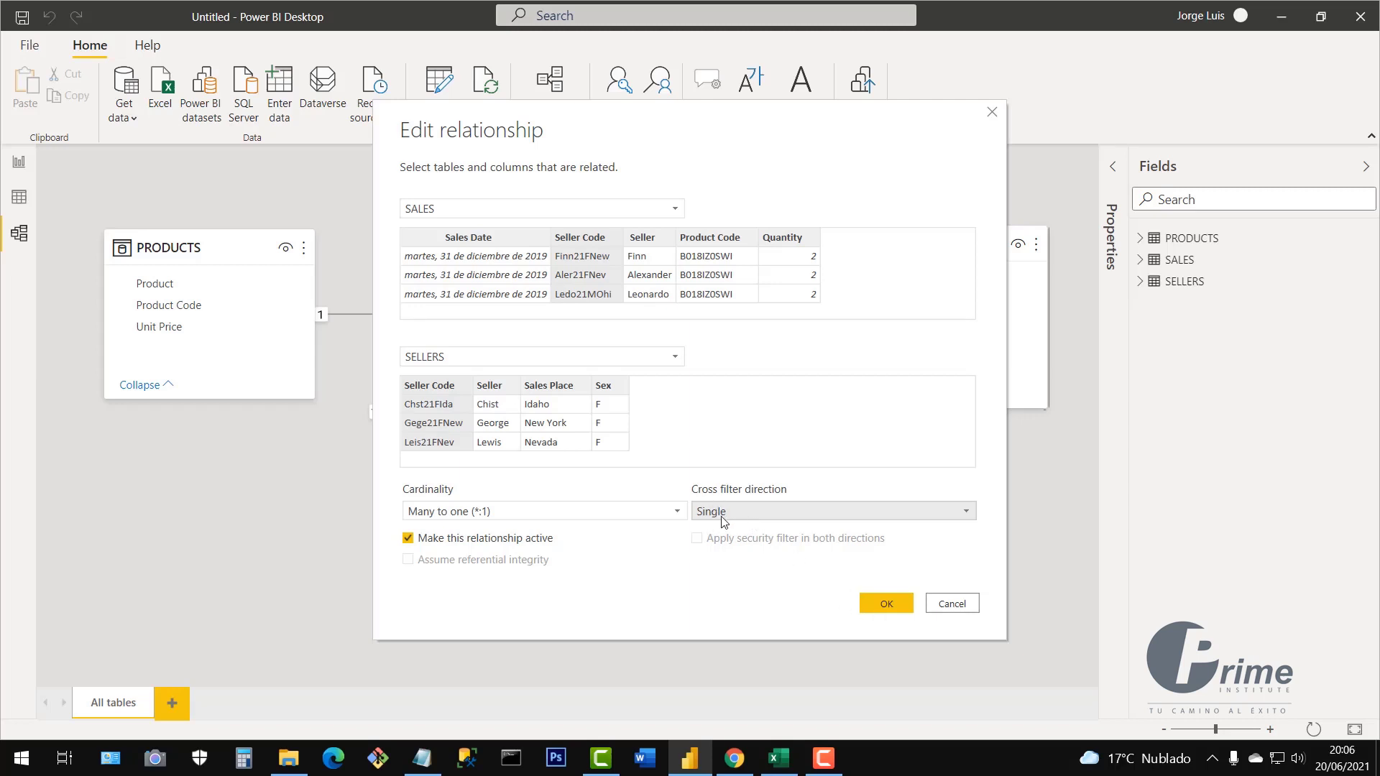
left_click(884, 609)
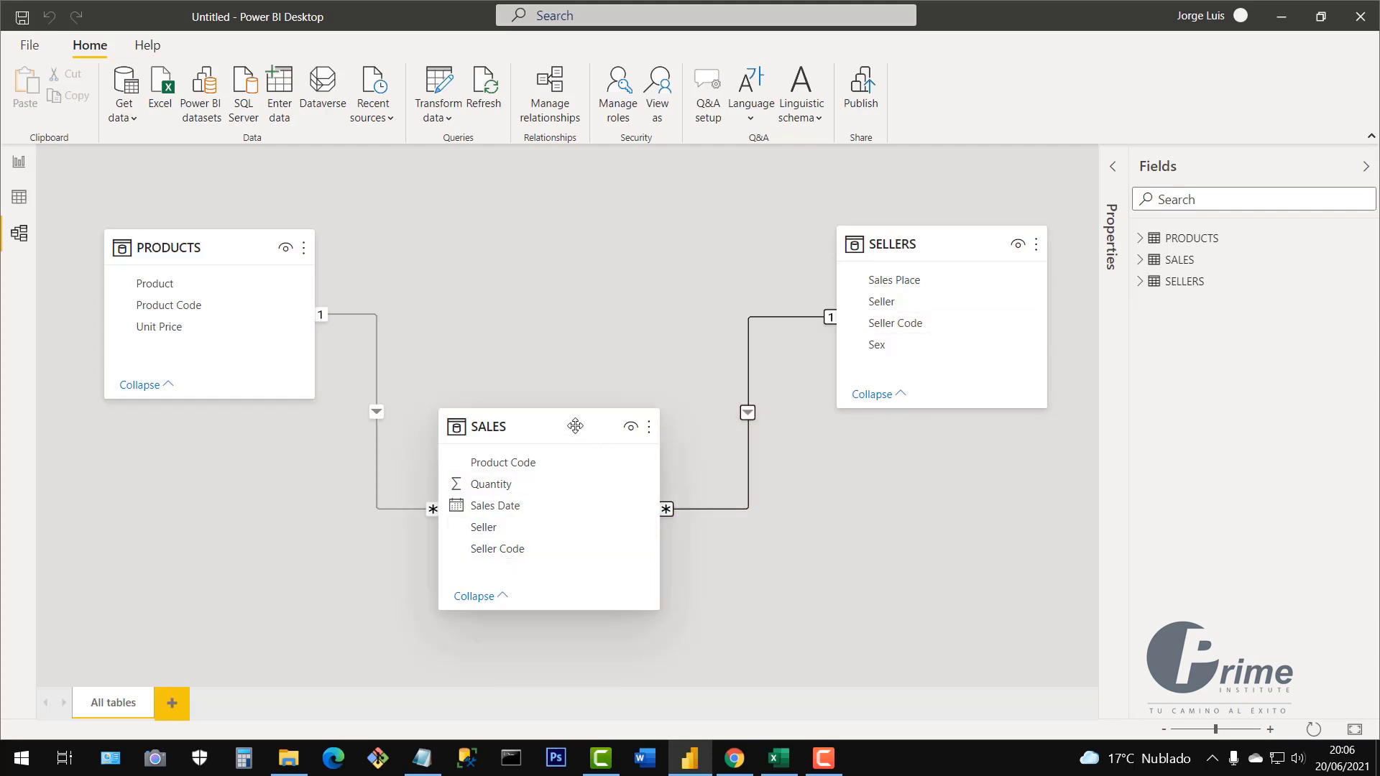
Move the SALES card slightly lower and closer to SELLERS, and slightly readjust the PRODUCTS and SELLERS cards
mouse_move(576, 426)
left_mouse_down()
mouse_move(623, 385)
mouse_move(626, 433)
mouse_move(601, 436)
mouse_move(597, 453)
mouse_move(579, 422)
mouse_move(566, 469)
mouse_move(610, 437)
mouse_move(603, 449)
mouse_move(579, 441)
left_mouse_up()
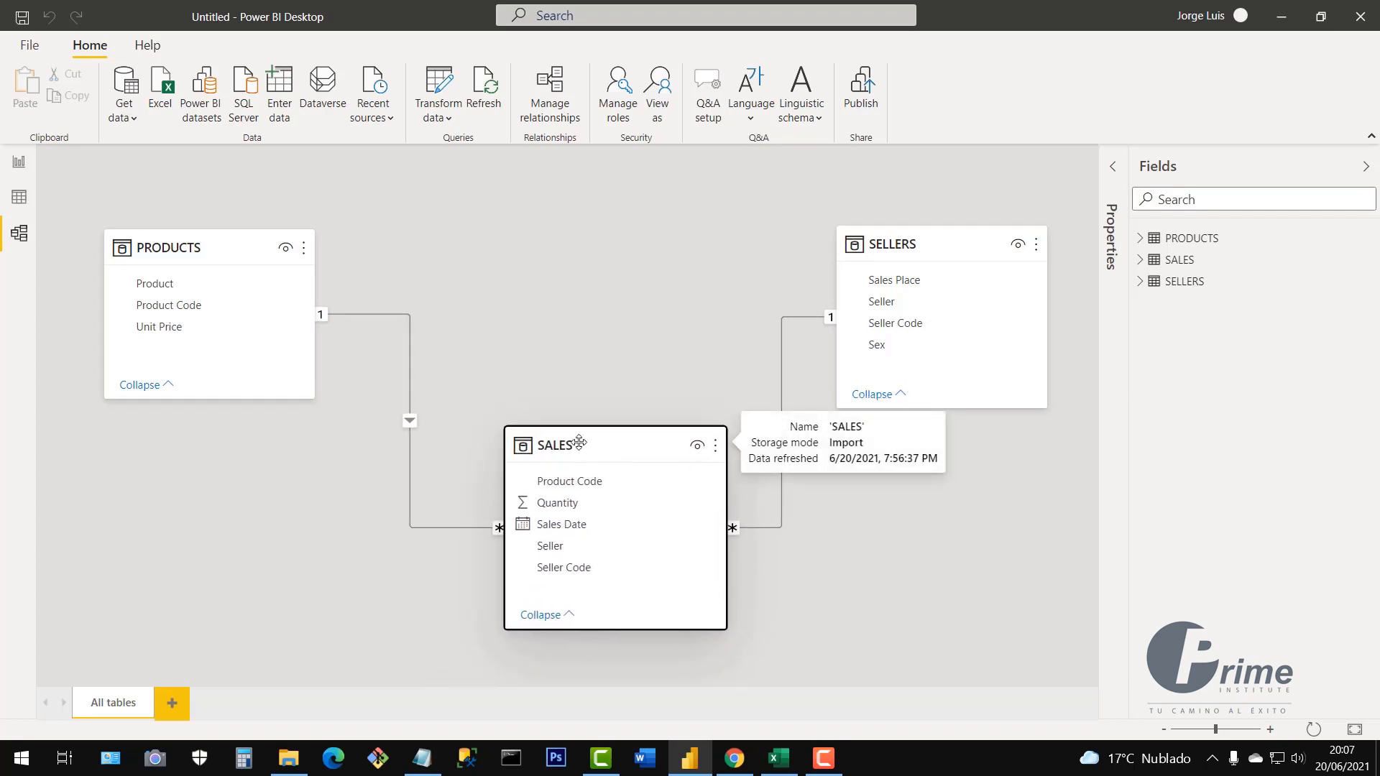
left_click_drag(182, 254, 209, 260)
left_click_drag(899, 246, 899, 255)
left_click(246, 257)
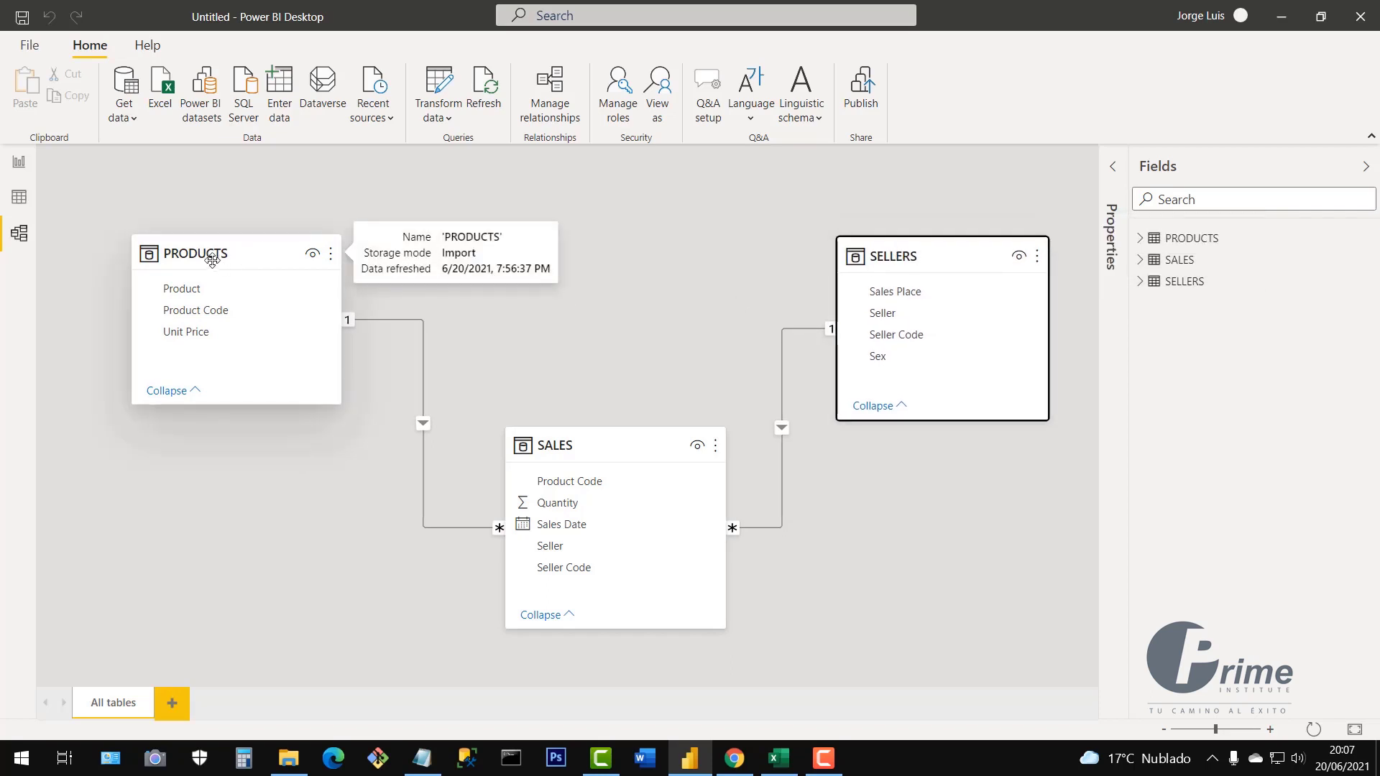
mouse_move(215, 260)
left_mouse_down()
mouse_move(185, 286)
mouse_move(206, 256)
left_mouse_up()
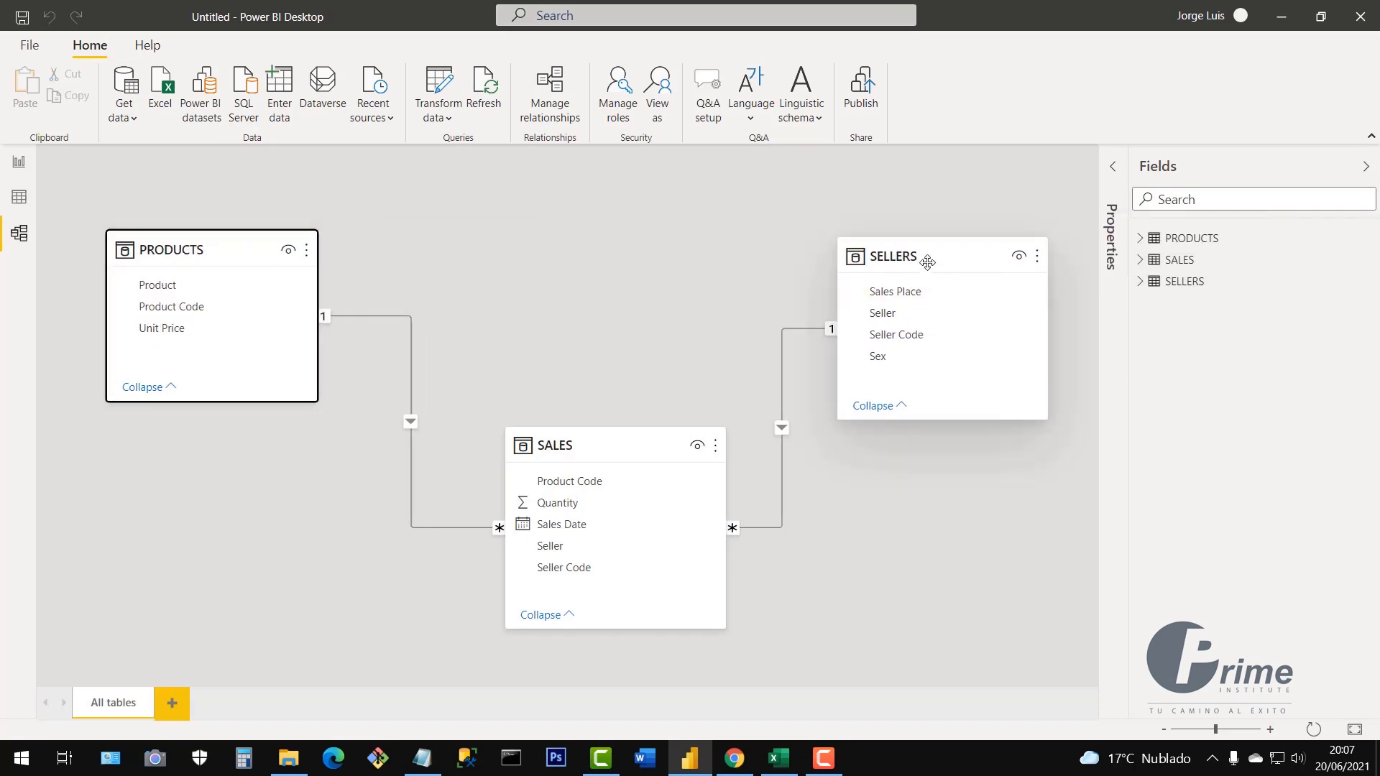
left_click_drag(924, 262, 911, 248)
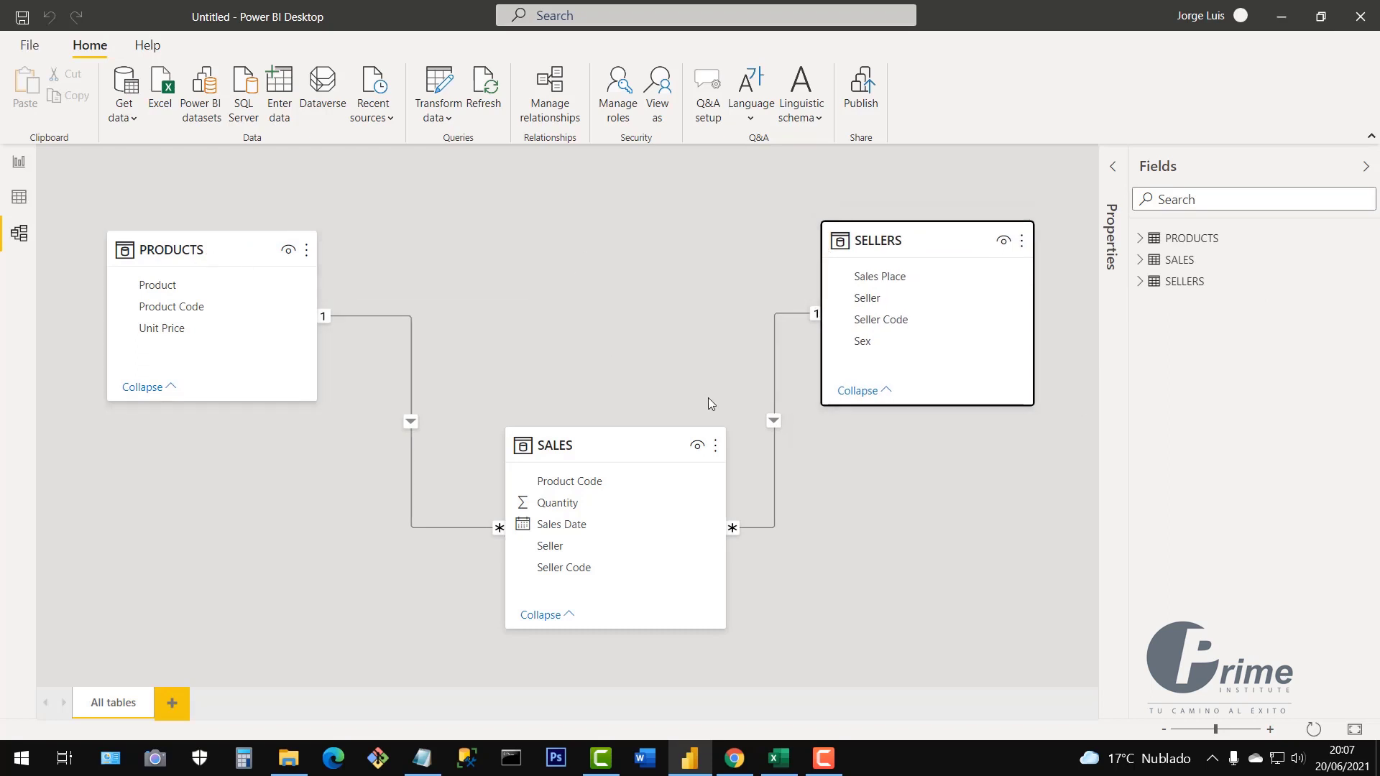
Raise the PRODUCTS and SELLERS cards to the same height and move the SALES card higher and closer to PRODUCTS
left_click_drag(197, 237, 194, 217)
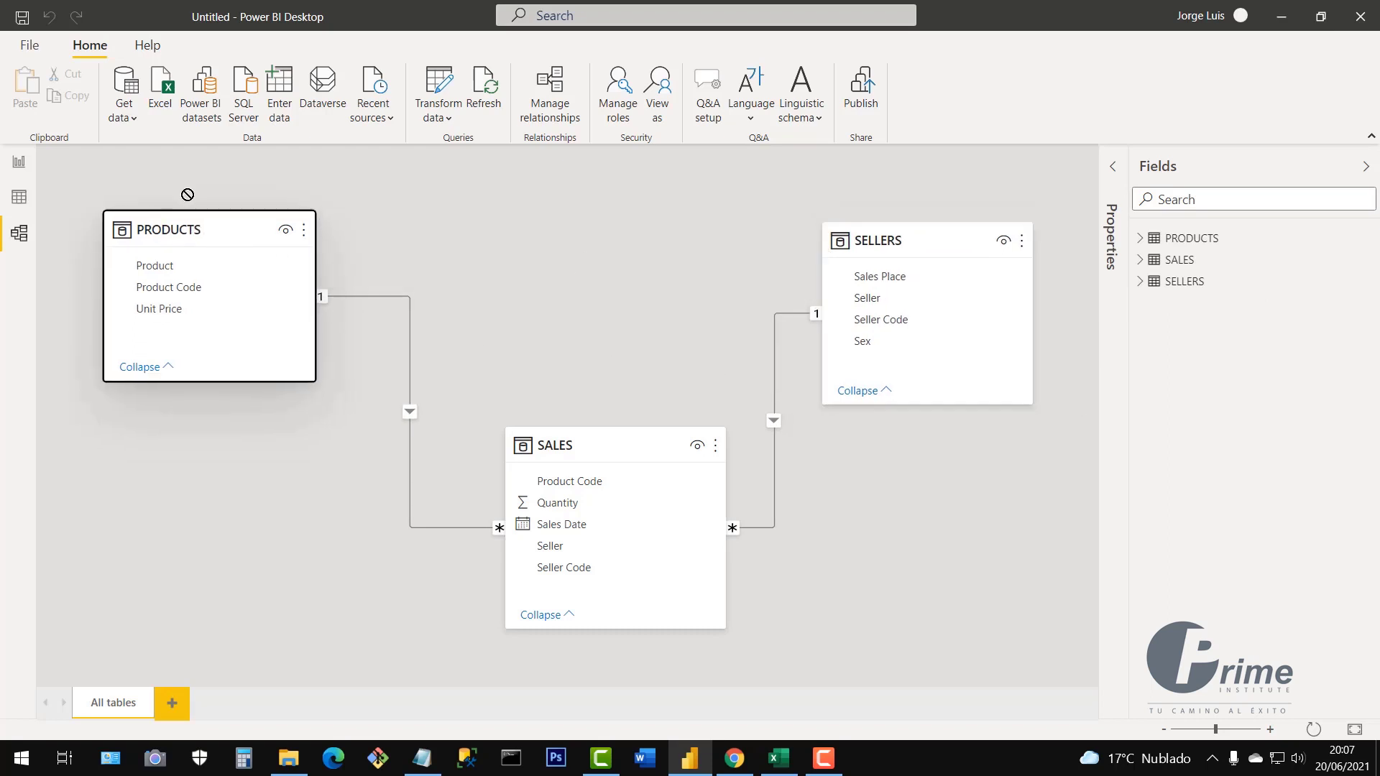
left_click_drag(902, 243, 920, 230)
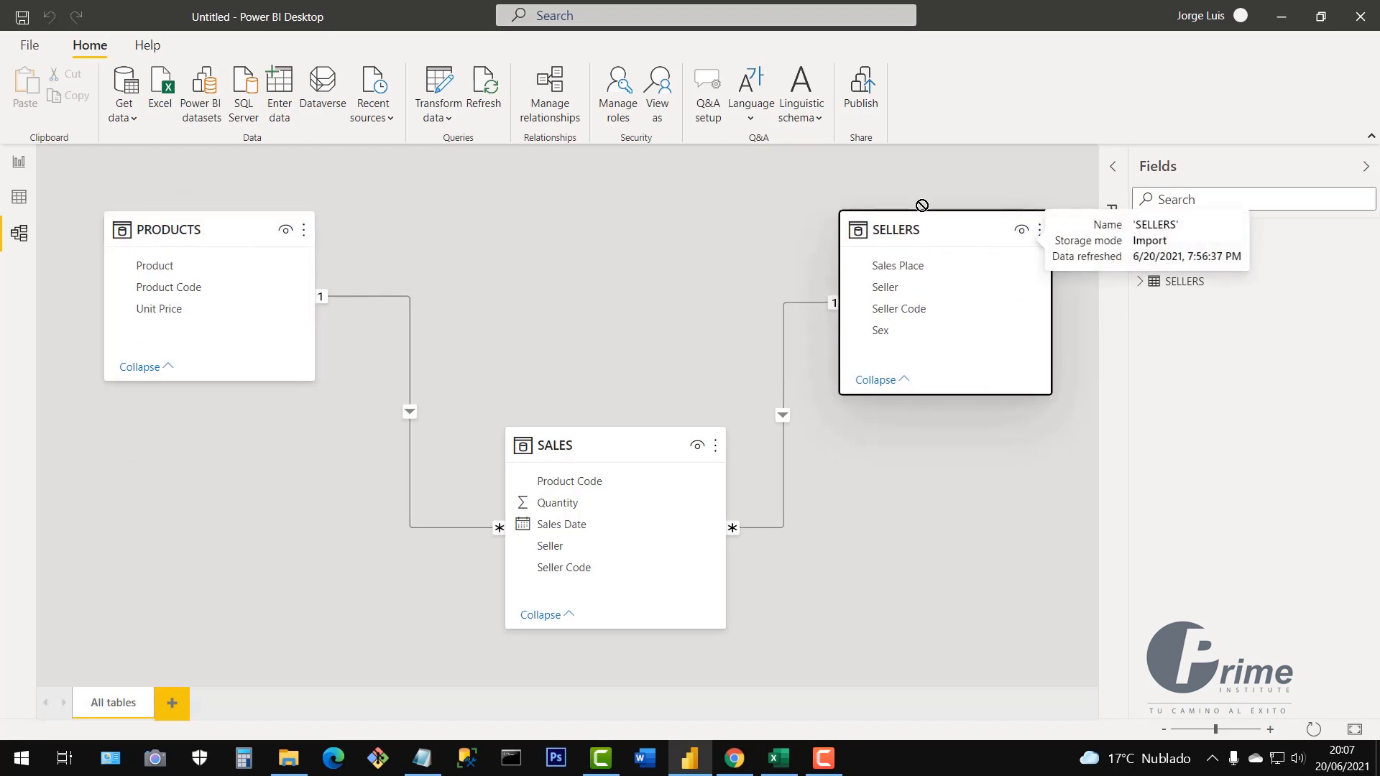
left_click_drag(594, 443, 569, 393)
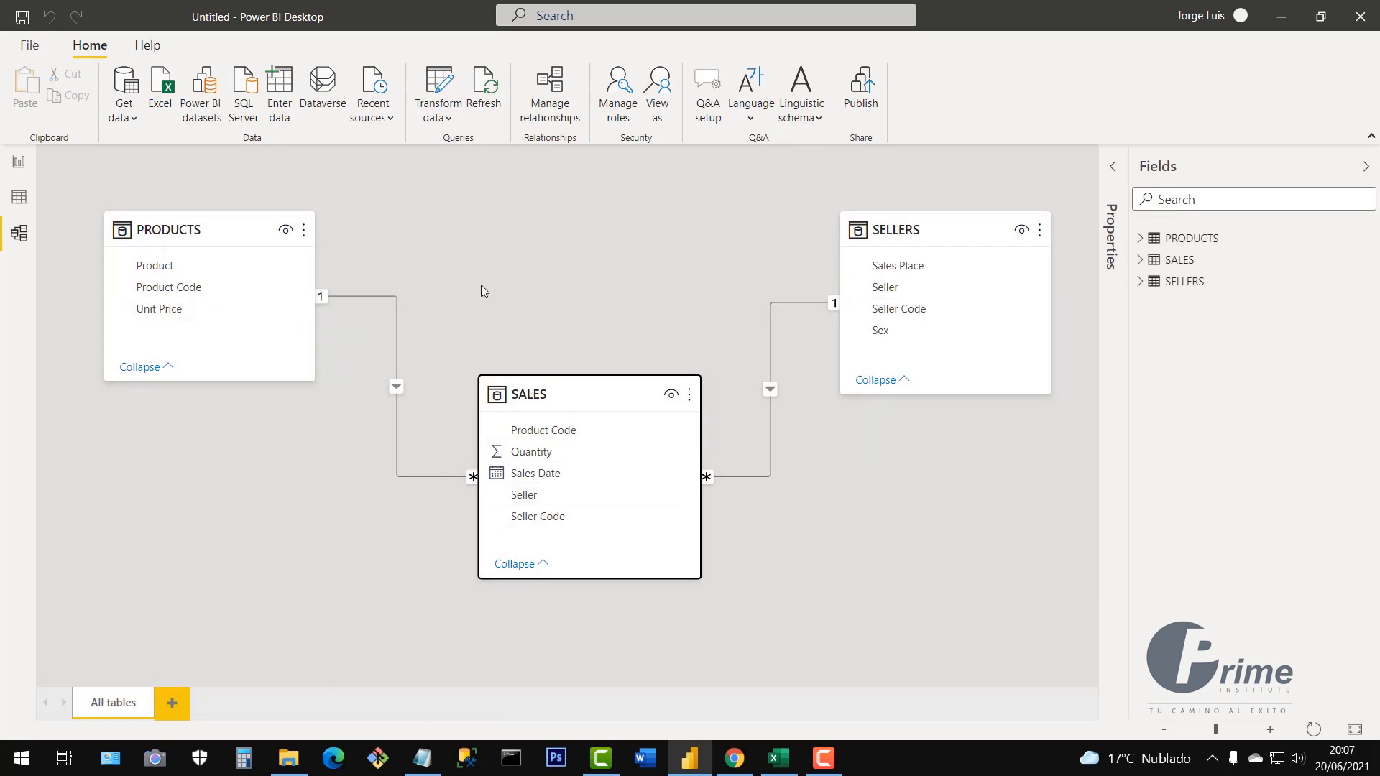
left_click_drag(564, 395, 554, 385)
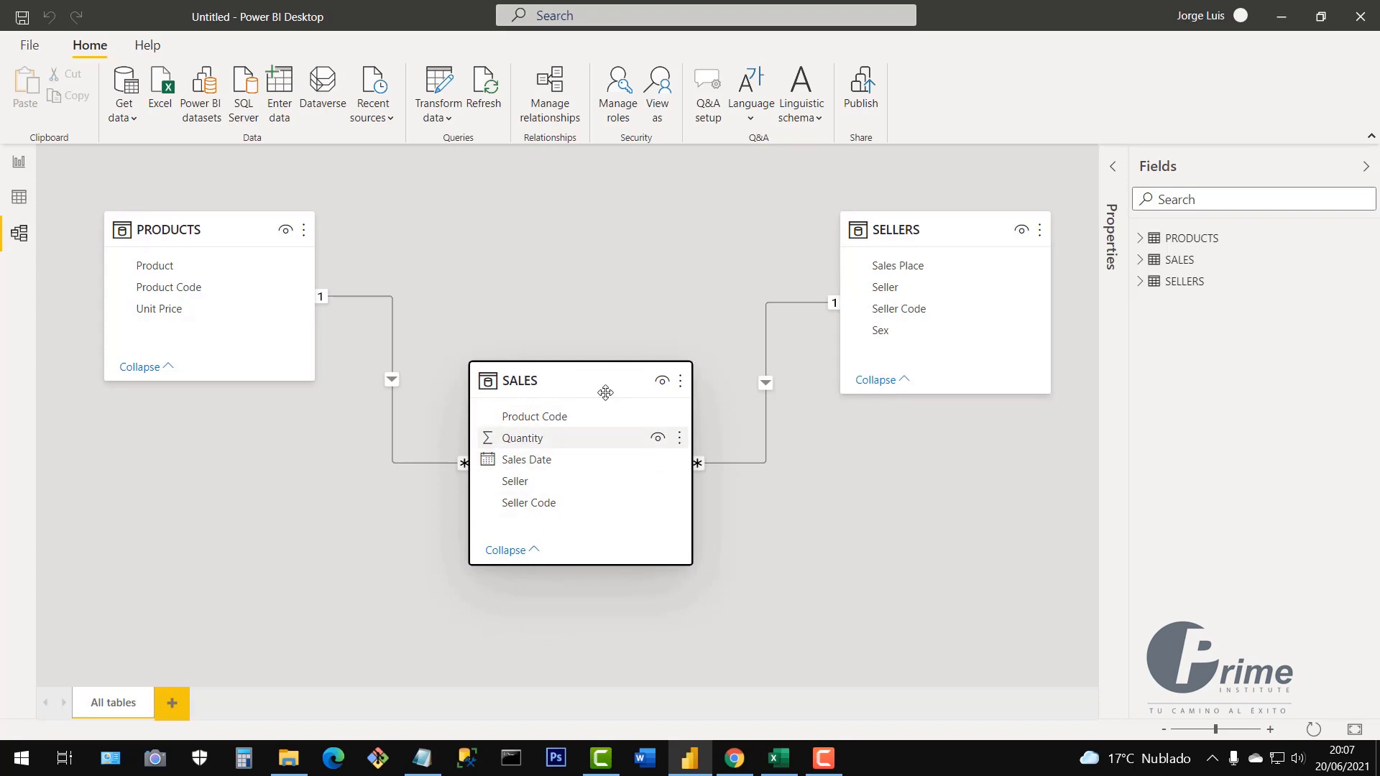
Select the PRODUCTS and SELLERS tables in turn, view the Sale sheet in the Excel workbook and return to Power BI Desktop
left_click(183, 242)
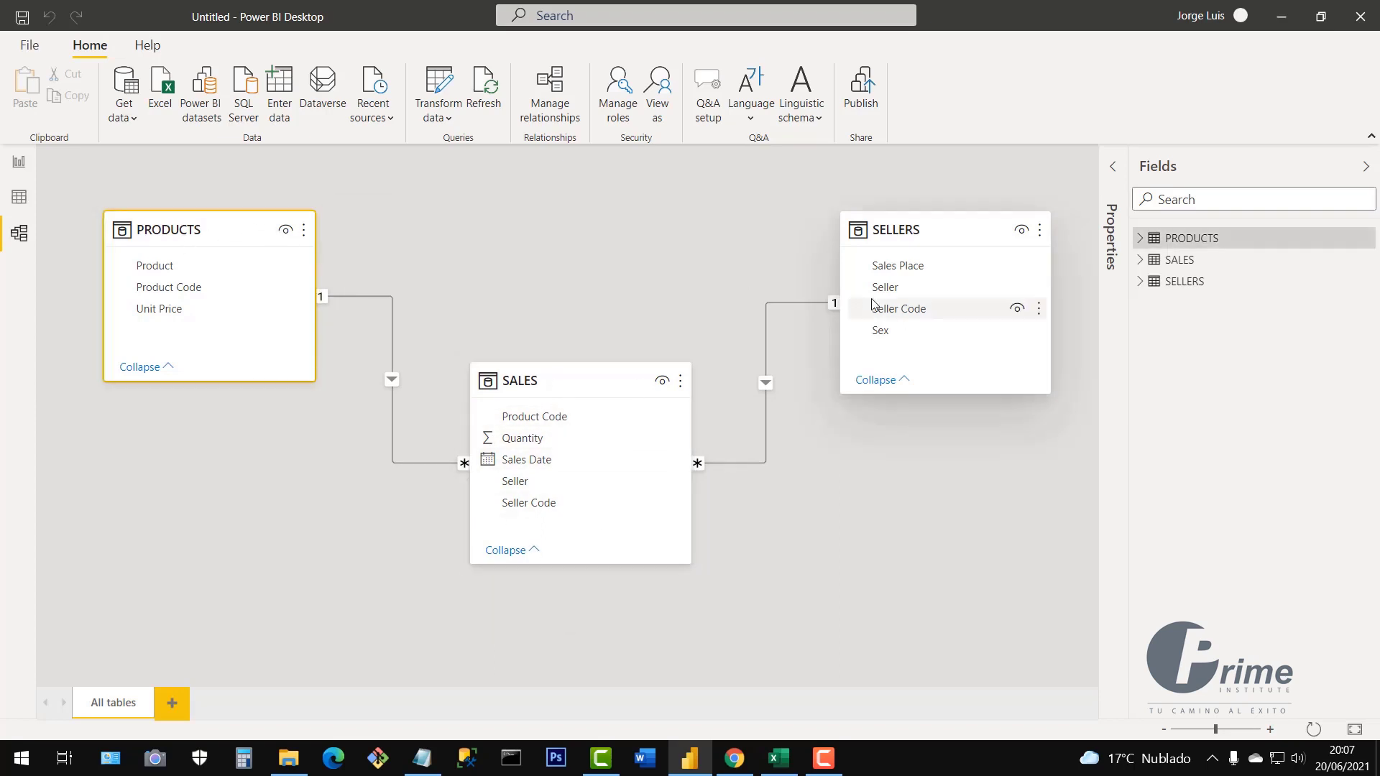
left_click(896, 234)
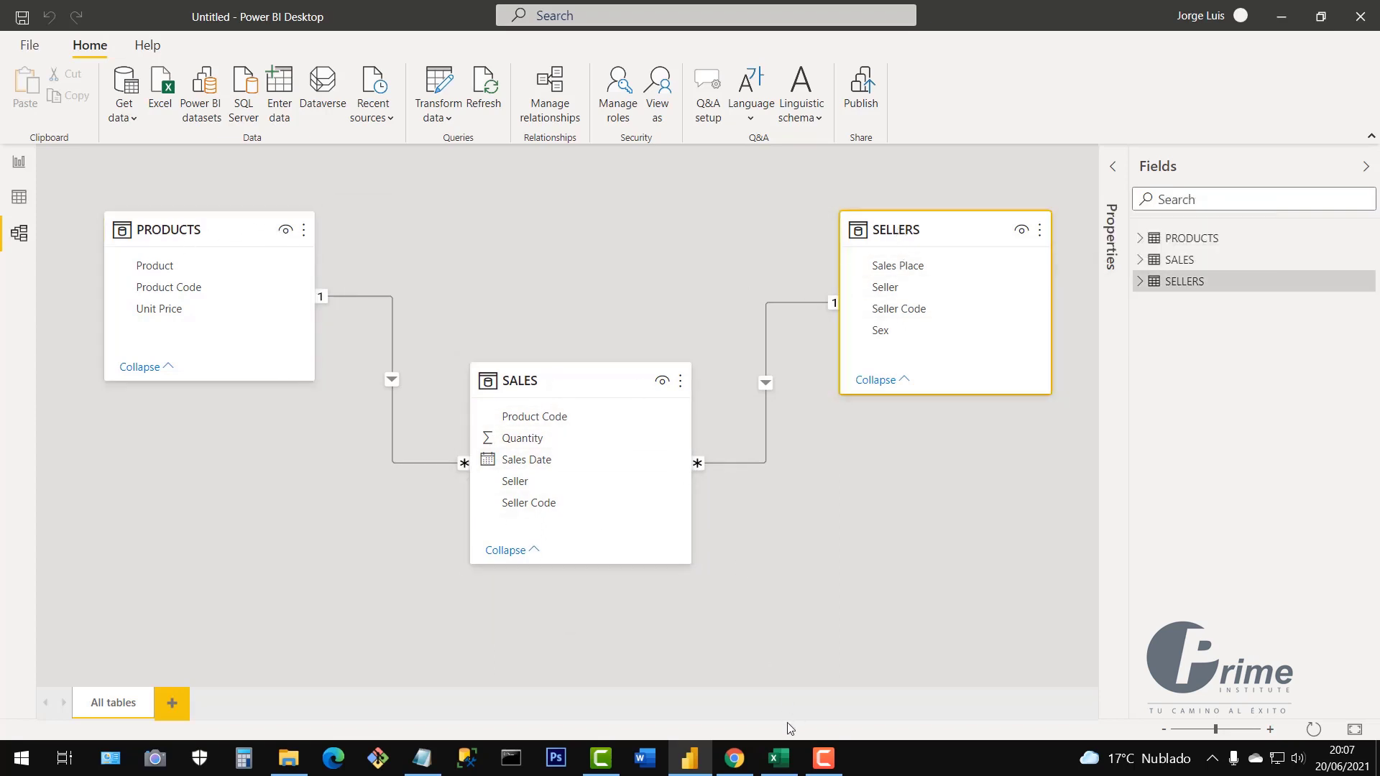
left_click(779, 758)
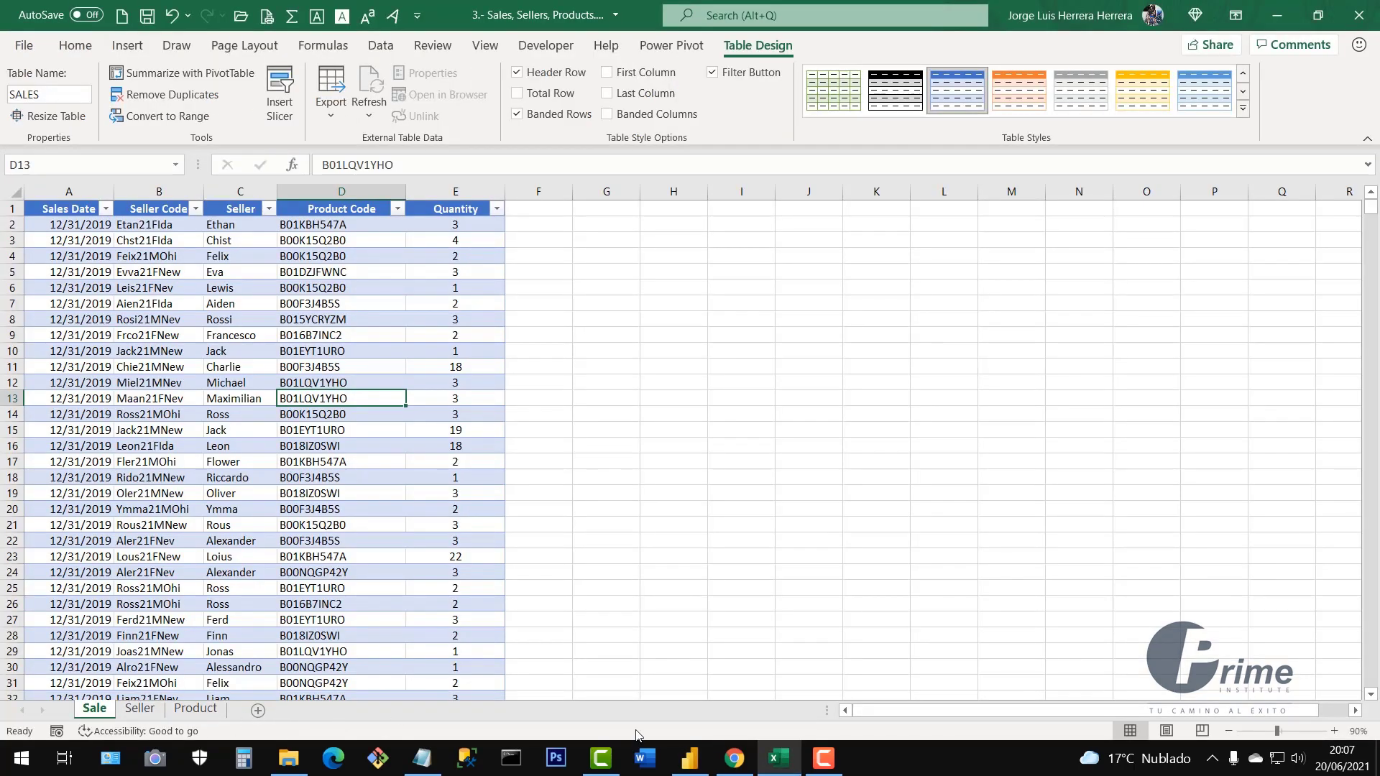
left_click(689, 757)
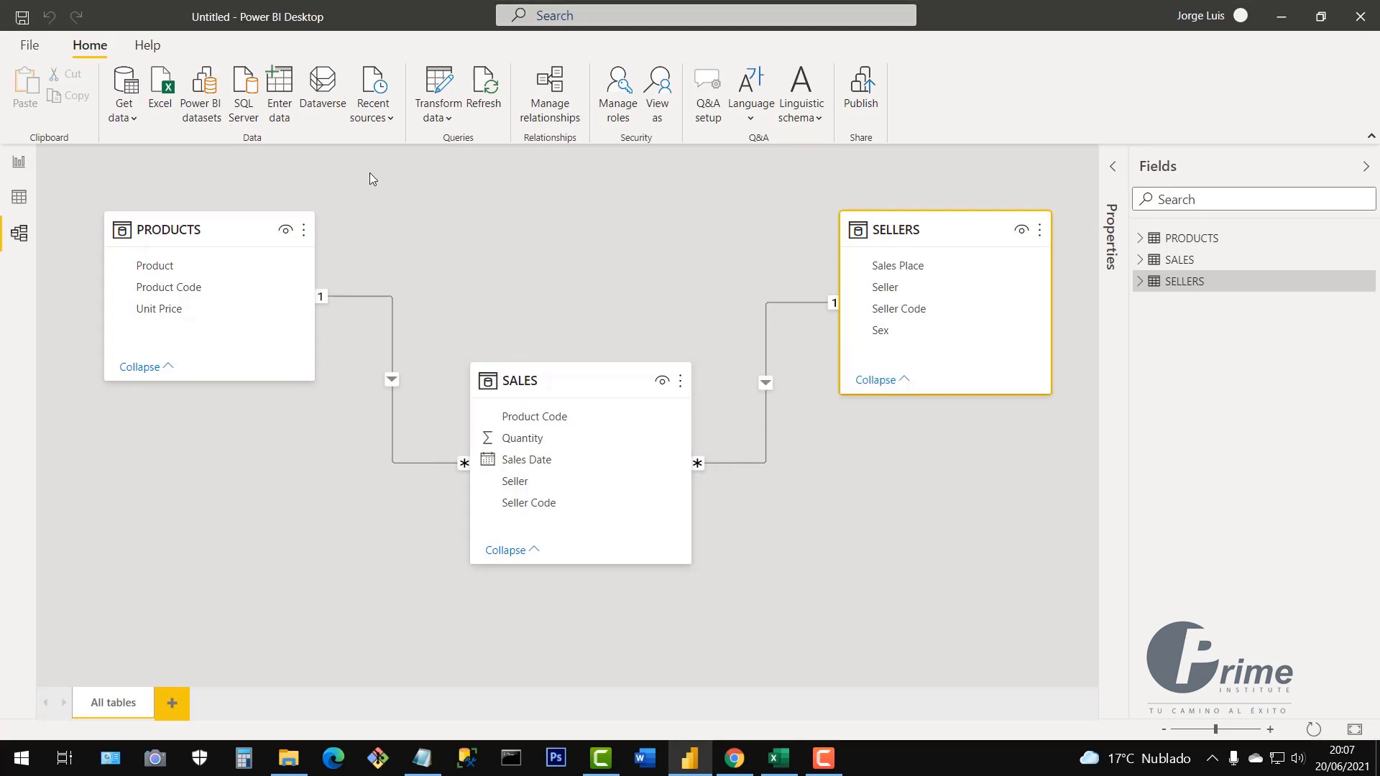
Rearrange the diagram with the SALES card slightly closer to PRODUCTS and the SELLERS card level with PRODUCTS and nearer to SALES
mouse_move(571, 382)
left_mouse_down()
mouse_move(588, 378)
mouse_move(575, 372)
left_mouse_up()
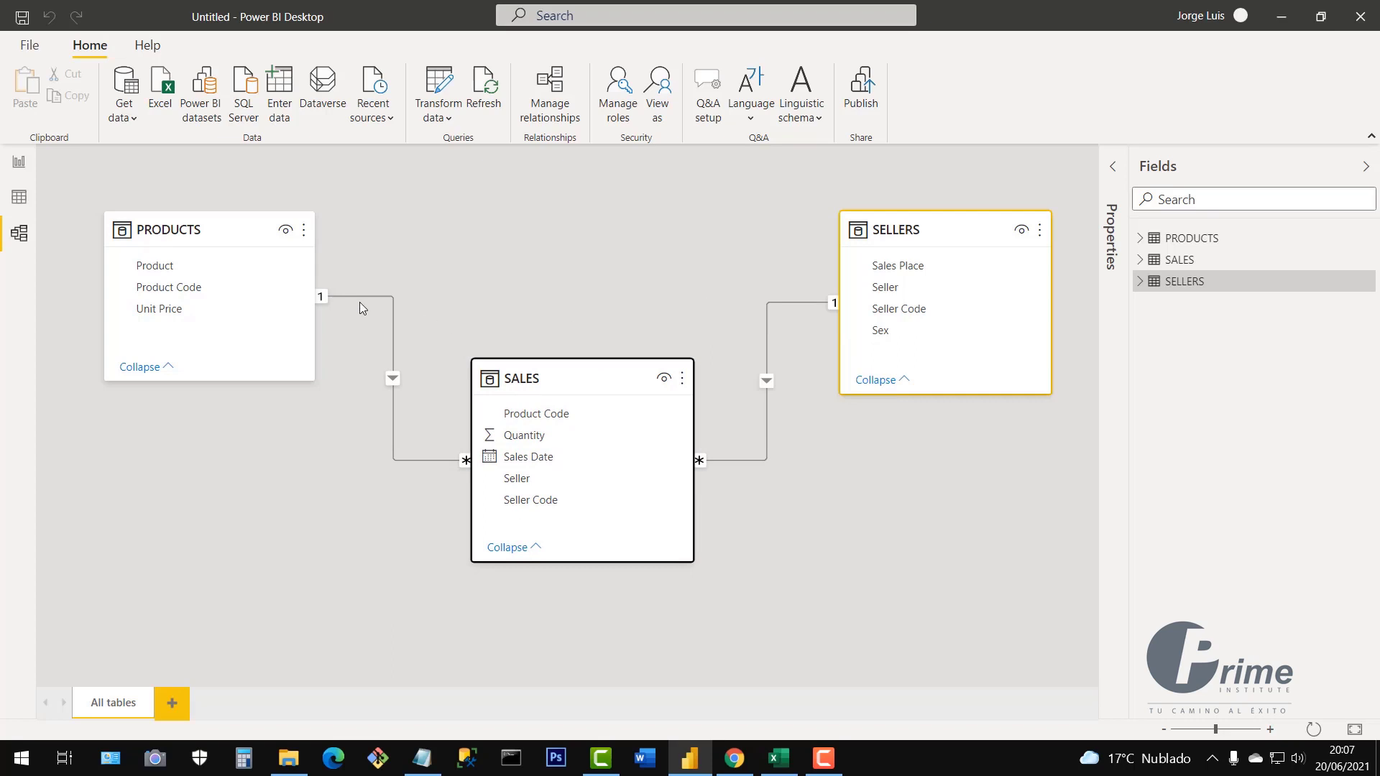
left_click(230, 231)
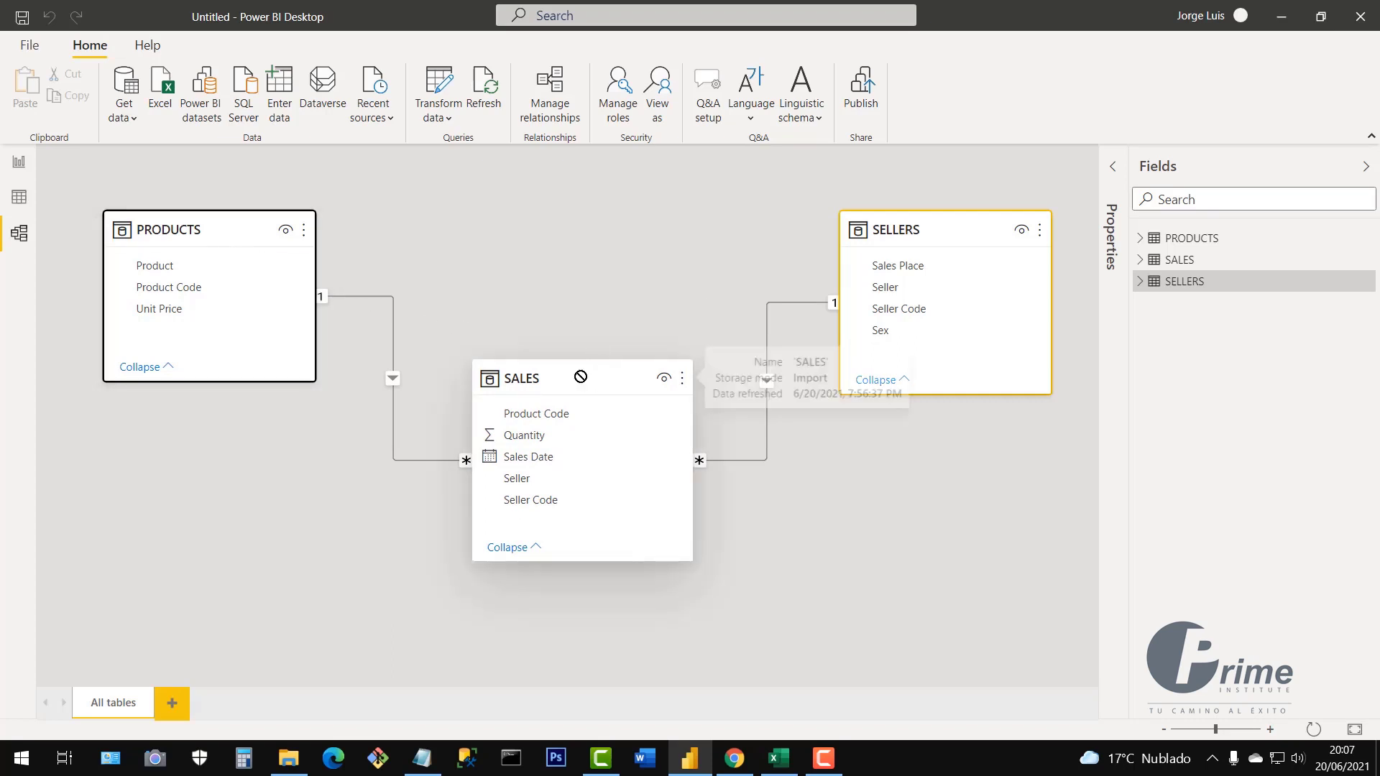
left_click_drag(580, 377, 516, 308)
left_click_drag(960, 246, 861, 404)
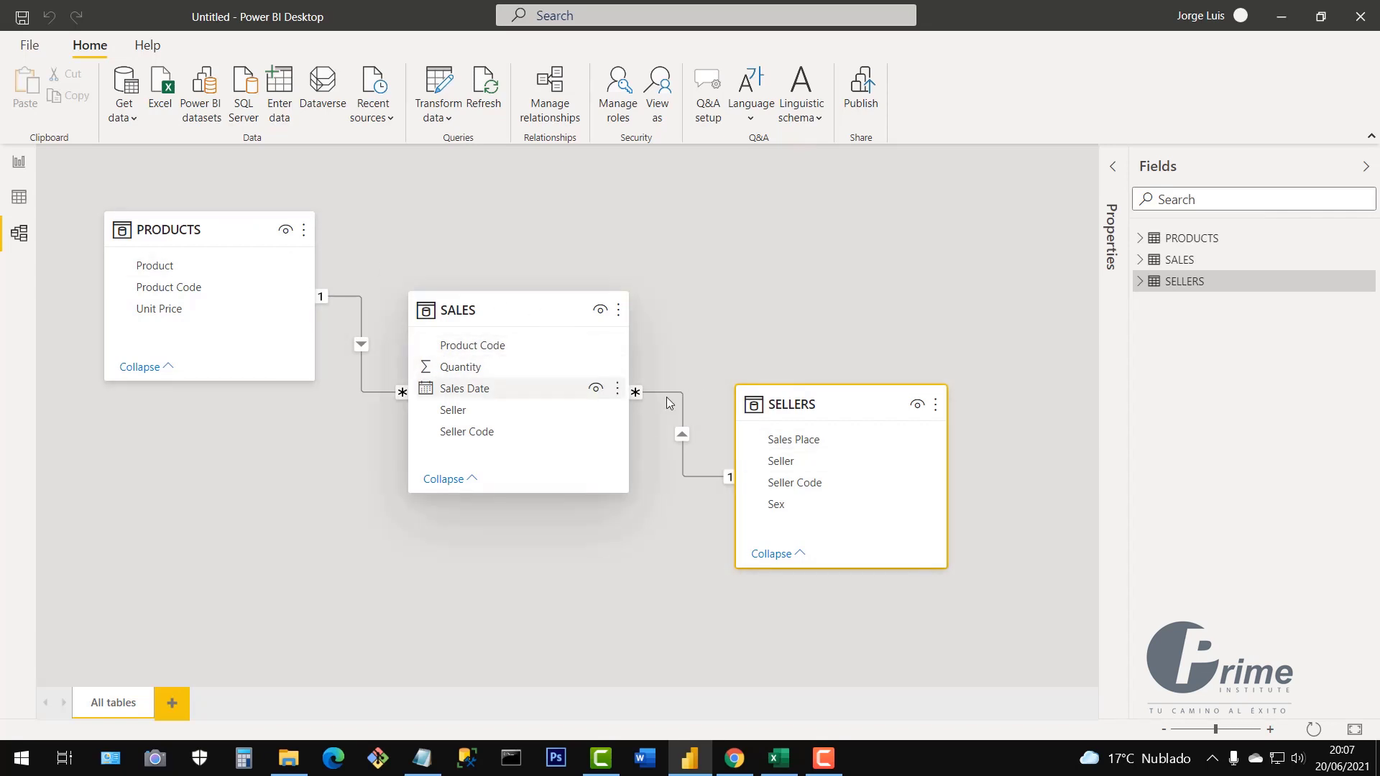
left_click_drag(811, 413, 887, 239)
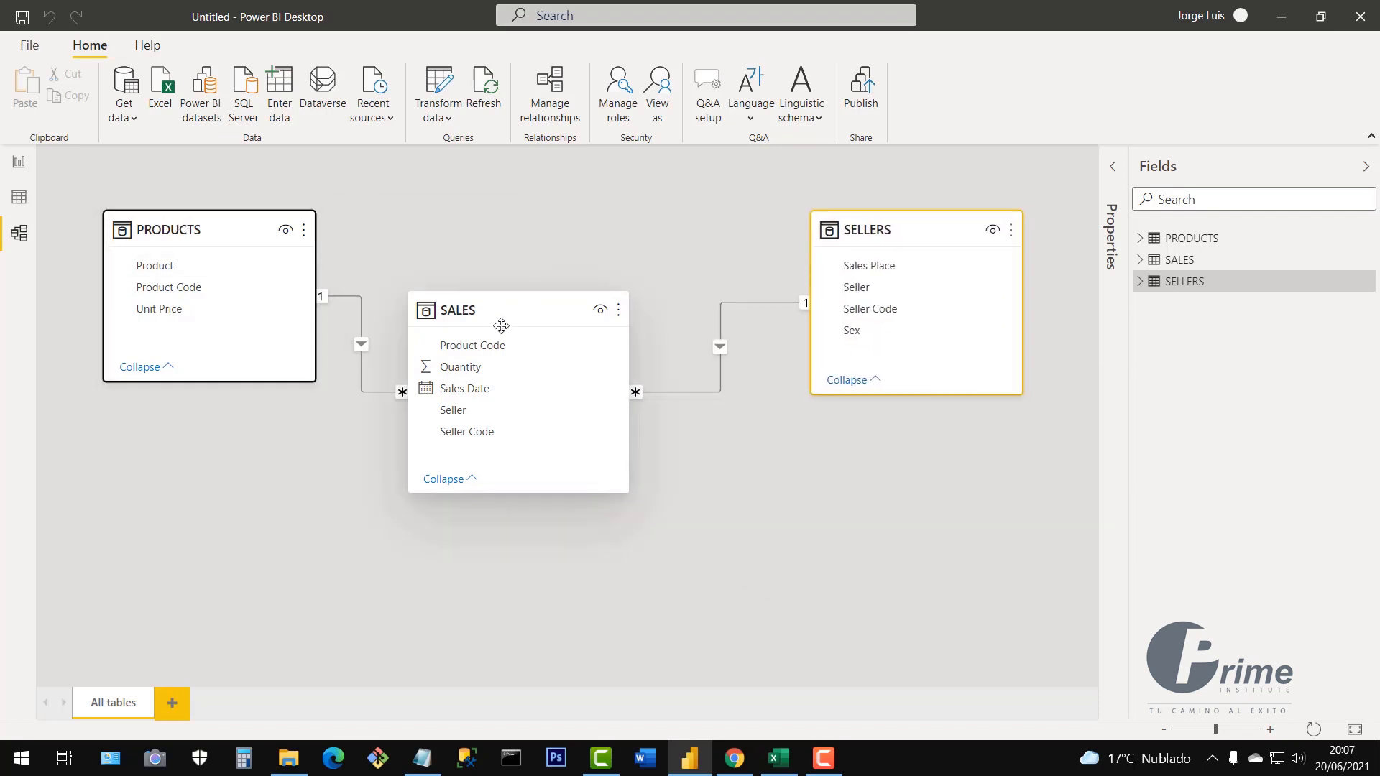
left_click_drag(513, 316, 546, 356)
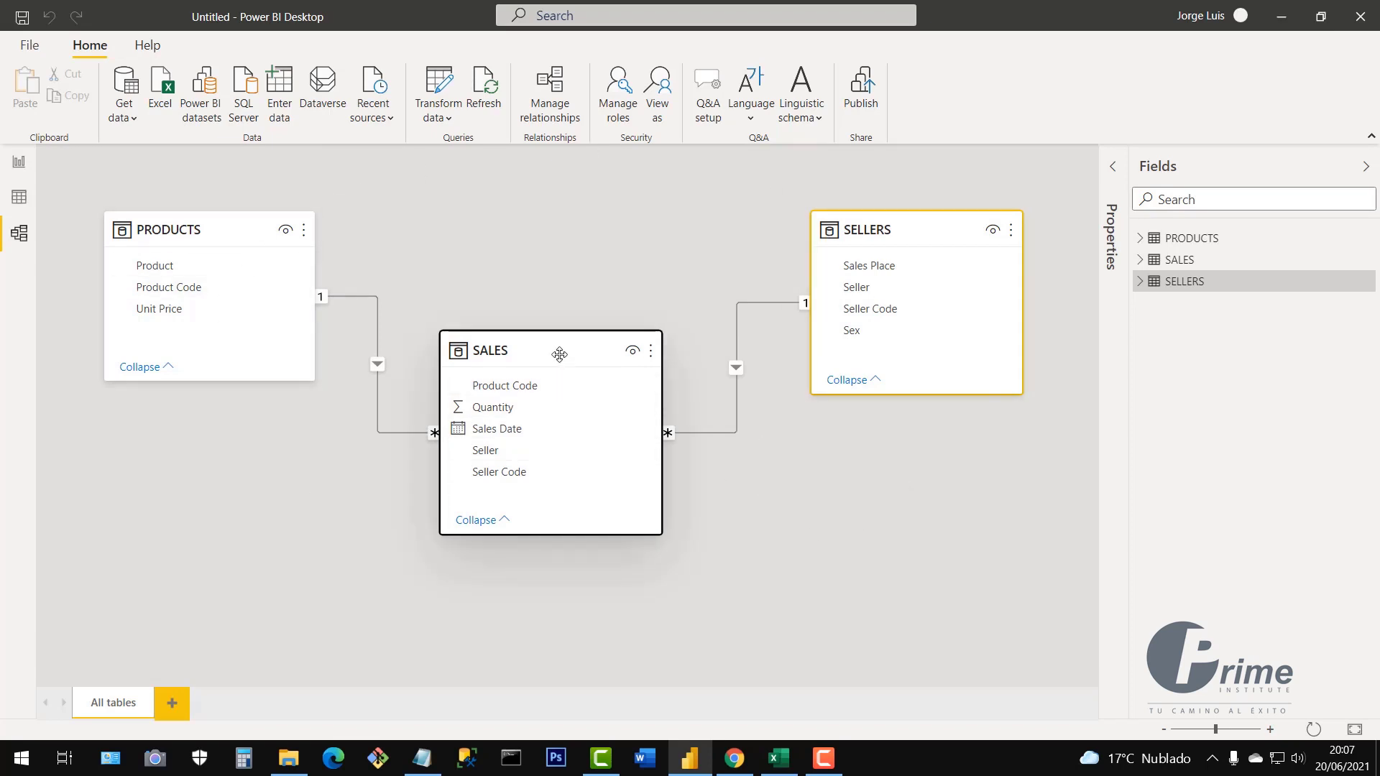
mouse_move(545, 356)
left_mouse_down()
mouse_move(570, 375)
mouse_move(552, 376)
left_mouse_up()
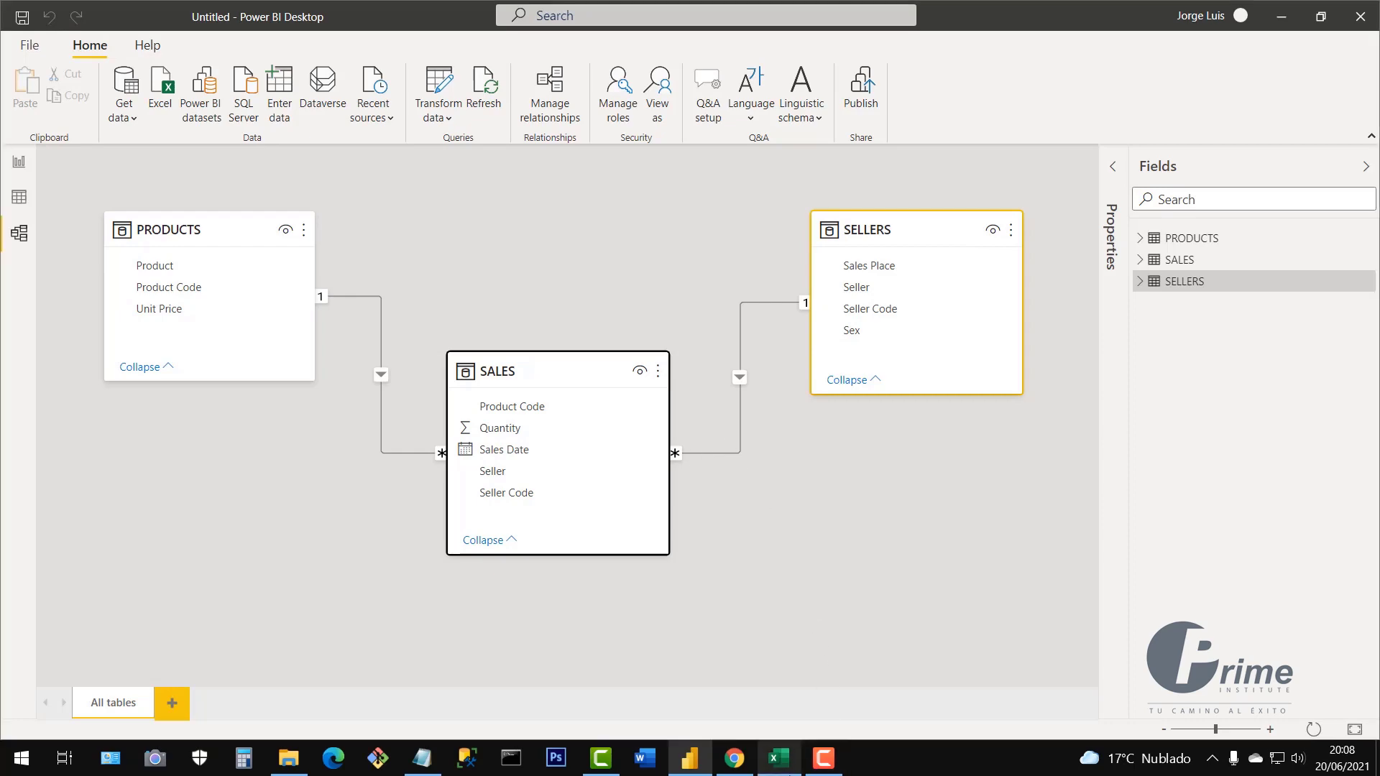
Examine the code columns on the Sale sheet and the Seller and Product sheets in the Excel workbook, and return to Power BI Desktop
left_click(779, 758)
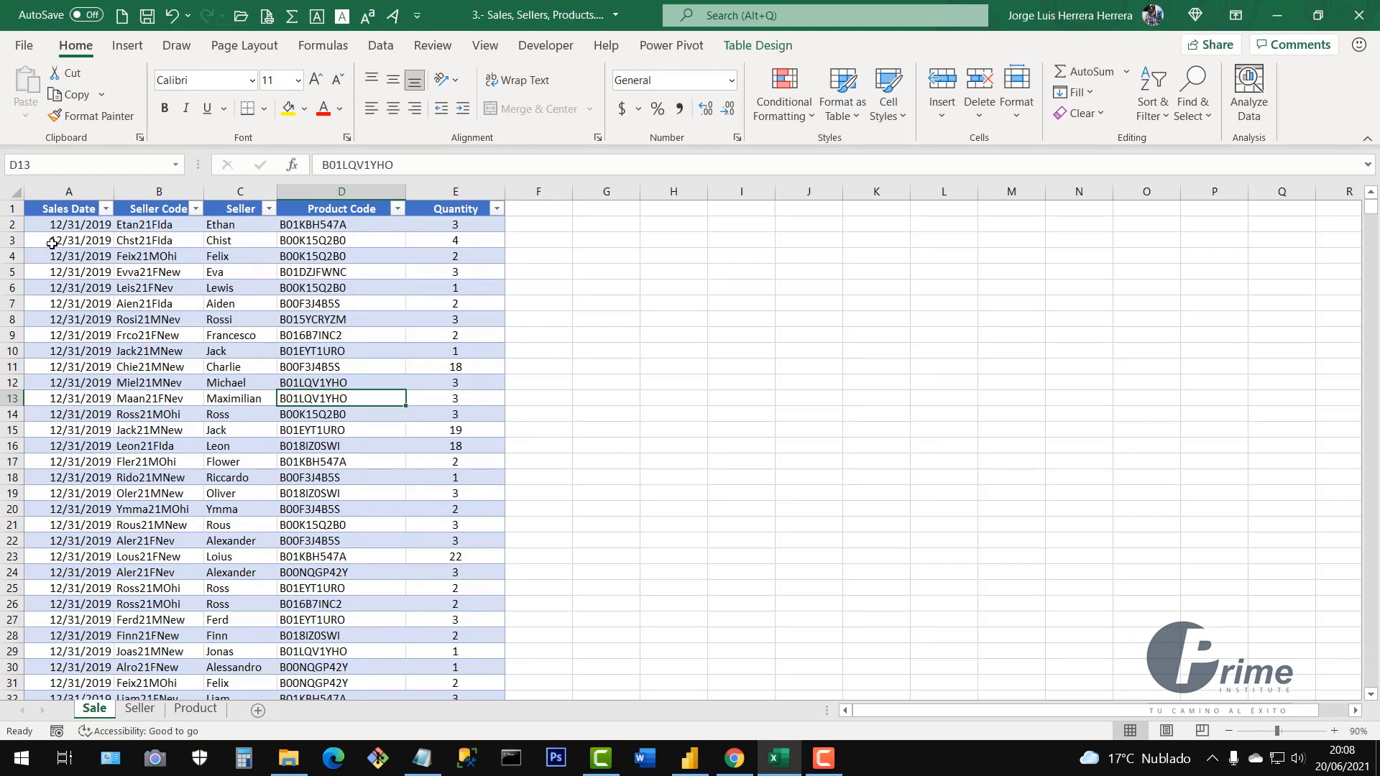
left_click_drag(169, 258, 216, 608)
left_click_drag(309, 319, 417, 431)
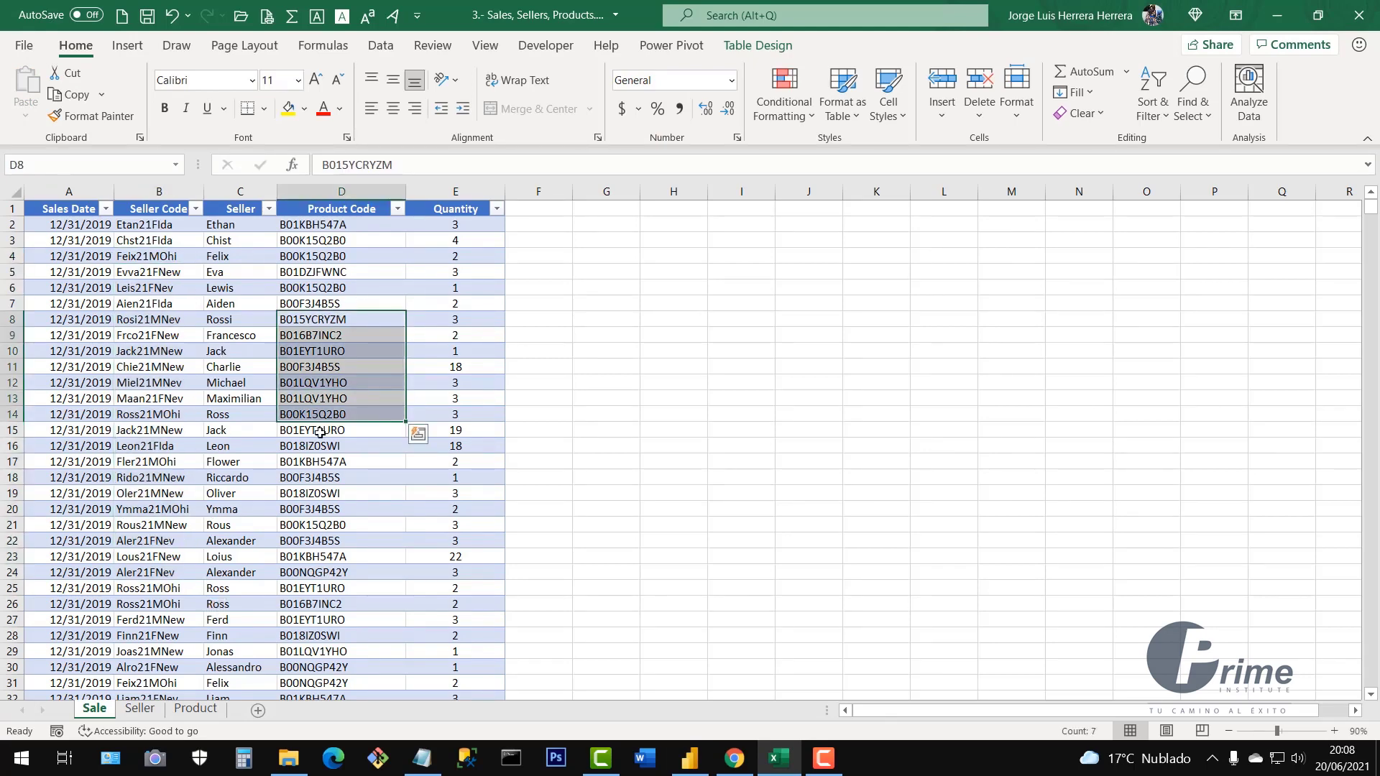
left_click(140, 709)
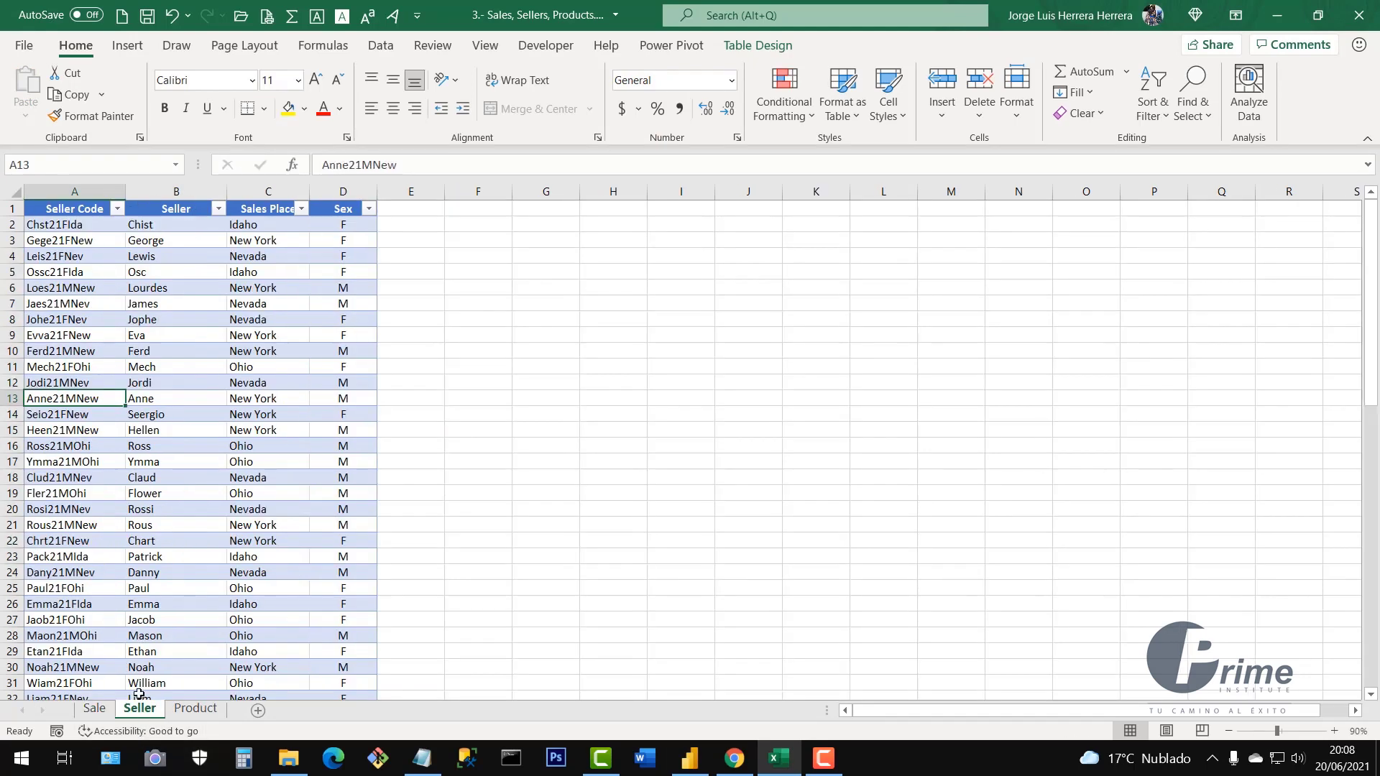
left_click(195, 708)
left_click(92, 708)
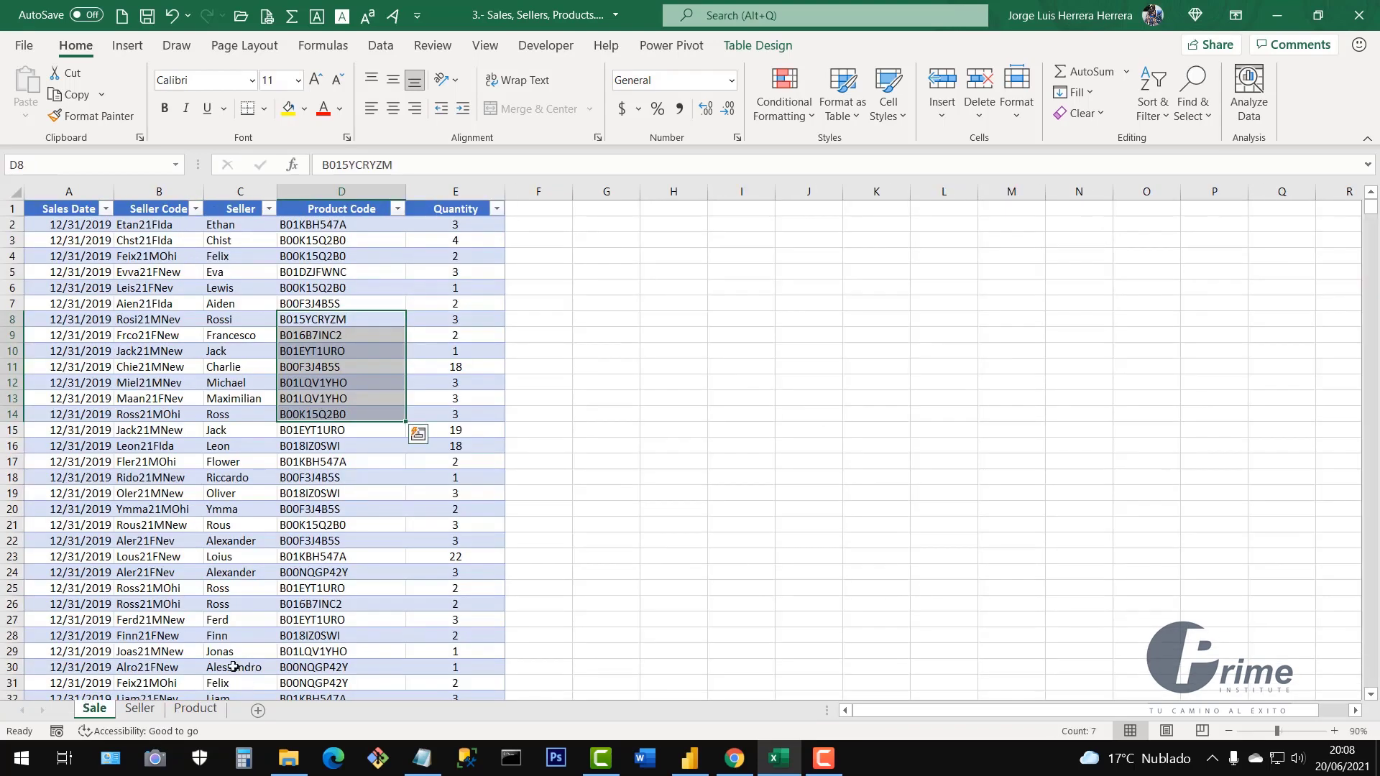
left_click(273, 479)
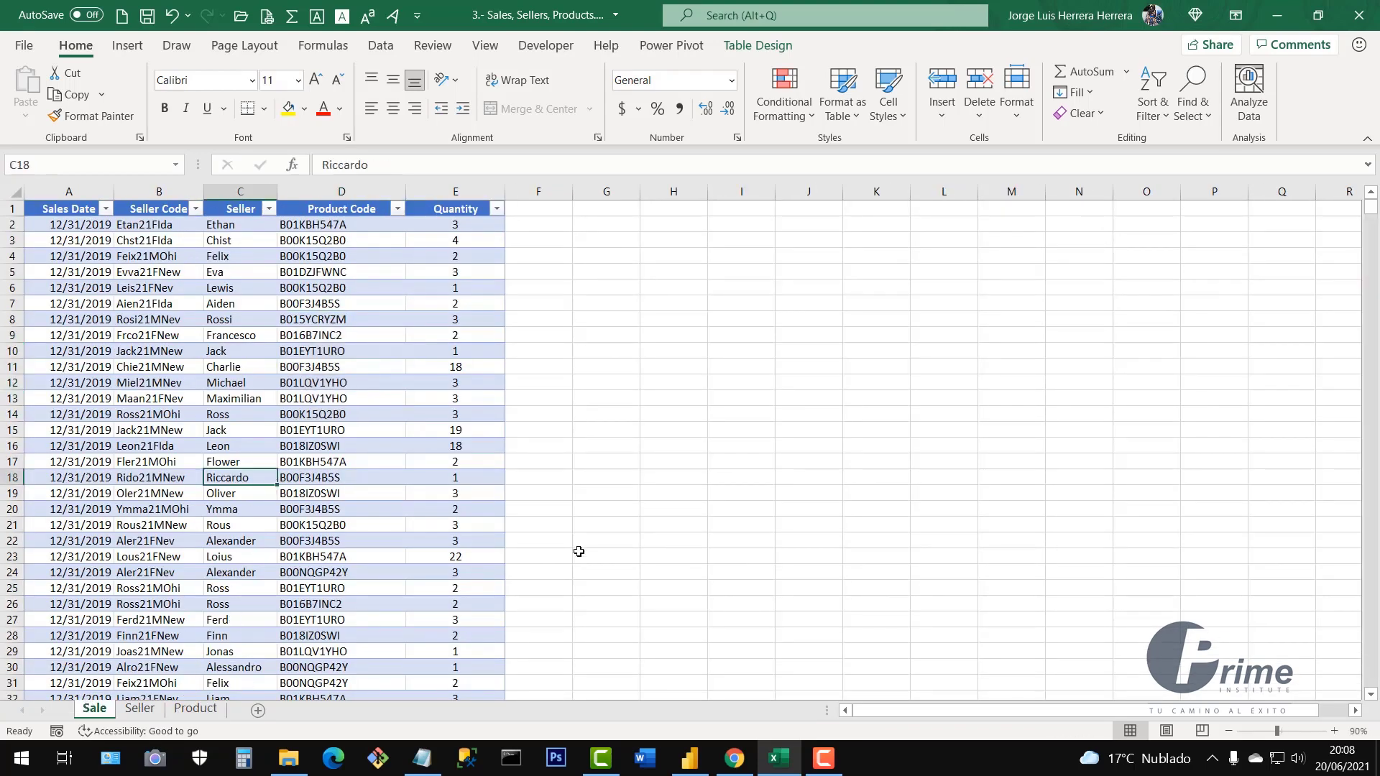
left_click(689, 758)
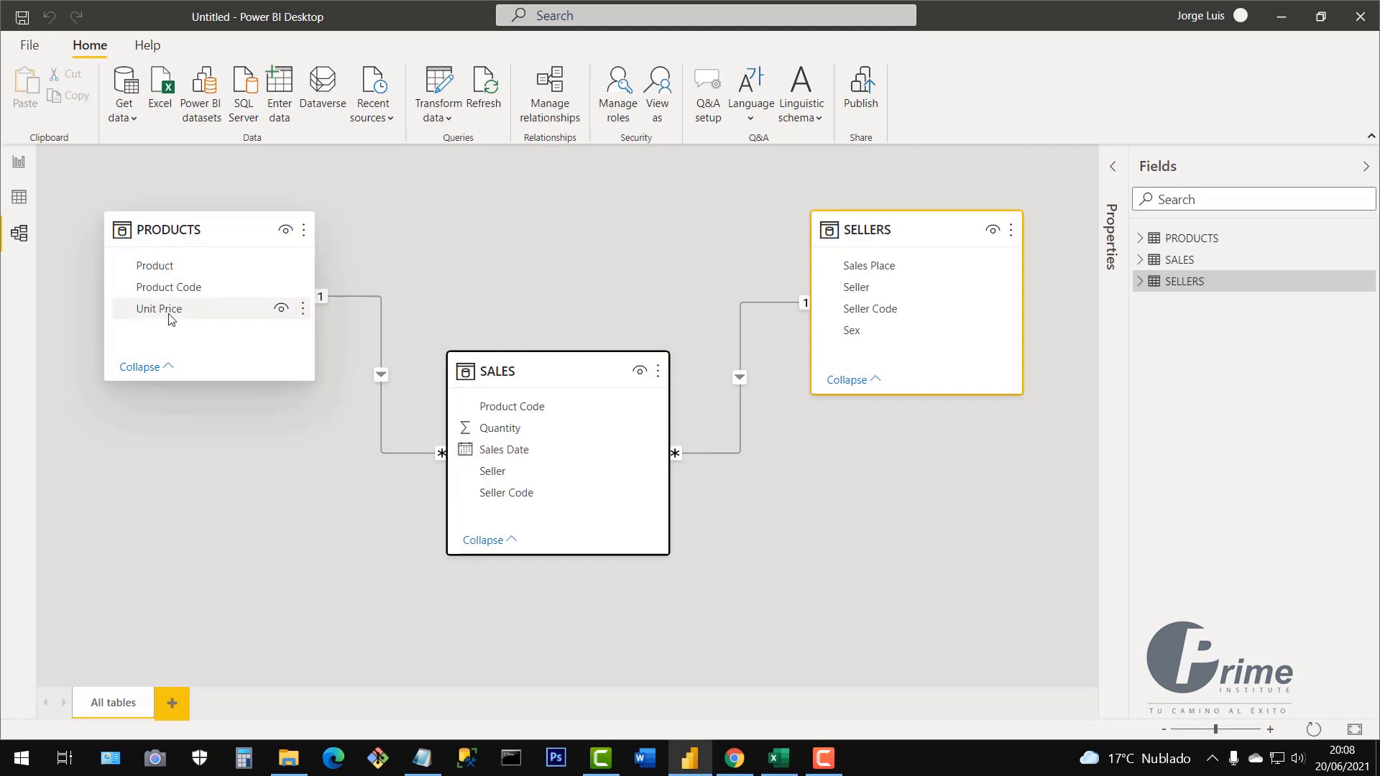
Move the SALES card slightly lower and the SELLERS card slightly outward, and relate Product in PRODUCTS to Seller in SALES
left_click_drag(576, 373, 590, 383)
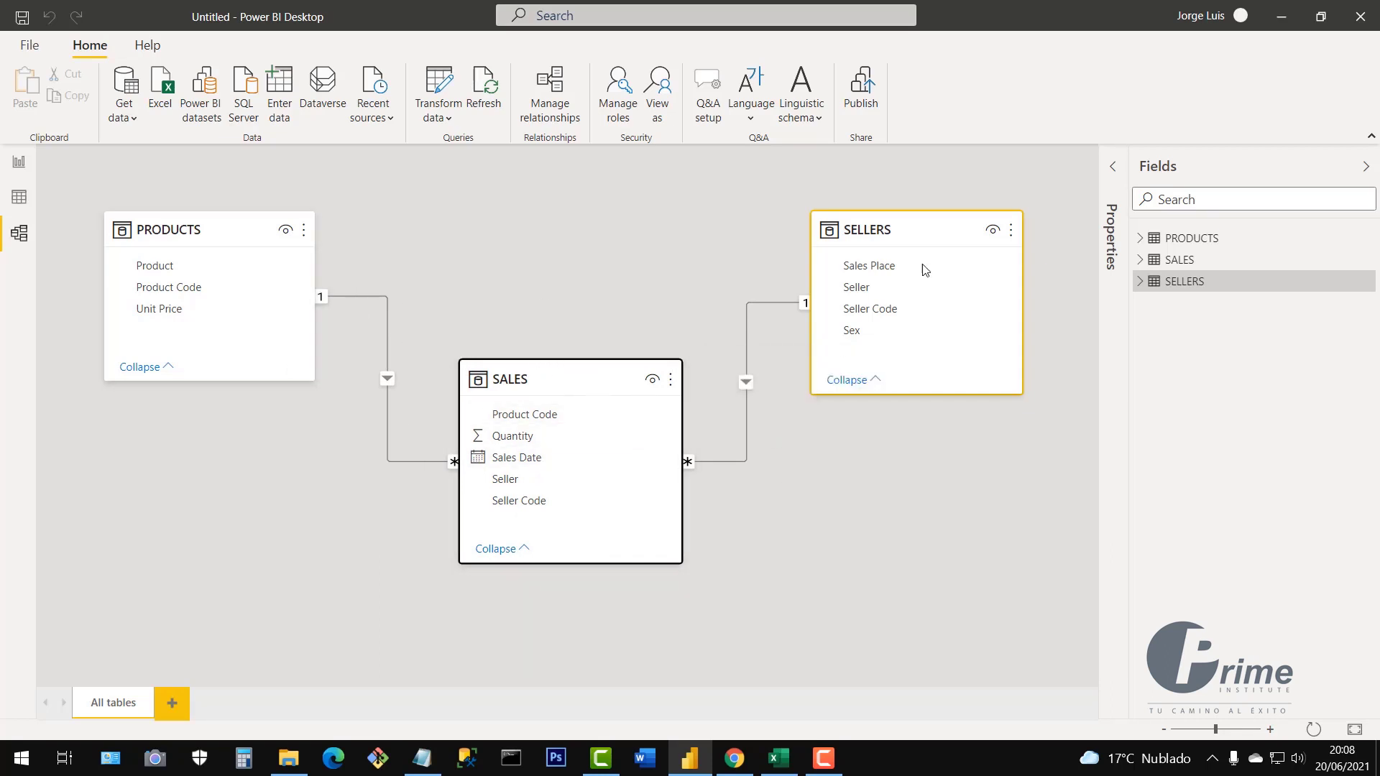
left_click_drag(883, 229, 901, 227)
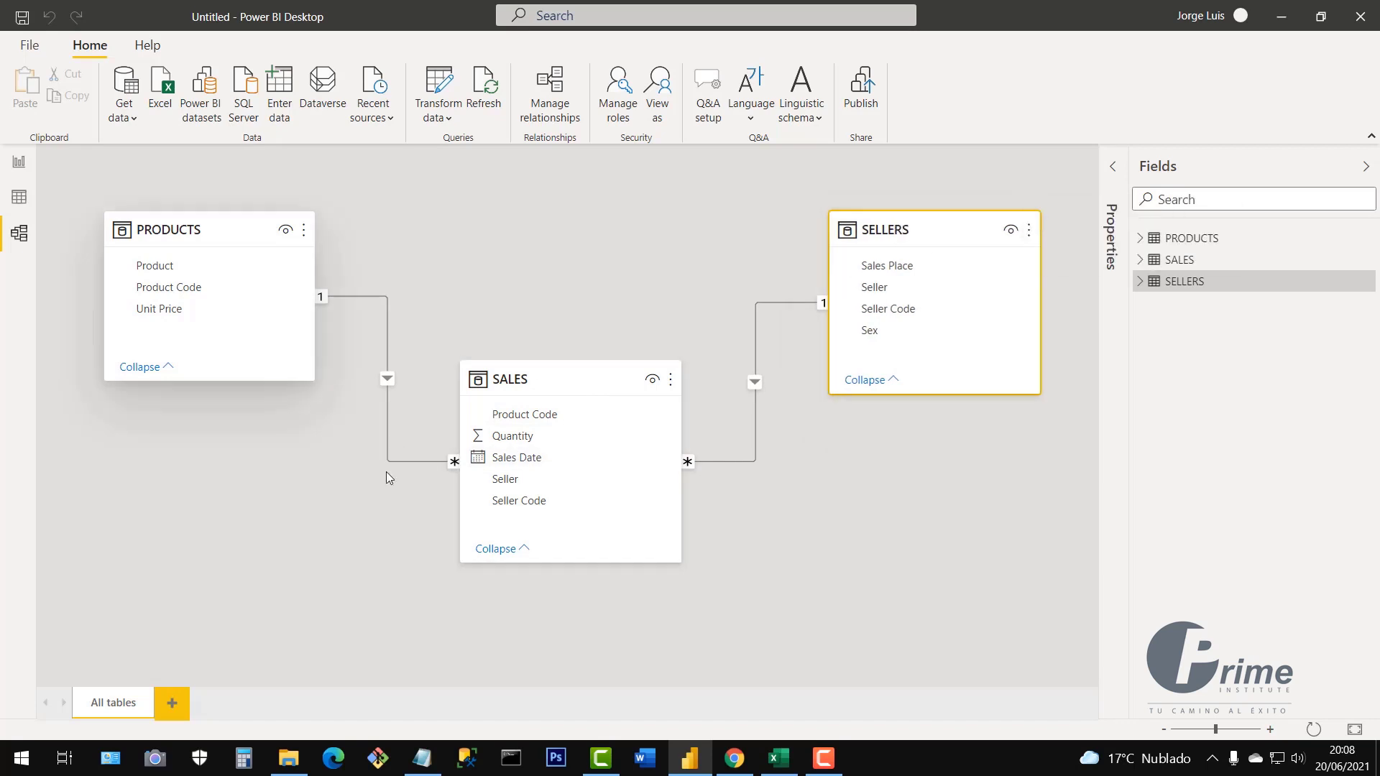
left_click_drag(546, 382, 559, 399)
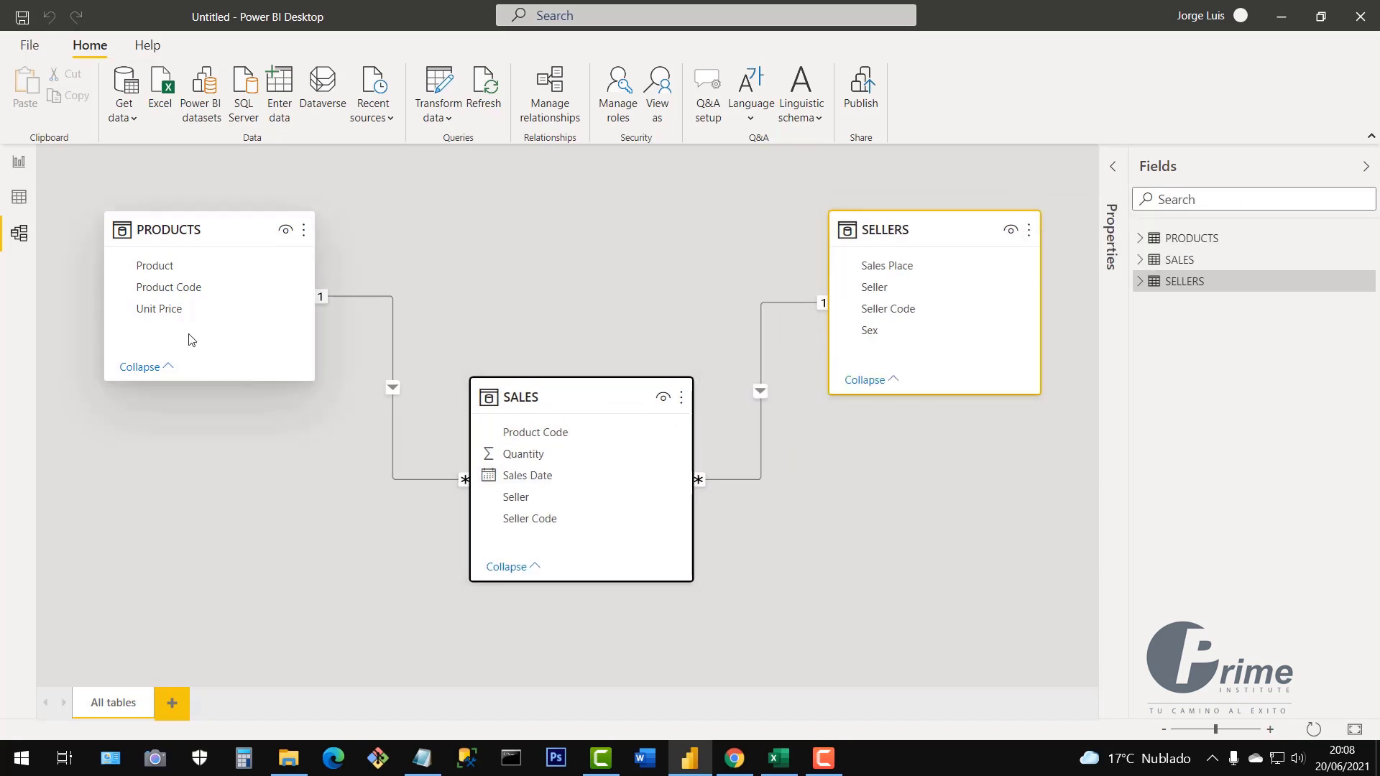
left_click(155, 271)
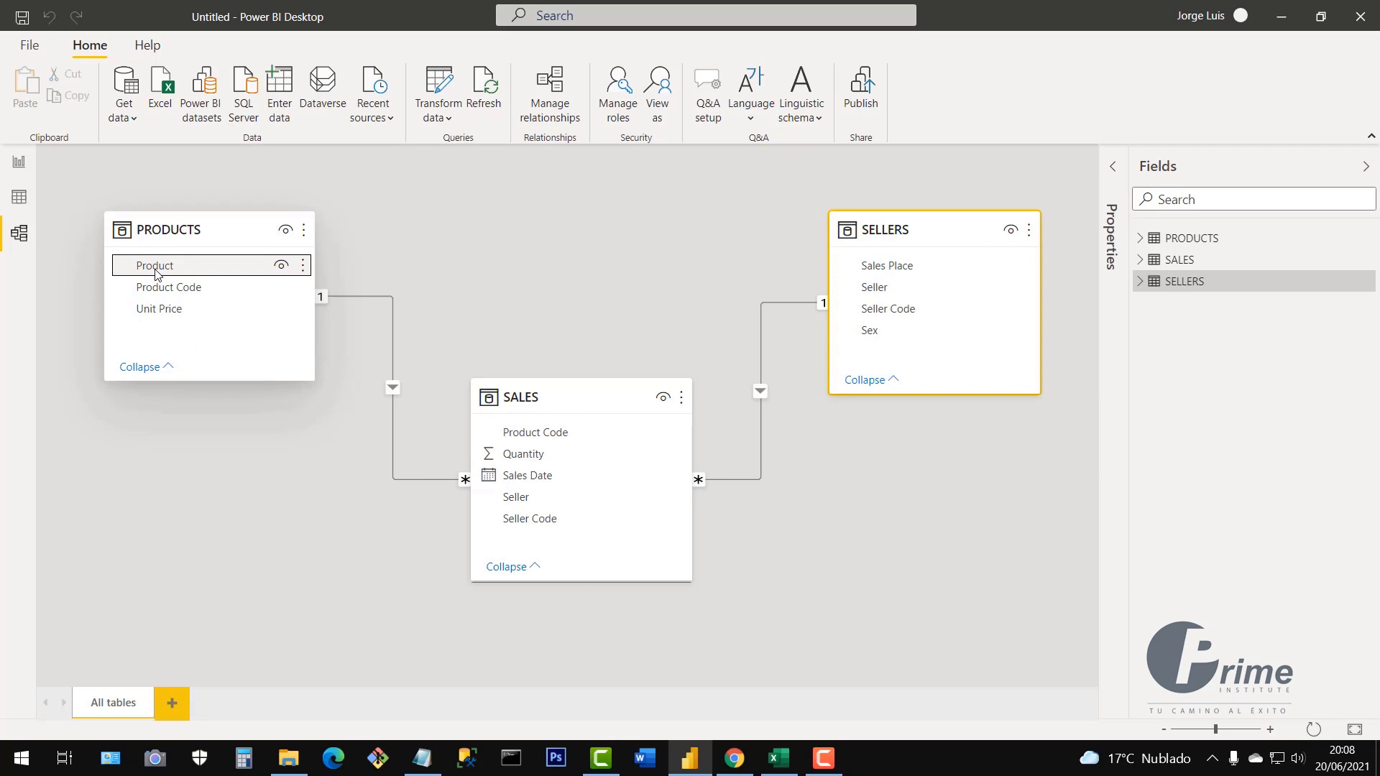
left_click_drag(156, 271, 515, 499)
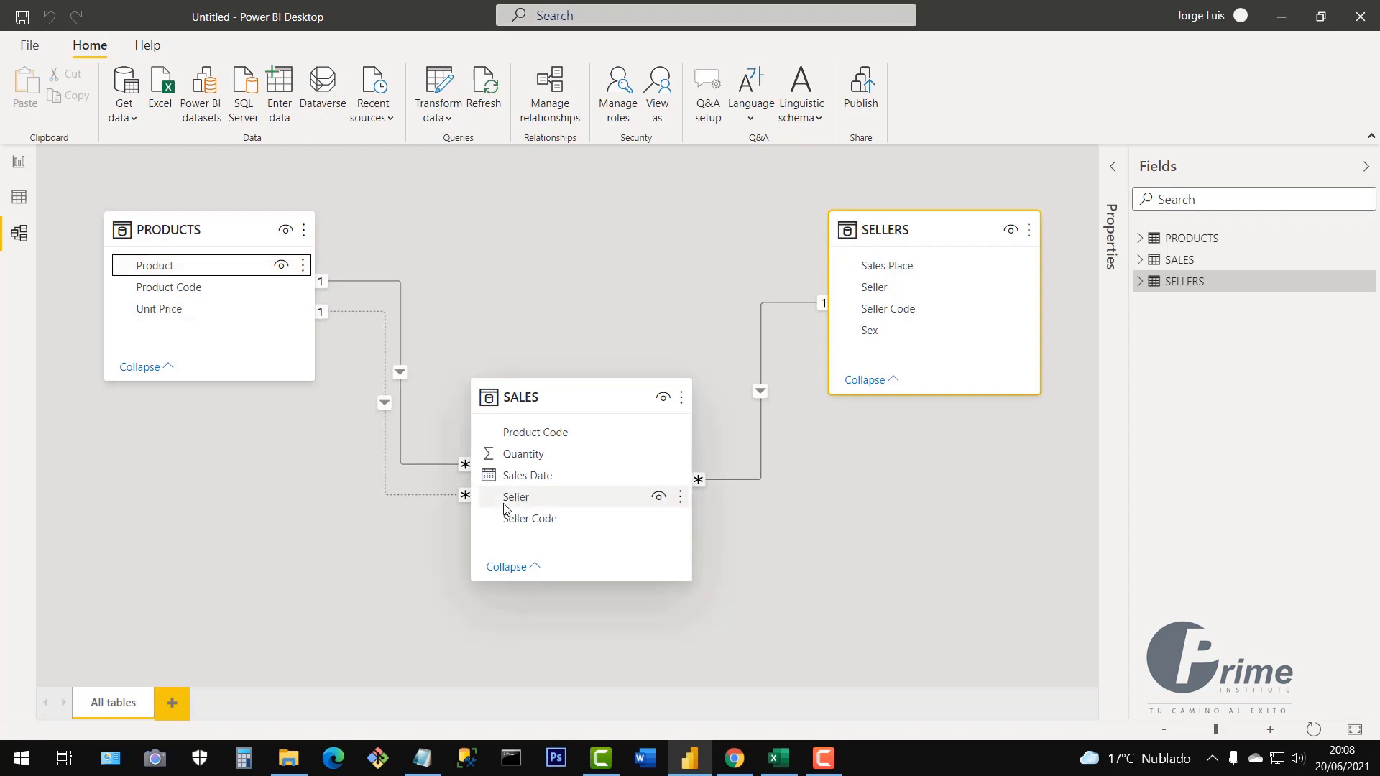
Move the SALES card slightly closer to SELLERS and review the related columns of the inactive relationship between PRODUCTS and SALES
left_click_drag(569, 400, 597, 397)
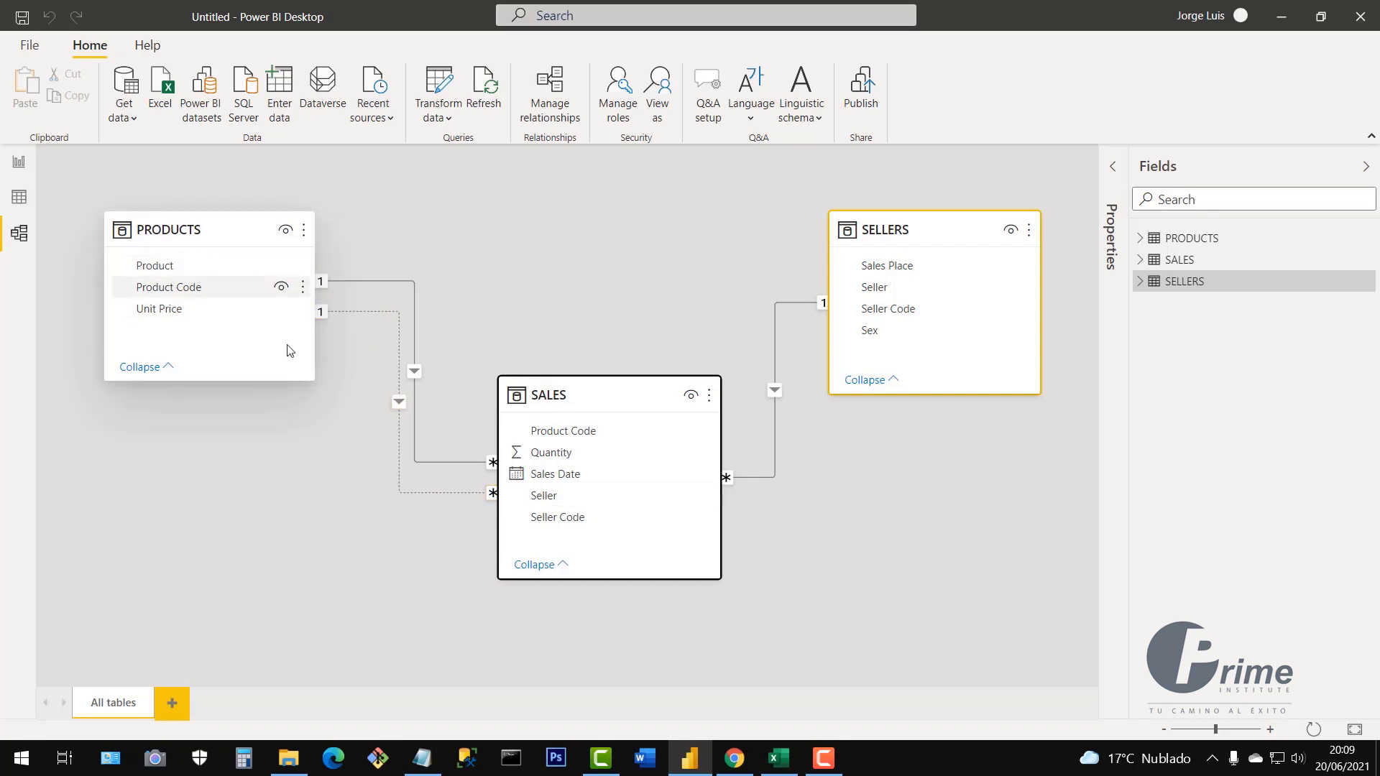
double_click(399, 449)
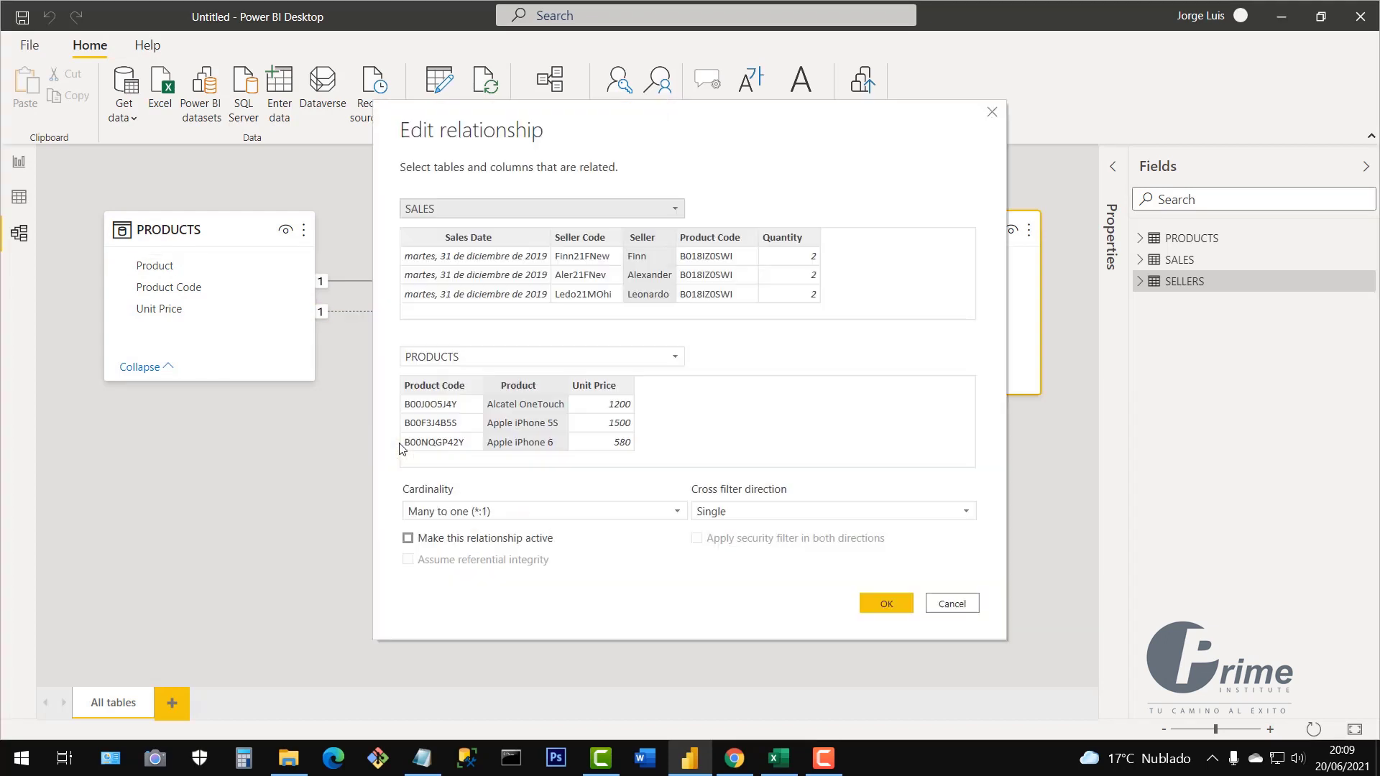
left_click(646, 237)
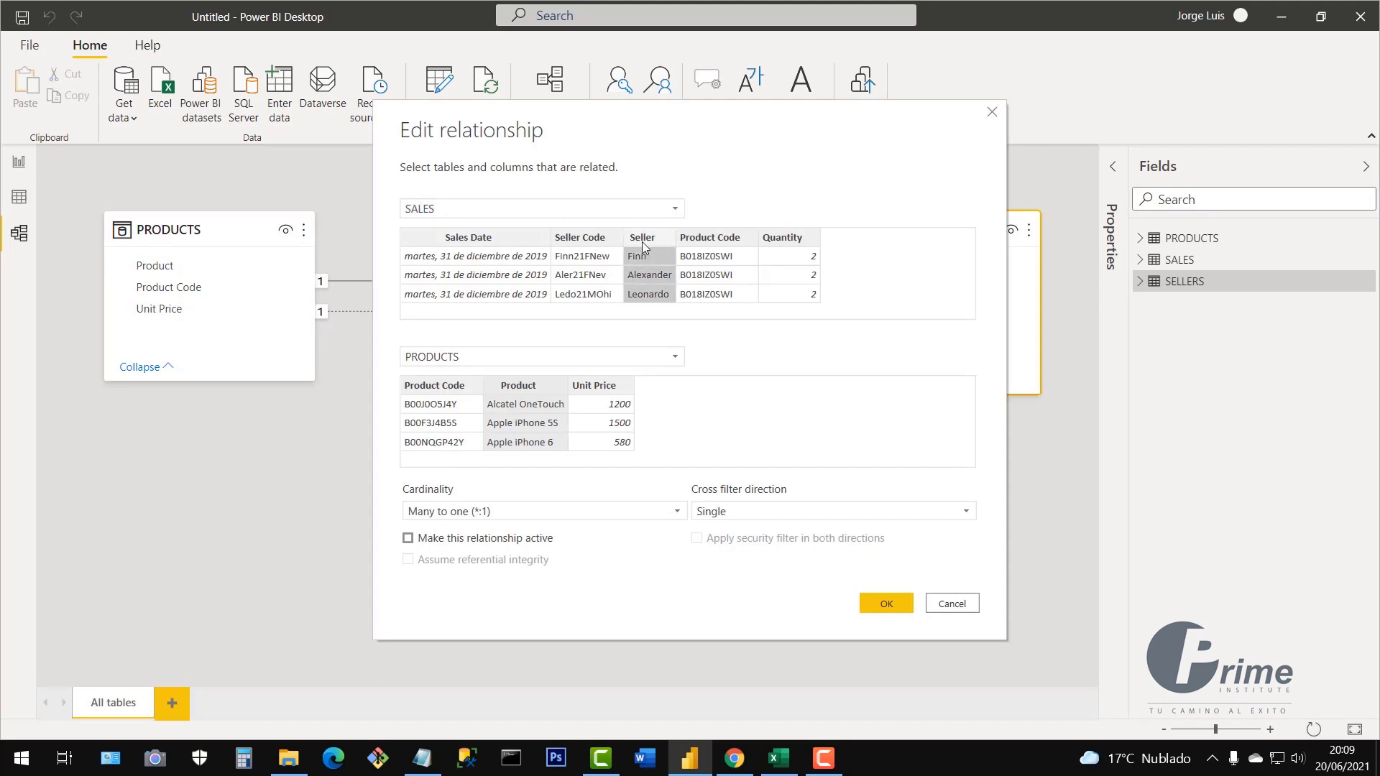
left_click(516, 389)
left_click(950, 605)
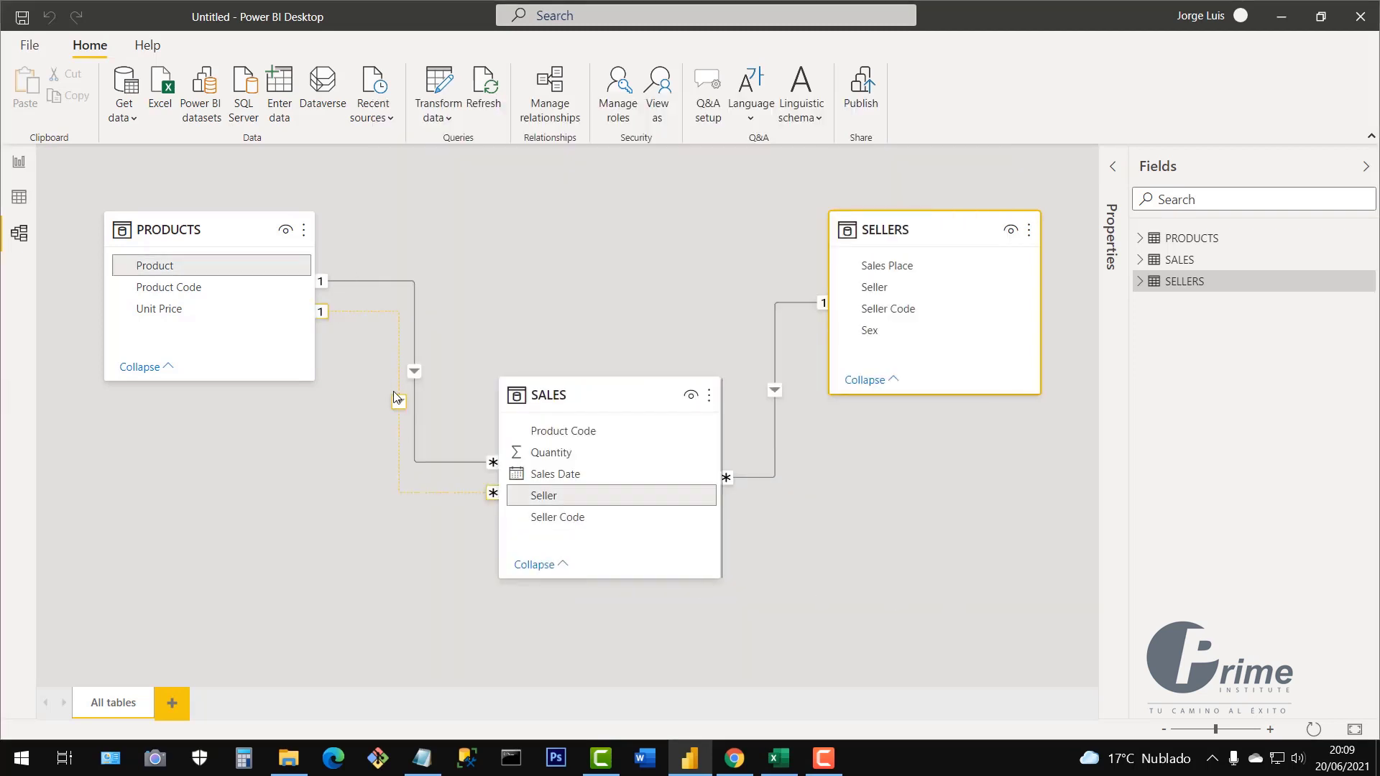
Delete the inactive relationship between Product in PRODUCTS and Seller in SALES
right_click(399, 454)
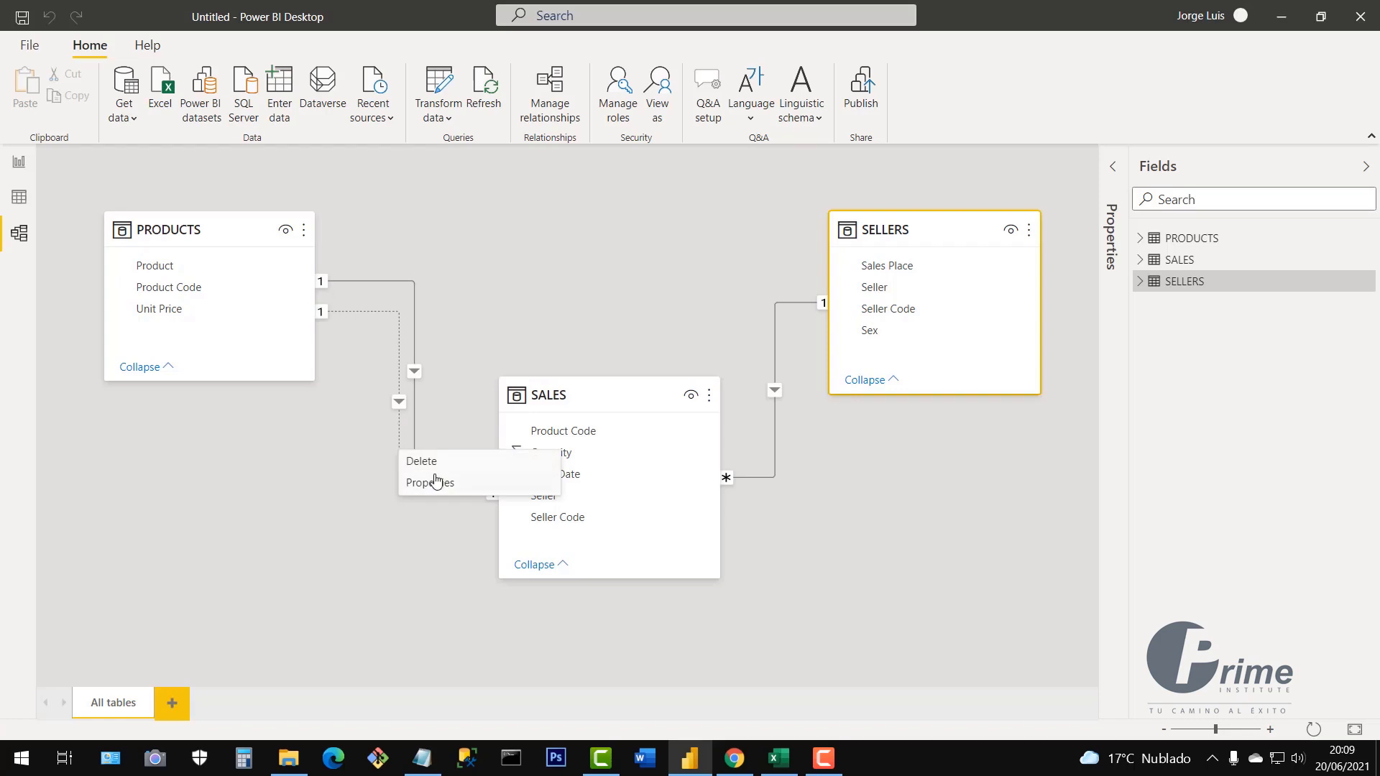
left_click(428, 463)
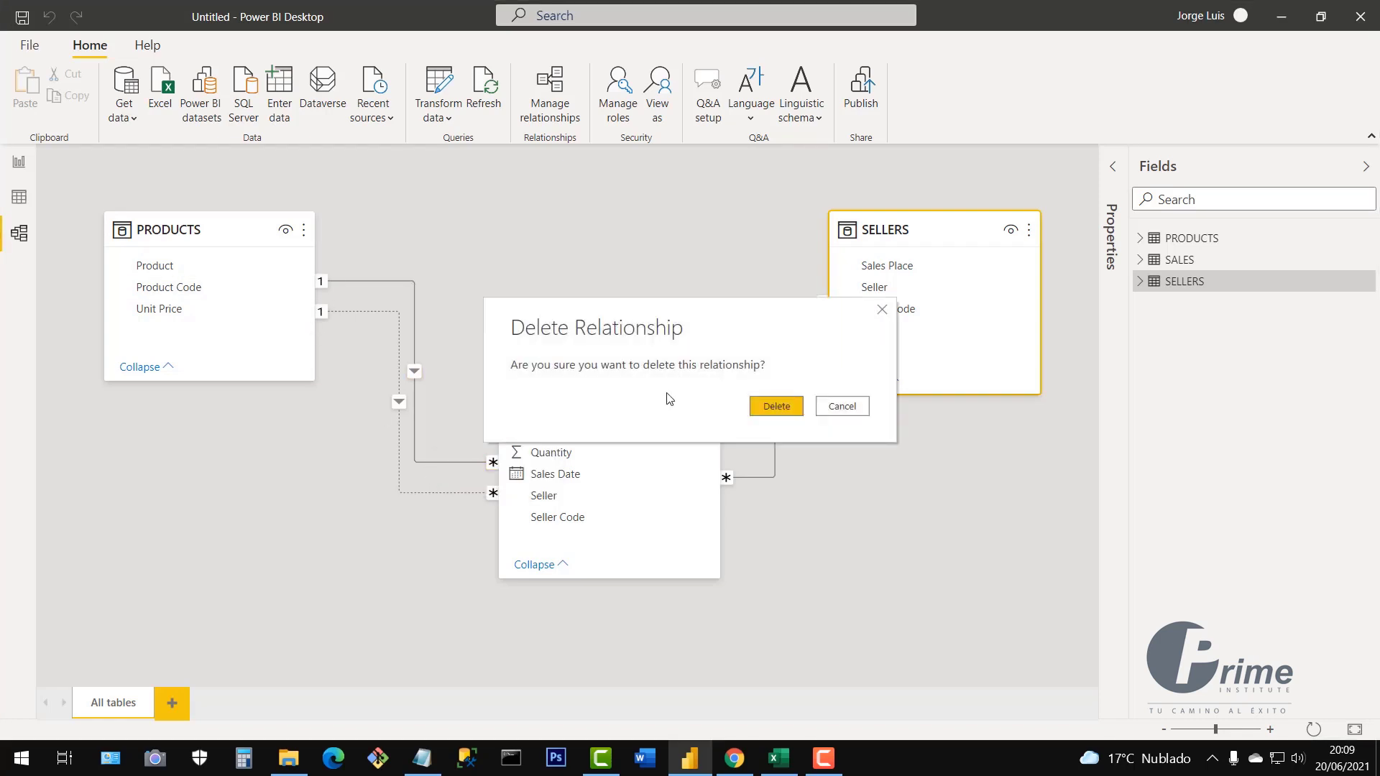
left_click(763, 414)
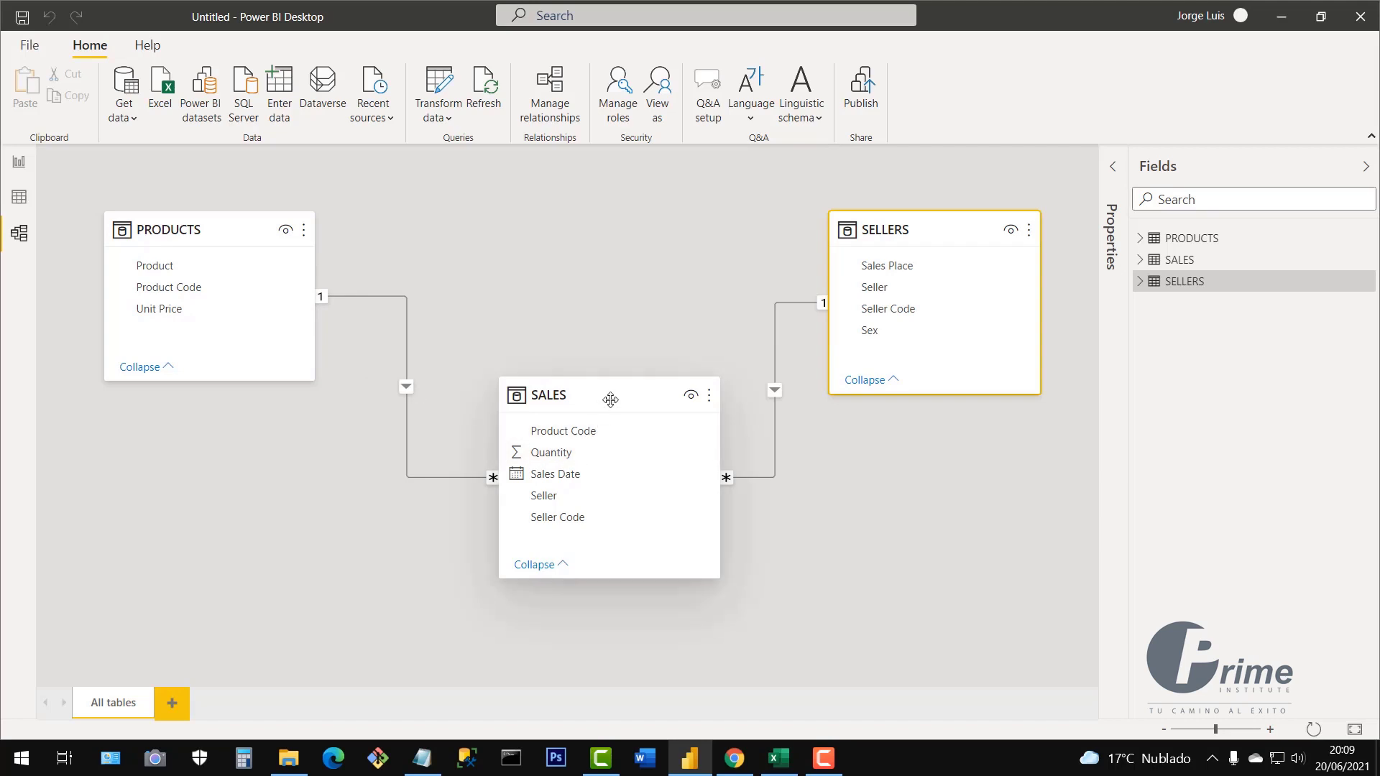
Move the SALES card closer to PRODUCTS and create an inactive many-to-many relationship from Sales Date in SALES to Sex in SELLERS, filtering both directions
left_click_drag(610, 397, 564, 396)
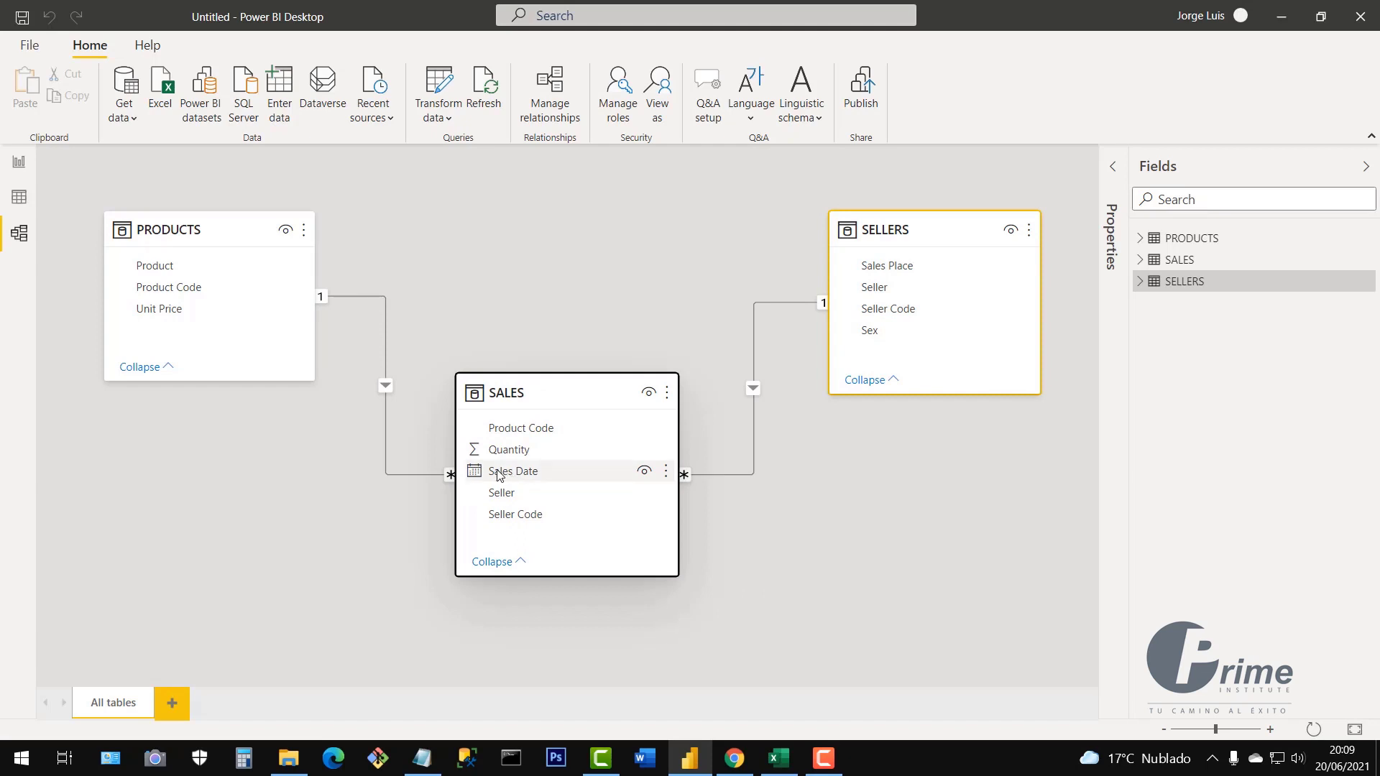
left_click_drag(515, 481, 875, 342)
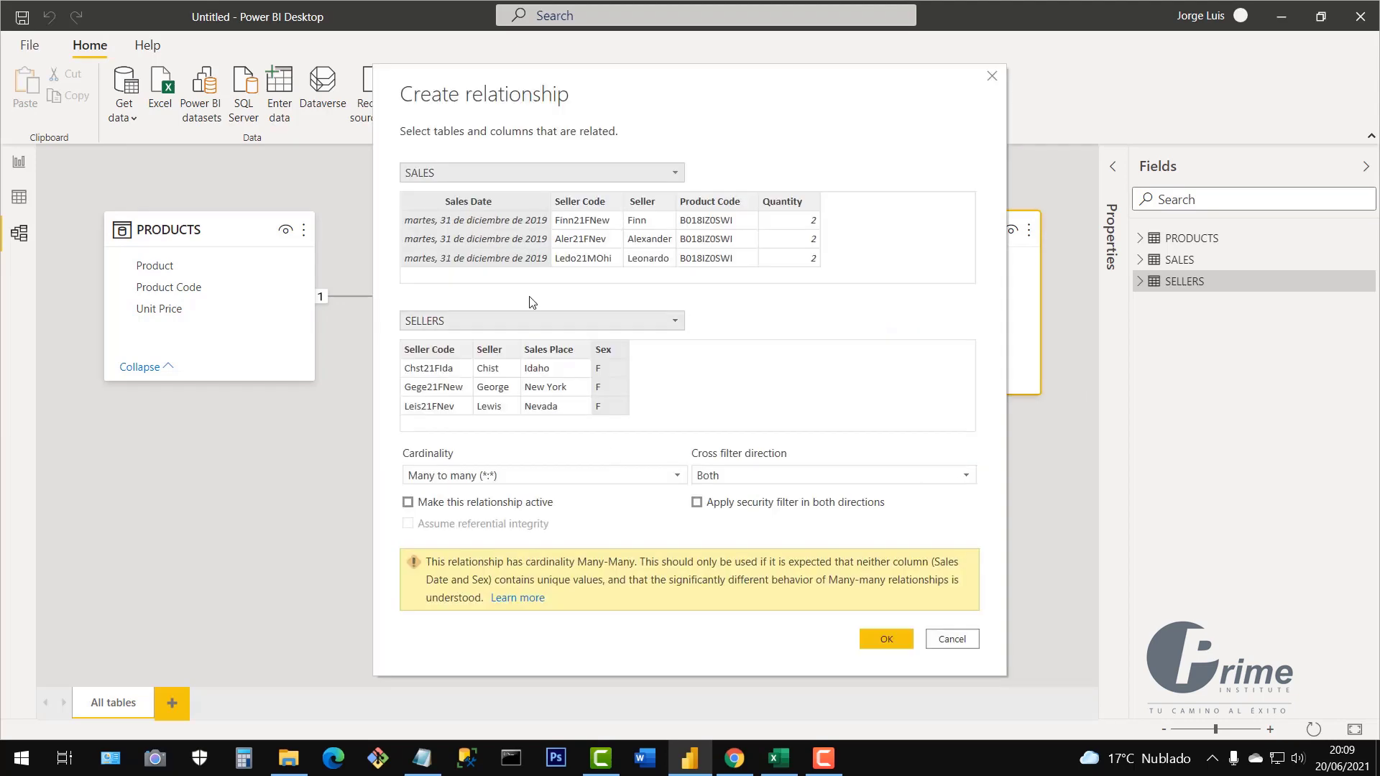
left_click_drag(739, 91, 585, 90)
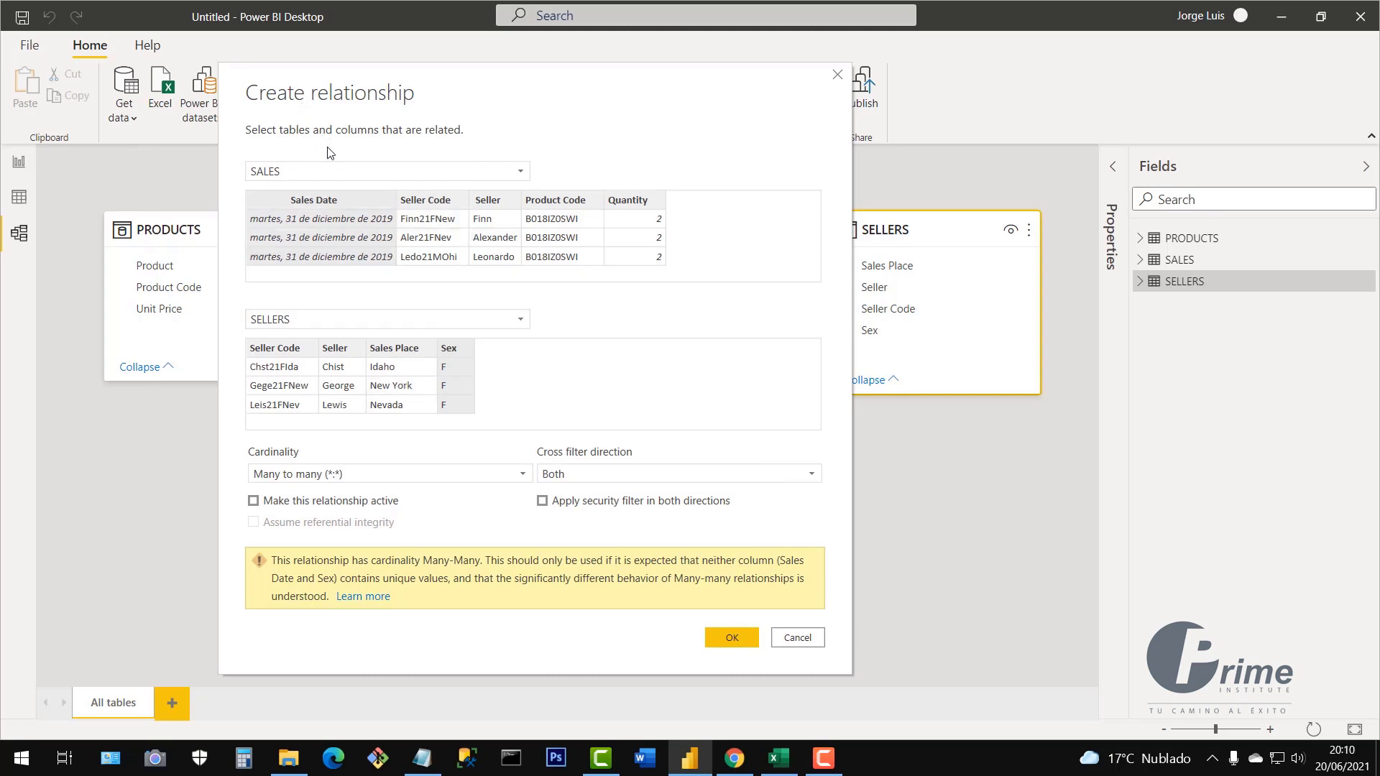
left_click(311, 202)
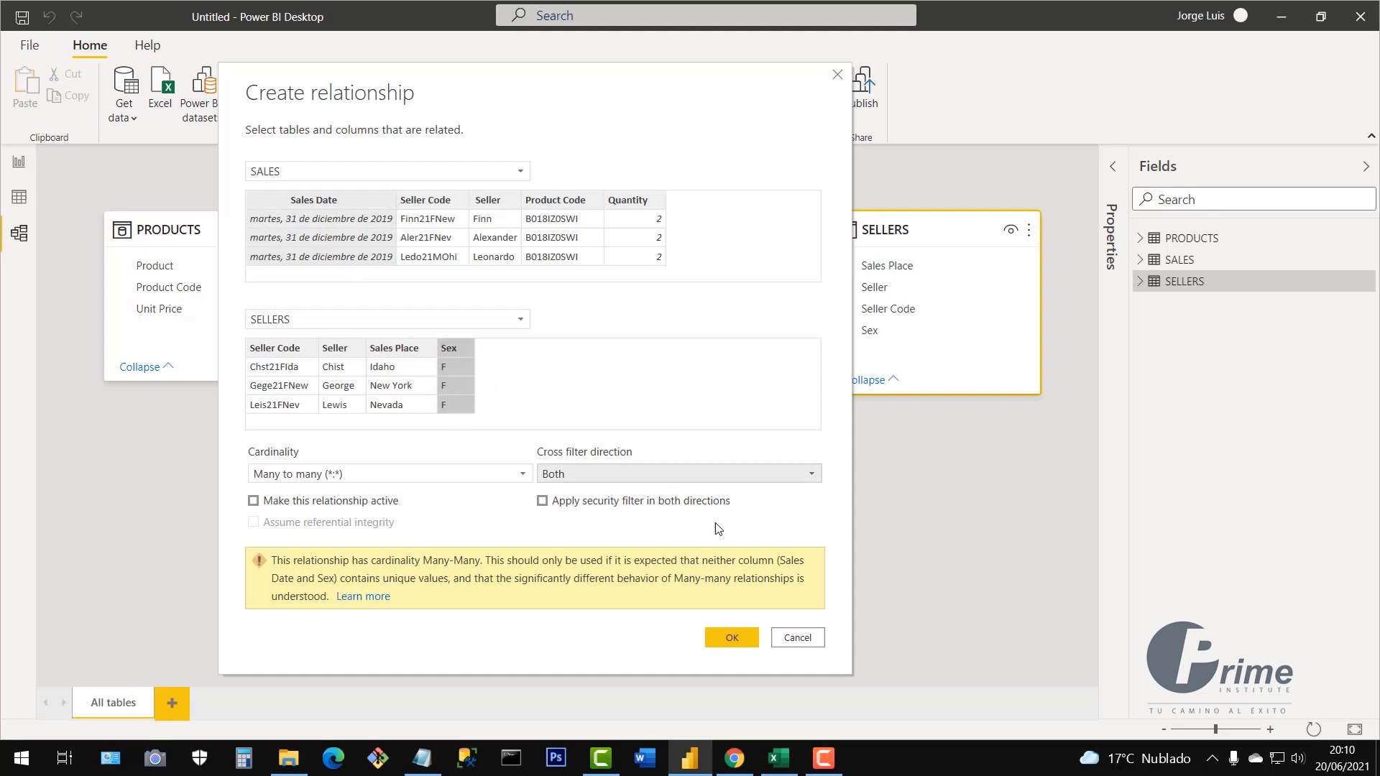
left_click(717, 637)
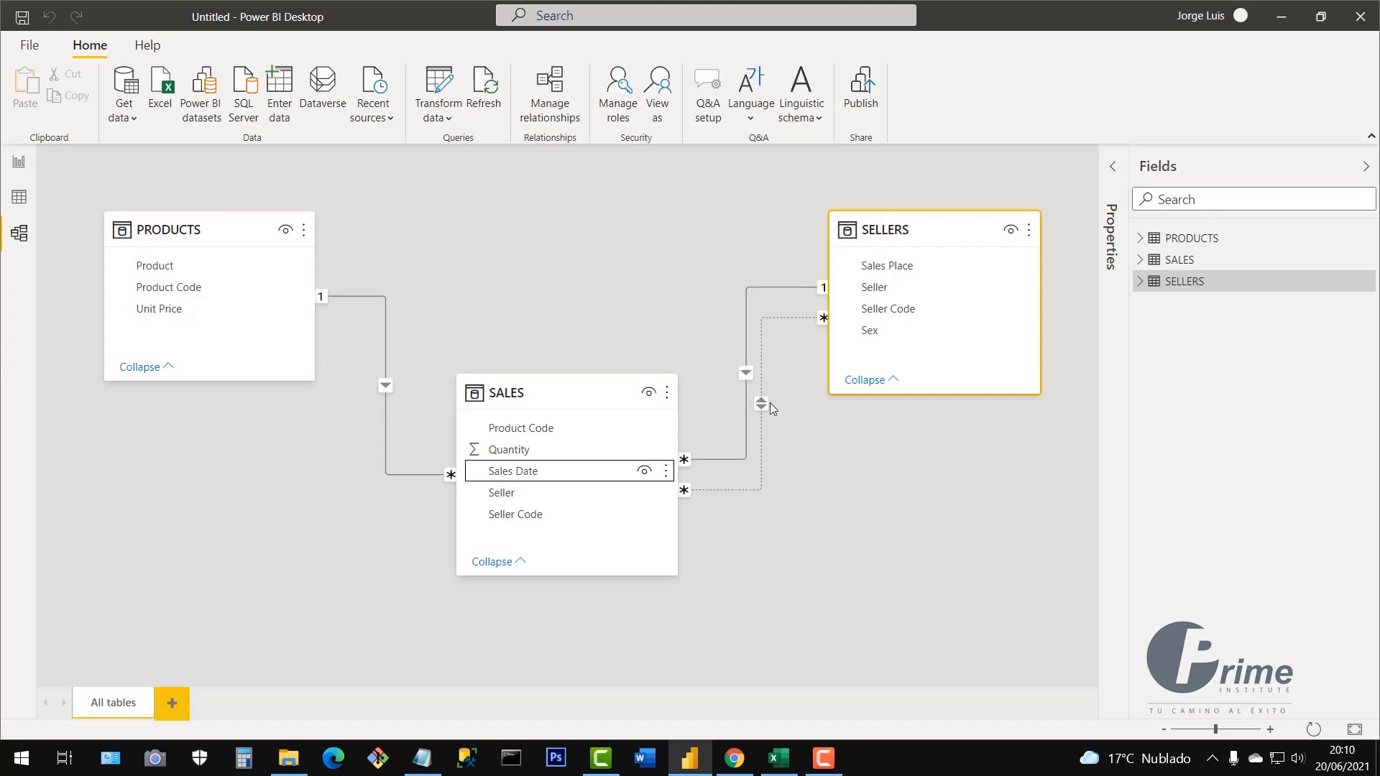
Delete the inactive many-to-many relationship between SALES and SELLERS, and shift the SALES card slightly lower and closer to PRODUCTS
left_click(791, 317)
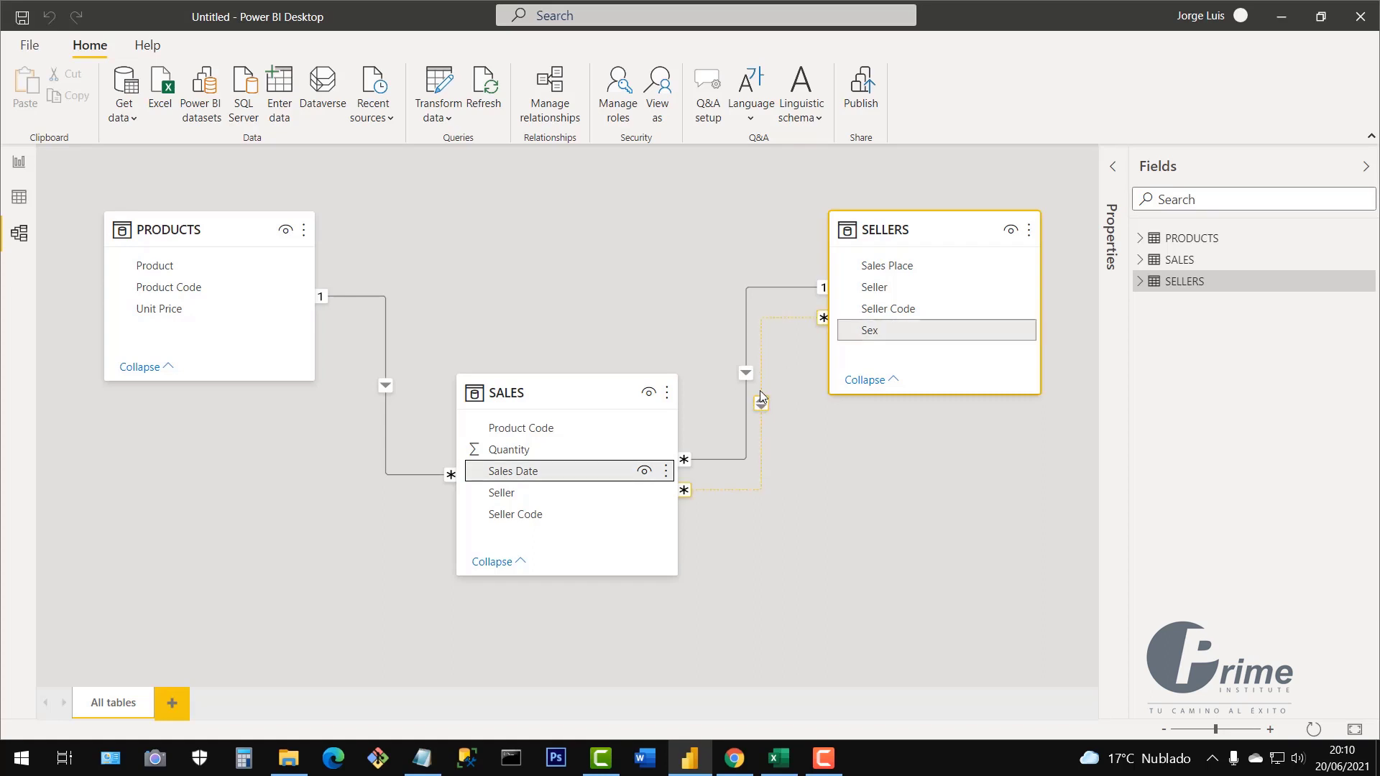
right_click(760, 390)
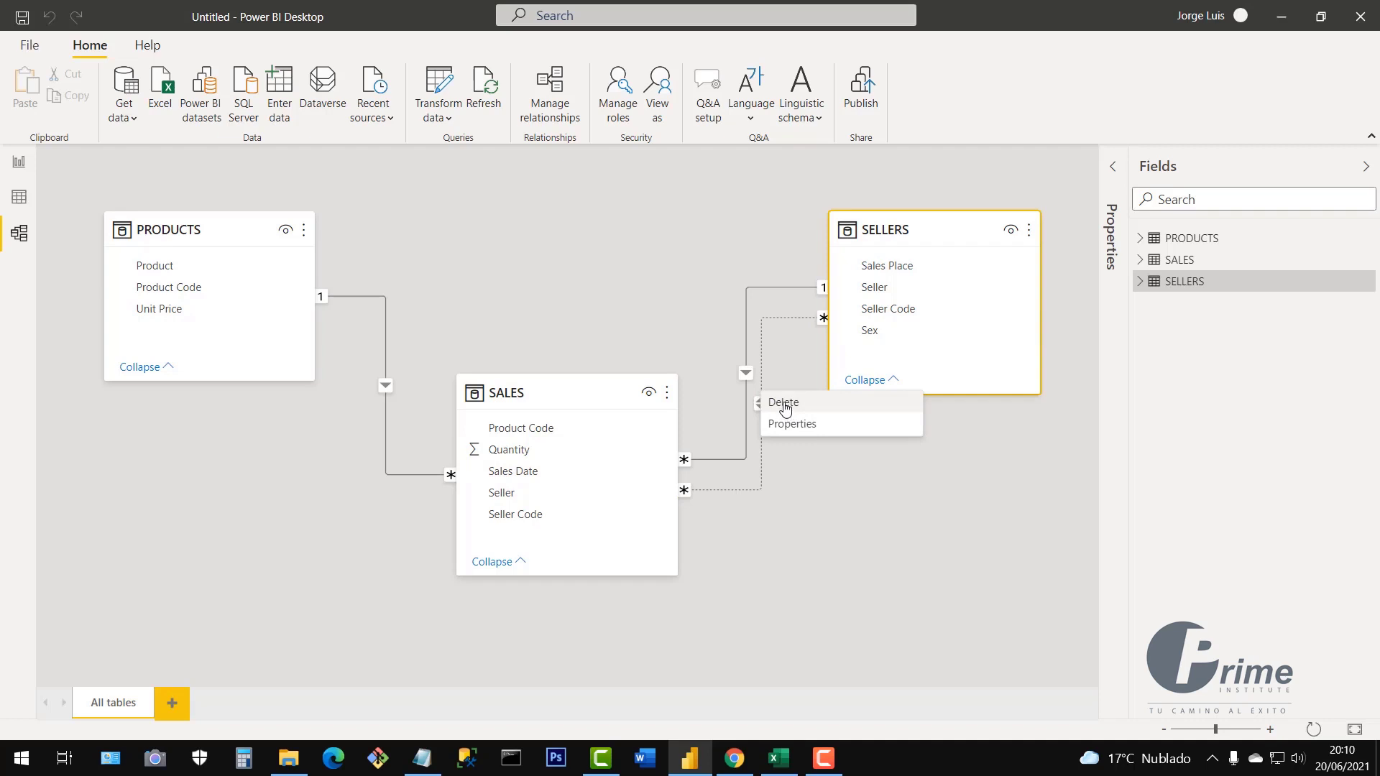
left_click(783, 408)
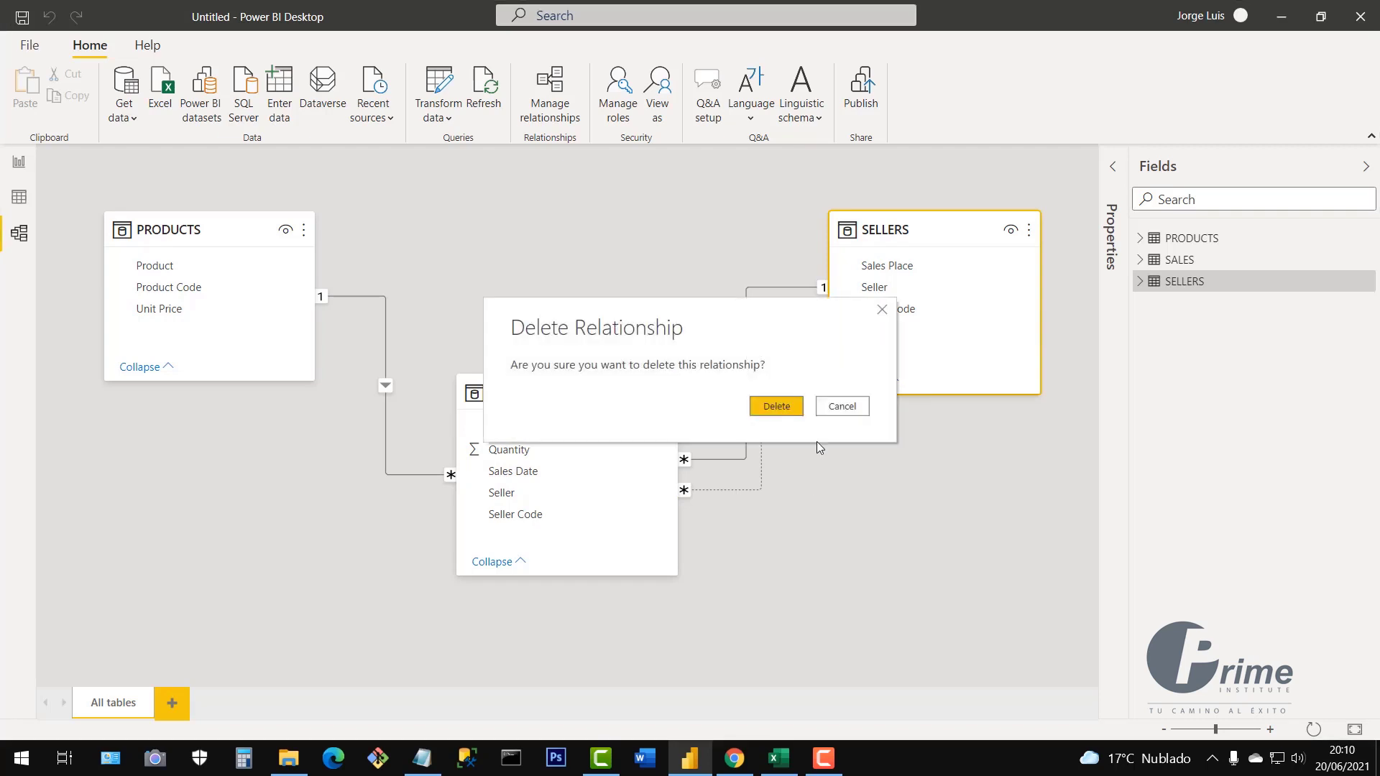
left_click(785, 404)
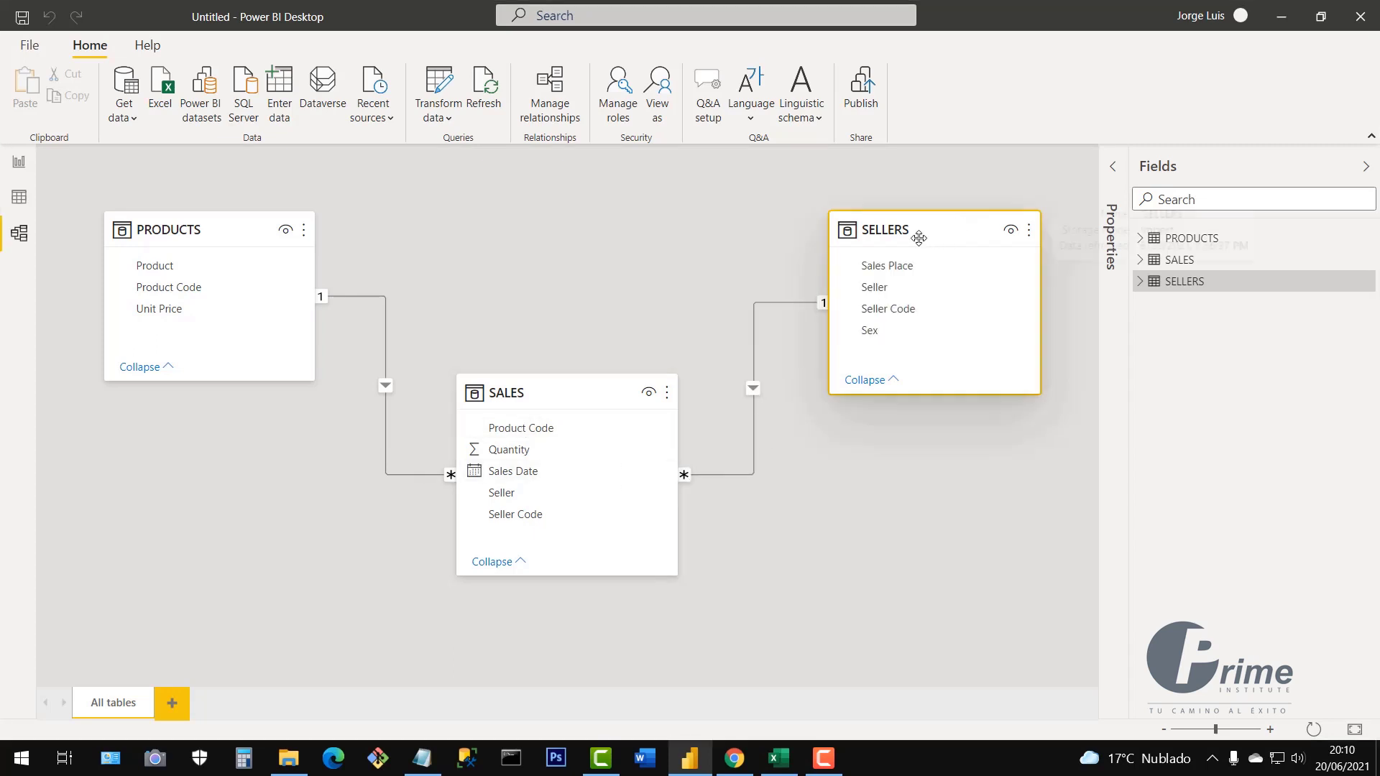
mouse_move(918, 237)
left_mouse_down()
mouse_move(915, 293)
mouse_move(912, 224)
left_mouse_up()
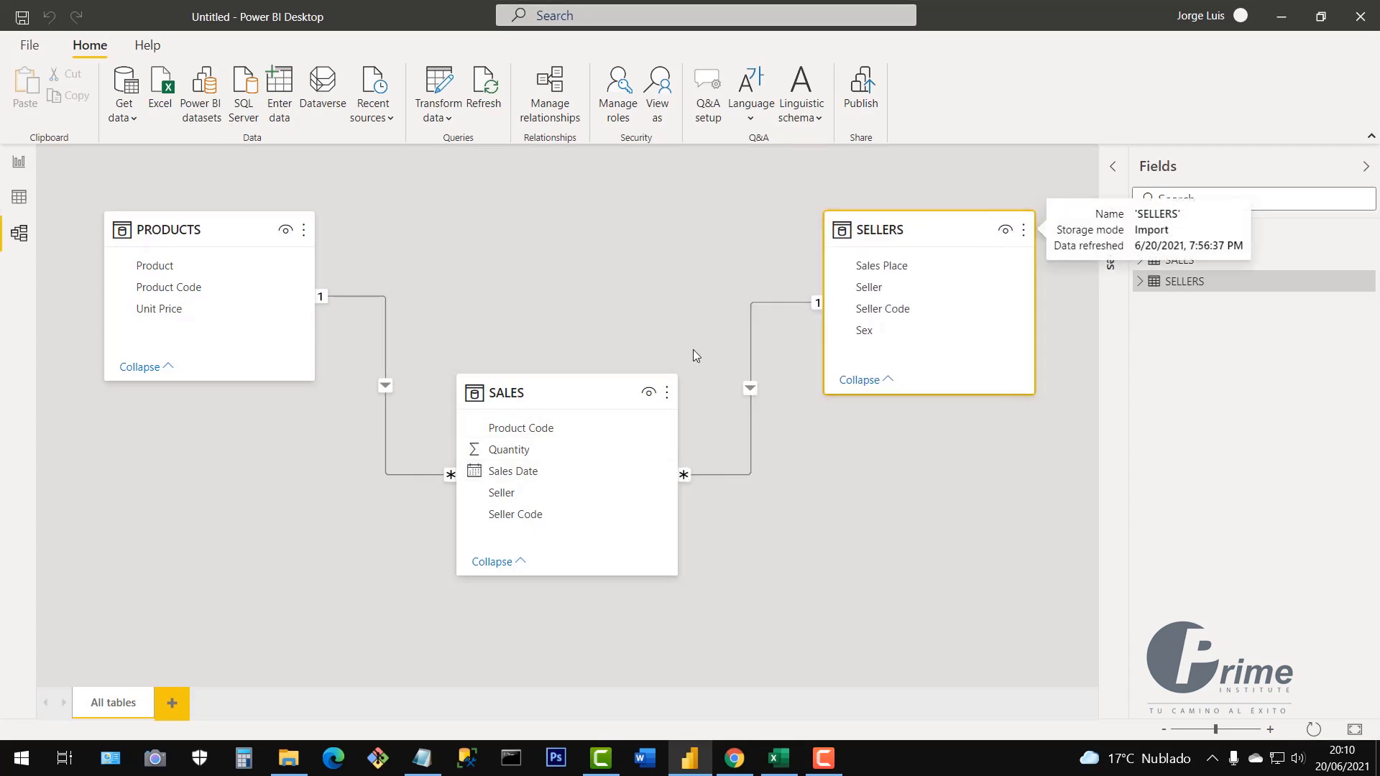
left_click_drag(541, 390, 517, 403)
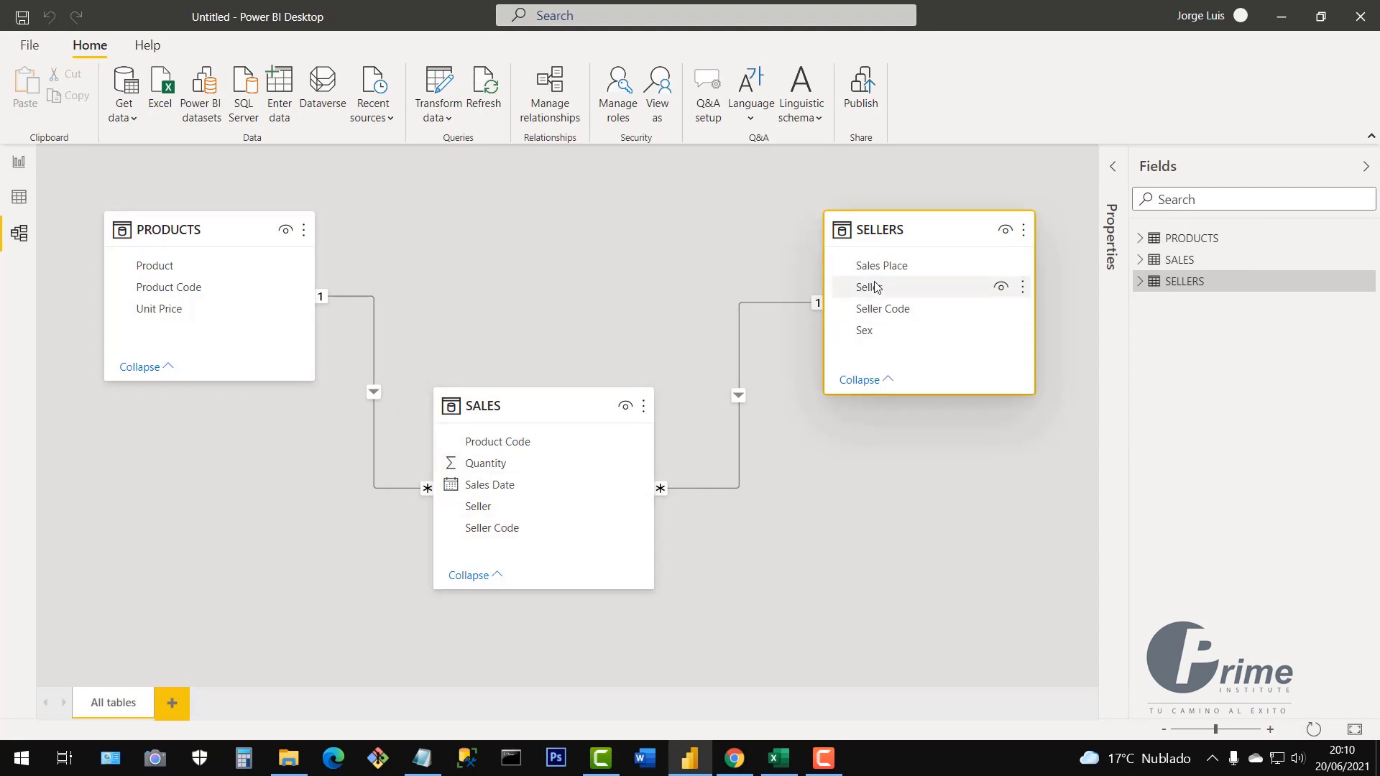
Examine the Seller columns on the Sale and Seller sheets in the Excel workbook and return to Power BI Desktop
left_click(775, 767)
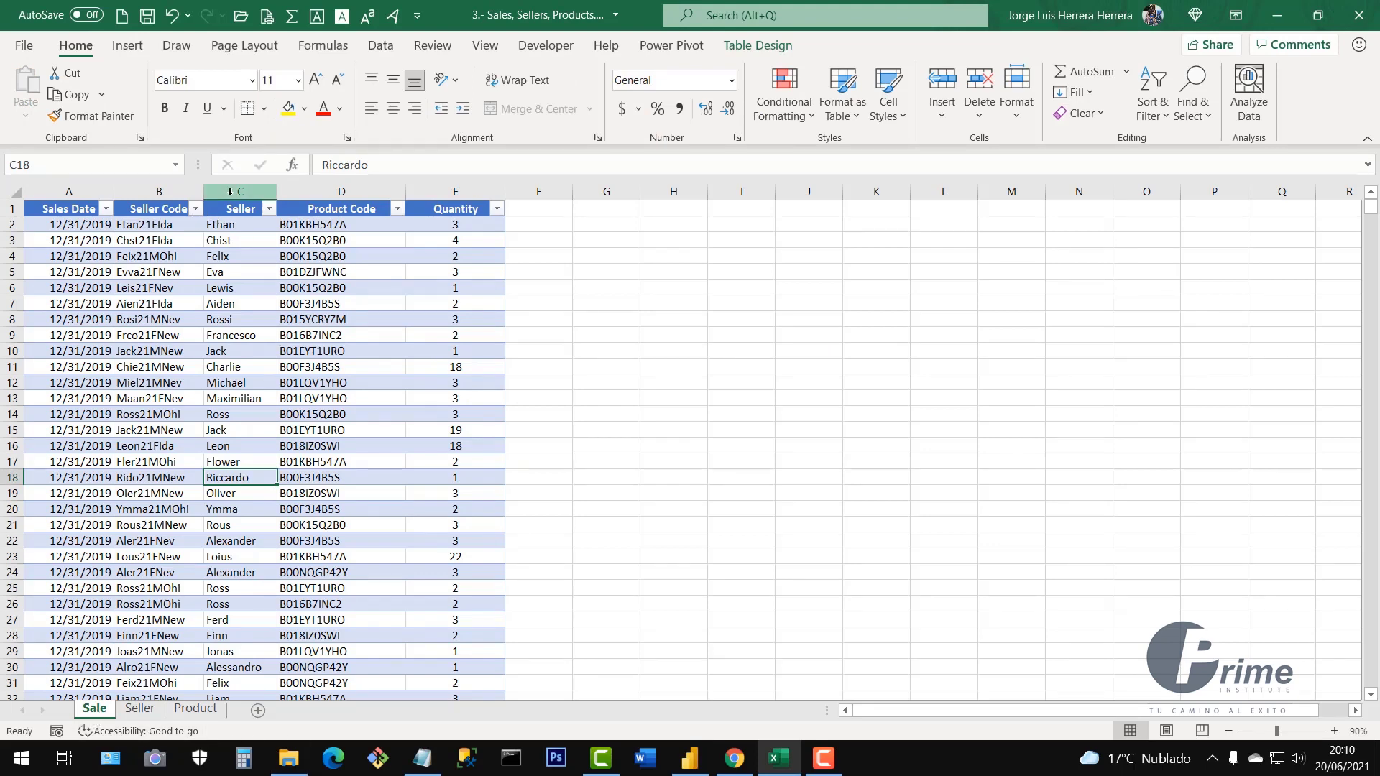
left_click(230, 191)
left_click(144, 709)
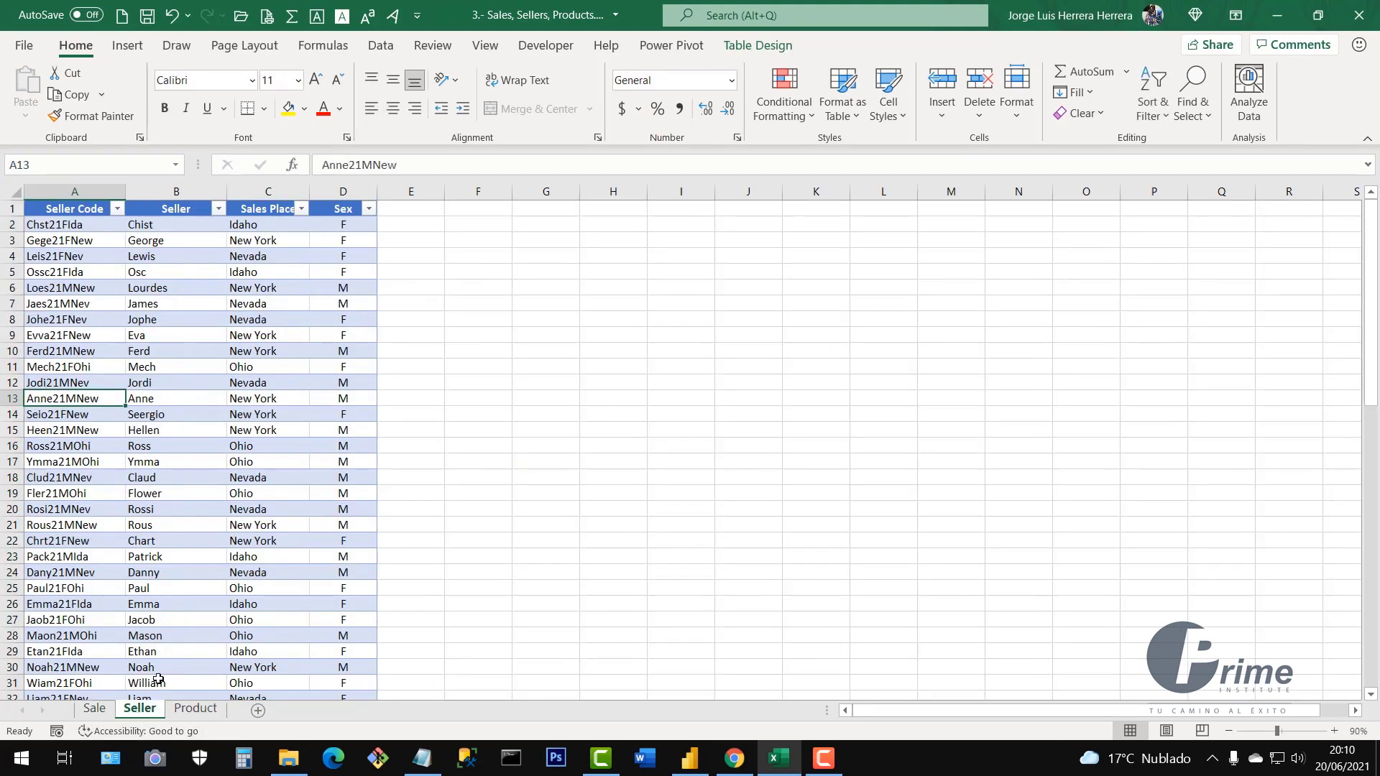
left_click(176, 191)
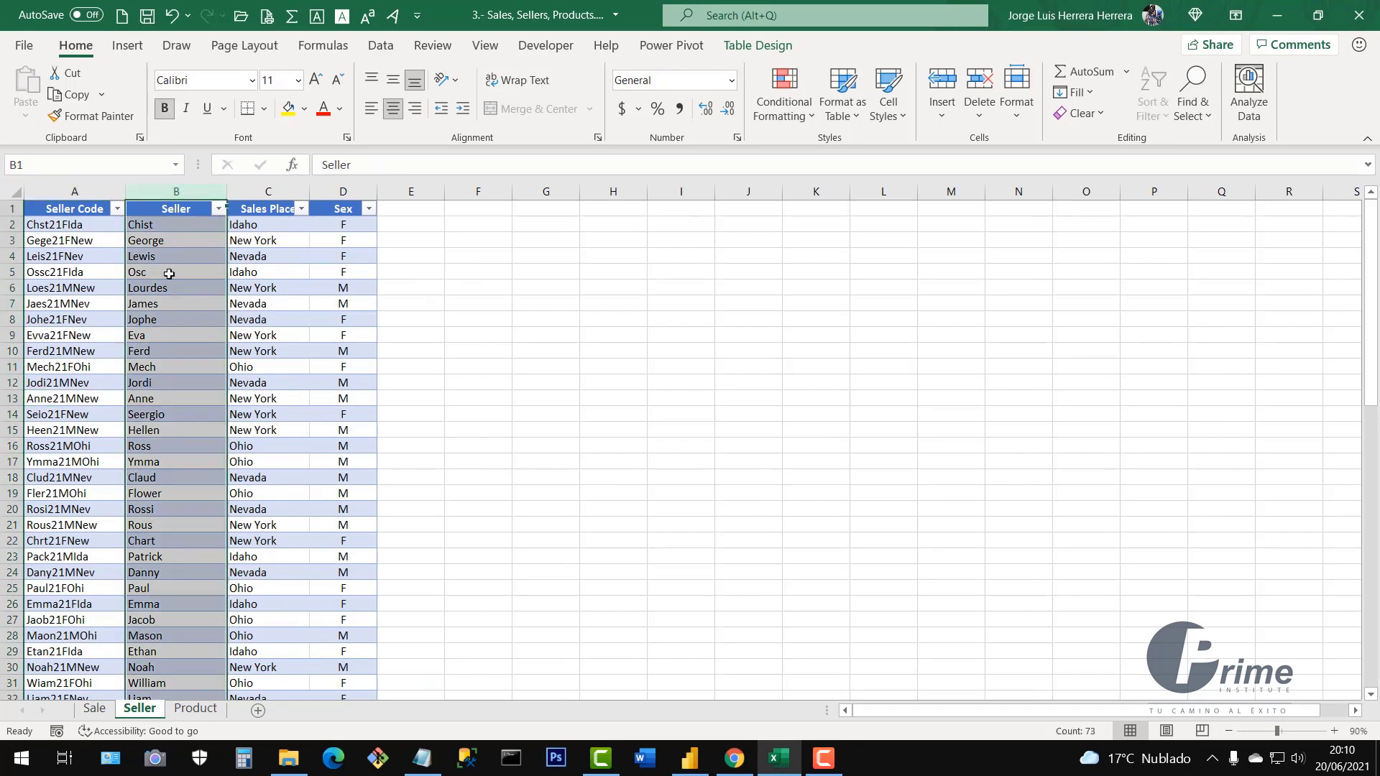
left_click(1276, 15)
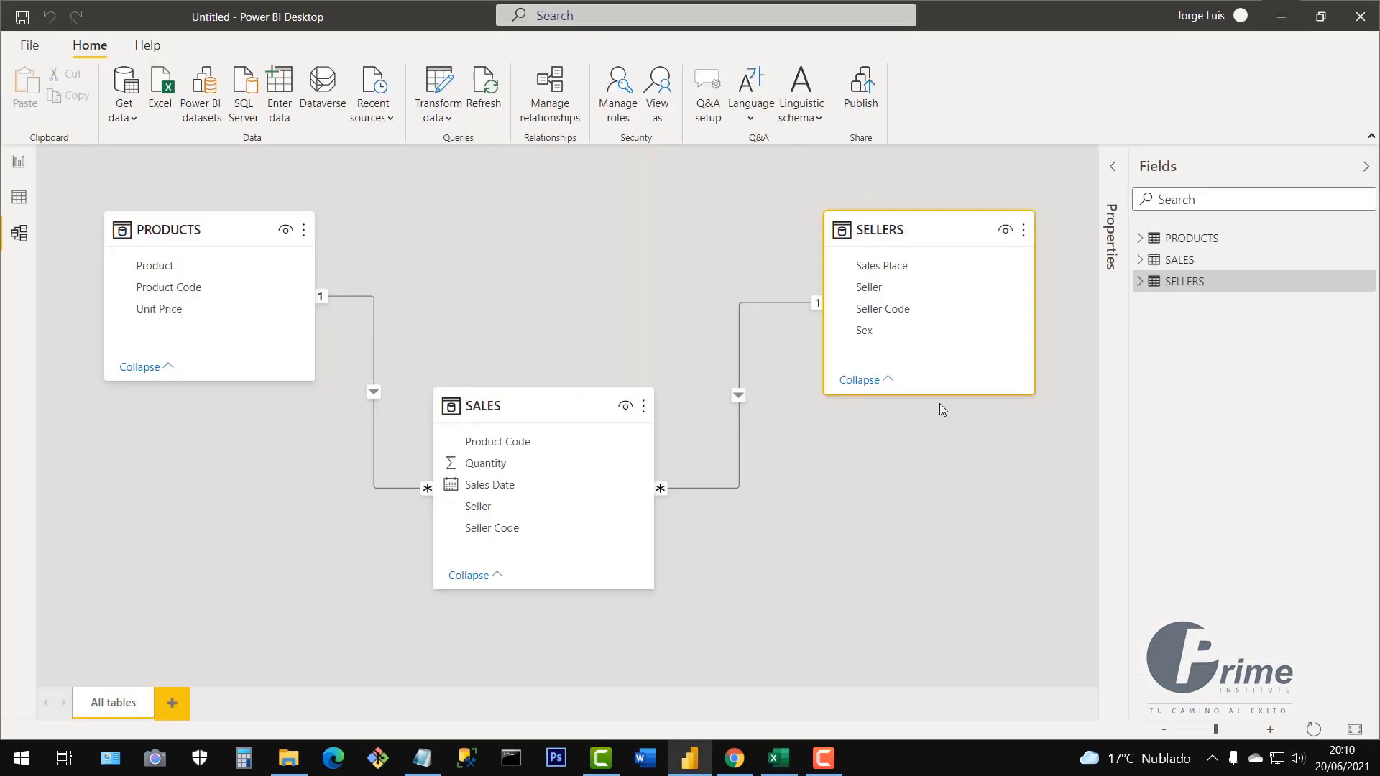
Relate Seller in SELLERS to Seller in SALES and move the SELLERS card slightly lower and farther from SALES
left_click_drag(871, 287, 495, 506)
left_click_drag(941, 239, 975, 259)
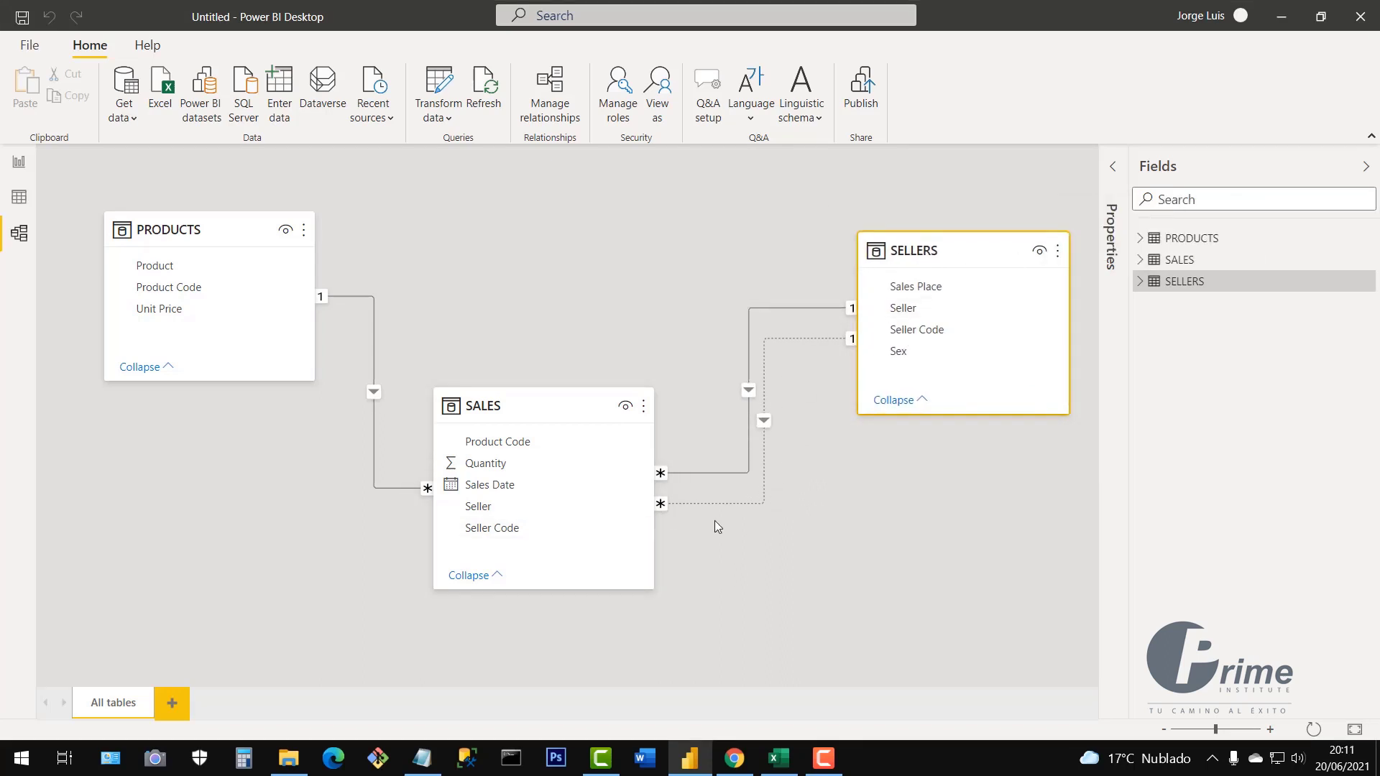
Delete the active relationship between SELLERS and SALES, keeping the inactive one based on Seller
right_click(756, 309)
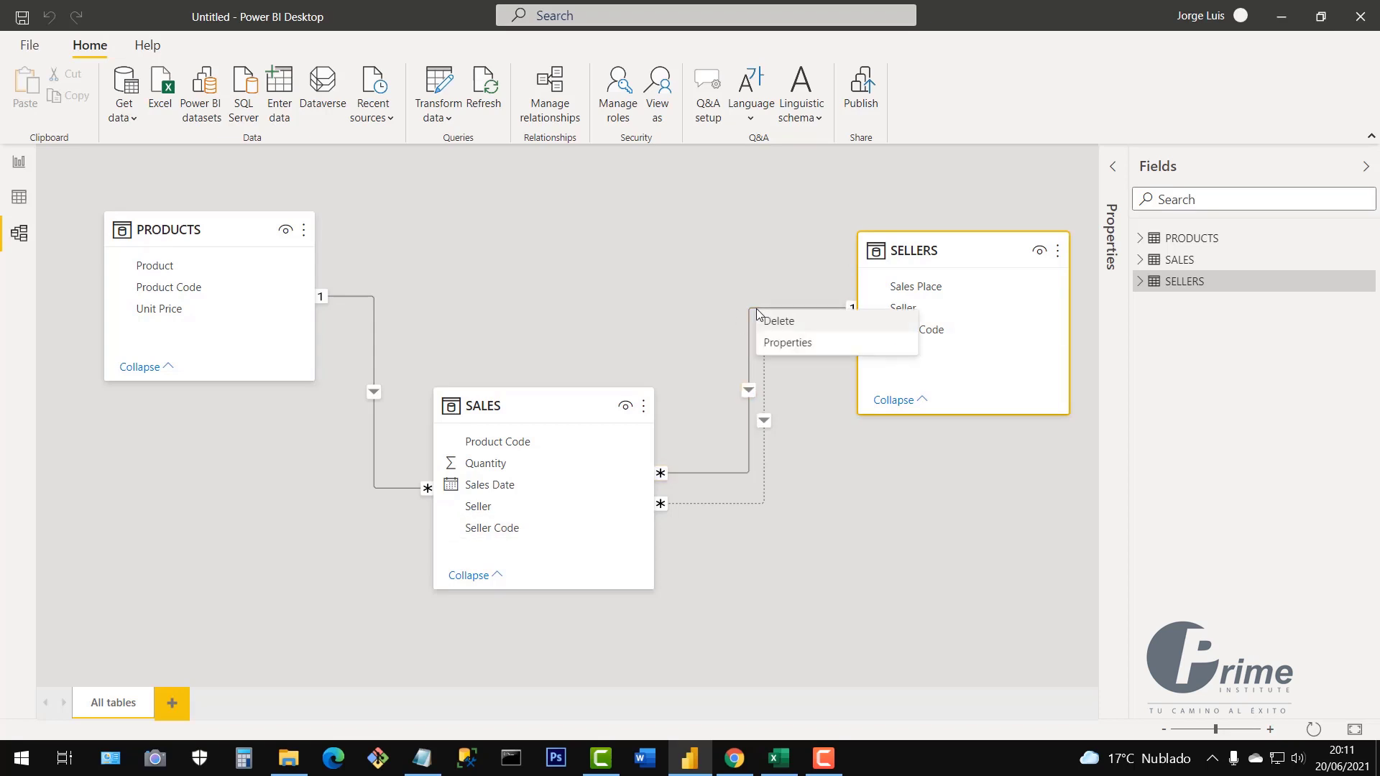
left_click(754, 306)
right_click(754, 306)
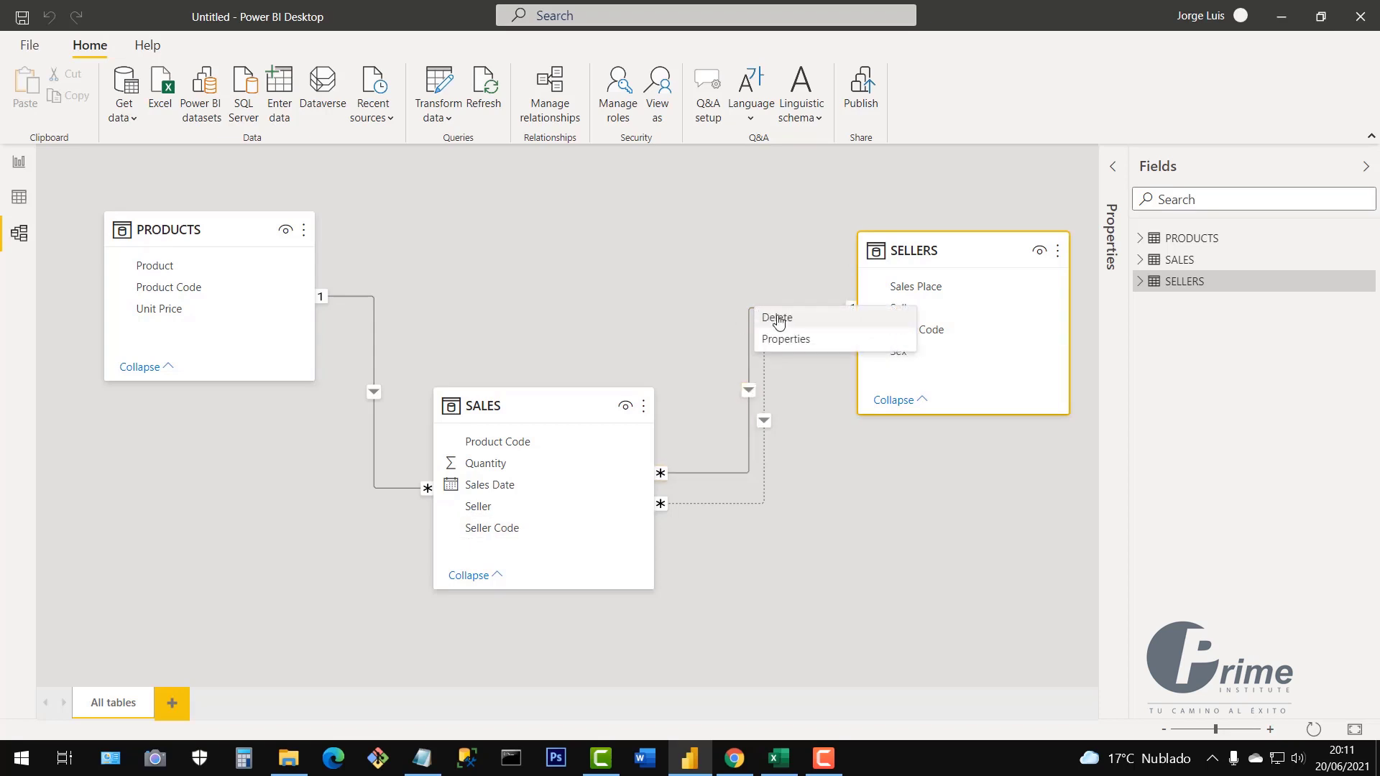
left_click(785, 321)
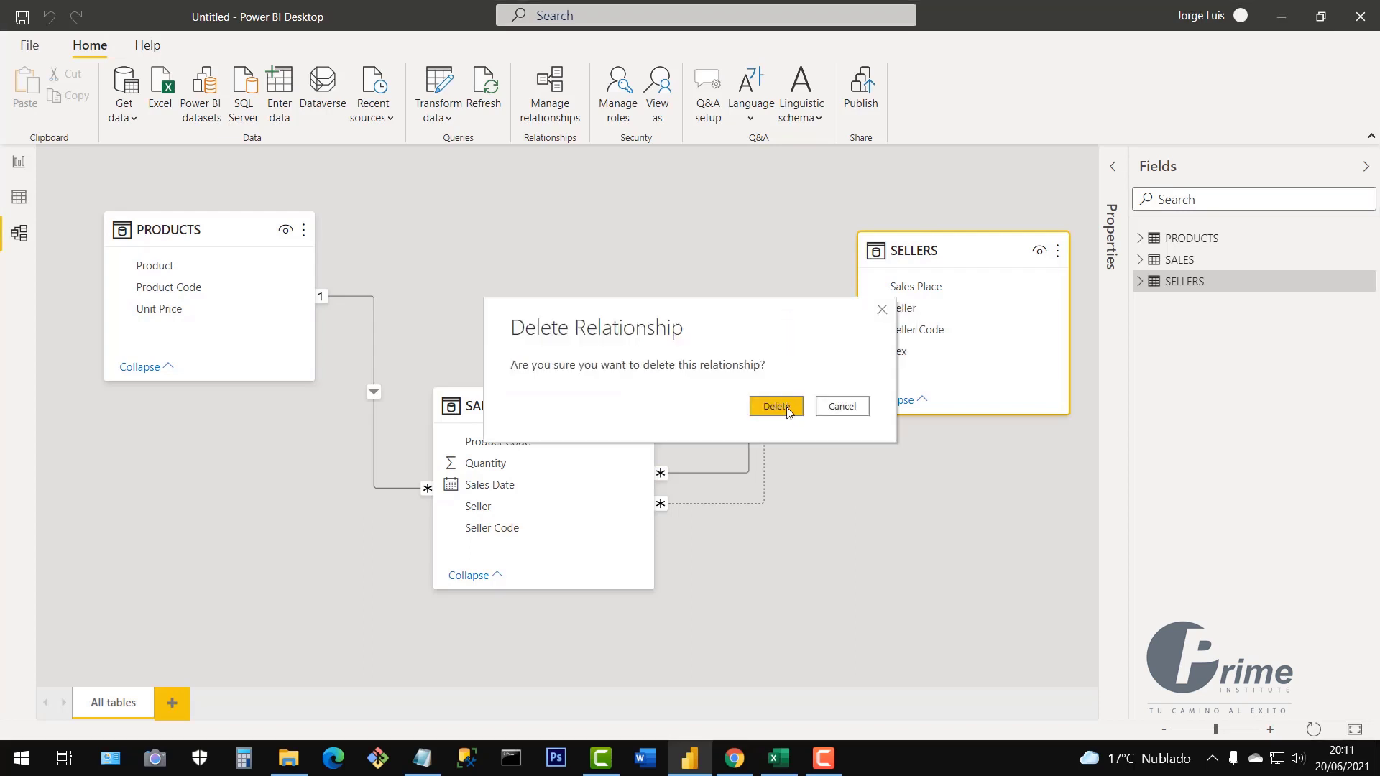
left_click(786, 407)
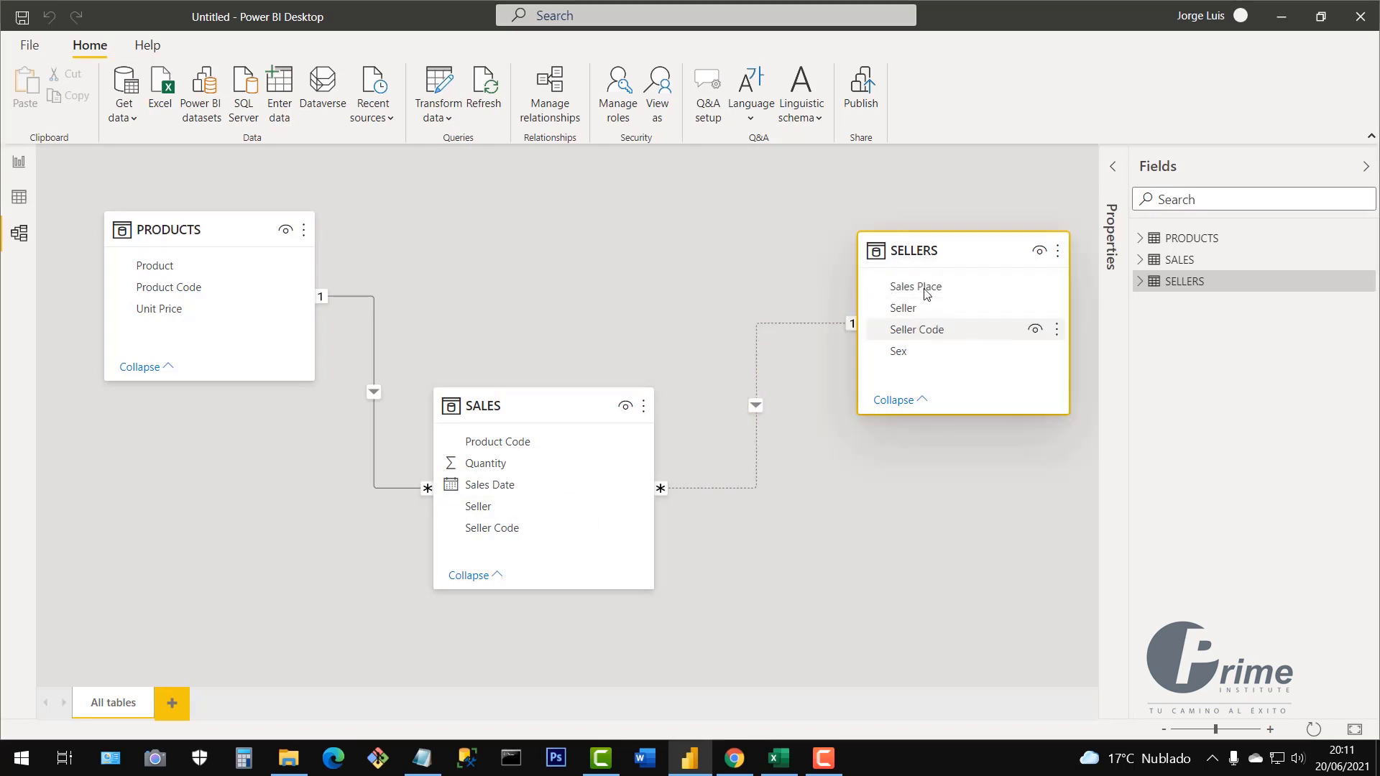
Shift the SELLERS card slightly lower and delete the remaining inactive relationship between SELLERS and SALES
left_click_drag(911, 246, 907, 258)
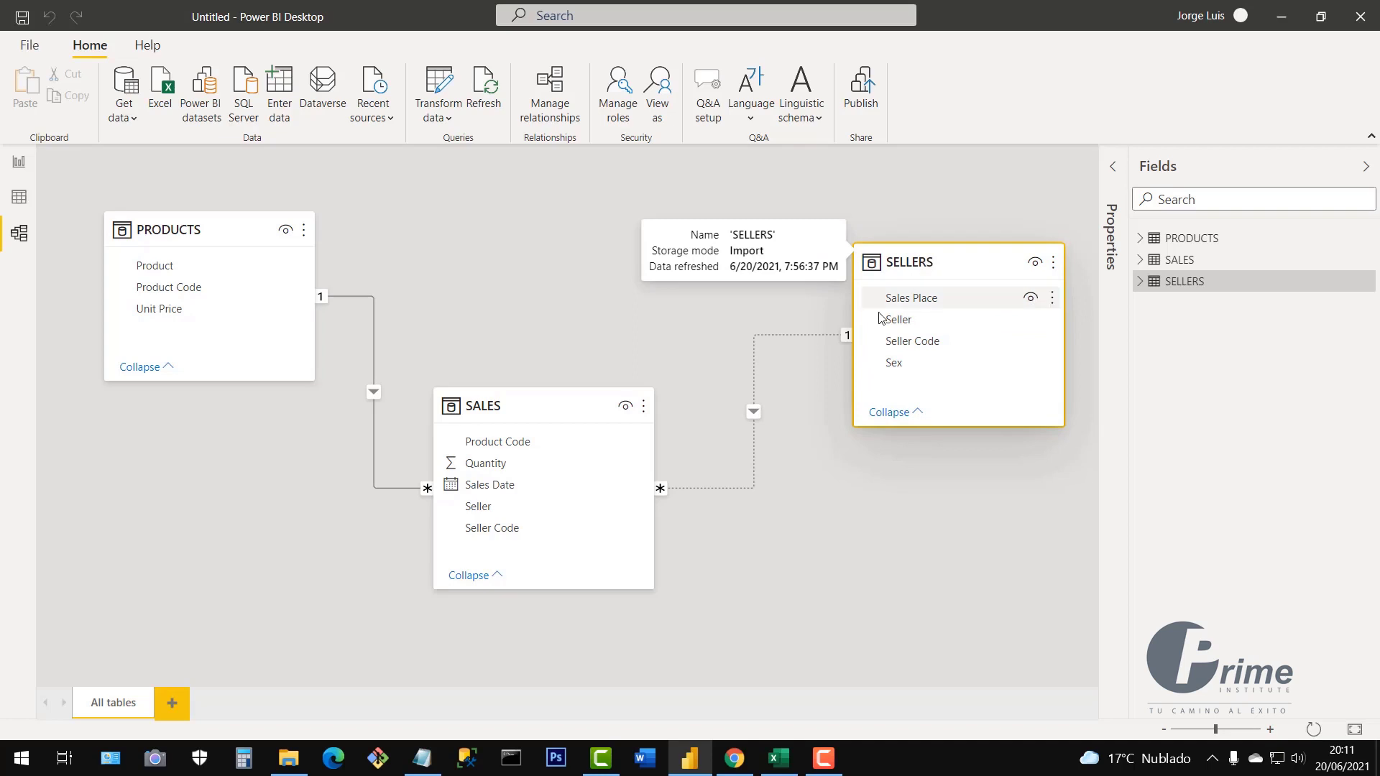
right_click(781, 335)
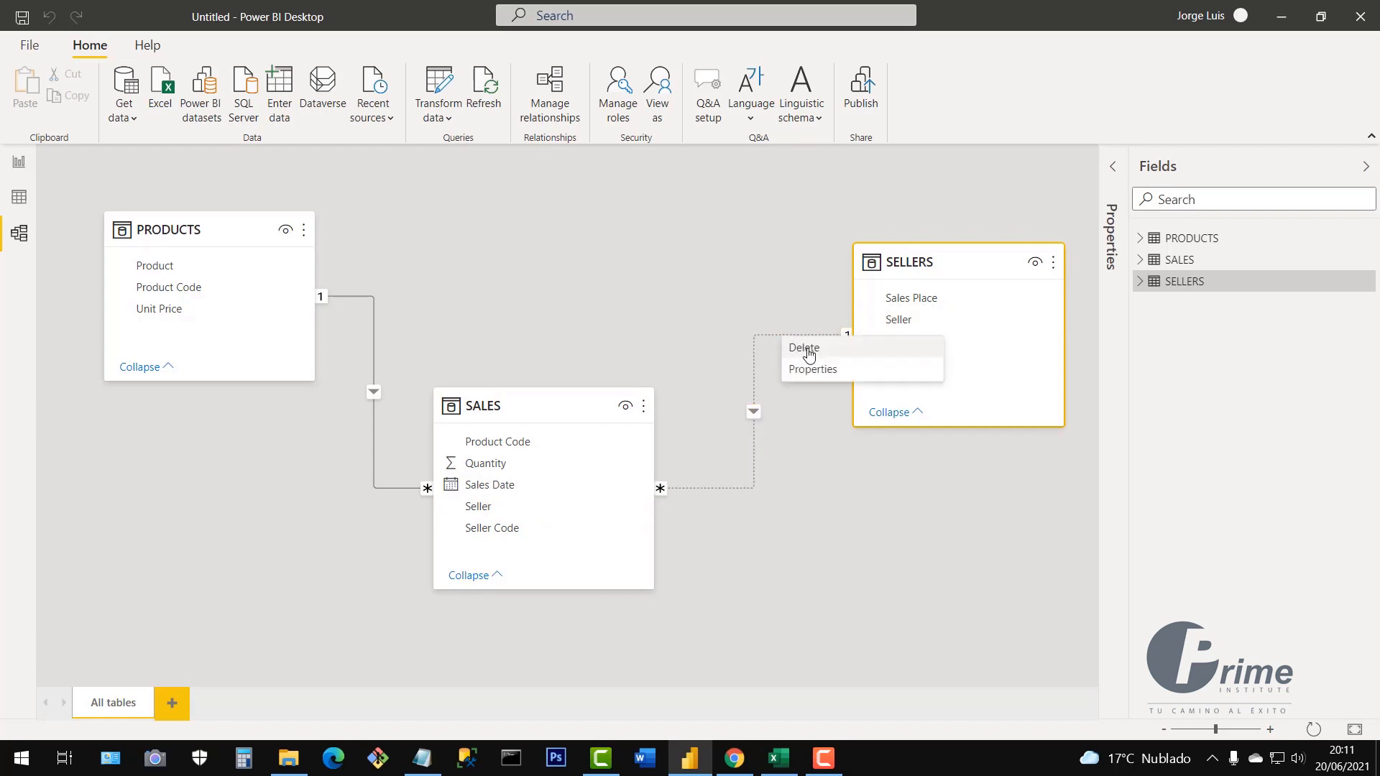
left_click(801, 468)
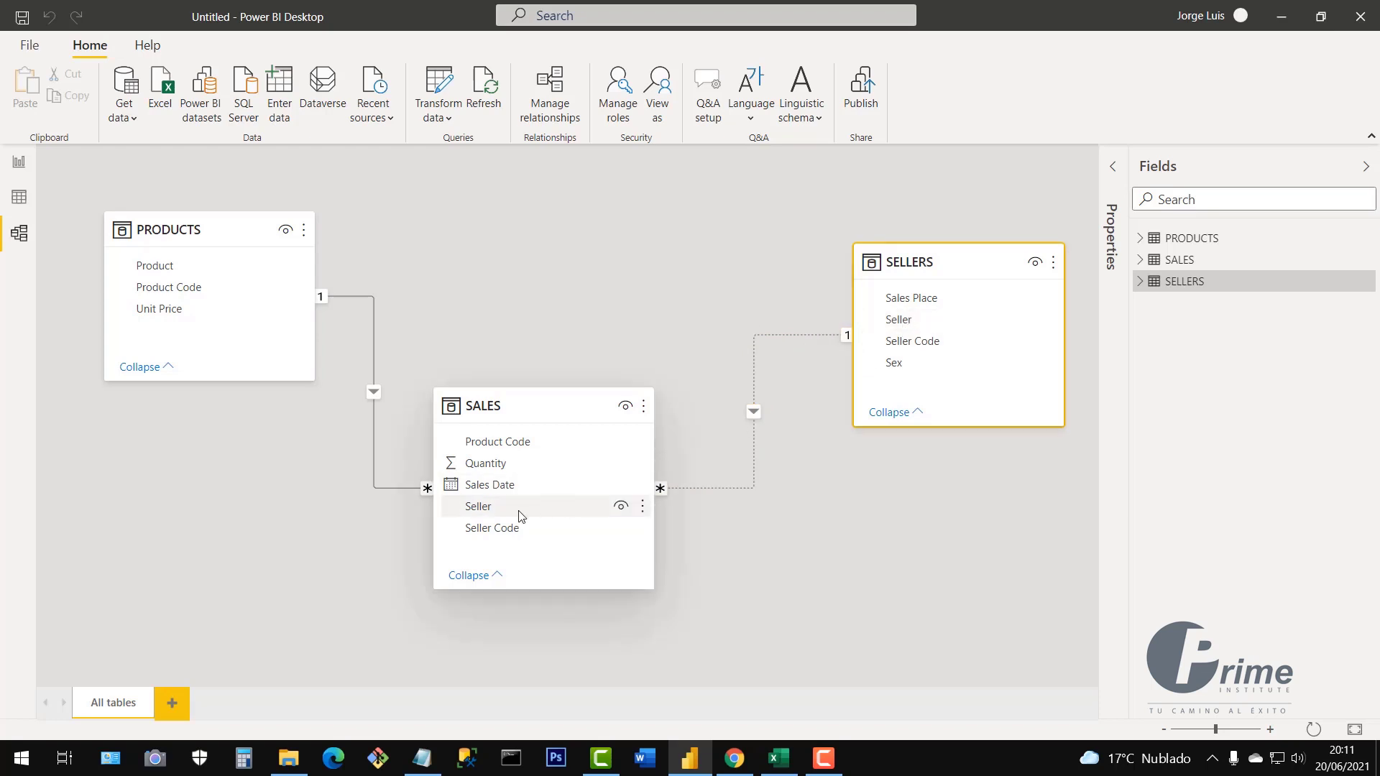
right_click(786, 333)
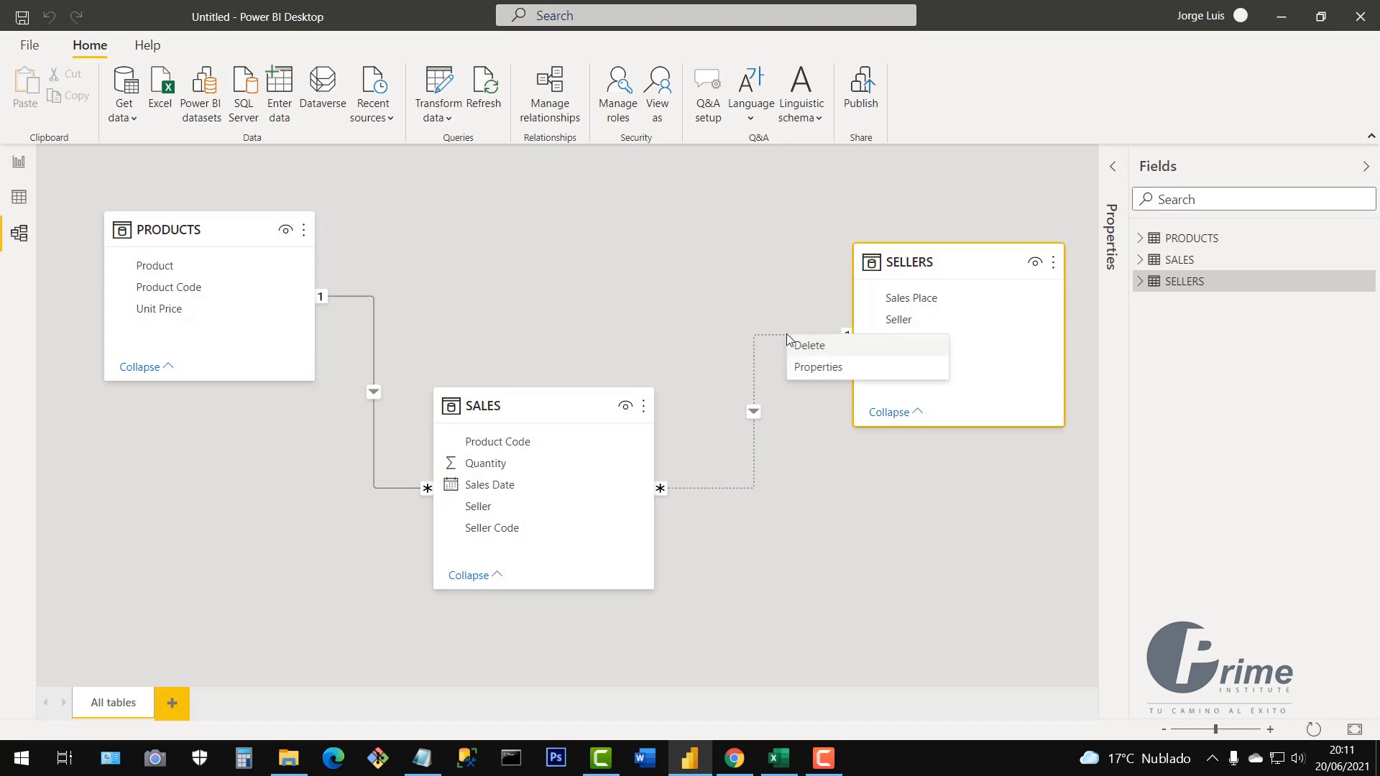
left_click(819, 350)
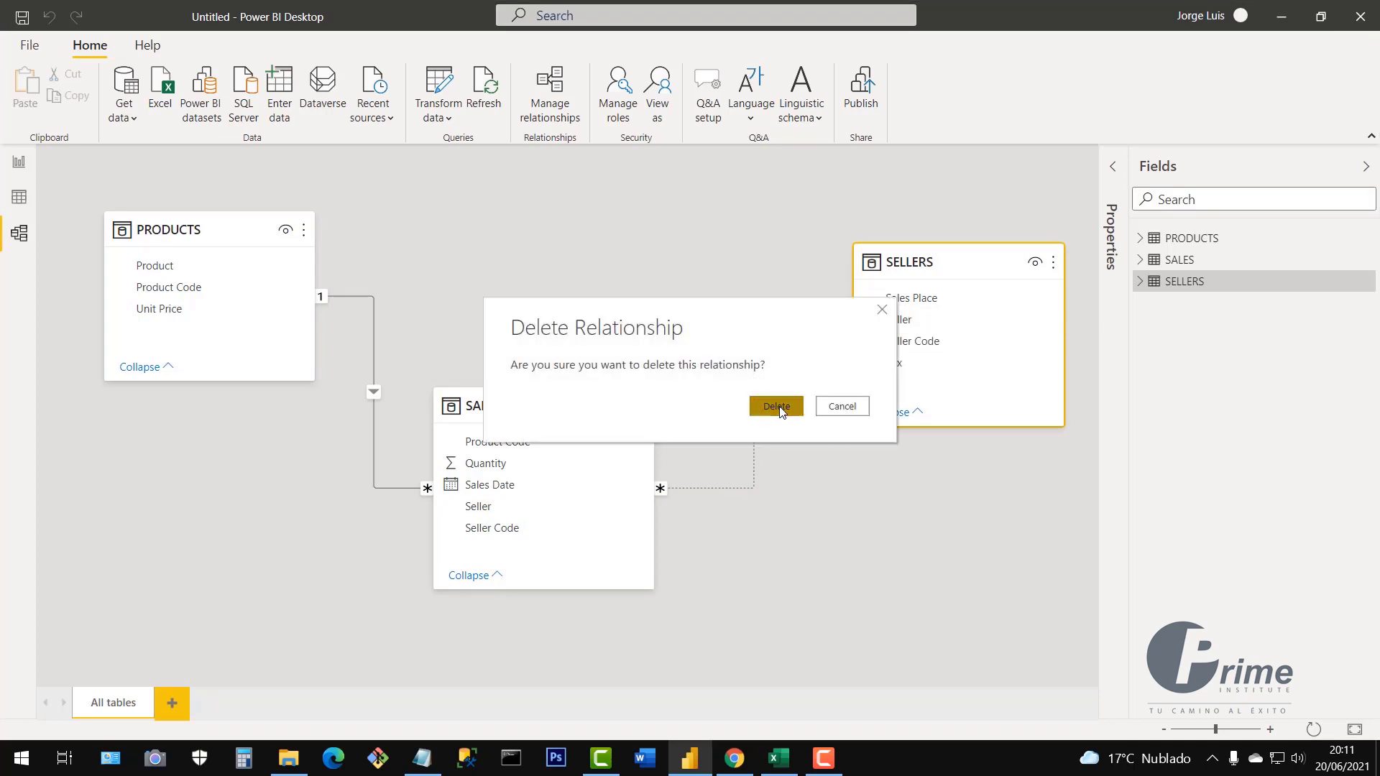
left_click(779, 406)
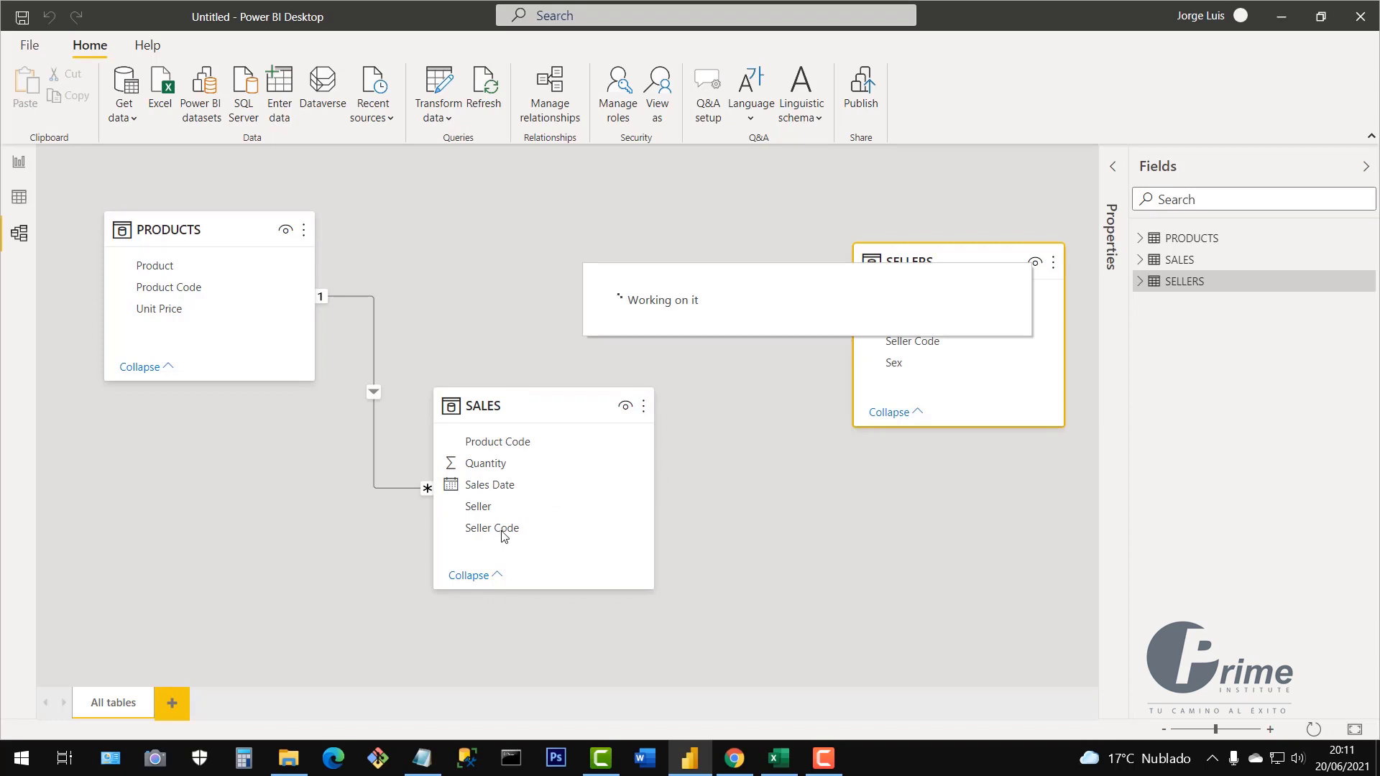
Relate Seller Code in SALES to Seller Code in SELLERS and move the SELLERS card level with PRODUCTS and nearer to SALES
left_click_drag(502, 529, 904, 348)
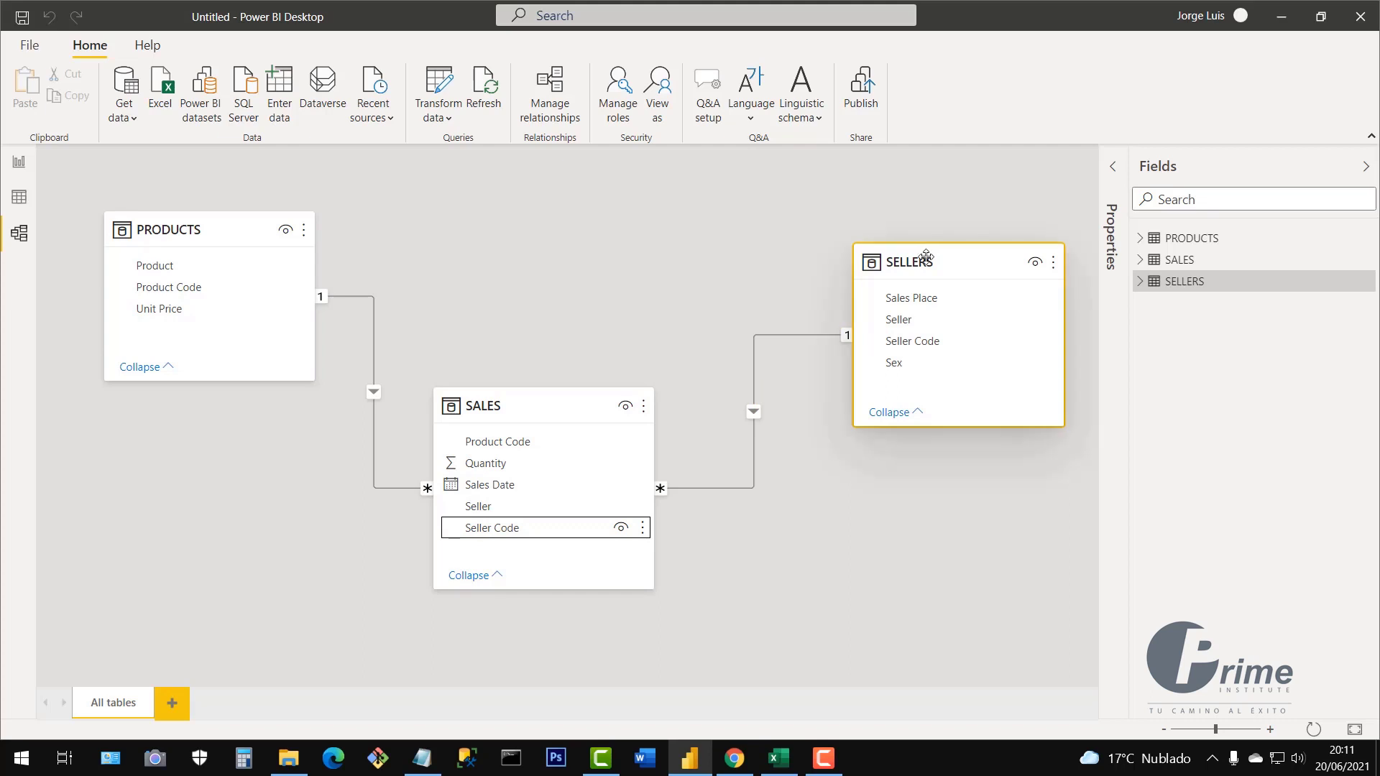
left_click_drag(918, 246, 847, 216)
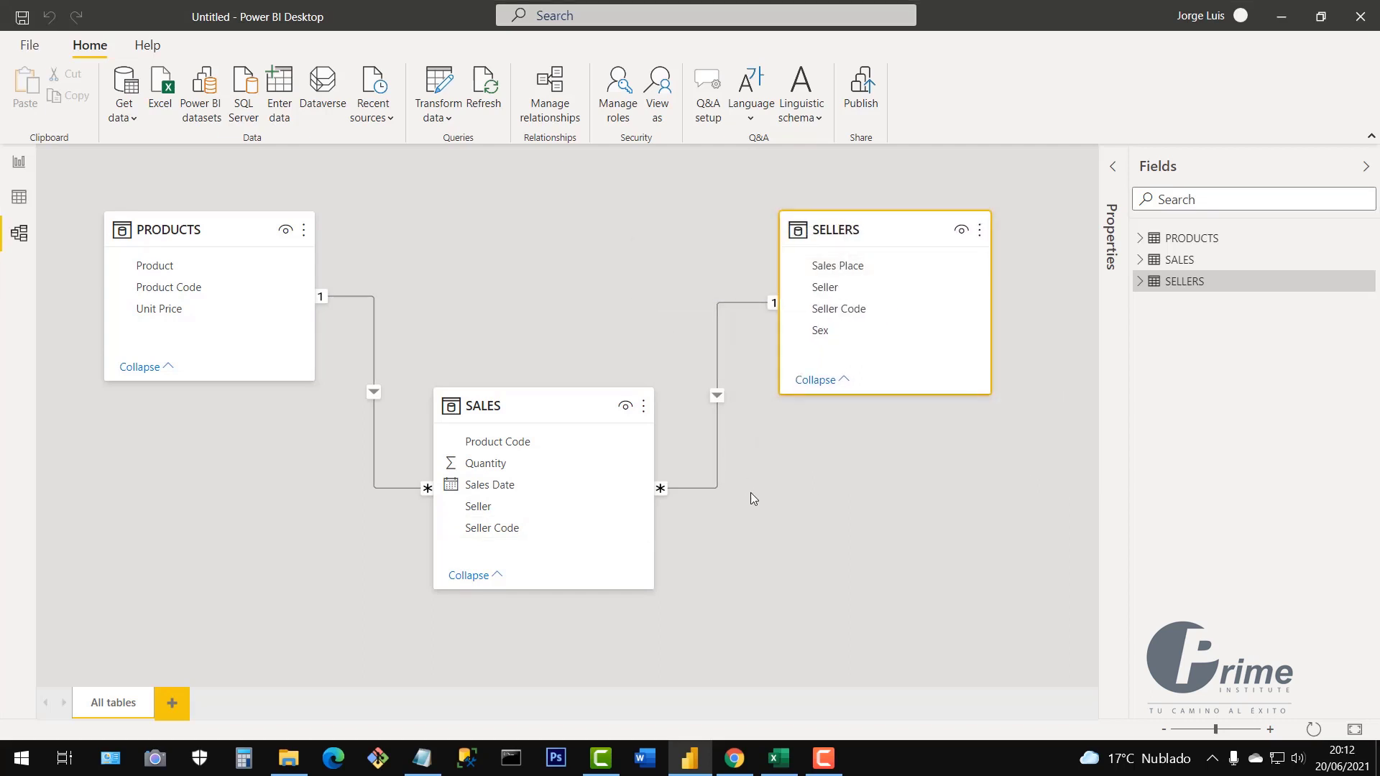
Shift the SALES card slightly lower and toward SELLERS, leaving no table selected
left_click_drag(561, 410, 575, 414)
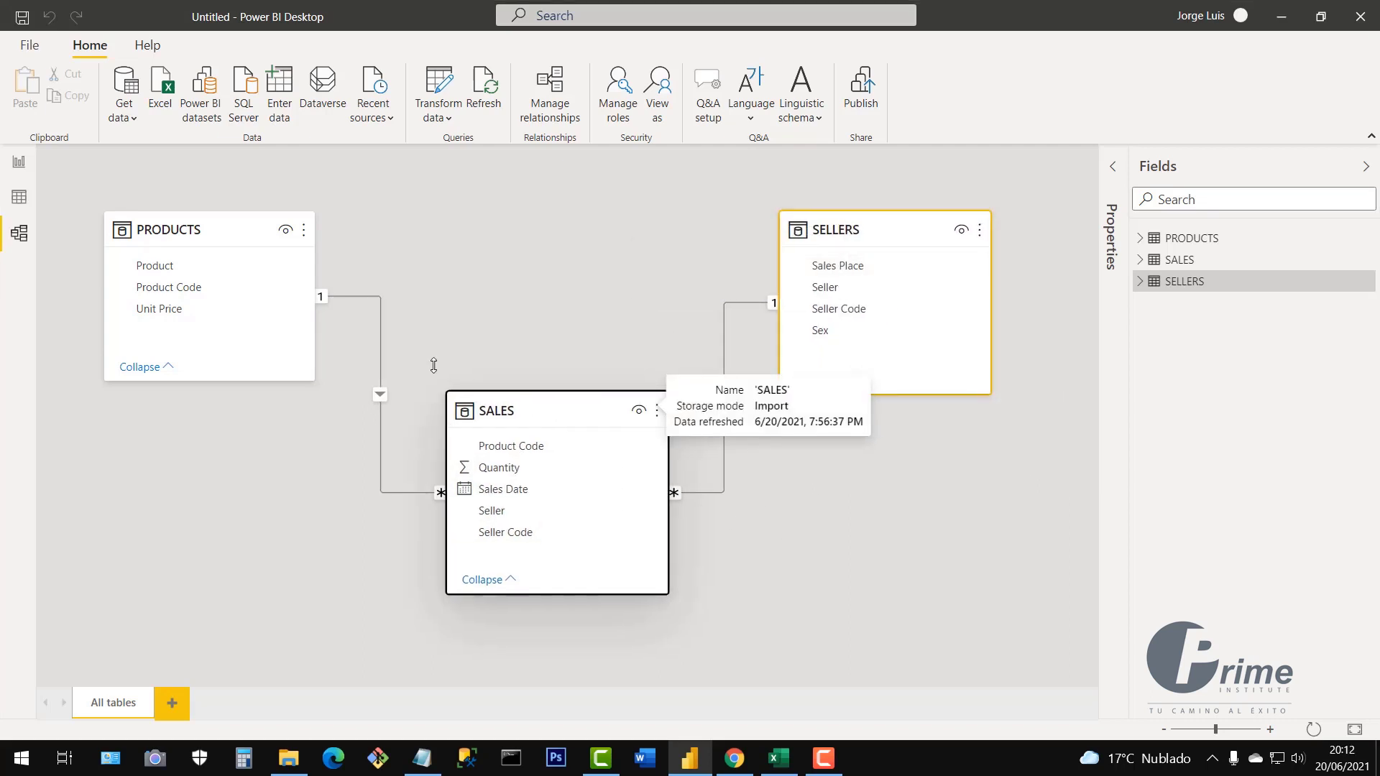
left_click(795, 503)
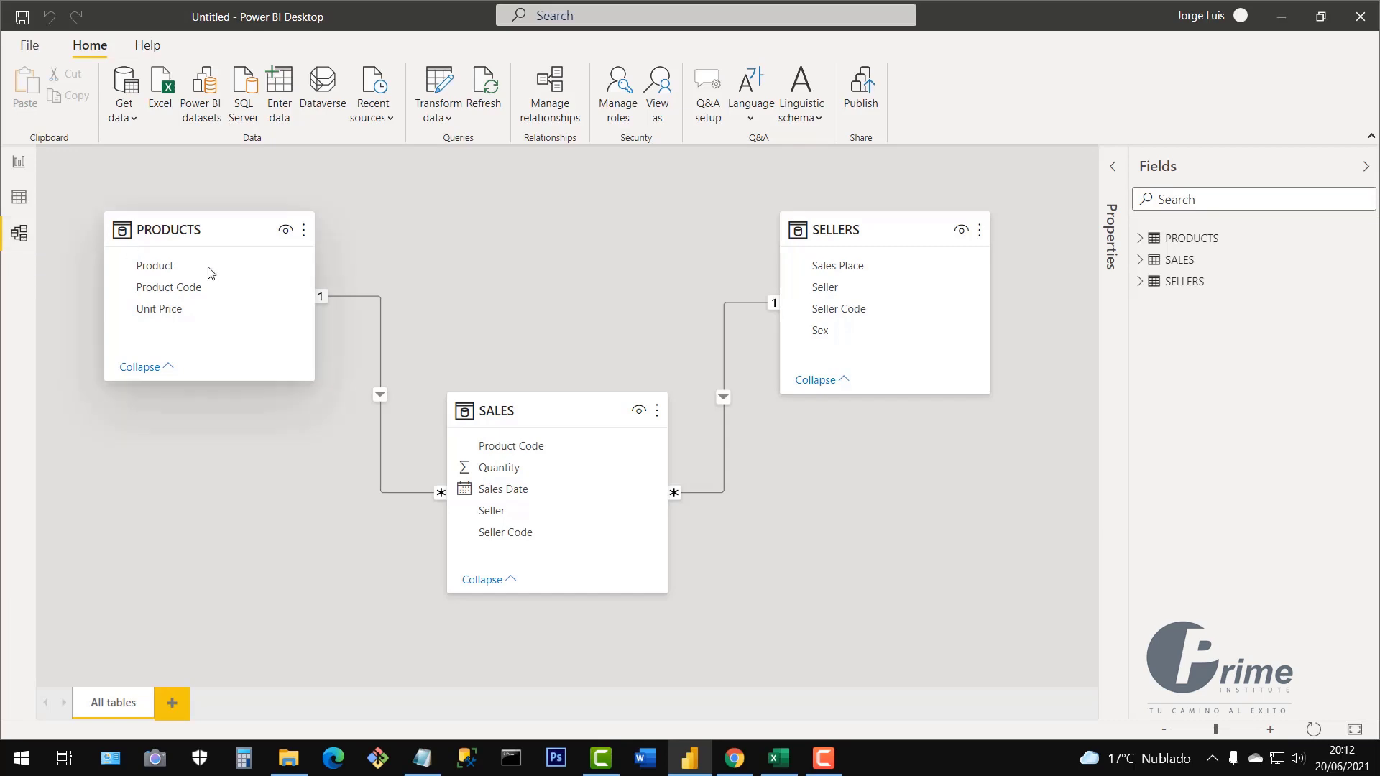
Switch to the Excel workbook, view the Power Pivot tools from the Seller sheet, and return to Power BI Desktop
left_click(776, 759)
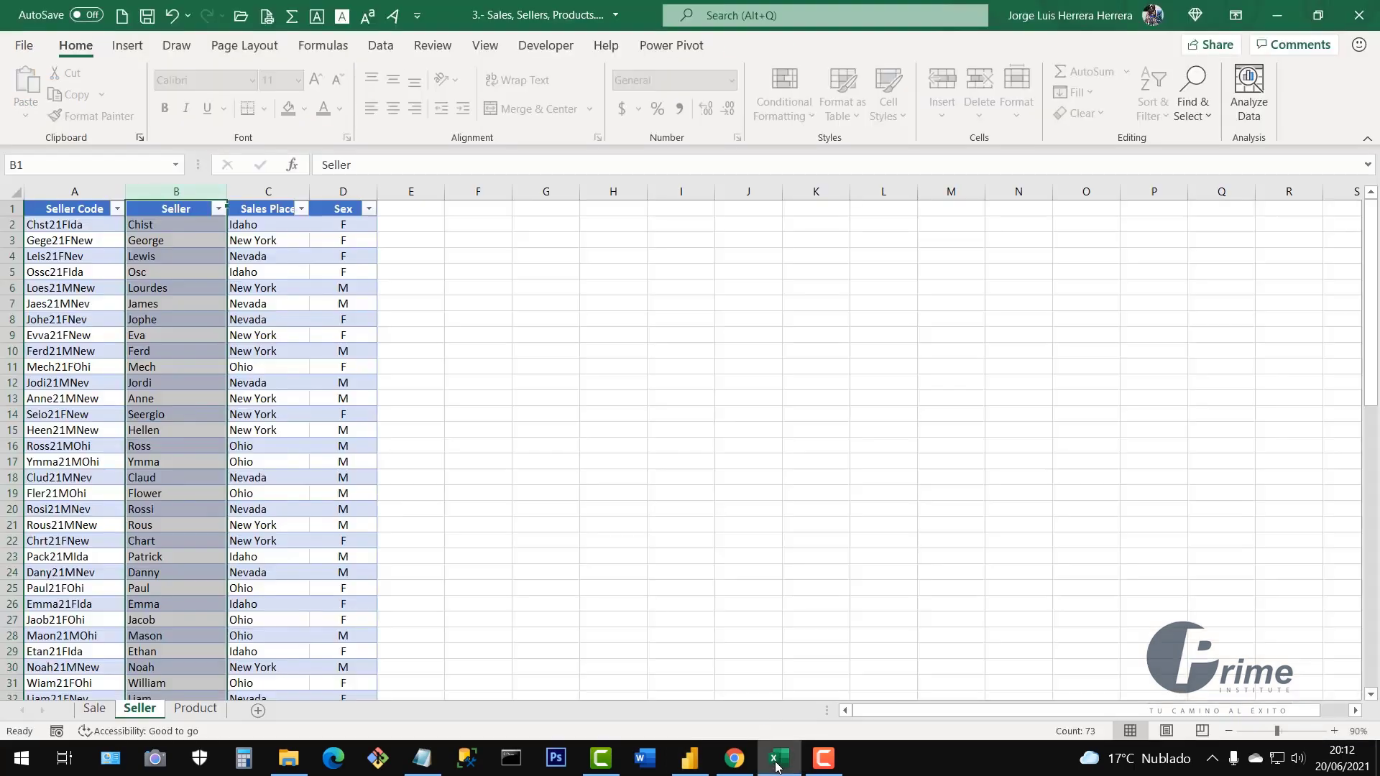
left_click(235, 416)
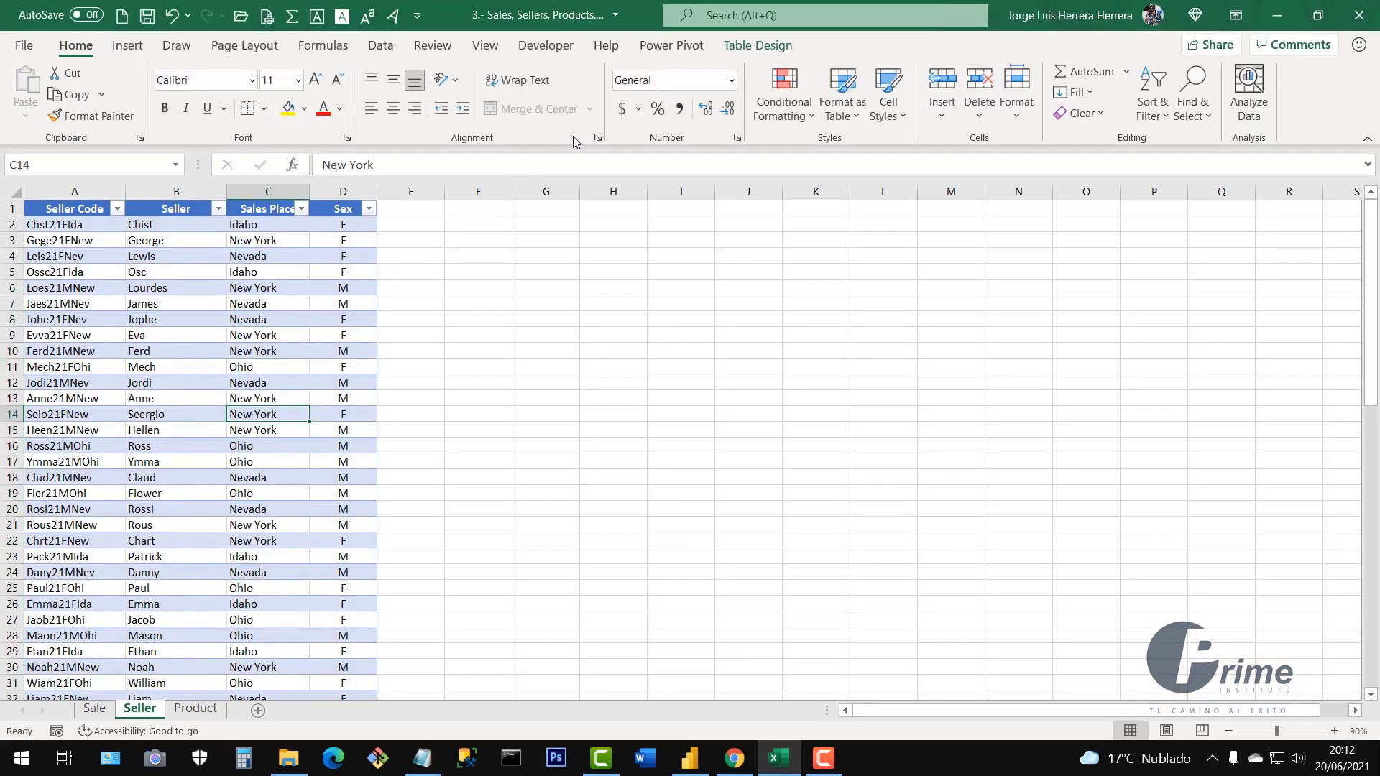
left_click(667, 49)
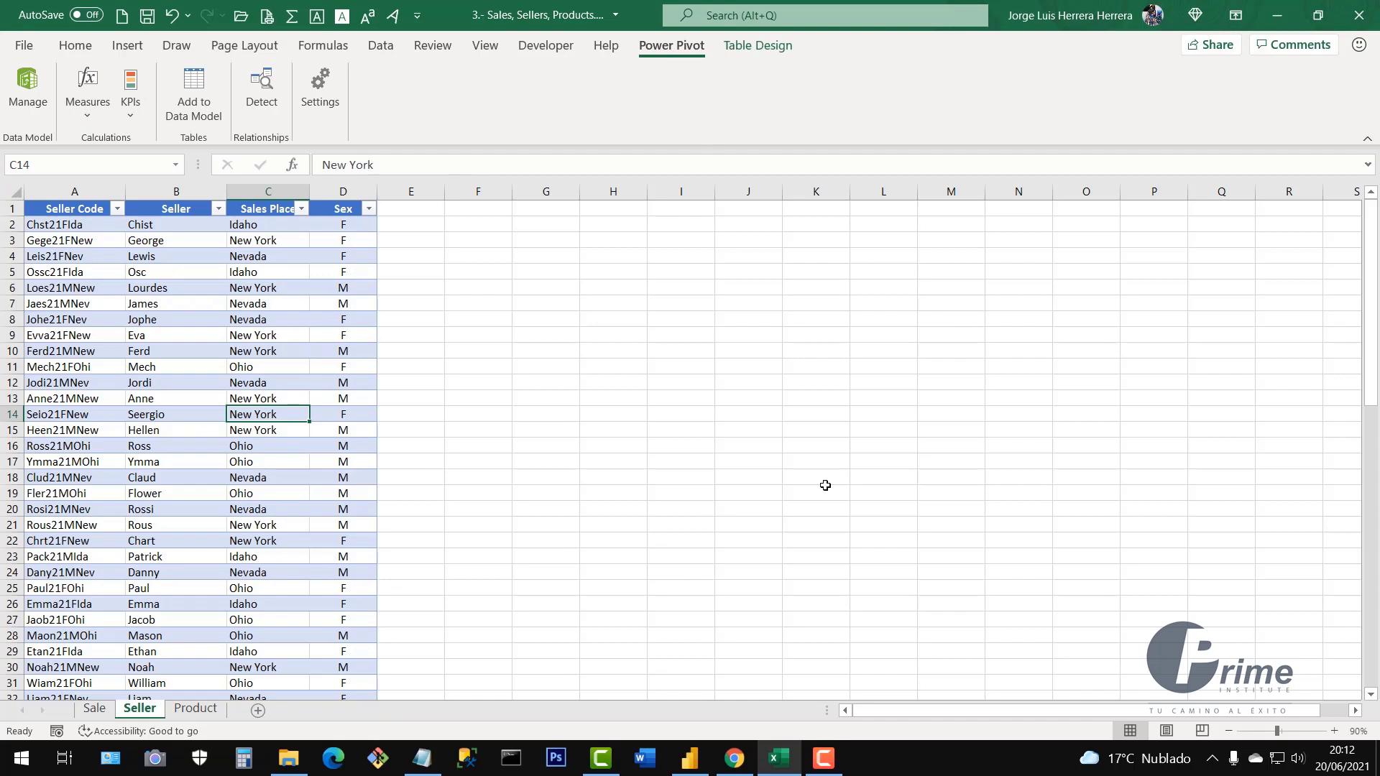
left_click(689, 758)
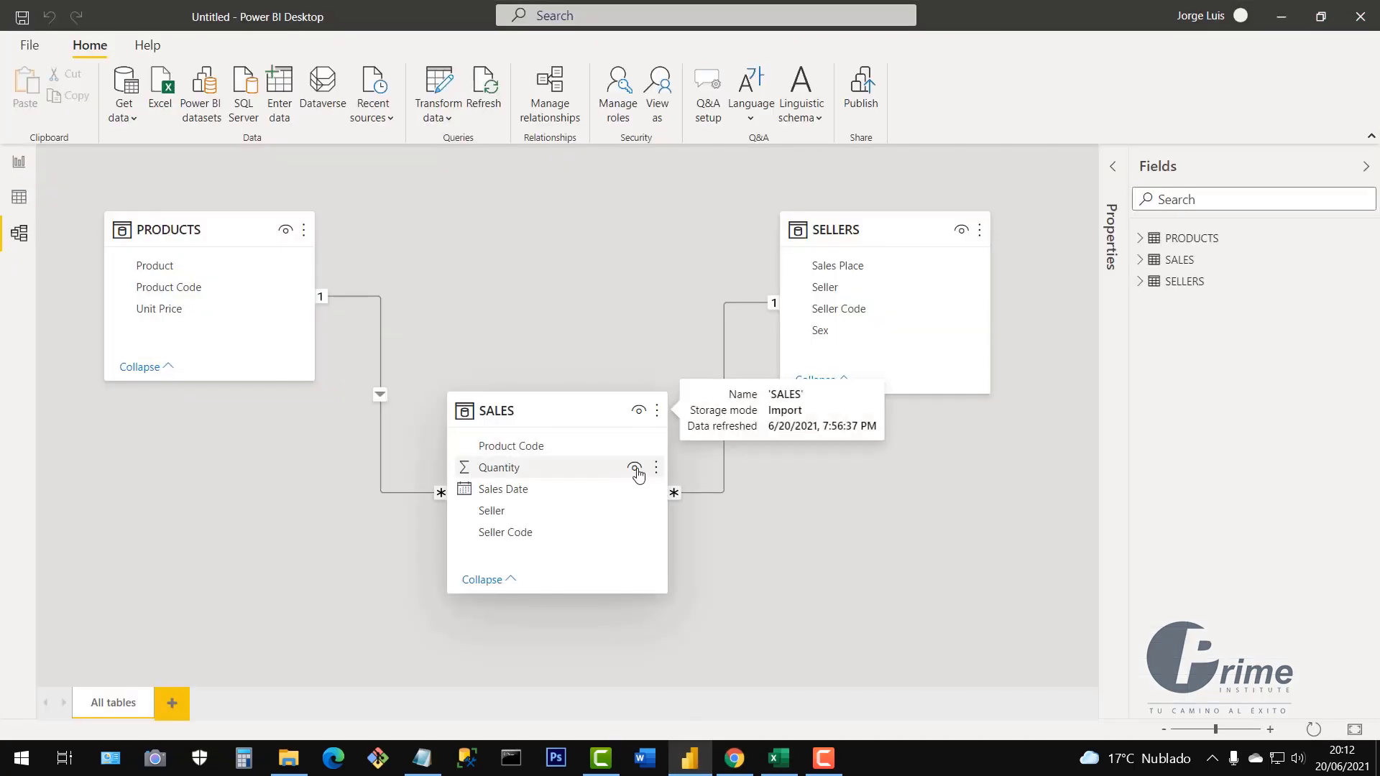
Move the SALES card a bit farther down toward SELLERS and select the SELLERS table
left_click_drag(558, 401, 577, 409)
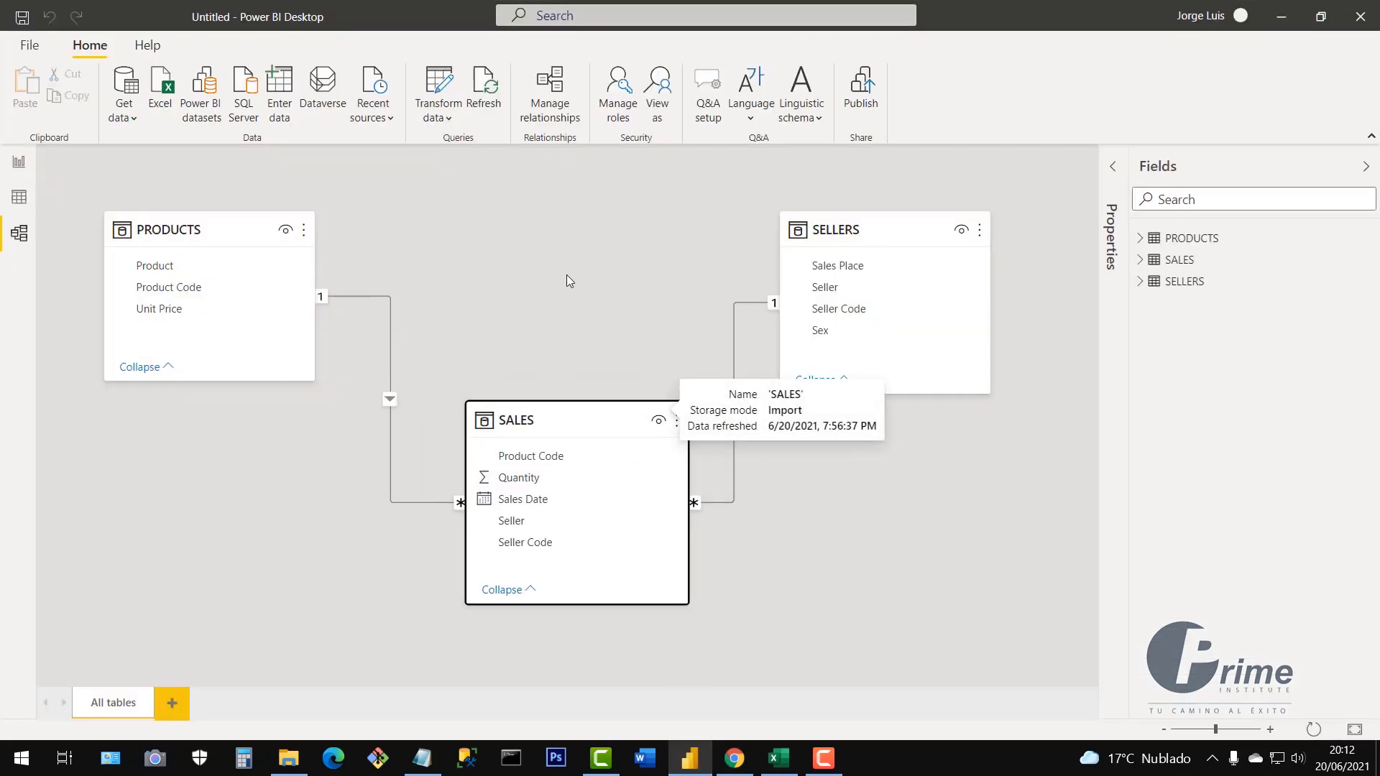
left_click(850, 224)
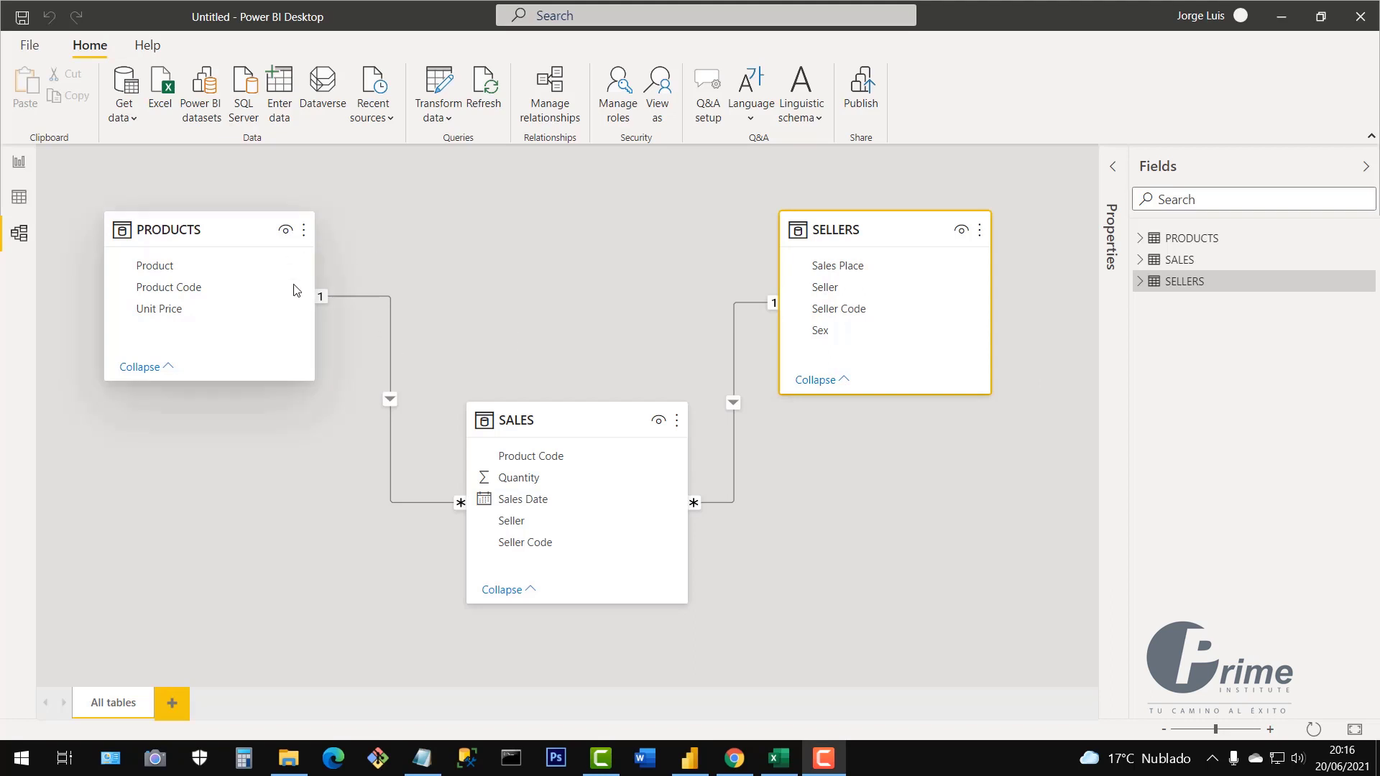
Check the installed Power BI Desktop version and its release month in the product information, closing it when done
left_click(148, 47)
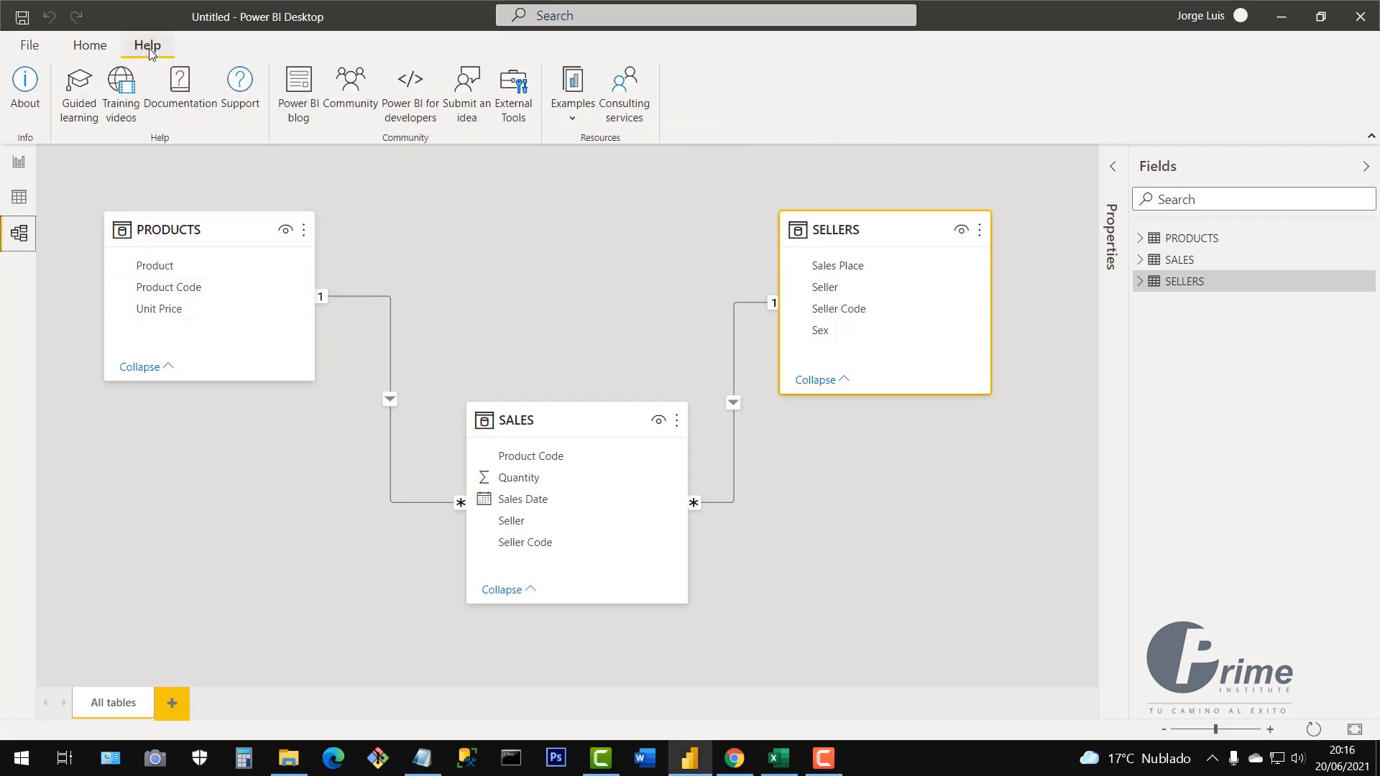
left_click(28, 106)
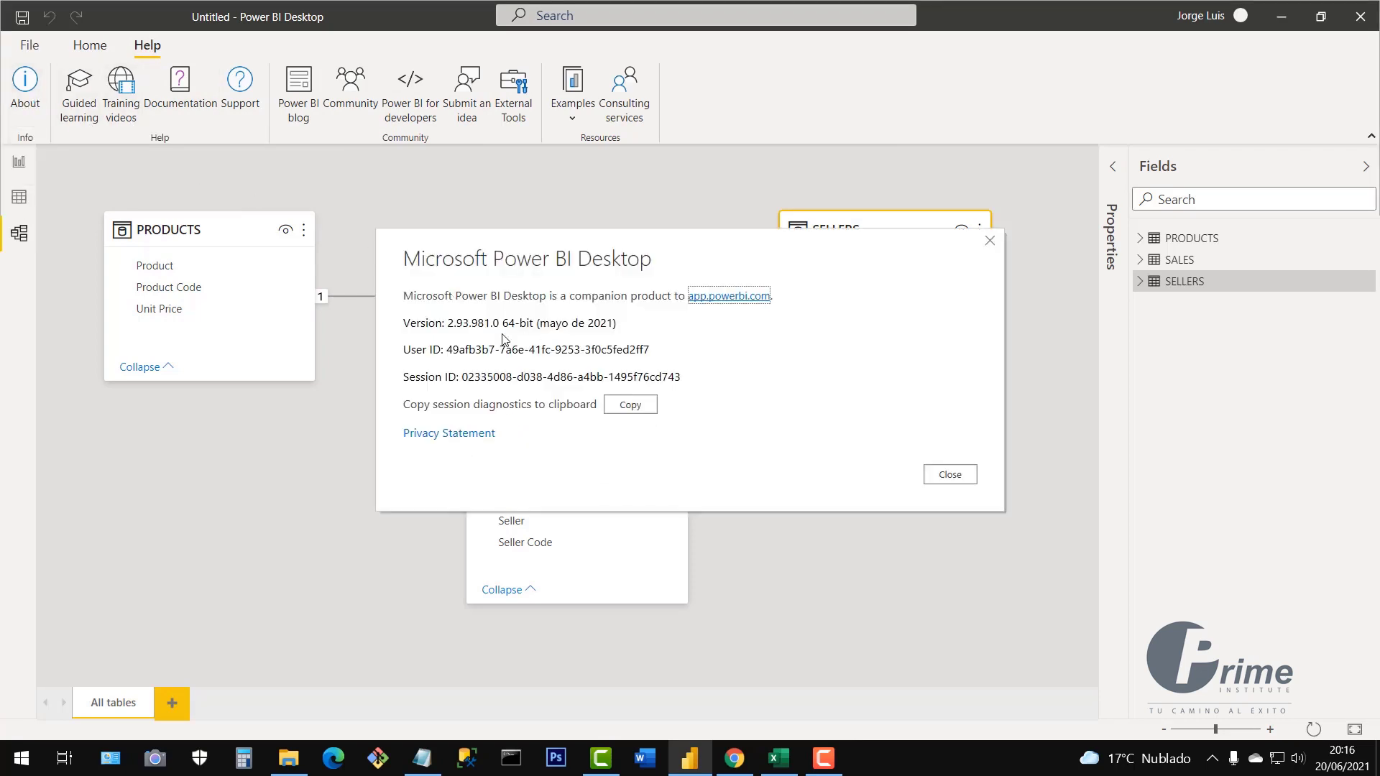
left_click_drag(539, 324, 623, 324)
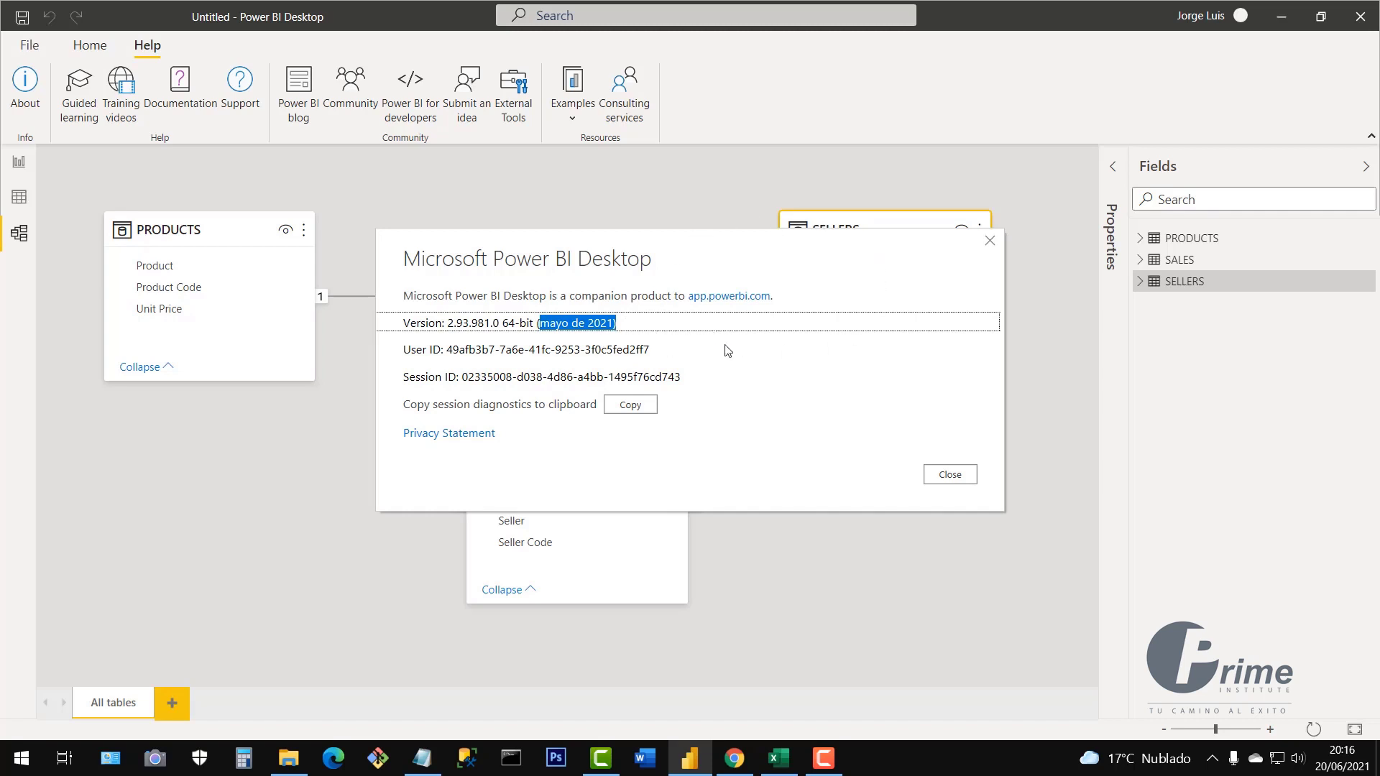
left_click(967, 478)
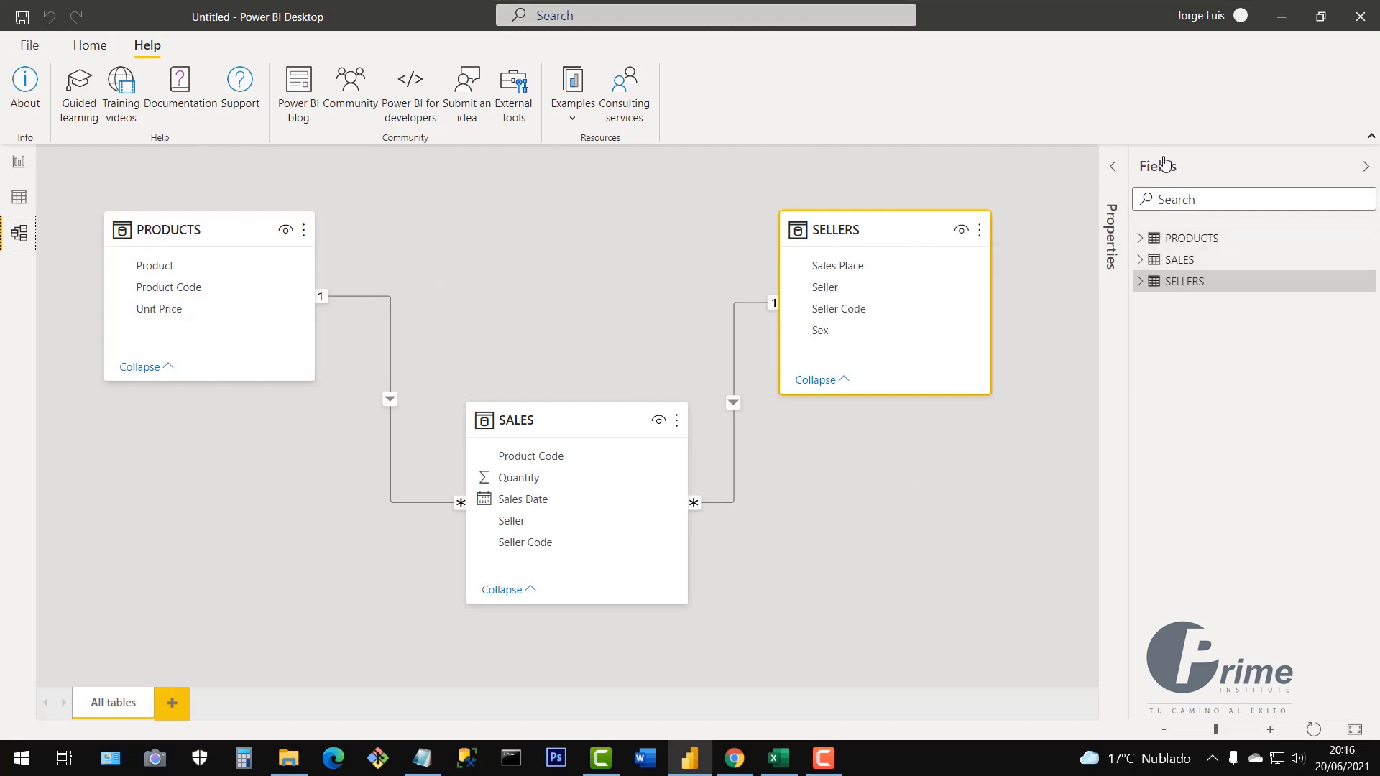
Expand PRODUCTS, SALES and SELLERS in the field list to show their columns
left_click(1143, 237)
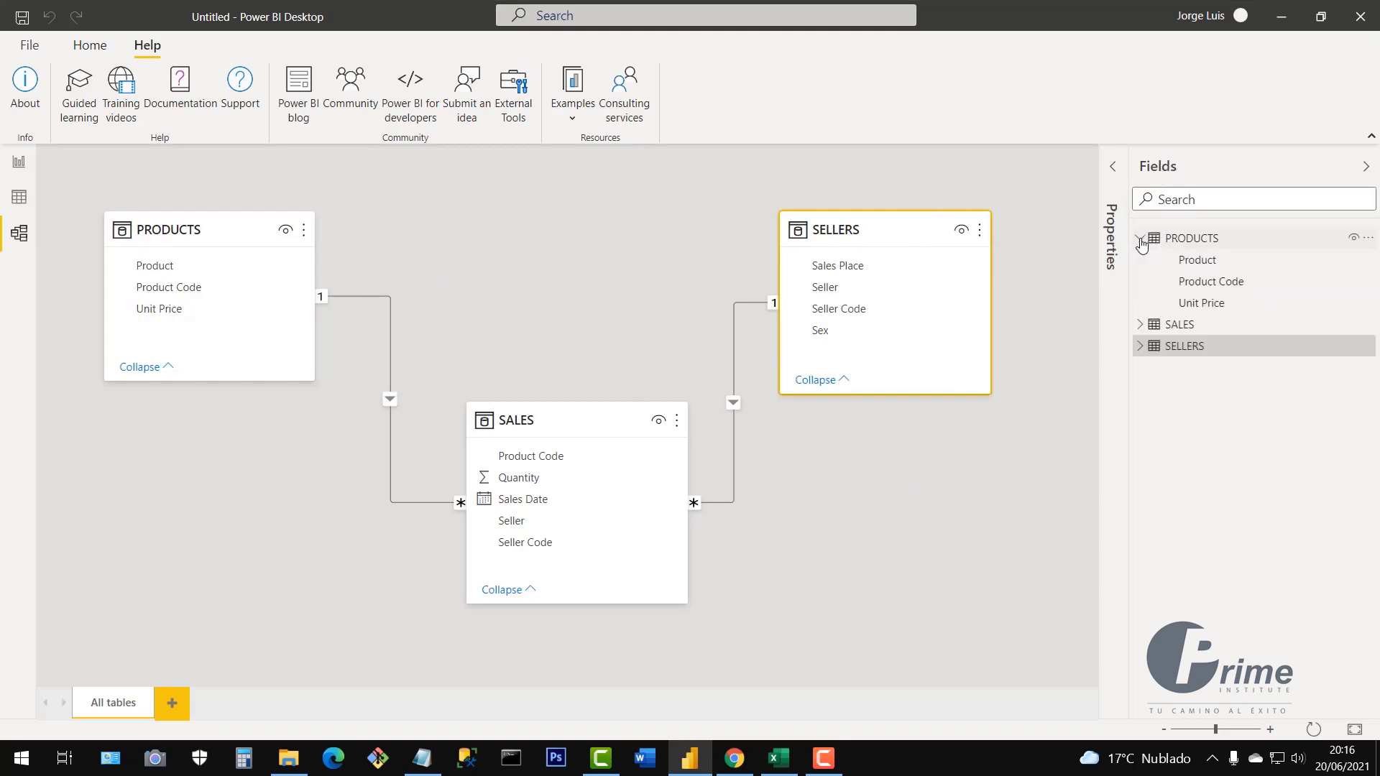
left_click(1141, 327)
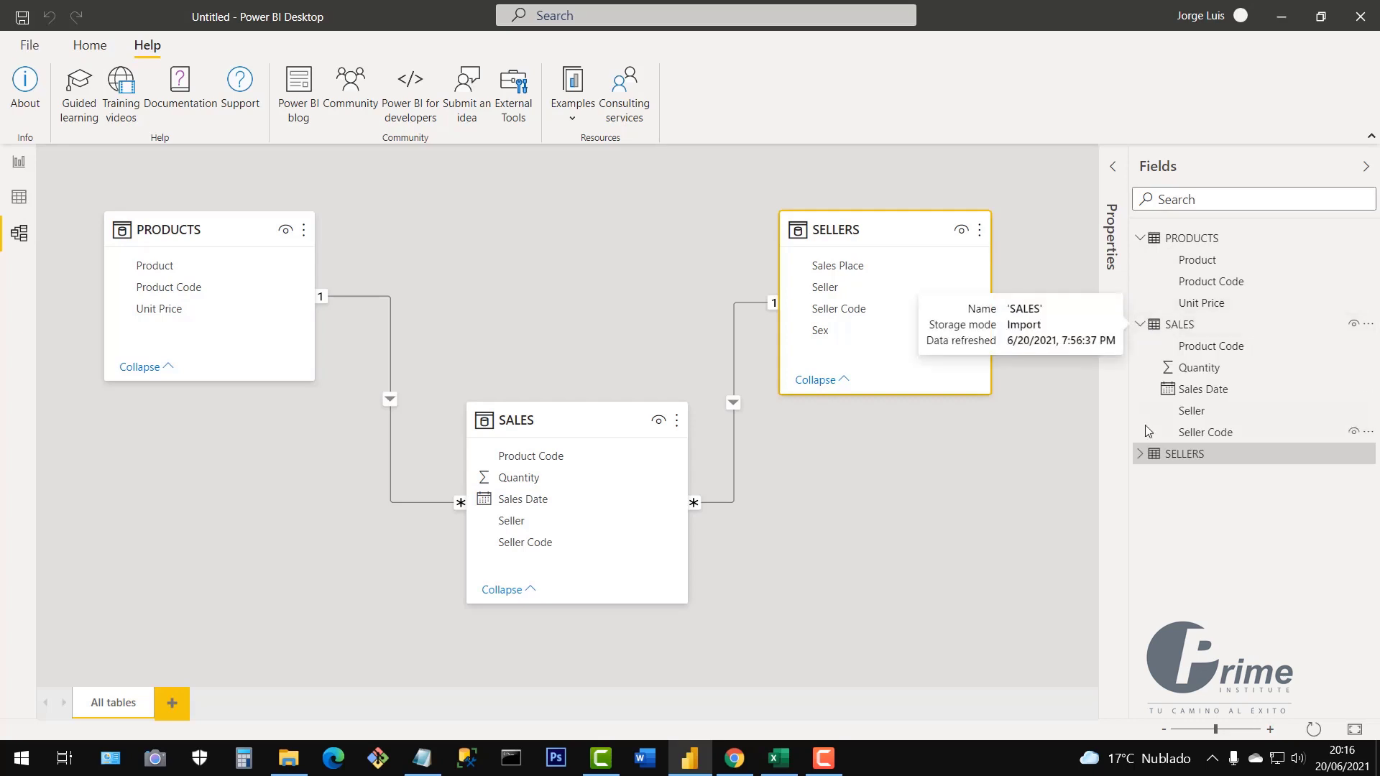
left_click(1139, 456)
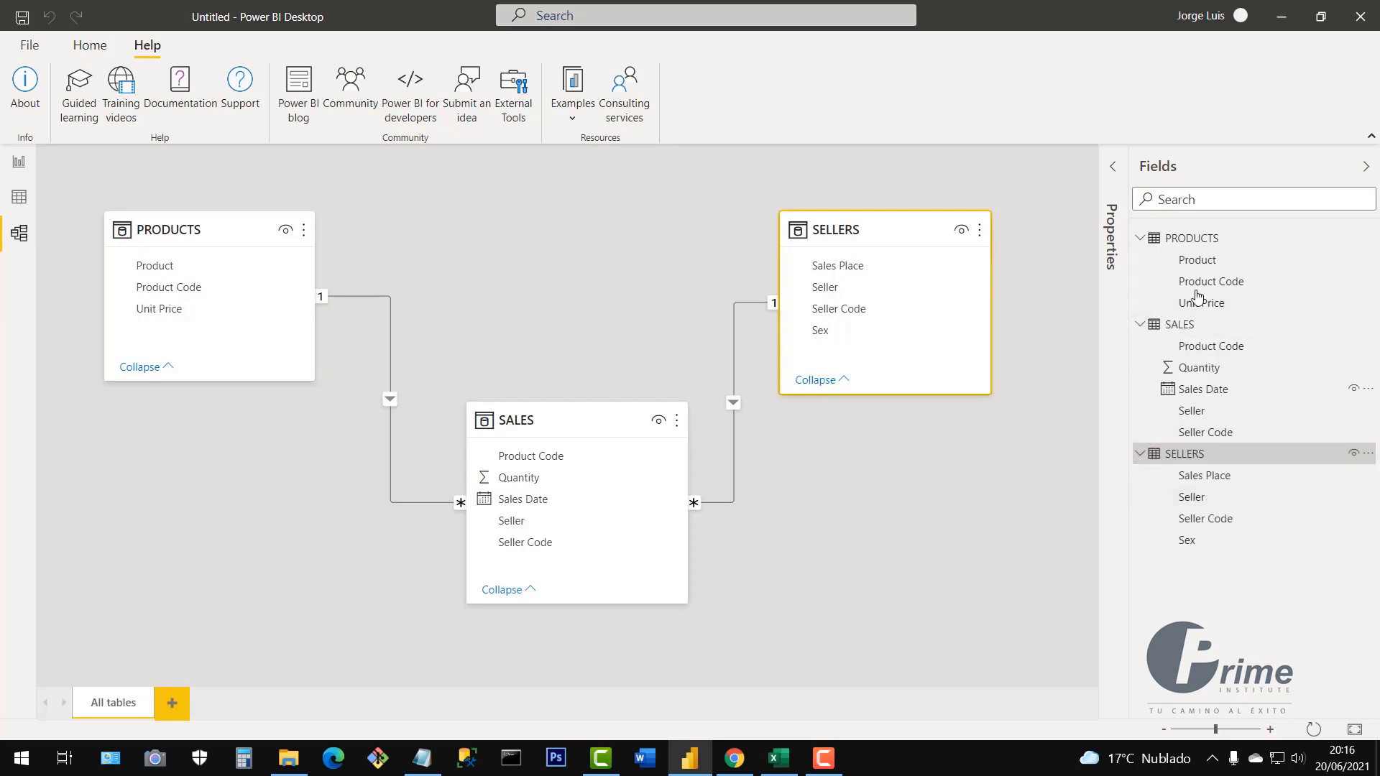
View the blank report page and the SELLERS table's properties, ending on the model diagram with the properties collapsed
left_click(19, 163)
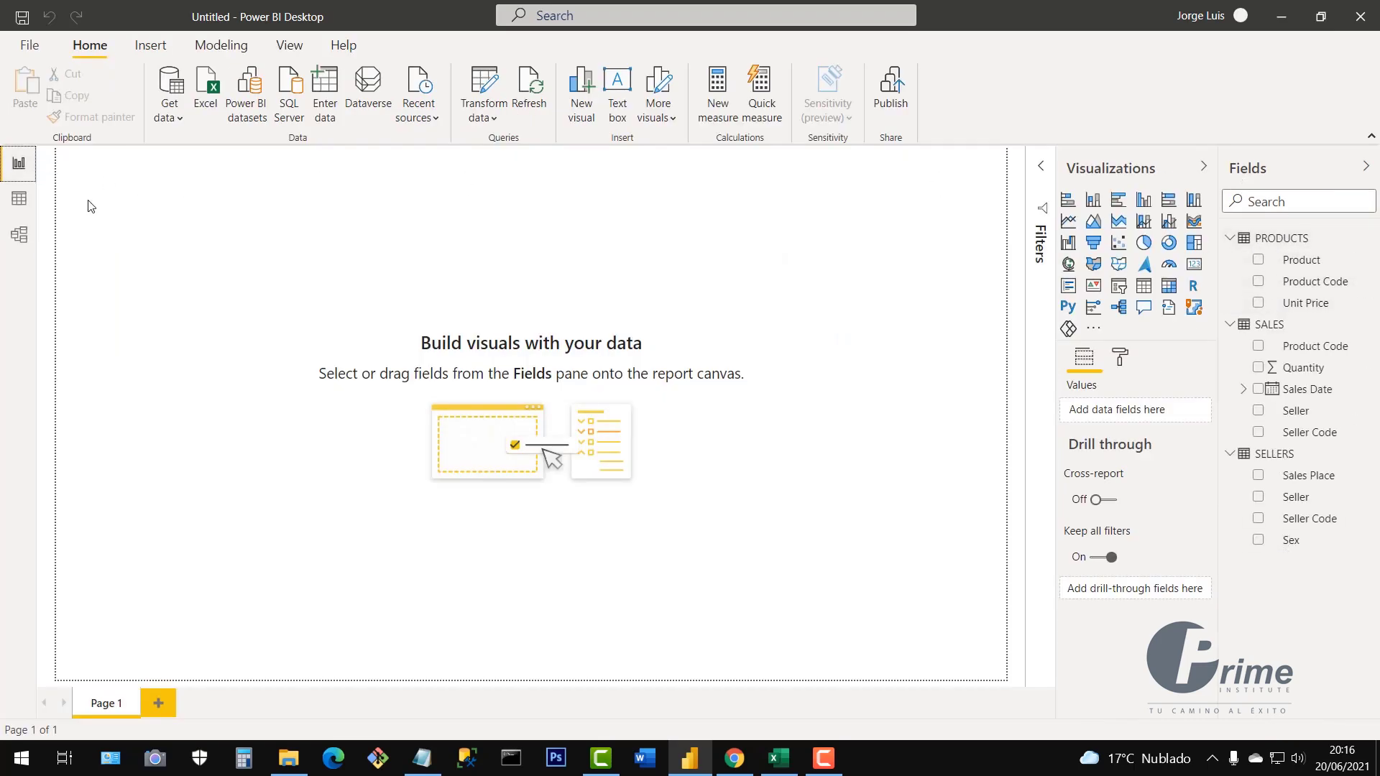
left_click(20, 234)
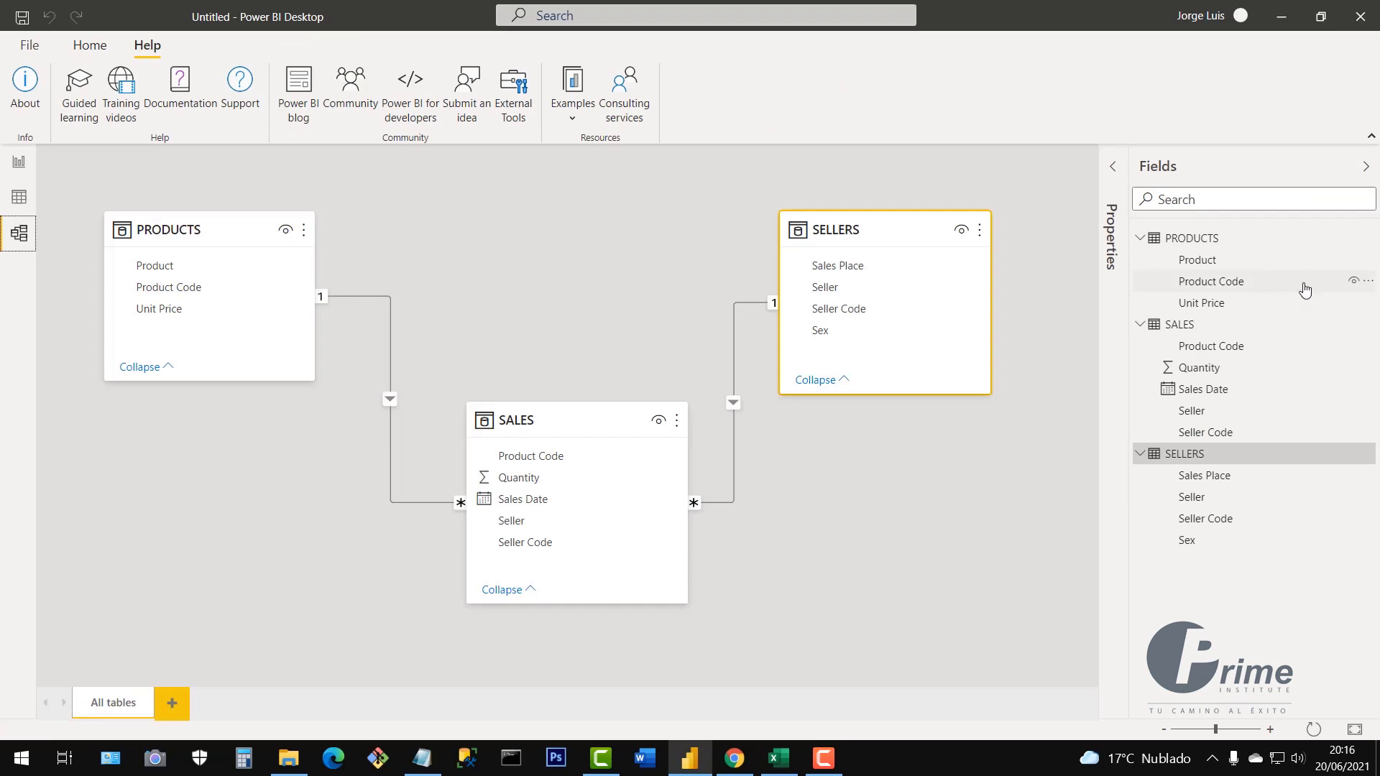
left_click(1113, 166)
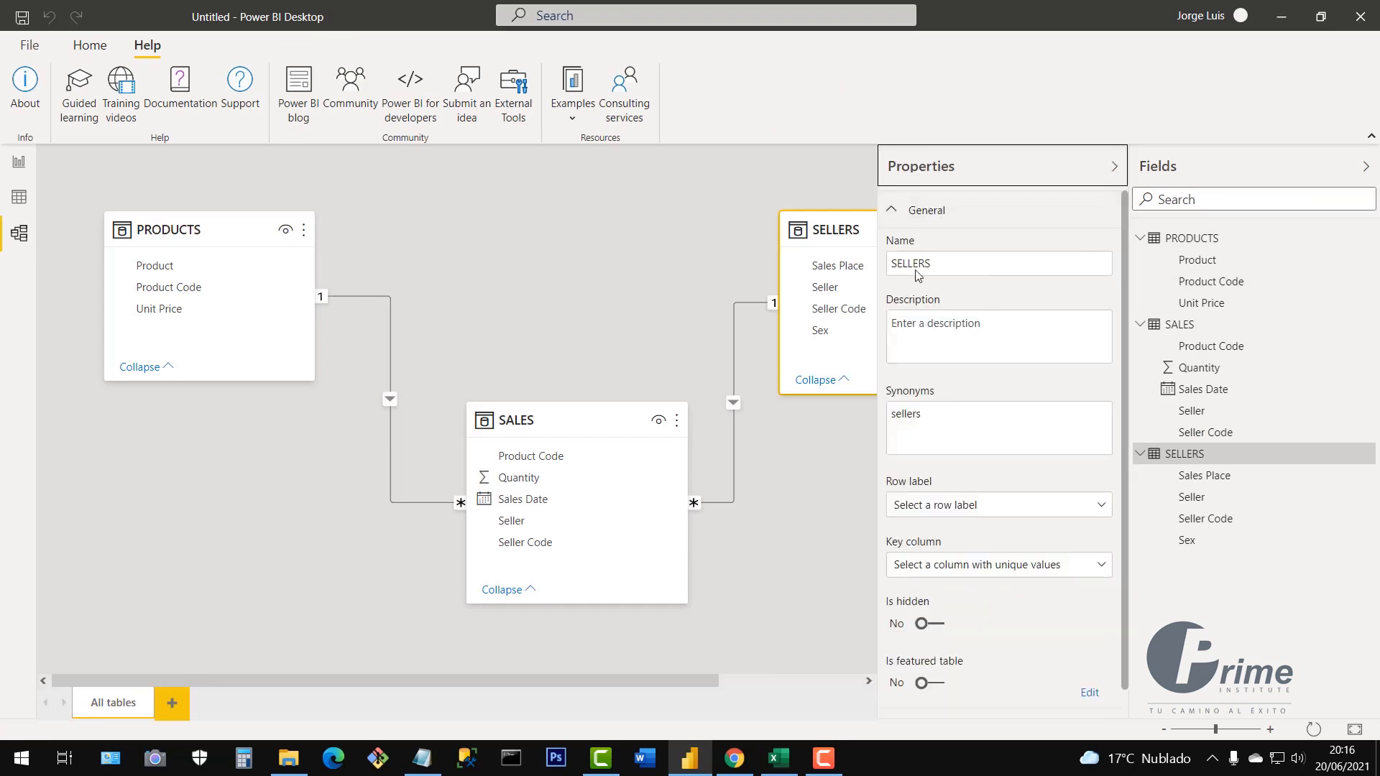
left_click(1113, 169)
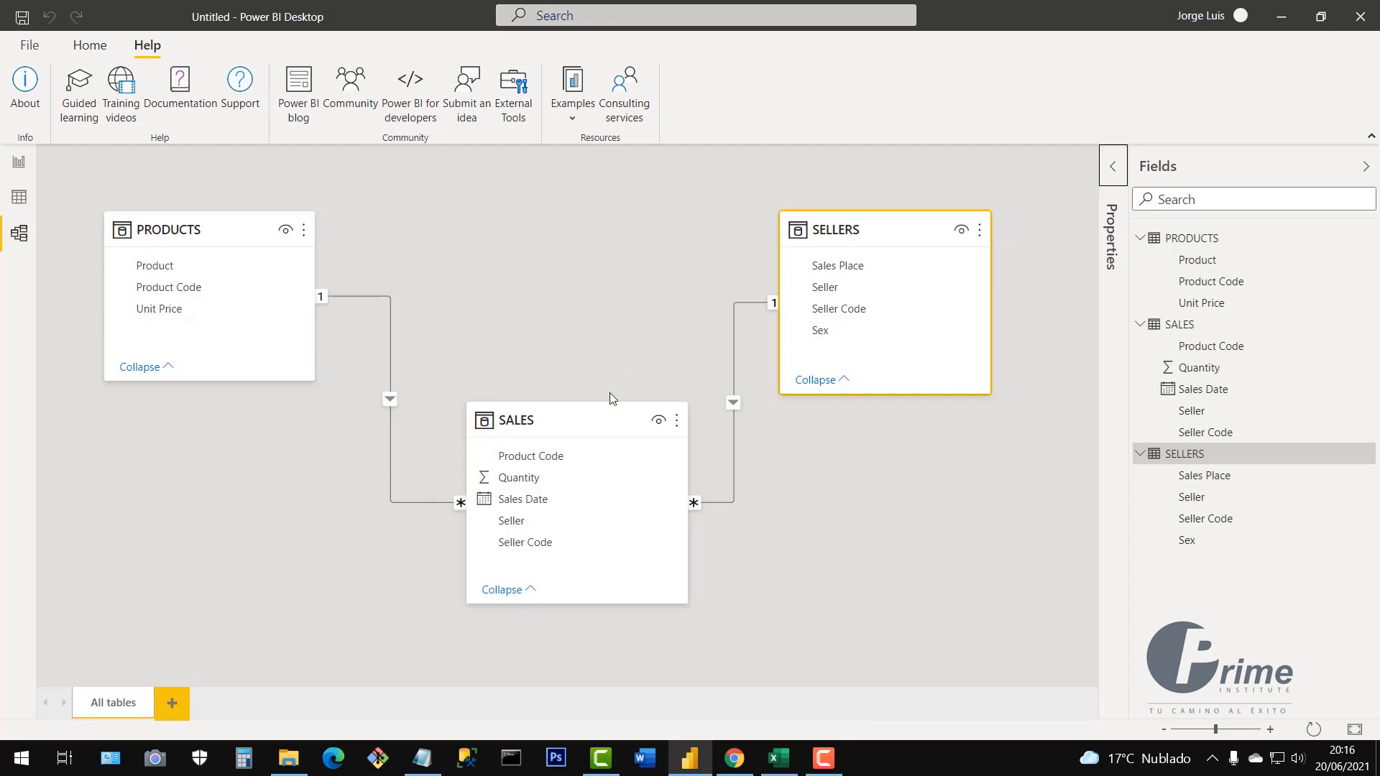
Rearrange the model diagram by lowering PRODUCTS slightly, shifting SELLERS slightly outward and placing SALES a little higher between them
left_click_drag(585, 423, 554, 422)
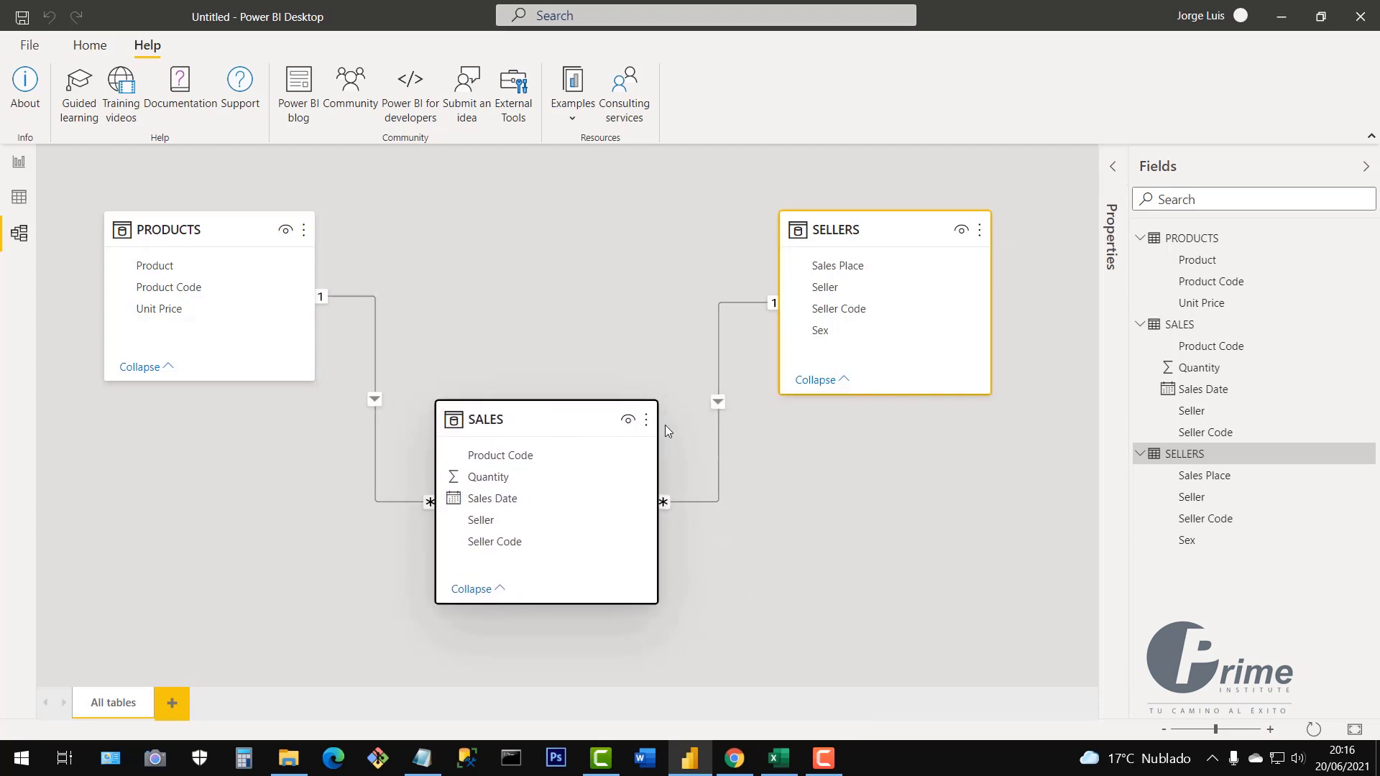
mouse_move(862, 228)
left_mouse_down()
mouse_move(871, 238)
mouse_move(860, 207)
left_mouse_up()
left_click_drag(198, 227, 189, 246)
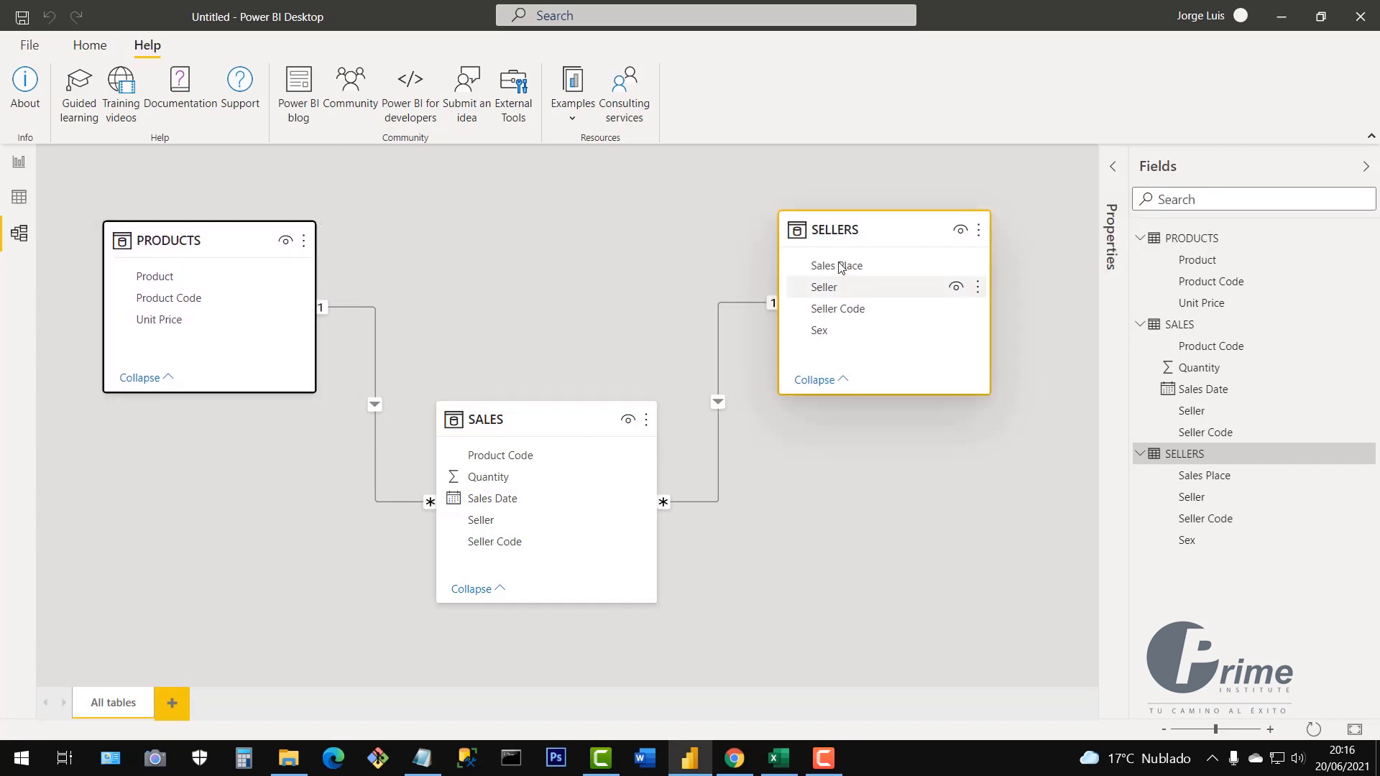
mouse_move(565, 418)
left_mouse_down()
mouse_move(563, 240)
mouse_move(572, 495)
mouse_move(579, 406)
left_mouse_up()
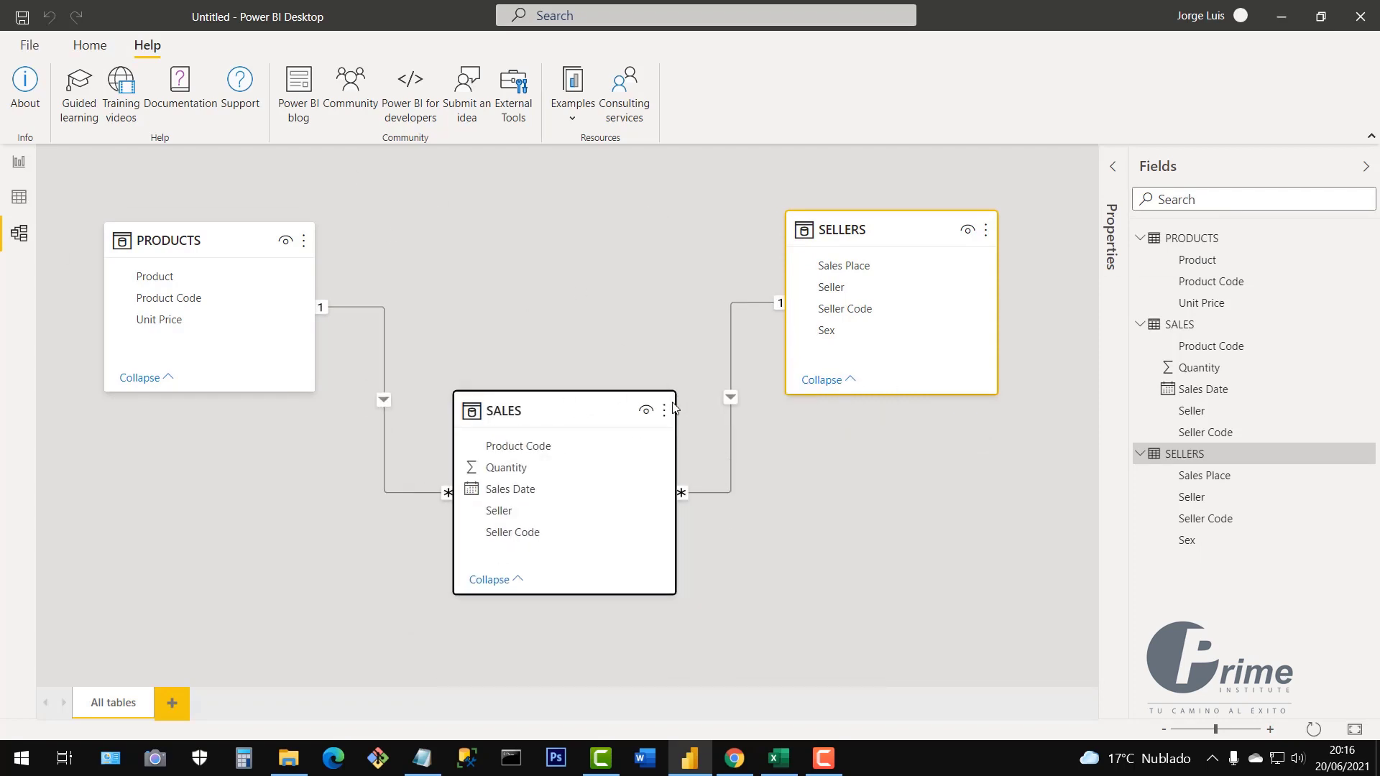
Format the Unit Price column of PRODUCTS as $ English (United States) currency in the table data
left_click(18, 199)
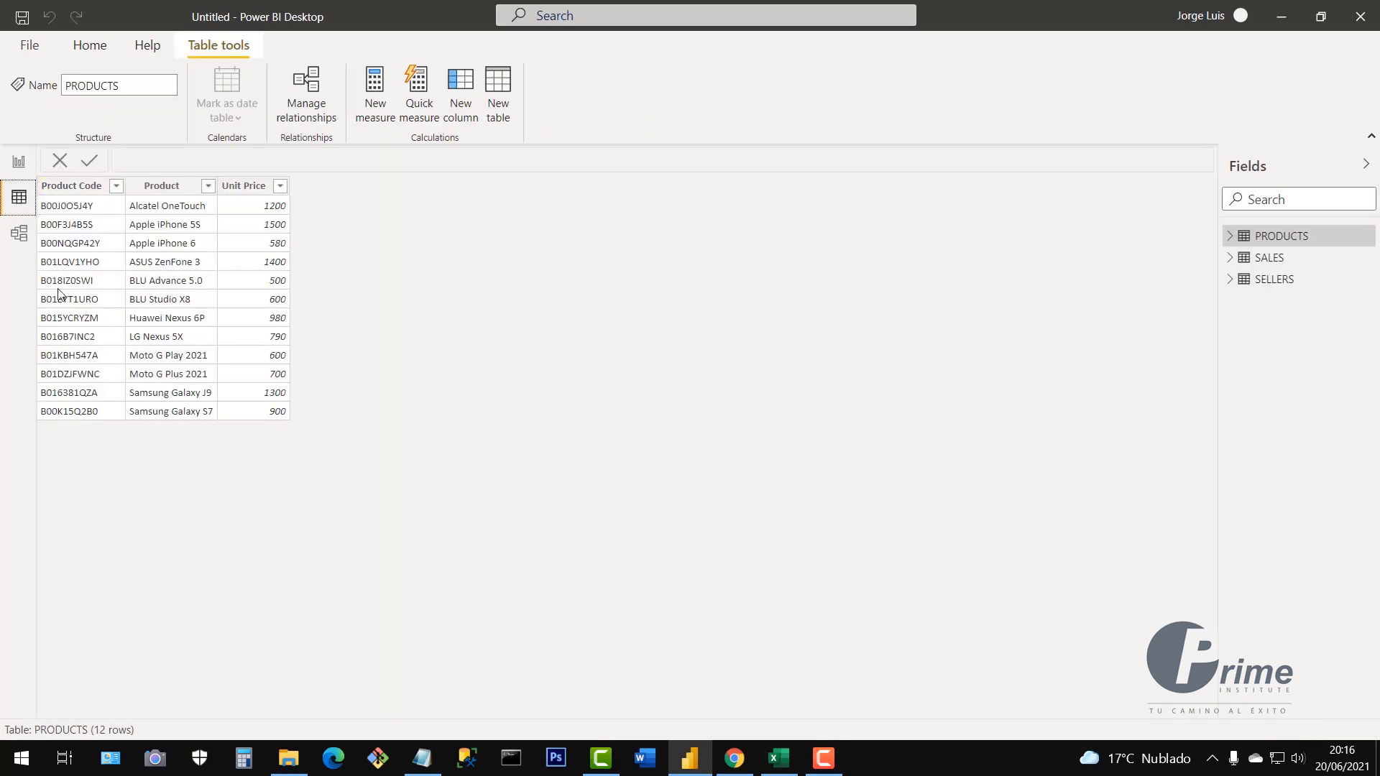
left_click(248, 187)
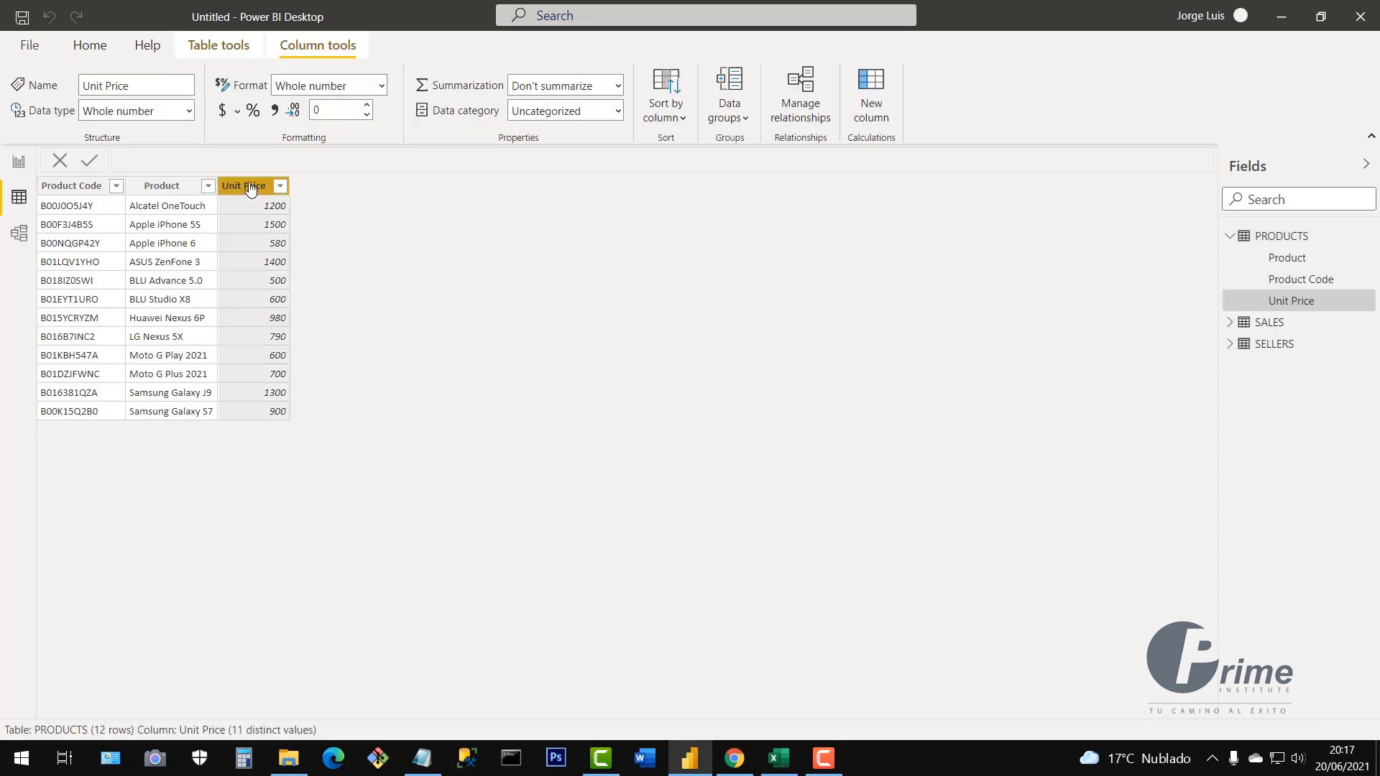
left_click(237, 112)
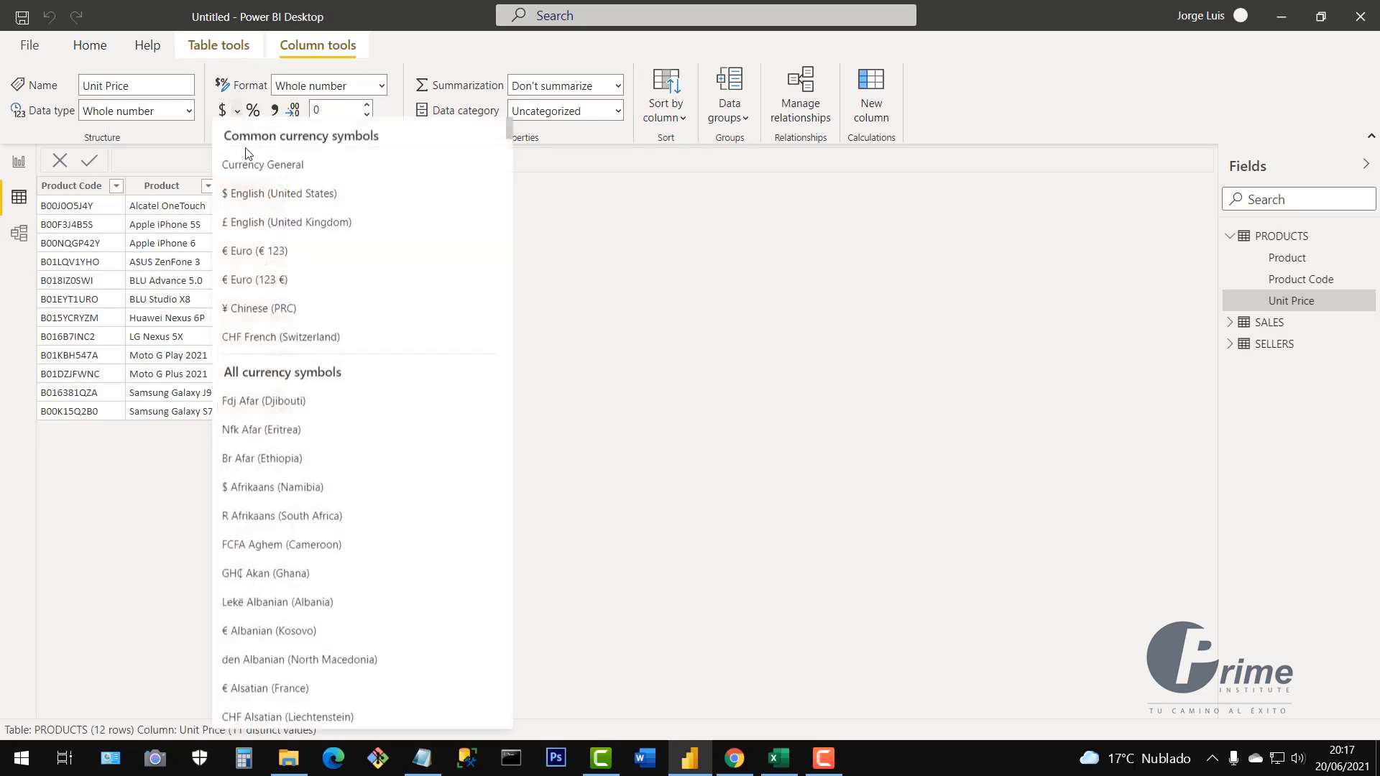
left_click(240, 199)
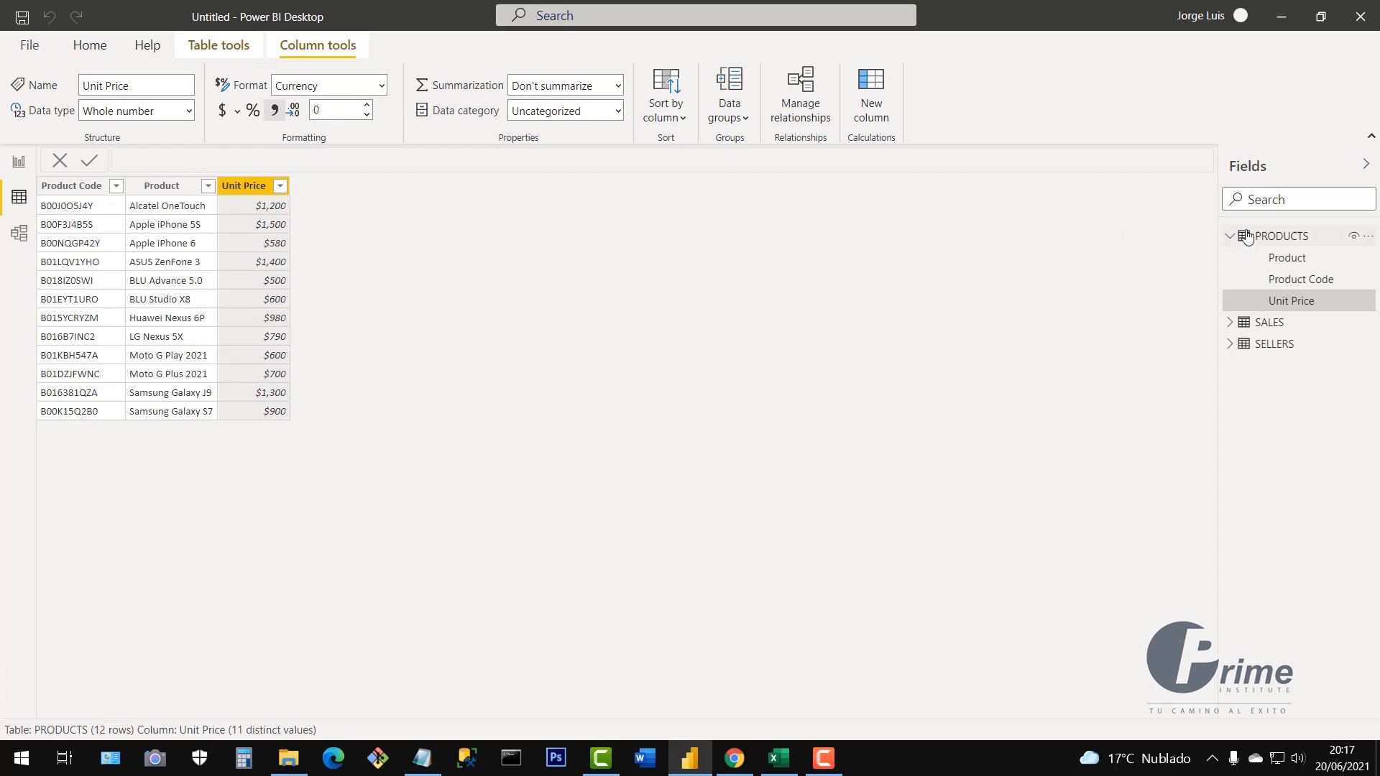
View the SELLERS data and set the Sales Date format in SALES to *14/03/2001 (d/mm/yyyy)
left_click(1273, 346)
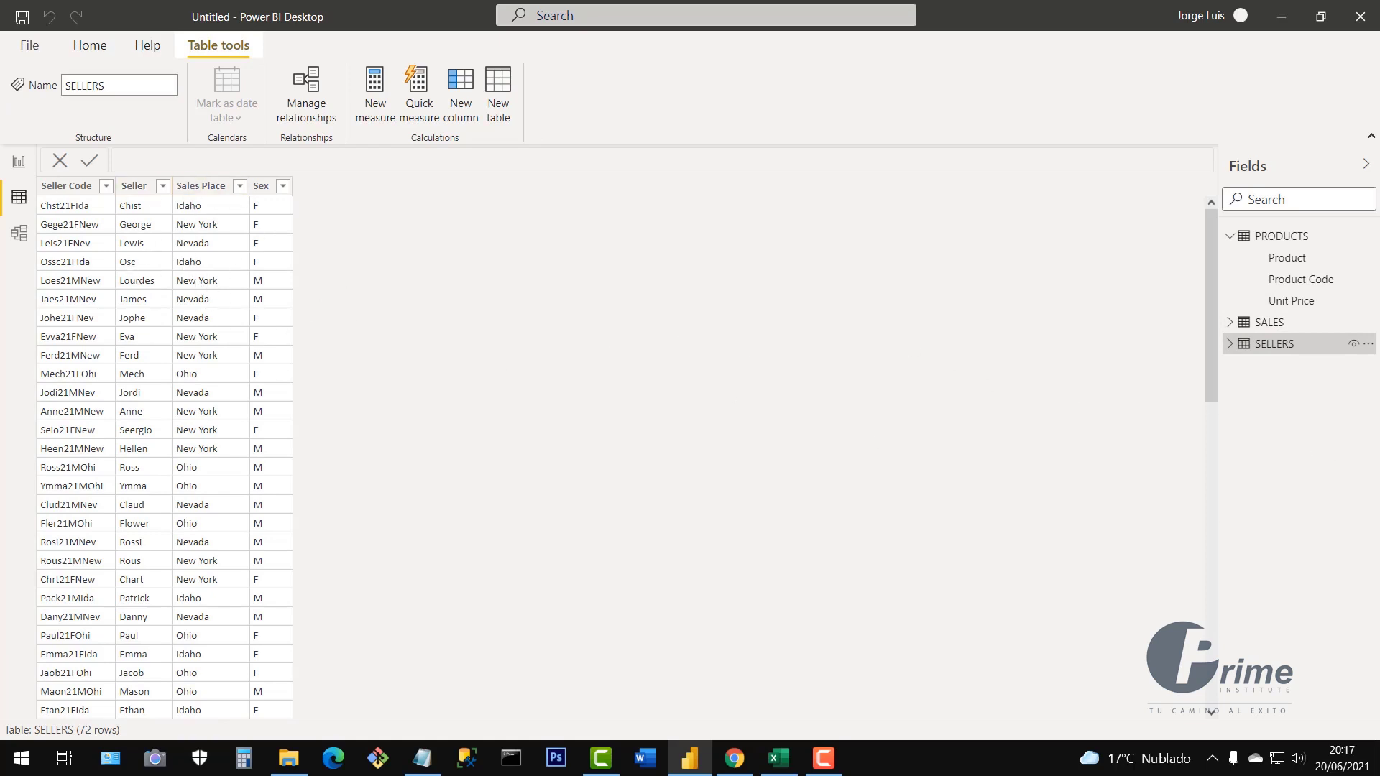
left_click(1269, 322)
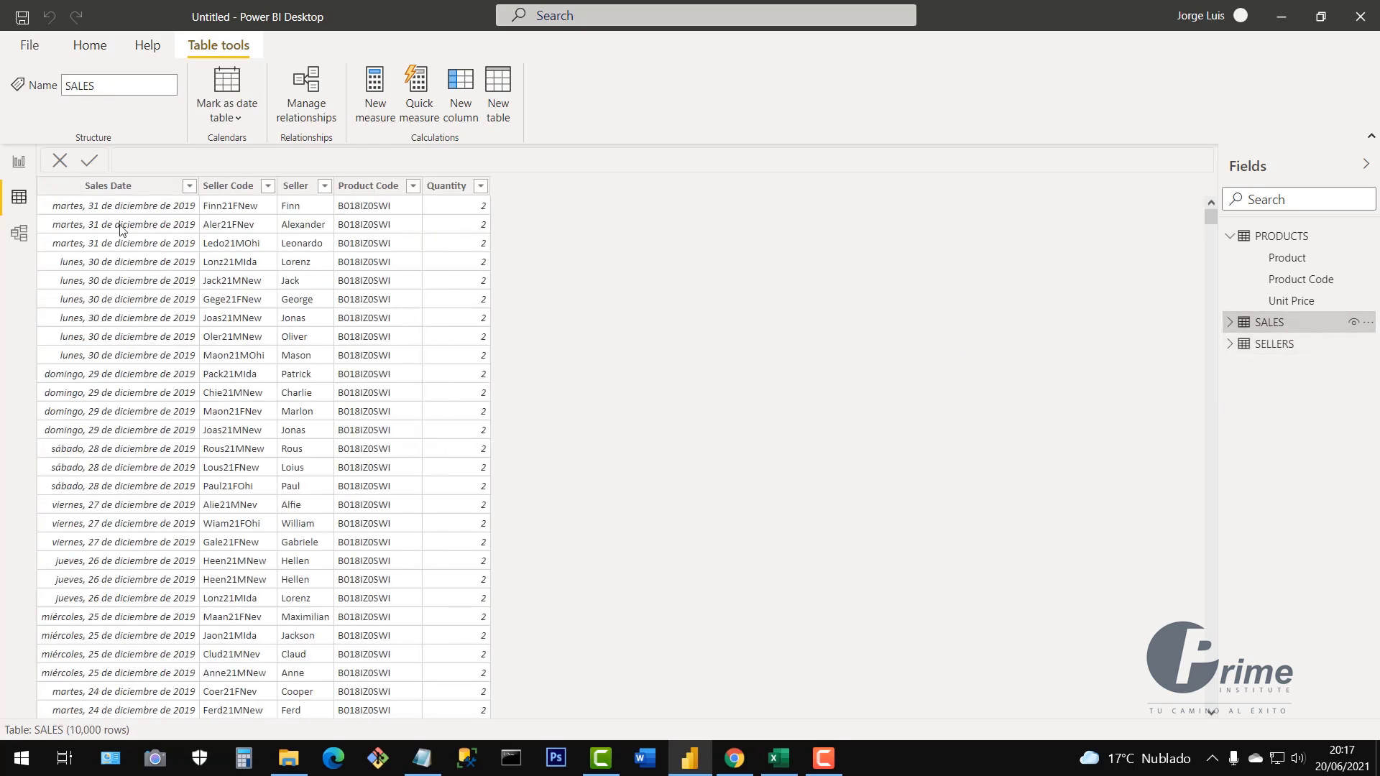
left_click(109, 188)
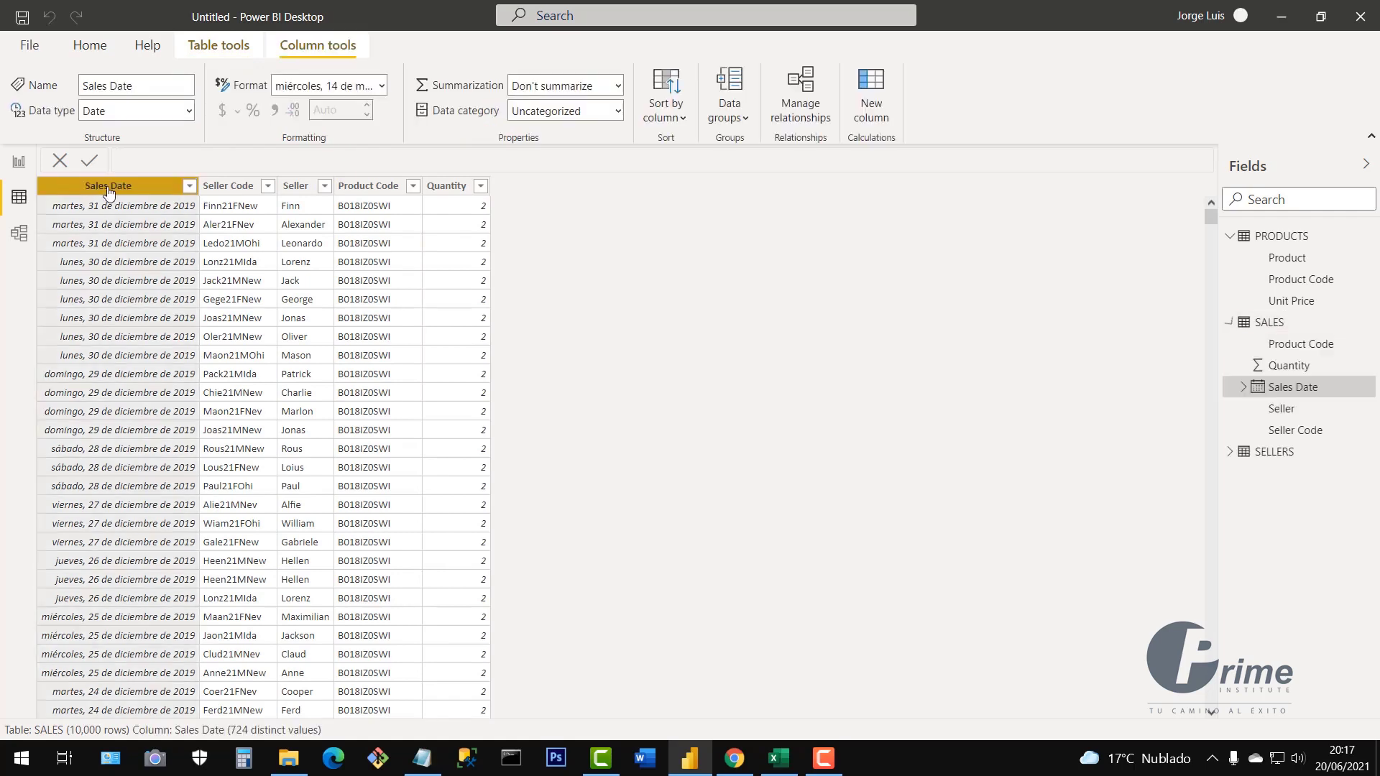
left_click(383, 86)
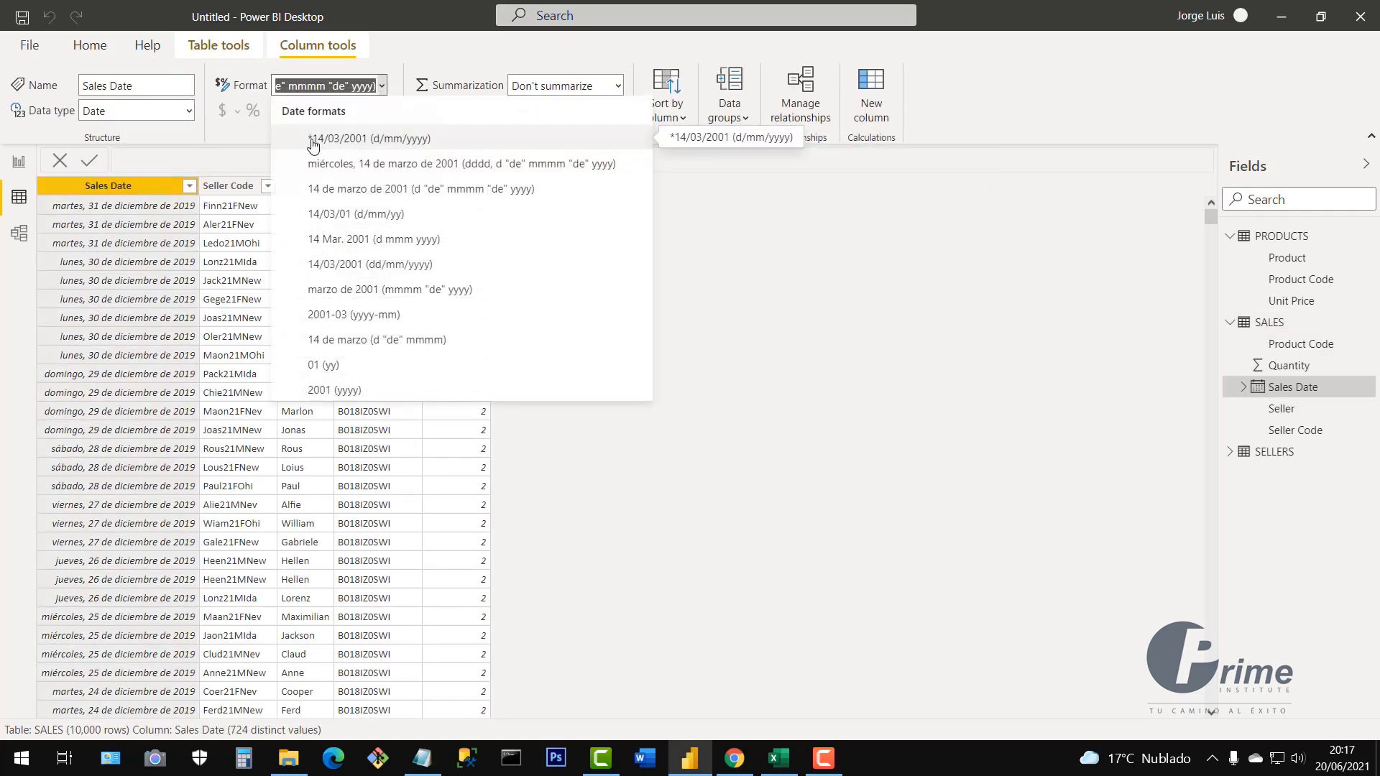
left_click(313, 145)
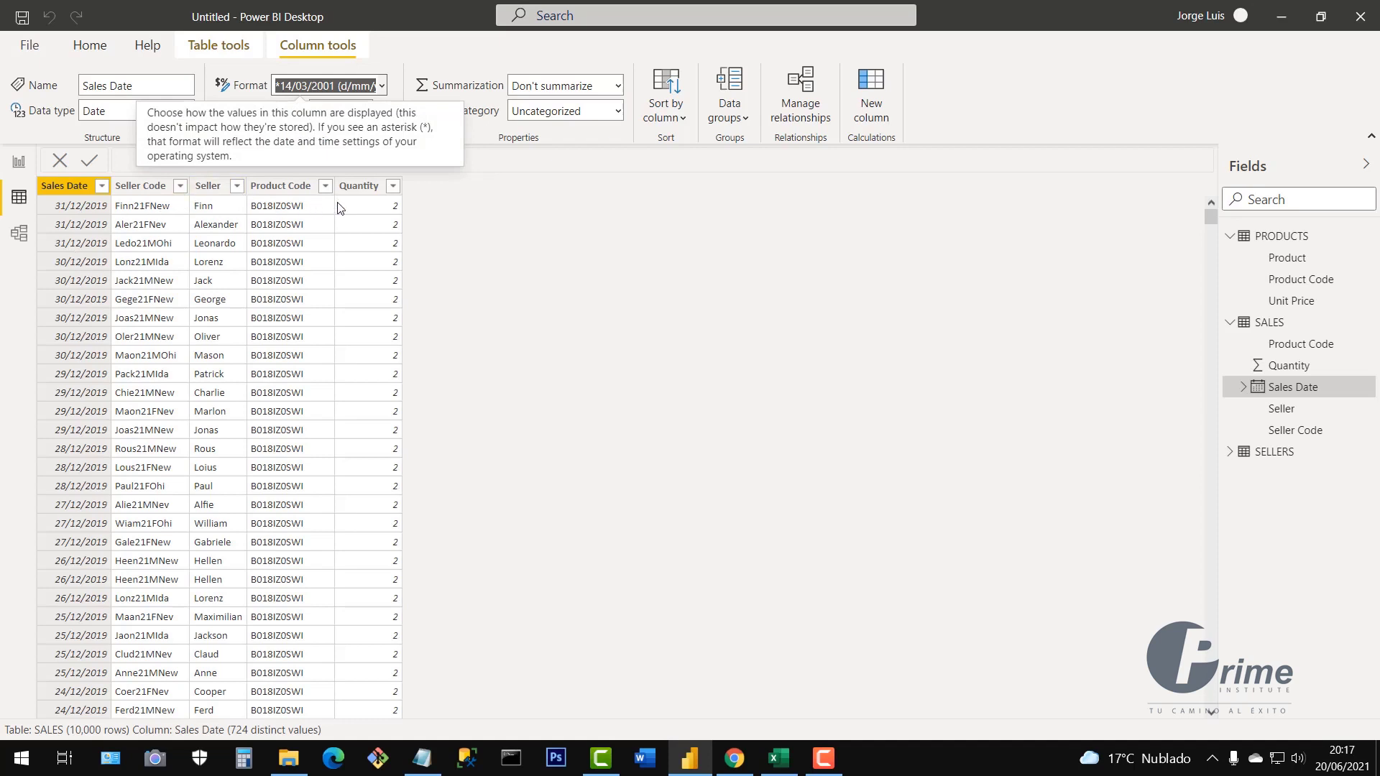
Apply the thousands separator to the Quantity column in SALES, view the report page and return to the table data
left_click(357, 188)
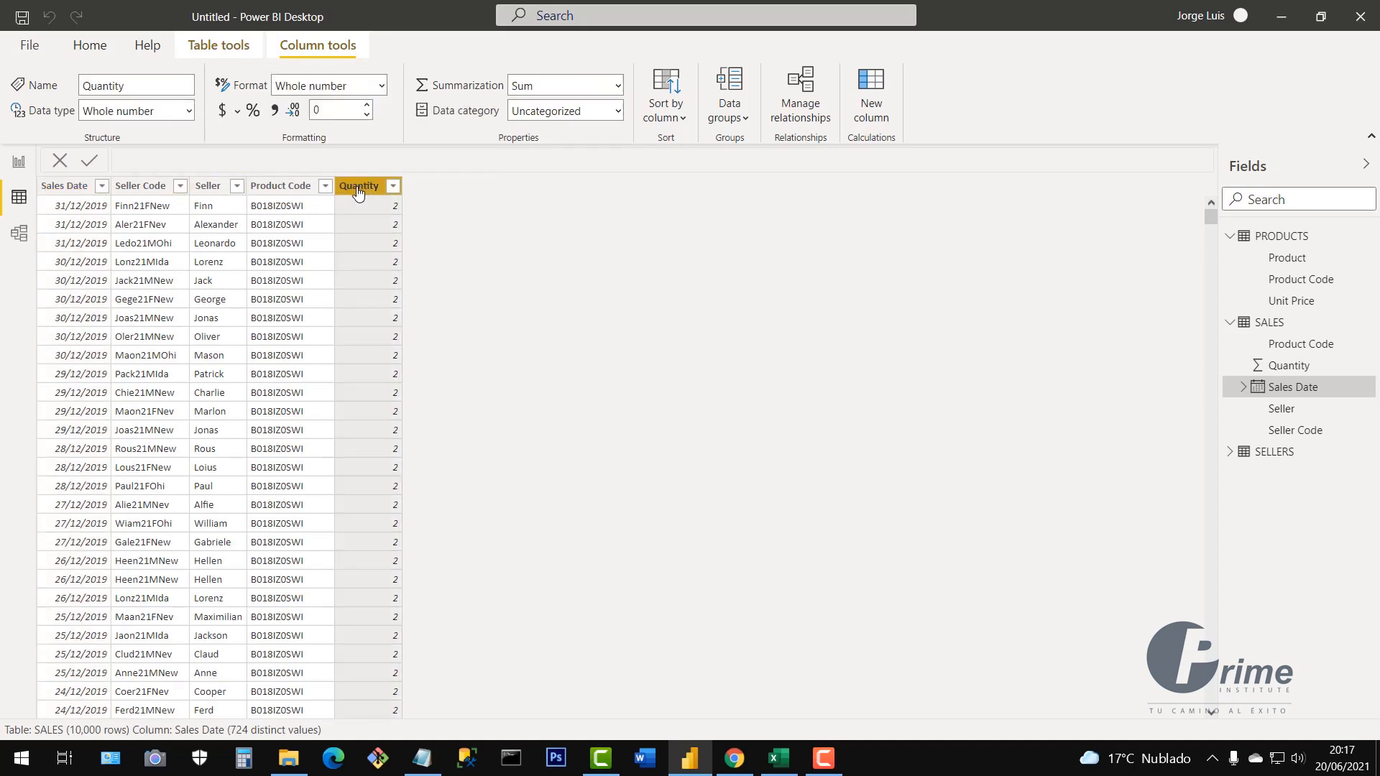
left_click(272, 113)
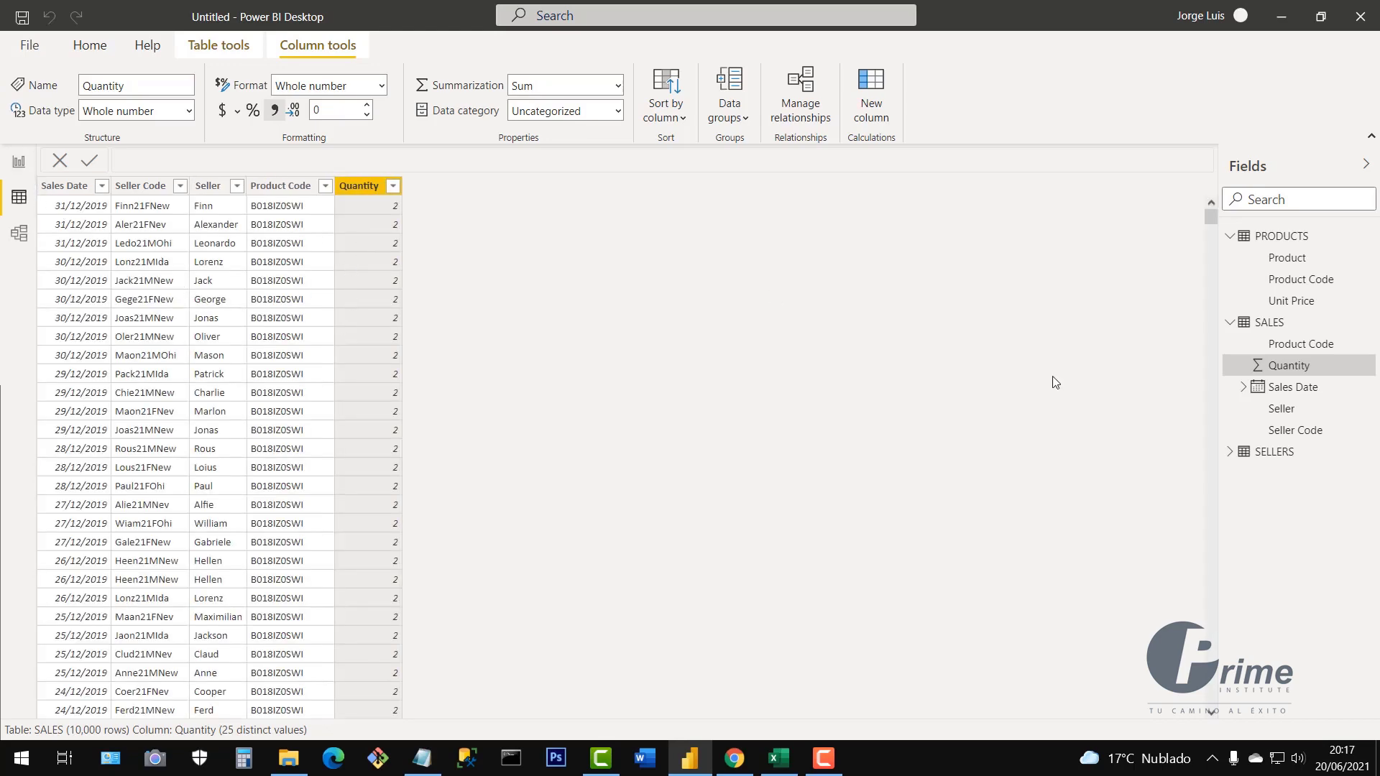
left_click(19, 162)
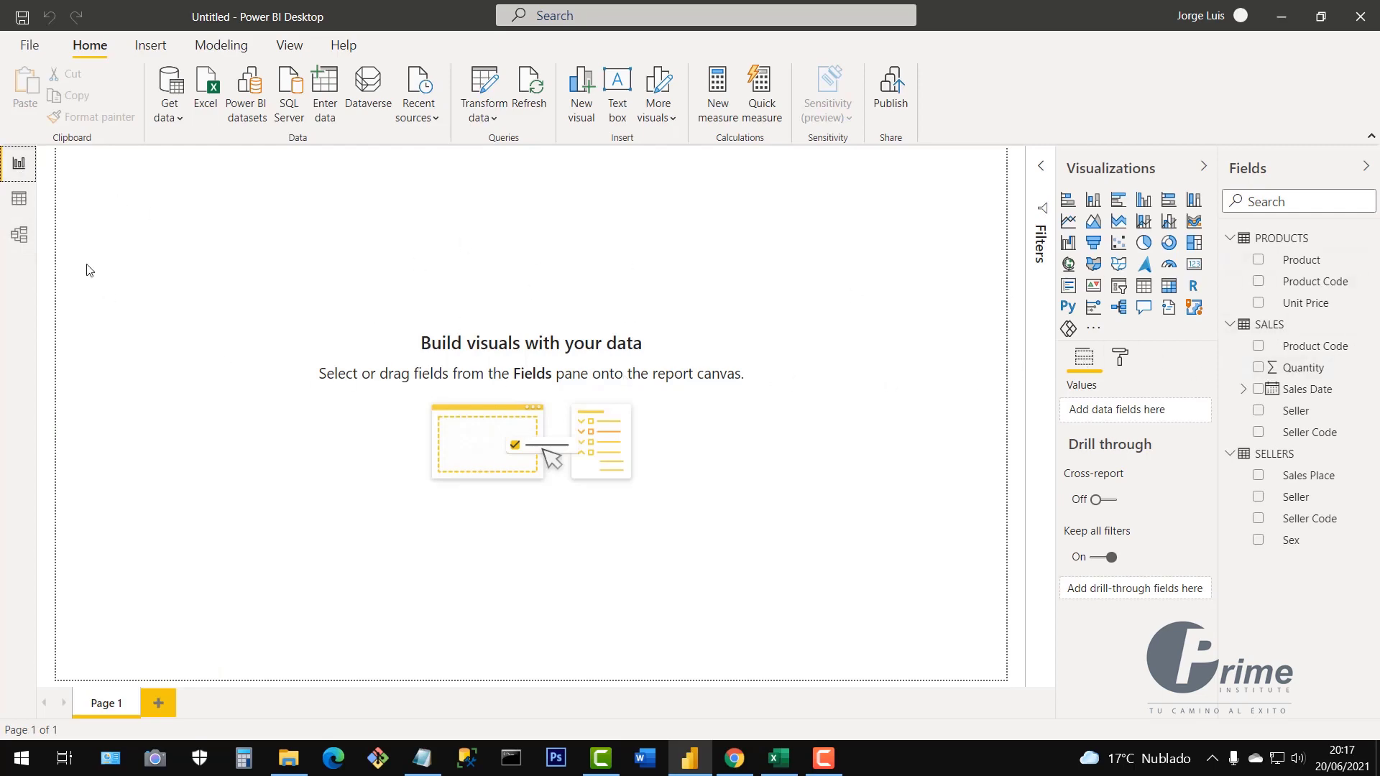
left_click(19, 200)
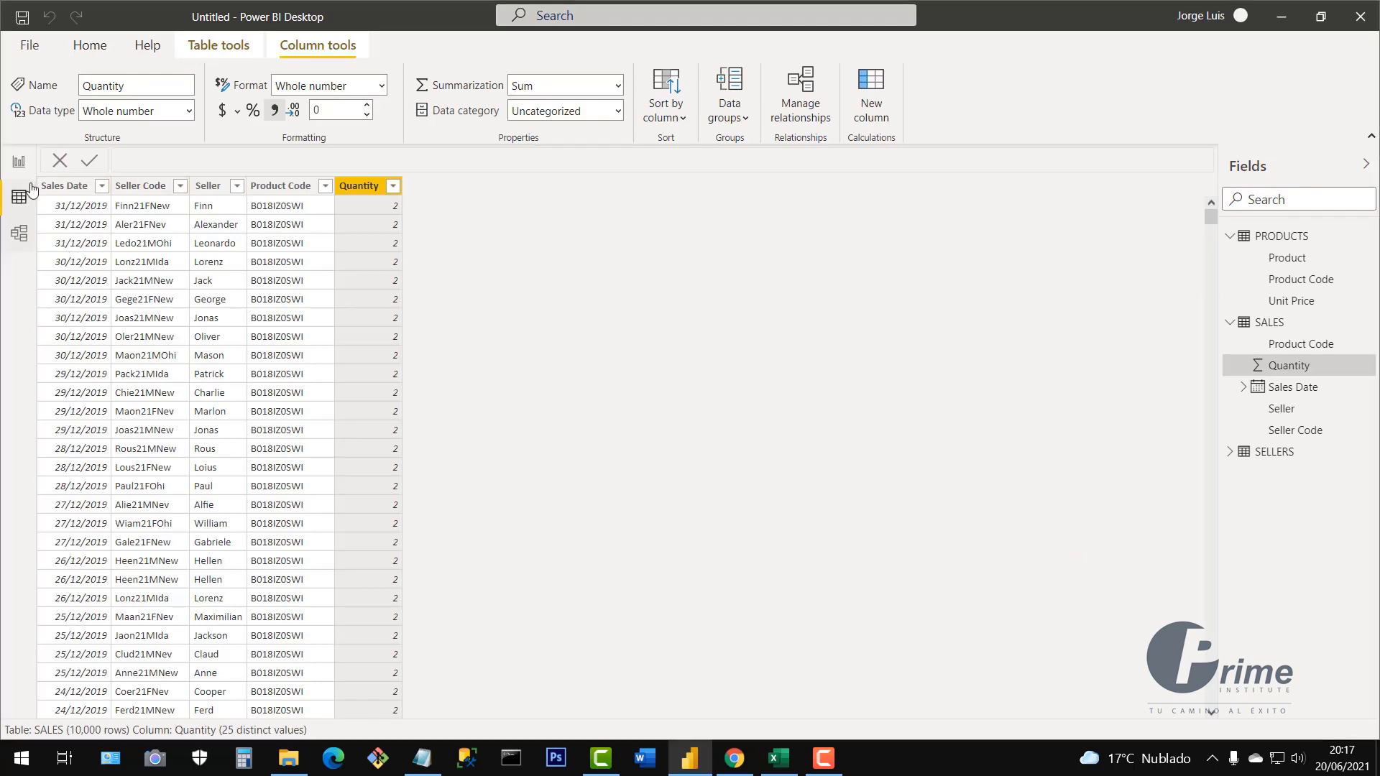
Save the report as "3.- Sales, Sellers, Products" in Power BI file (*.pbix) format in the Resources and Practices folder
left_click(30, 48)
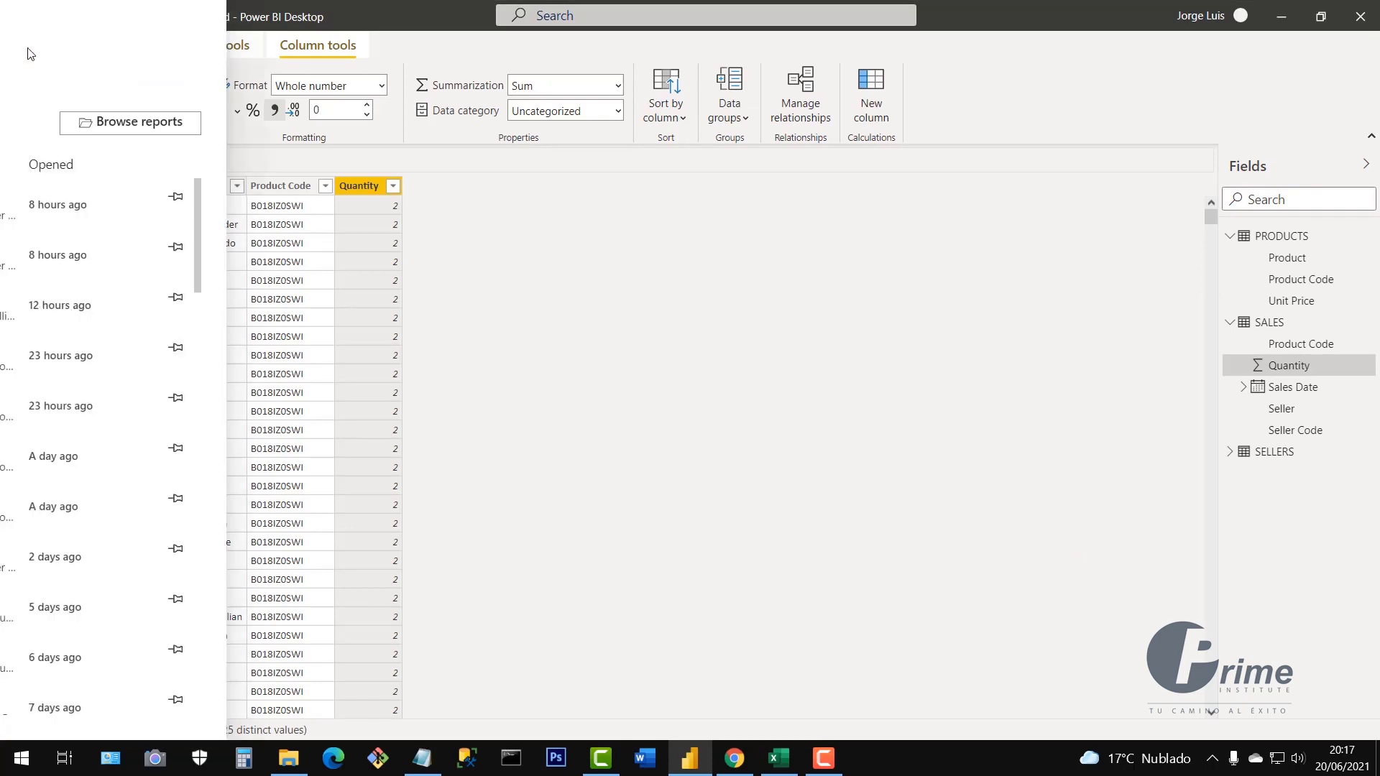
left_click(29, 133)
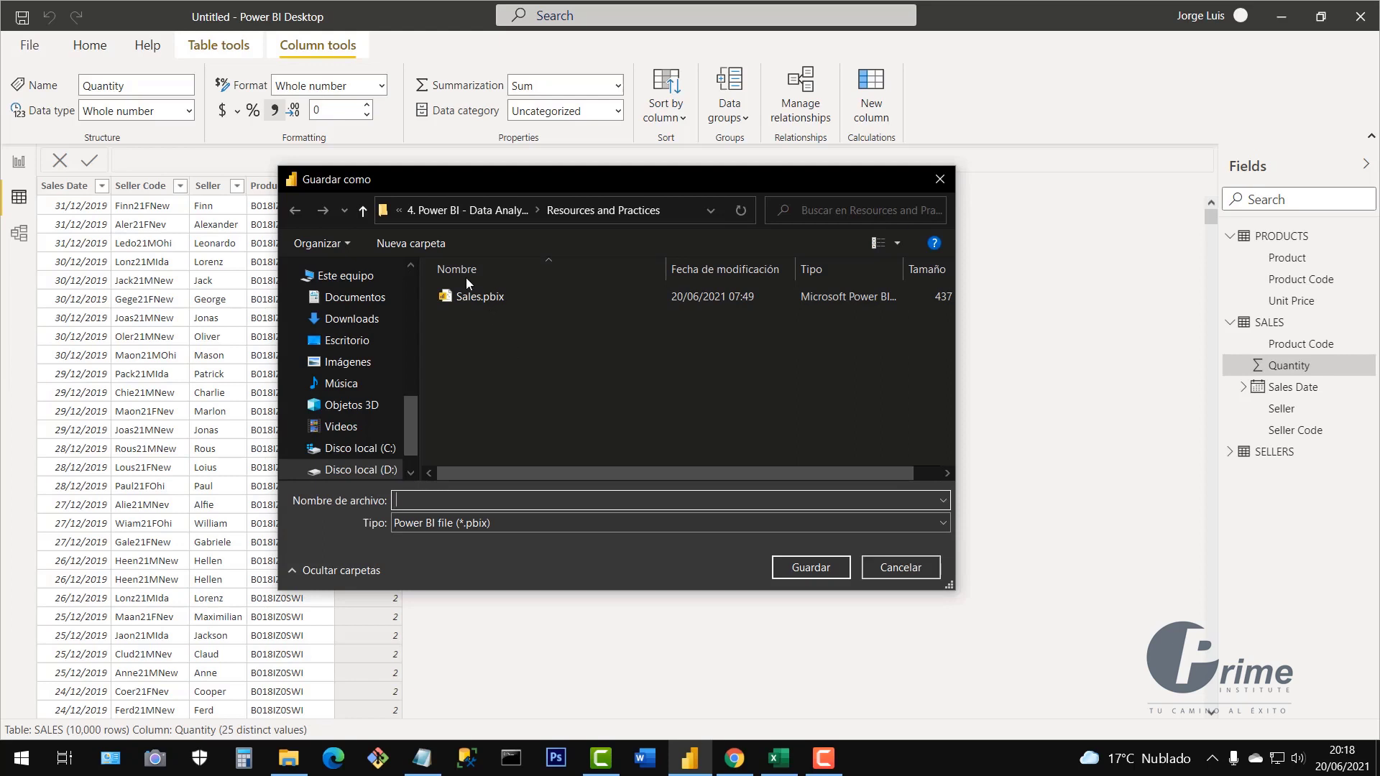
left_click(363, 210)
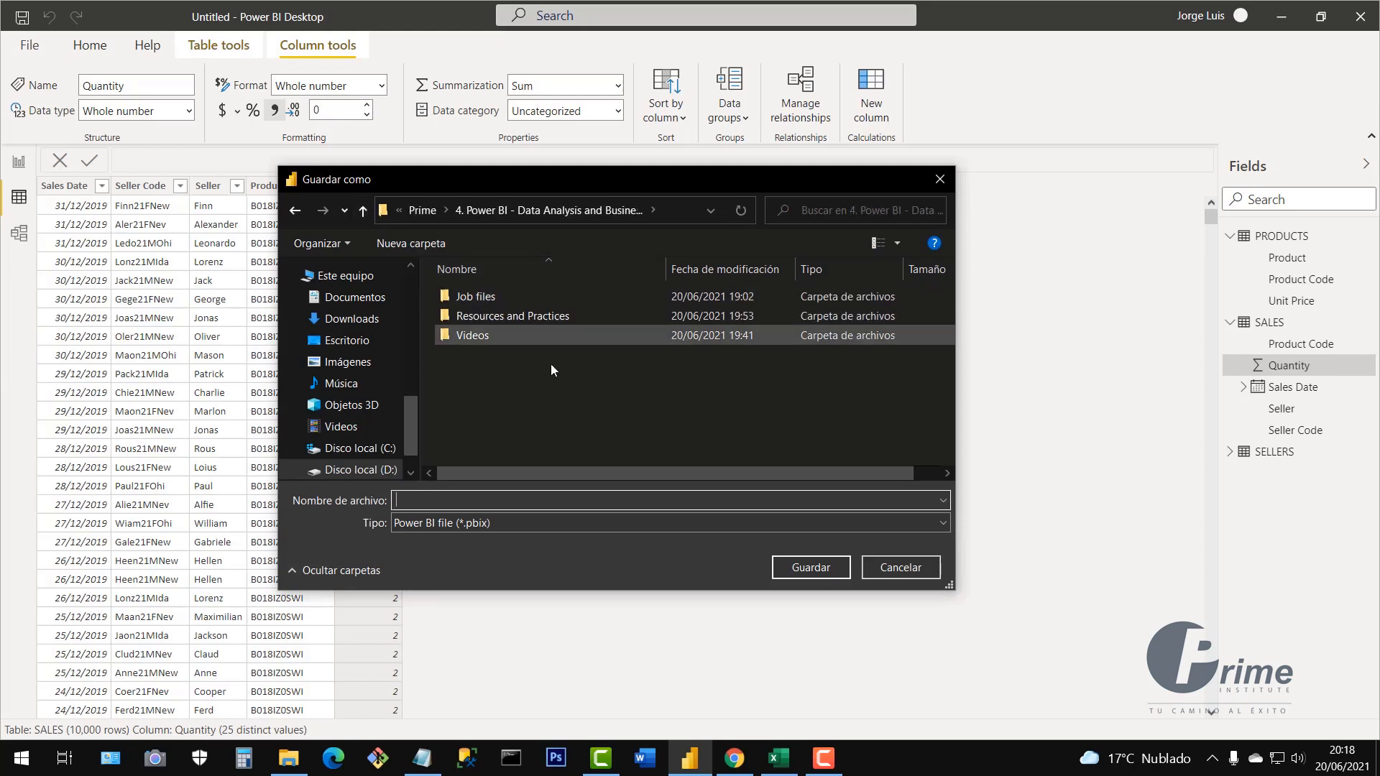
double_click(476, 314)
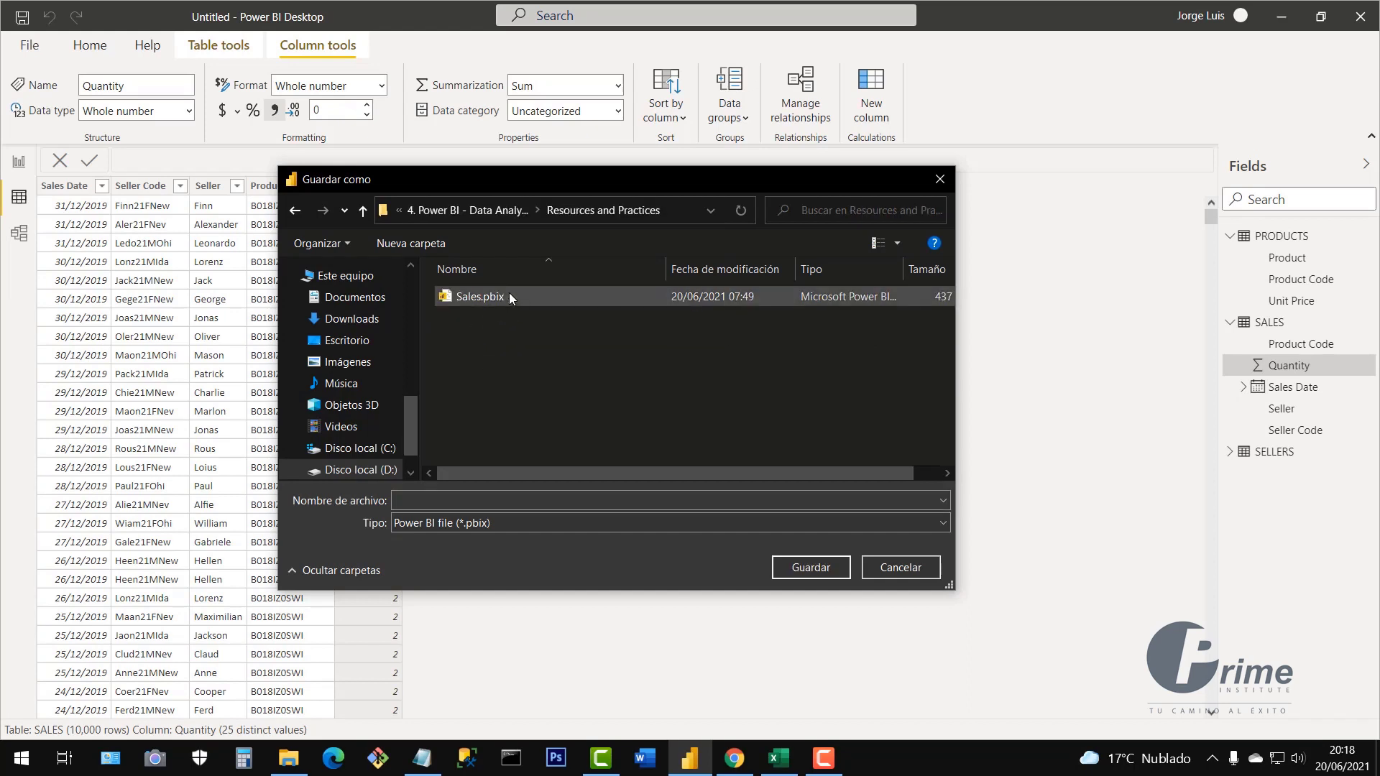
left_click(412, 495)
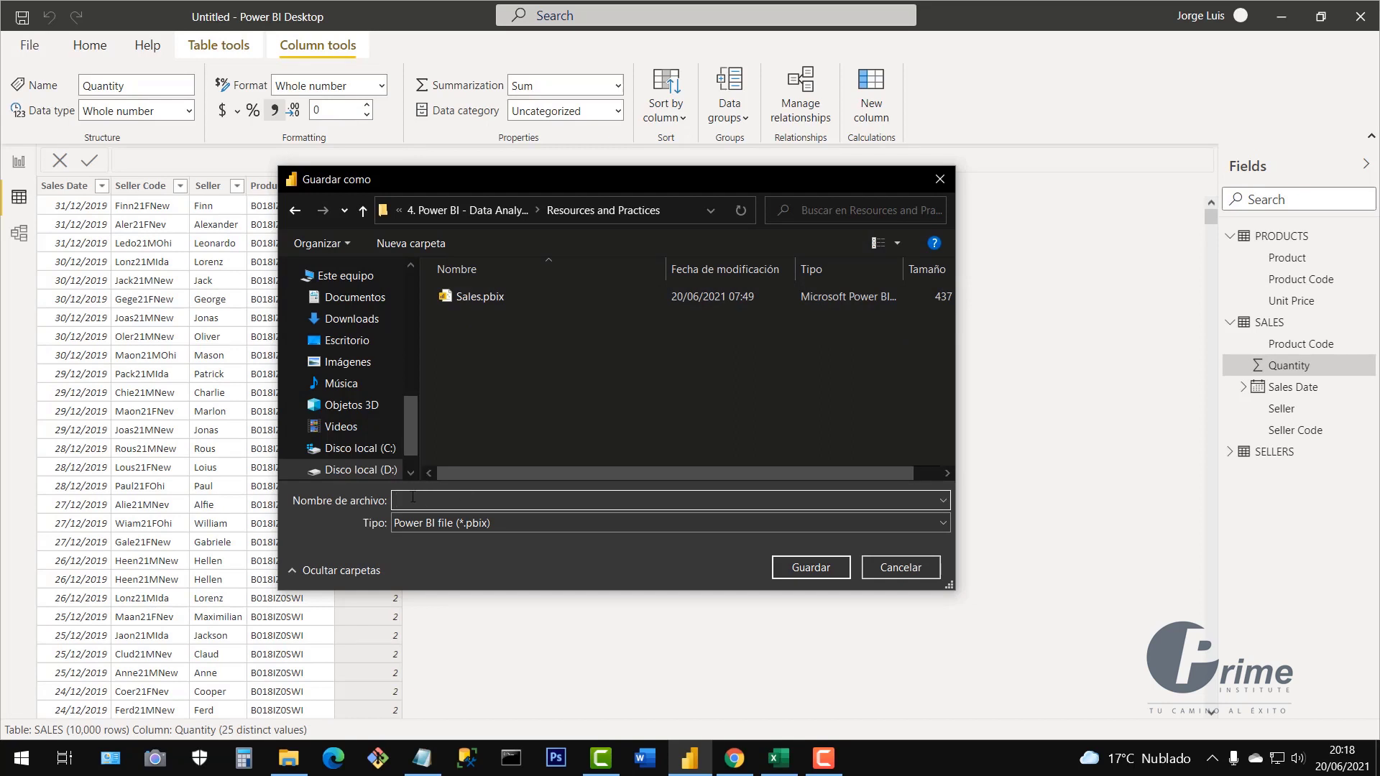
type("3.- Sales, Sellers, Products")
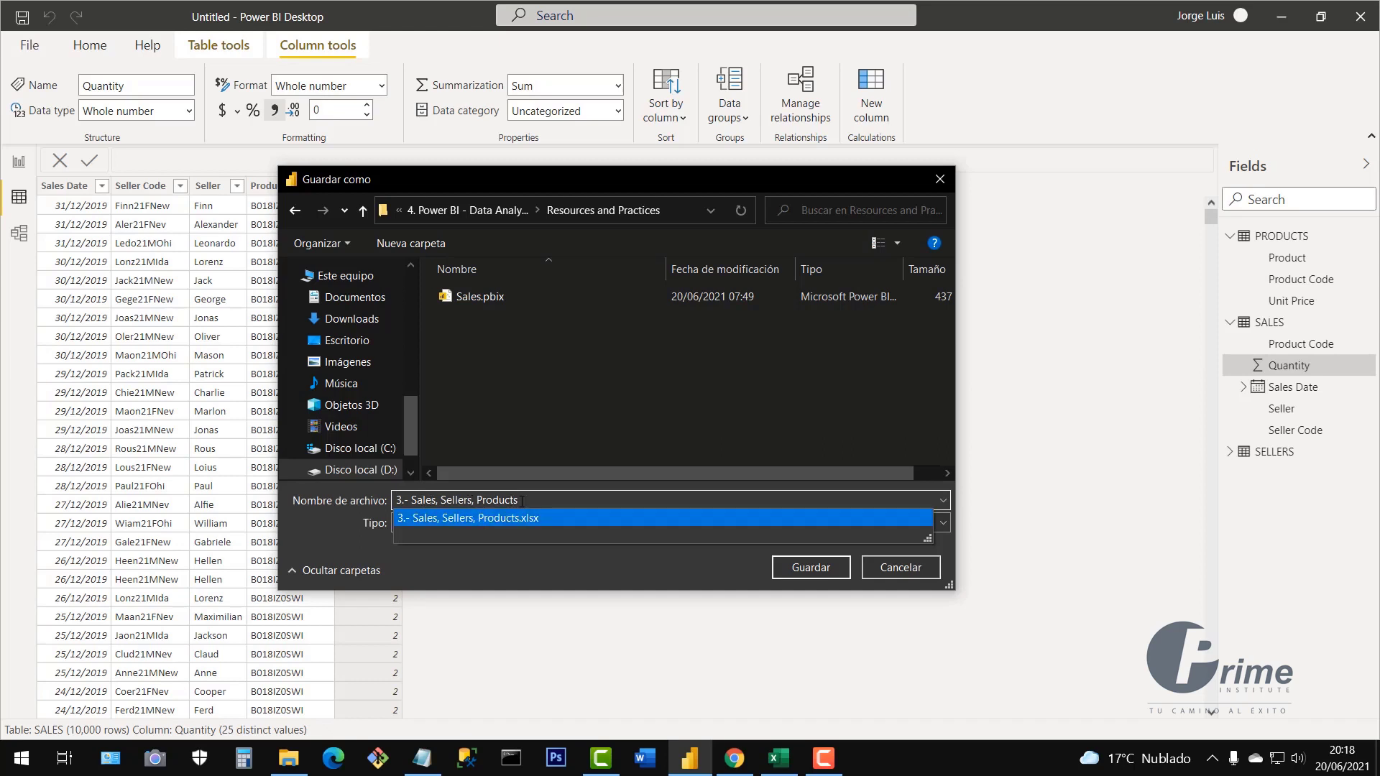
left_click(546, 587)
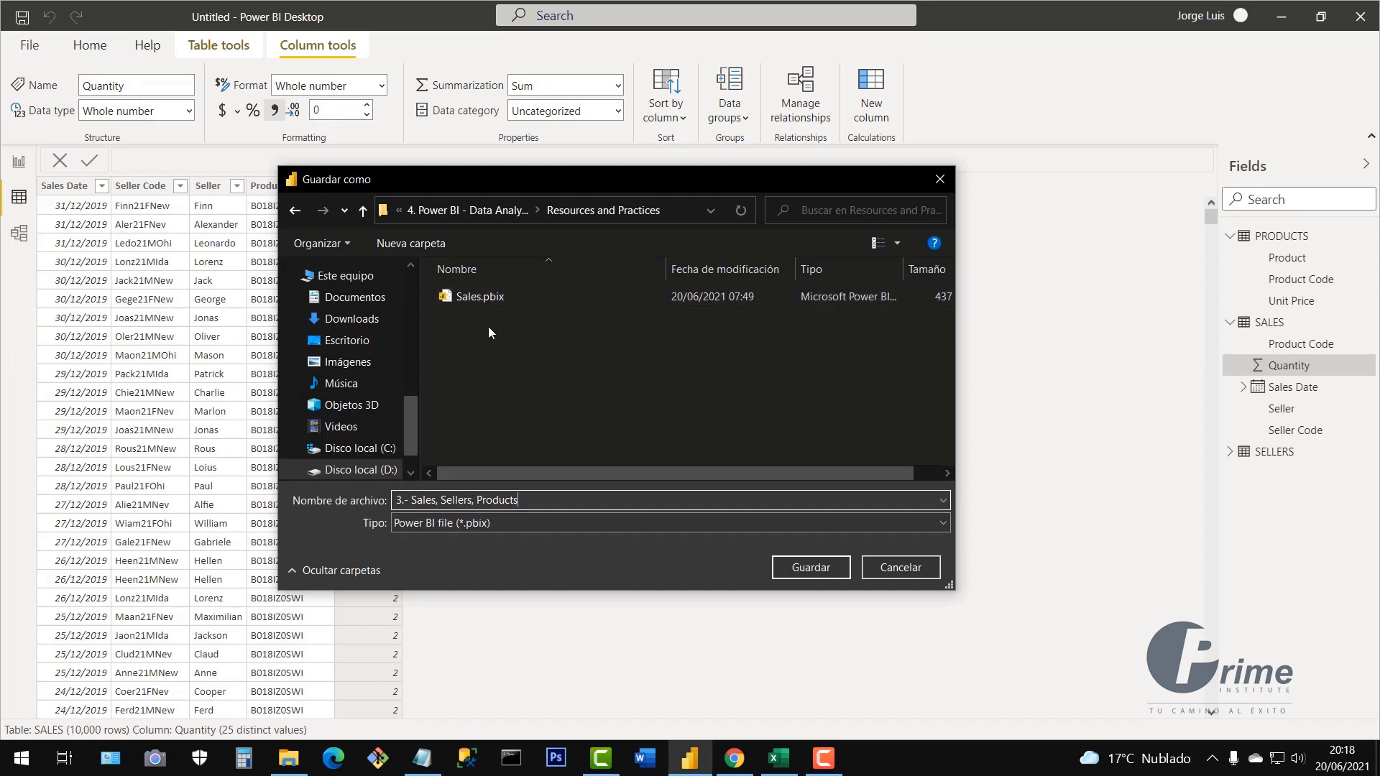
left_click(810, 567)
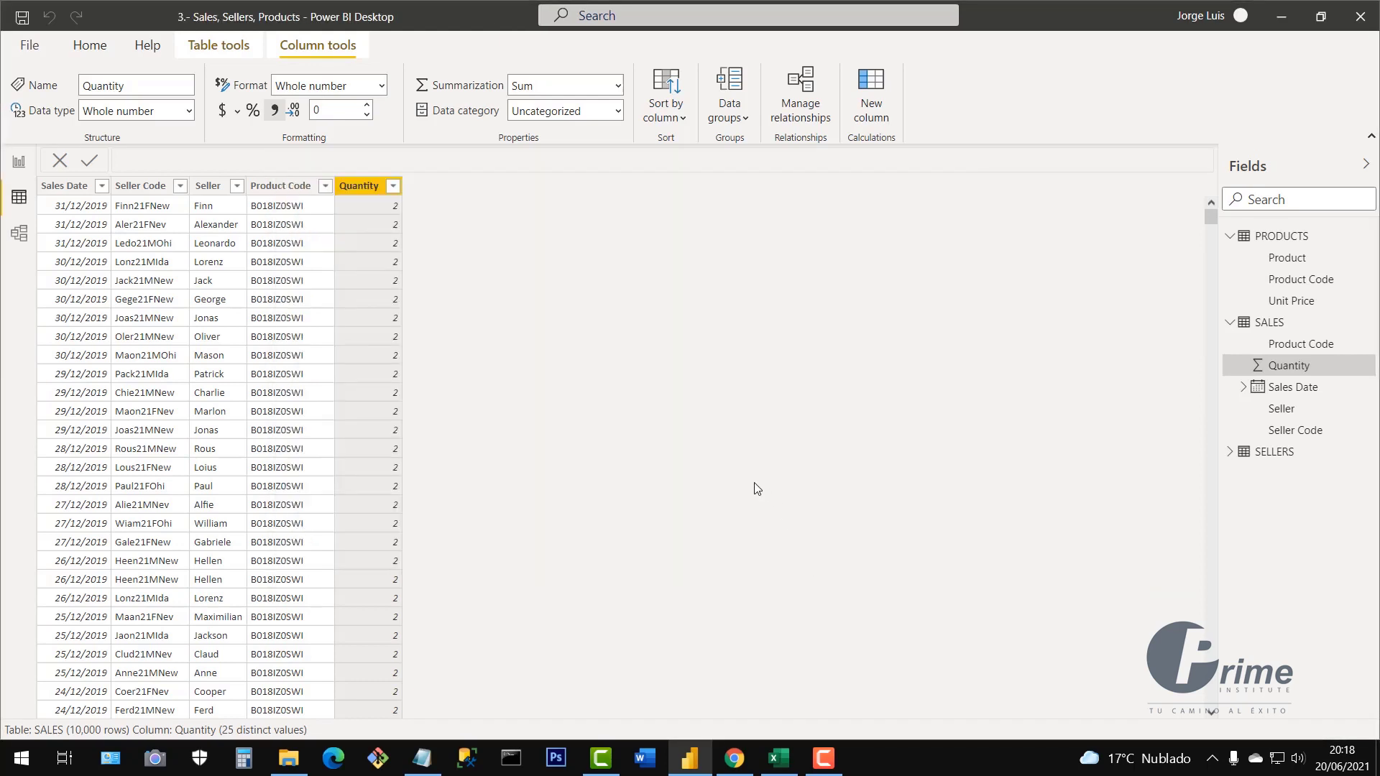
Switch to File Explorer to check 3.- Sales, Sellers, Products.pbix and Sales.pbix in Resources and Practices, and return to Power BI Desktop
left_click(290, 758)
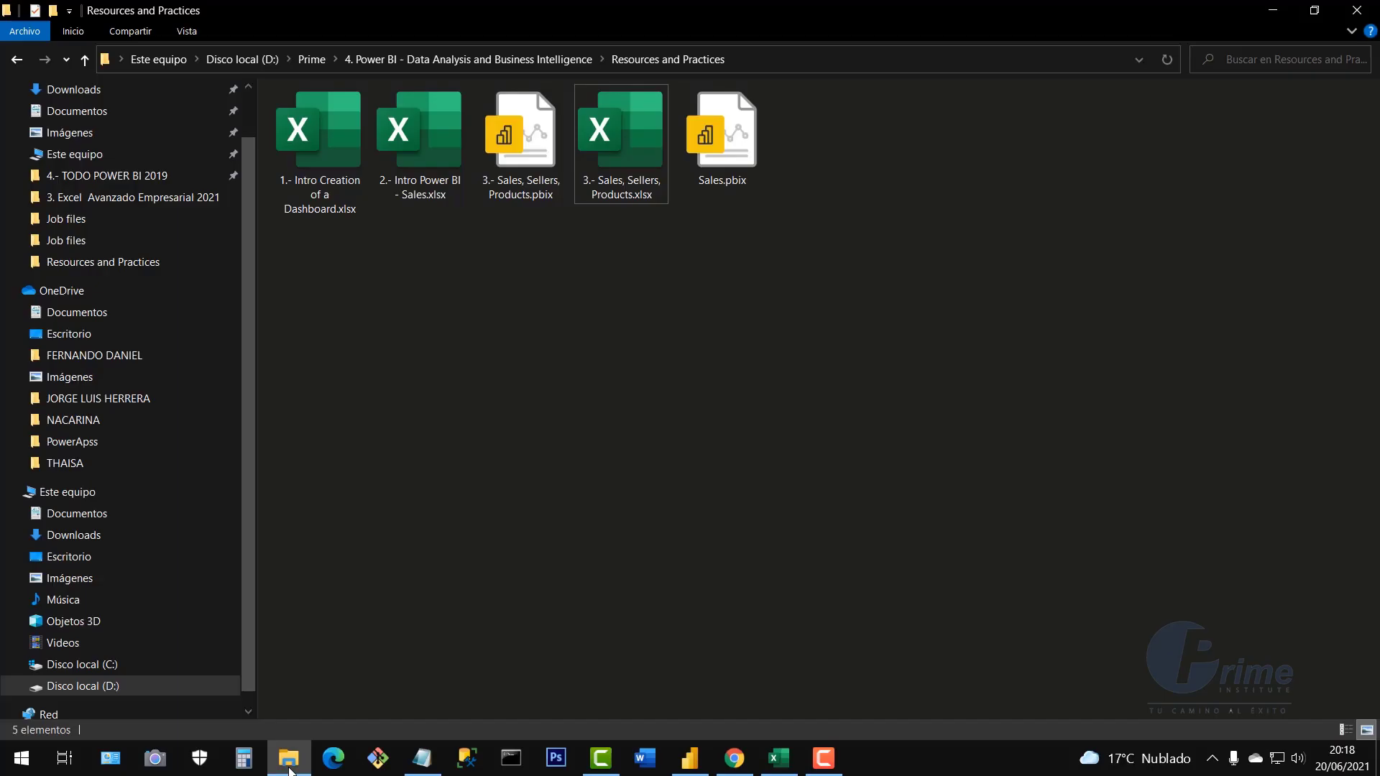
left_click(516, 156)
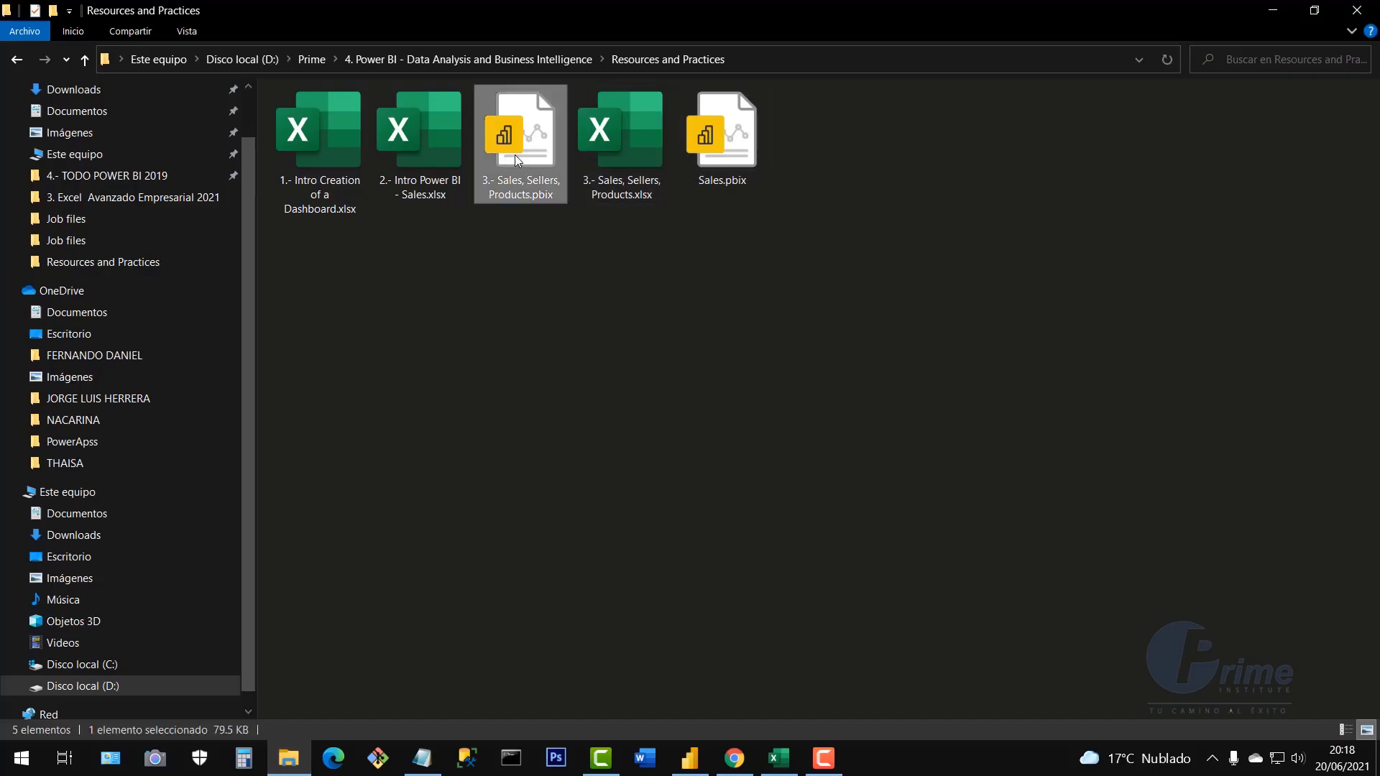
left_click(744, 136)
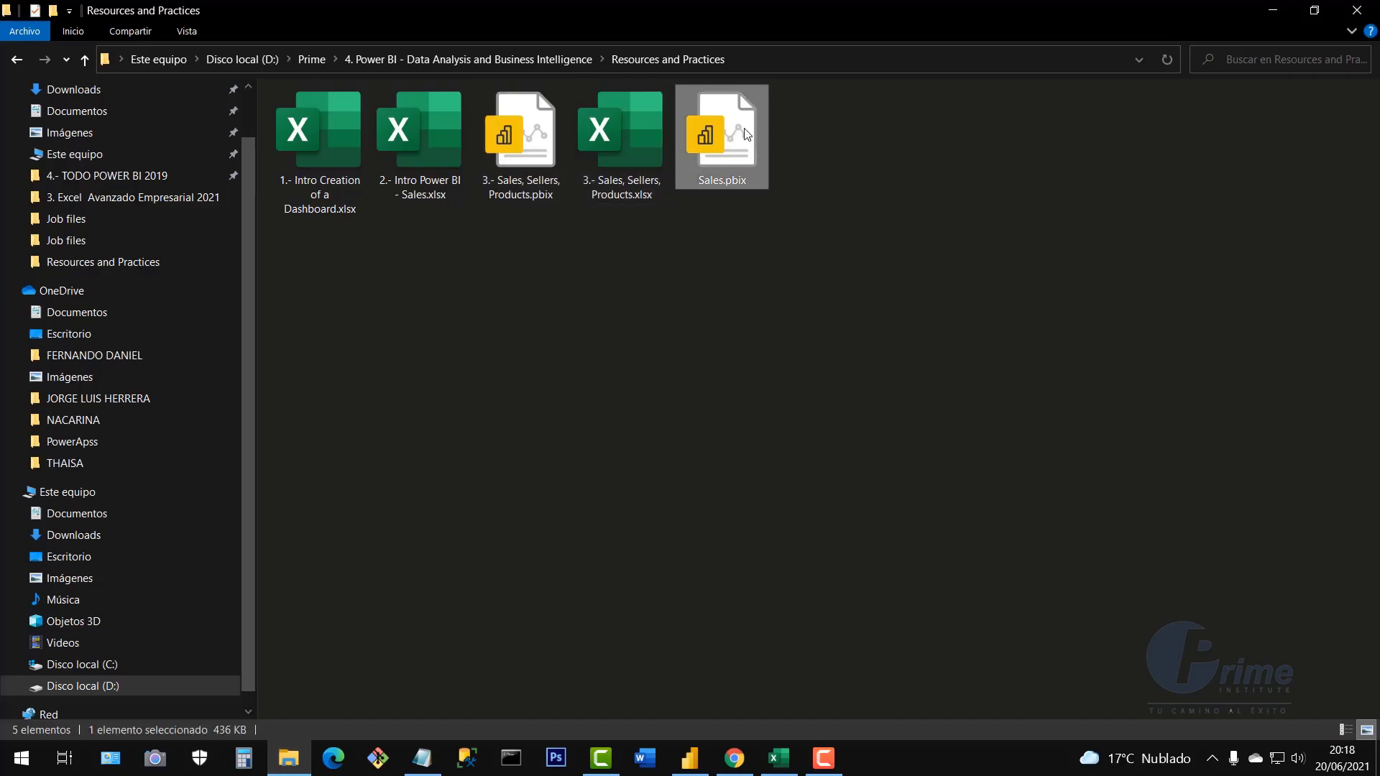
left_click_drag(739, 228, 742, 109)
left_click_drag(520, 231, 523, 150)
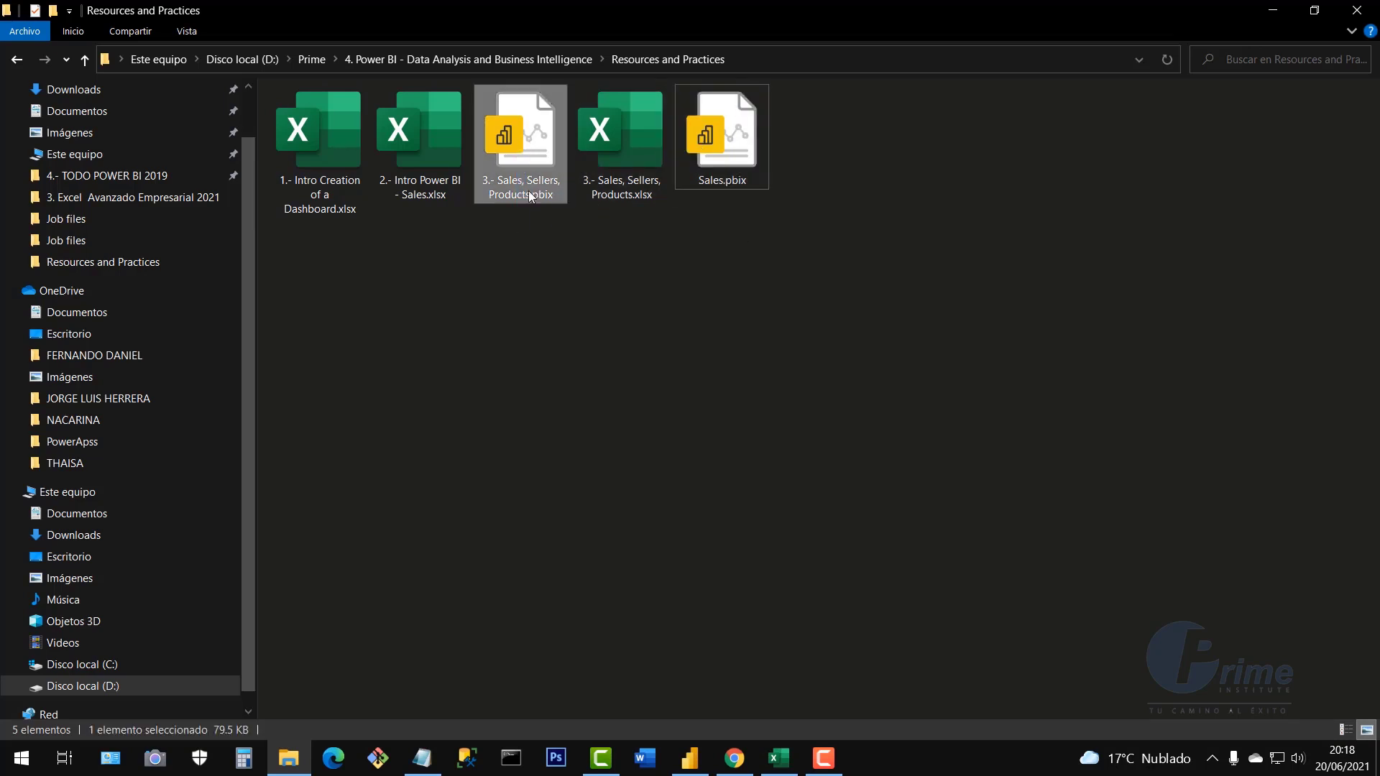
left_click(585, 288)
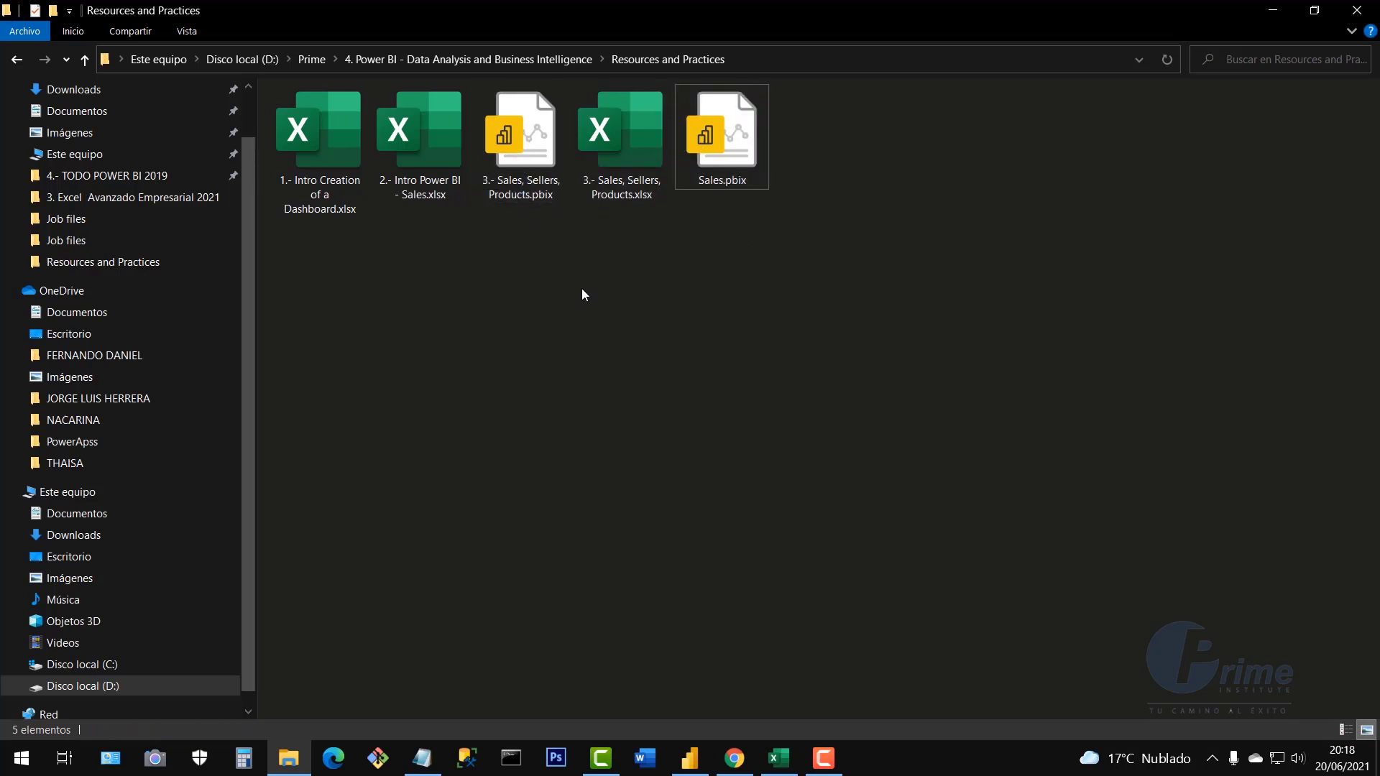
left_click(690, 758)
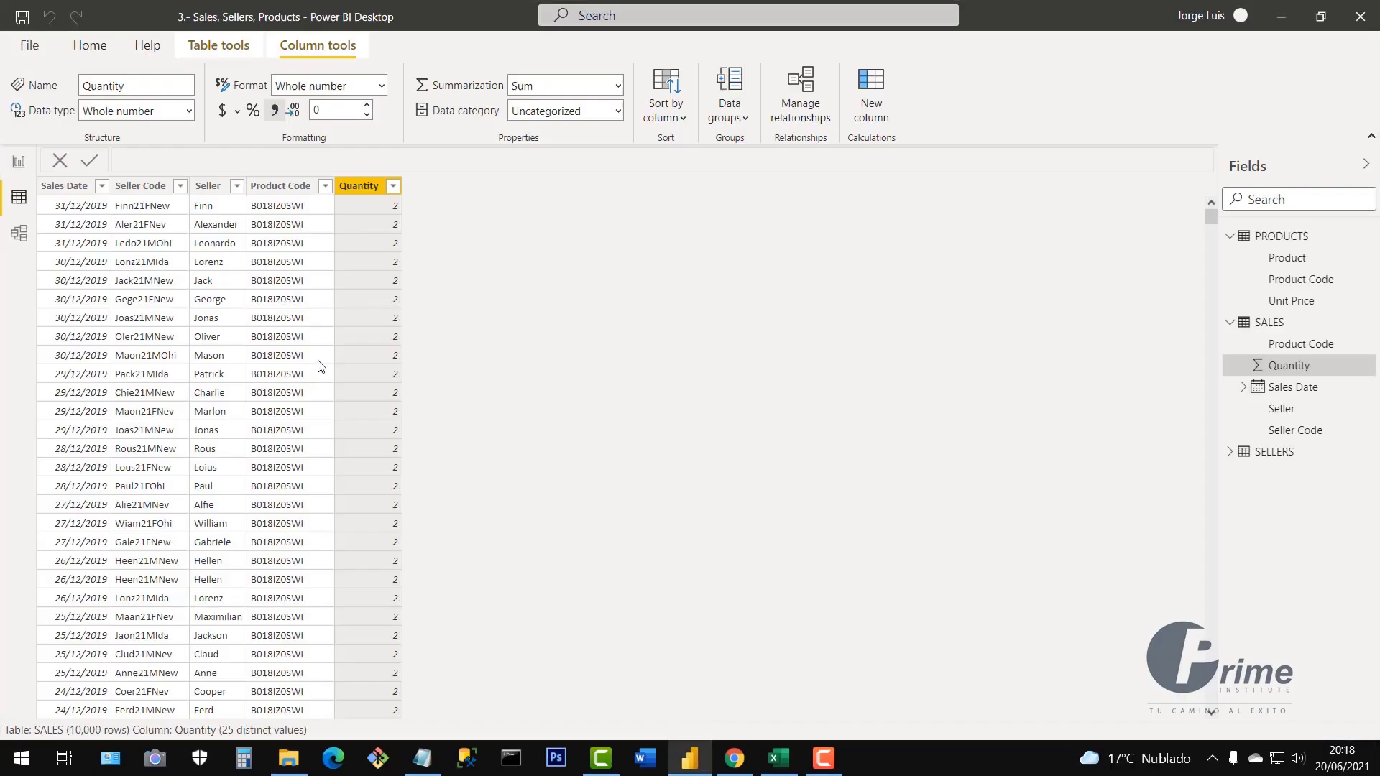